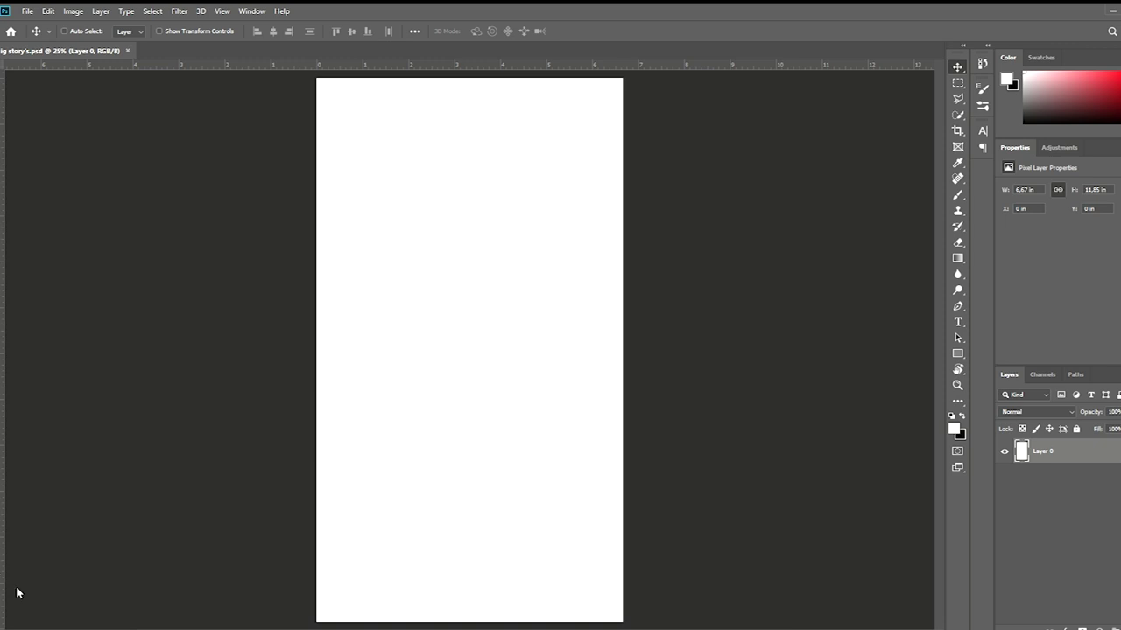
Step: Commit the embedded footballer photo onto the blank story canvas
key("Return")
key("b")
key("p")
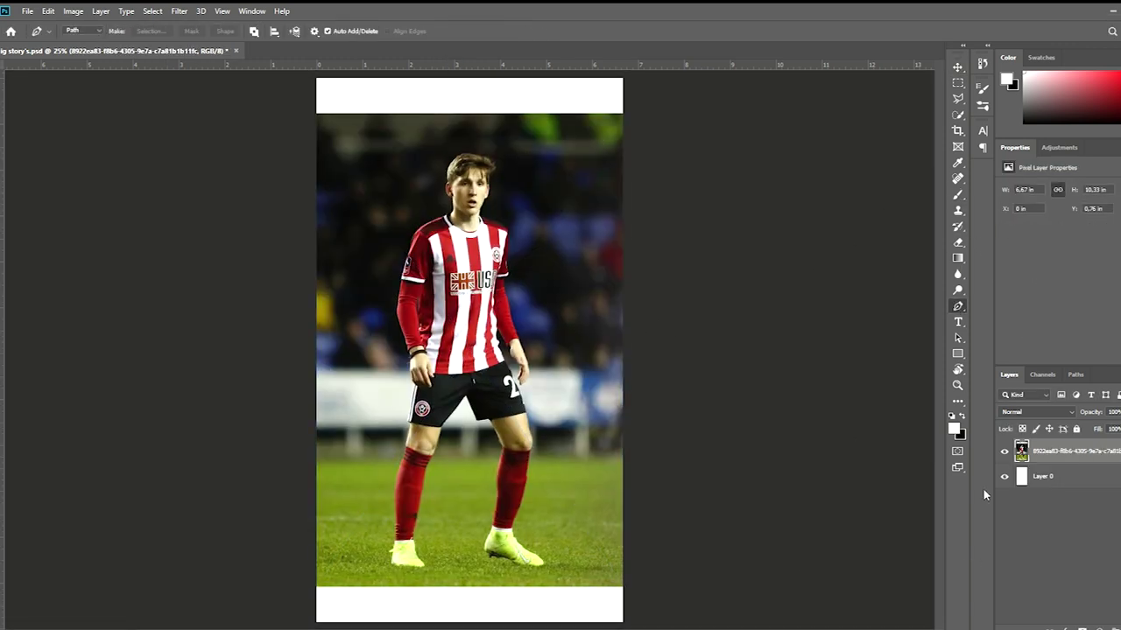
scroll(475, 571, "up", 3)
key("ctrl+0")
left_click(956, 65)
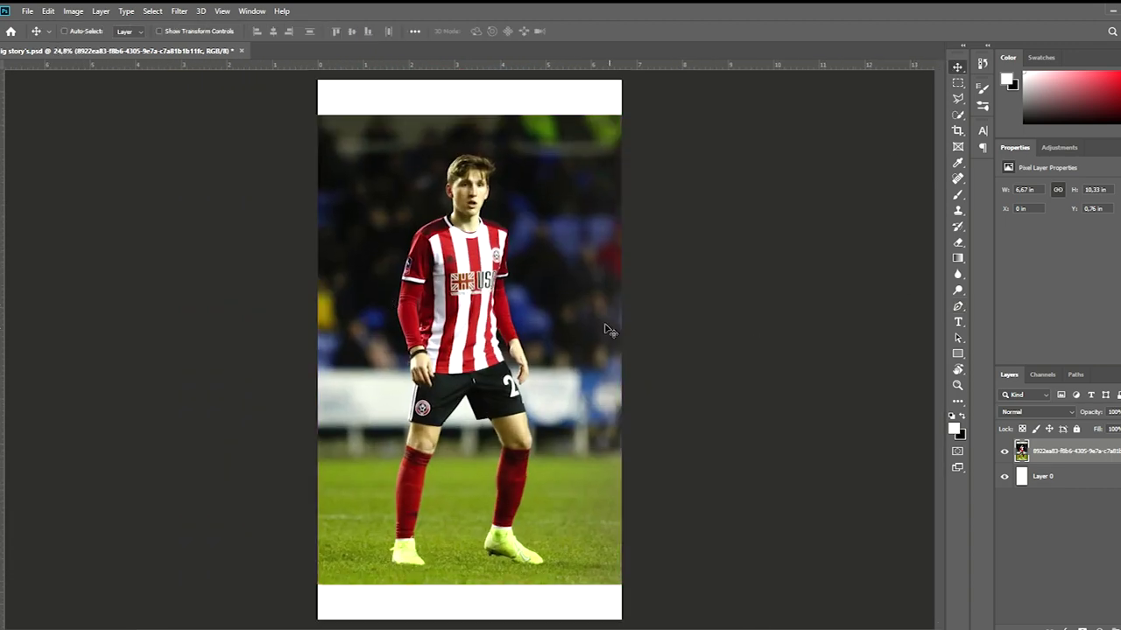
Step: Stretch the photo up to the canvas top and shift it up-left to cover the frame
key("ctrl+t")
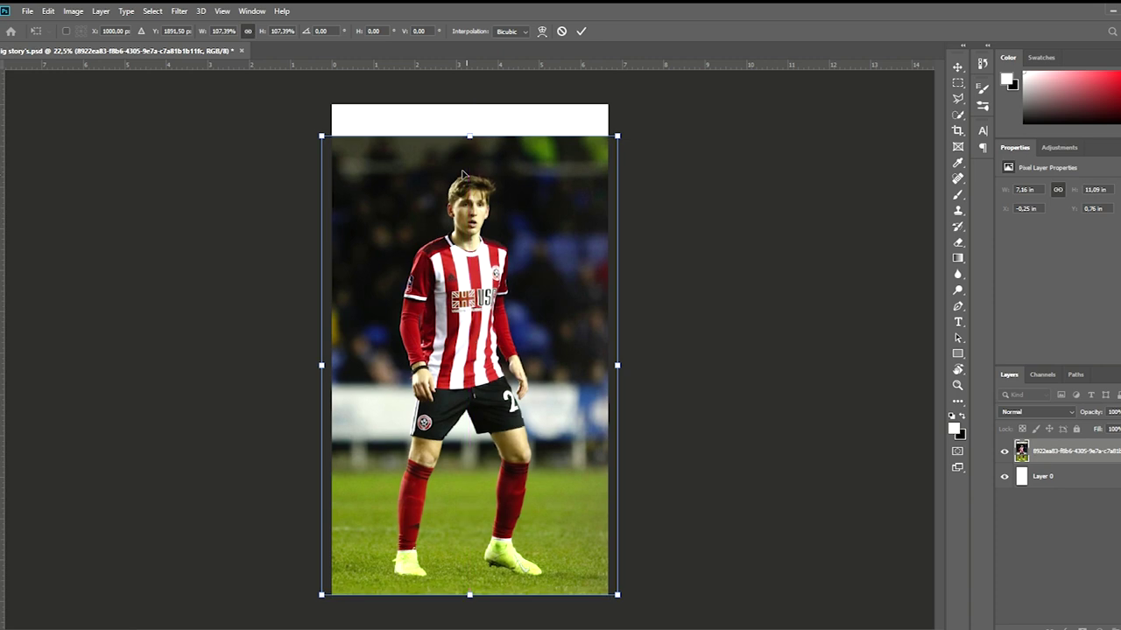
left_click_drag(470, 138, 470, 100)
left_click(580, 30)
left_click_drag(497, 197, 479, 189)
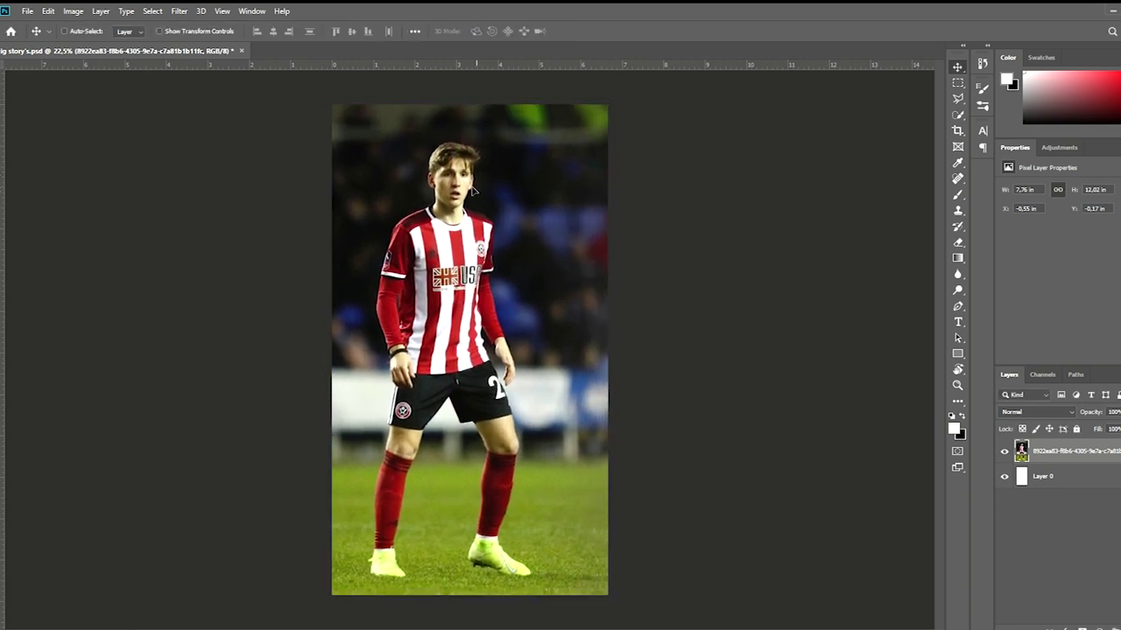
key("ctrl+0")
scroll(412, 333, "up", 3)
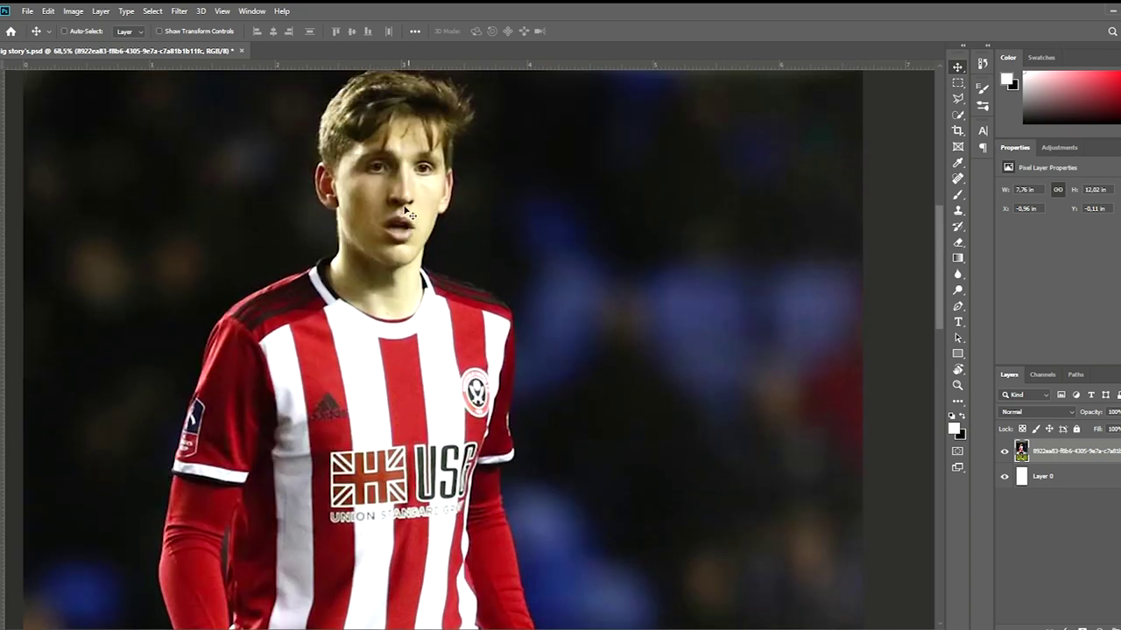
scroll(413, 333, "down", 4)
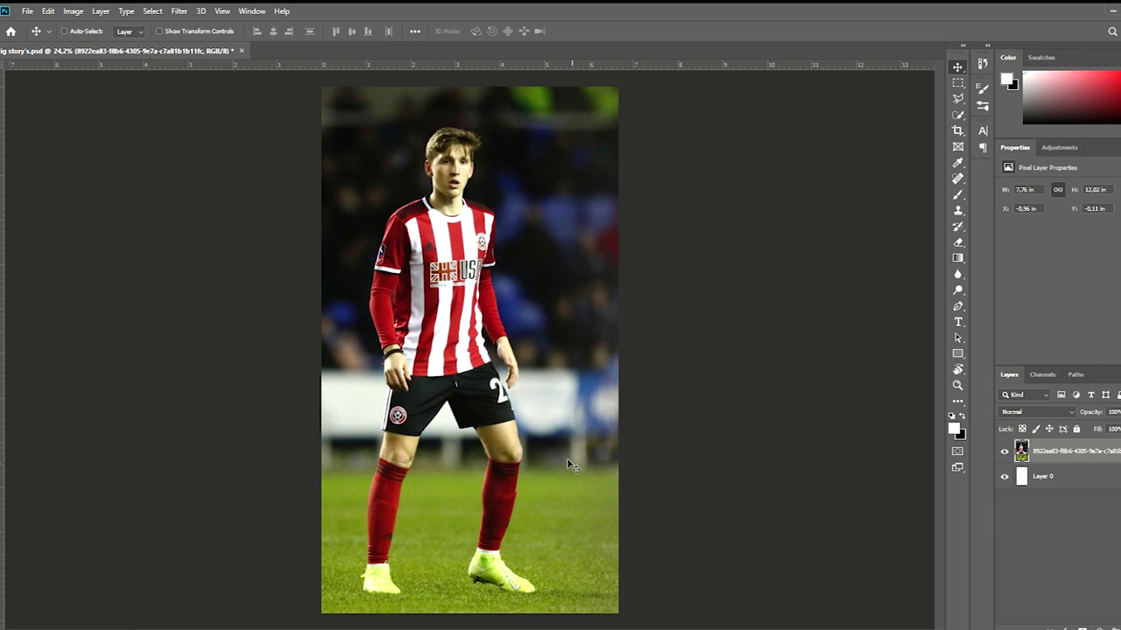
Step: Quick-select the player's face, neck, shirt, left shoulder and sleeve
key("w")
scroll(554, 214, "up", 2)
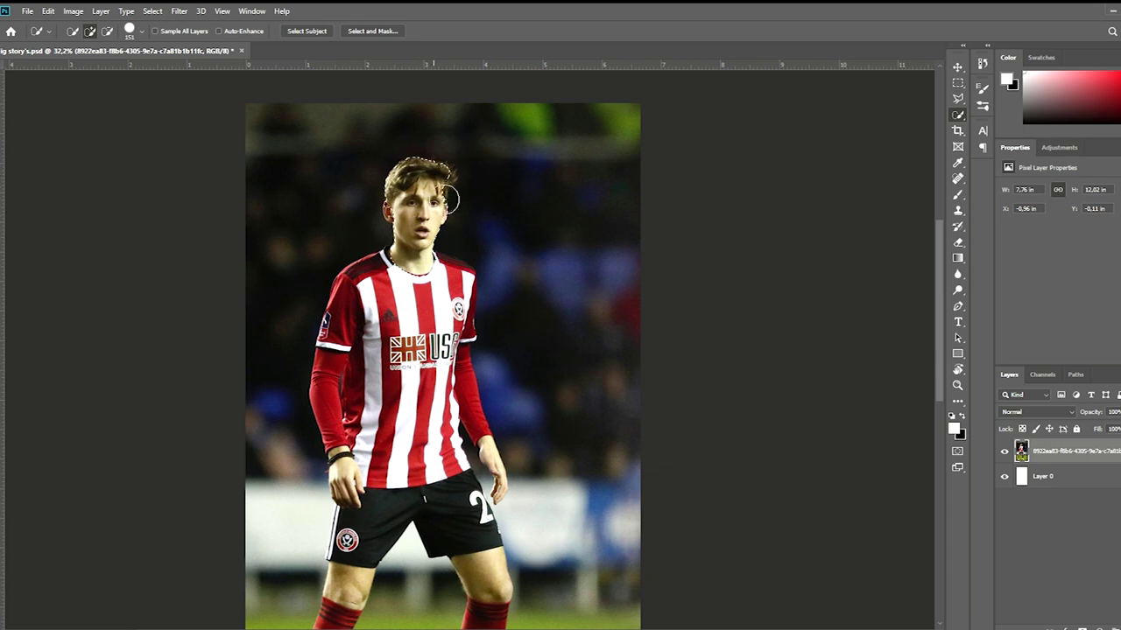
scroll(359, 280, "up", 2)
scroll(359, 280, "up", 2)
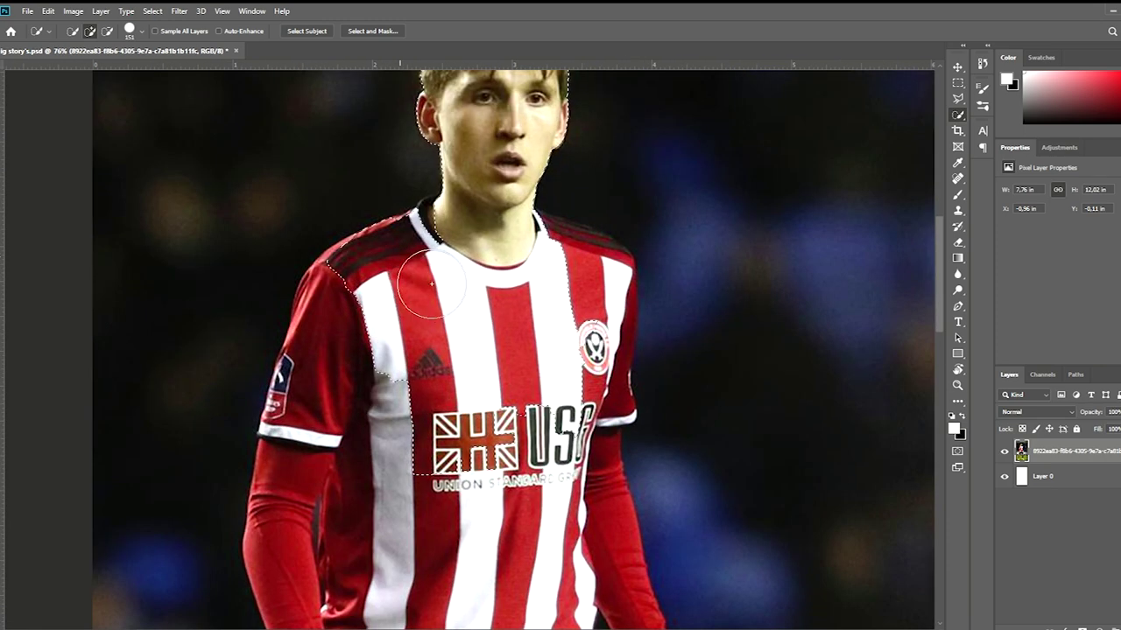
mouse_move(392, 255)
left_mouse_down()
mouse_move(556, 285)
mouse_move(623, 364)
mouse_move(643, 370)
mouse_move(620, 426)
mouse_move(610, 517)
mouse_move(524, 532)
left_mouse_up()
scroll(394, 393, "left", 1)
mouse_move(393, 388)
left_mouse_down()
mouse_move(405, 376)
mouse_move(399, 397)
left_mouse_up()
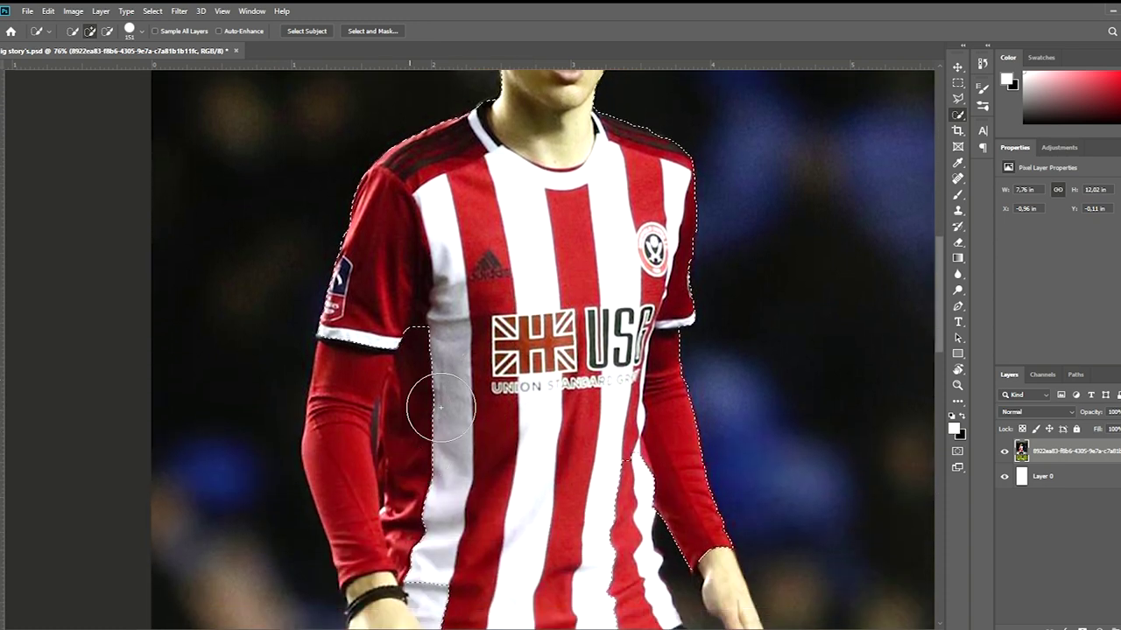
mouse_move(441, 408)
left_mouse_down()
mouse_move(388, 379)
mouse_move(405, 498)
left_mouse_up()
scroll(388, 380, "down", 2)
Step: With a smaller brush, extend the selection around the right hand's fingertips and remove the gap beside it
key("bracketleft")
key("bracketleft")
key("bracketleft")
scroll(482, 590, "down", 1)
left_click_drag(715, 445, 716, 426)
key("bracketleft")
key("bracketleft")
key("bracketleft")
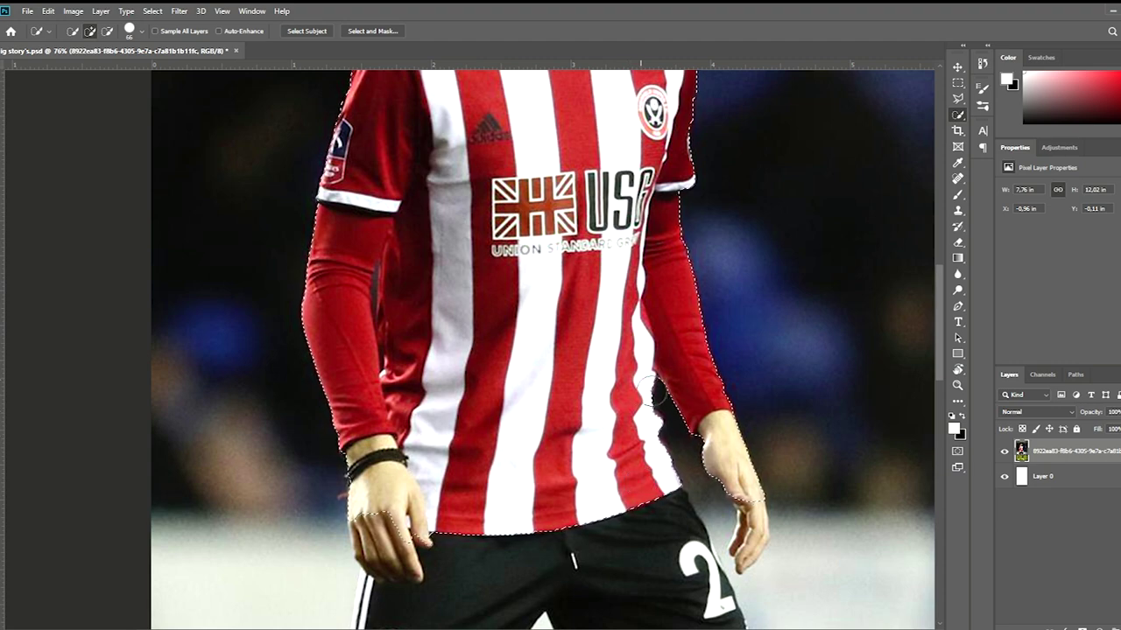
left_click_drag(745, 513, 751, 554)
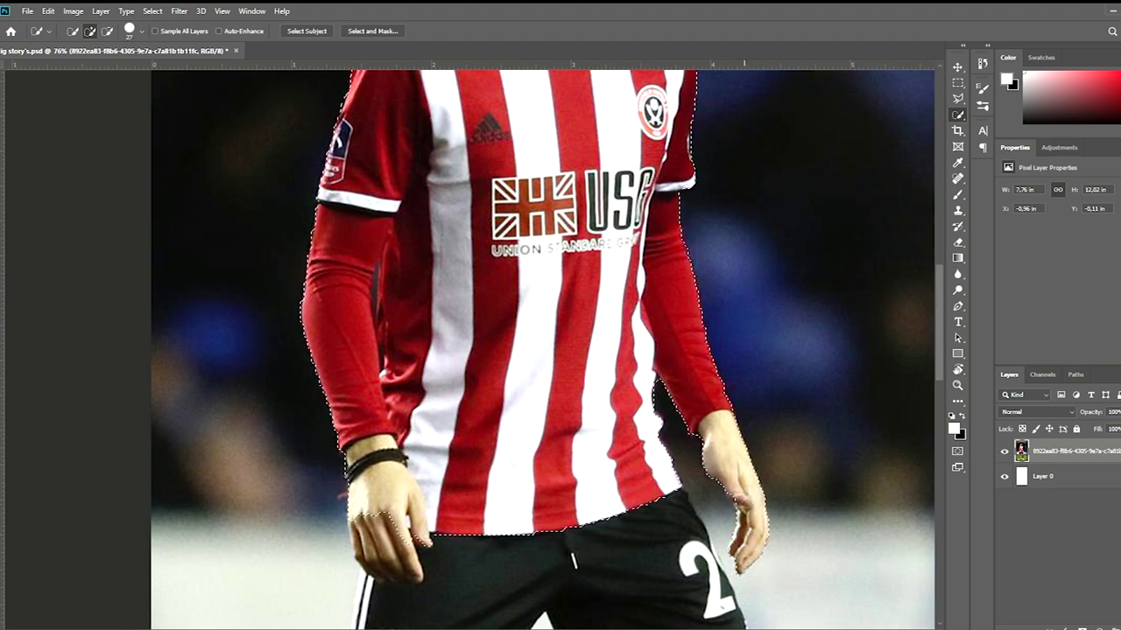
left_click(714, 501, "alt")
key("bracketleft")
key("bracketleft")
key("bracketleft")
scroll(667, 368, "up", 5)
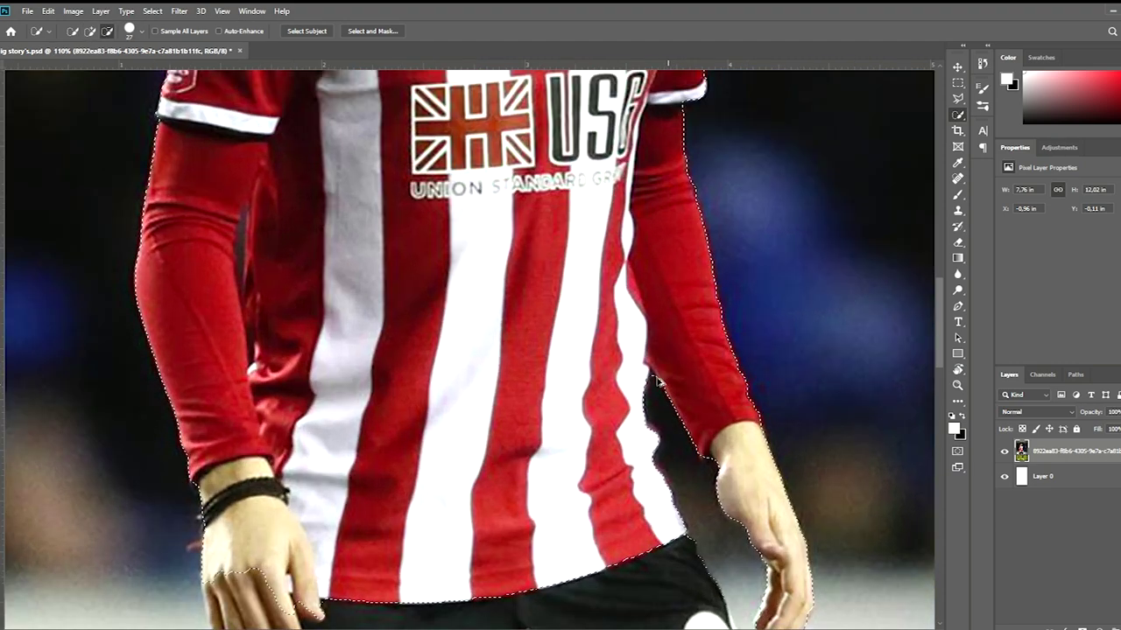
scroll(667, 368, "down", 6)
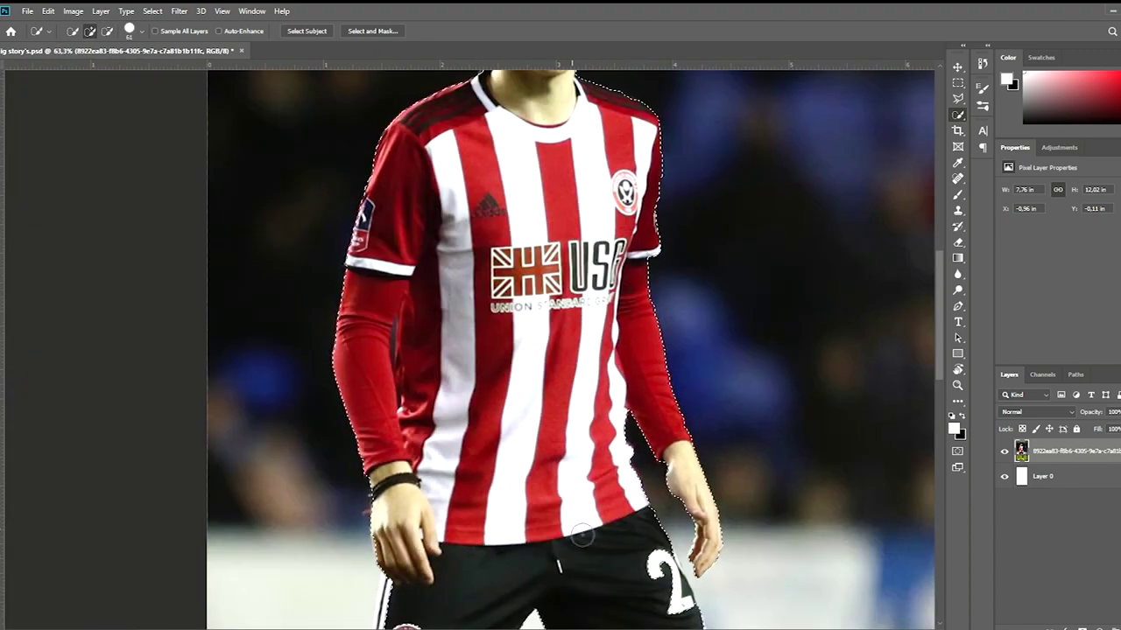
scroll(376, 302, "up", 4)
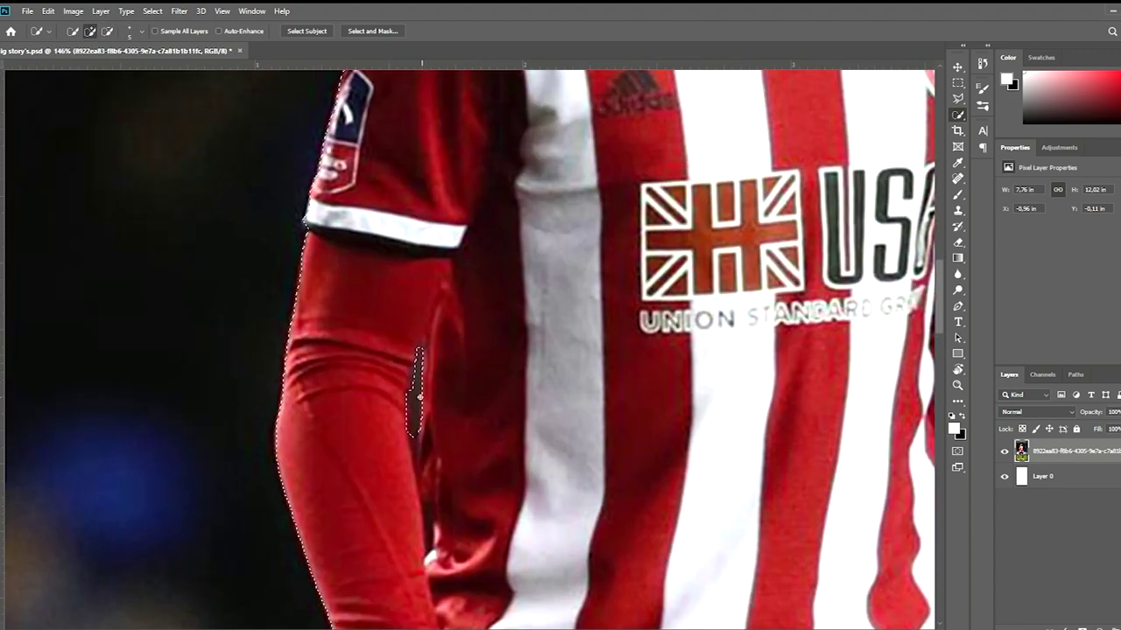
Step: Subtract the background gap beside the arm from the selection
key("alt")
left_click(419, 337)
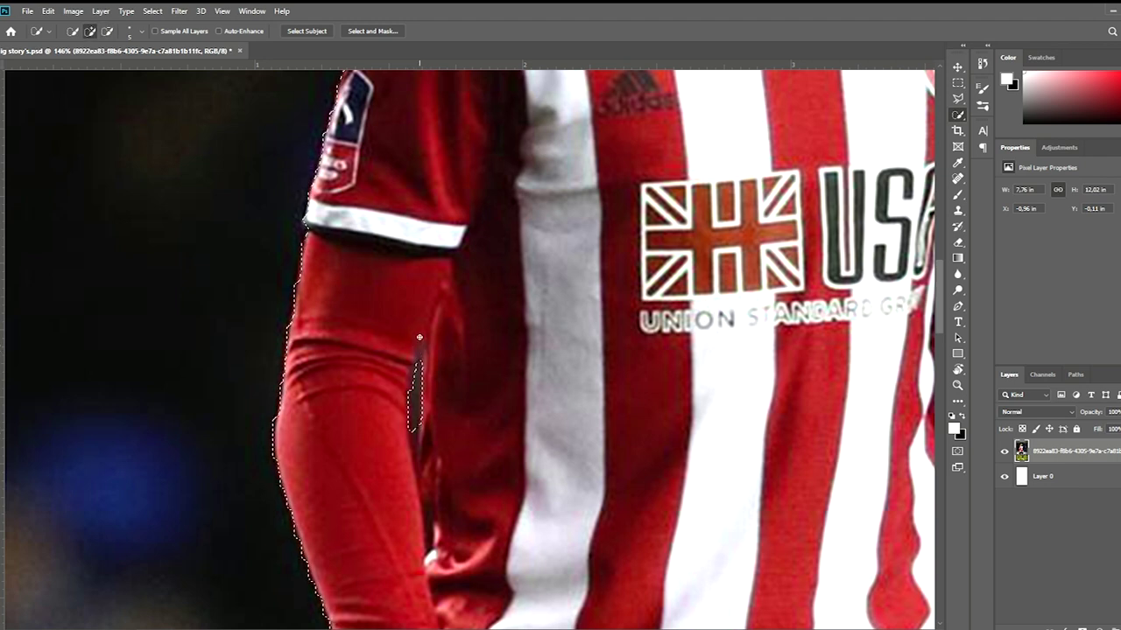
left_click_drag(427, 336, 401, 401)
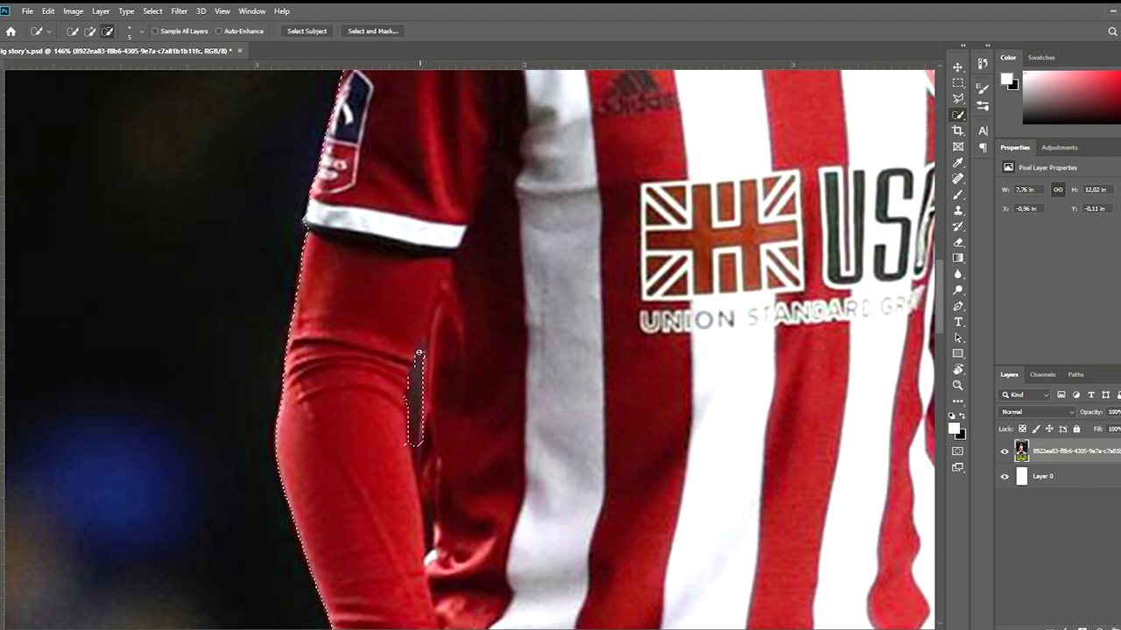
left_click(426, 349)
scroll(403, 448, "down", 5)
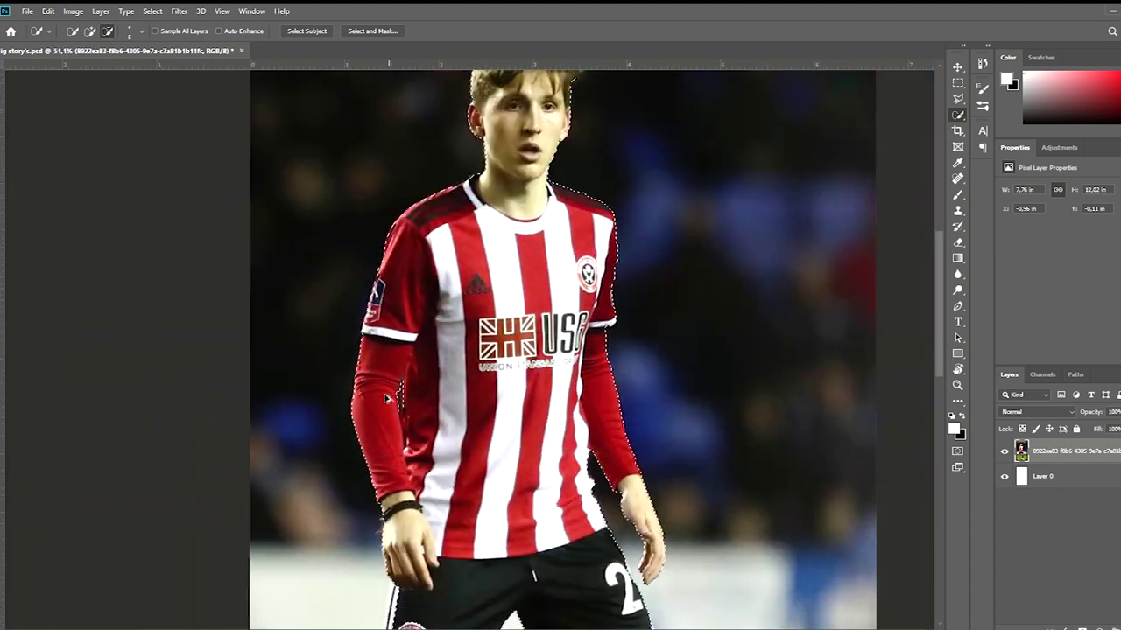
scroll(425, 539, "up", 2)
scroll(425, 543, "up", 2)
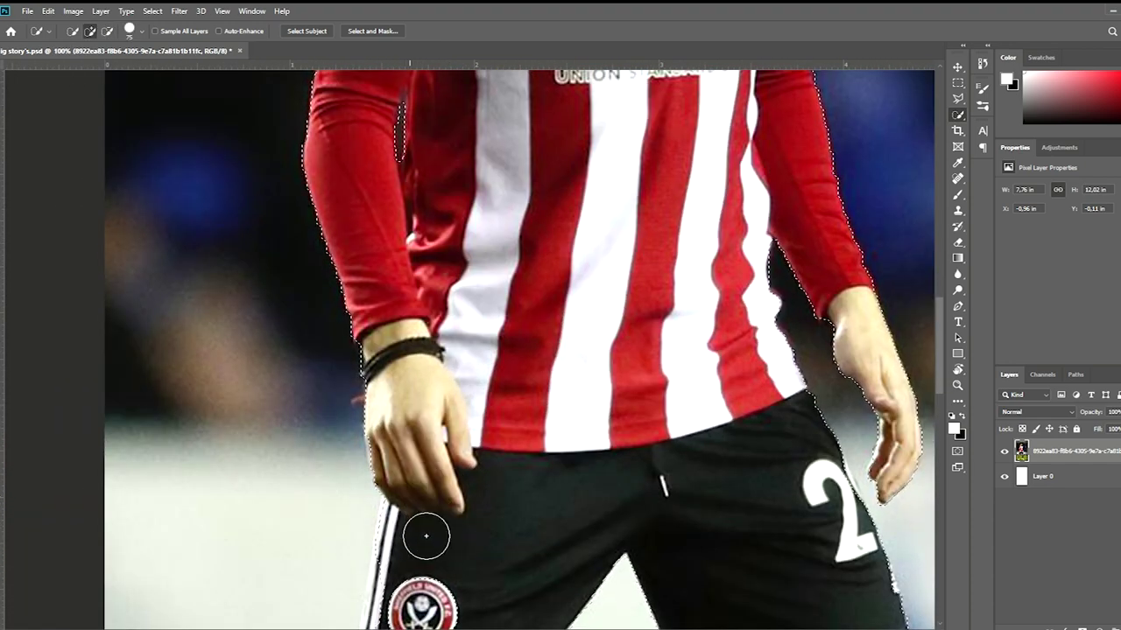
scroll(421, 529, "down", 3)
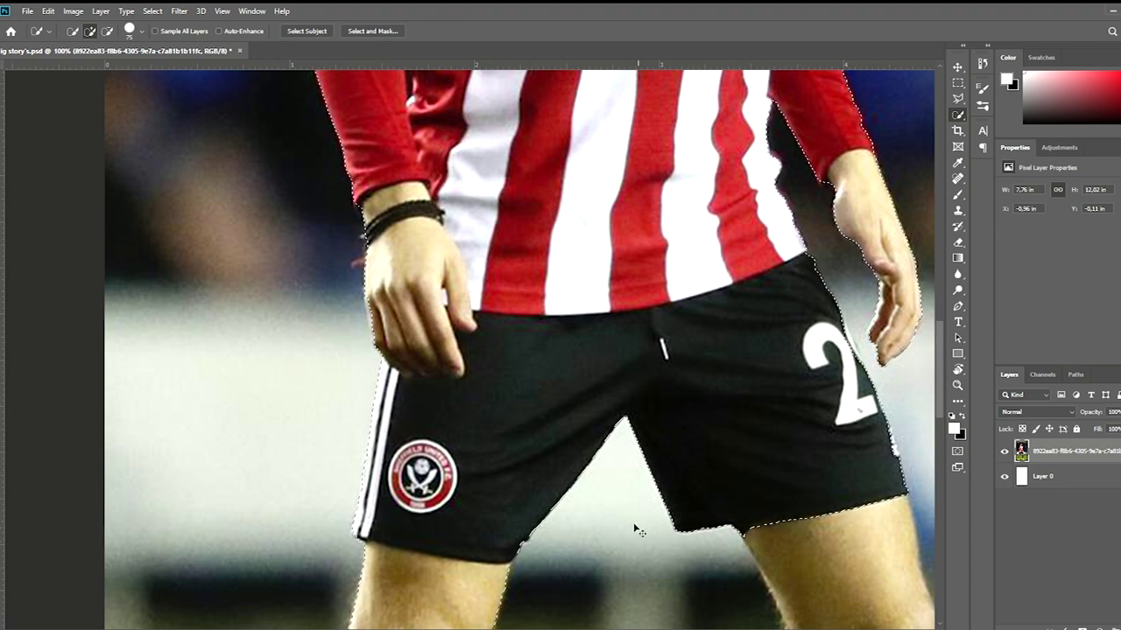
scroll(569, 491, "down", 3)
scroll(682, 510, "up", 2)
scroll(711, 427, "down", 1)
scroll(711, 426, "down", 3)
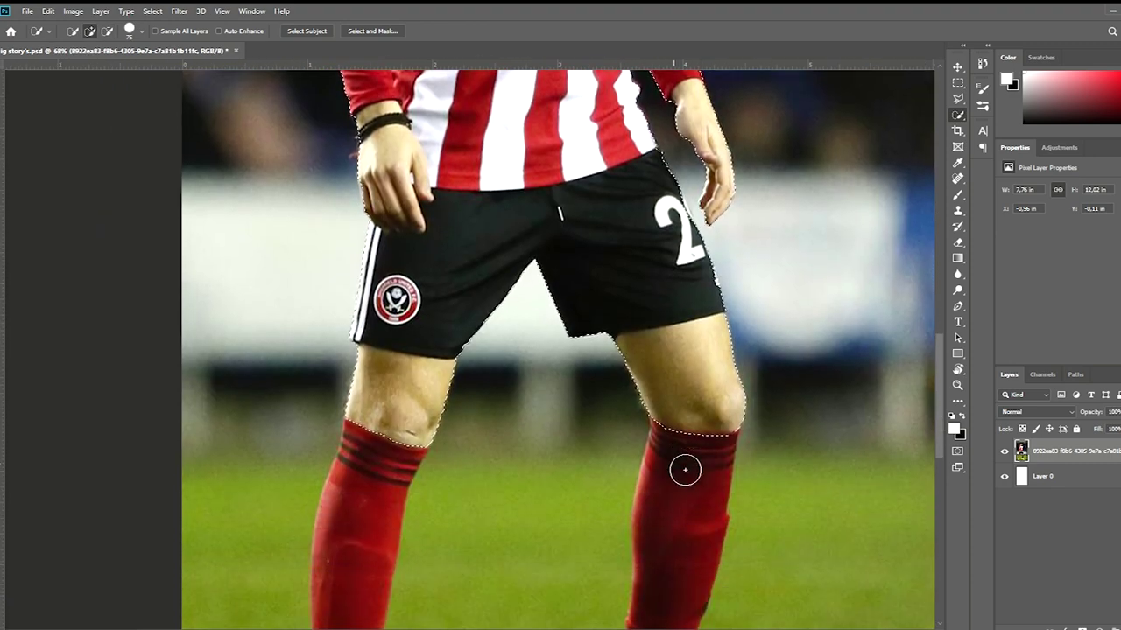
Step: Trim the stray selection loop near the right shin and the bits below the shorts
mouse_move(668, 486)
left_mouse_down()
mouse_move(725, 475)
mouse_move(640, 528)
left_mouse_up()
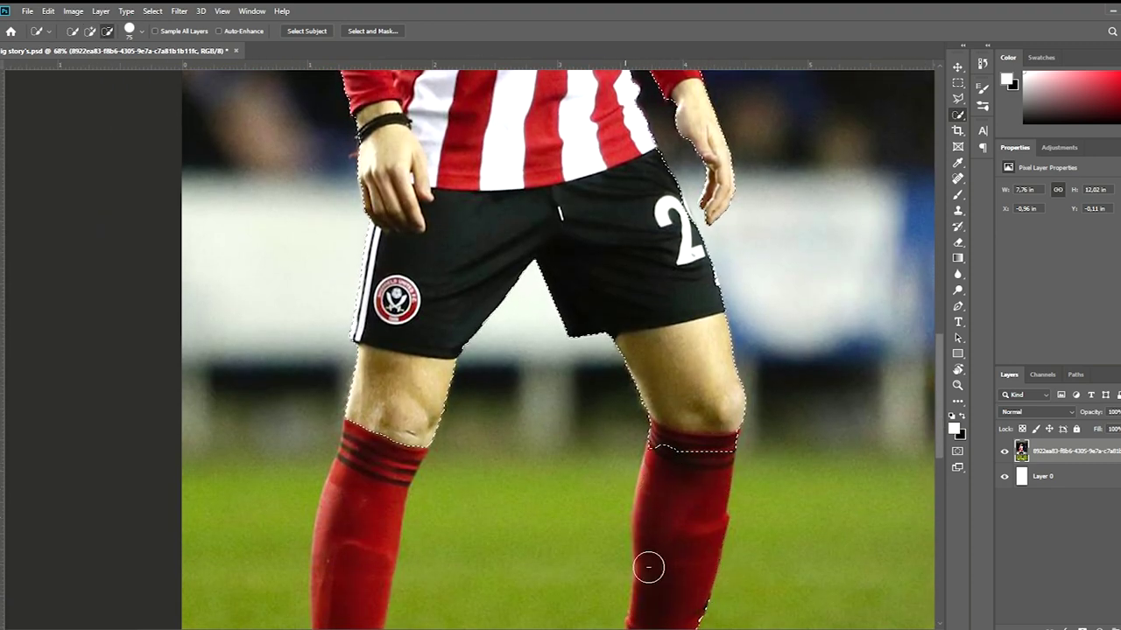
scroll(640, 528, "down", 2)
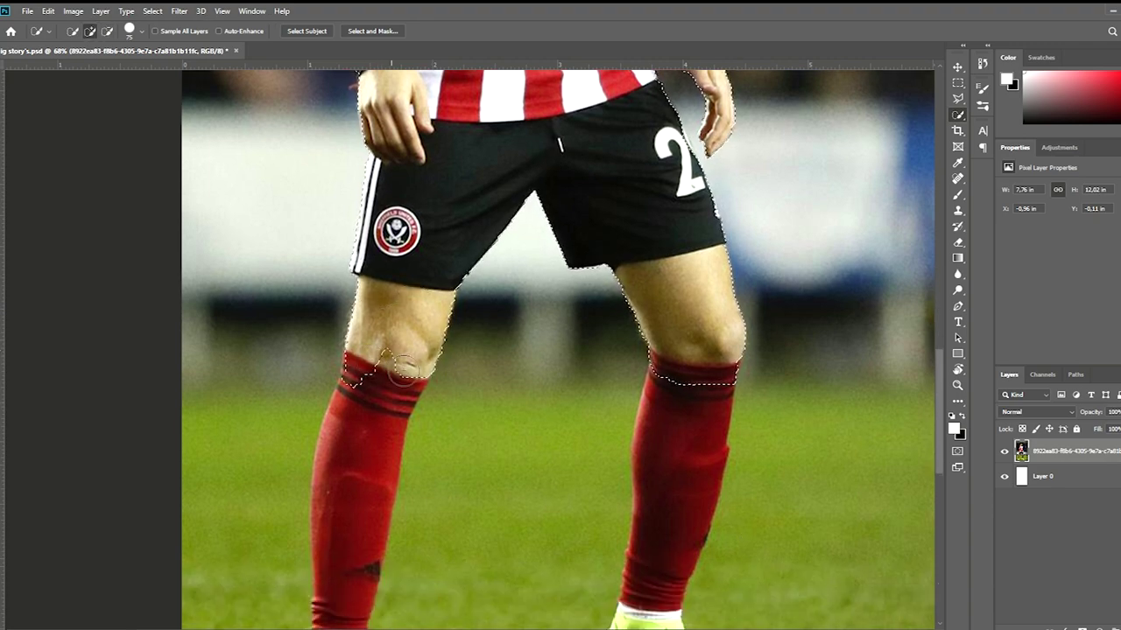
scroll(445, 302, "down", 3)
scroll(445, 302, "up", 2)
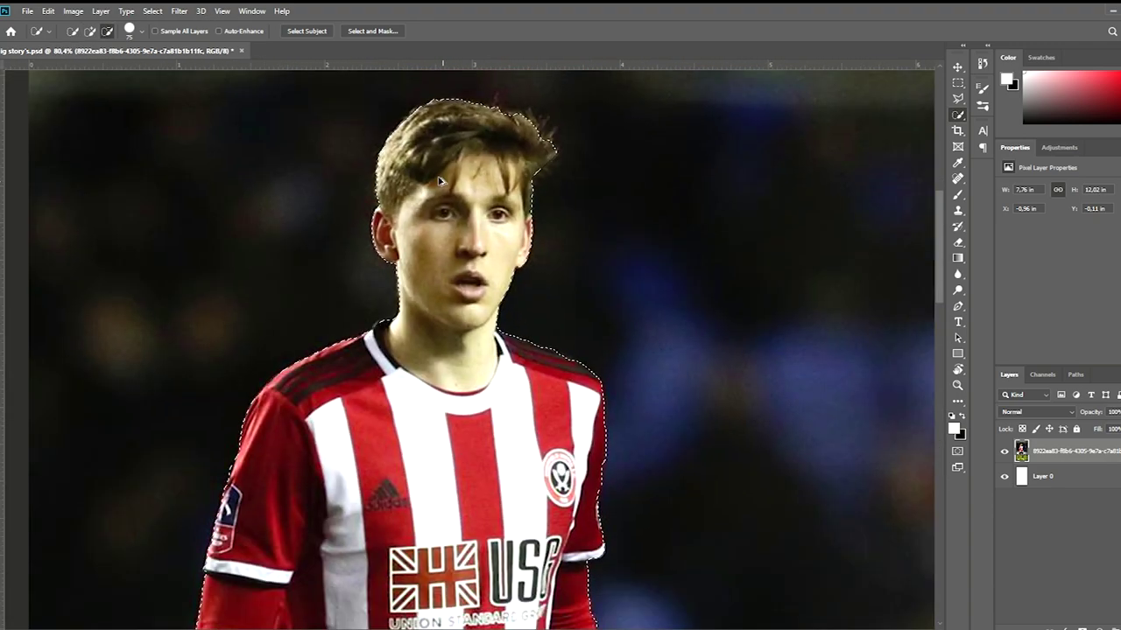
scroll(375, 298, "down", 4)
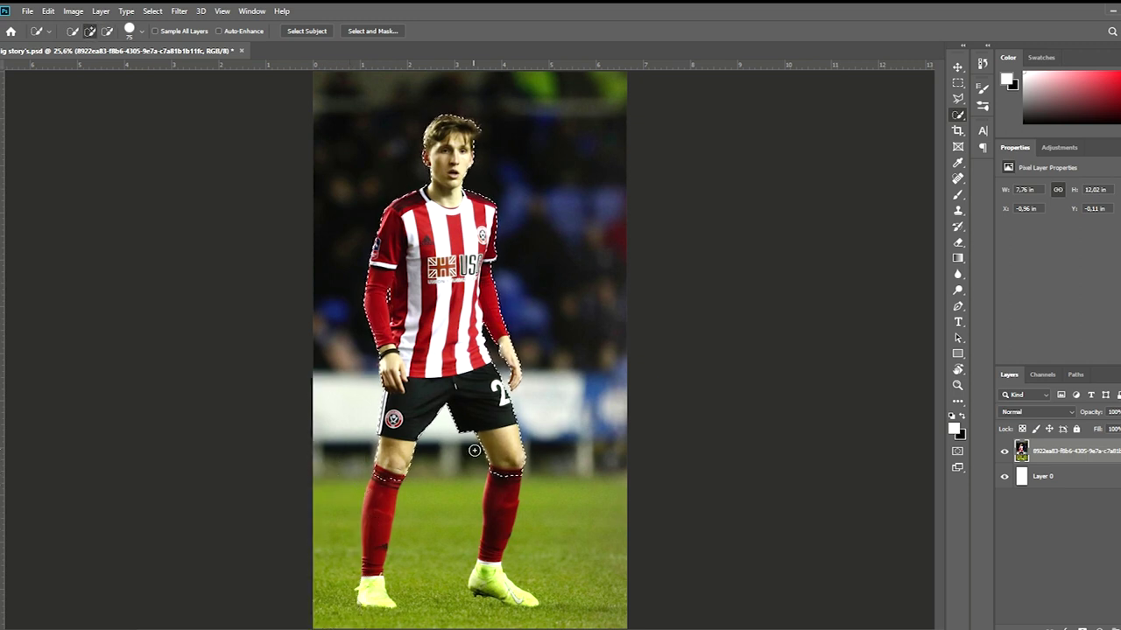
key("alt")
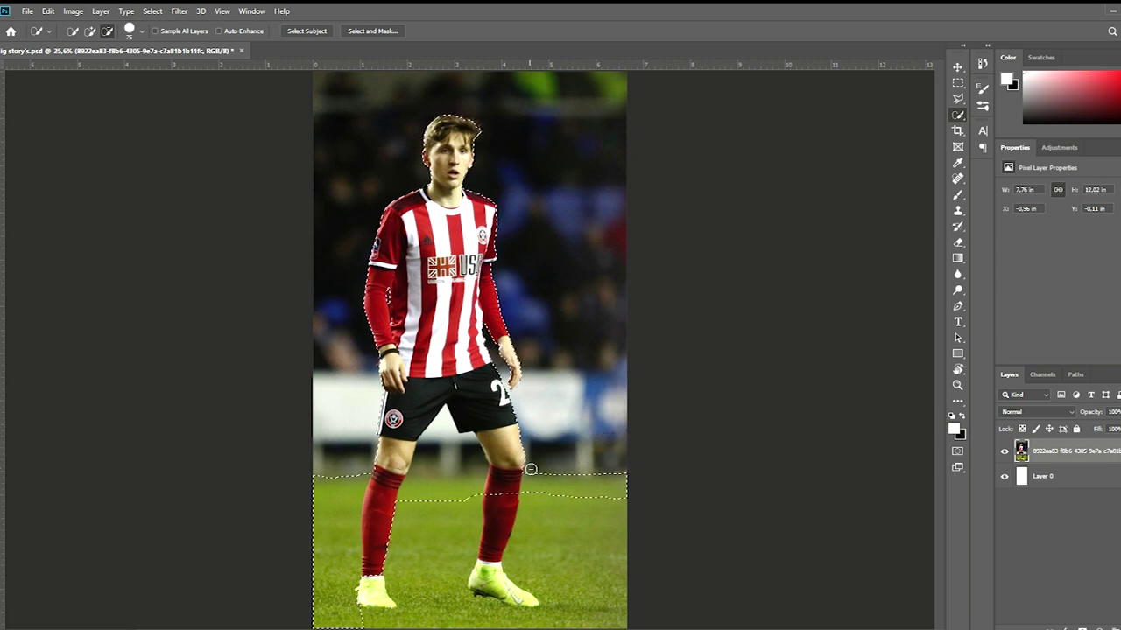
left_click_drag(499, 519, 529, 570)
scroll(441, 475, "up", 3)
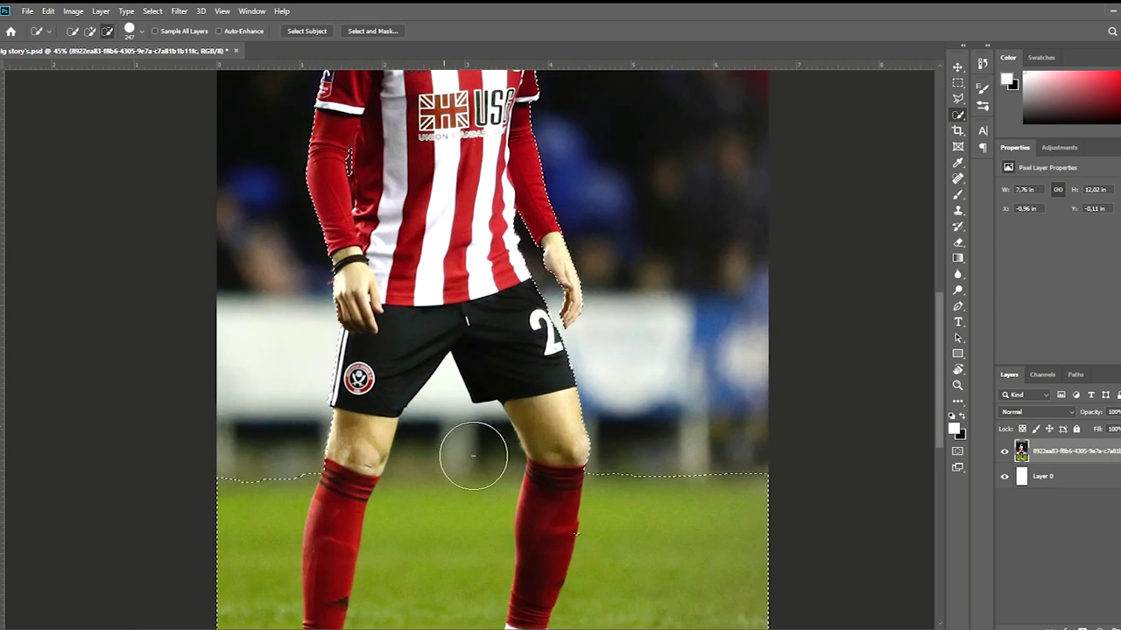
left_click_drag(423, 465, 455, 410)
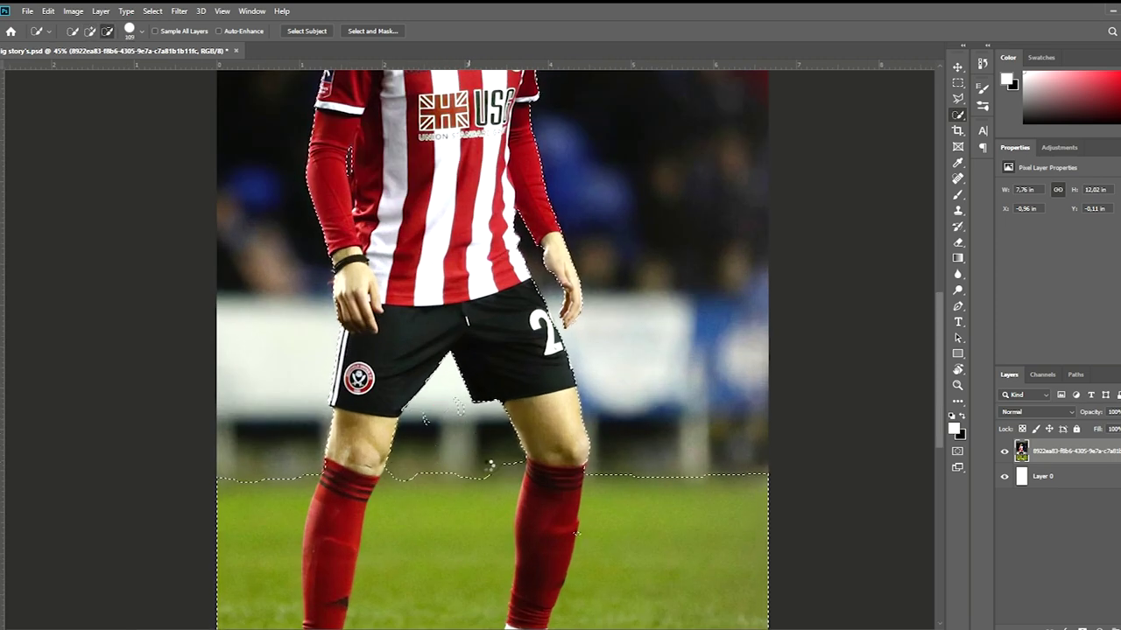
scroll(574, 552, "down", 3)
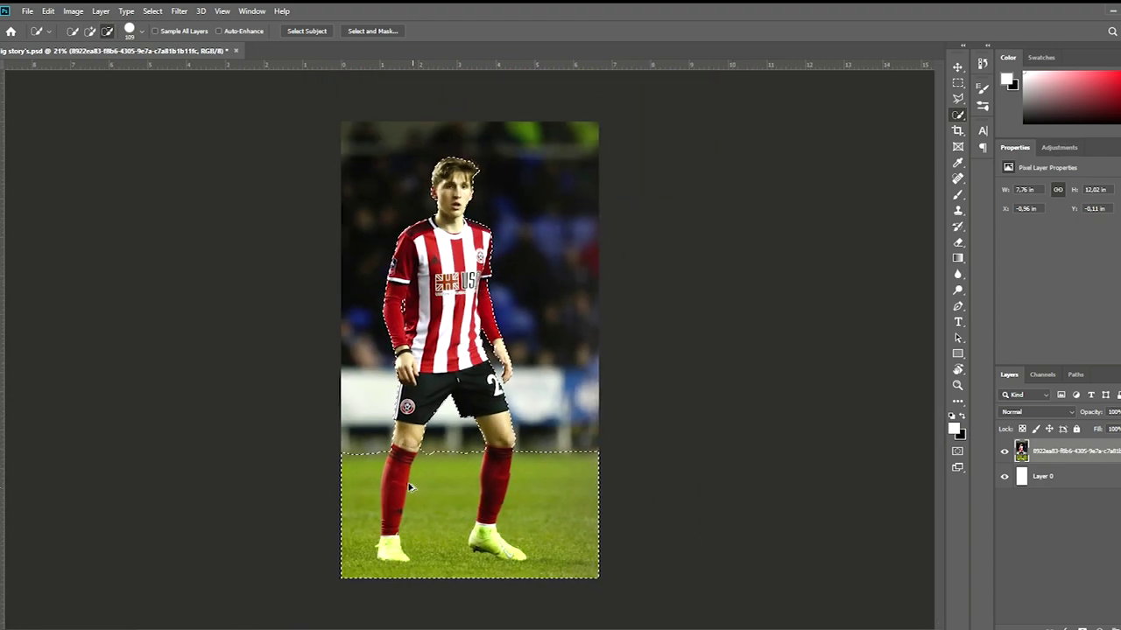
scroll(458, 475, "up", 1)
scroll(458, 475, "down", 1)
Step: Briefly add a layer mask from the selection, then undo it to keep the selection
left_click(1049, 627)
key("ctrl+z")
left_click(1059, 148)
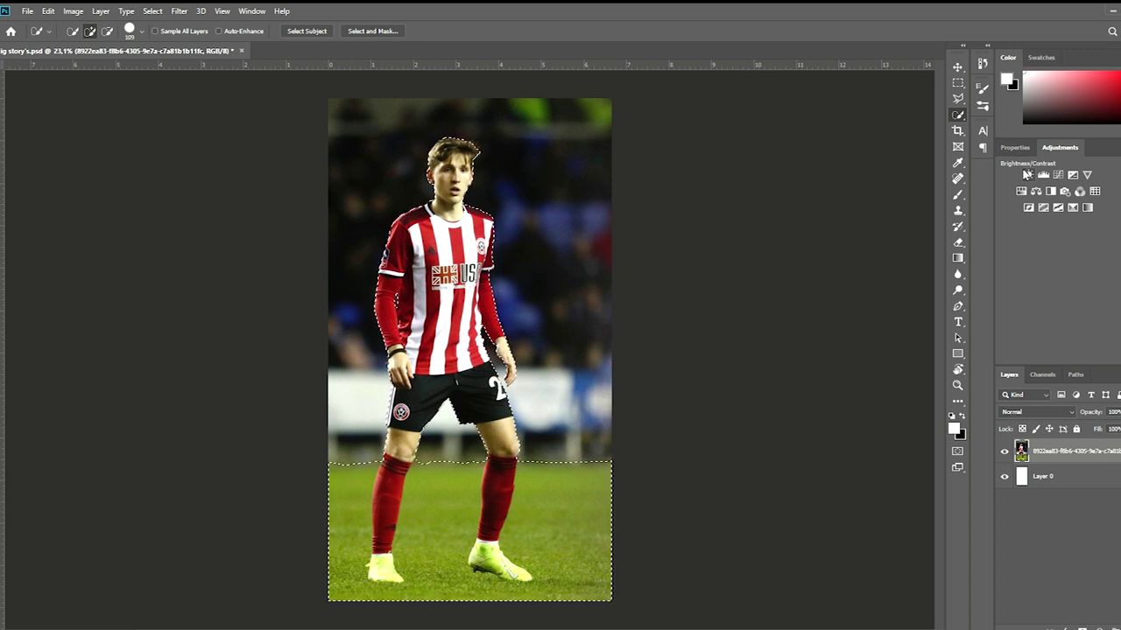
Step: Add a Brightness/Contrast adjustment layer masked to the player selection
left_click(1027, 174)
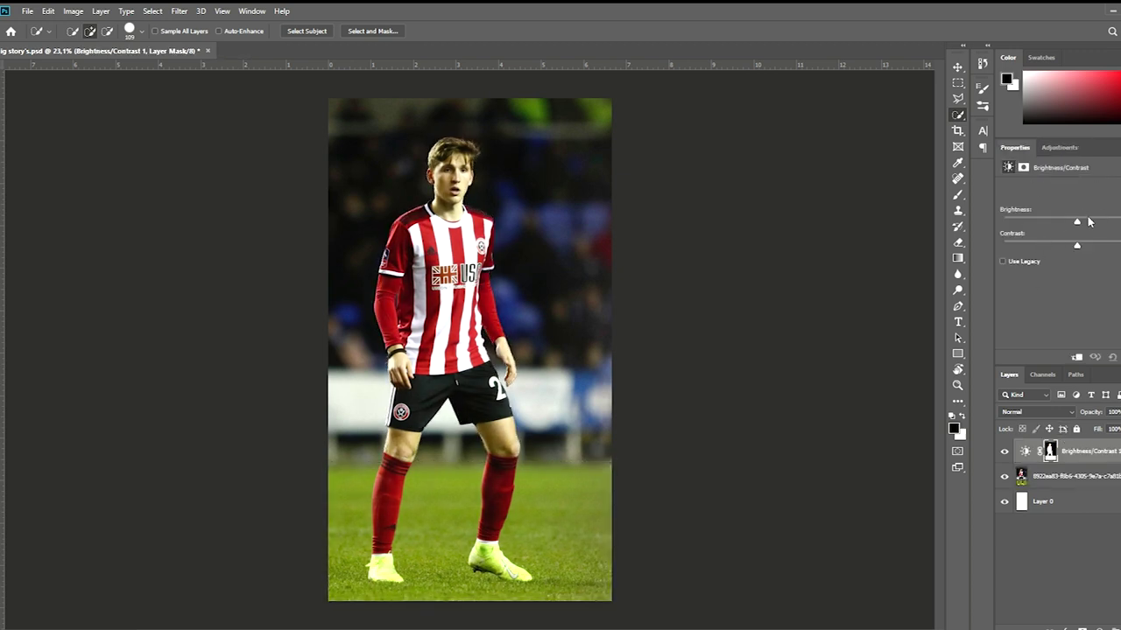
key("ctrl+z")
left_click(1059, 147)
left_click(1026, 174)
Step: Fine-tune the brightness slider, then open INSTA WALLPAPER TEMP.psd
mouse_move(1076, 220)
left_mouse_down()
mouse_move(1056, 219)
mouse_move(1096, 220)
left_mouse_up()
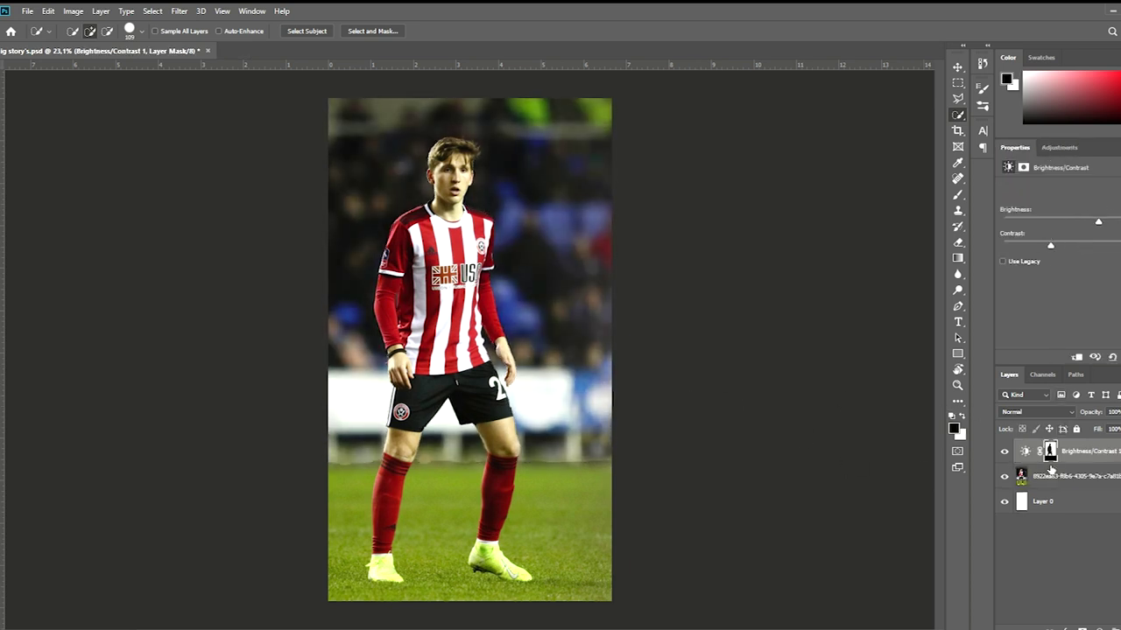
left_click_drag(1079, 220, 1082, 220)
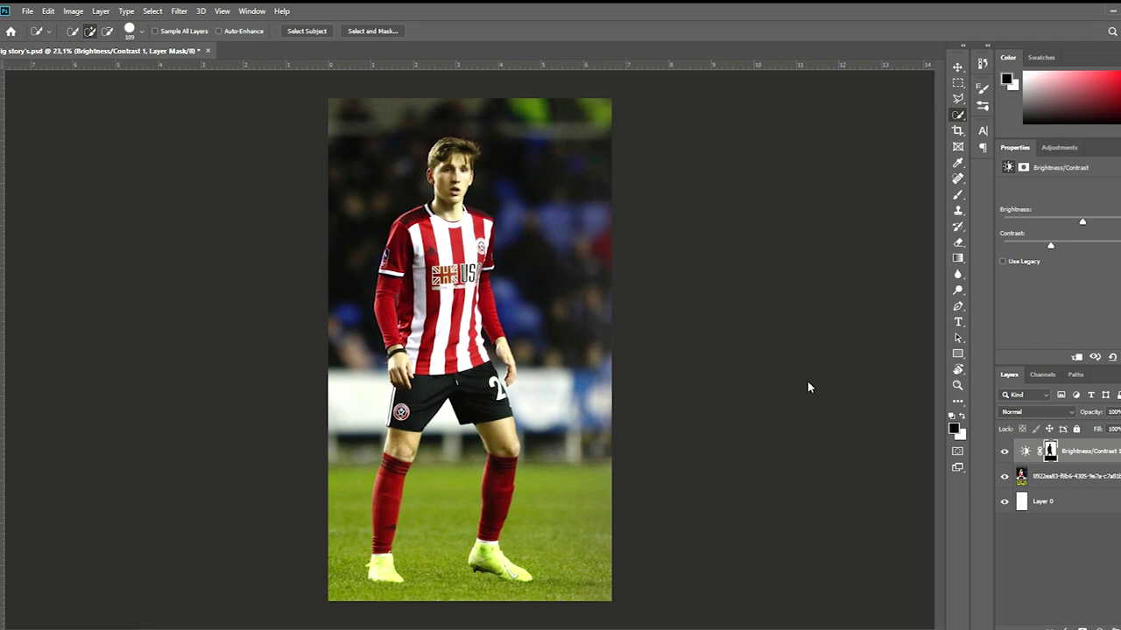
left_click(179, 51)
left_click(958, 67)
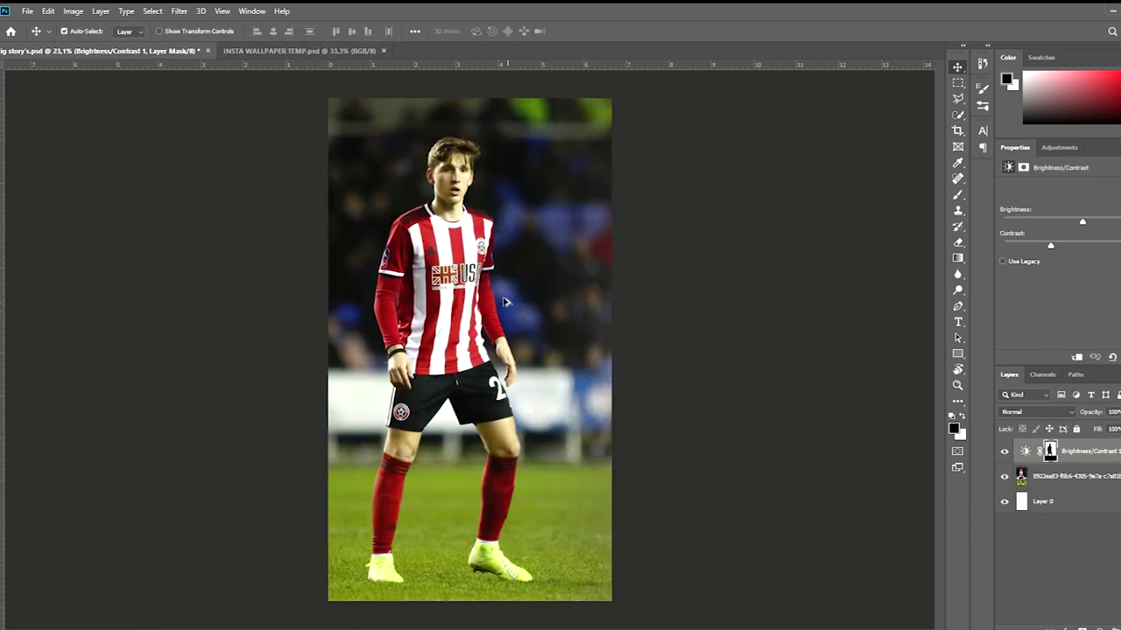
Step: Switch to the INSTA WALLPAPER TEMP document and undo back to the background selection
left_click_drag(505, 302, 472, 263)
key("ctrl+Tab")
key("ctrl+Tab")
key("ctrl+Tab")
key("ctrl+Tab")
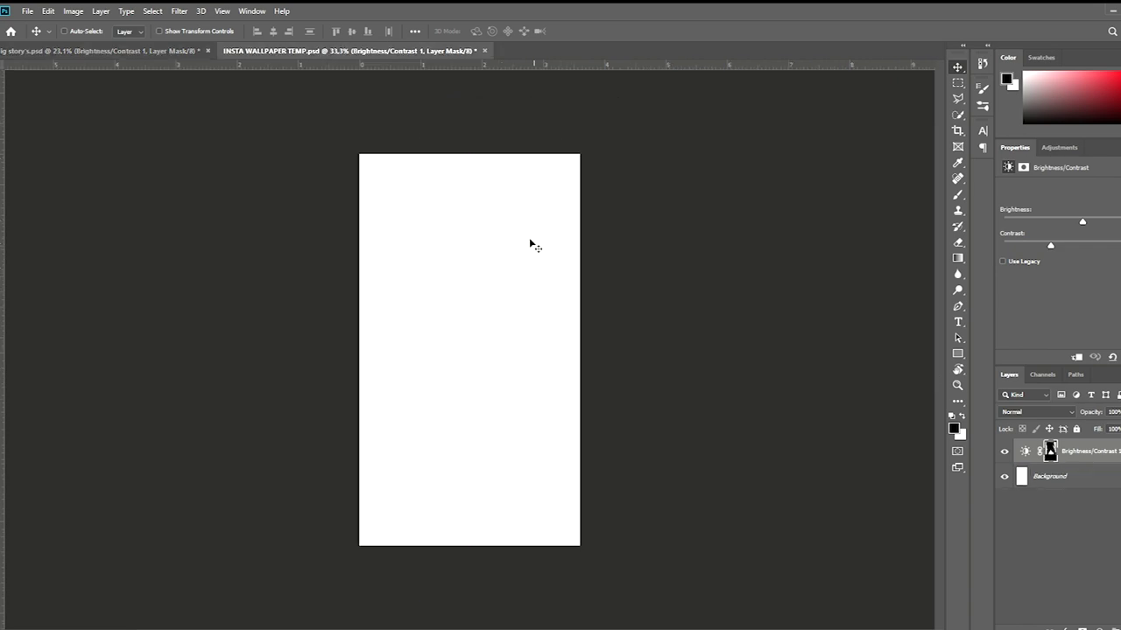
key("ctrl+Tab")
key("ctrl+z")
left_click(1058, 147)
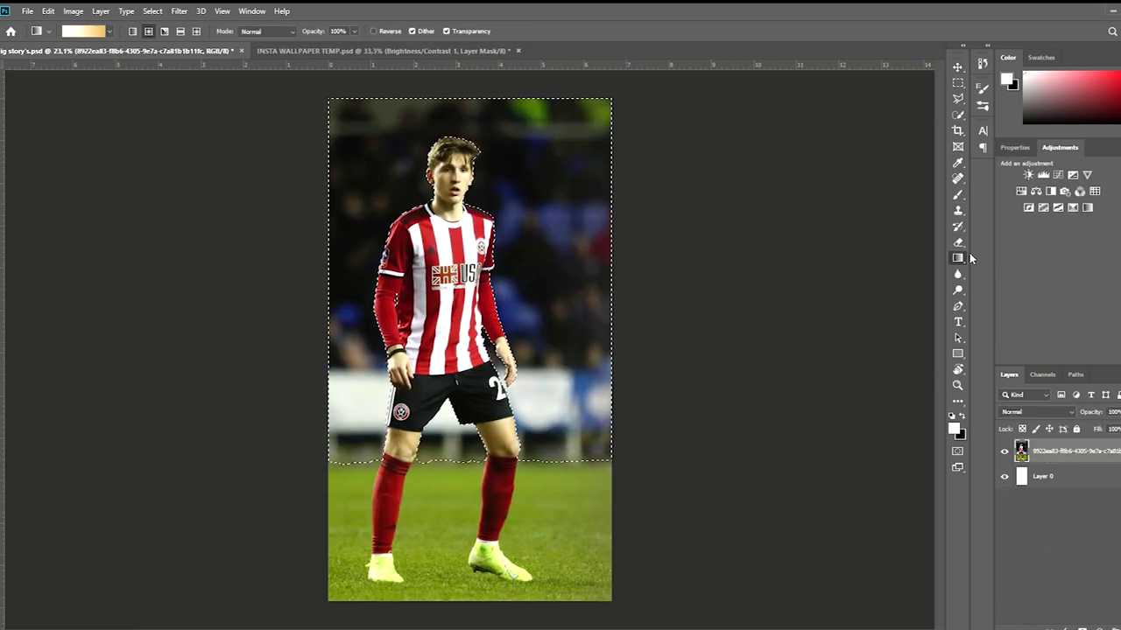
Step: Paint the whole selected background beside the player white with the Brush
key("b")
mouse_move(527, 293)
left_mouse_down()
mouse_move(573, 429)
mouse_move(738, 320)
mouse_move(709, 142)
left_mouse_up()
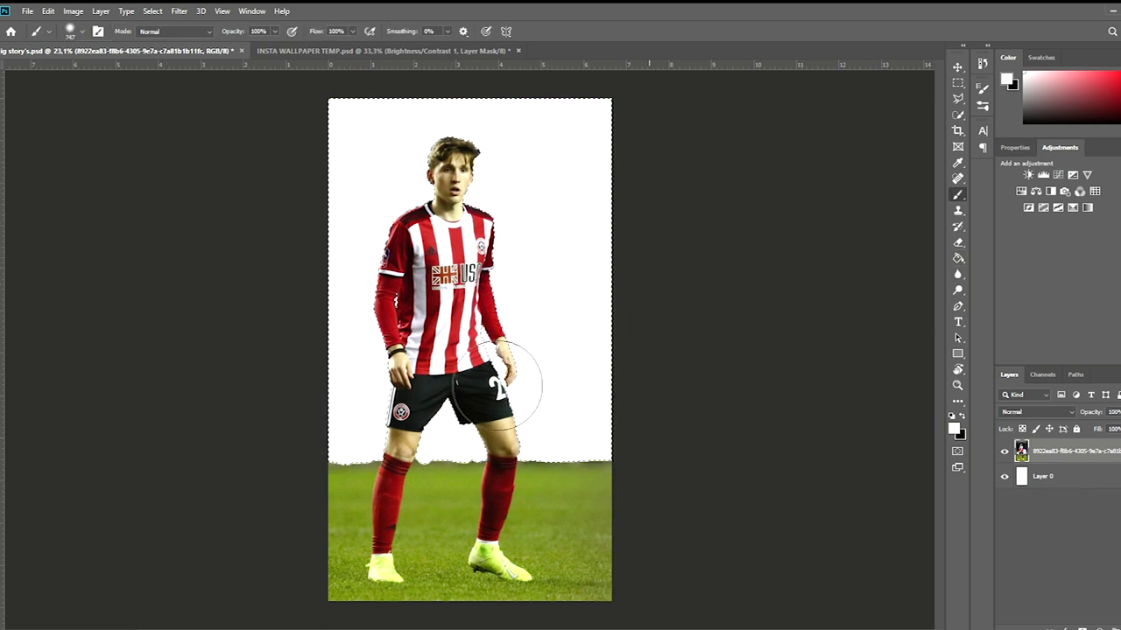
key("v")
left_click_drag(583, 277, 482, 124)
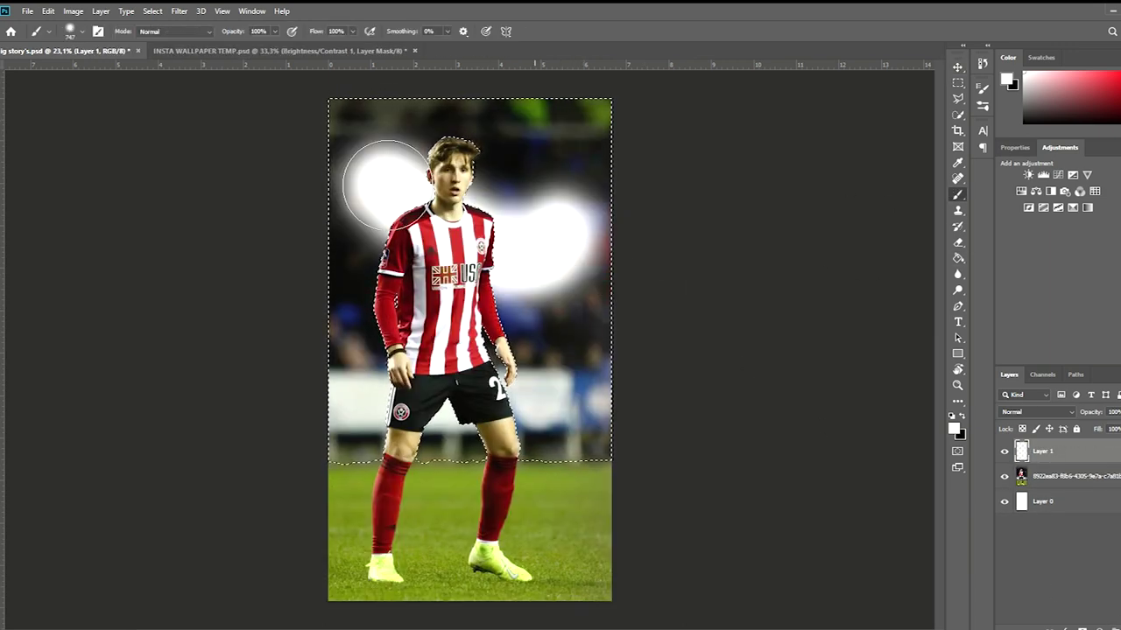
mouse_move(386, 184)
left_mouse_down()
mouse_move(463, 425)
mouse_move(543, 165)
left_mouse_up()
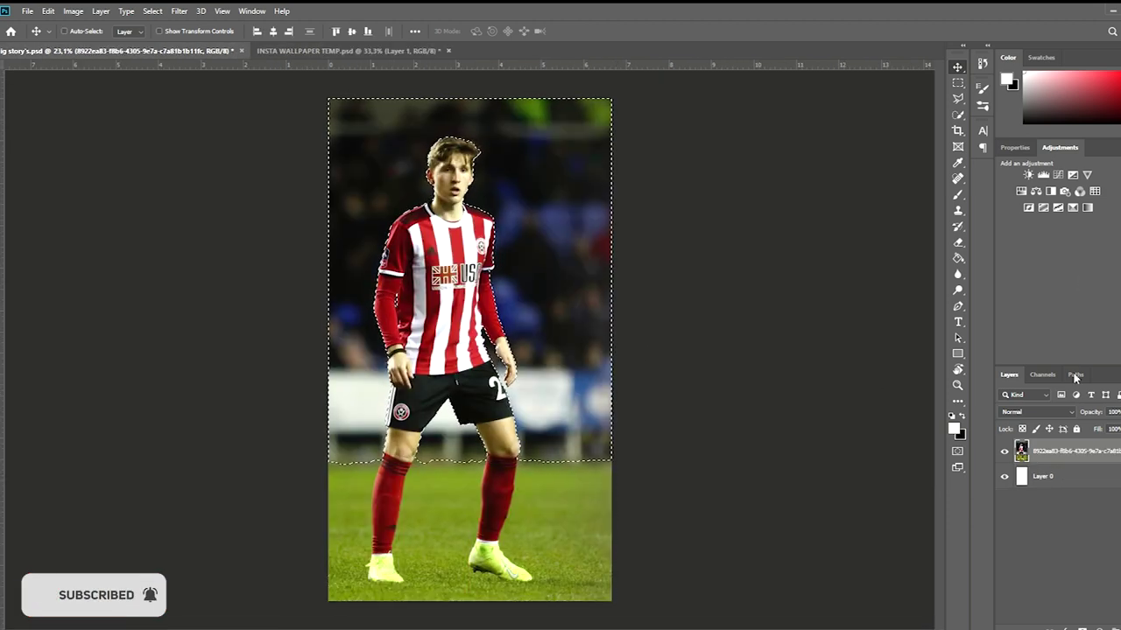
Step: Try and undo a Curves adjustment, then drag the white layer into the story document
left_click(1056, 176)
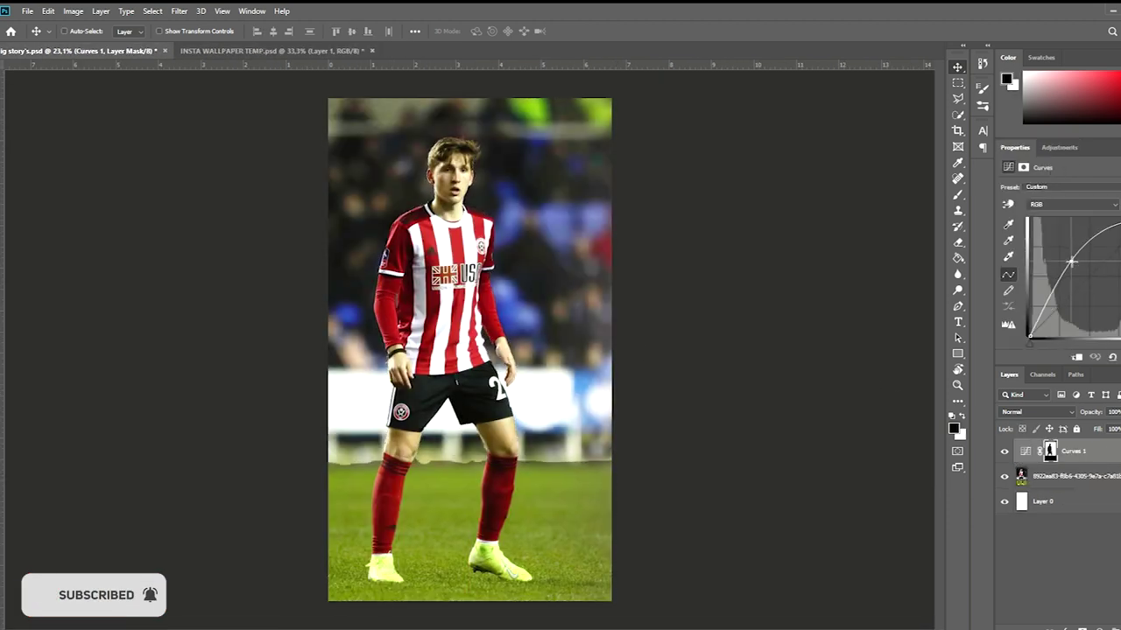
key("ctrl+z")
left_click(1041, 149)
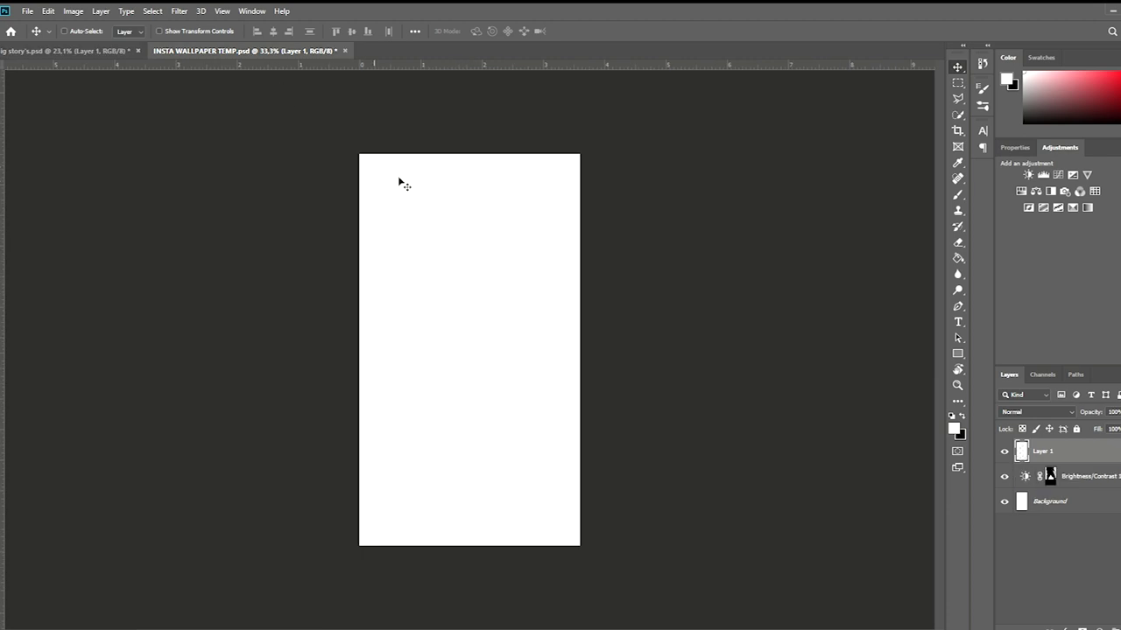
left_click_drag(102, 43, 480, 280)
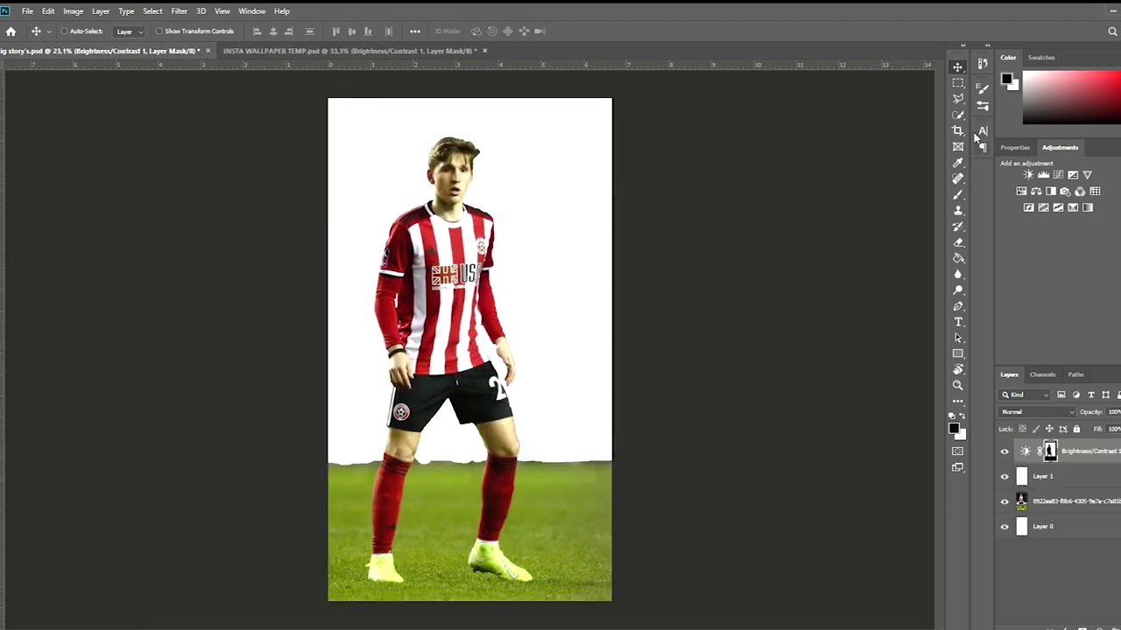
Step: Align the brought-over white layer and erase its strip along the grass line
left_click_drag(580, 273, 578, 265)
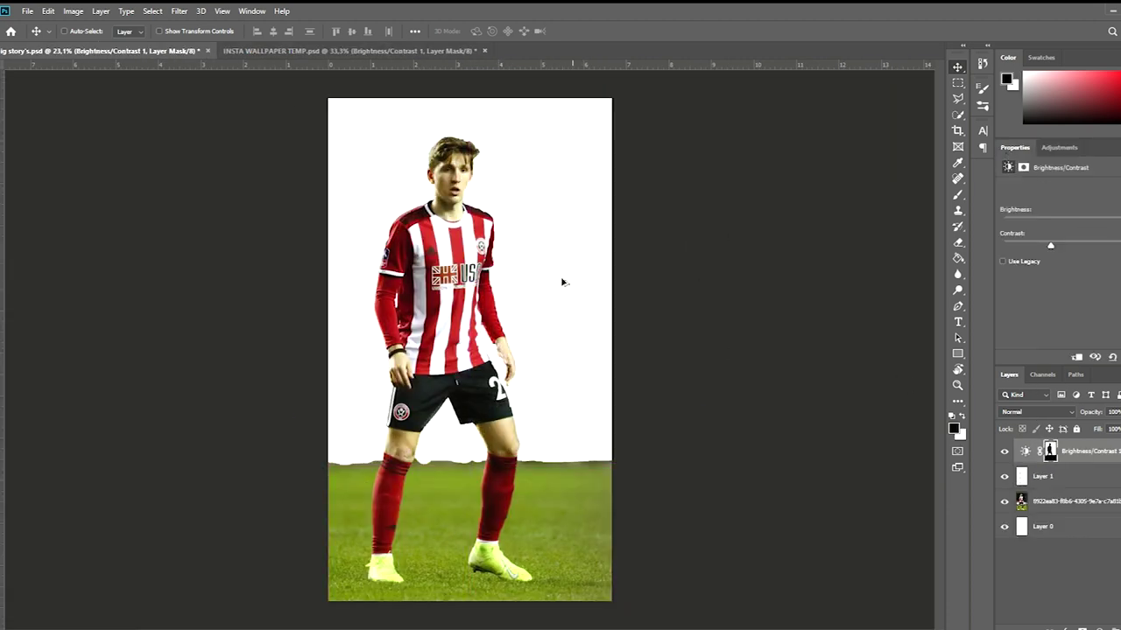
scroll(577, 267, "up", 5)
scroll(493, 374, "down", 5)
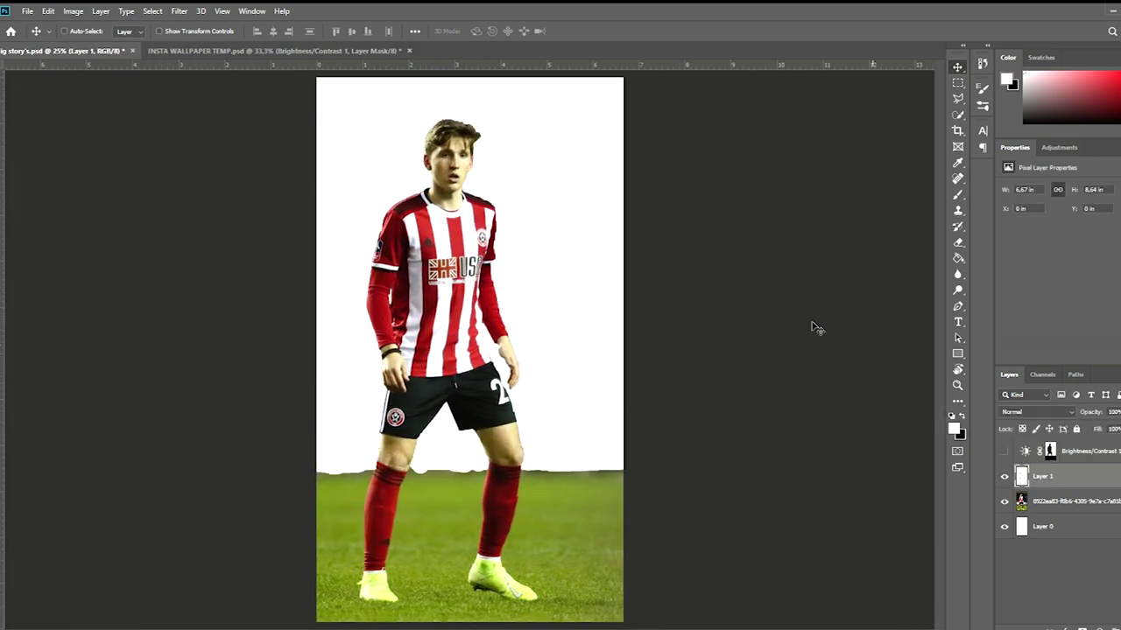
key("e")
scroll(815, 328, "down", 1)
mouse_move(657, 545)
left_mouse_down()
mouse_move(402, 595)
mouse_move(438, 612)
mouse_move(617, 582)
left_mouse_up()
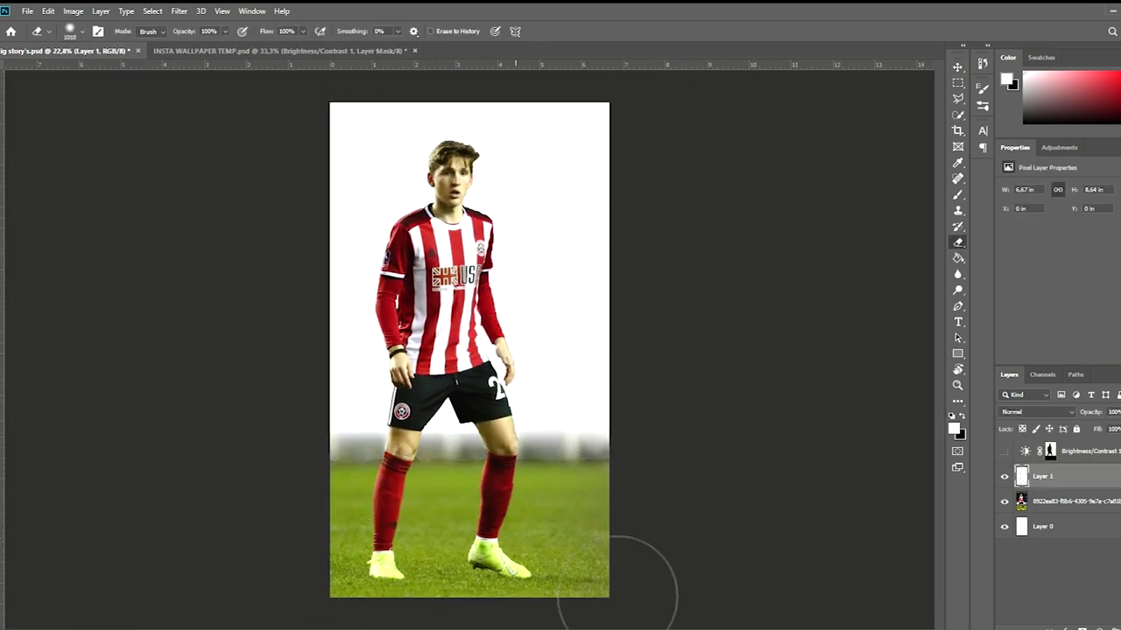
Step: Enlarge the soft eraser to size 1933 and zoom in on the canvas
left_click_drag(402, 540, 414, 584)
left_click_drag(543, 613, 577, 613)
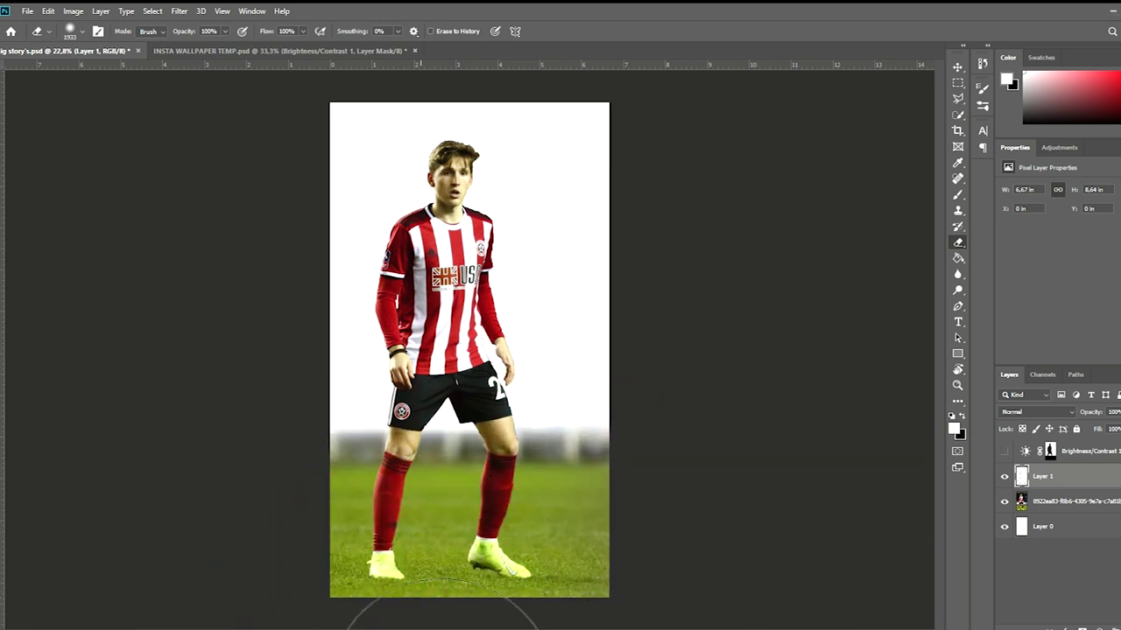
left_click(957, 67)
key("ctrl+plus")
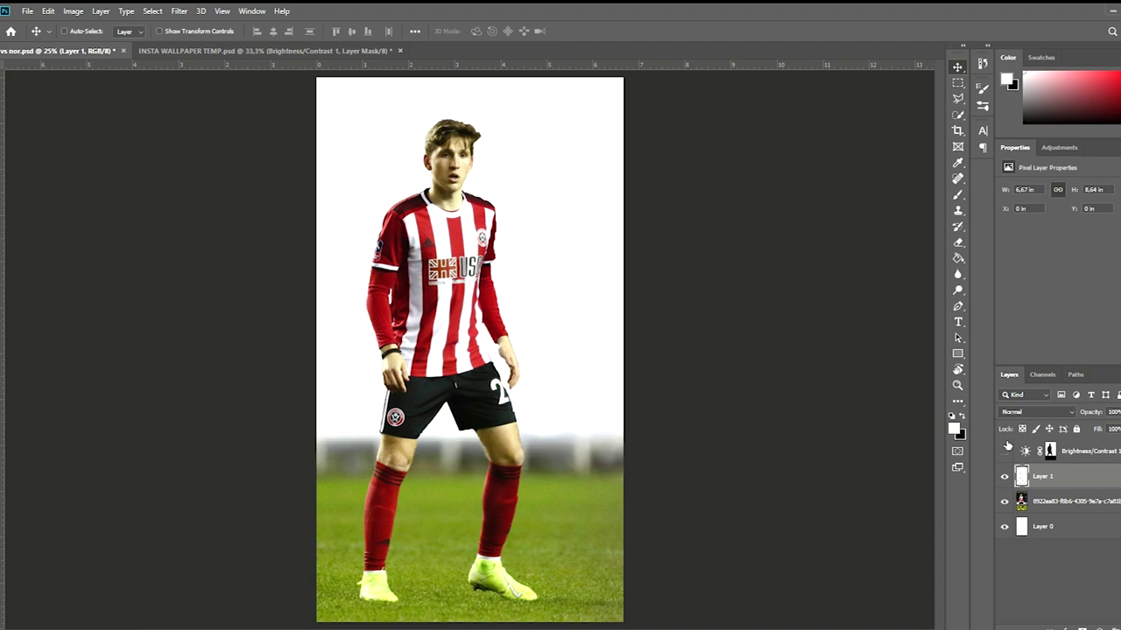
scroll(593, 197, "up", 2)
scroll(593, 198, "up", 1)
scroll(593, 198, "up", 1)
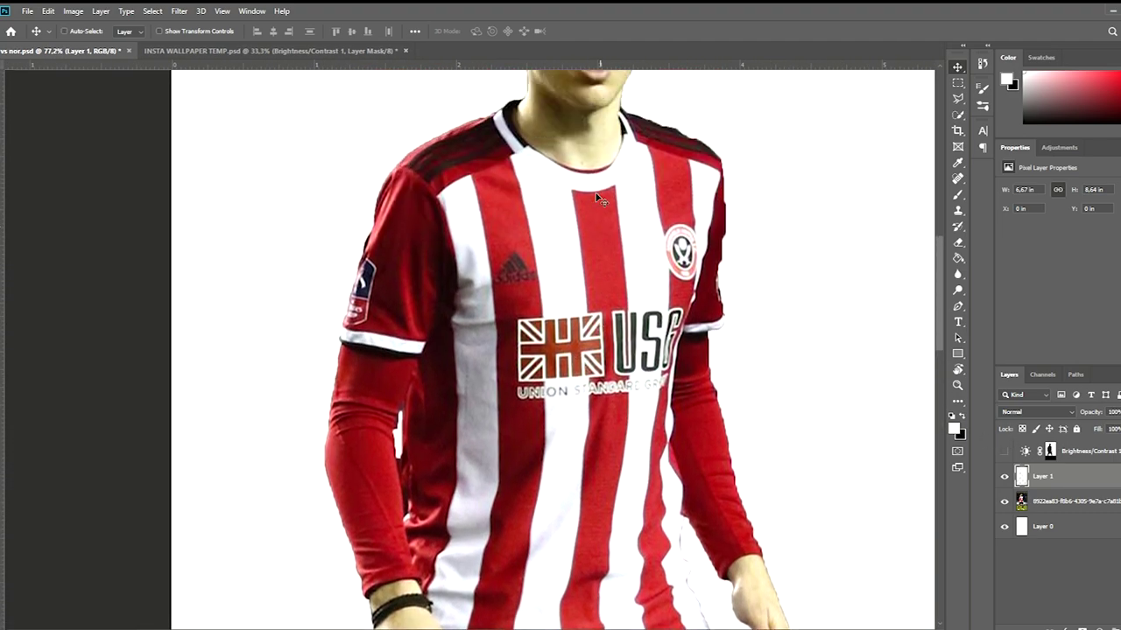
scroll(592, 198, "up", 1)
scroll(592, 198, "down", 3)
scroll(525, 263, "up", 3)
scroll(464, 351, "down", 4)
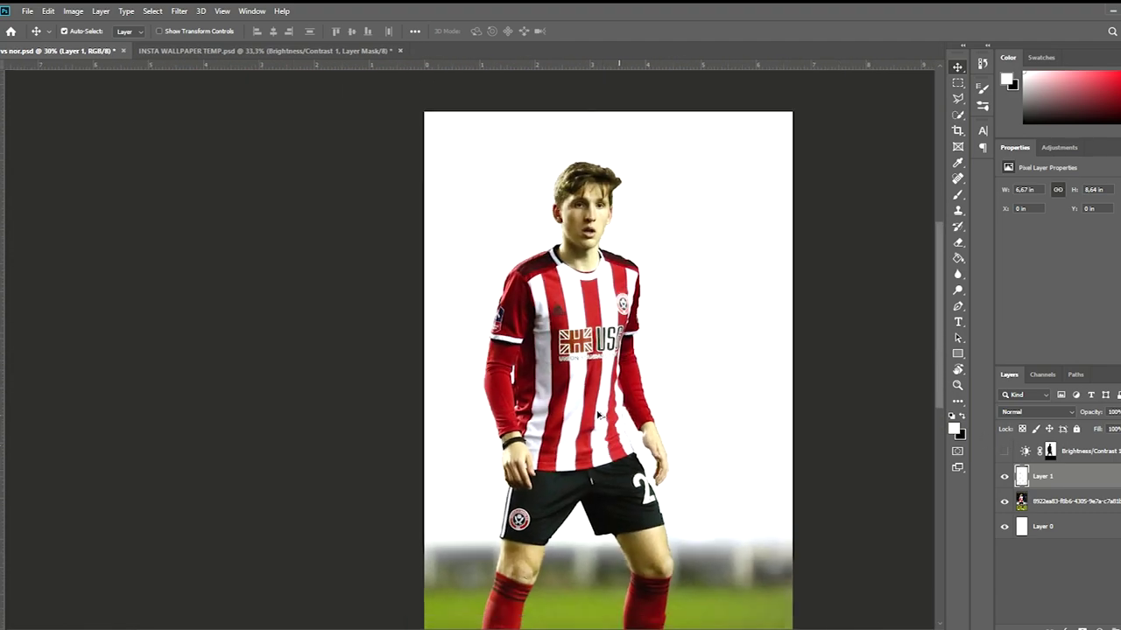
scroll(448, 389, "down", 1)
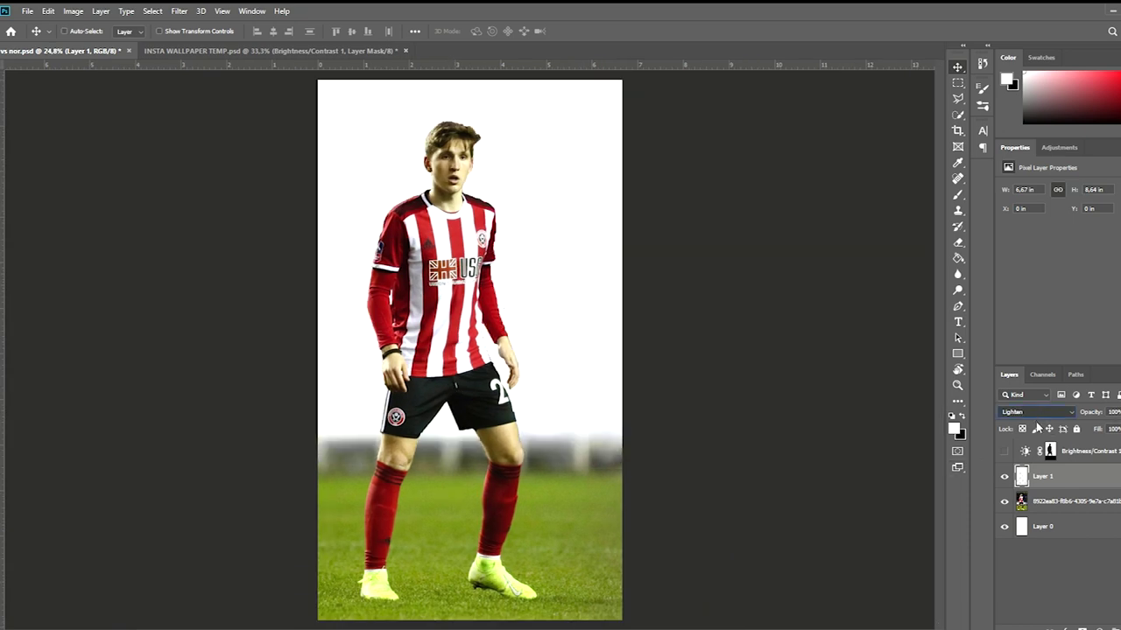
key("shift+plus")
key("shift+plus")
key("shift+plus")
key("shift+plus")
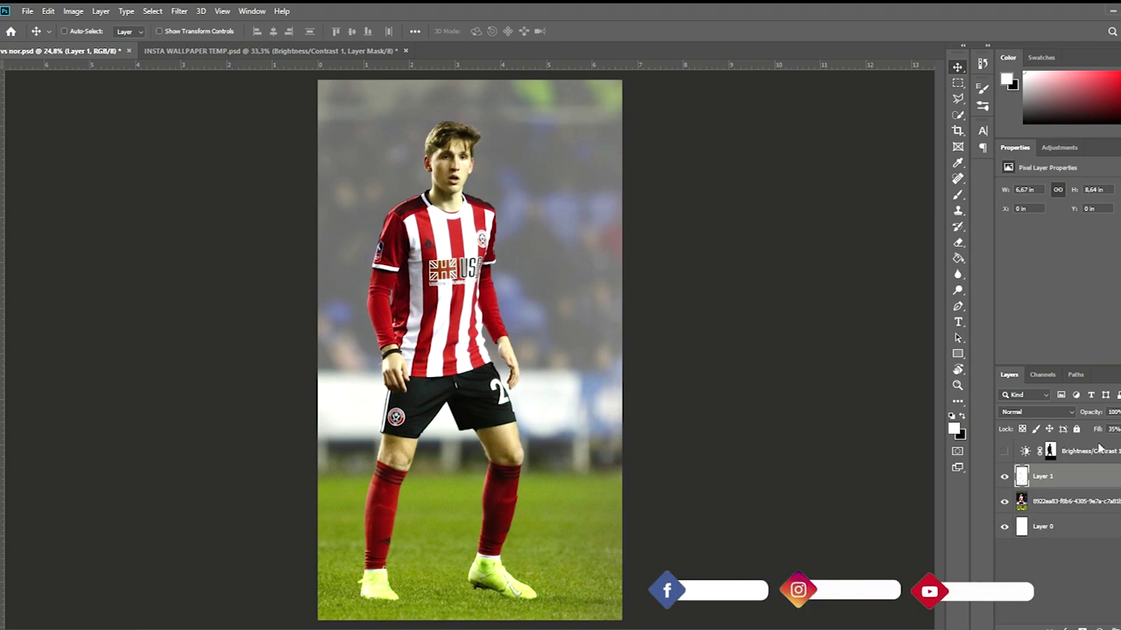
key("ctrl+j")
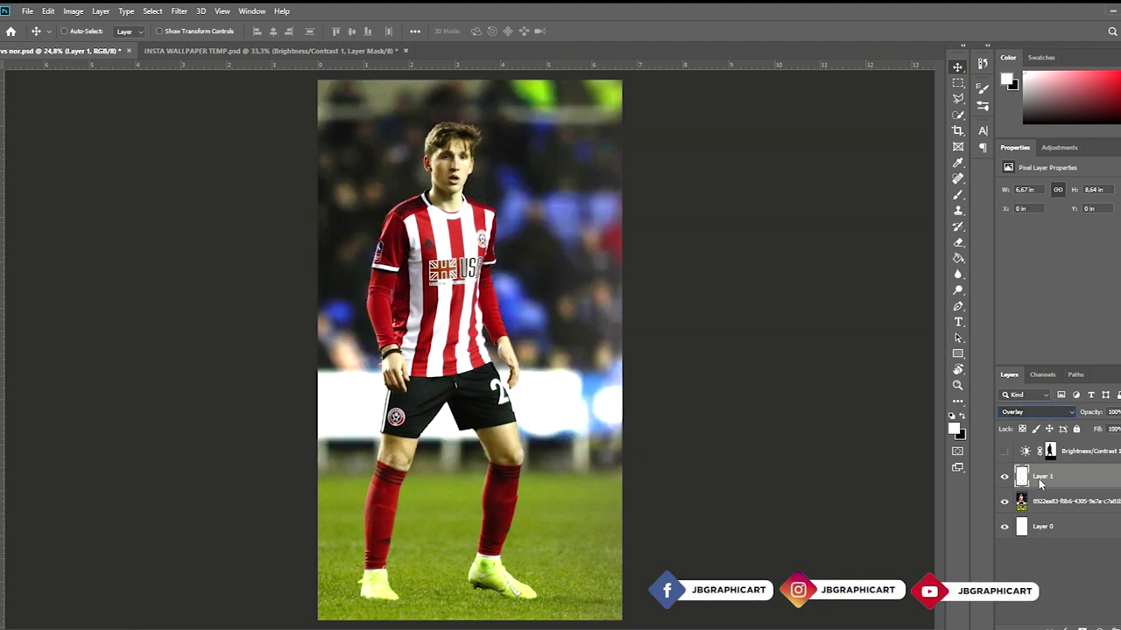
key("shift+plus")
key("shift+plus")
scroll(526, 247, "down", 2)
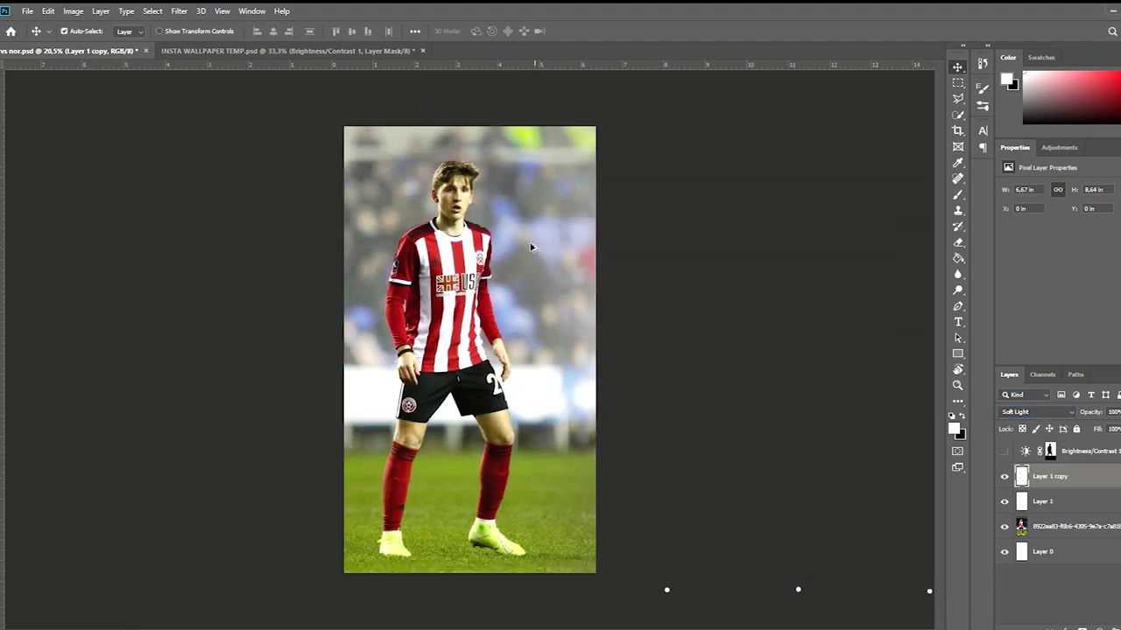
scroll(526, 376, "up", 5)
scroll(490, 382, "down", 3)
scroll(492, 382, "down", 2)
scroll(491, 382, "down", 2)
scroll(491, 382, "up", 2)
key("ctrl+j")
scroll(579, 335, "down", 1)
scroll(508, 325, "up", 1)
scroll(486, 140, "up", 1)
scroll(497, 149, "down", 1)
scroll(429, 199, "up", 1)
scroll(422, 198, "down", 1)
left_click(1058, 497, "shift")
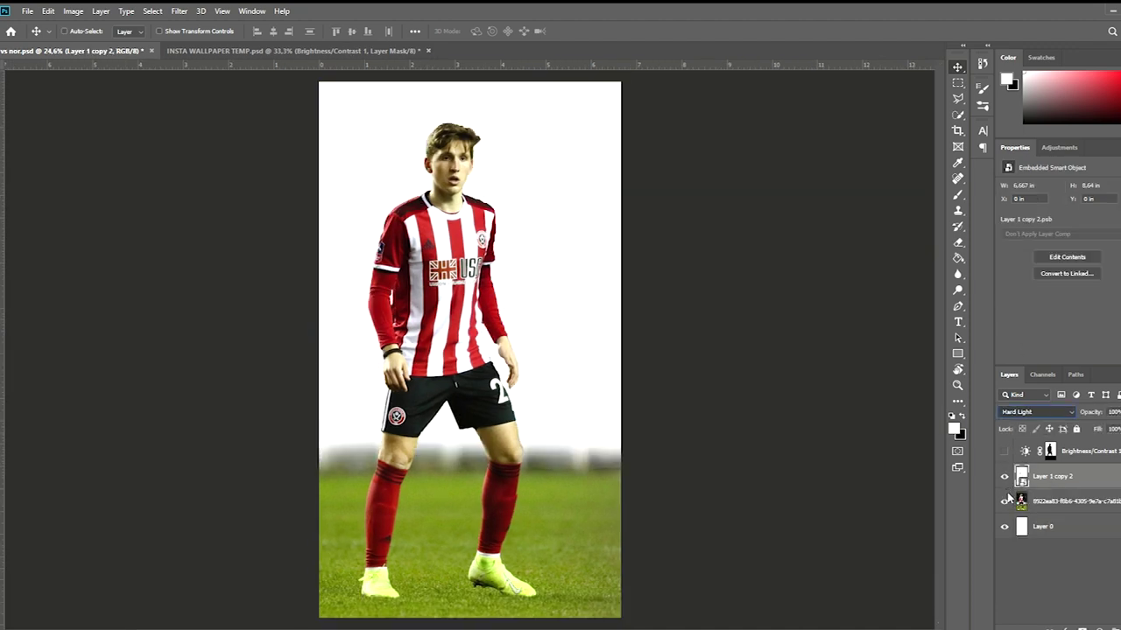
key("ctrl+z")
key("e")
scroll(279, 131, "up", 3)
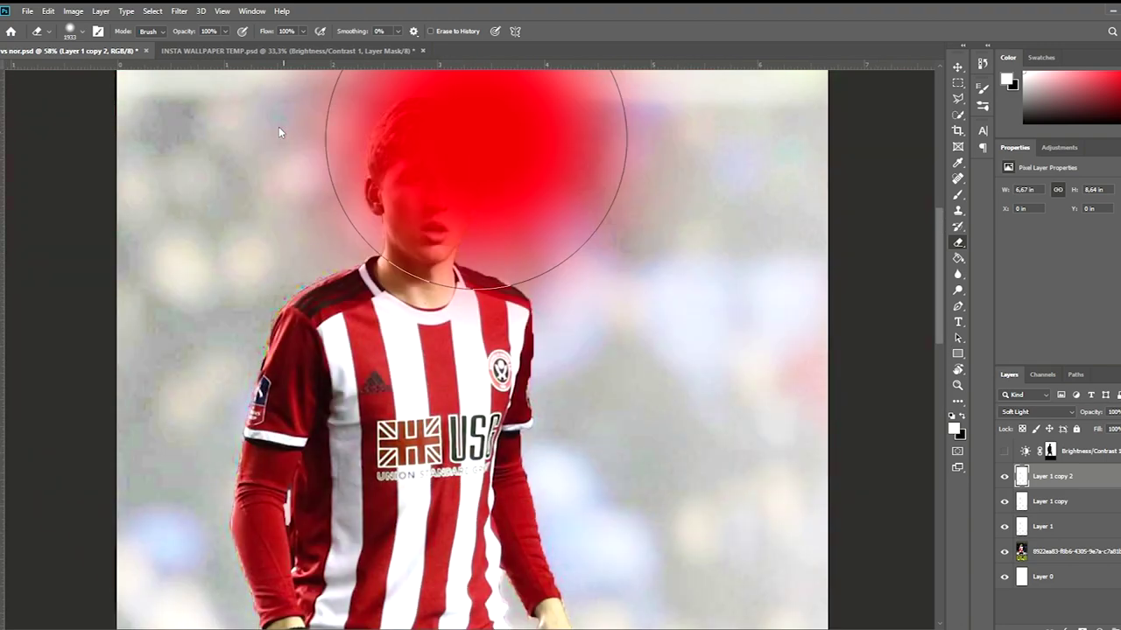
scroll(403, 153, "up", 2)
left_click_drag(429, 170, 496, 103)
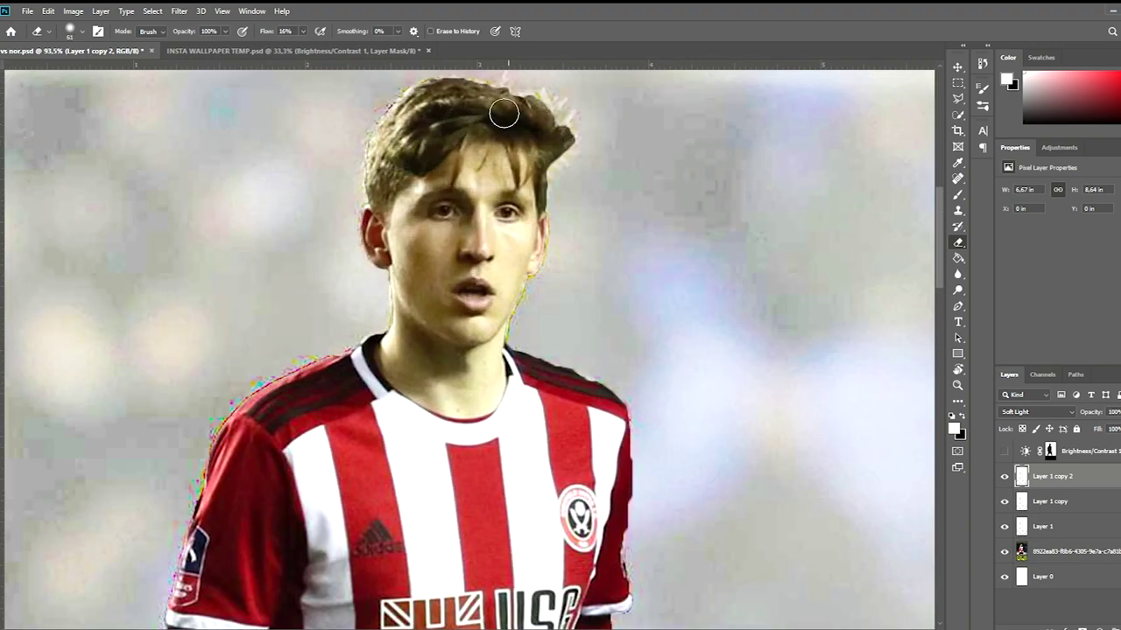
key("Delete")
key("Delete")
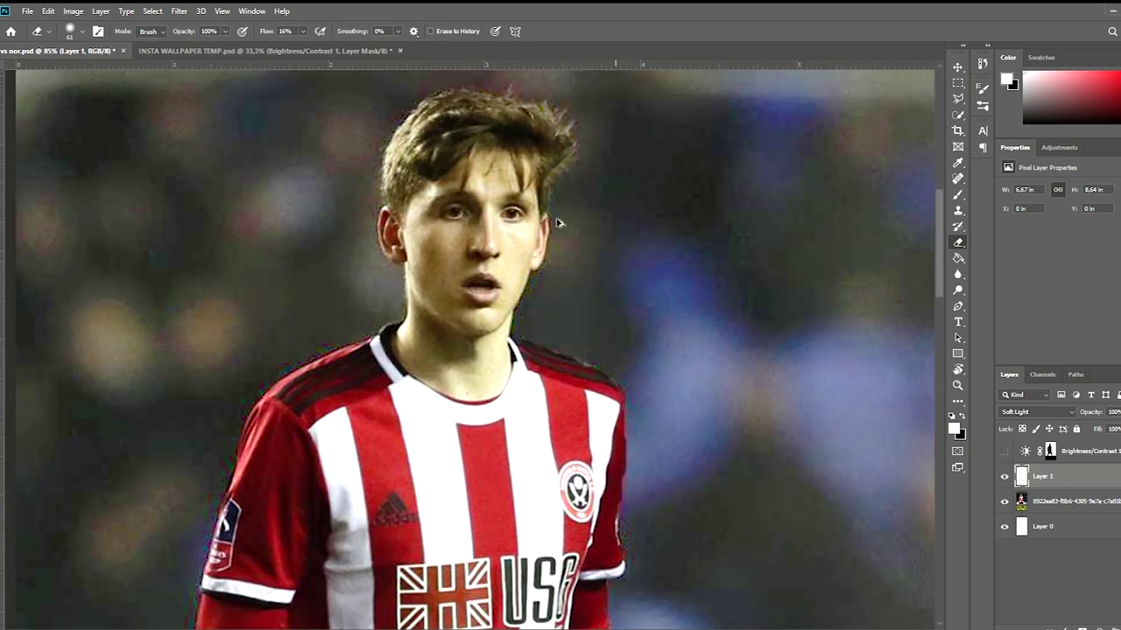
key("shift+alt+n")
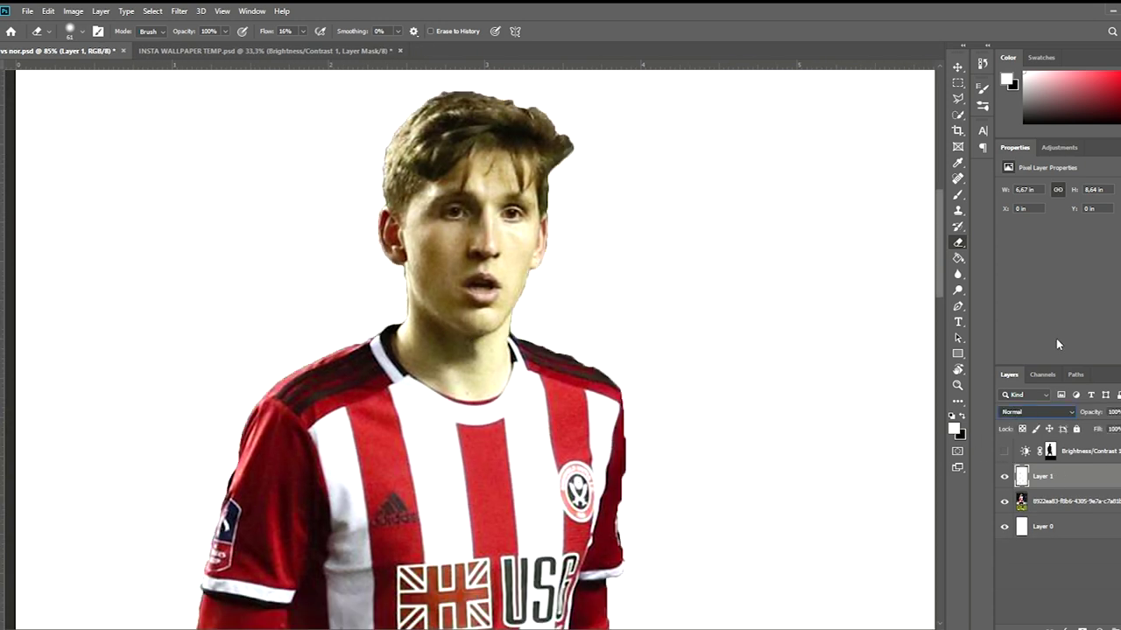
key("v")
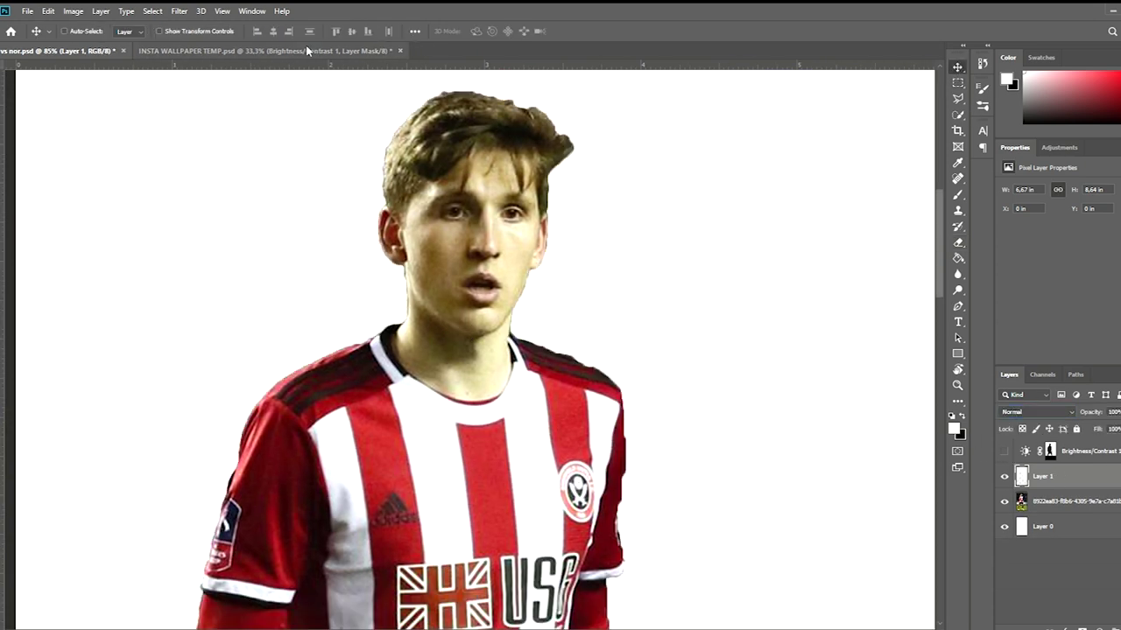
key("w")
key("shift+w")
Step: Select the white layer's pixels around the player and apply a first edge refinement
left_click(878, 143)
key("v")
left_click(958, 82)
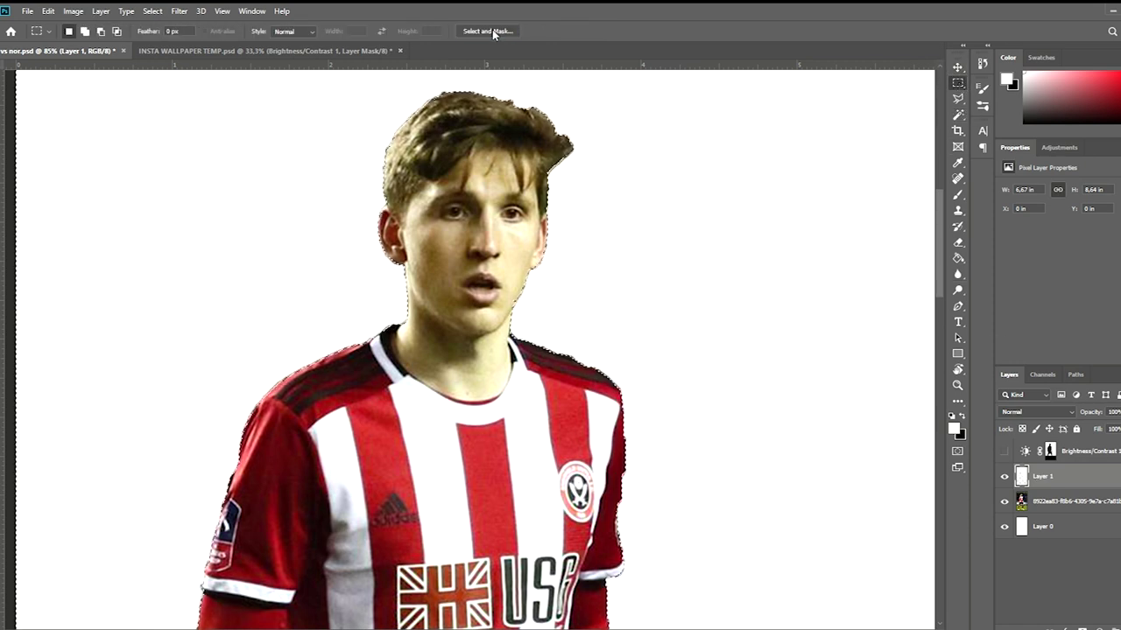
left_click(493, 31)
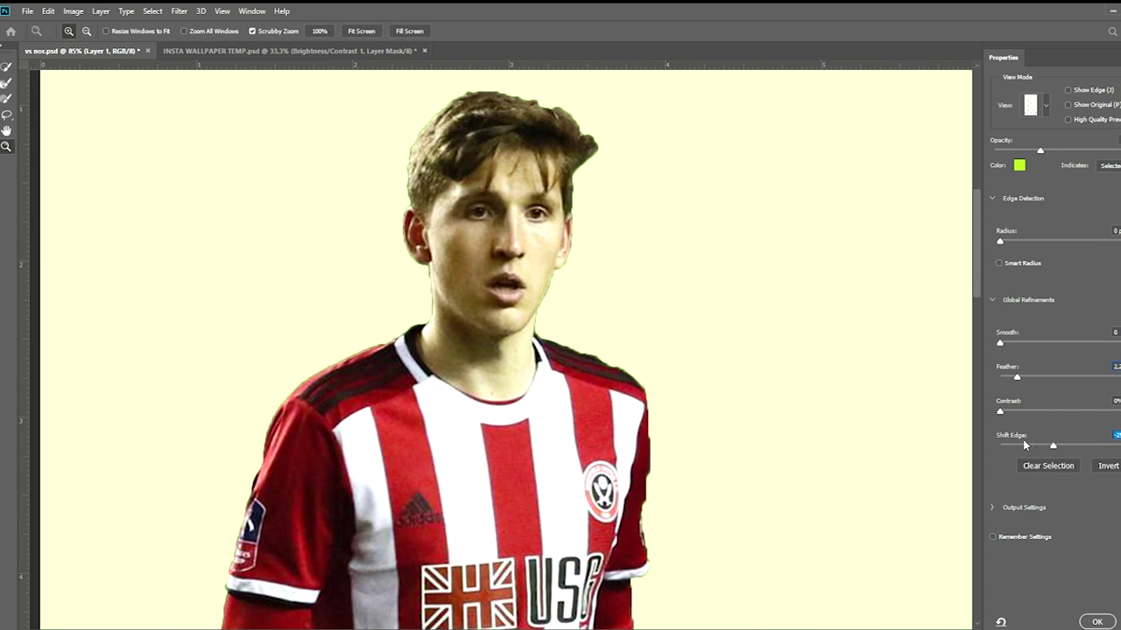
left_click(1092, 620)
scroll(621, 463, "up", 3)
scroll(635, 440, "up", 2)
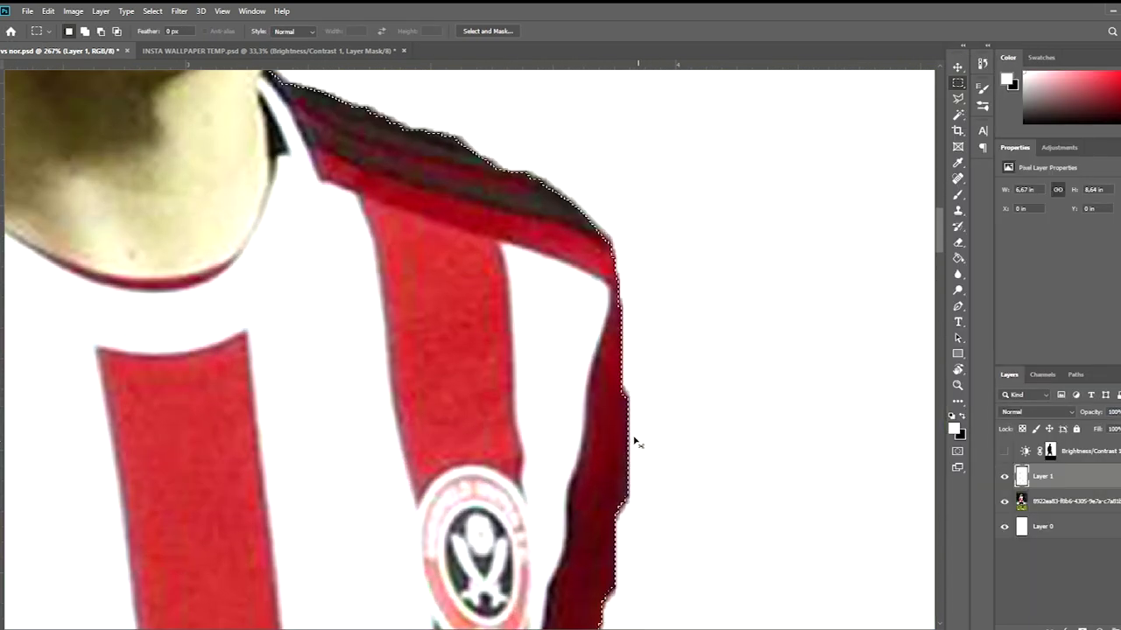
Step: Reopen Select and Mask with Ctrl+Alt+R and confirm revised Smooth, Feather and Contrast settings
key("ctrl+alt+r")
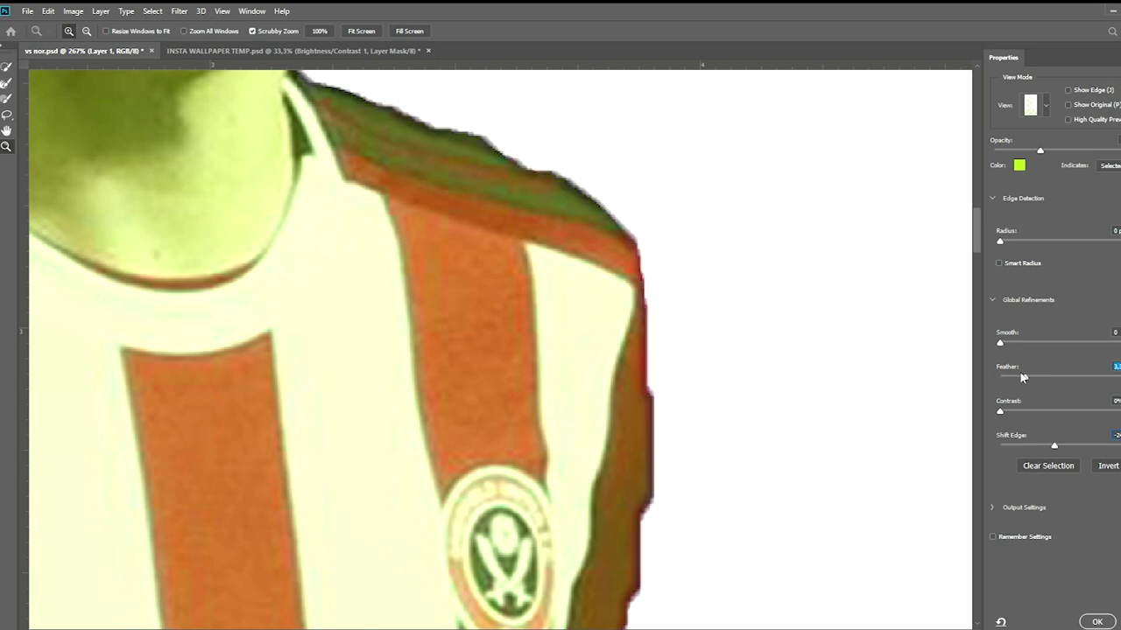
left_click(1096, 621)
scroll(748, 395, "down", 5)
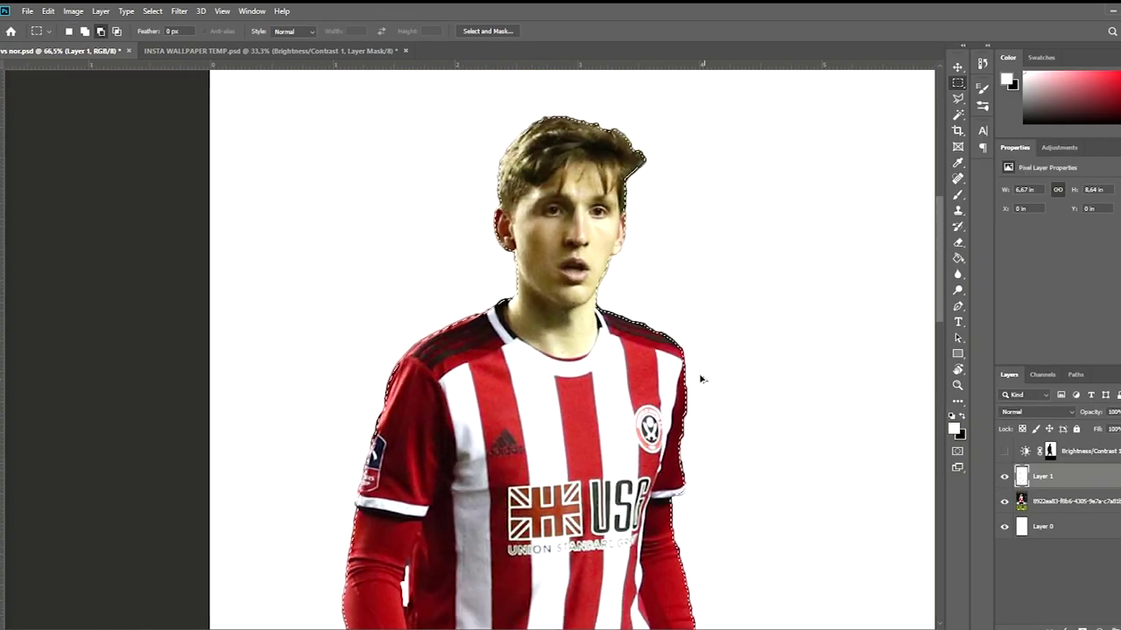
scroll(639, 271, "up", 3)
left_click(481, 31)
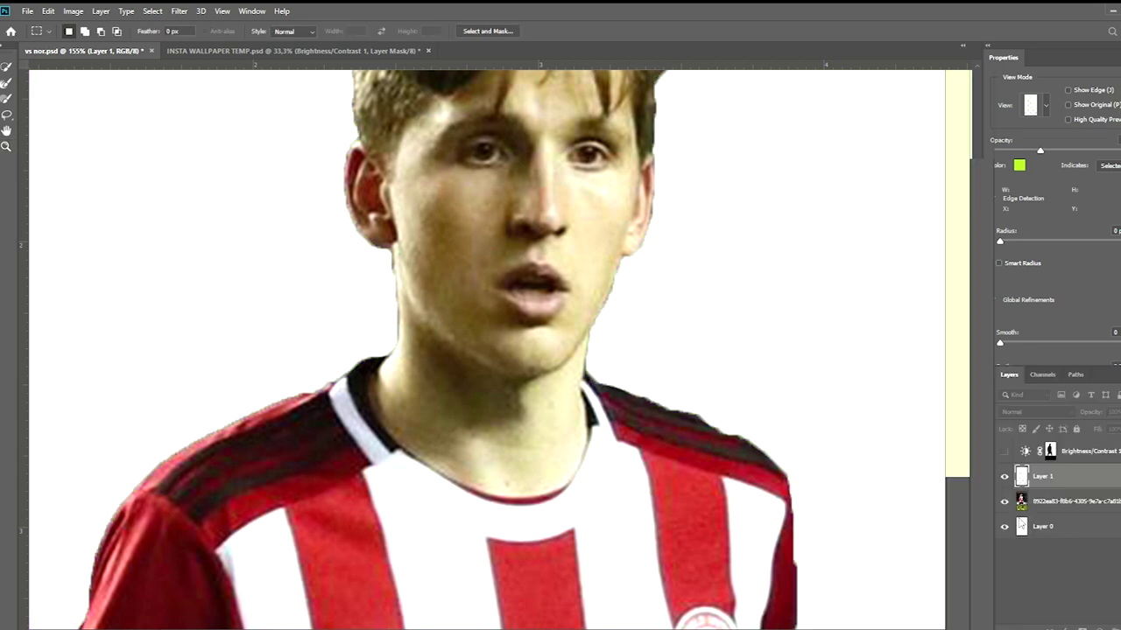
key("Escape")
Step: Preview in Overlay view, shift the edge slightly inward, and erase background beside the hair
left_click(477, 32)
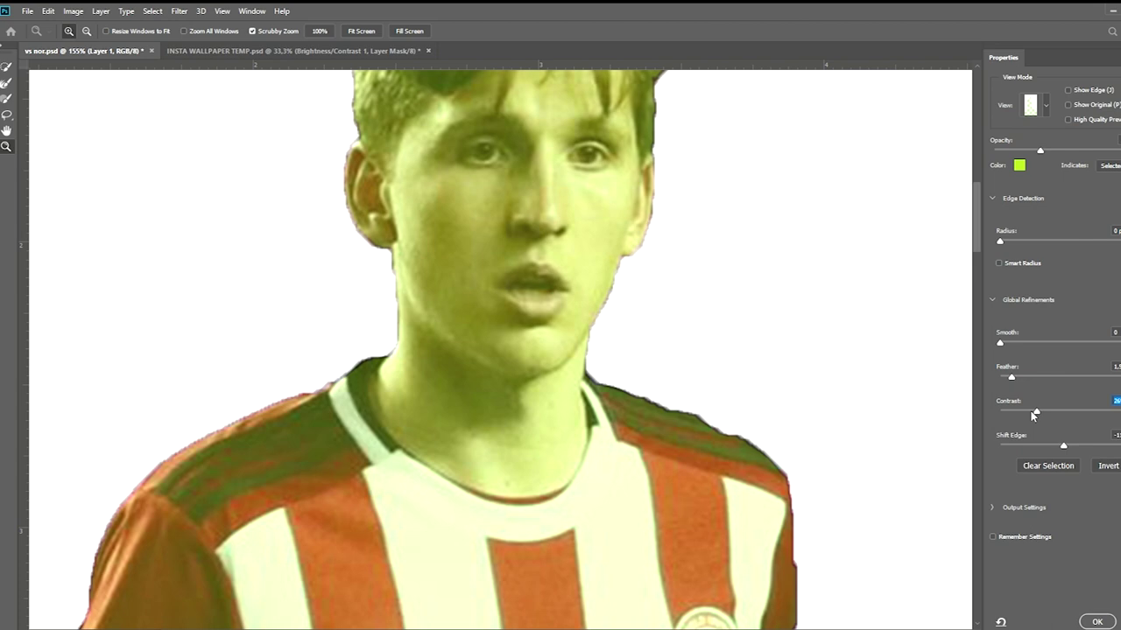
left_click_drag(1063, 446, 1058, 445)
key("Return")
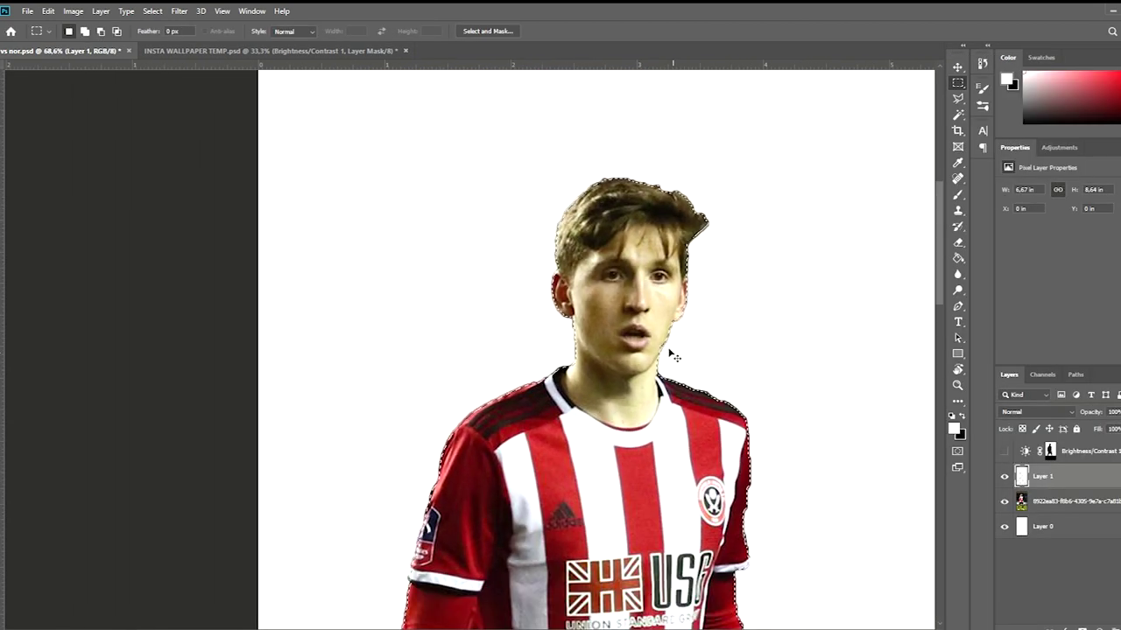
key("e")
left_click_drag(792, 217, 724, 242)
Step: Undo the stray eraser stroke and make the original photo layer active
key("ctrl+alt+z")
key("ctrl+alt+z")
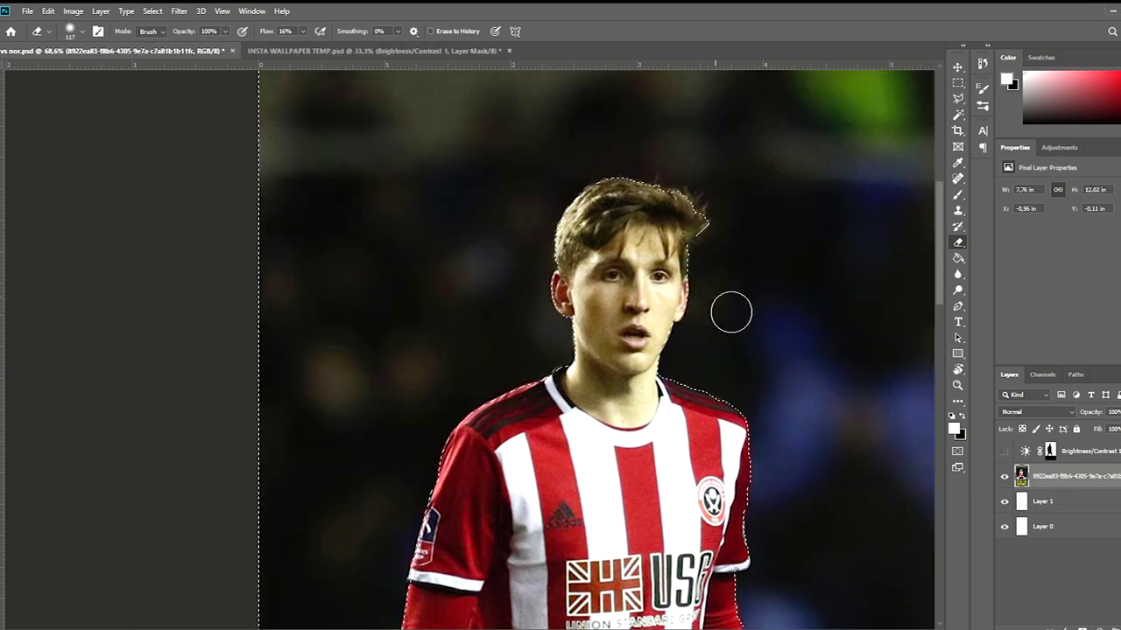
key("ctrl+shift+z")
scroll(689, 283, "up", 5)
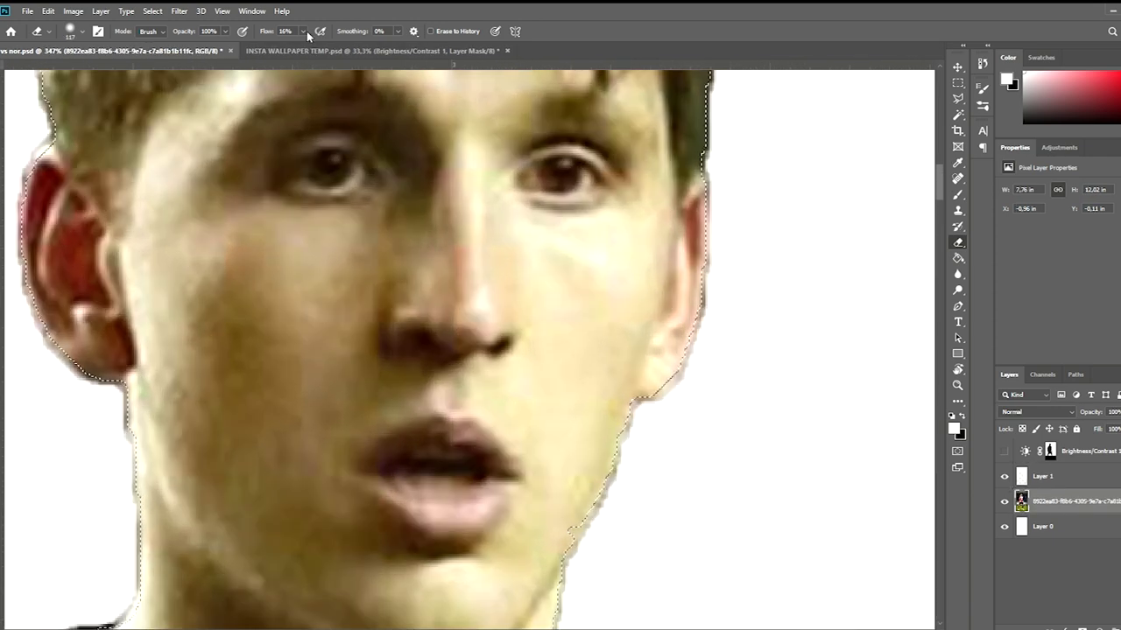
scroll(668, 302, "down", 2)
scroll(657, 274, "down", 2)
scroll(733, 132, "down", 2)
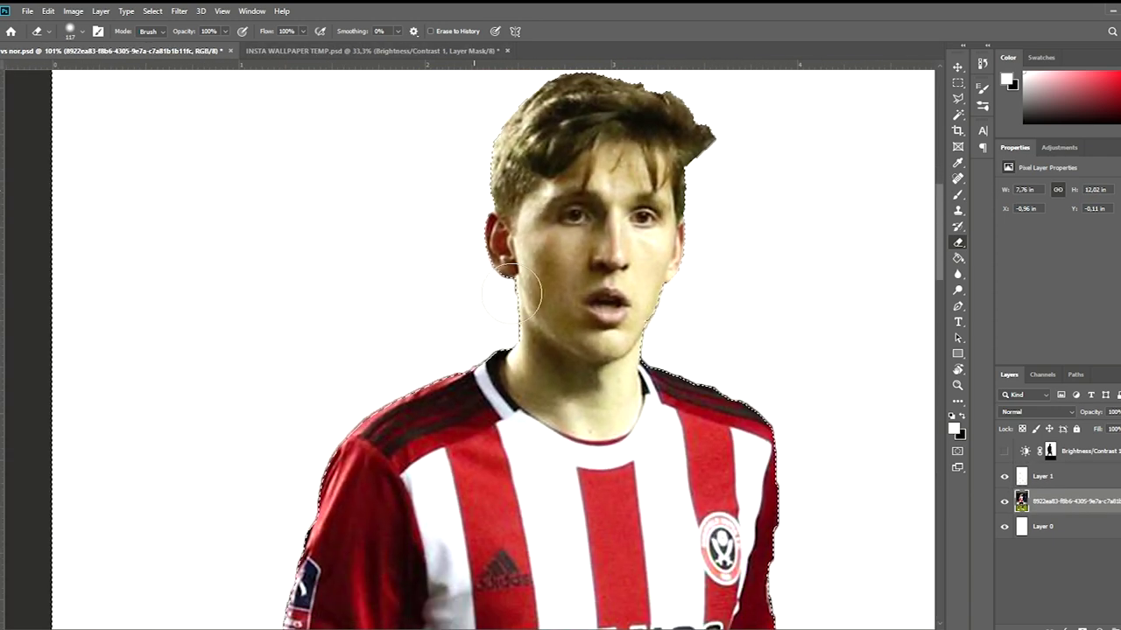
scroll(536, 329, "down", 3)
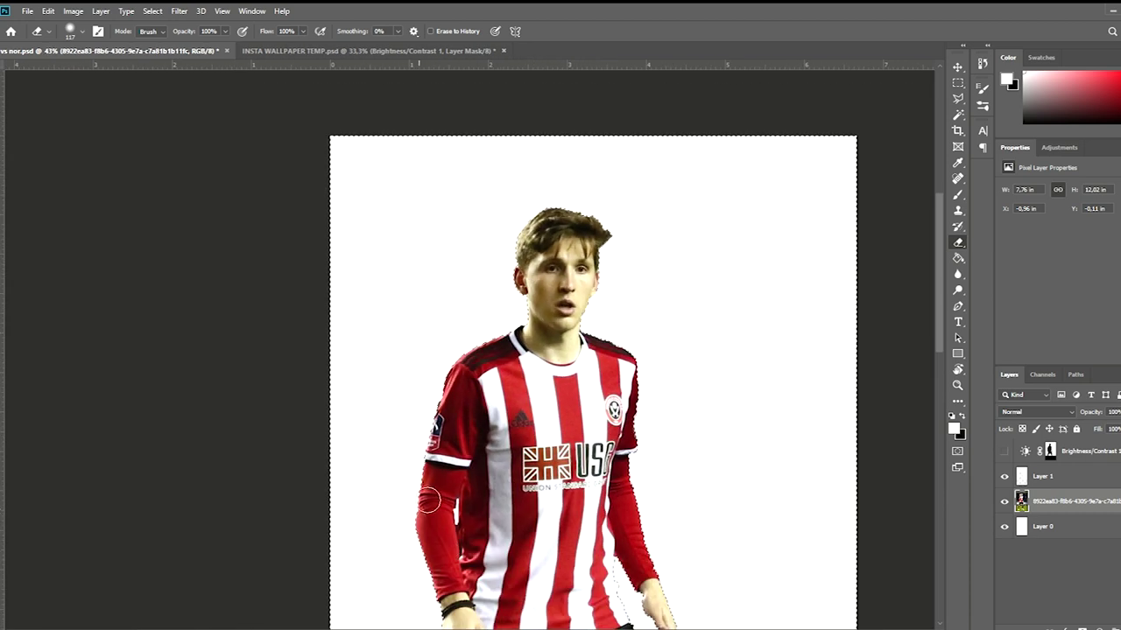
scroll(613, 258, "down", 2)
scroll(454, 558, "up", 2)
scroll(700, 438, "down", 1)
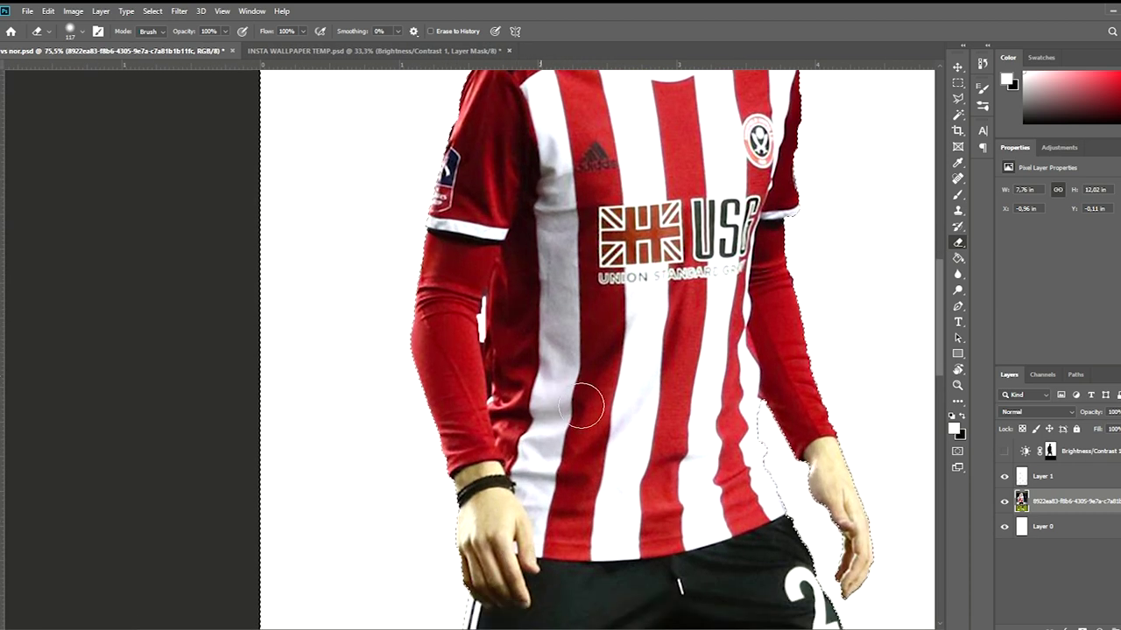
scroll(901, 516, "down", 1)
scroll(700, 350, "down", 3)
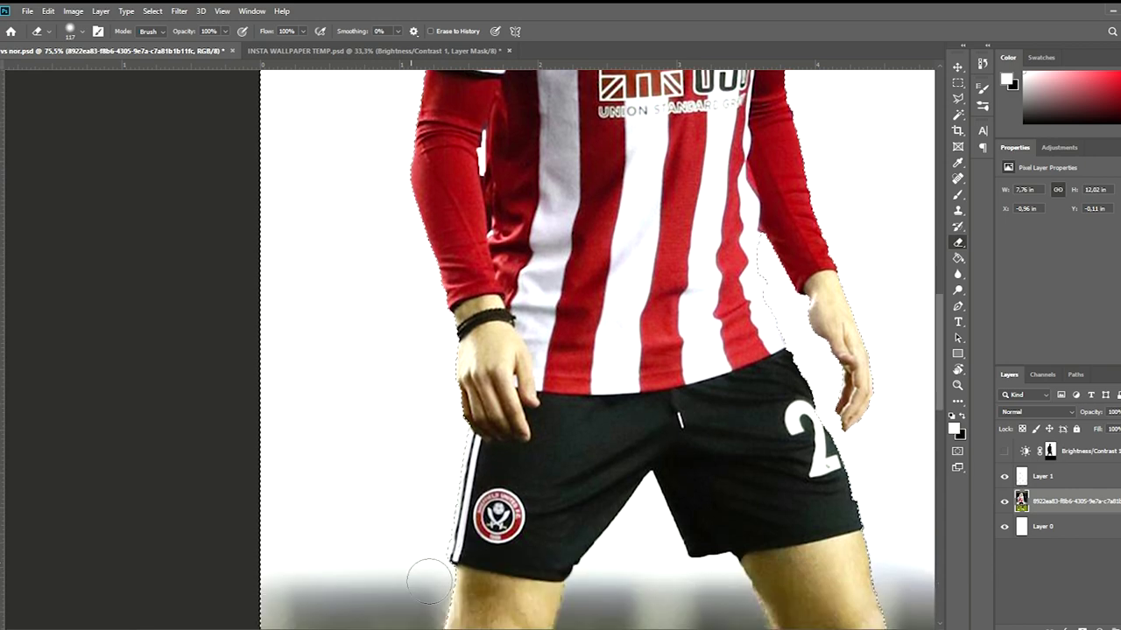
Step: Zoom around the footballer from hair to shorts to check the cutout fringes
scroll(593, 446, "up", 2)
scroll(594, 447, "down", 1)
scroll(671, 430, "down", 1)
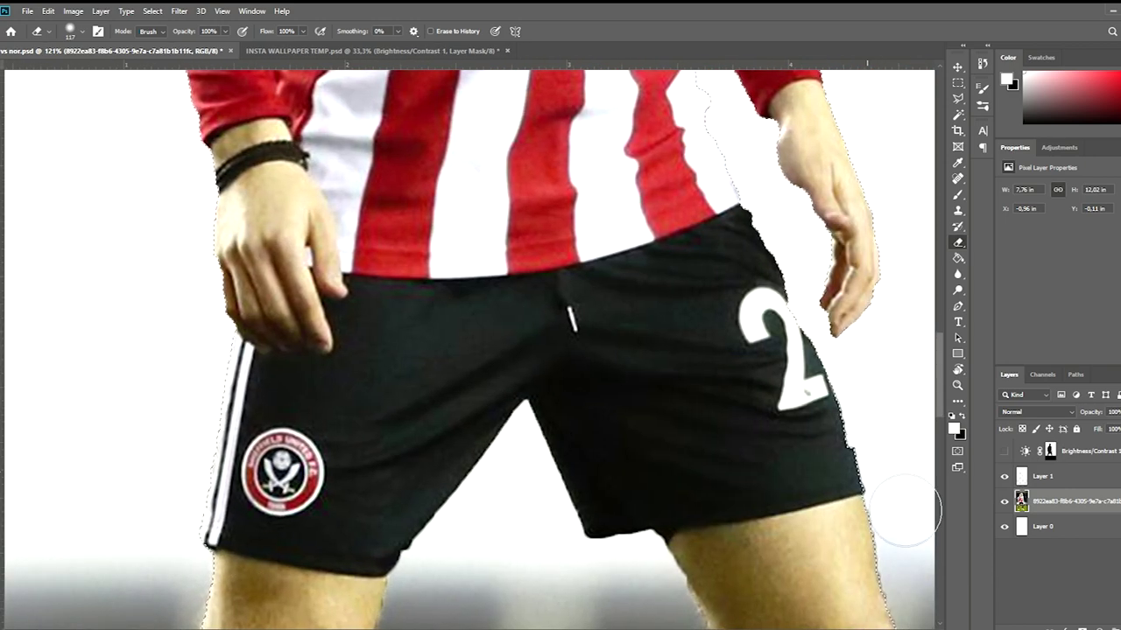
scroll(742, 226, "down", 2)
scroll(776, 195, "up", 2)
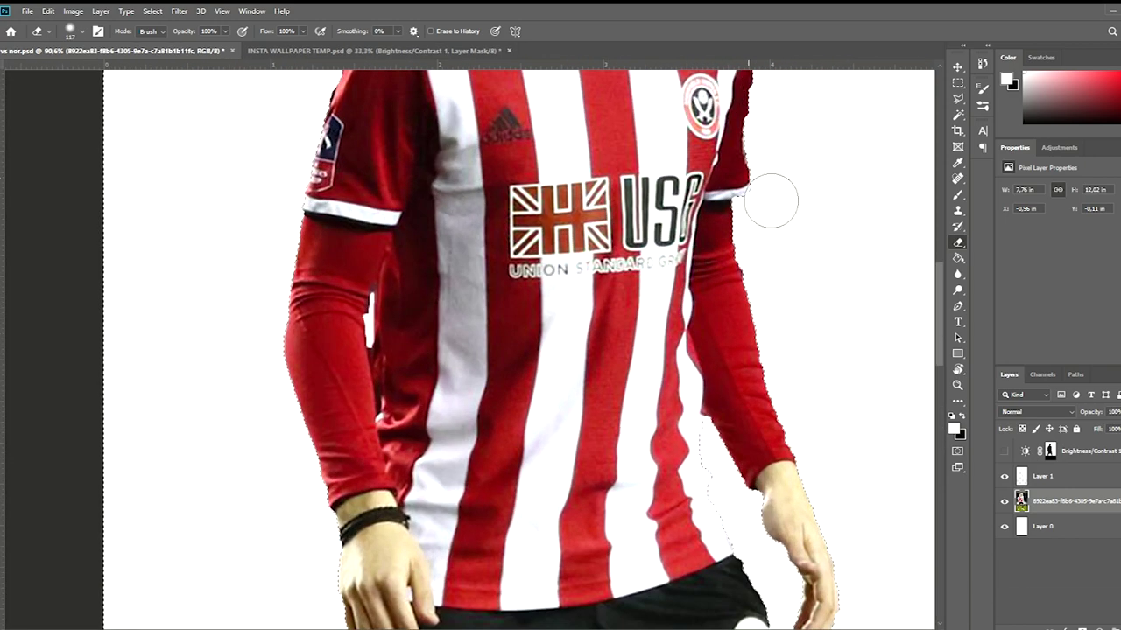
scroll(413, 288, "up", 2)
scroll(762, 206, "up", 1)
scroll(762, 206, "up", 3)
scroll(583, 170, "up", 1)
scroll(791, 202, "up", 1)
scroll(676, 349, "up", 2)
key("b")
scroll(713, 351, "up", 3)
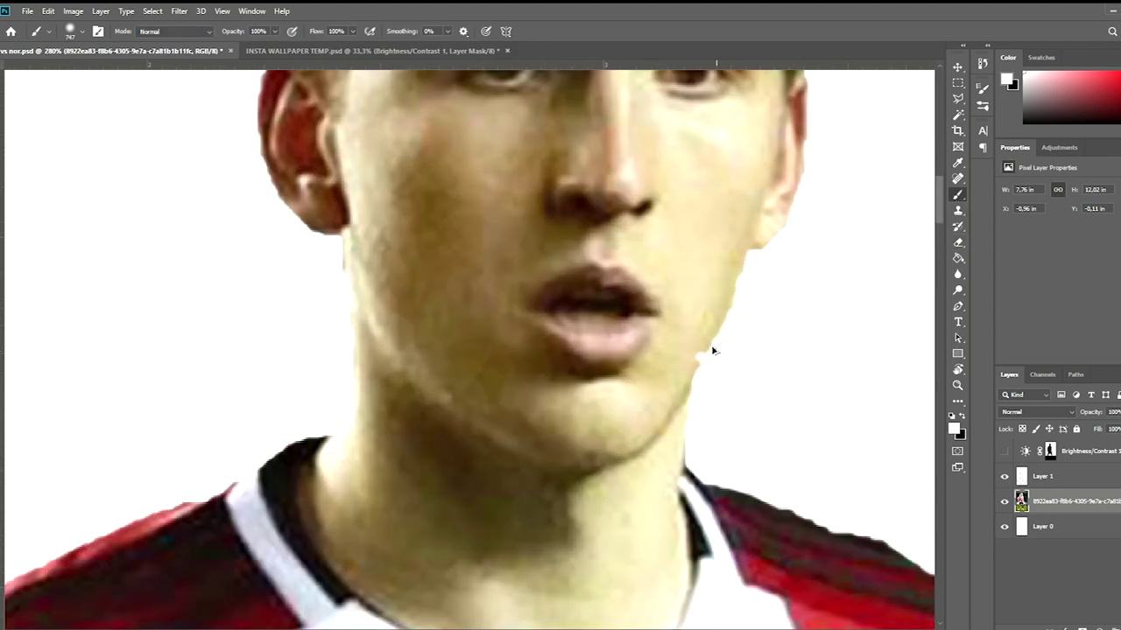
Step: Paint the jawline notch with skin tone sampled from the face, using a size-25 brush
scroll(713, 350, "up", 1)
left_click_drag(549, 355, 545, 354)
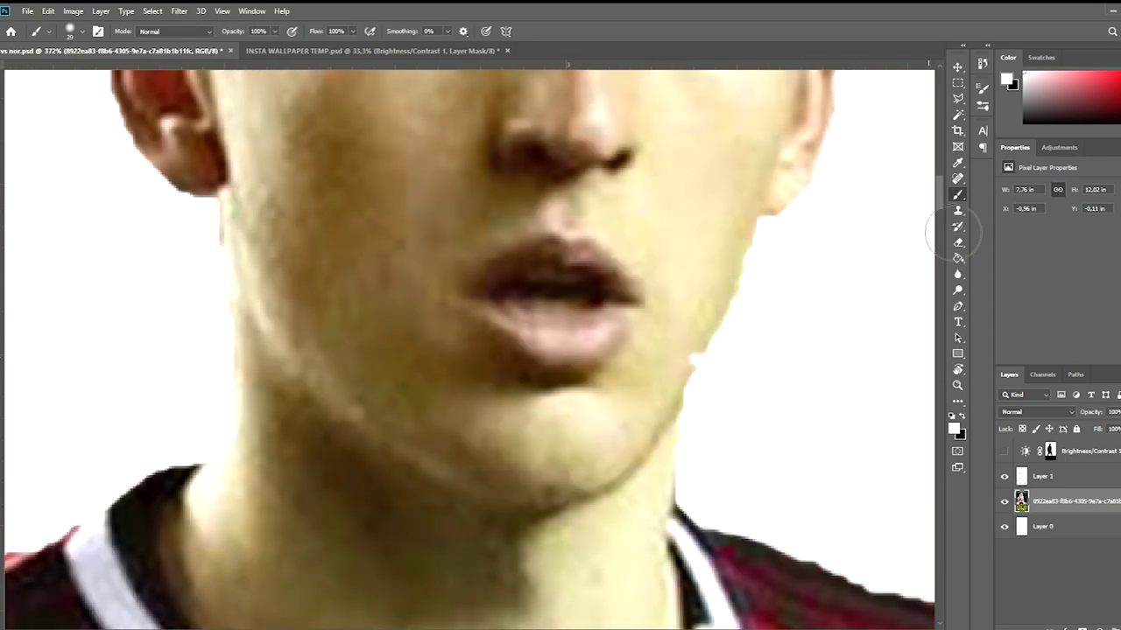
scroll(700, 350, "down", 1)
left_click(698, 343, "alt")
key("bracketleft")
key("bracketleft")
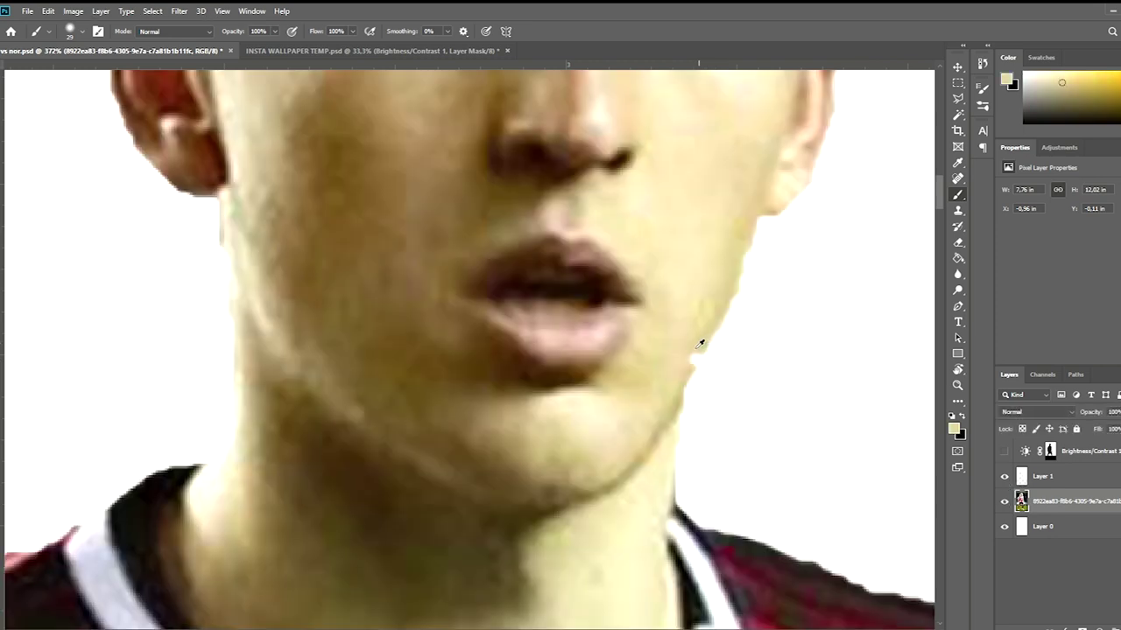
scroll(697, 301, "up", 1)
left_click(674, 385, "alt")
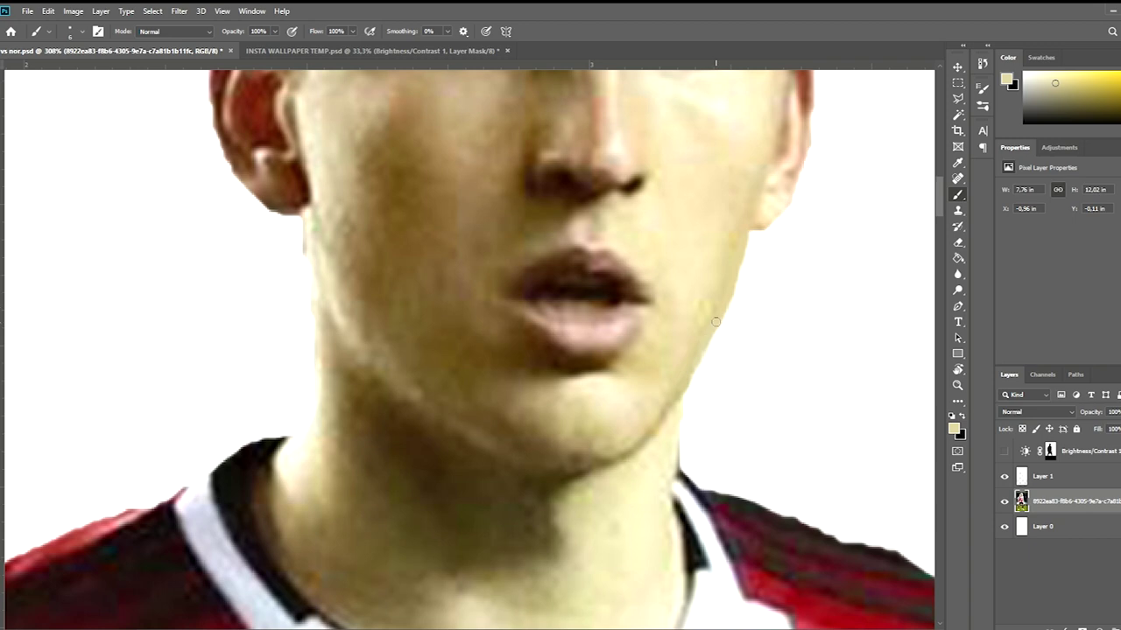
scroll(715, 322, "down", 1)
scroll(499, 283, "up", 1)
left_click(456, 262, "alt")
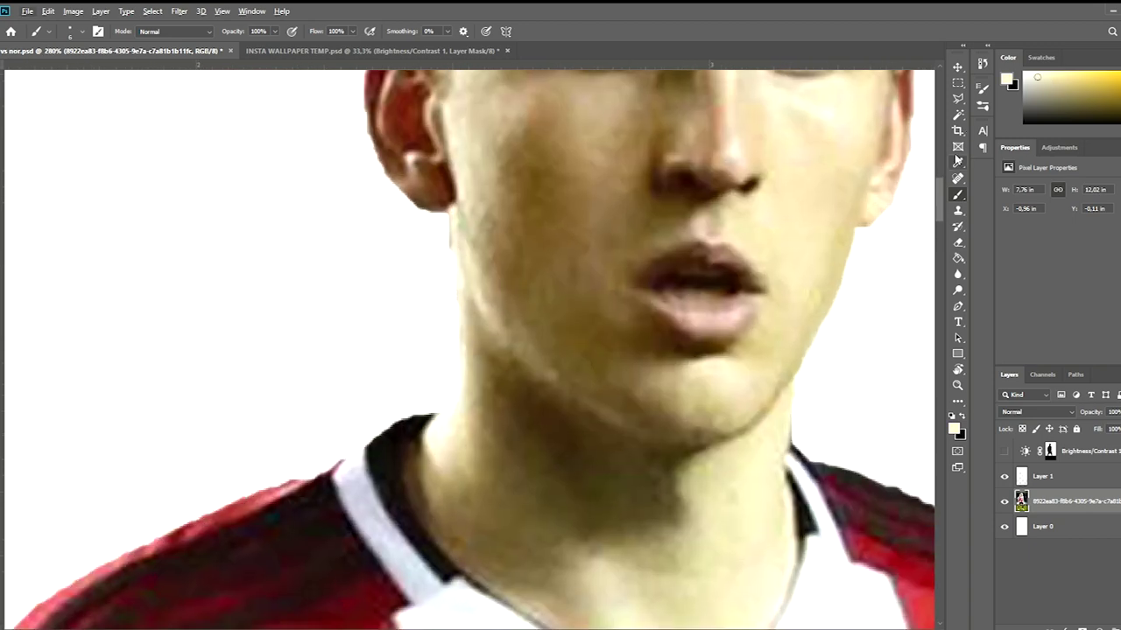
Step: Select the white Layer 1 and toggle its visibility off and on to check the stadium
left_click(958, 210)
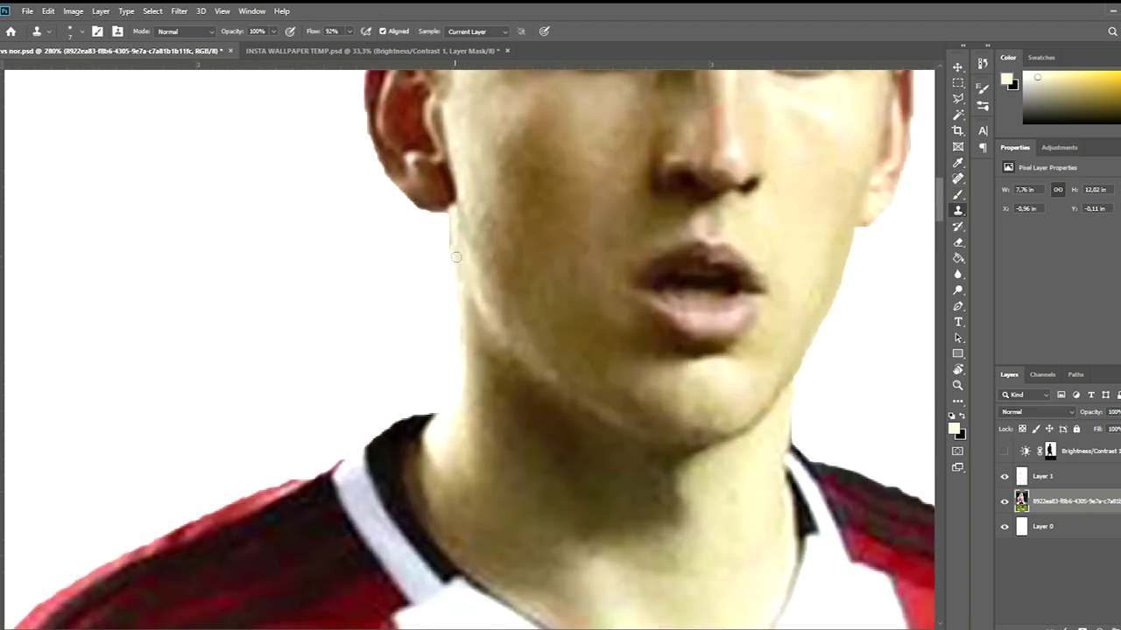
scroll(459, 399, "down", 2)
scroll(455, 298, "down", 2)
scroll(474, 175, "down", 1)
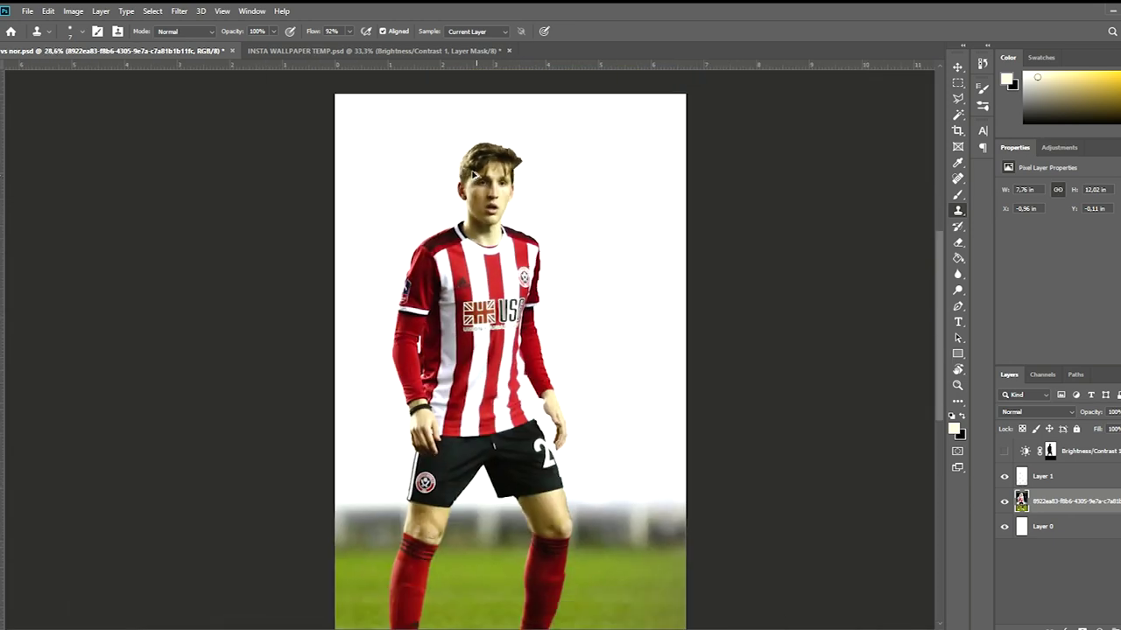
scroll(437, 184, "down", 1)
left_click(957, 68)
left_click(1042, 476)
left_click(1005, 476)
left_click(1004, 476)
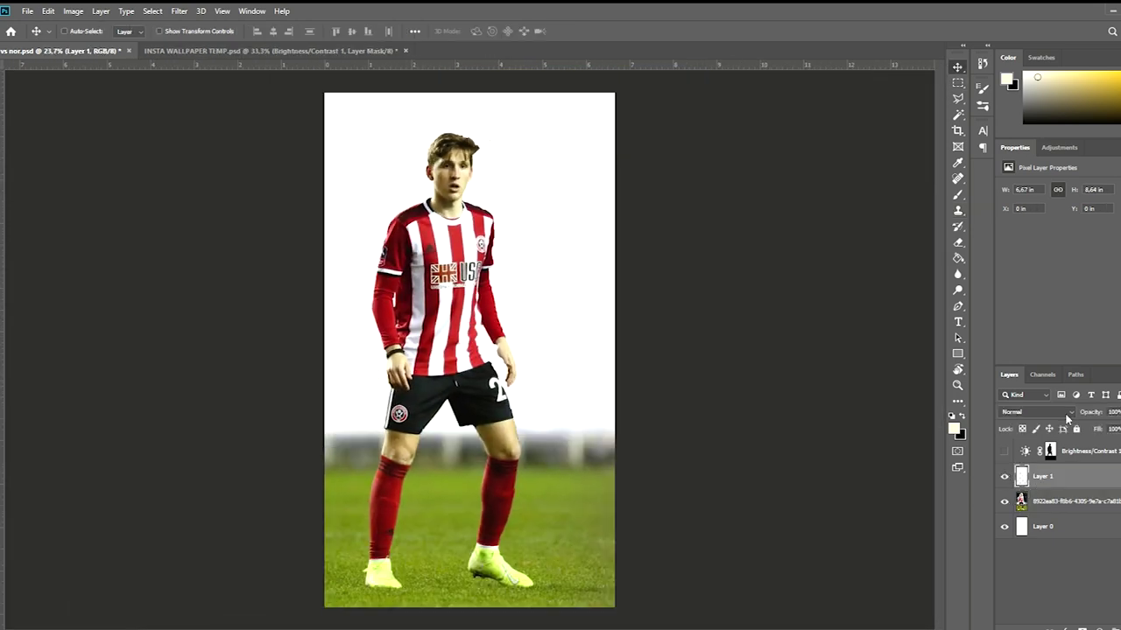
Step: Preview Layer 1 at lower opacity and reload the player selection
left_click_drag(1111, 424, 1117, 429)
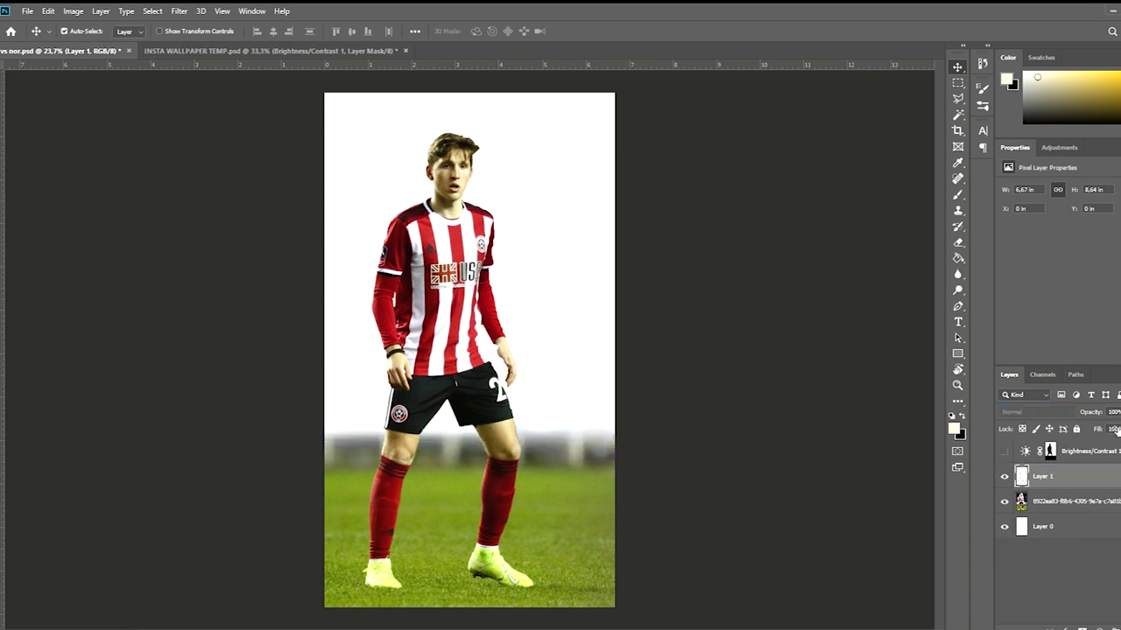
key("ctrl+j")
key("alt+shift+f")
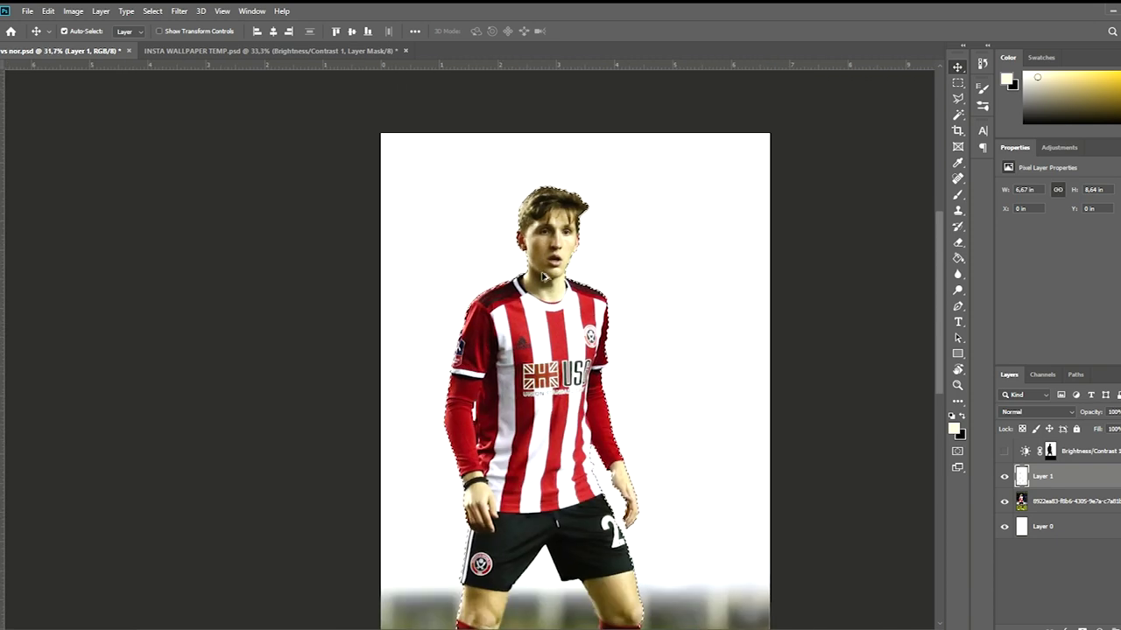
left_click(1068, 501)
key("e")
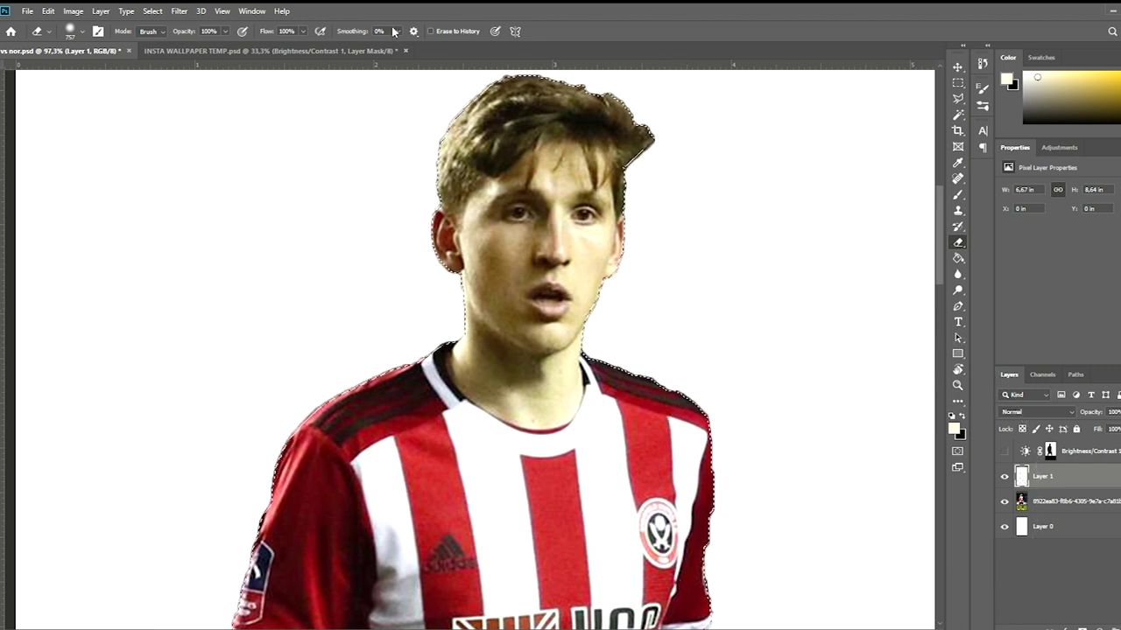
Step: Paint over the area beside the player's jaw on Layer 1 with a 137 px brush
scroll(613, 245, "up", 3)
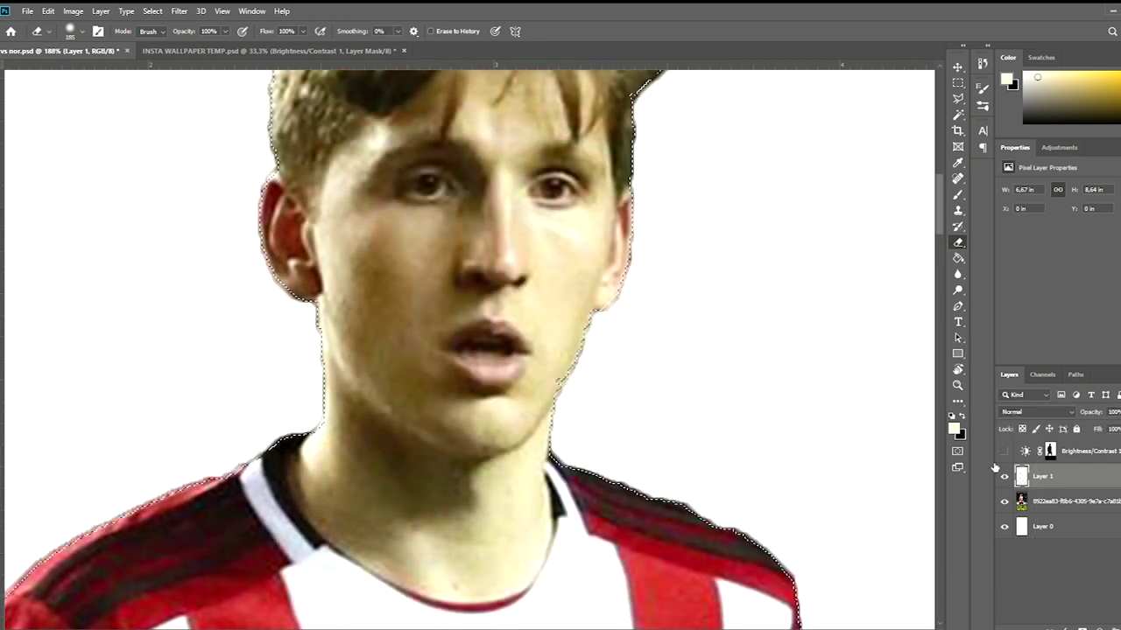
key("b")
key("bracketright")
key("bracketright")
key("bracketright")
left_click(656, 252)
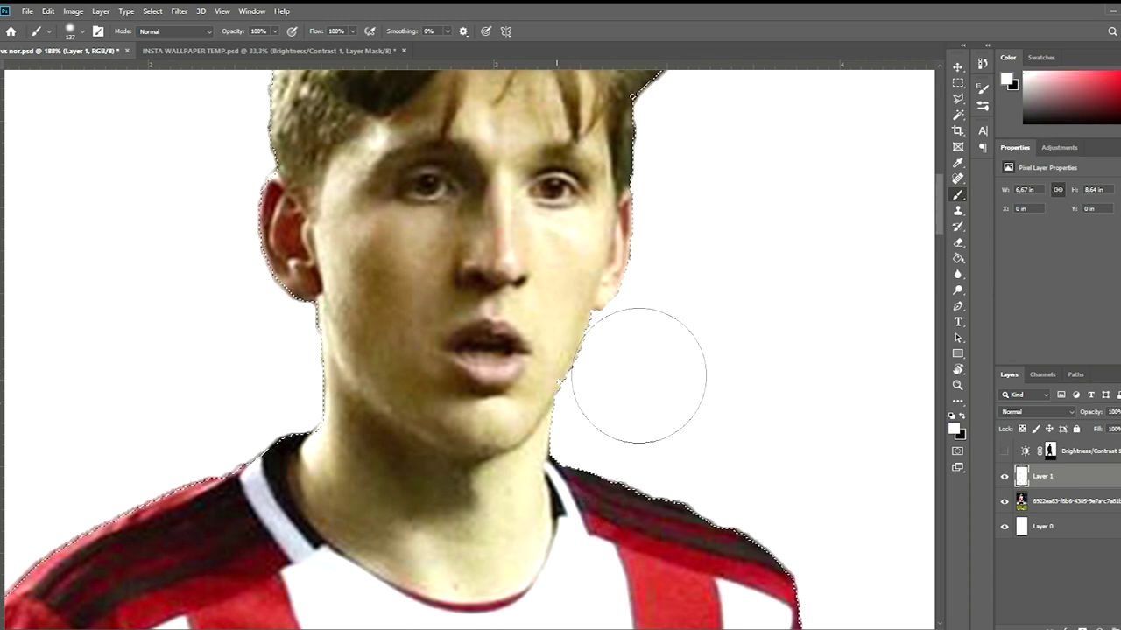
scroll(578, 289, "down", 2)
scroll(613, 228, "down", 1)
scroll(610, 260, "up", 1)
Step: Duplicate the white Layer 1 to create Layer 1 copy
scroll(610, 263, "down", 1)
scroll(611, 262, "down", 1)
scroll(610, 263, "down", 2)
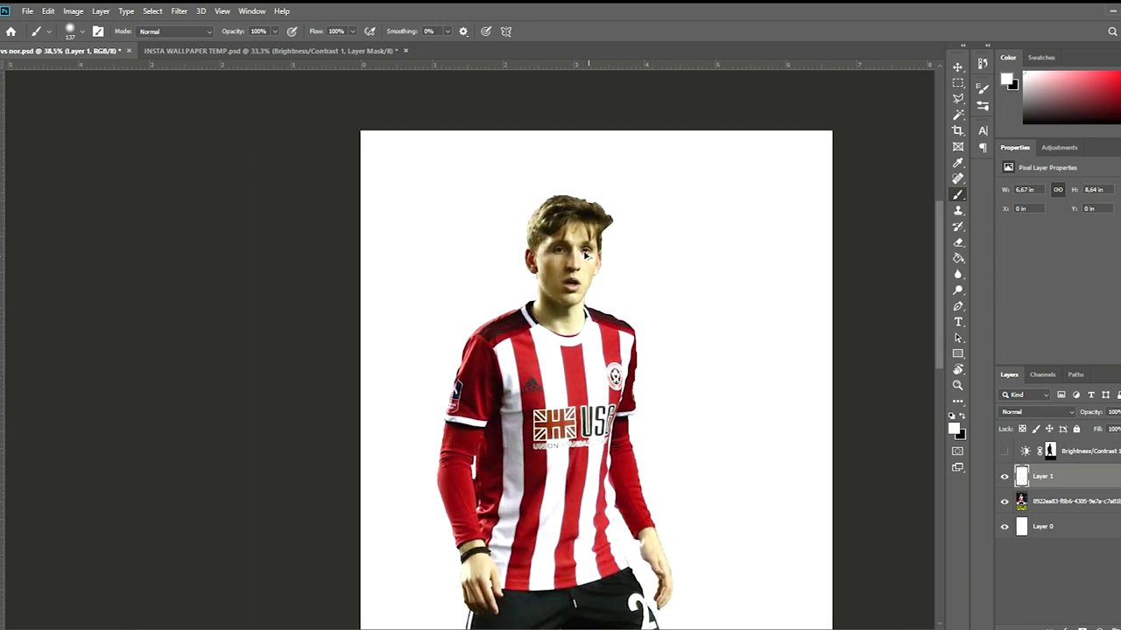
scroll(411, 237, "down", 1)
key("v")
key("ctrl+j")
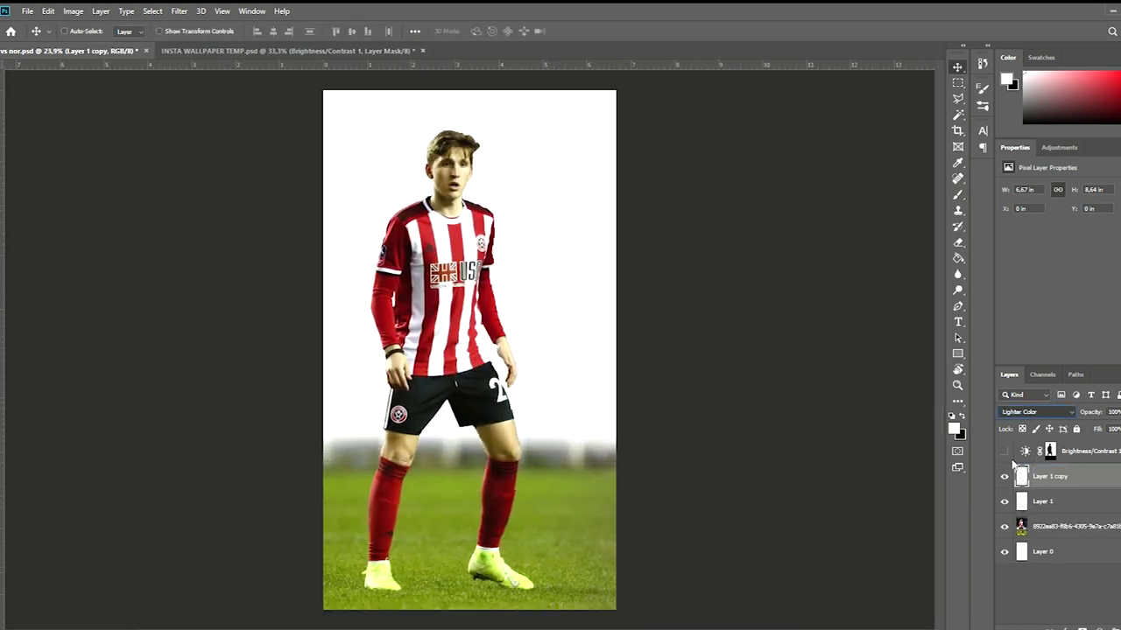
Step: Select Layer 1 copy, then turn on the Brightness/Contrast adjustment and target its mask
left_click(1026, 494)
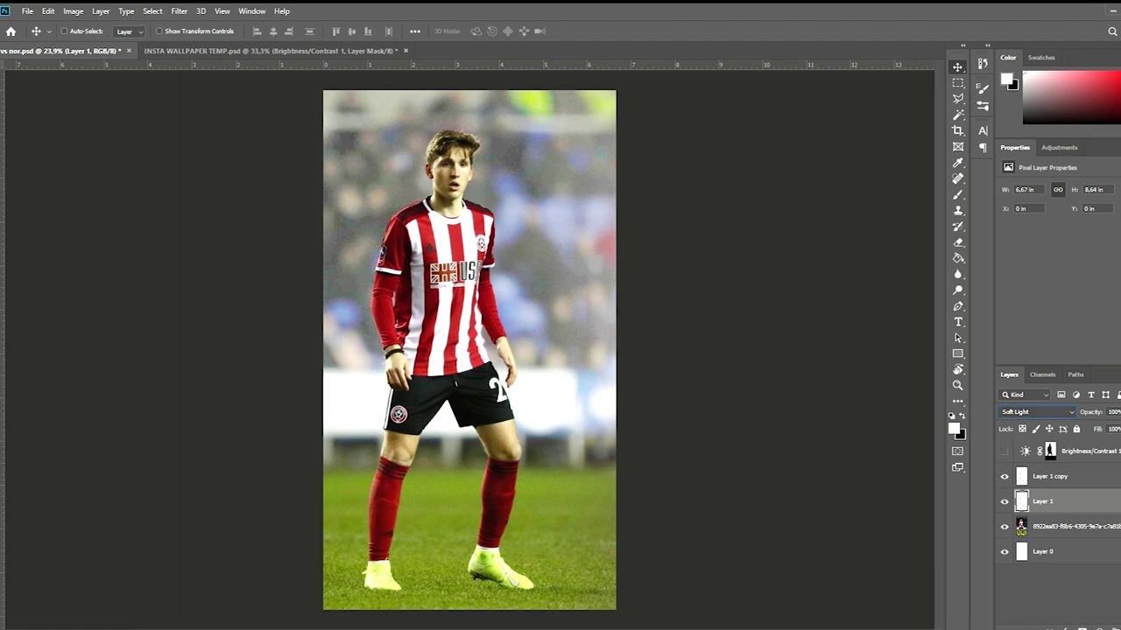
left_click(1046, 476)
scroll(827, 321, "down", 1)
left_click(1004, 451)
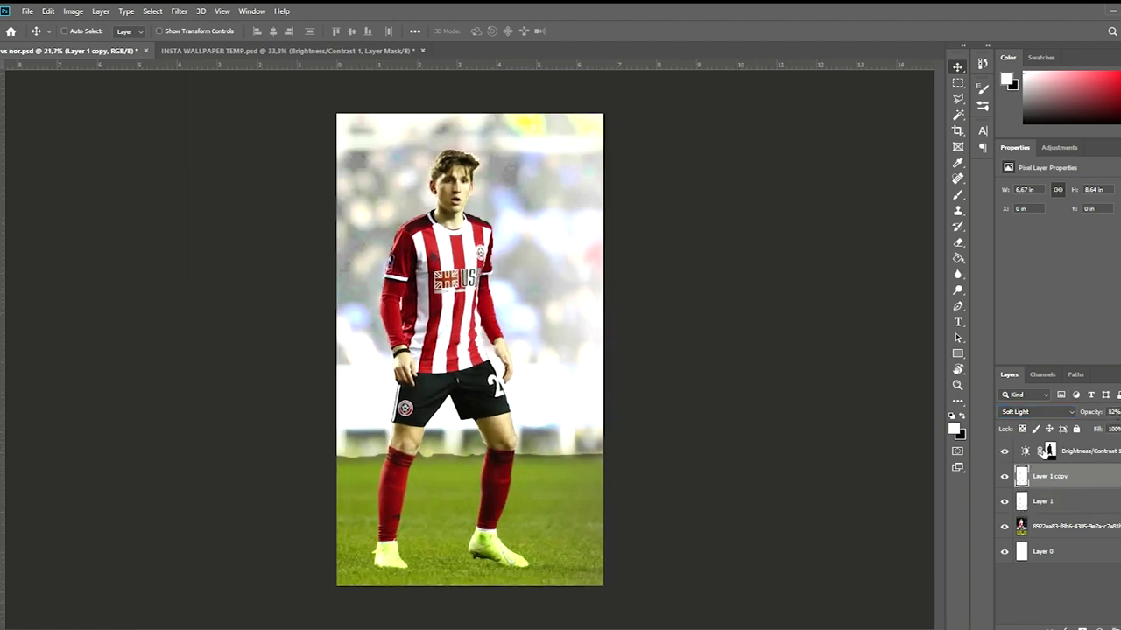
left_click(1050, 451)
key("e")
scroll(745, 535, "down", 2)
scroll(613, 552, "down", 1)
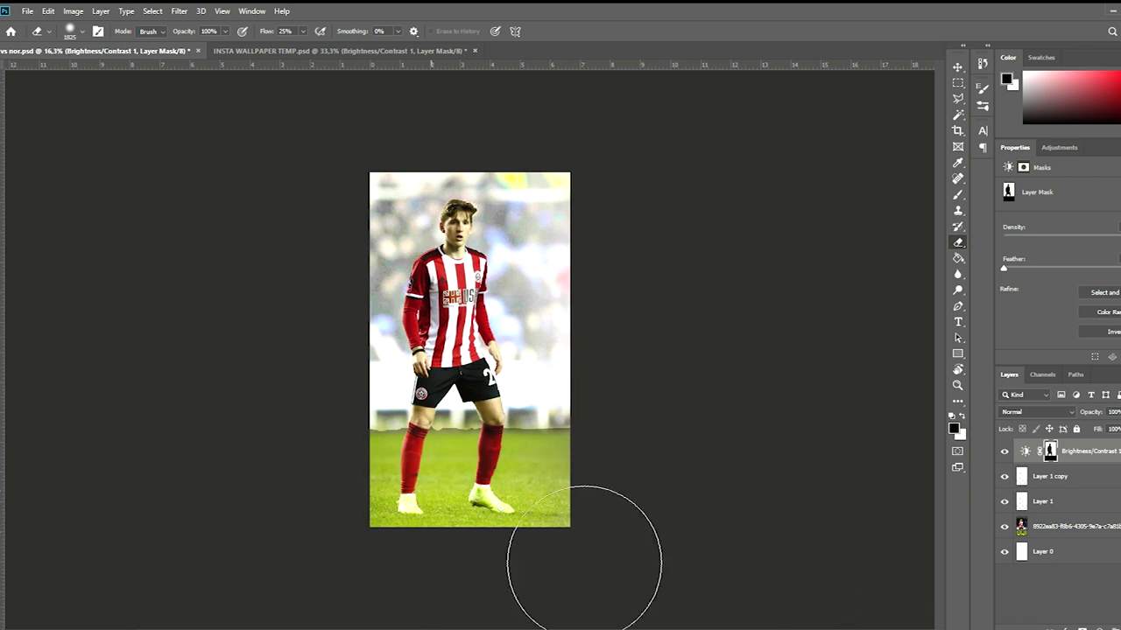
Step: Enlarge the brush for working on the Brightness/Contrast mask
key("b")
left_click_drag(579, 482, 605, 481)
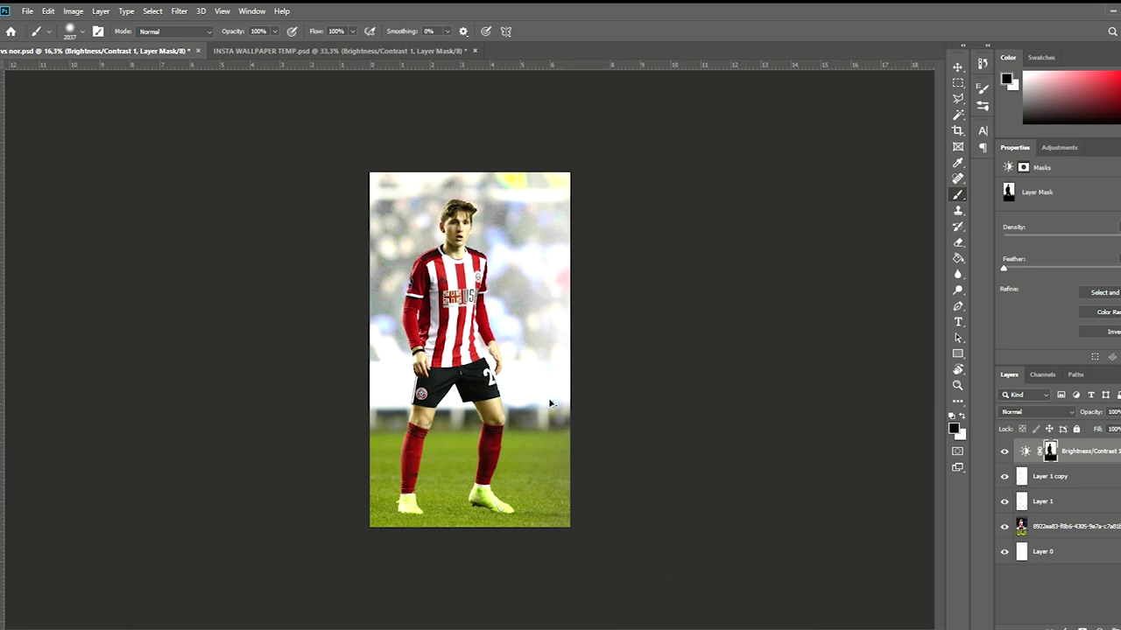
scroll(551, 403, "up", 3)
scroll(551, 403, "down", 1)
scroll(551, 404, "up", 1)
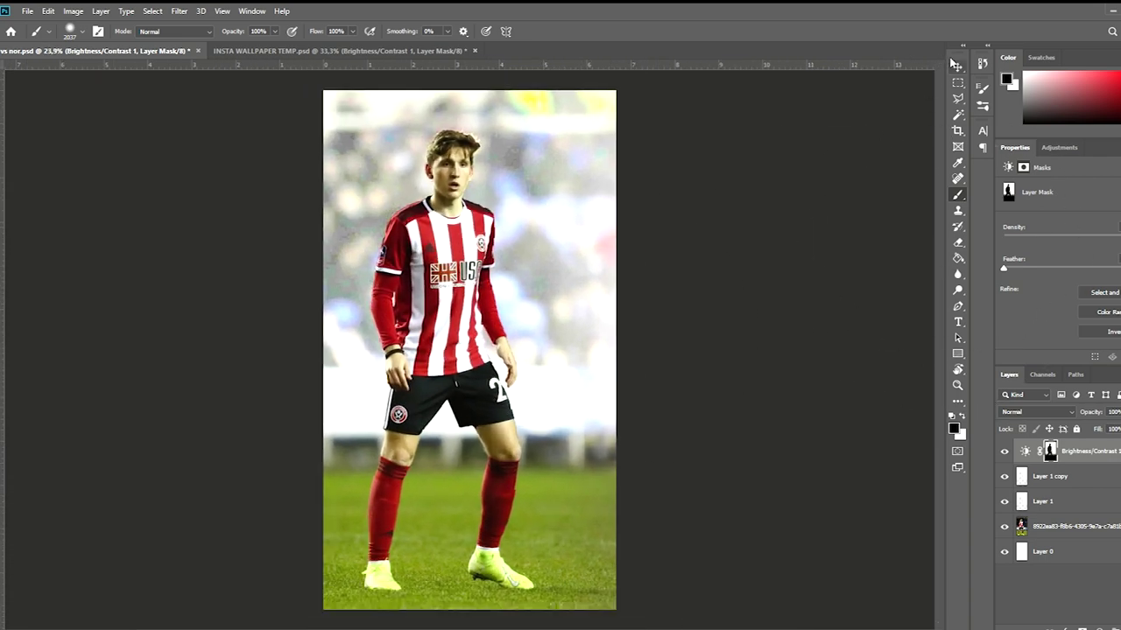
Step: Lower the Brightness/Contrast adjustment's opacity to 25%
key("v")
key("2")
key("5")
scroll(482, 186, "up", 1)
scroll(483, 185, "up", 1)
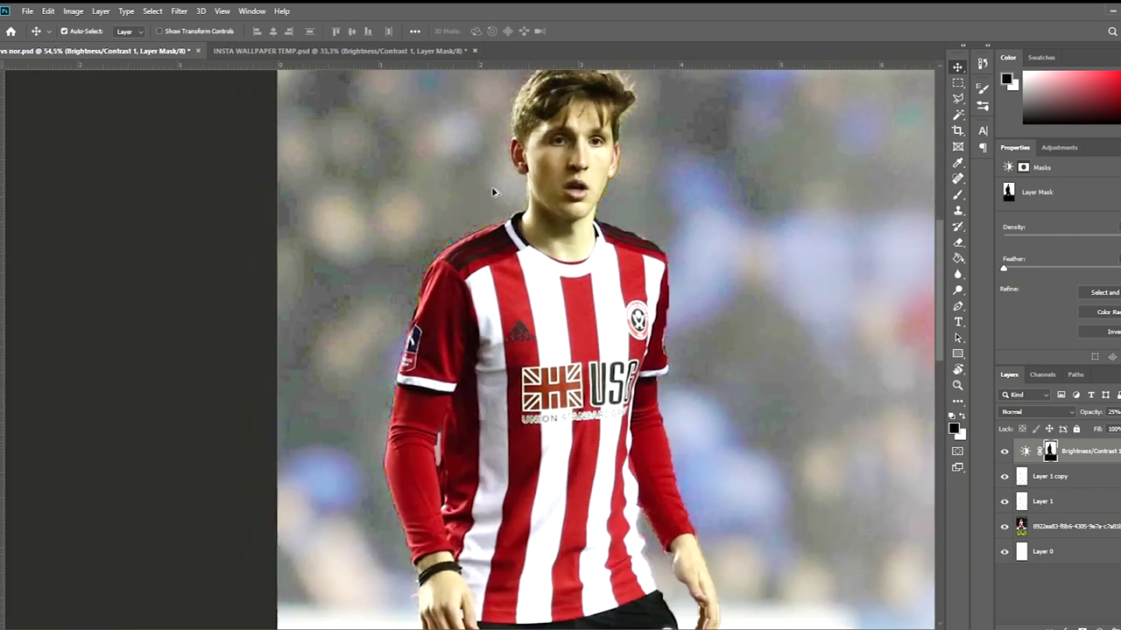
scroll(464, 219, "down", 2)
scroll(454, 237, "down", 1)
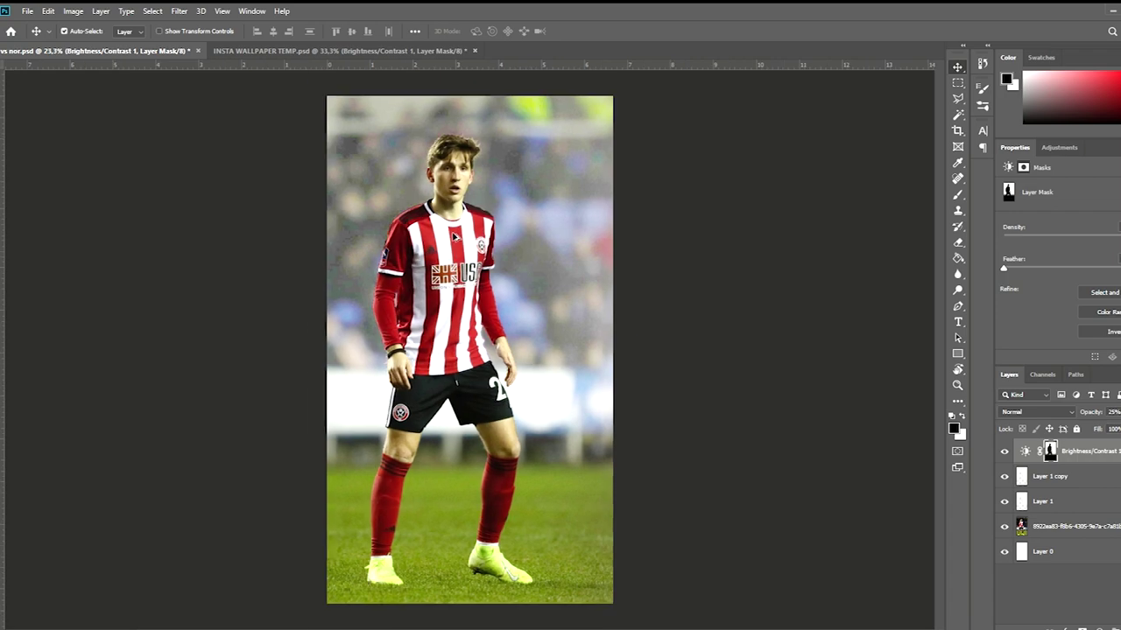
Step: Toggle the Brightness/Contrast adjustment off and on to compare, then reselect Layer 1 copy
left_click(1004, 451)
left_click(1004, 452)
left_click(1004, 452)
left_click(1004, 451)
scroll(469, 164, "down", 1)
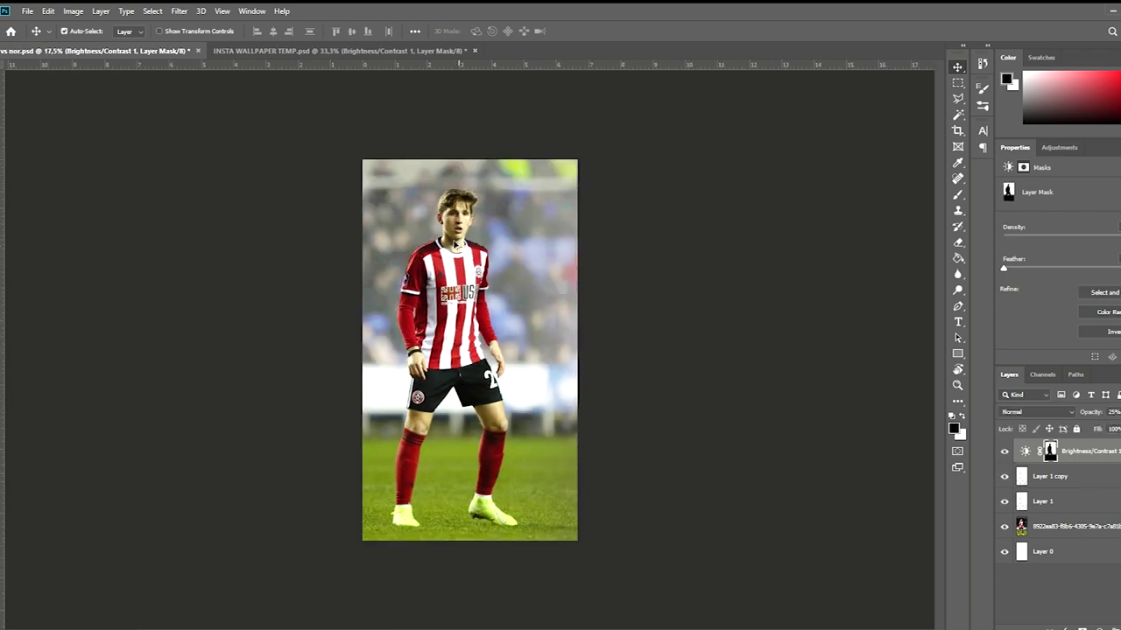
scroll(468, 163, "up", 3)
scroll(468, 164, "up", 1)
scroll(468, 164, "down", 1)
scroll(468, 163, "down", 2)
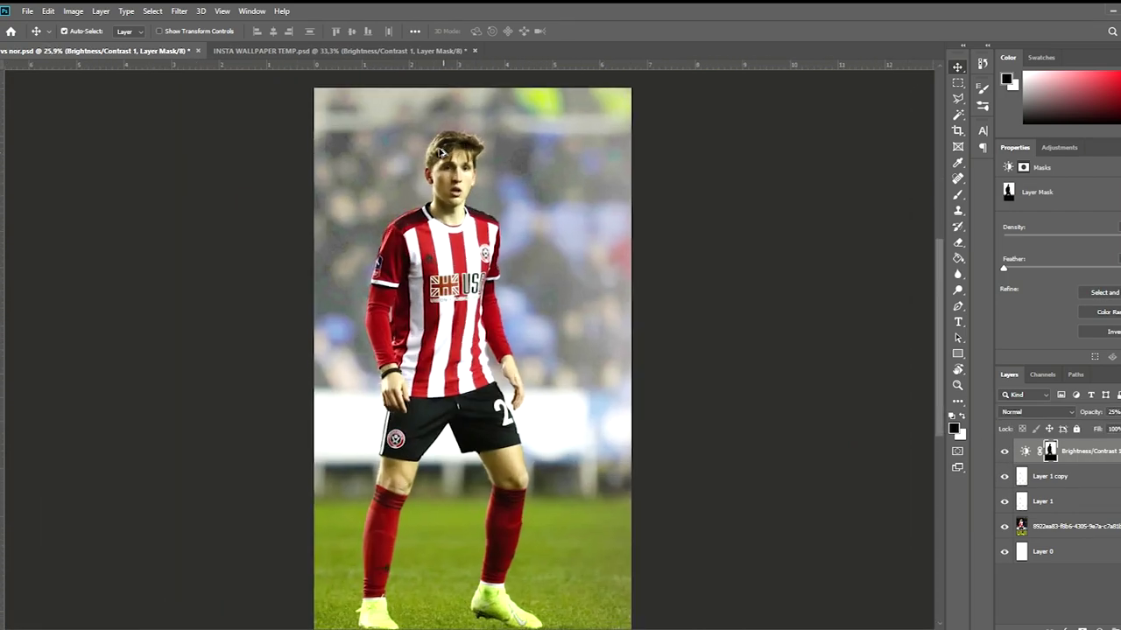
left_click(1050, 476)
scroll(1032, 412, "up", 12)
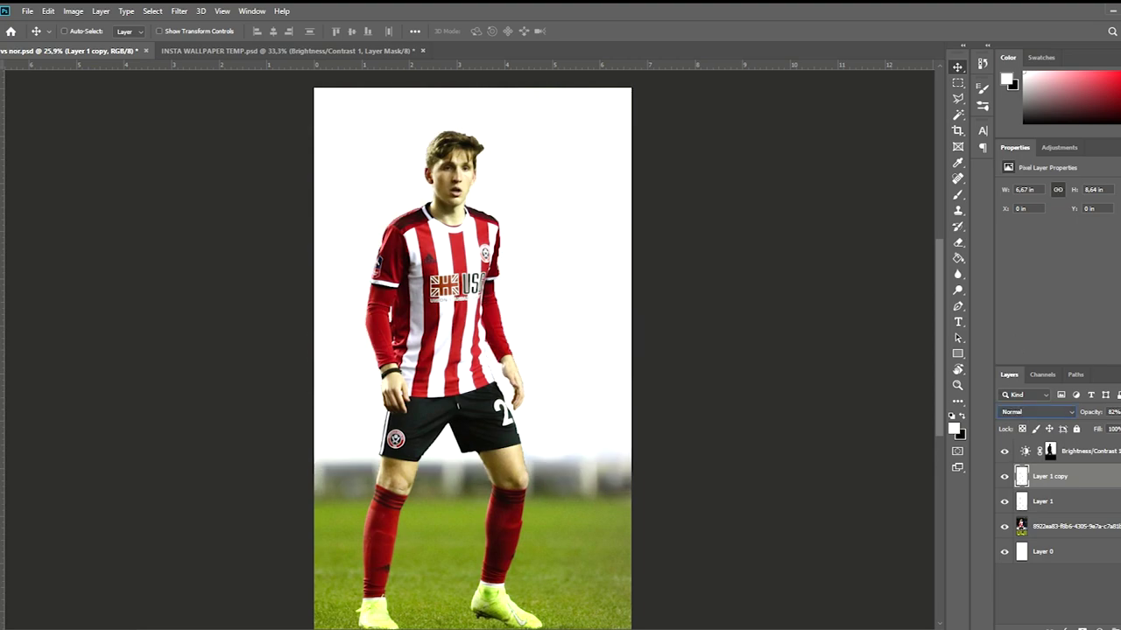
Step: Set Layer 1 copy to 51% opacity and shrink the Eraser to about 36 px
key("4")
scroll(1106, 426, "up", 5)
scroll(455, 167, "up", 5)
key("e")
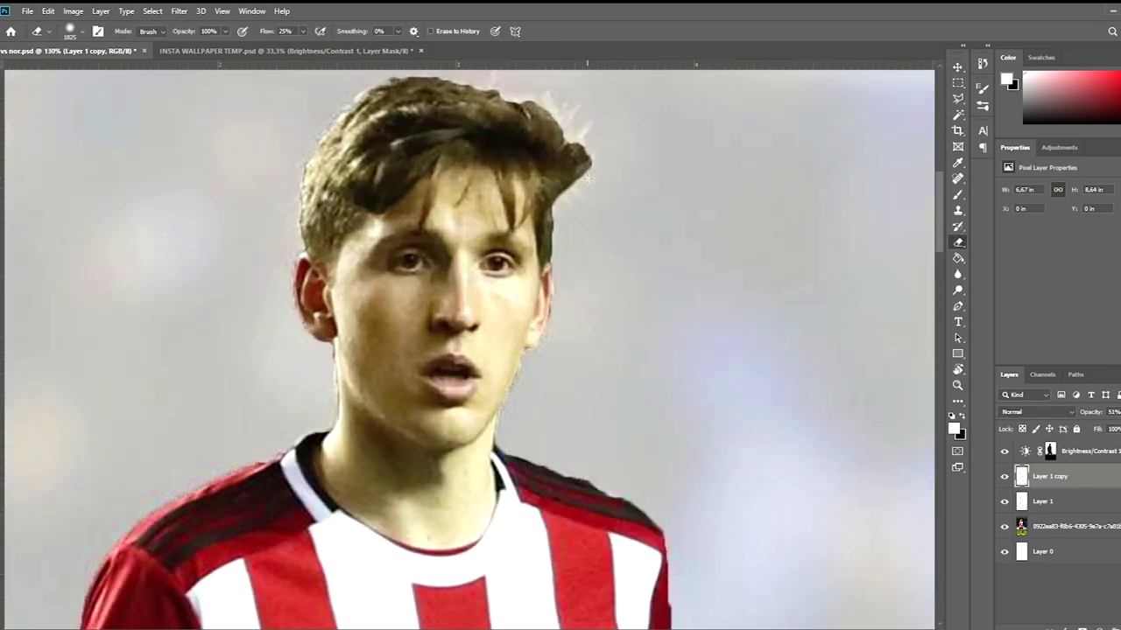
left_click_drag(348, 140, 532, 150)
left_click_drag(577, 183, 565, 155)
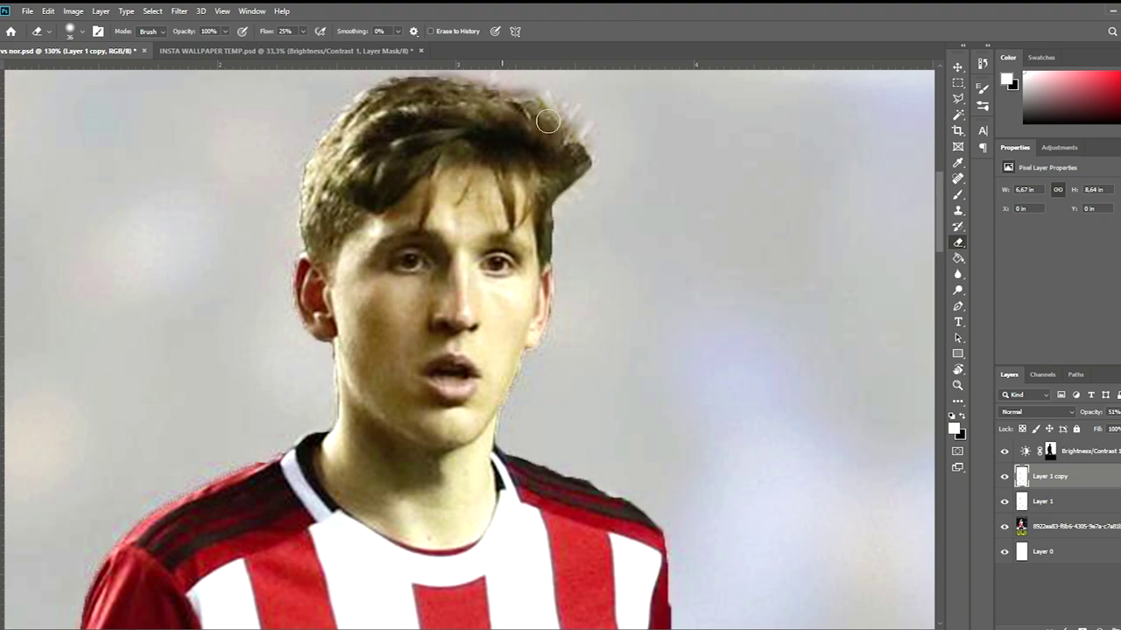
Step: Clean up the edge around the hair, then select the player photo layer
scroll(533, 117, "down", 3)
scroll(464, 120, "down", 3)
scroll(463, 120, "up", 3)
scroll(401, 181, "down", 2)
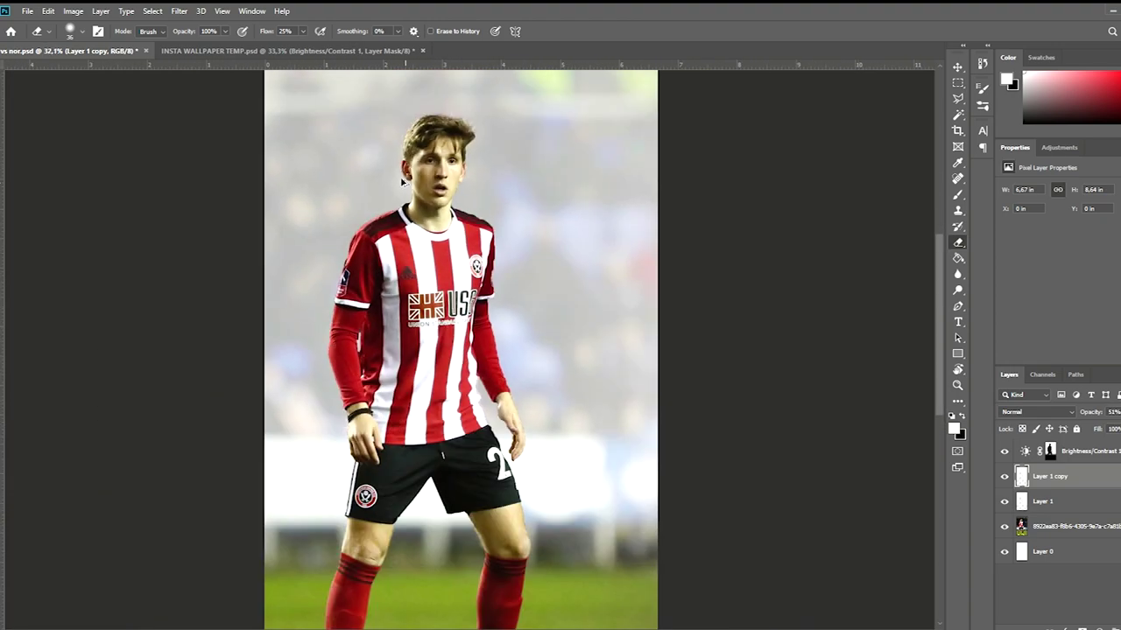
scroll(402, 181, "down", 1)
scroll(447, 226, "down", 1)
left_click(954, 69)
left_click(1039, 522)
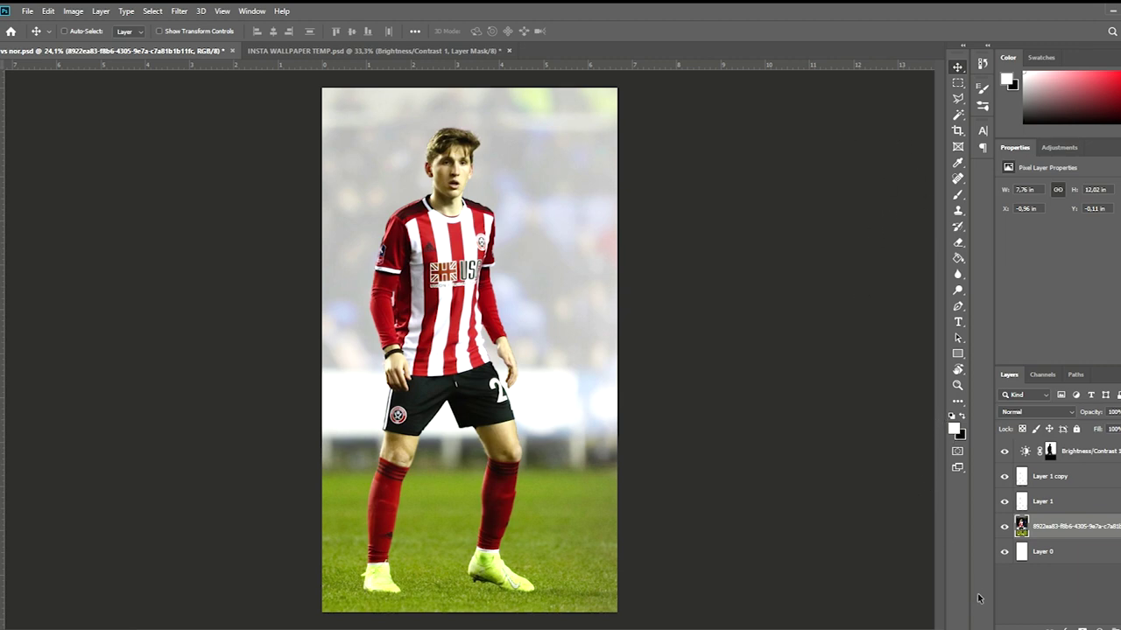
Step: Reselect the white Layer 1 copy and return to the Eraser
scroll(456, 172, "up", 5)
scroll(456, 172, "down", 1)
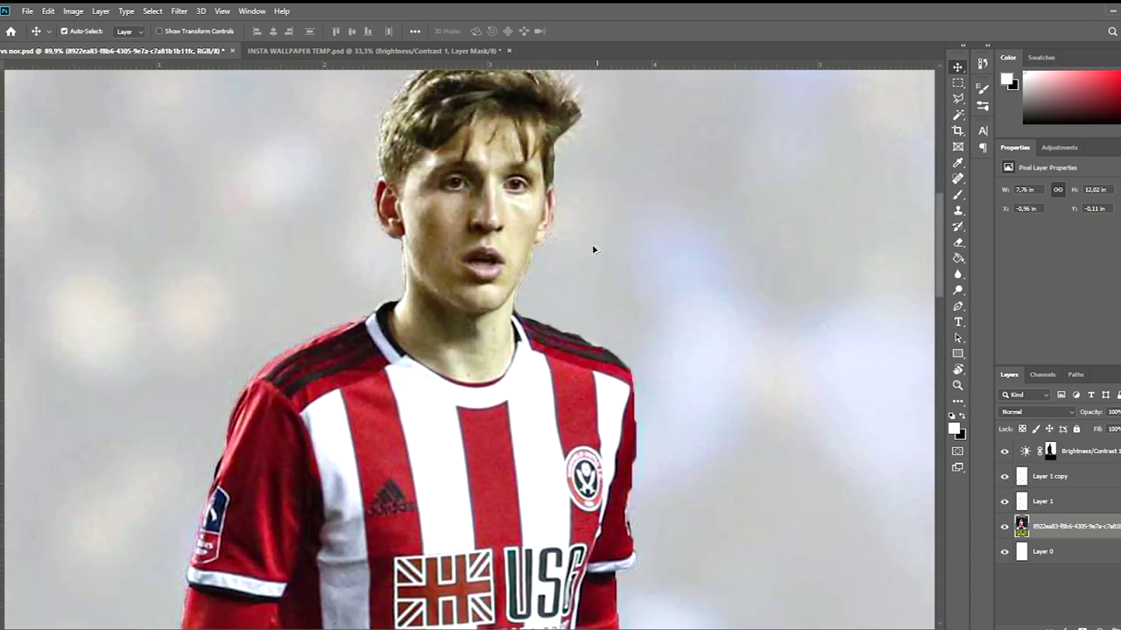
scroll(592, 250, "up", 3, "alt")
left_click(632, 232, "ctrl")
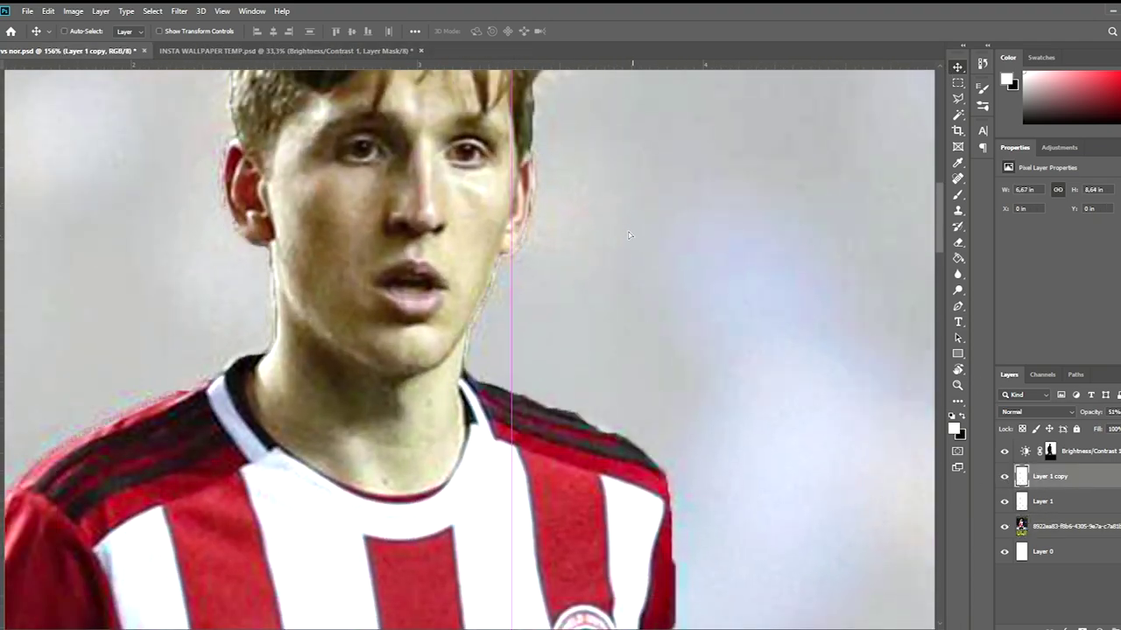
key("e")
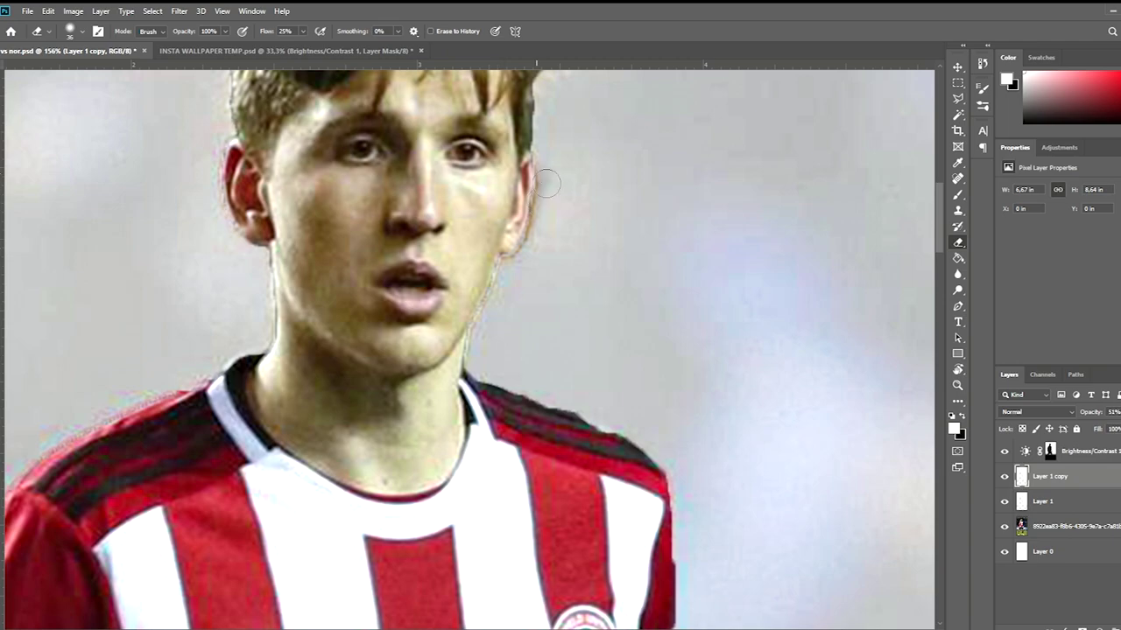
scroll(490, 209, "down", 5, "alt")
scroll(477, 206, "down", 5)
Step: Switch back to the Move tool and select the player photo layer again
scroll(254, 234, "down", 2, "alt")
scroll(263, 228, "up", 4, "alt")
scroll(490, 219, "down", 2, "alt")
scroll(508, 219, "up", 2, "alt")
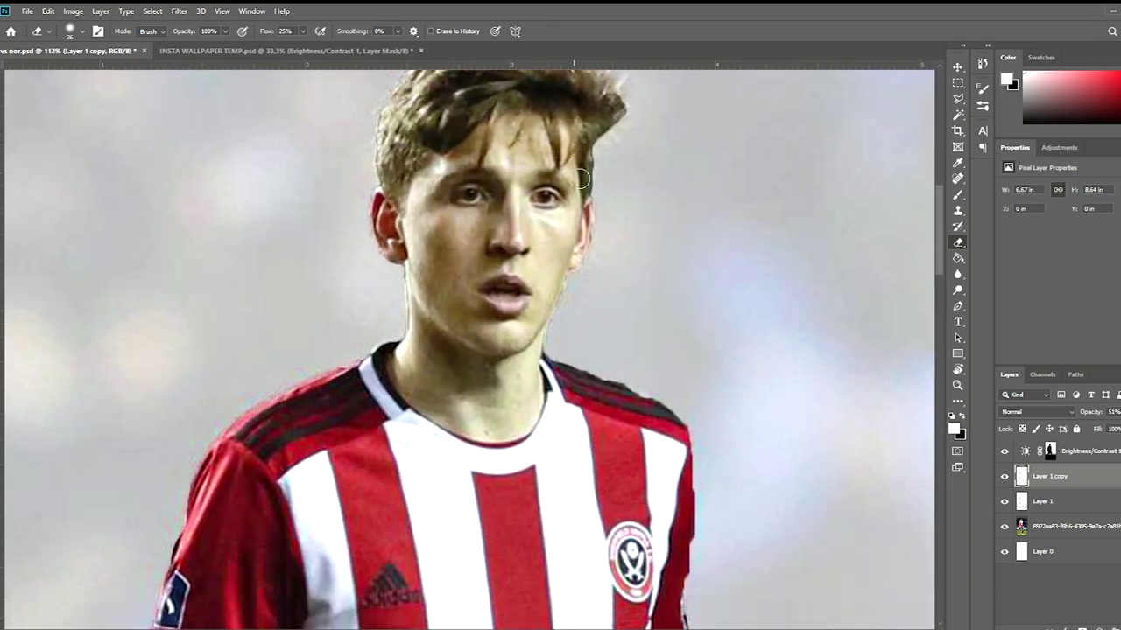
scroll(528, 215, "down", 5, "alt")
left_click(955, 67)
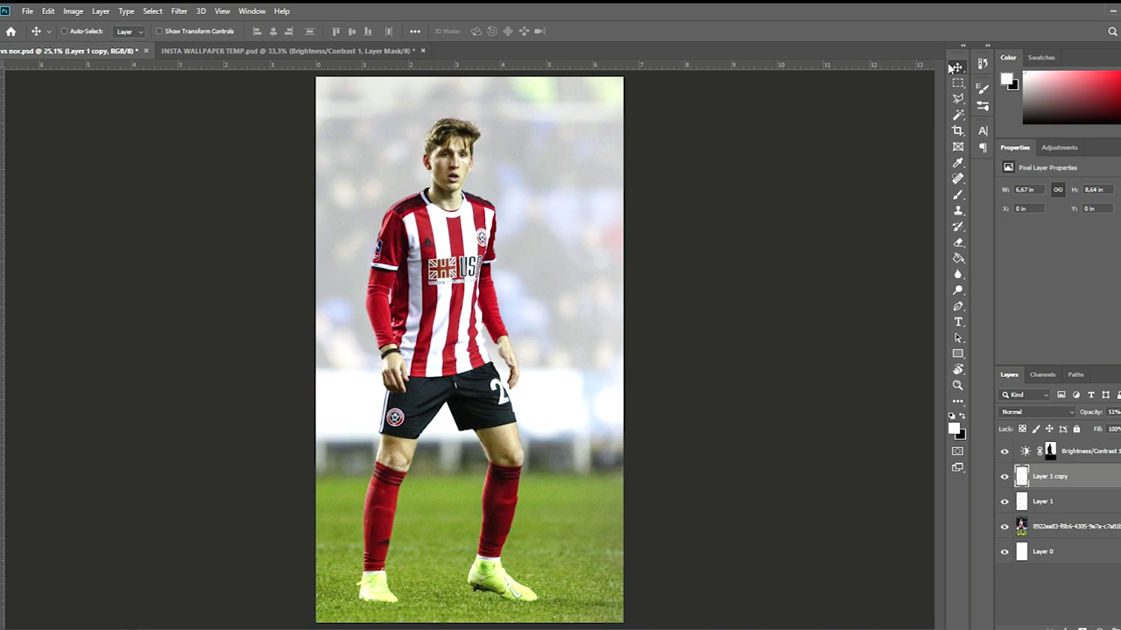
left_click(1054, 526)
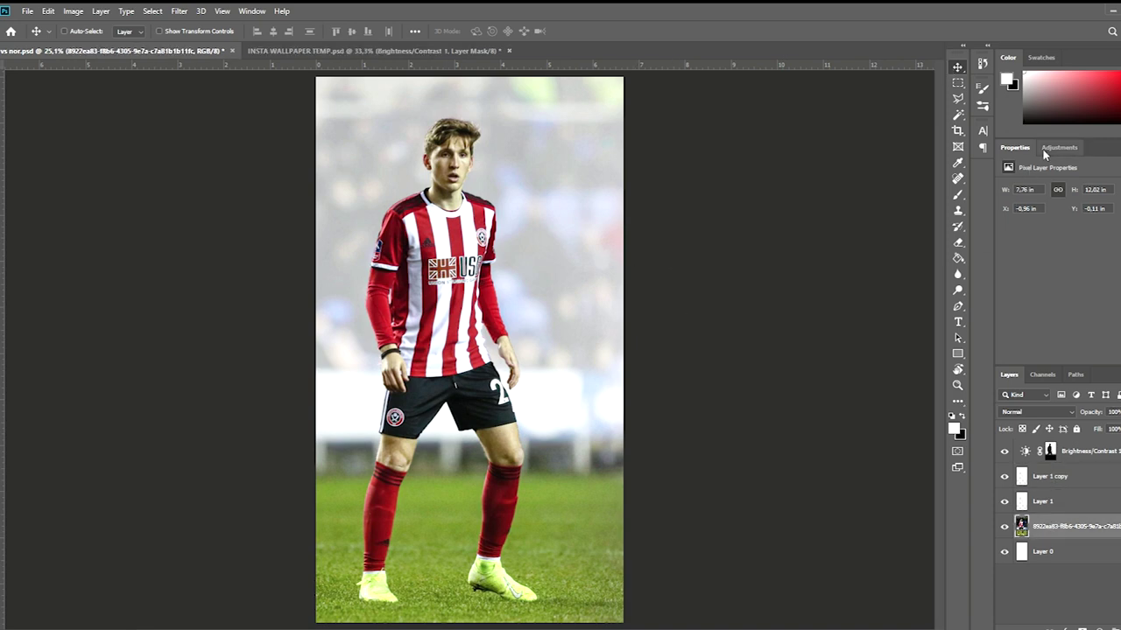
Step: Add a Black & White adjustment above the photo, invert its mask, and set a 169 px brush
left_click(1060, 148)
left_click(1064, 191)
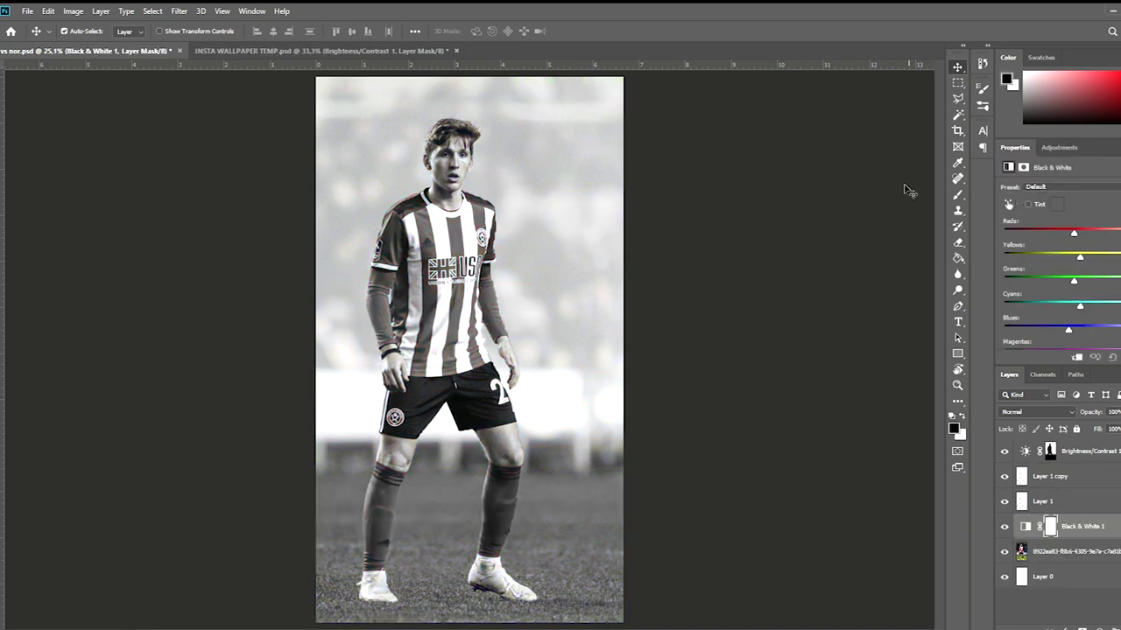
key("ctrl+i")
key("b")
scroll(570, 170, "up", 5)
left_click_drag(243, 142, 504, 147)
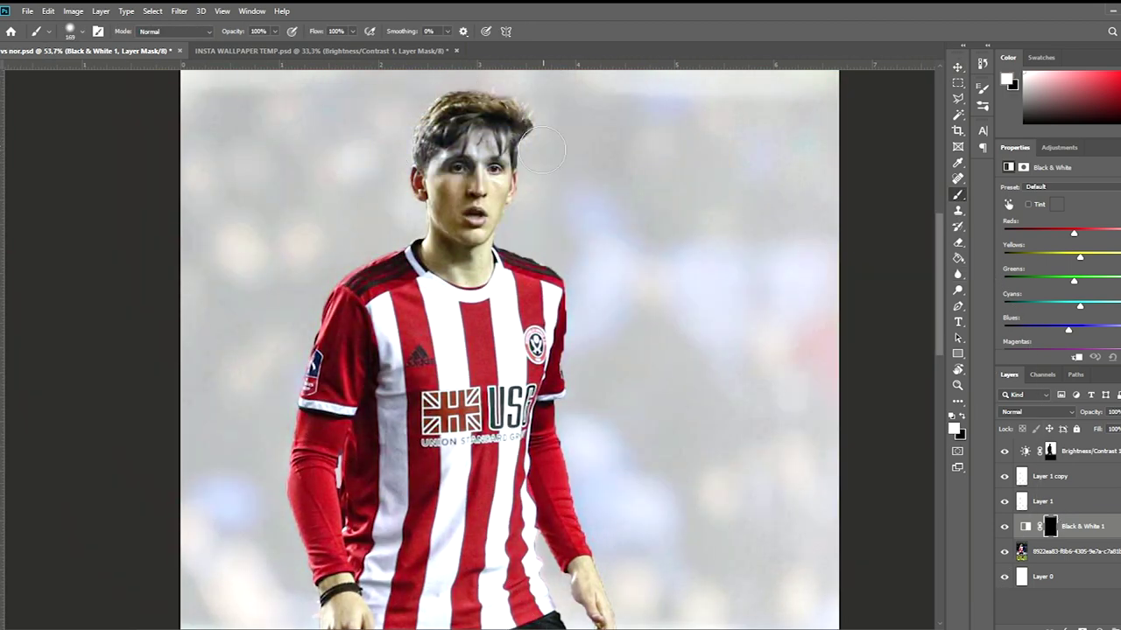
Step: Paint white on the mask over the left and right knees to turn them grey
scroll(487, 236, "up", 3)
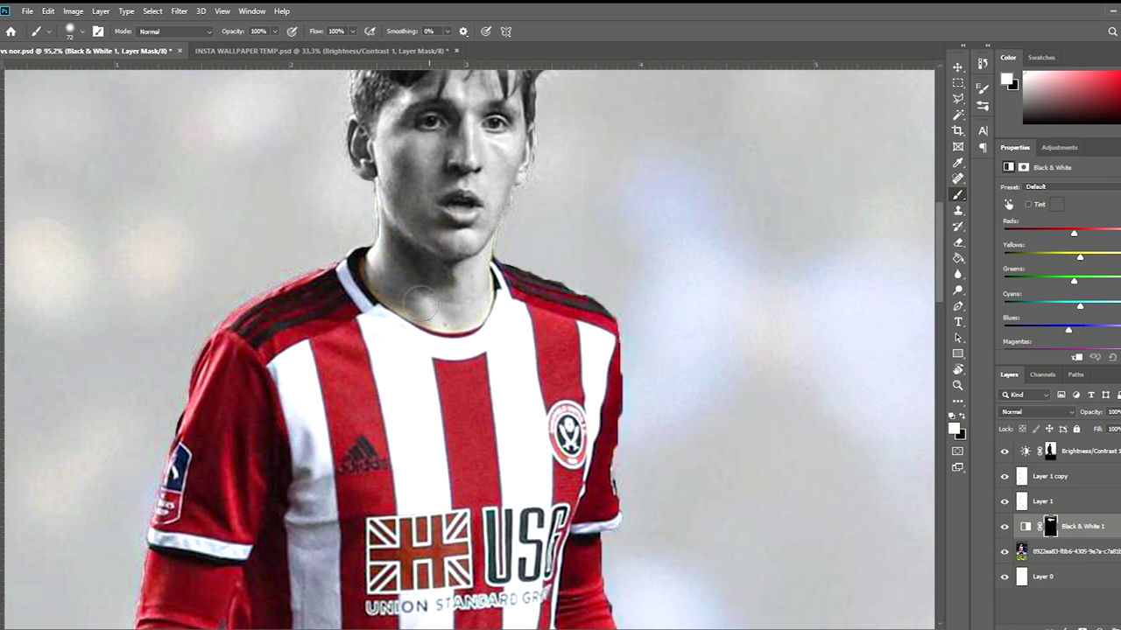
scroll(656, 405, "down", 4)
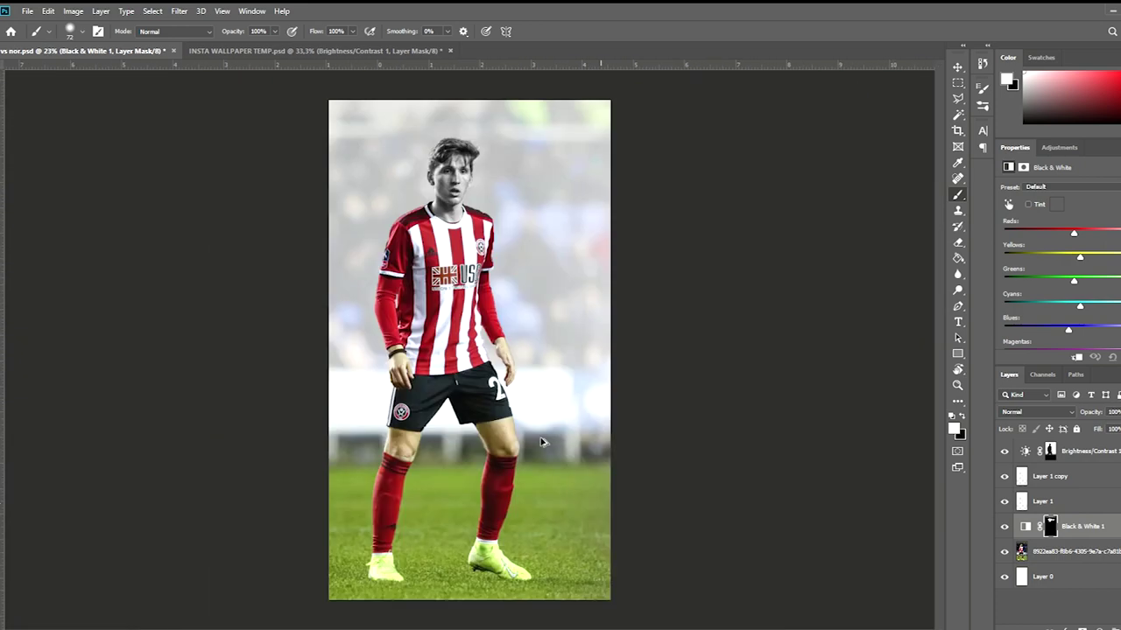
scroll(538, 443, "up", 3)
scroll(796, 272, "up", 1)
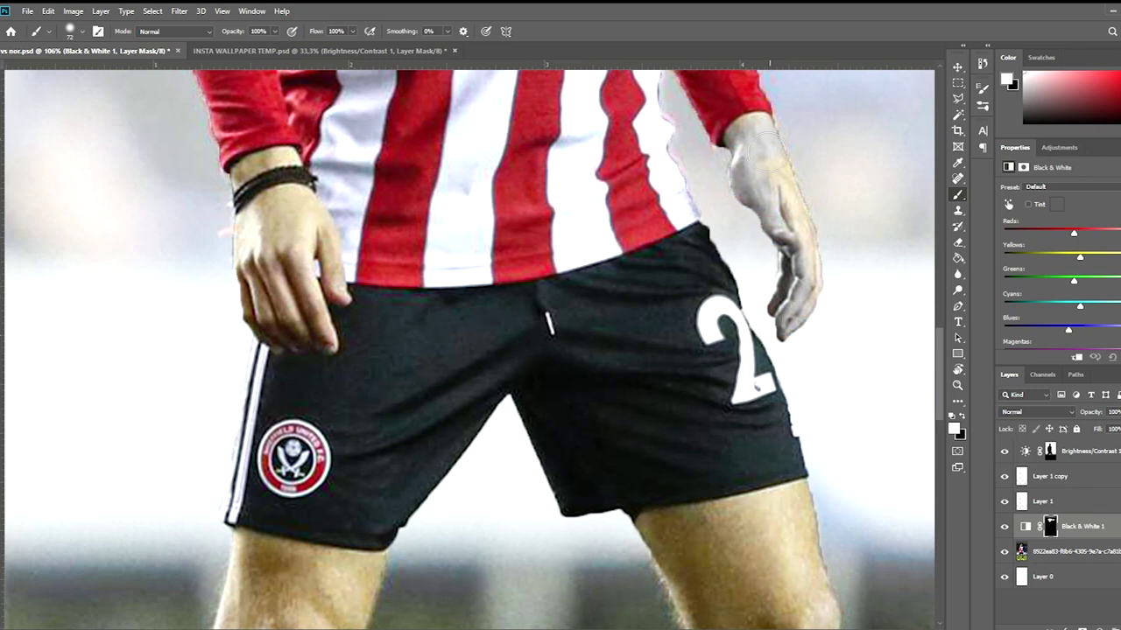
scroll(335, 233, "down", 1)
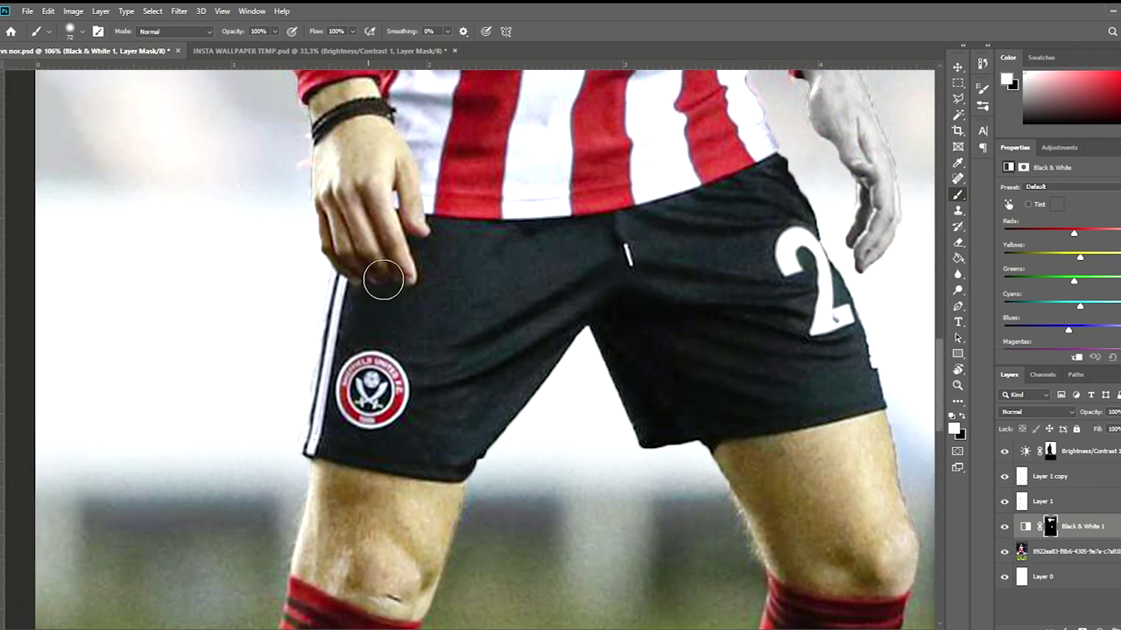
scroll(338, 229, "up", 1)
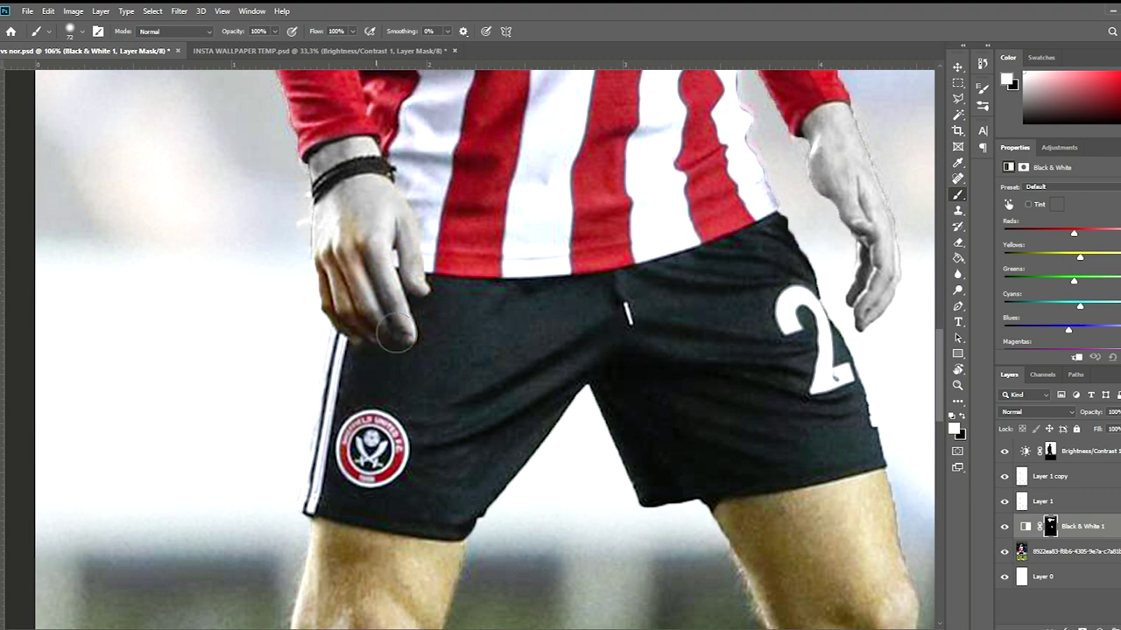
left_click_drag(363, 215, 378, 361)
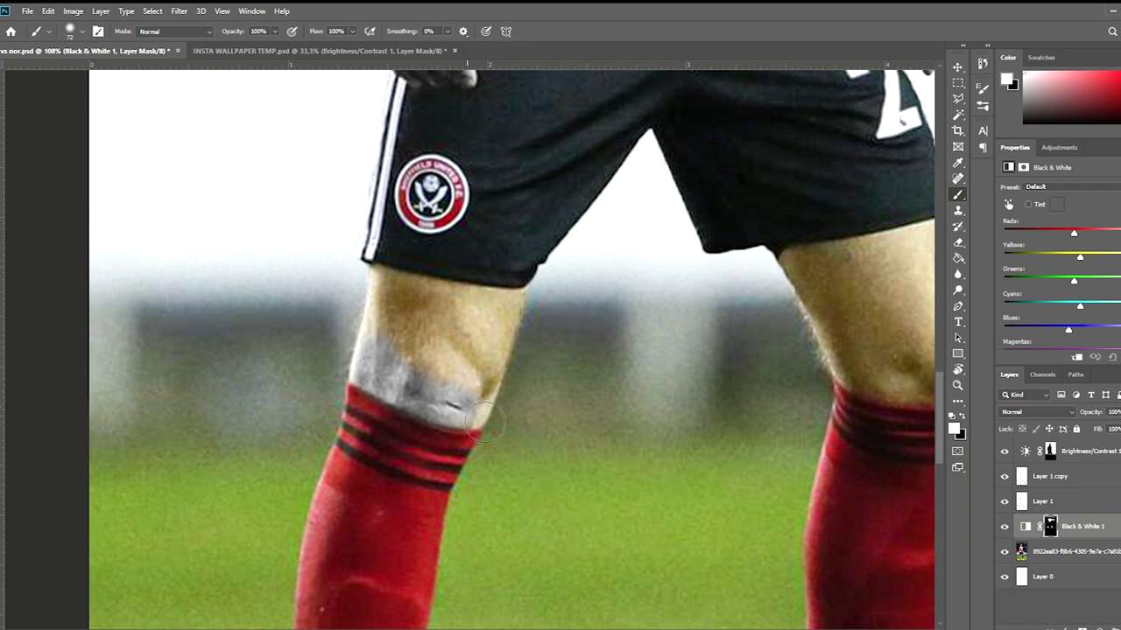
left_click_drag(484, 421, 409, 334)
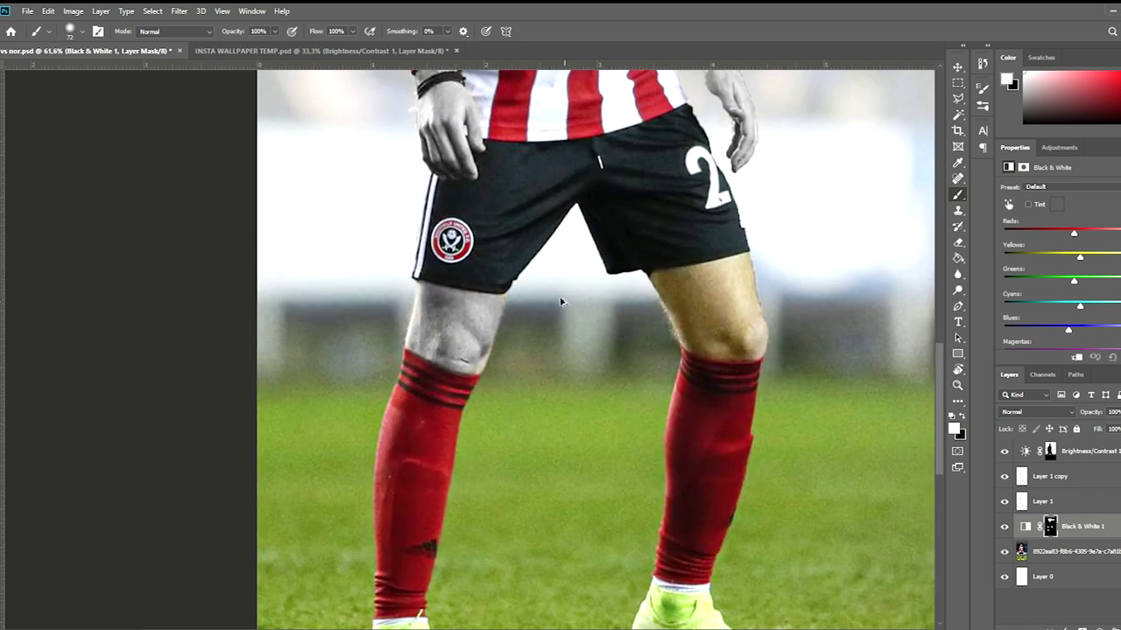
left_click_drag(414, 301, 560, 300)
mouse_move(617, 272)
left_mouse_down()
mouse_move(766, 291)
mouse_move(734, 377)
left_mouse_up()
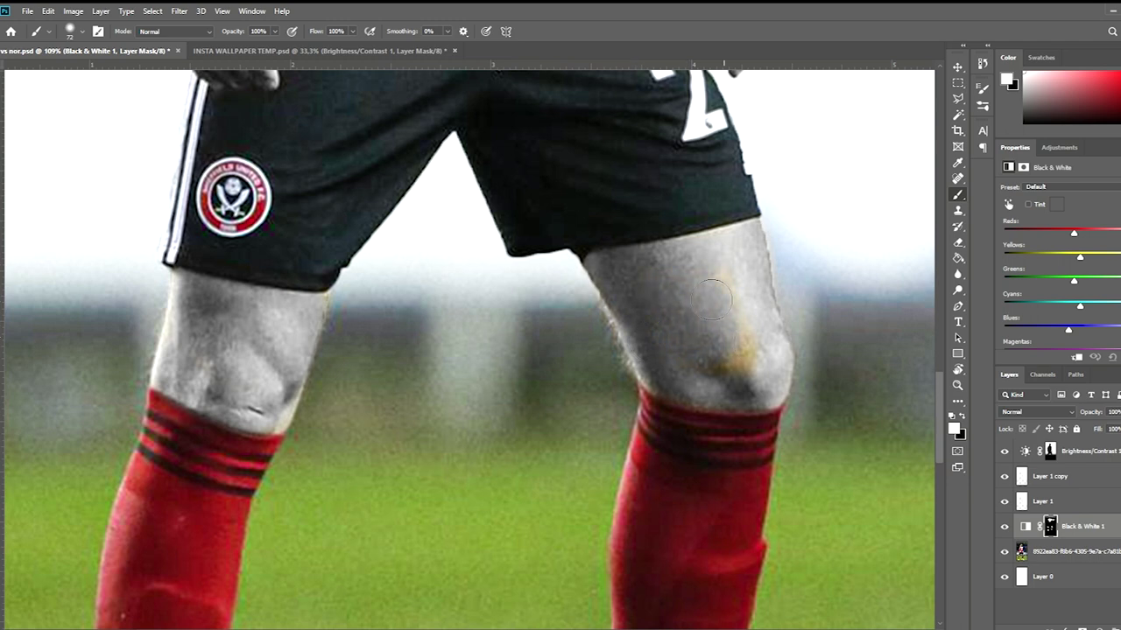
left_click(958, 242)
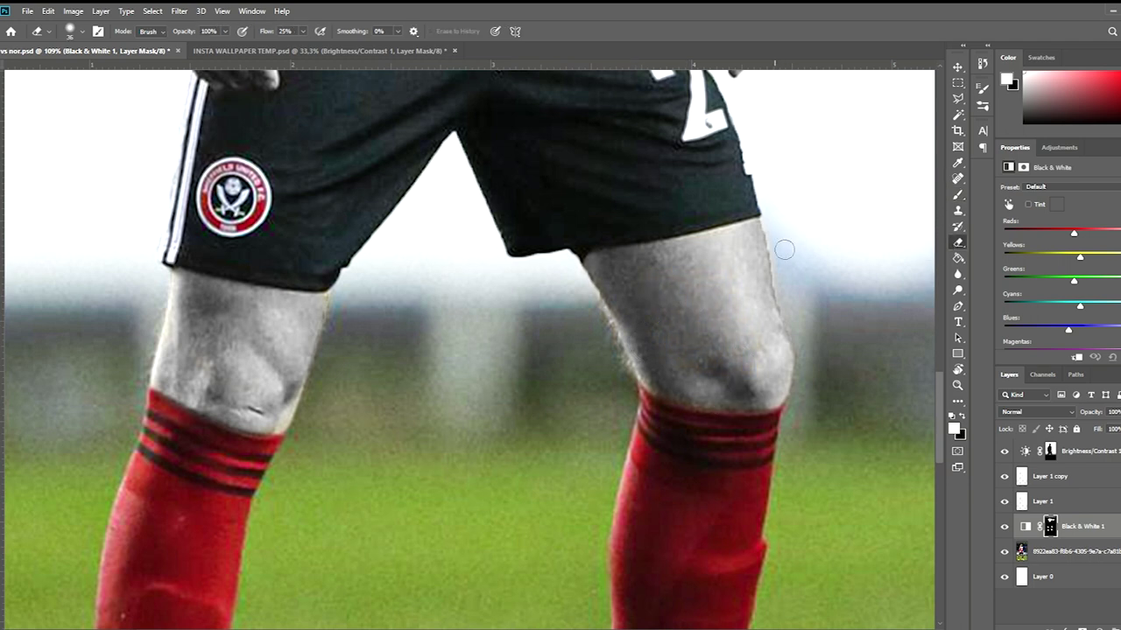
Step: Paint on the Black & White 1 mask along the shirt edge so the red kit stays coloured
key("b")
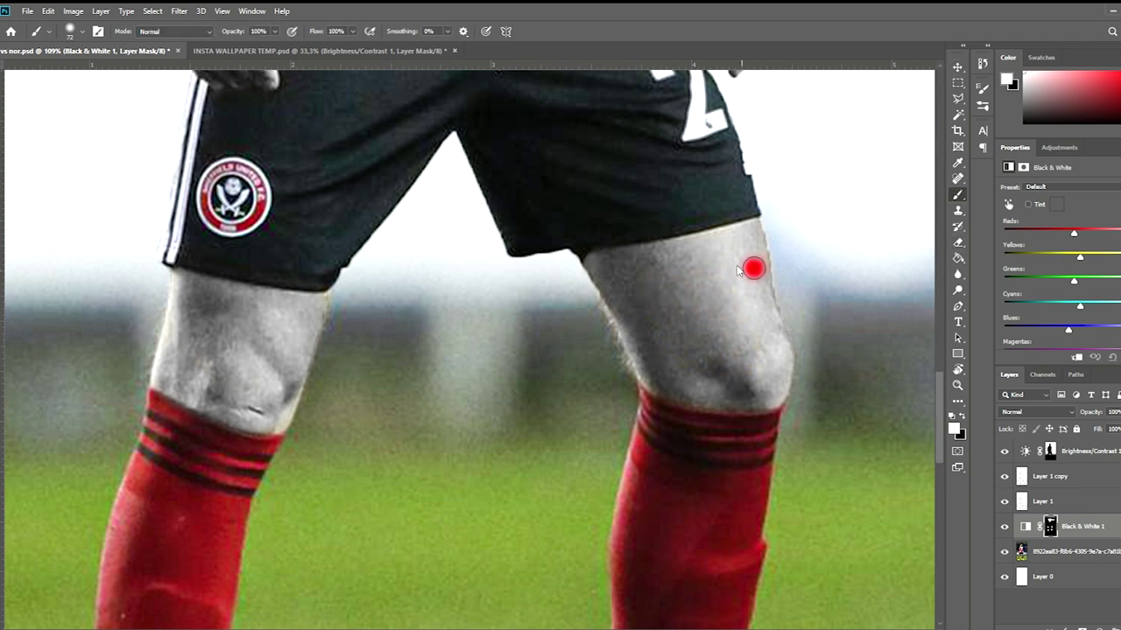
scroll(750, 298, "down", 5)
scroll(476, 180, "up", 3)
scroll(316, 369, "up", 2)
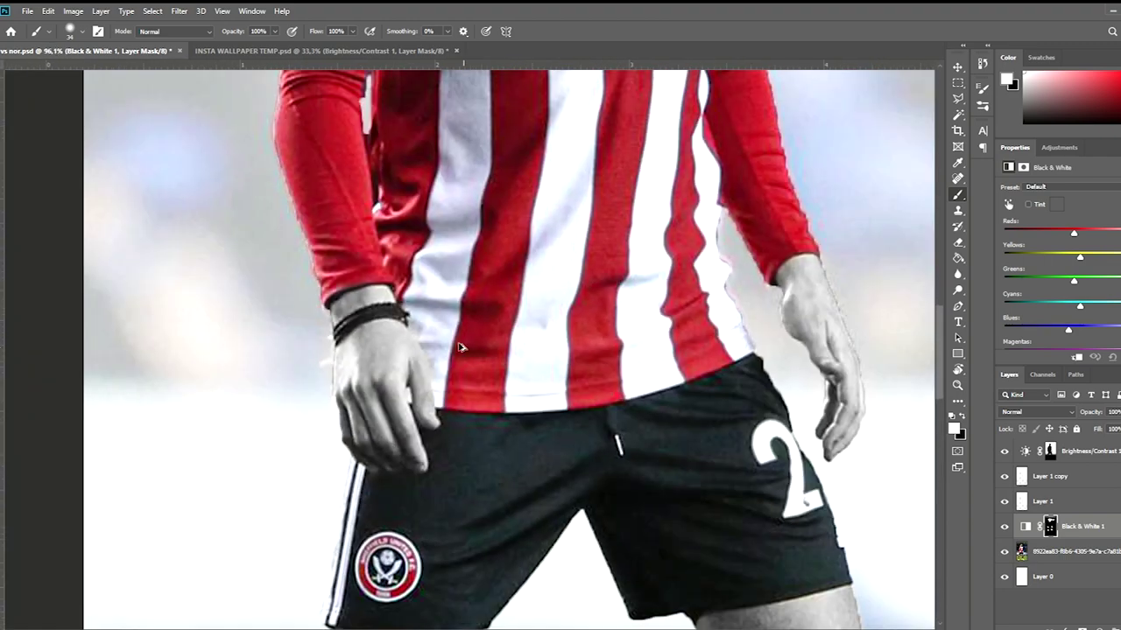
scroll(449, 367, "up", 3)
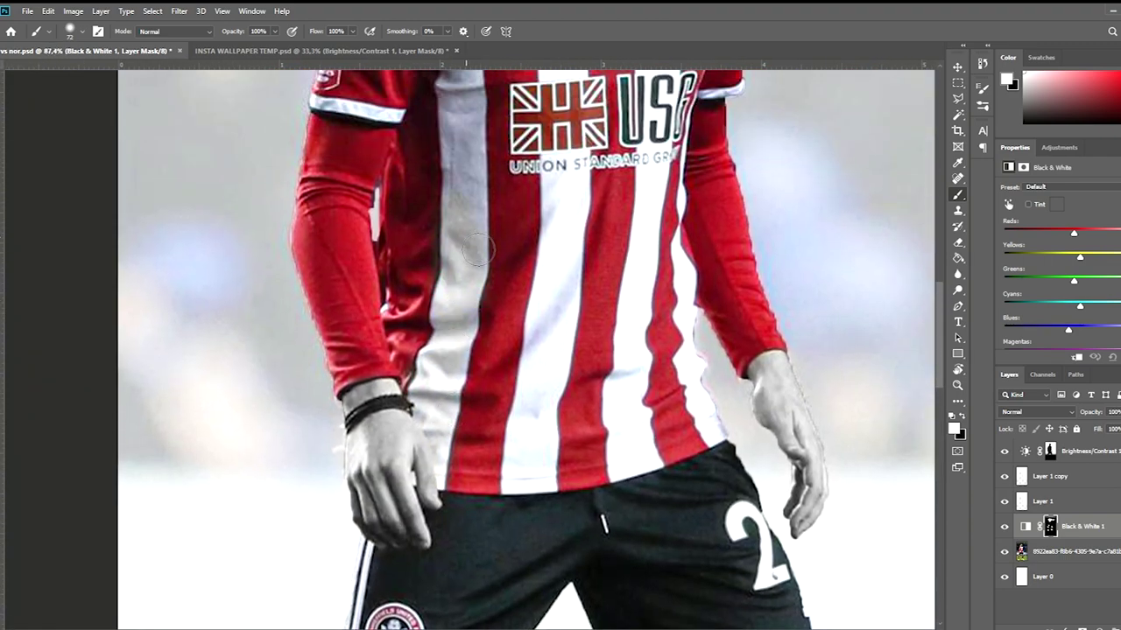
scroll(482, 247, "up", 2)
scroll(478, 210, "up", 3)
scroll(462, 256, "up", 3)
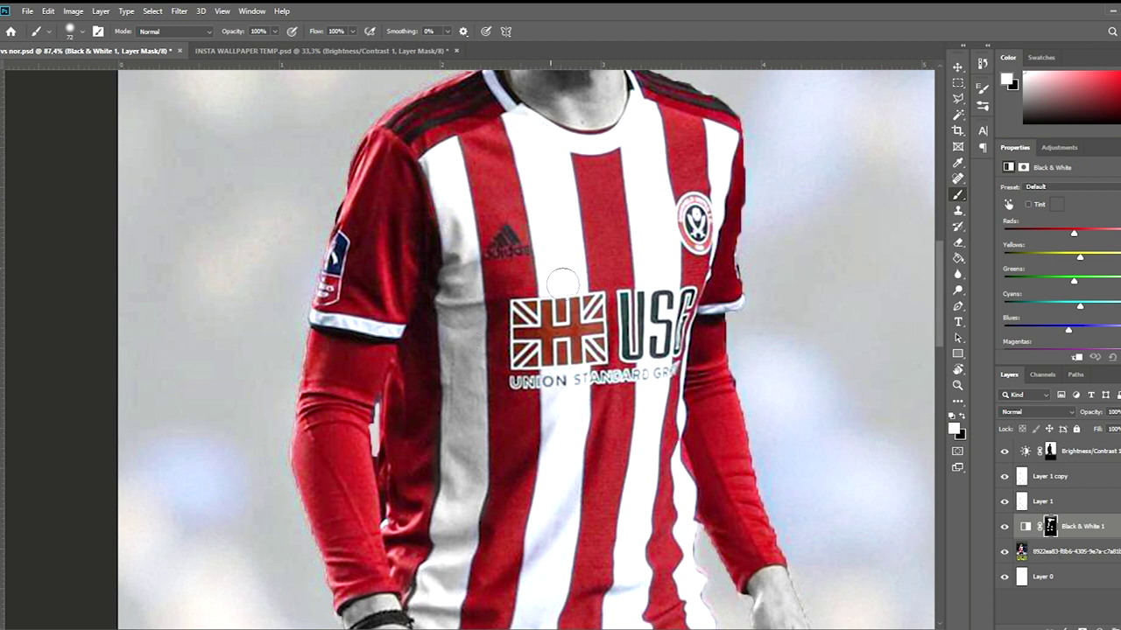
scroll(566, 155, "up", 3)
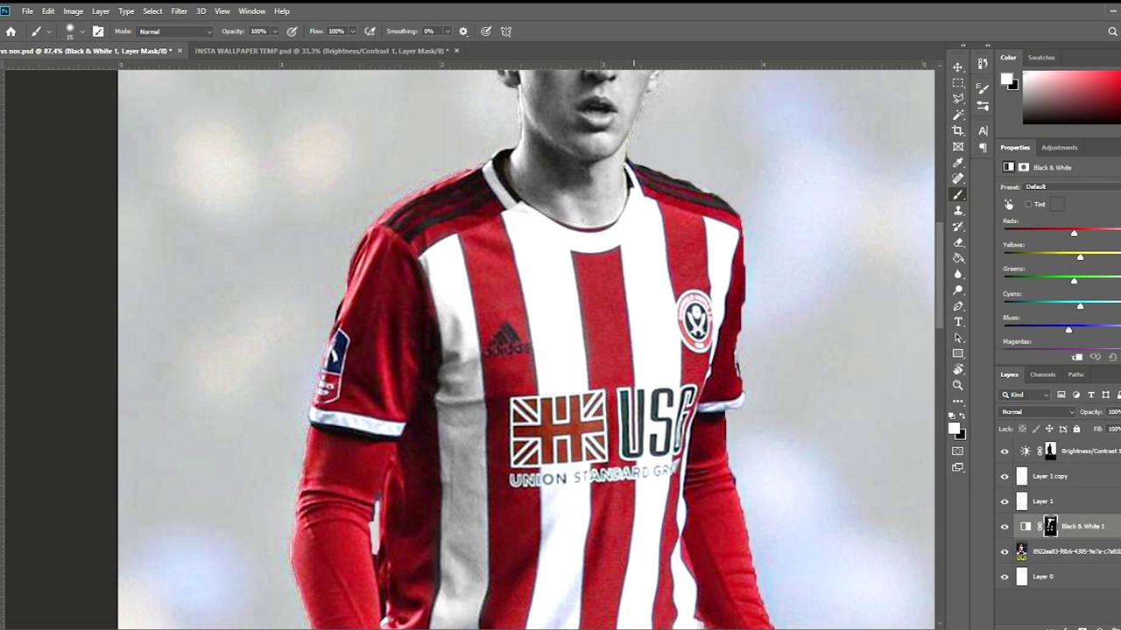
scroll(579, 444, "down", 2)
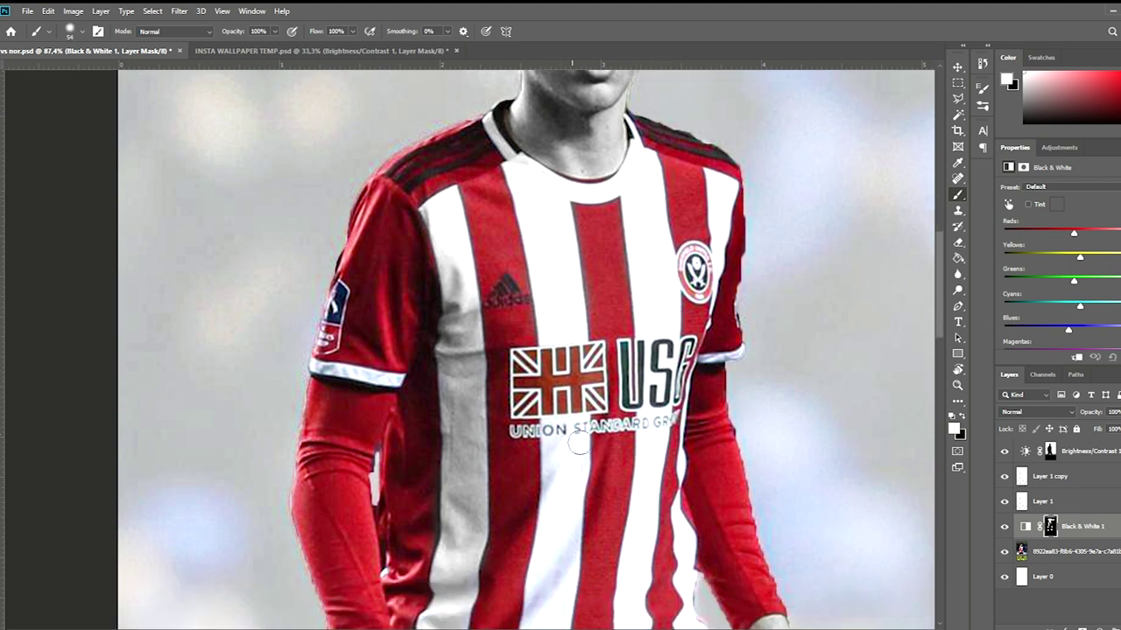
scroll(576, 522, "down", 2)
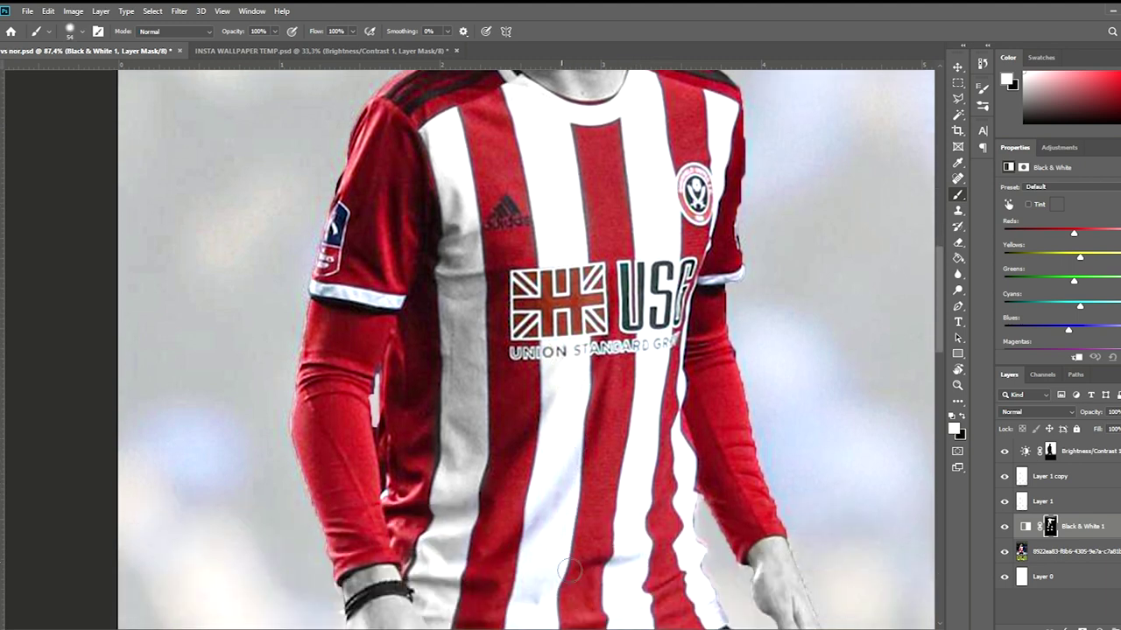
scroll(526, 560, "down", 3)
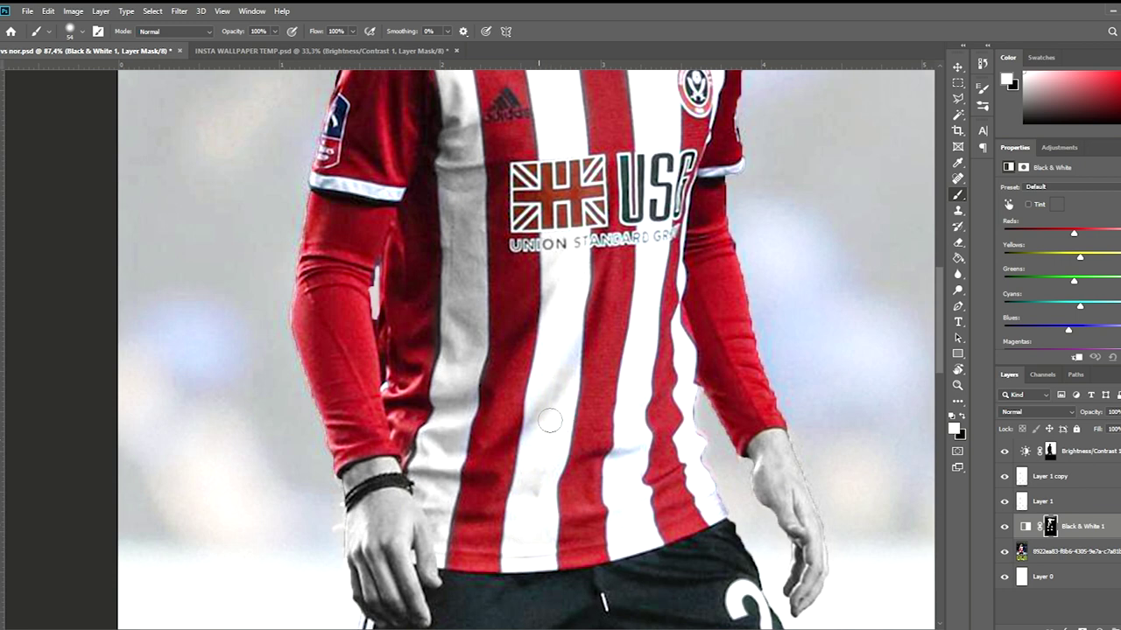
scroll(562, 366, "up", 2)
scroll(633, 391, "up", 3)
left_click(717, 182)
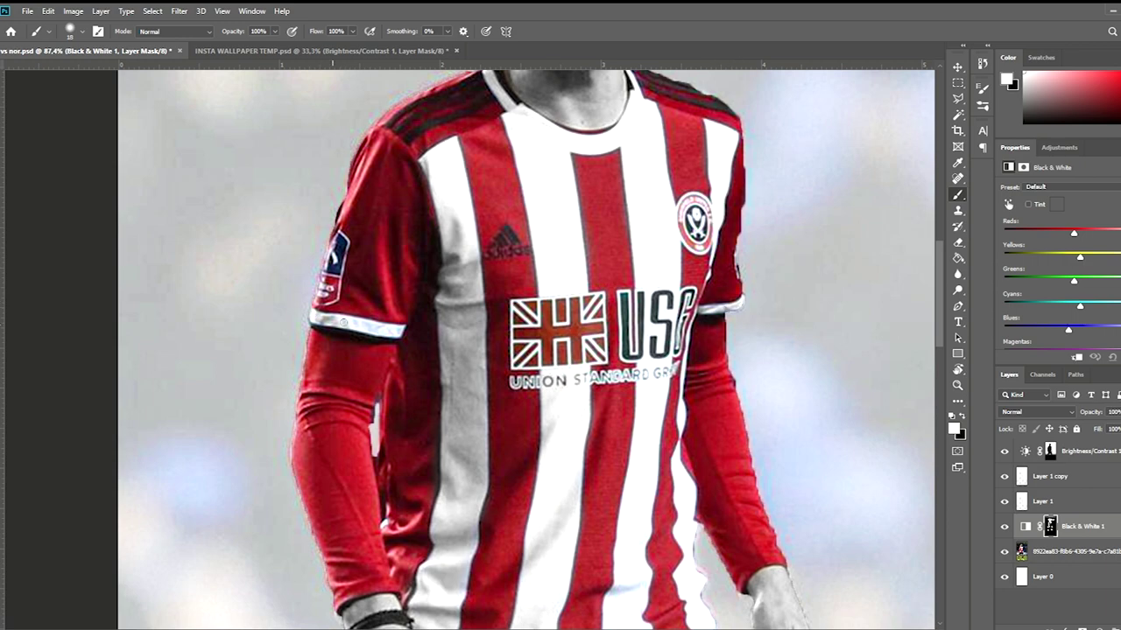
scroll(464, 505, "down", 5)
scroll(464, 506, "down", 2)
scroll(464, 506, "up", 5)
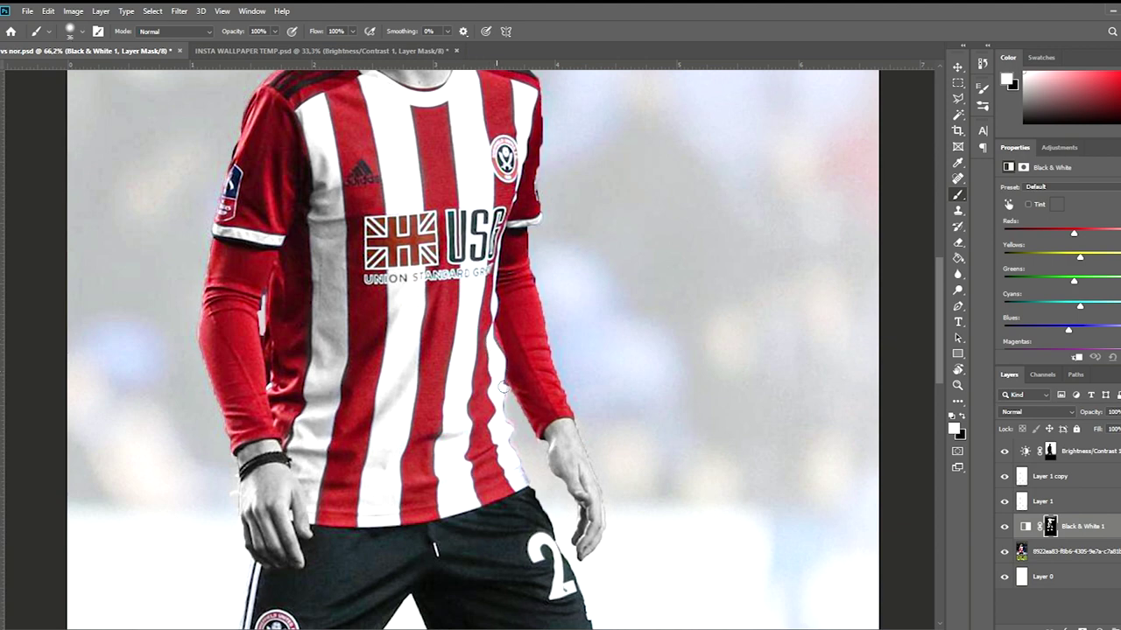
scroll(510, 462, "down", 3)
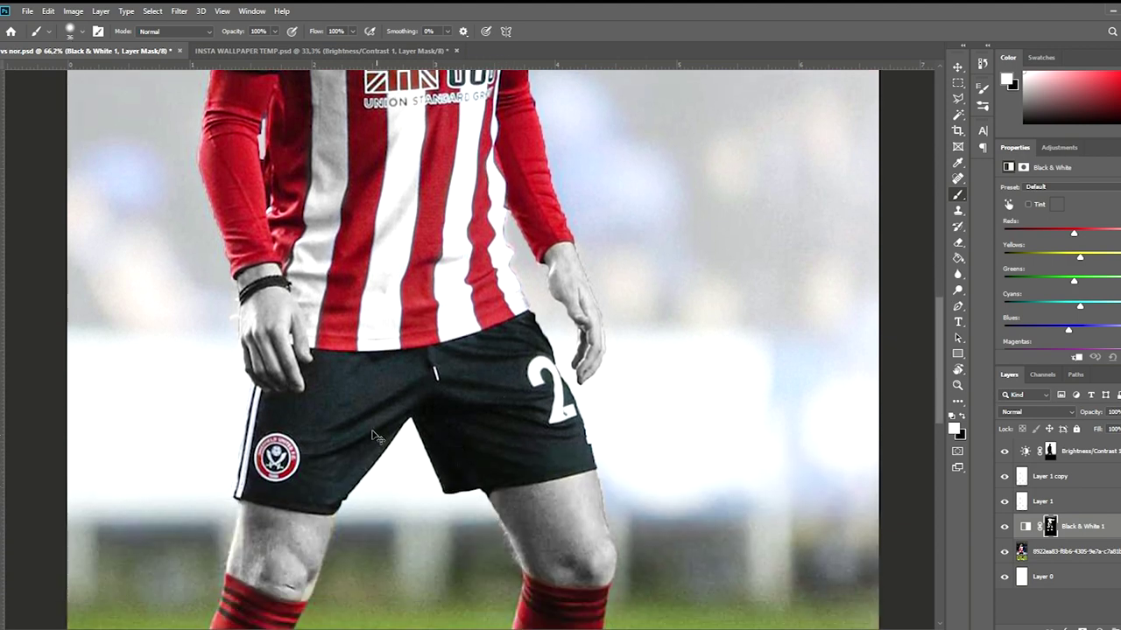
scroll(508, 485, "up", 3)
scroll(610, 414, "right", 3)
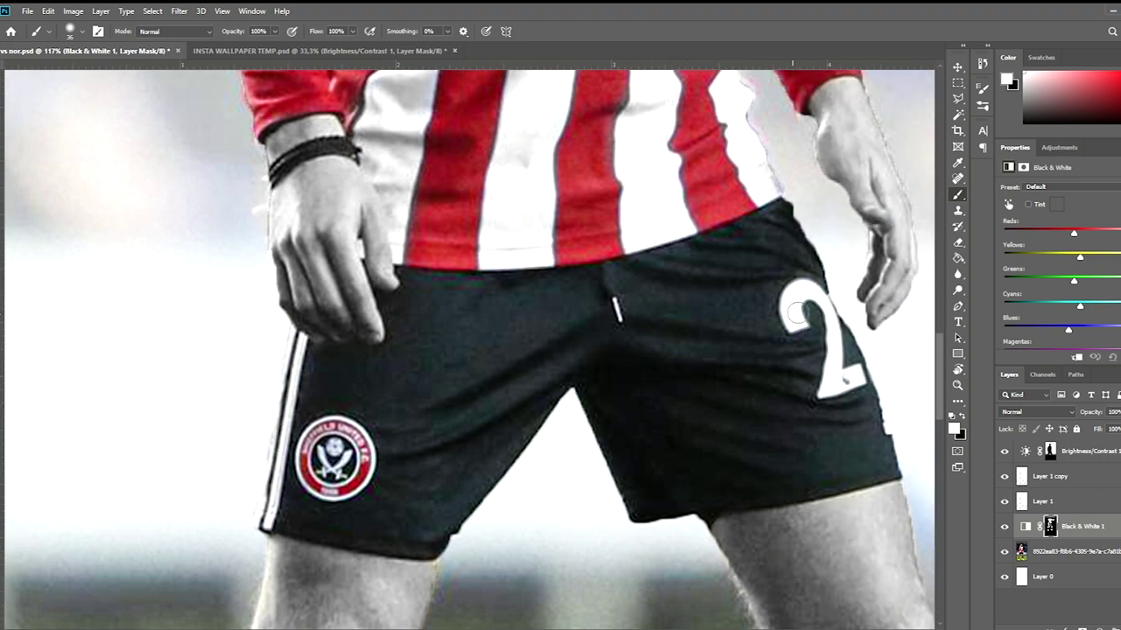
scroll(838, 372, "down", 3)
scroll(692, 411, "down", 2)
scroll(547, 560, "up", 4)
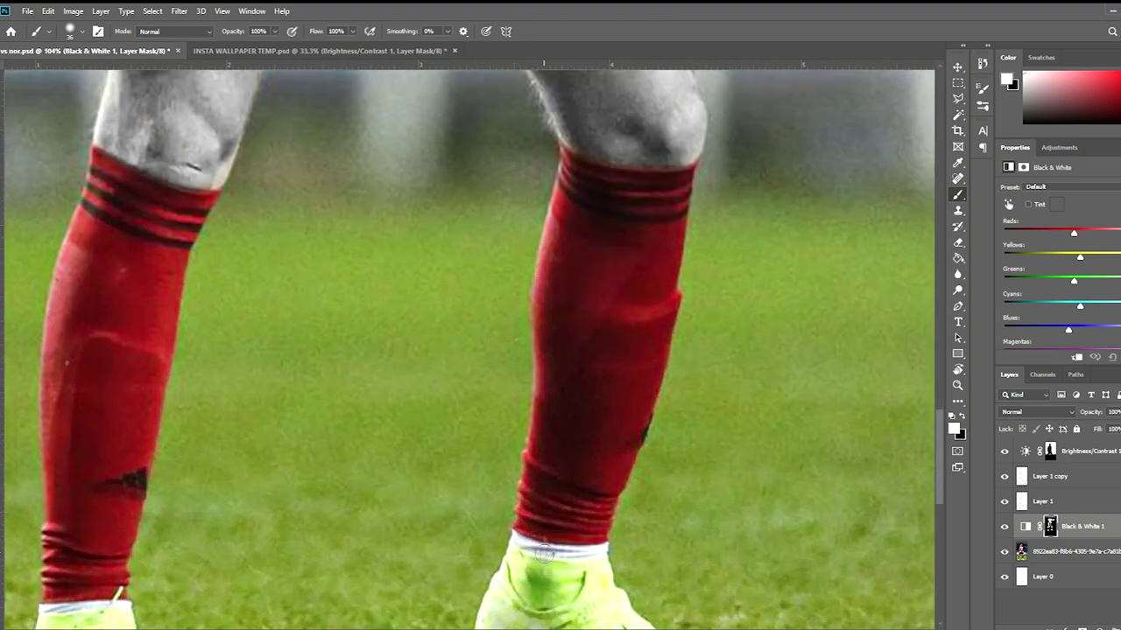
scroll(560, 555, "down", 3)
scroll(430, 555, "up", 2)
scroll(364, 570, "up", 2)
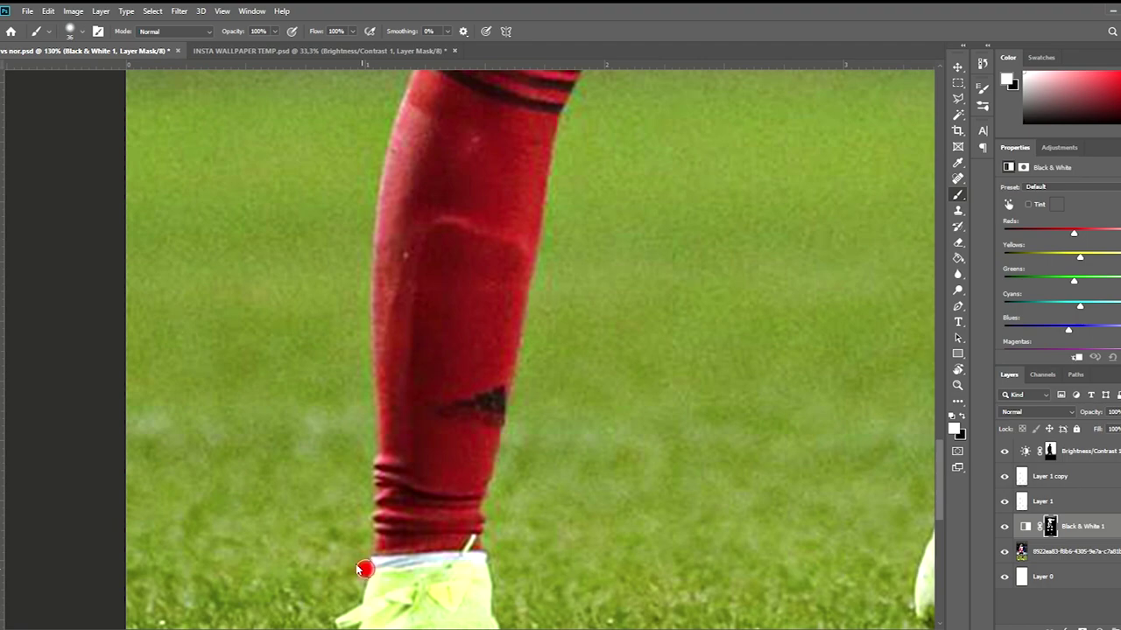
scroll(444, 561, "down", 2)
scroll(438, 525, "down", 2)
scroll(464, 333, "up", 4)
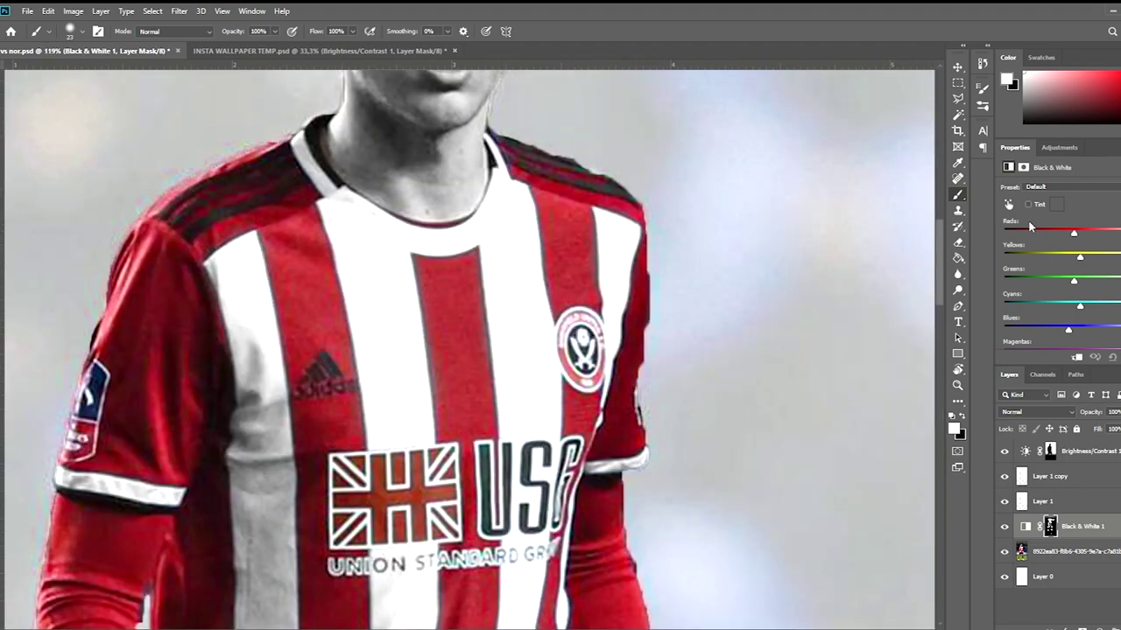
Step: Switch to the Eraser, zoom out, then bring up the adjustment layers list with the Move tool
key("e")
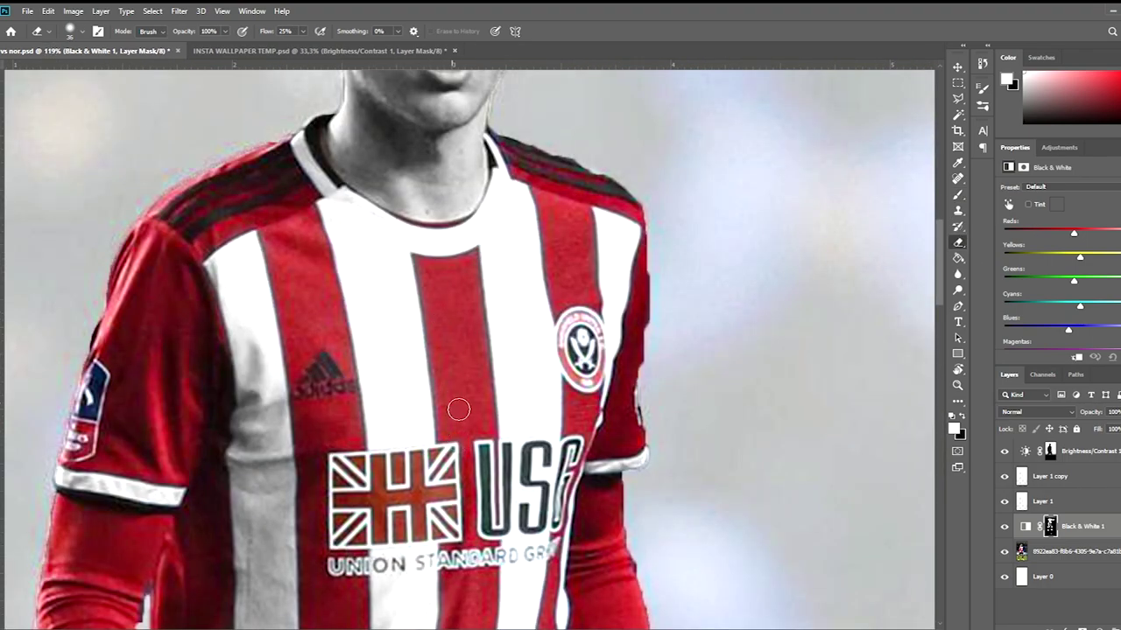
scroll(567, 308, "down", 4)
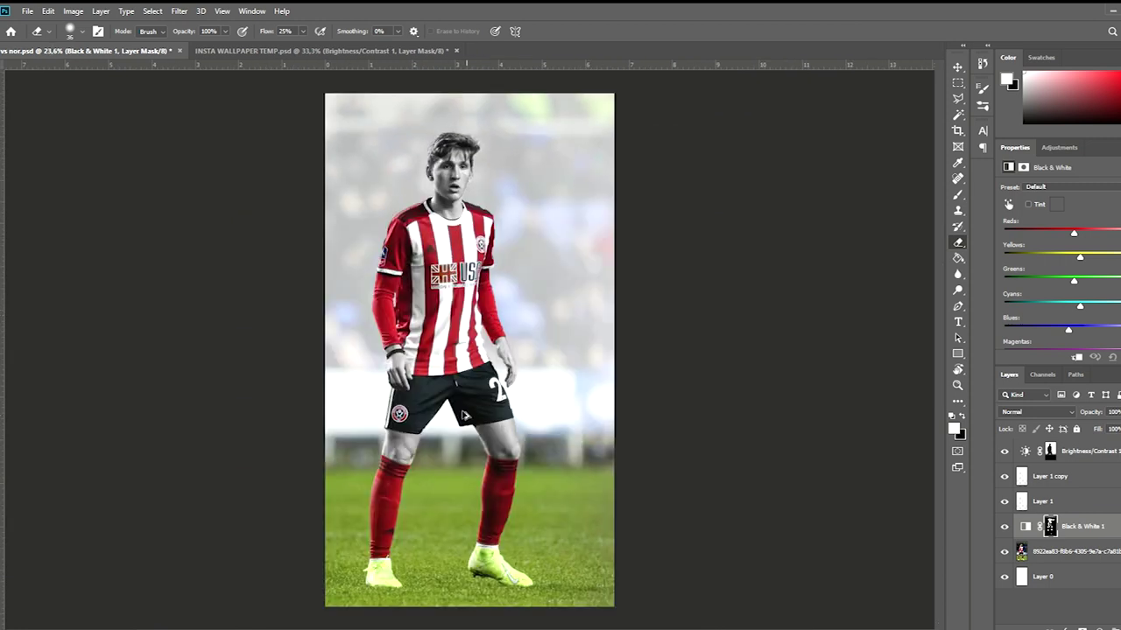
key("v")
left_click(1059, 147)
Step: Add a Vibrance adjustment layer and return to the Black & White 1 mask with the Brush
left_click(1009, 195)
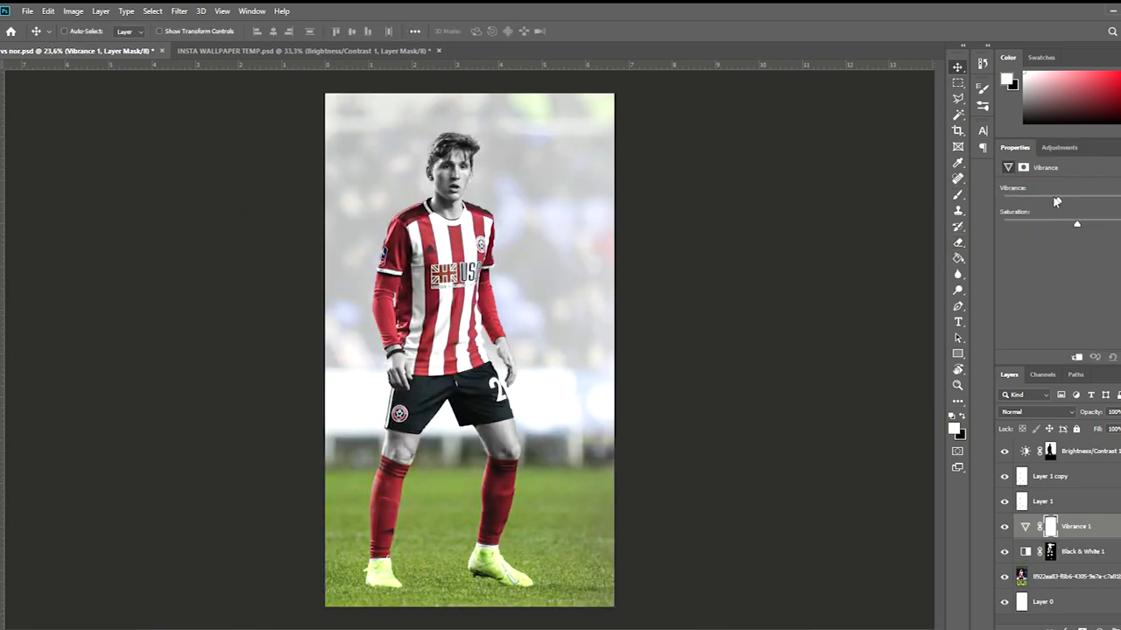
left_click(1050, 552)
key("b")
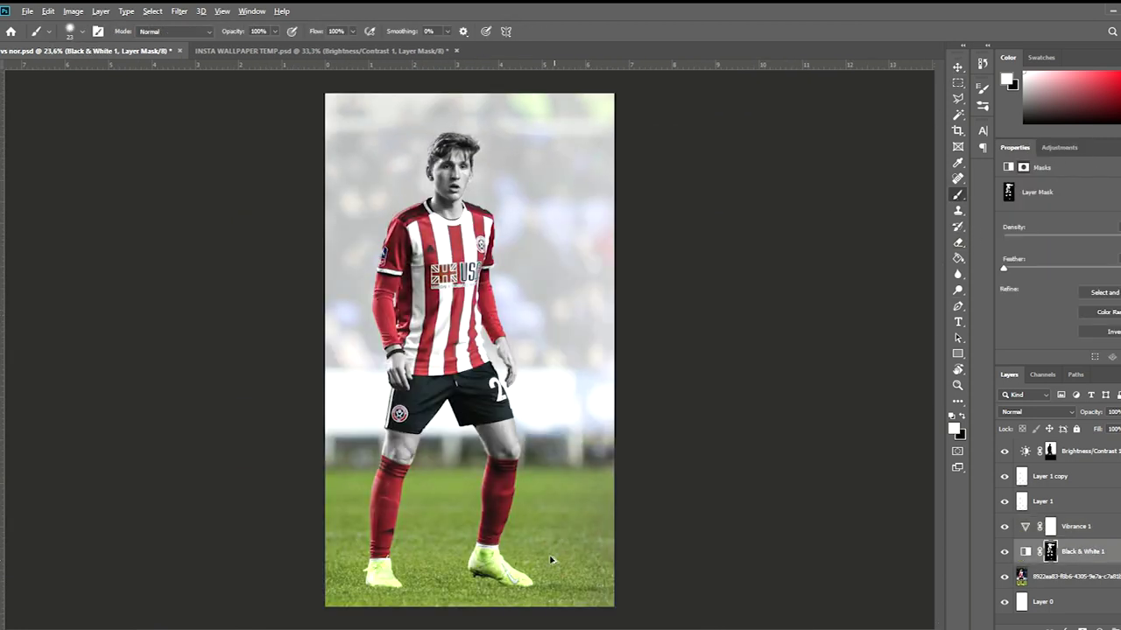
Step: Paint black over the grass at the bottom right, right side, left side and between the legs
left_click_drag(627, 468, 612, 556)
scroll(615, 556, "up", 2)
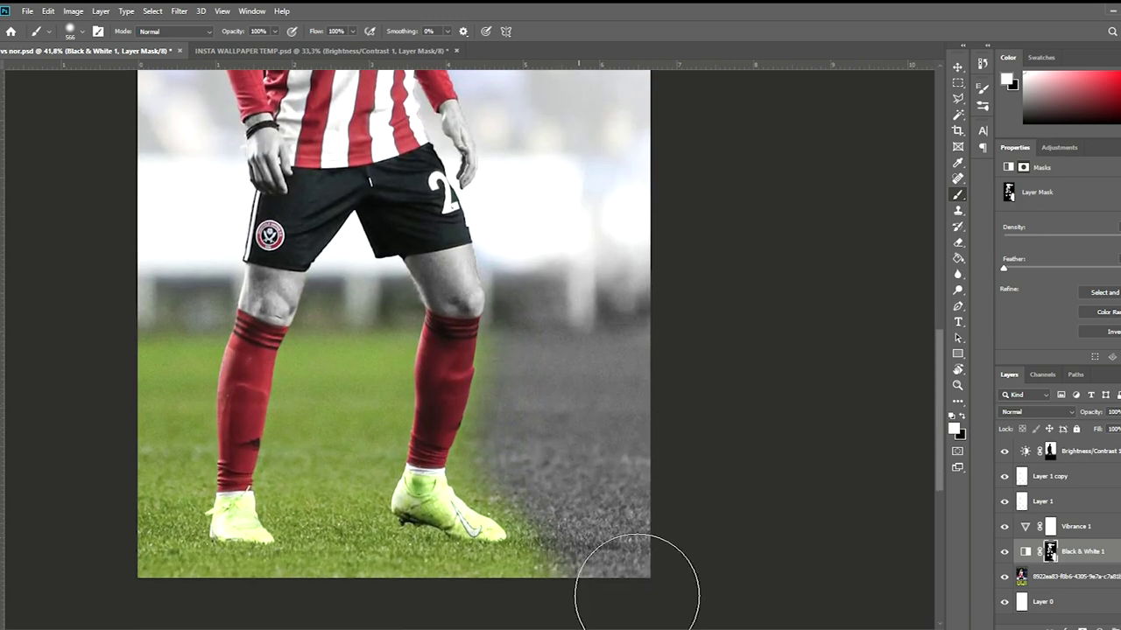
scroll(630, 600, "down", 1)
left_click_drag(376, 572, 544, 457)
scroll(433, 604, "left", 2)
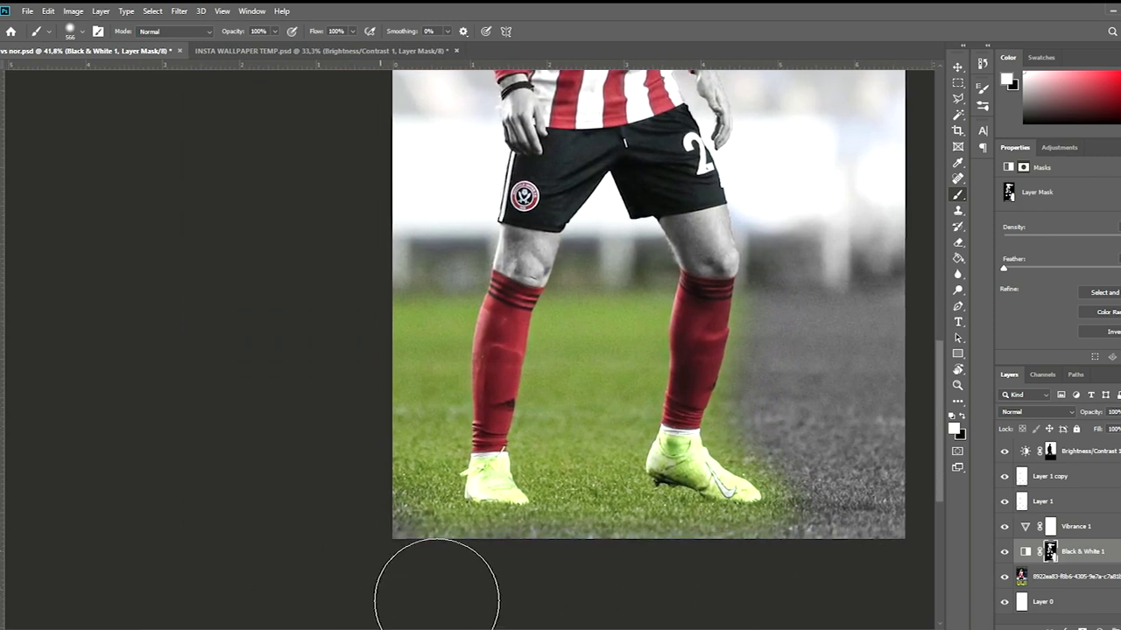
left_click_drag(438, 587, 446, 321)
left_click_drag(573, 288, 639, 538)
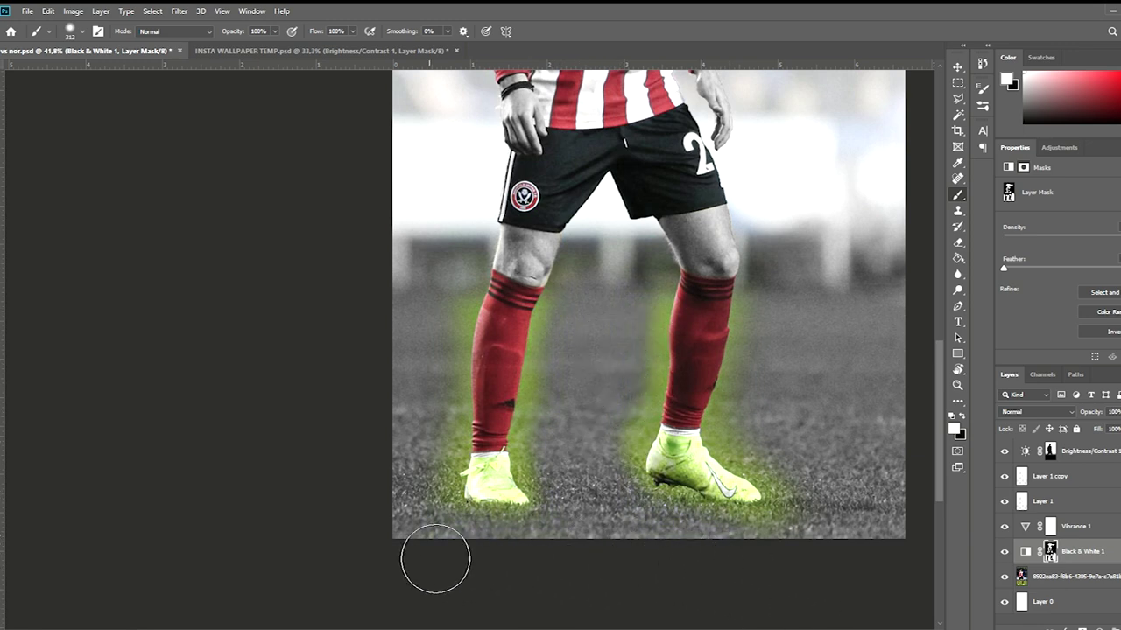
Step: Resize the brush with ] and [ while zooming in around the legs and boots
scroll(432, 563, "down", 3)
key("bracketright")
key("bracketright")
key("bracketright")
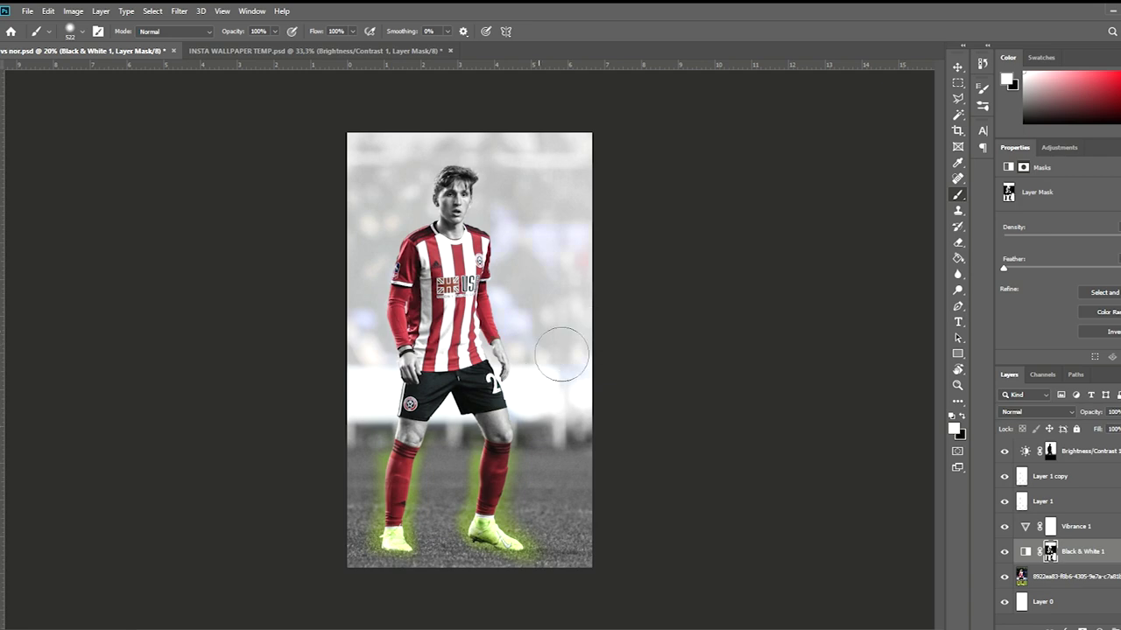
scroll(418, 278, "up", 2)
key("bracketleft")
key("bracketleft")
key("bracketleft")
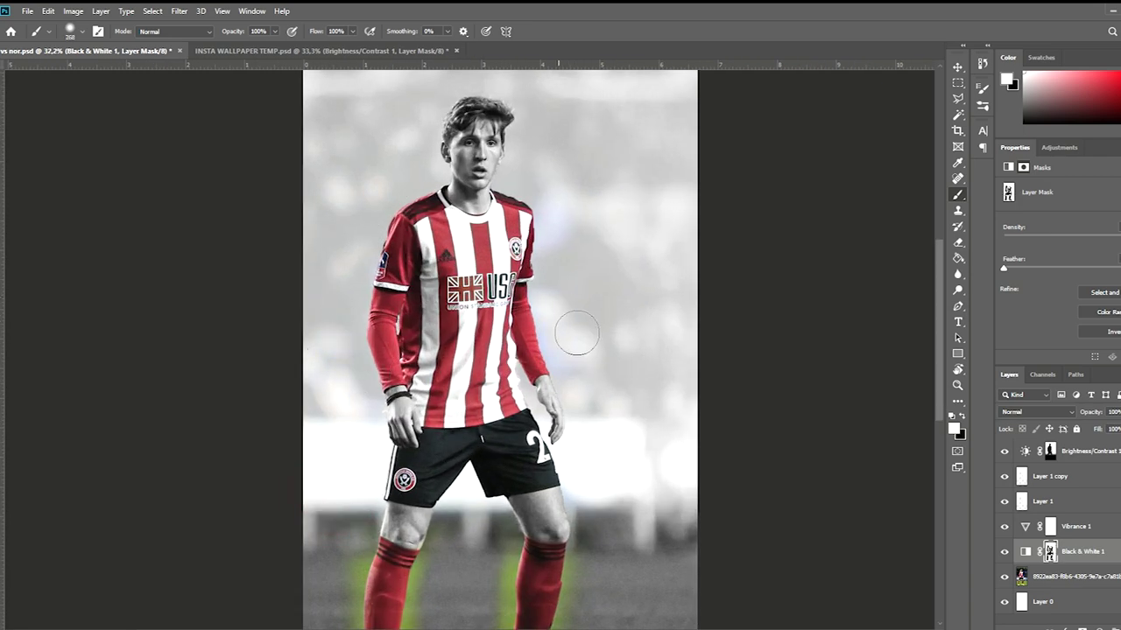
scroll(586, 305, "up", 1)
scroll(604, 350, "up", 1)
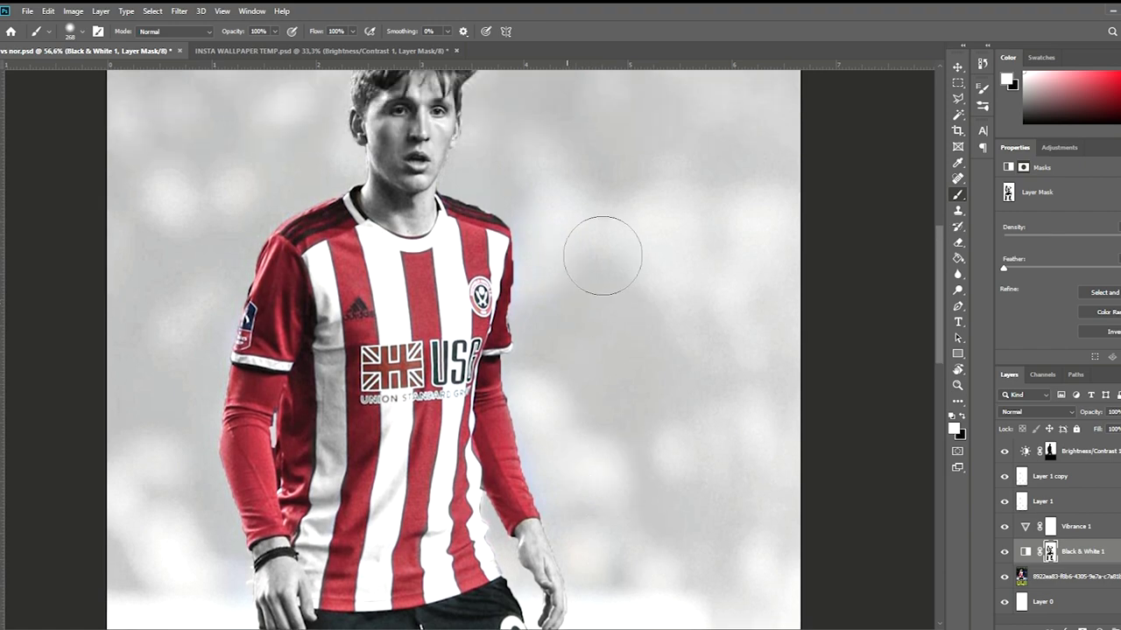
scroll(592, 365, "down", 2)
scroll(525, 438, "down", 1)
scroll(400, 542, "up", 1)
scroll(400, 542, "up", 2)
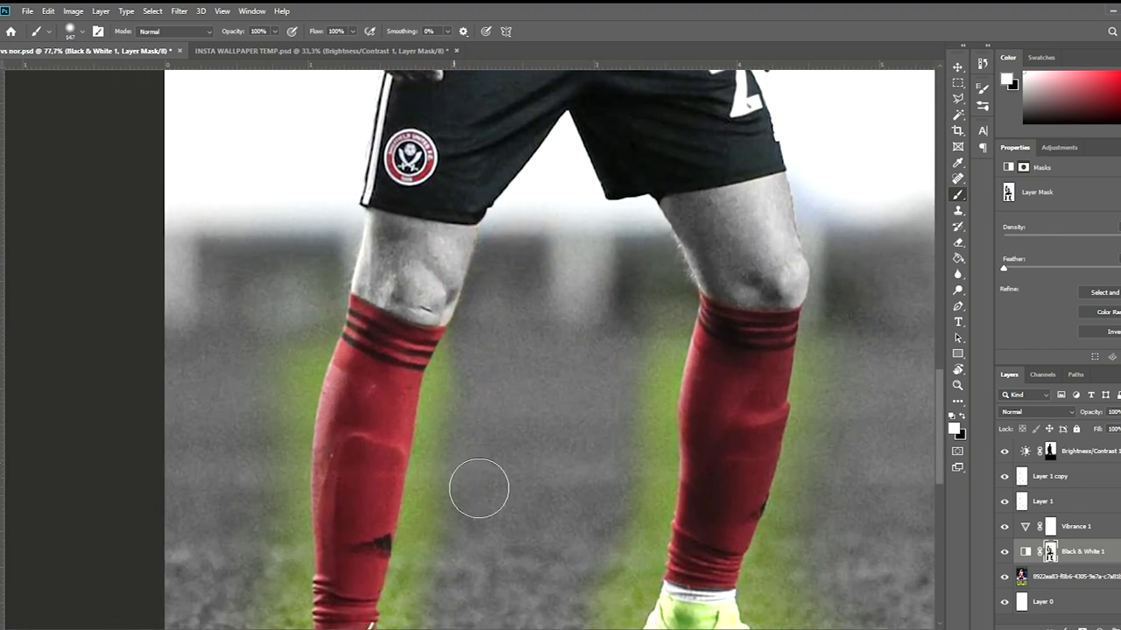
Step: With a smaller brush, paint out the green fringes beside both socks and left of the right boot
key("bracketleft")
key("bracketleft")
key("bracketleft")
mouse_move(435, 508)
left_mouse_down()
mouse_move(447, 408)
mouse_move(460, 398)
mouse_move(435, 496)
left_mouse_up()
scroll(460, 398, "down", 3)
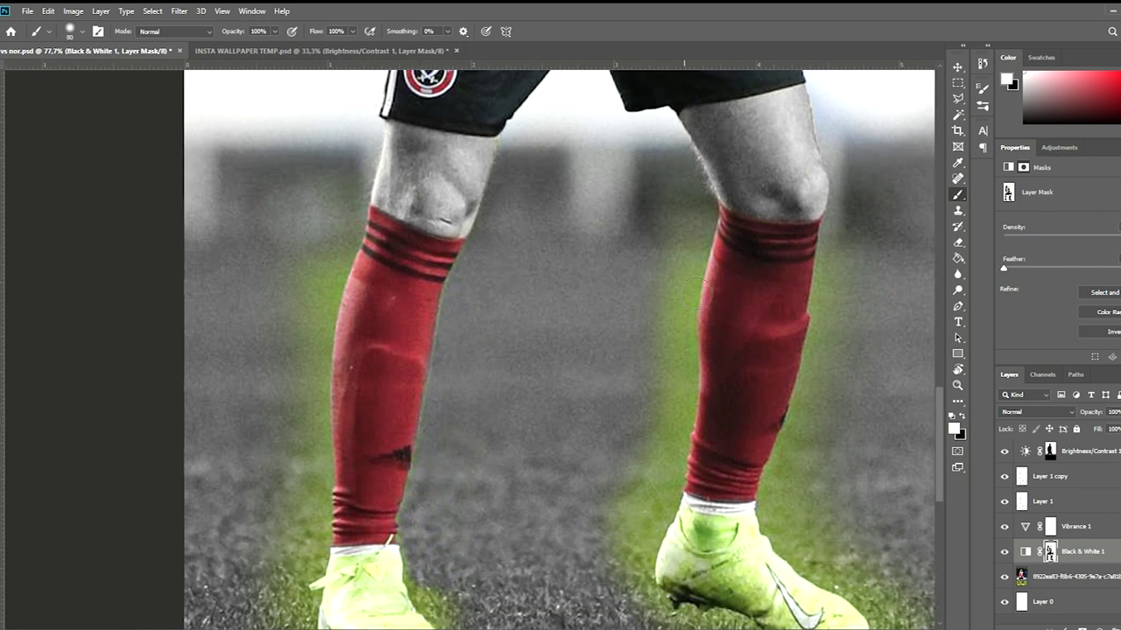
mouse_move(681, 317)
left_mouse_down()
mouse_move(707, 251)
mouse_move(693, 383)
mouse_move(627, 603)
left_mouse_up()
left_click_drag(650, 490, 646, 597)
left_click(958, 242)
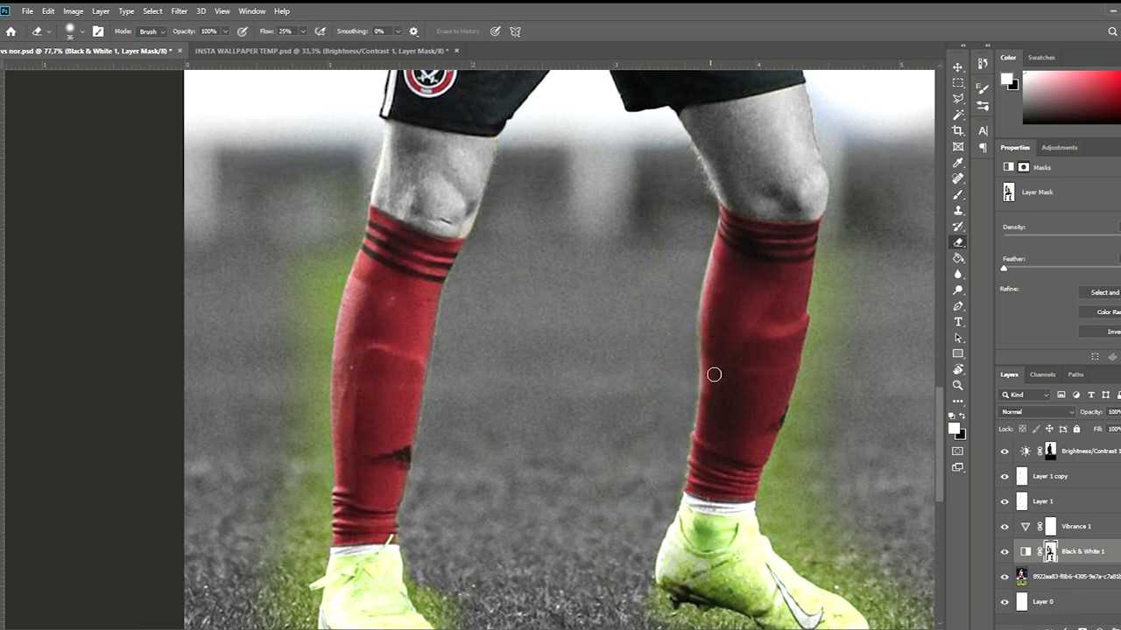
key("b")
left_click_drag(838, 271, 849, 352)
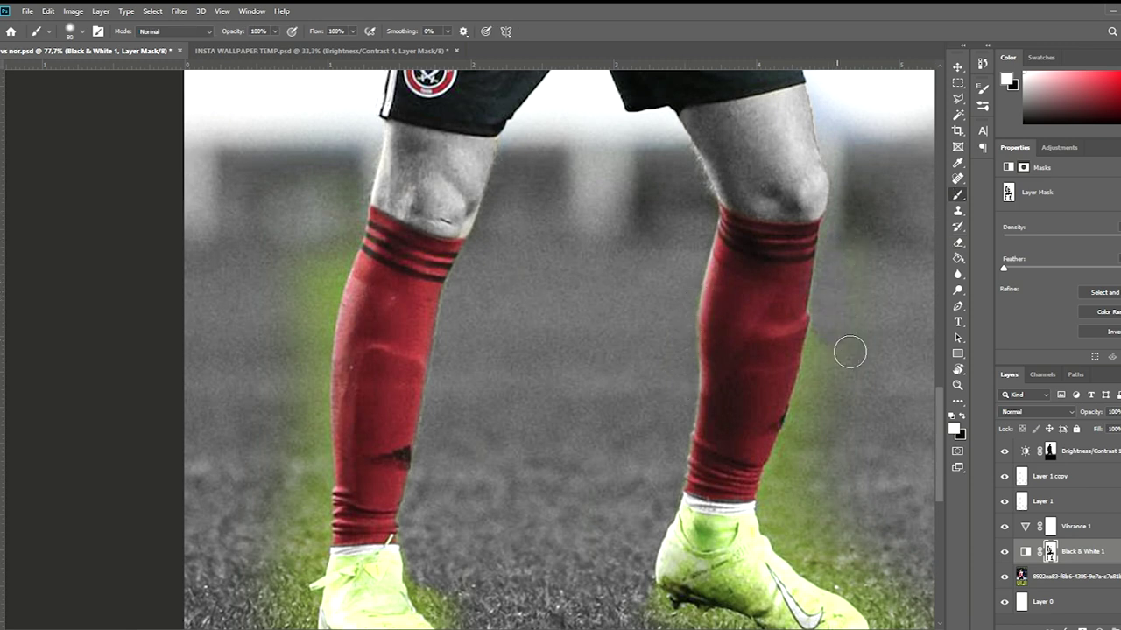
Step: Grey out the remaining grass beside the left sock
scroll(854, 128, "up", 1)
scroll(823, 132, "up", 3)
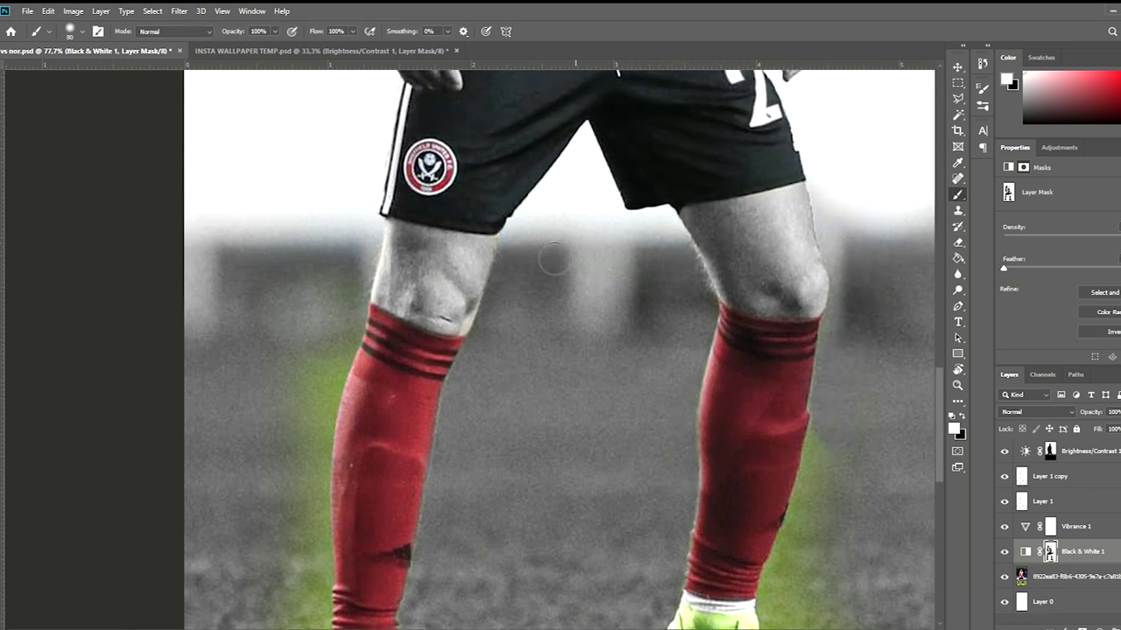
scroll(310, 288, "left", 1)
scroll(350, 324, "left", 1)
left_click_drag(399, 351, 376, 405)
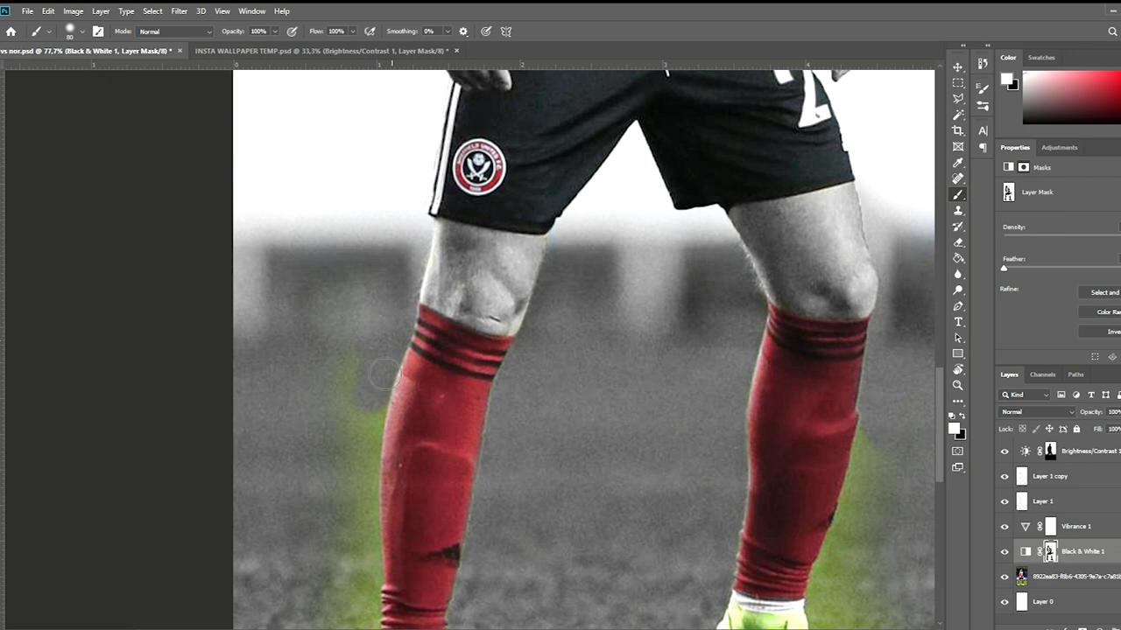
scroll(385, 407, "down", 1)
scroll(412, 438, "left", 2)
mouse_move(437, 470)
left_mouse_down()
mouse_move(476, 354)
mouse_move(464, 442)
left_mouse_up()
scroll(472, 368, "down", 1)
scroll(468, 298, "down", 1)
key("e")
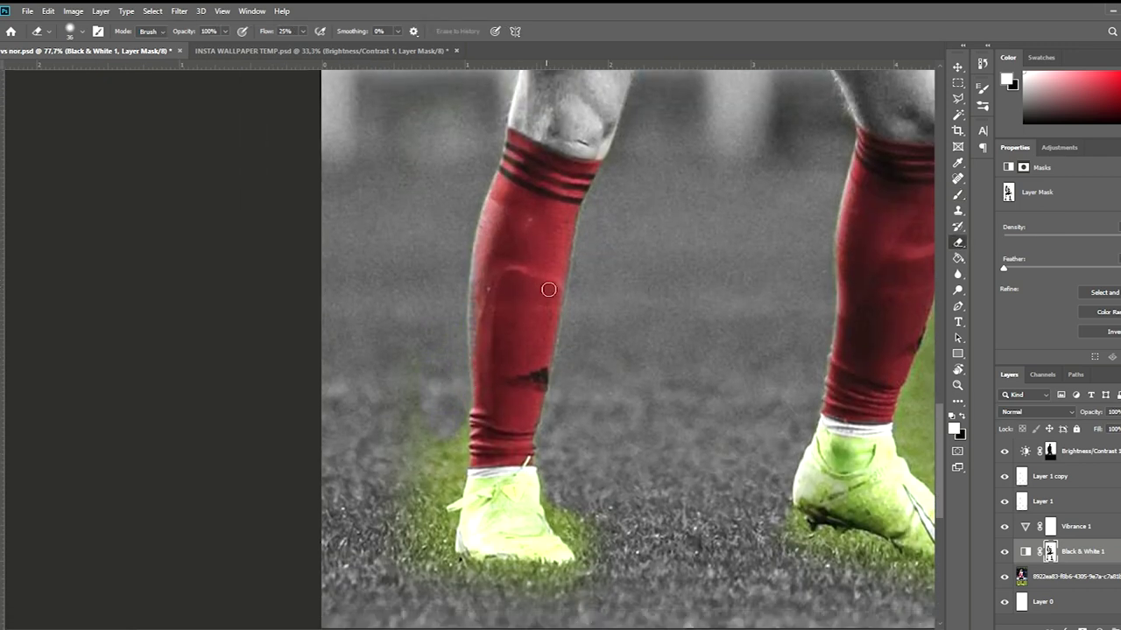
key("b")
Step: Paint out the green around and under both boots and beside the right calf
mouse_move(461, 287)
left_mouse_down()
mouse_move(442, 490)
mouse_move(434, 407)
mouse_move(395, 558)
mouse_move(446, 495)
mouse_move(446, 580)
mouse_move(591, 595)
mouse_move(569, 517)
mouse_move(612, 553)
left_mouse_up()
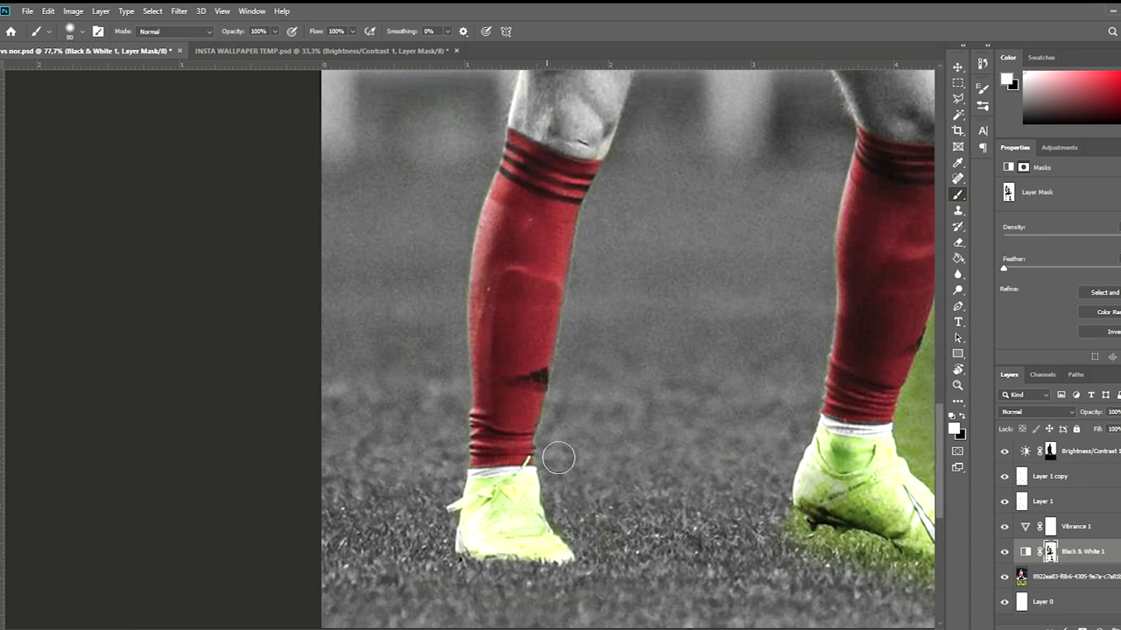
left_click_drag(558, 466, 480, 447)
mouse_move(709, 487)
left_mouse_down()
mouse_move(844, 569)
mouse_move(786, 565)
mouse_move(858, 561)
left_mouse_up()
left_click_drag(713, 608, 665, 608)
mouse_move(897, 559)
left_mouse_down()
mouse_move(841, 547)
mouse_move(794, 471)
mouse_move(814, 494)
mouse_move(726, 554)
left_mouse_up()
mouse_move(666, 438)
left_mouse_down()
mouse_move(653, 488)
mouse_move(678, 536)
left_mouse_up()
scroll(678, 535, "up", 3)
left_click_drag(675, 490, 656, 533)
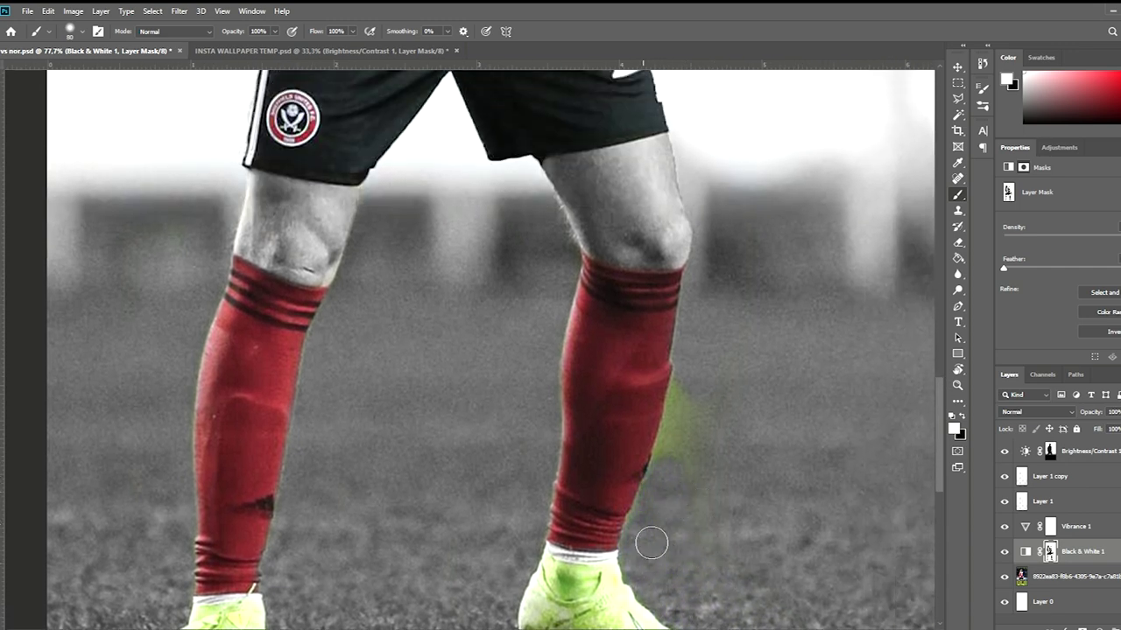
left_click_drag(688, 458, 680, 476)
scroll(730, 445, "down", 5)
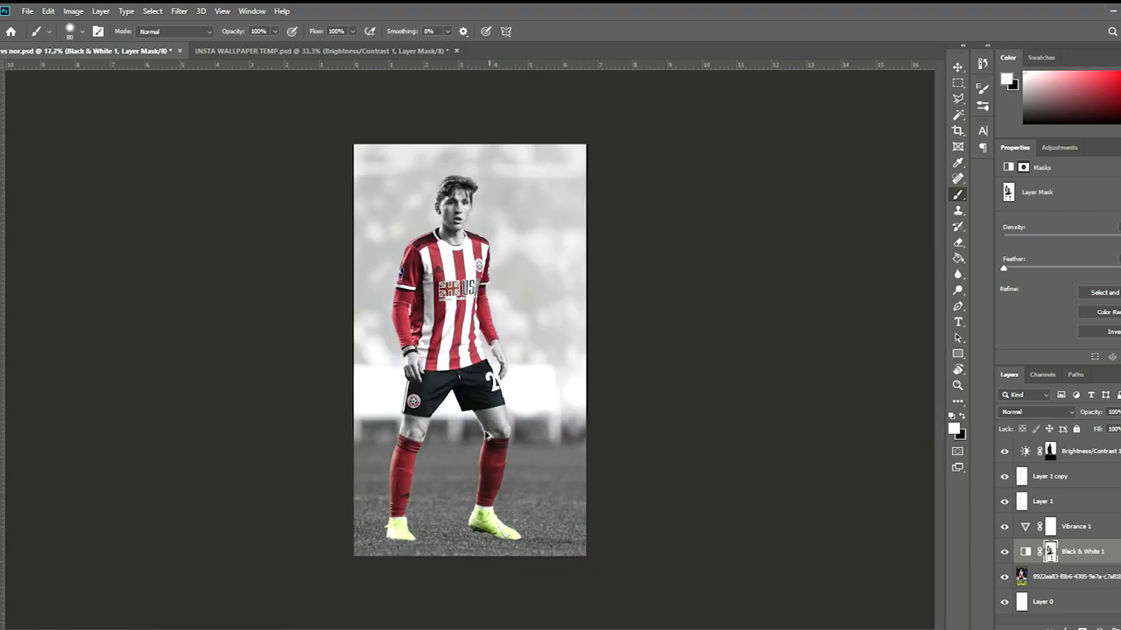
Step: Zoom out to review the image and select the original player photo layer
scroll(487, 435, "up", 1)
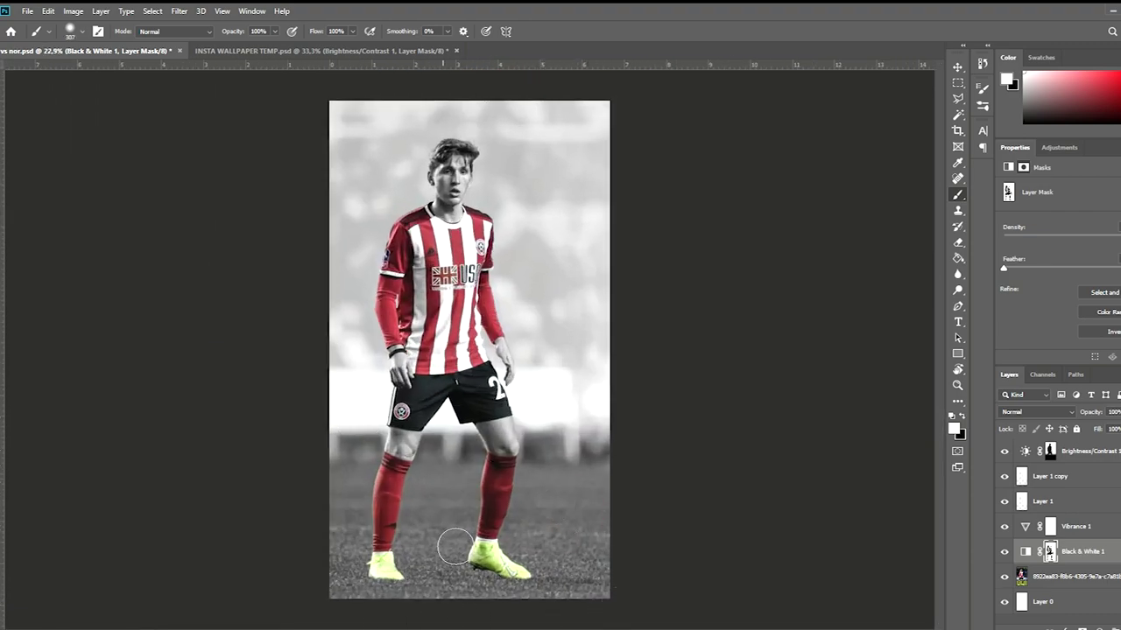
scroll(478, 175, "up", 1)
scroll(477, 175, "up", 2)
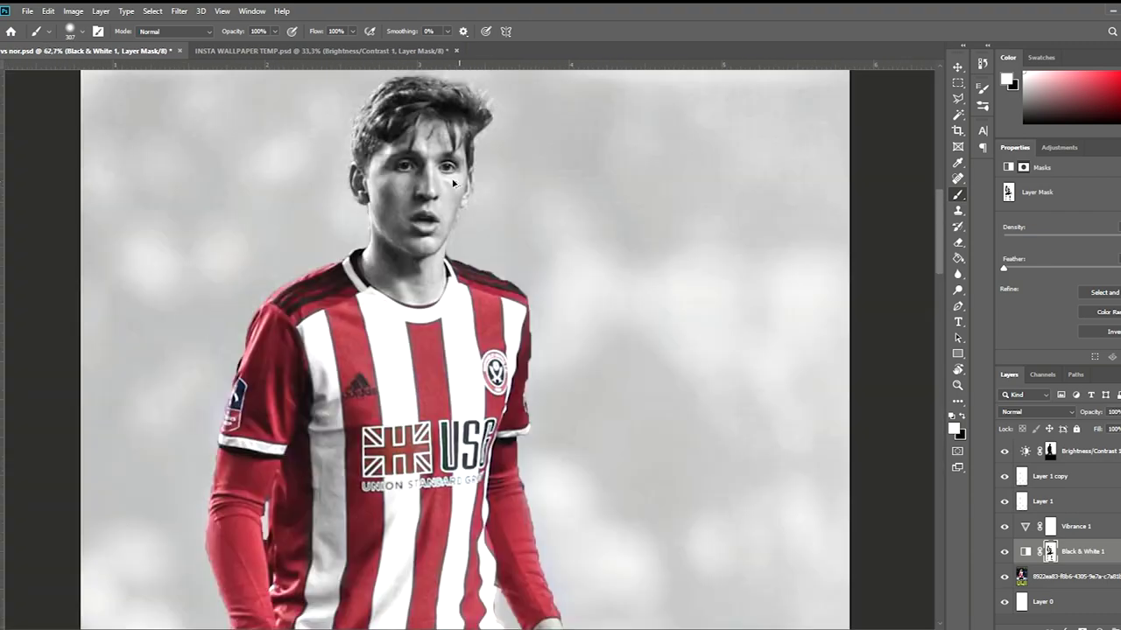
scroll(477, 175, "down", 3)
scroll(437, 262, "down", 1)
scroll(522, 199, "up", 1)
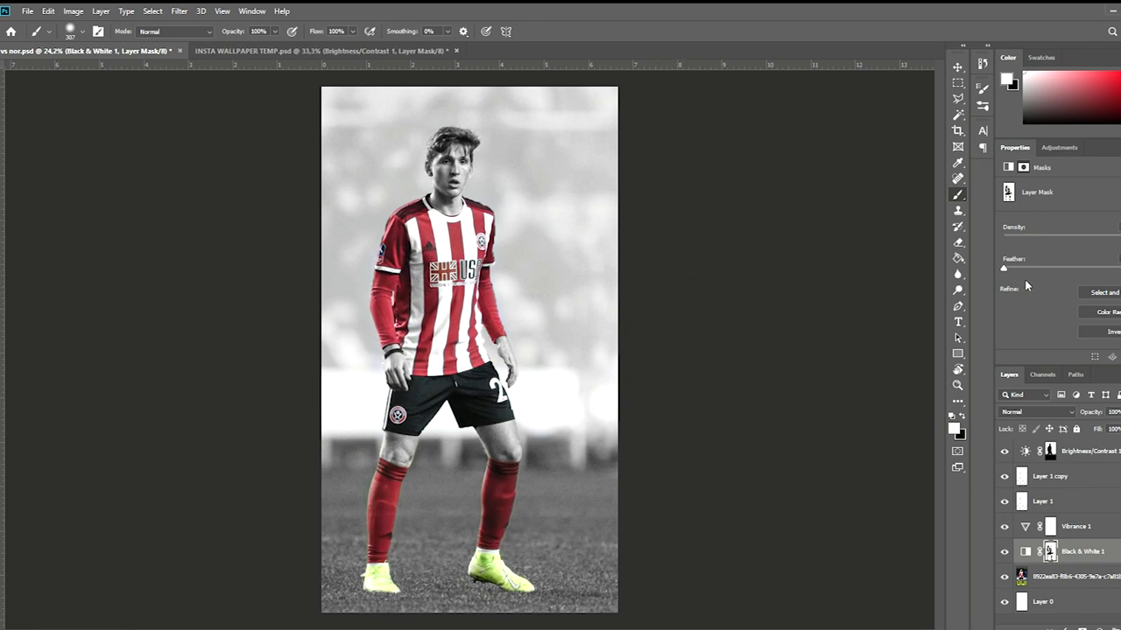
left_click(1050, 570)
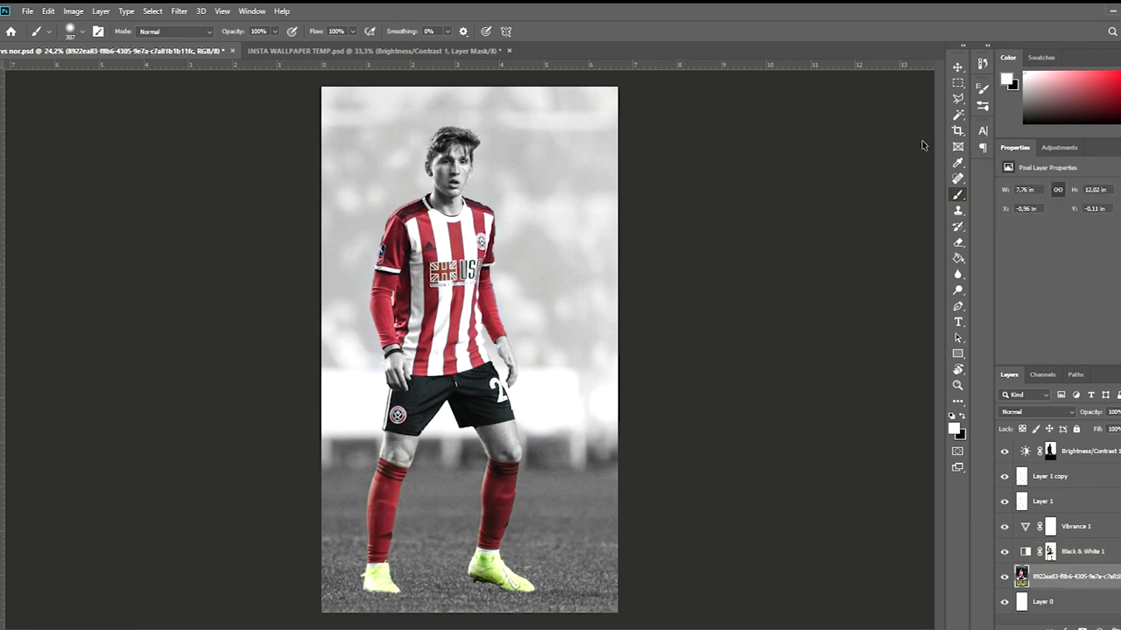
Step: Toggle the white overlay's visibility to compare the background, then select Brightness/Contrast 1
scroll(438, 494, "up", 5)
scroll(442, 490, "down", 2)
scroll(446, 465, "down", 3)
scroll(425, 403, "up", 1)
scroll(425, 402, "down", 1)
scroll(972, 569, "up", 1)
scroll(959, 525, "down", 2)
scroll(945, 468, "up", 1)
left_click(1003, 475)
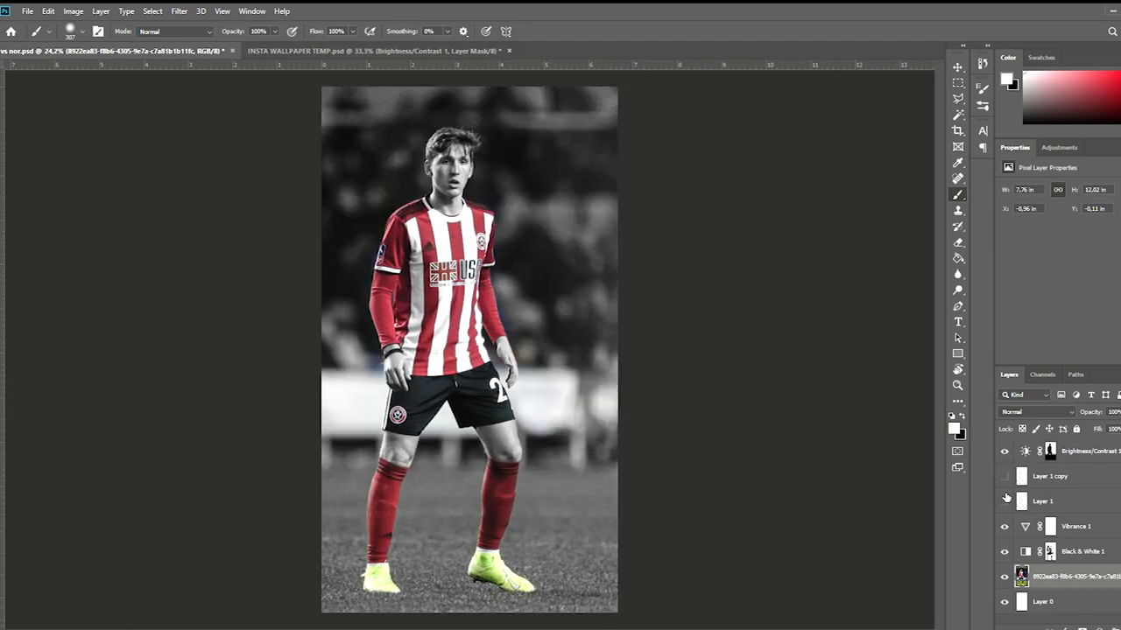
left_click(1003, 475)
scroll(543, 332, "down", 1)
scroll(577, 350, "down", 1)
scroll(432, 260, "up", 2)
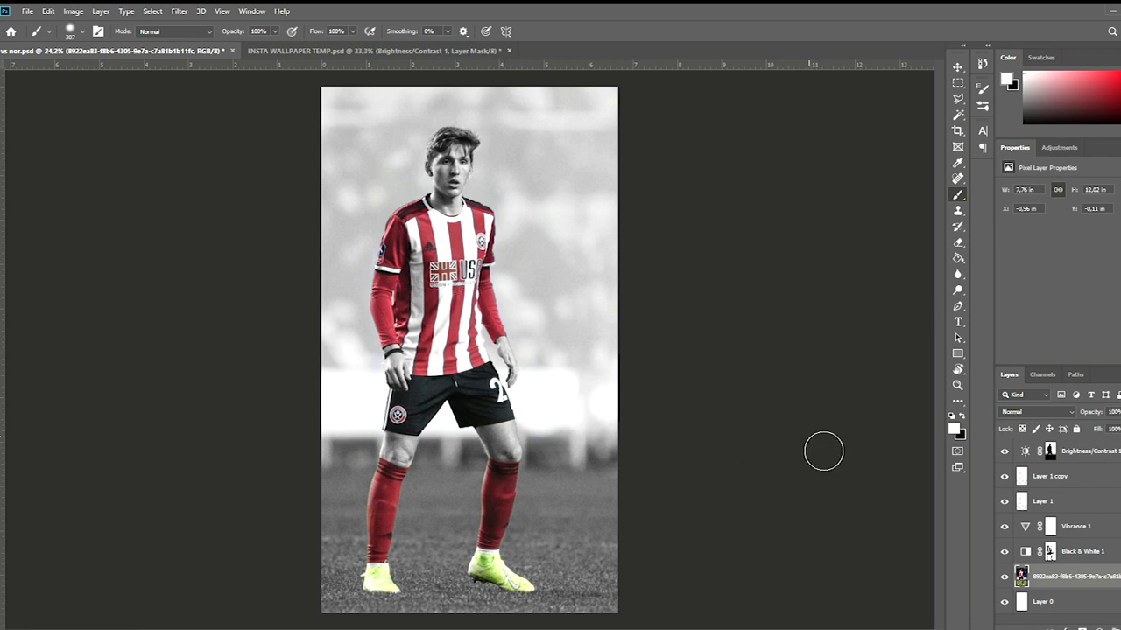
left_click(1072, 480)
left_click(1075, 451)
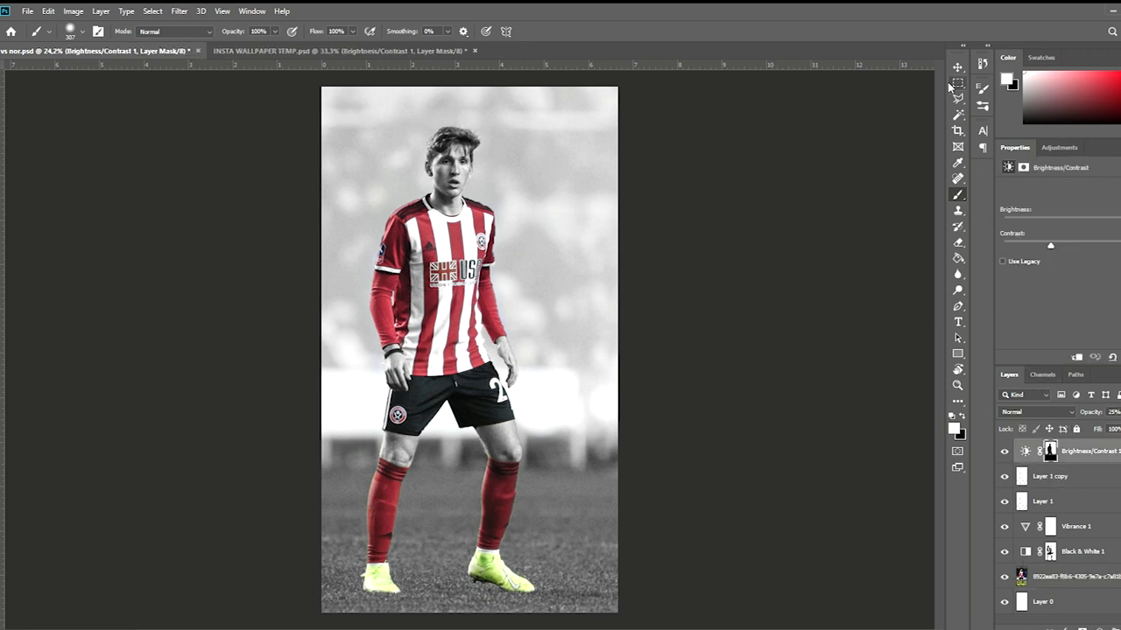
Step: Place two vertical guides inset from the image's left and right edges
key("m")
left_click_drag(590, 551, 589, 551)
left_click_drag(3, 140, 343, 159)
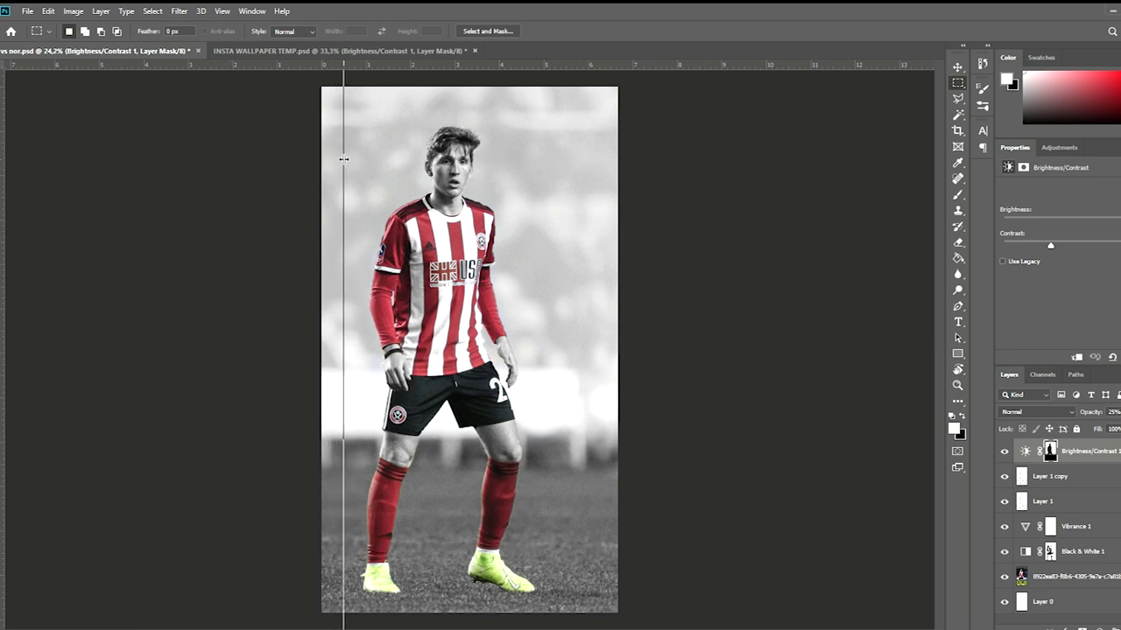
mouse_move(3, 145)
left_mouse_down()
mouse_move(369, 122)
mouse_move(601, 130)
left_mouse_up()
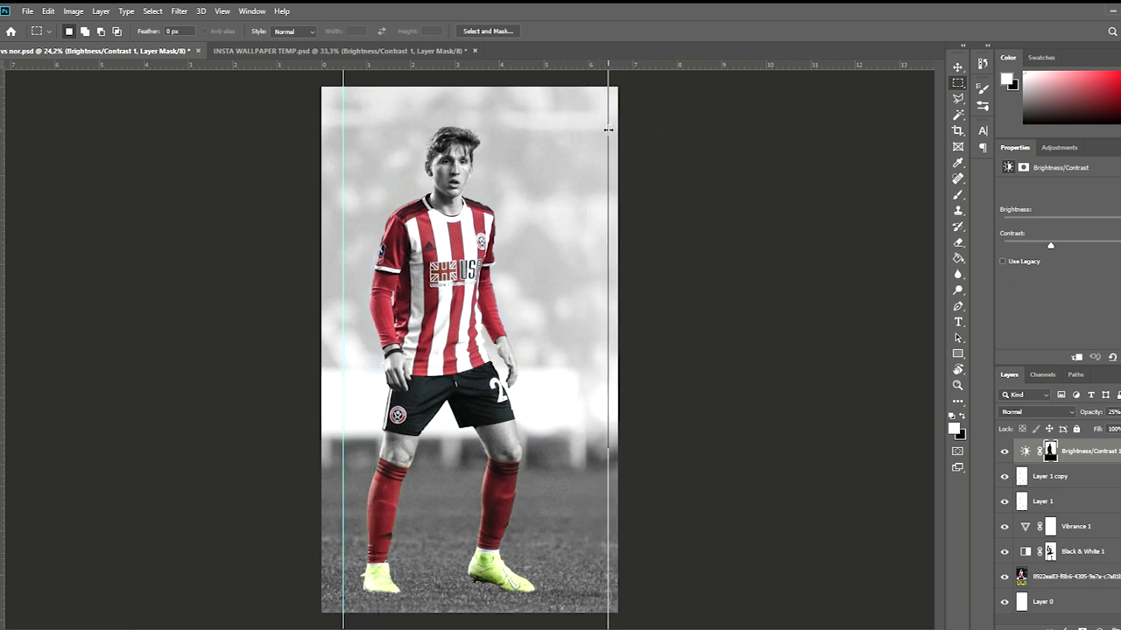
left_click_drag(601, 129, 599, 129)
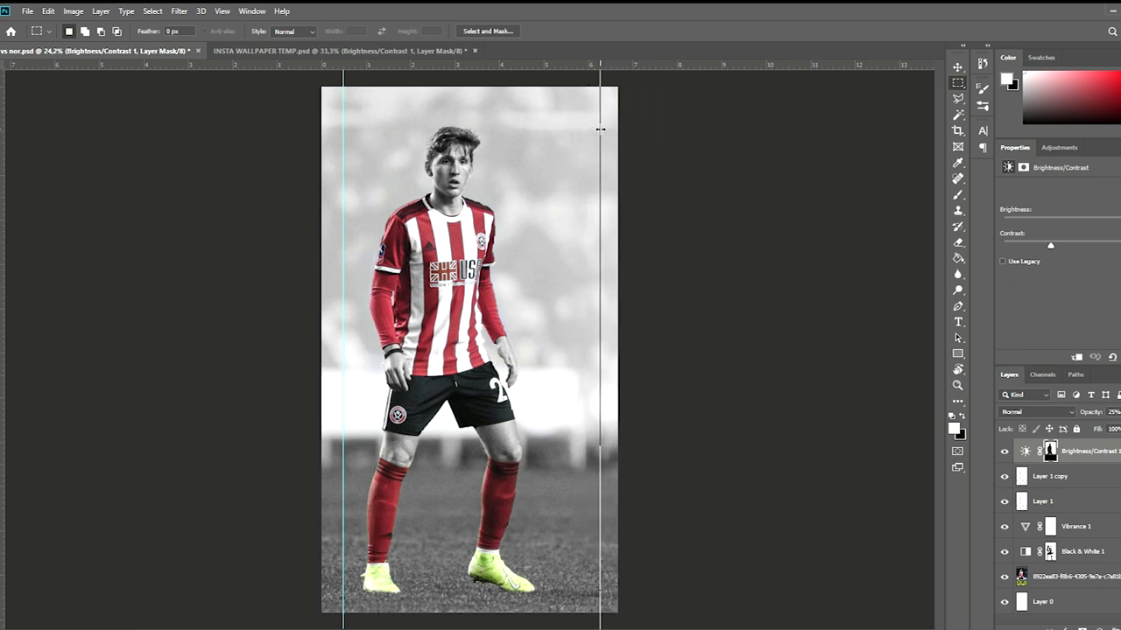
left_click_drag(600, 128, 595, 130)
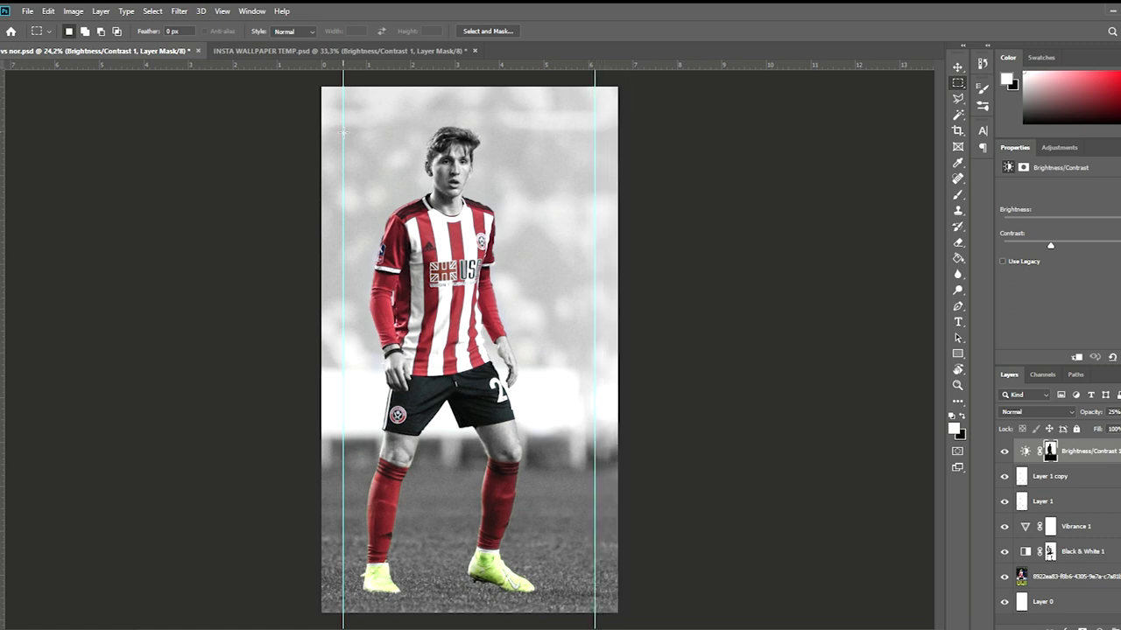
Step: Marquee-select a tall rectangle between the guides, shifted toward the feet, and check the white overlay layers
left_click_drag(592, 464, 593, 497)
mouse_move(342, 131)
left_mouse_down()
mouse_move(645, 435)
mouse_move(598, 495)
left_mouse_up()
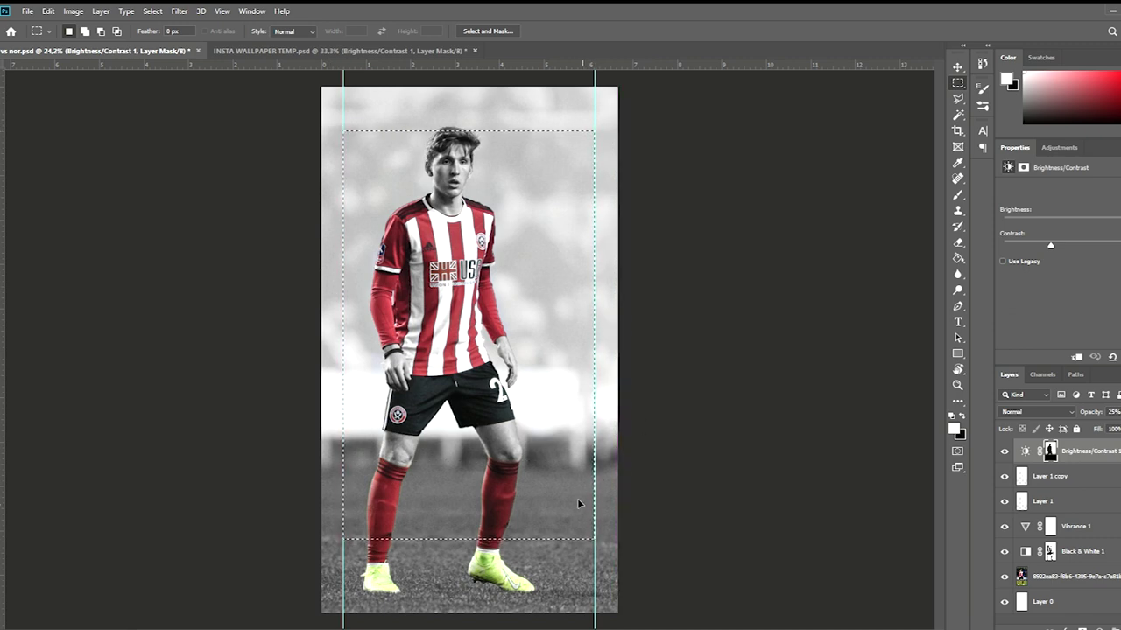
left_click_drag(578, 503, 579, 522)
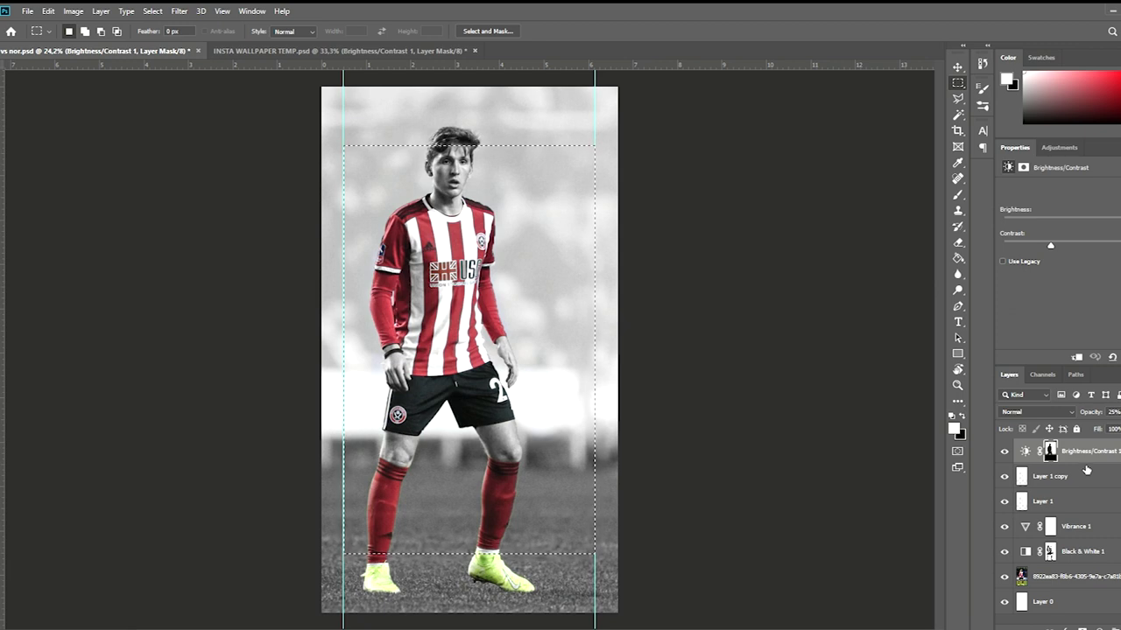
left_click(1085, 470)
left_click(1074, 500)
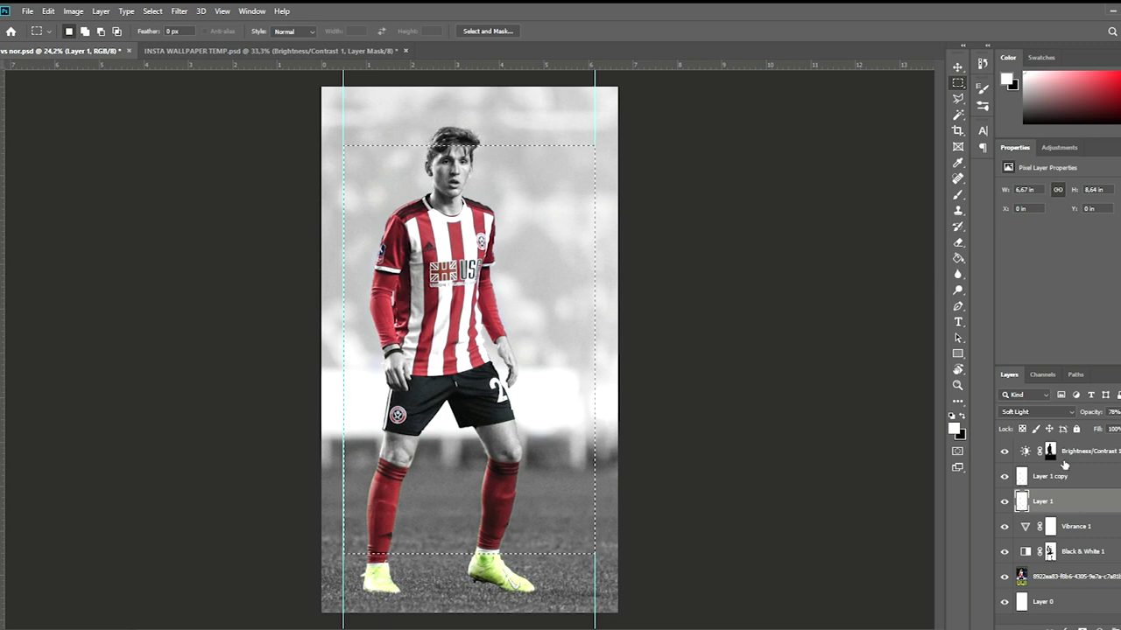
left_click(1073, 477)
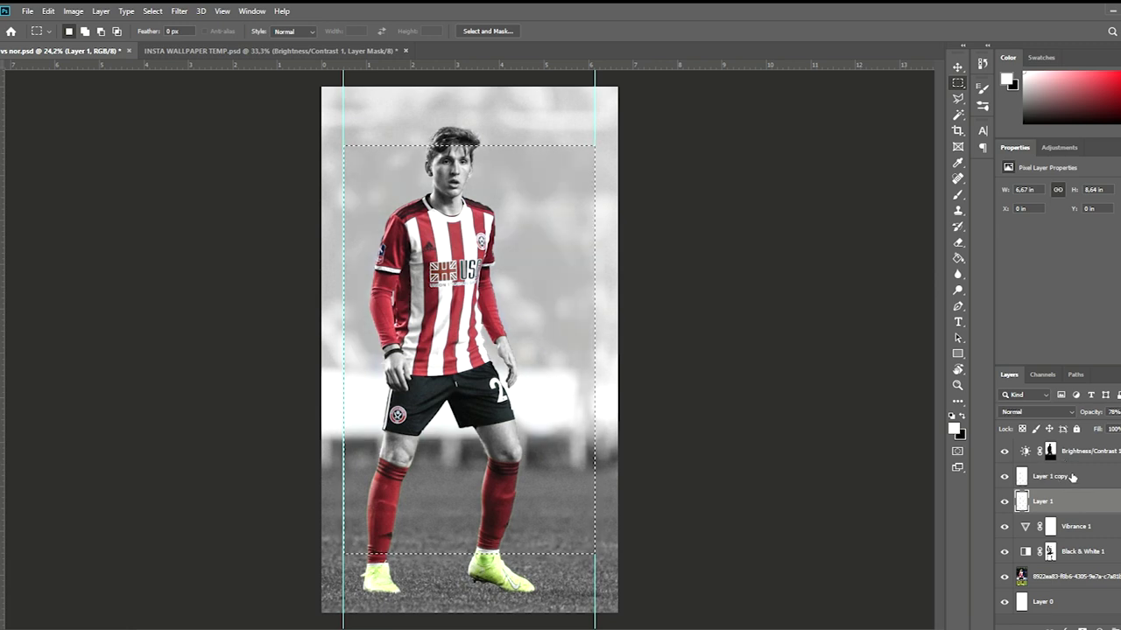
Step: Erase the white wash inside the selected rectangle on Layer 1 copy, then deselect
key("e")
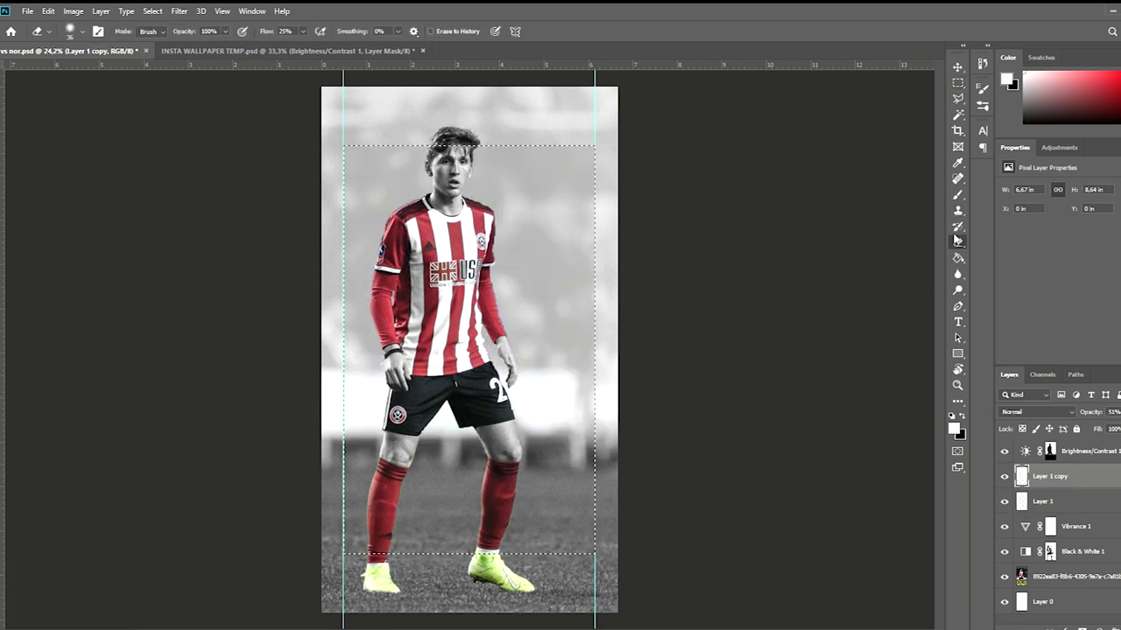
left_click_drag(399, 262, 595, 265)
key("ctrl+d")
scroll(450, 221, "down", 1)
scroll(450, 222, "up", 1)
scroll(450, 222, "up", 1)
scroll(451, 221, "down", 1)
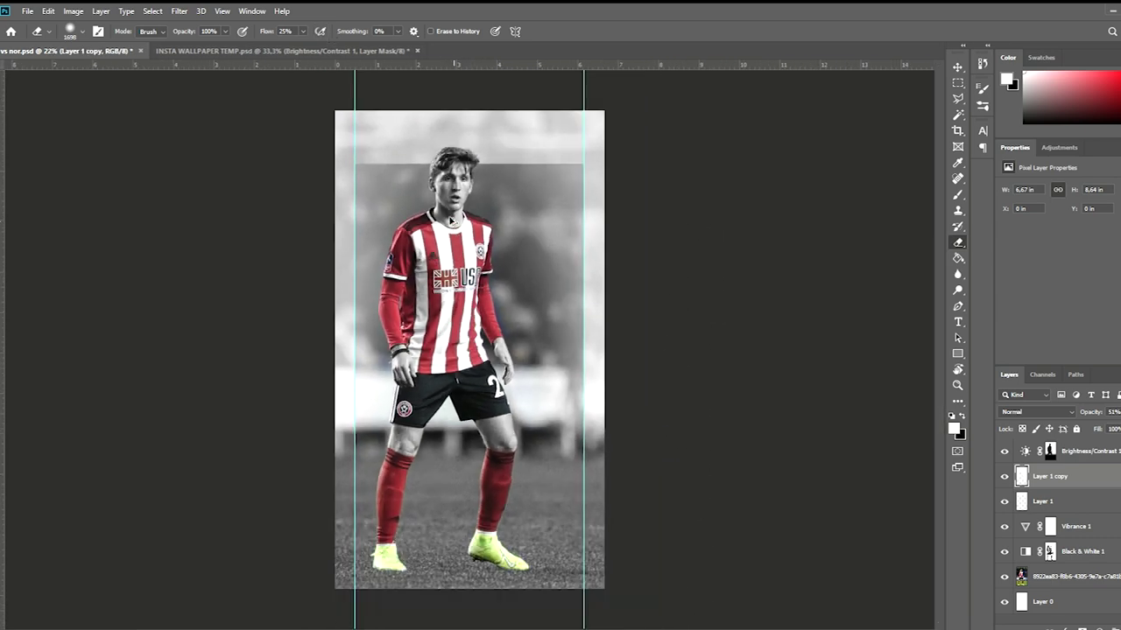
Step: Restore the rectangular selection, then clear it again and toggle the guides
key("v")
key("ctrl+shift+d")
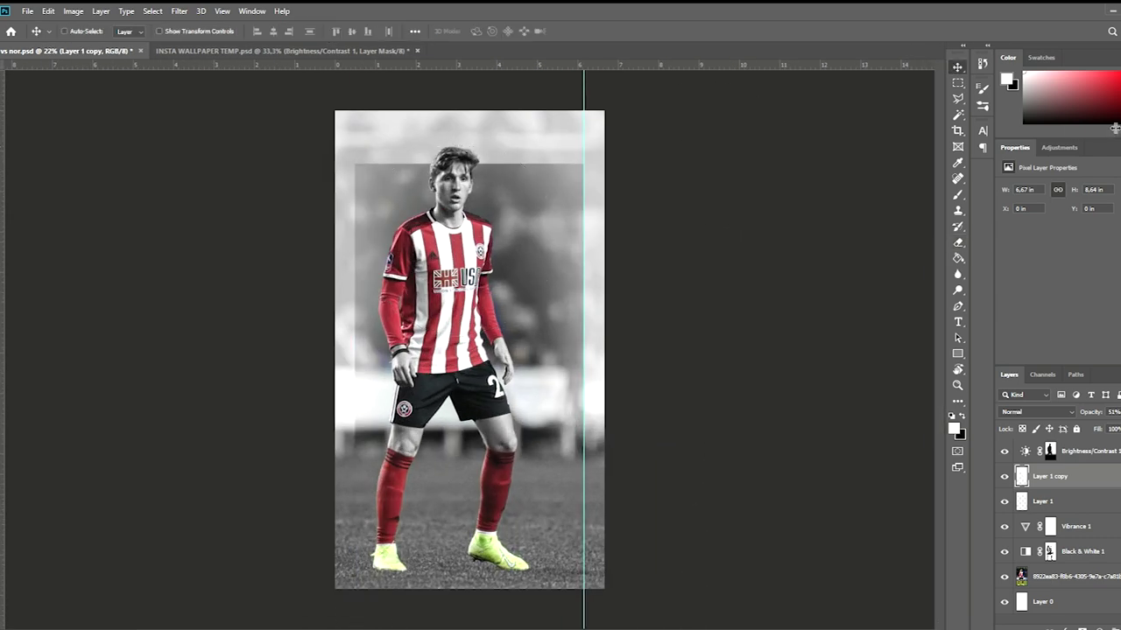
scroll(440, 325, "up", 2)
scroll(439, 326, "down", 1)
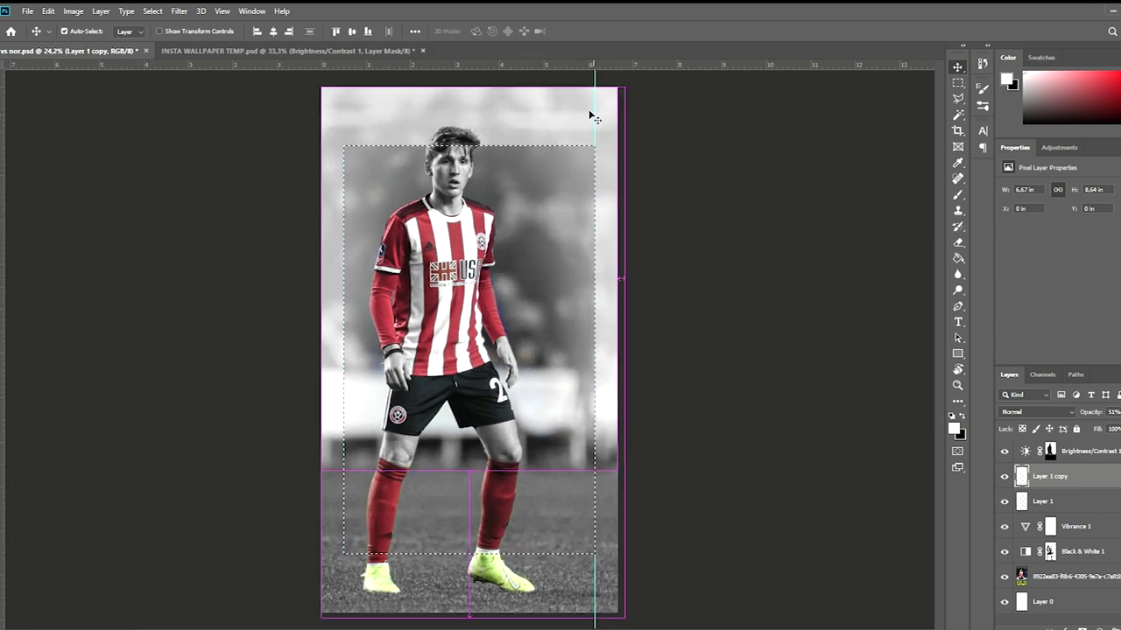
left_click(1086, 451)
left_click(1048, 477)
key("ctrl+d")
scroll(458, 230, "down", 1)
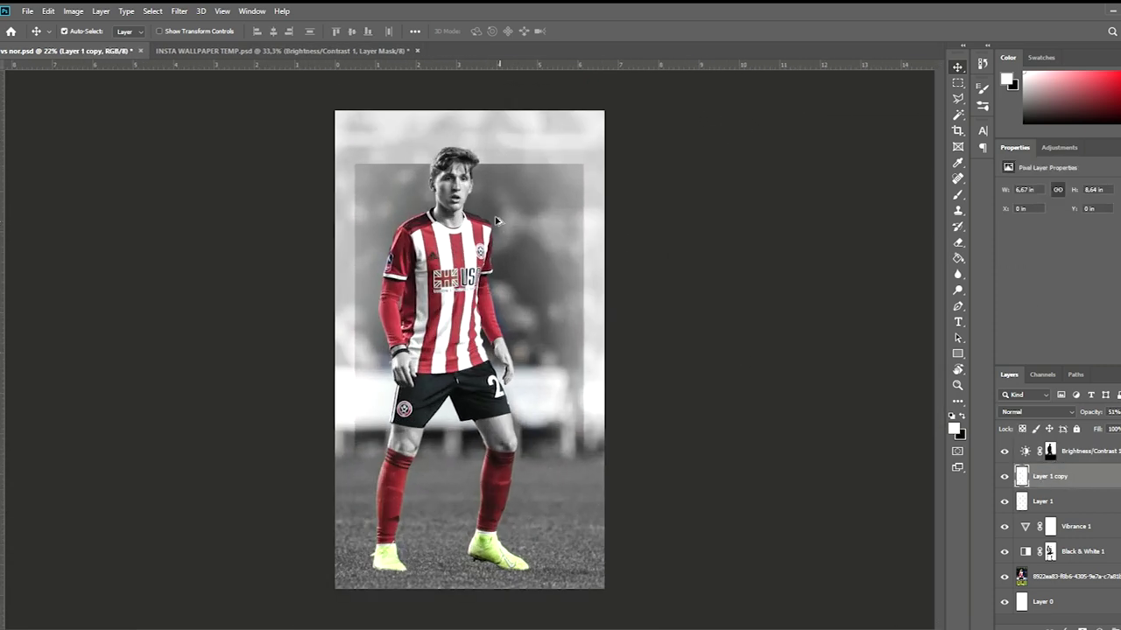
key("ctrl+h")
scroll(464, 258, "up", 1)
scroll(464, 258, "down", 1)
scroll(476, 355, "up", 1)
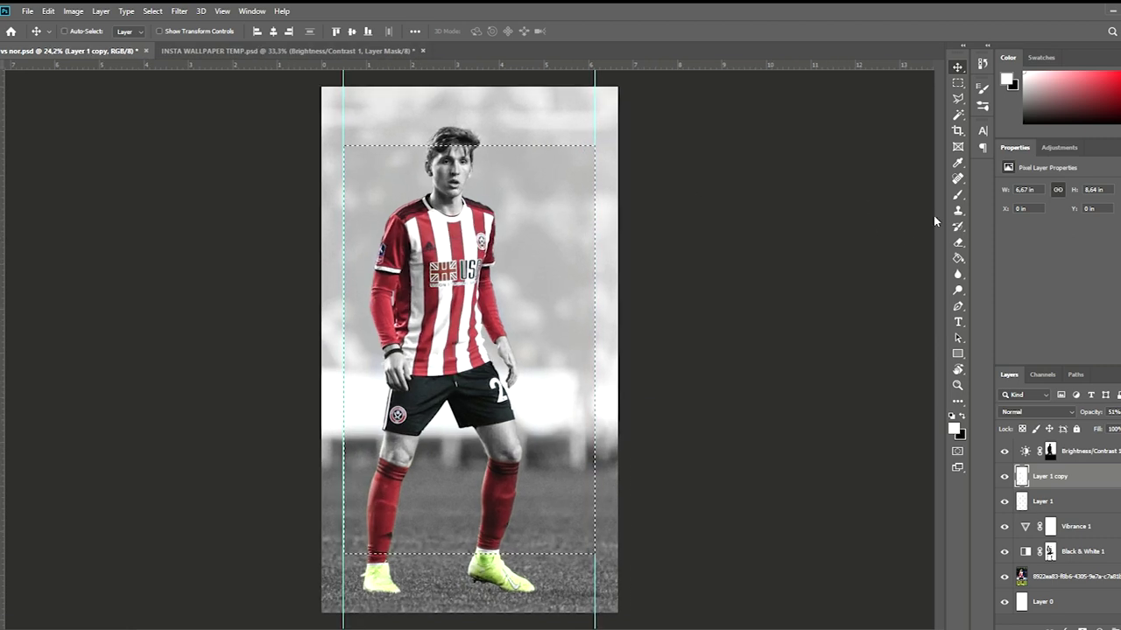
Step: Switch back to the Eraser and make it much larger
key("e")
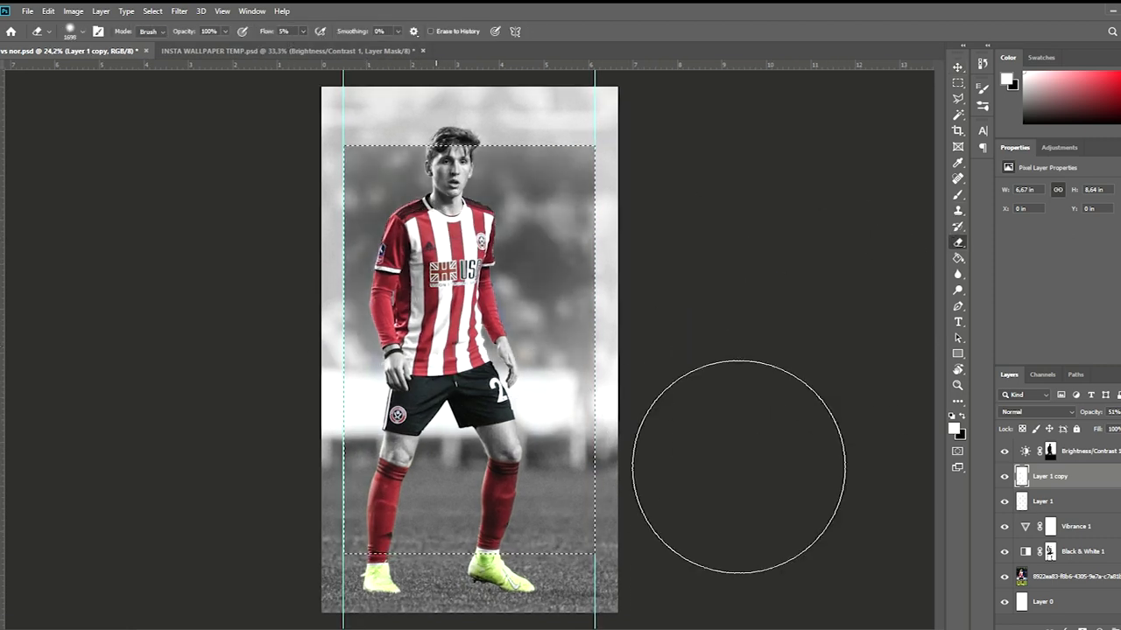
key("bracketright")
key("bracketright")
key("bracketright")
scroll(478, 296, "down", 2)
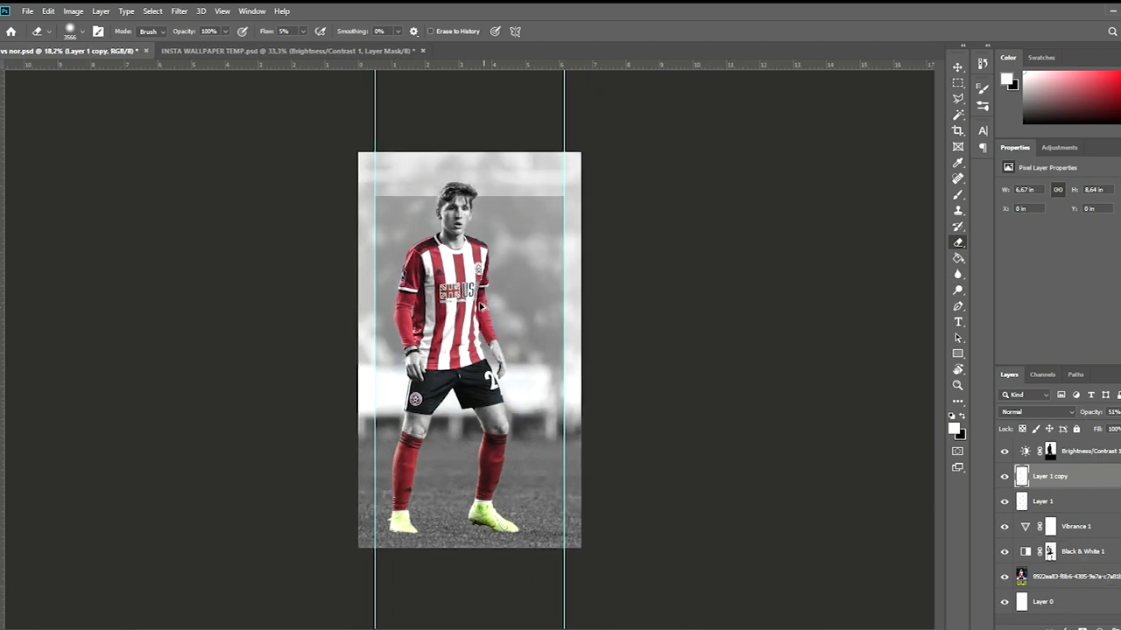
scroll(478, 296, "up", 3)
scroll(478, 296, "down", 1)
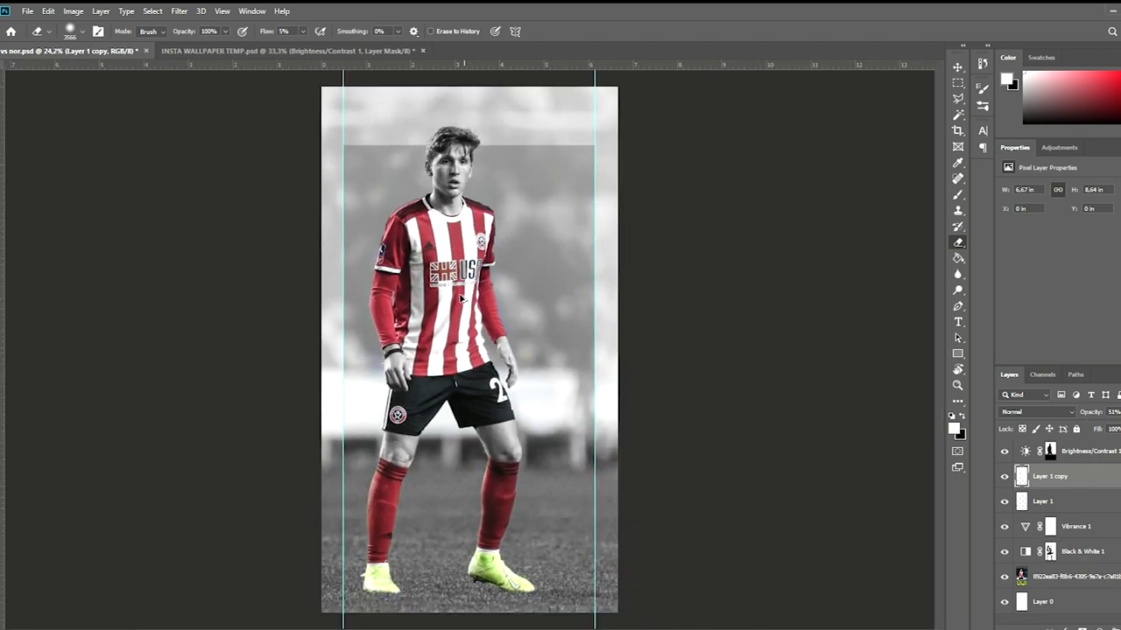
Step: Hide the guides and drag across the upper canvas with the Move tool
key("v")
left_click_drag(343, 129, 828, 128)
scroll(828, 128, "down", 1)
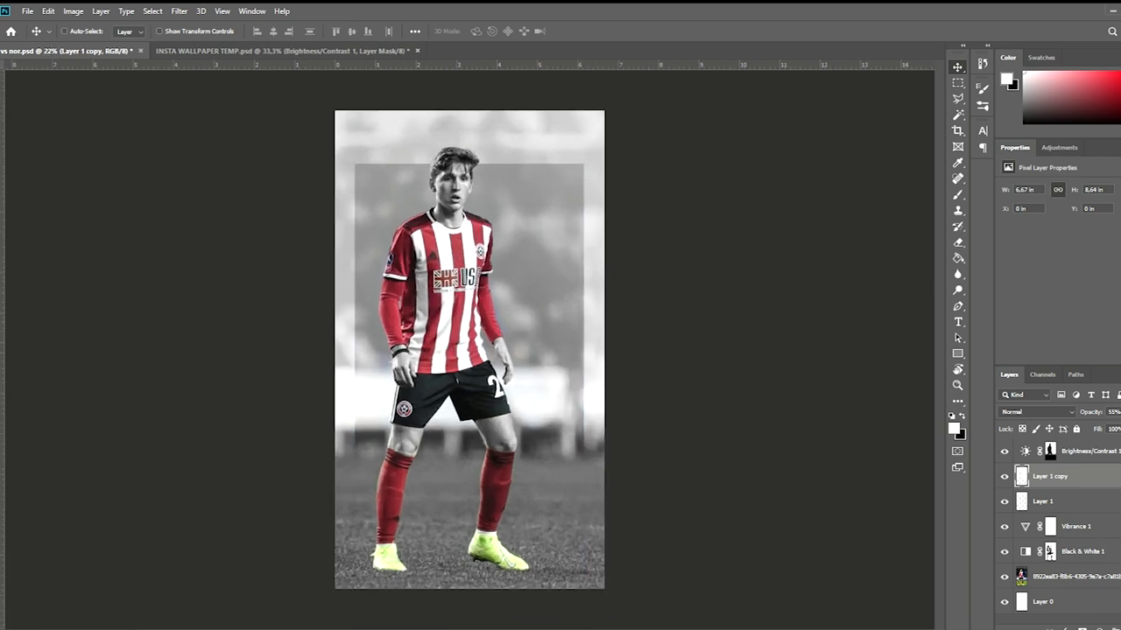
scroll(433, 180, "down", 1)
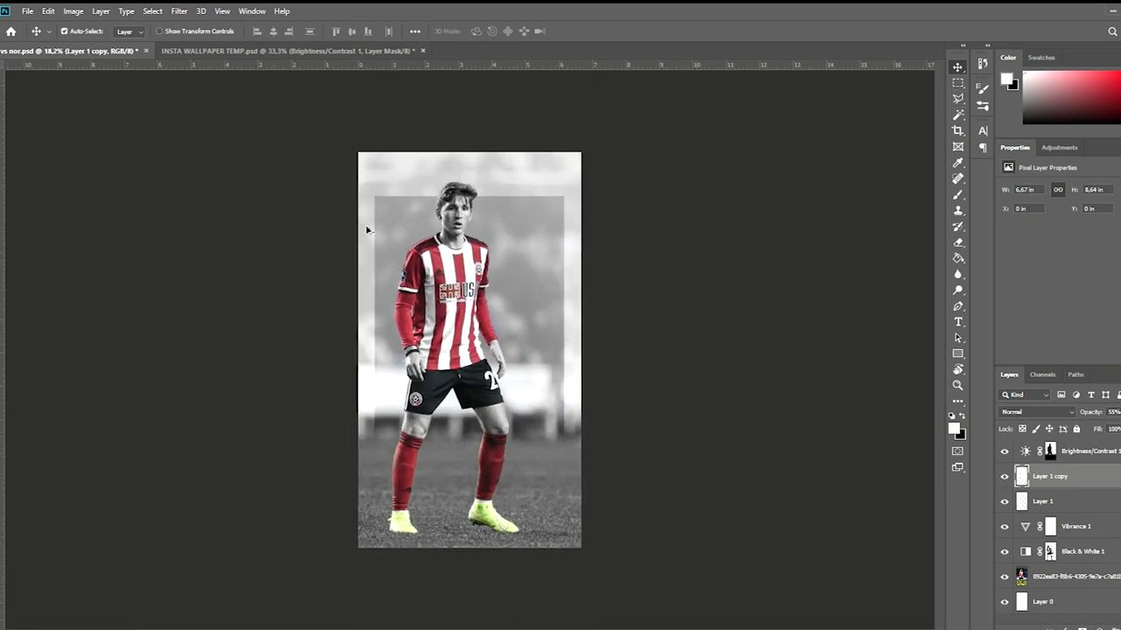
scroll(336, 409, "up", 2)
key("e")
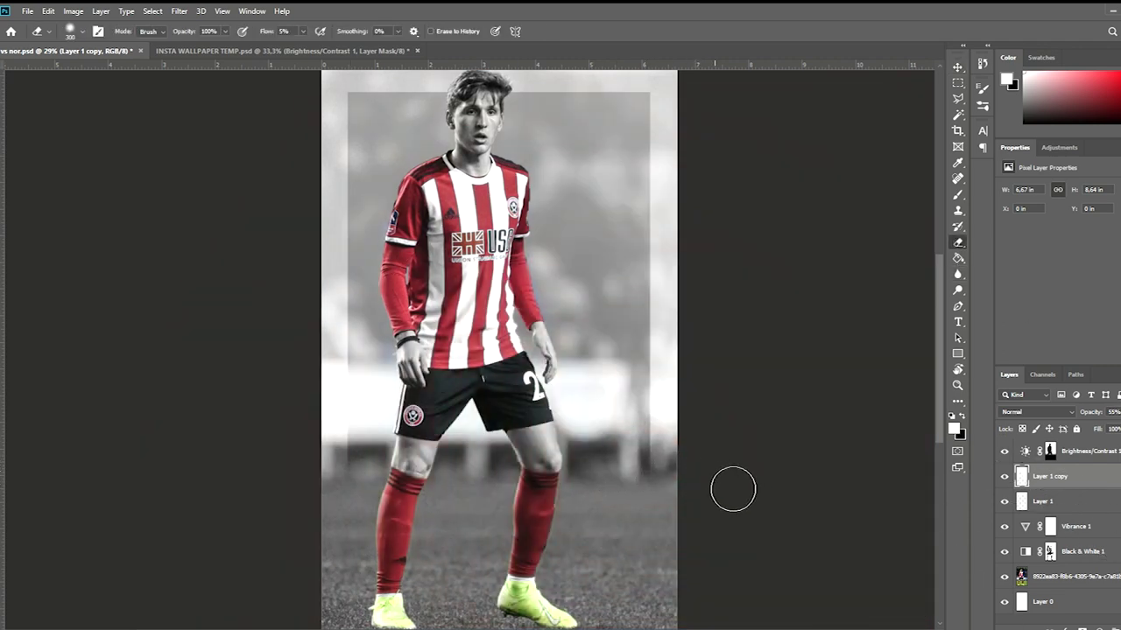
scroll(525, 481, "left", 2)
scroll(332, 437, "down", 1)
scroll(313, 393, "down", 1)
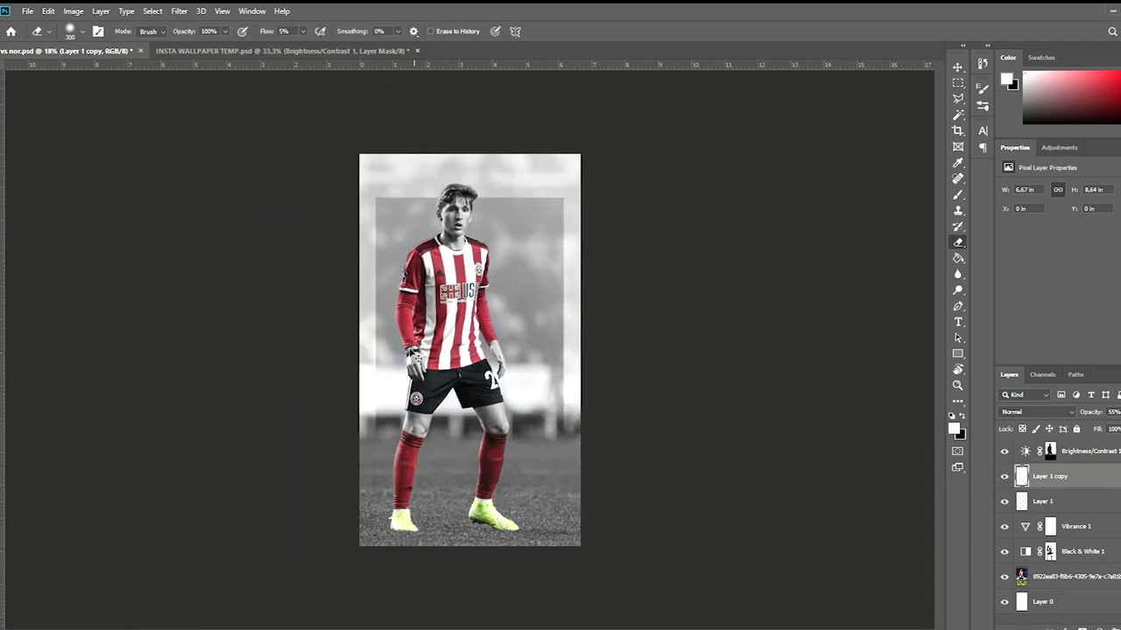
scroll(388, 304, "up", 1)
Step: Toggle Layer 1's visibility twice to compare the darker inset panel
key("v")
scroll(538, 155, "up", 2)
scroll(462, 164, "down", 2)
scroll(461, 165, "up", 1)
left_click(1004, 500)
left_click(1004, 501)
left_click(1004, 501)
left_click(1004, 501)
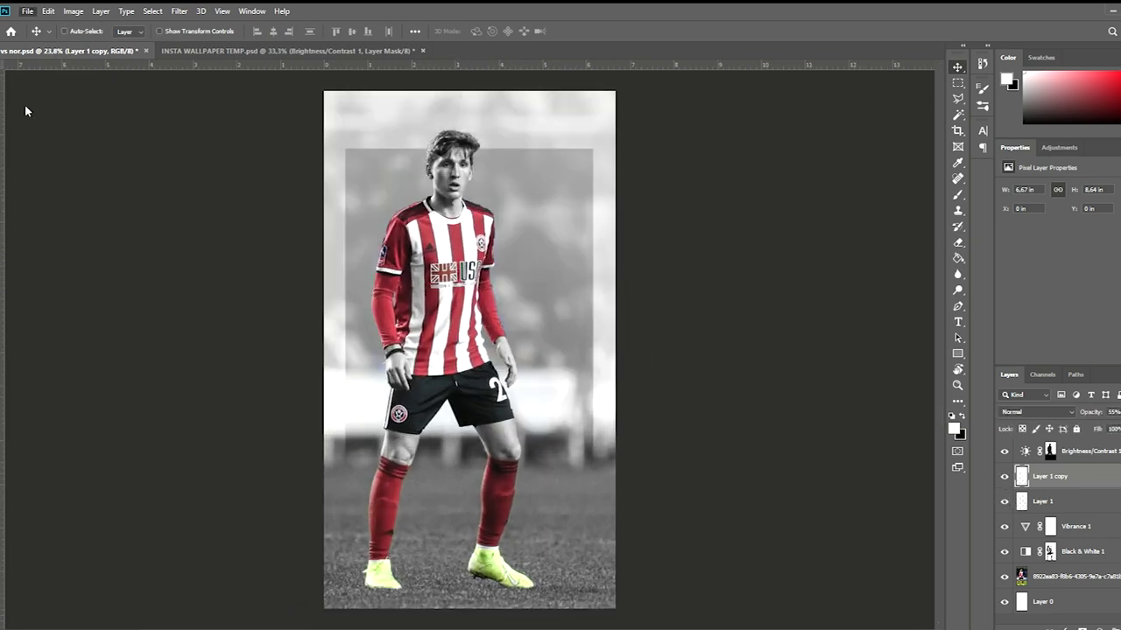
left_click(1050, 551)
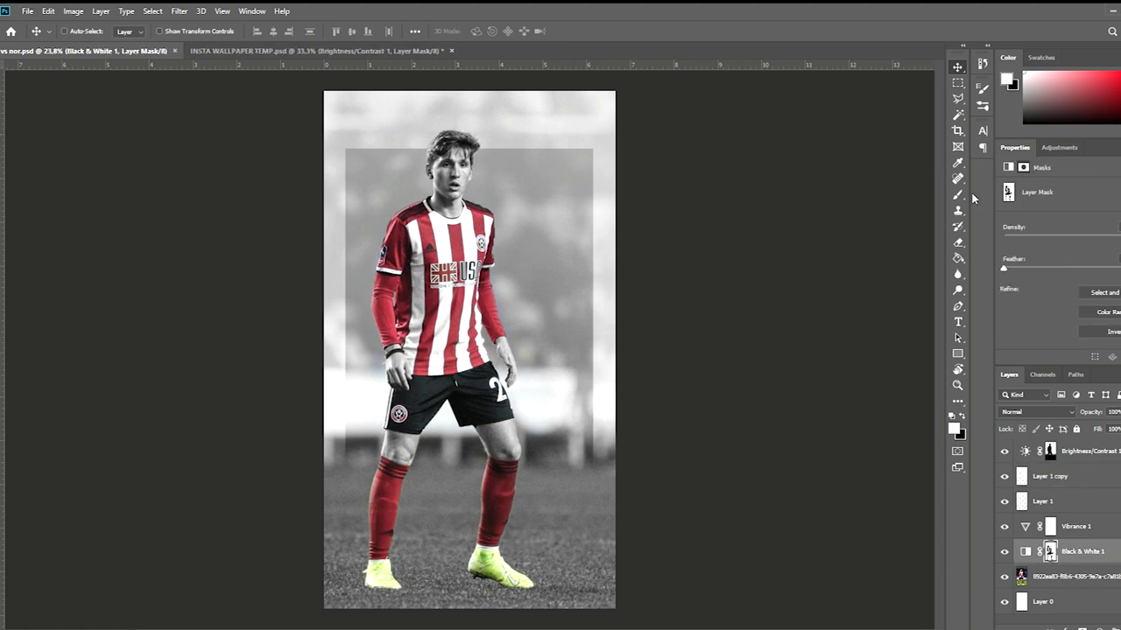
Step: Hide Layer 1 to inspect the edges around the player
key("b")
left_click(957, 242)
scroll(481, 204, "up", 5)
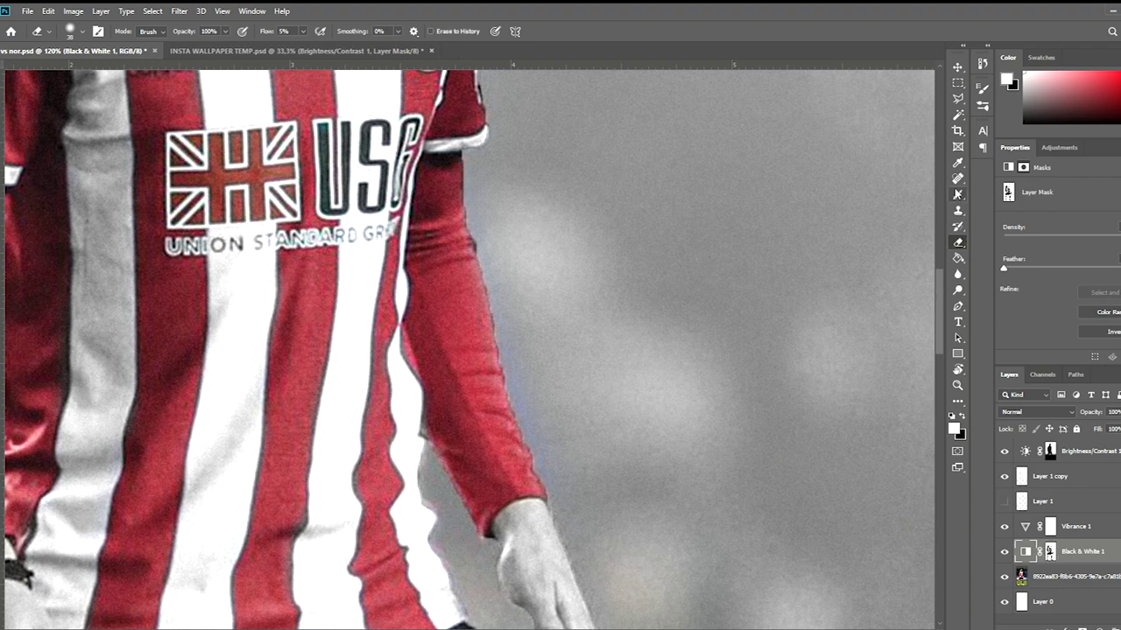
Step: Paint the Black & White mask beside the red sleeve with a smaller brush
key("b")
left_click(697, 358)
key("bracketleft")
key("bracketleft")
key("bracketleft")
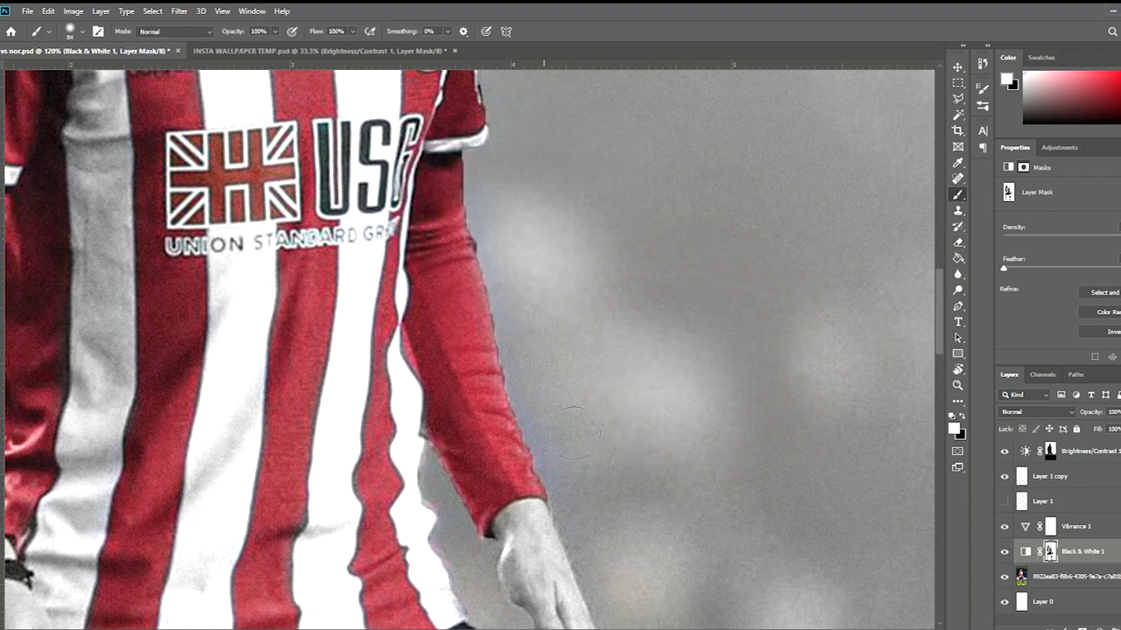
scroll(513, 217, "down", 5)
scroll(429, 473, "up", 3)
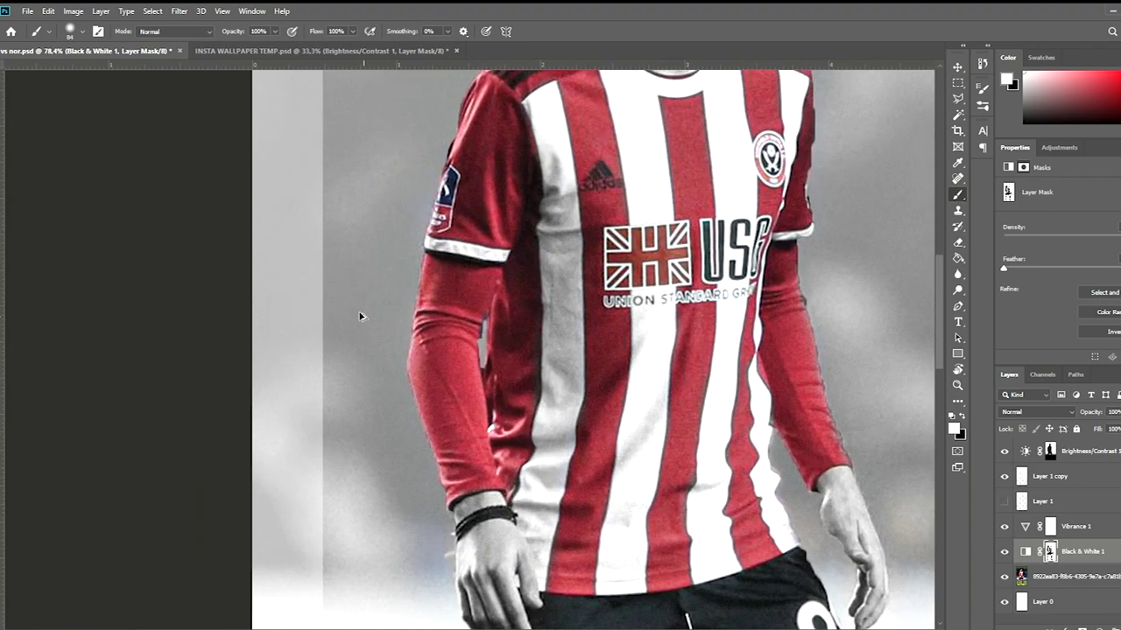
scroll(429, 473, "up", 3)
scroll(429, 473, "down", 2)
scroll(429, 473, "down", 2)
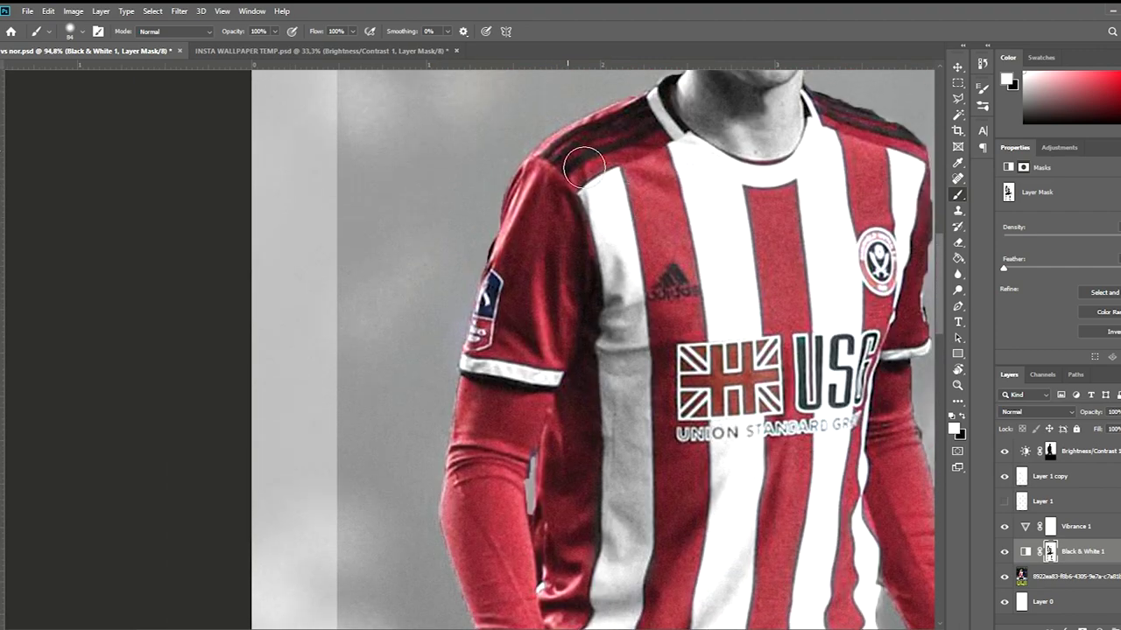
scroll(456, 315, "down", 2)
scroll(480, 163, "down", 1)
key("v")
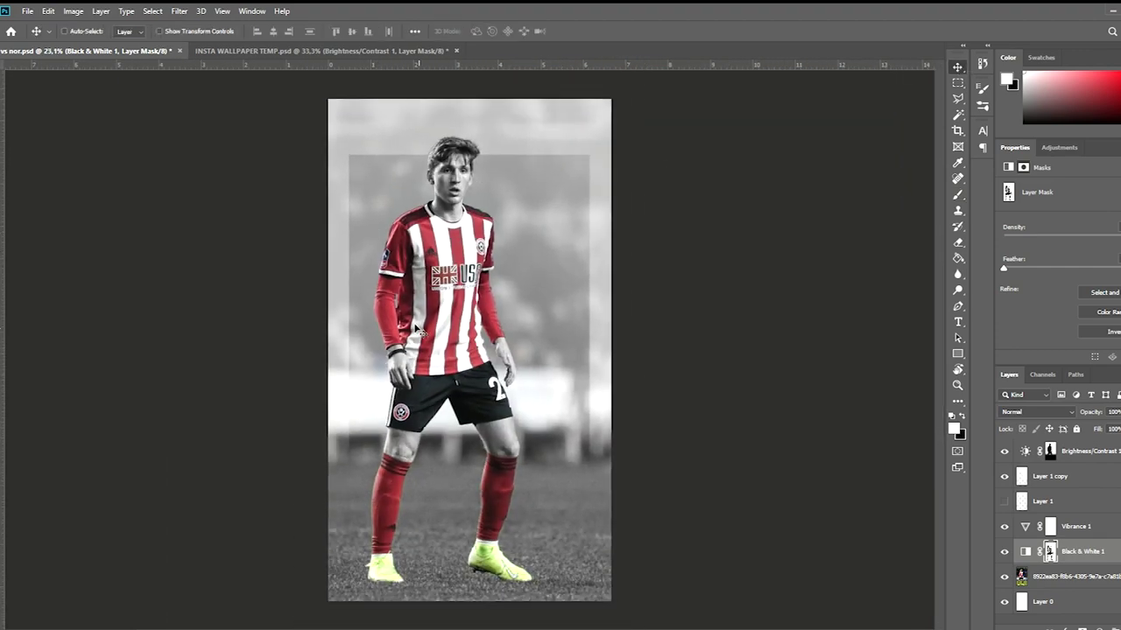
Step: Show and select Layer 1, then add a Levels adjustment lifting the output black
left_click(1006, 502)
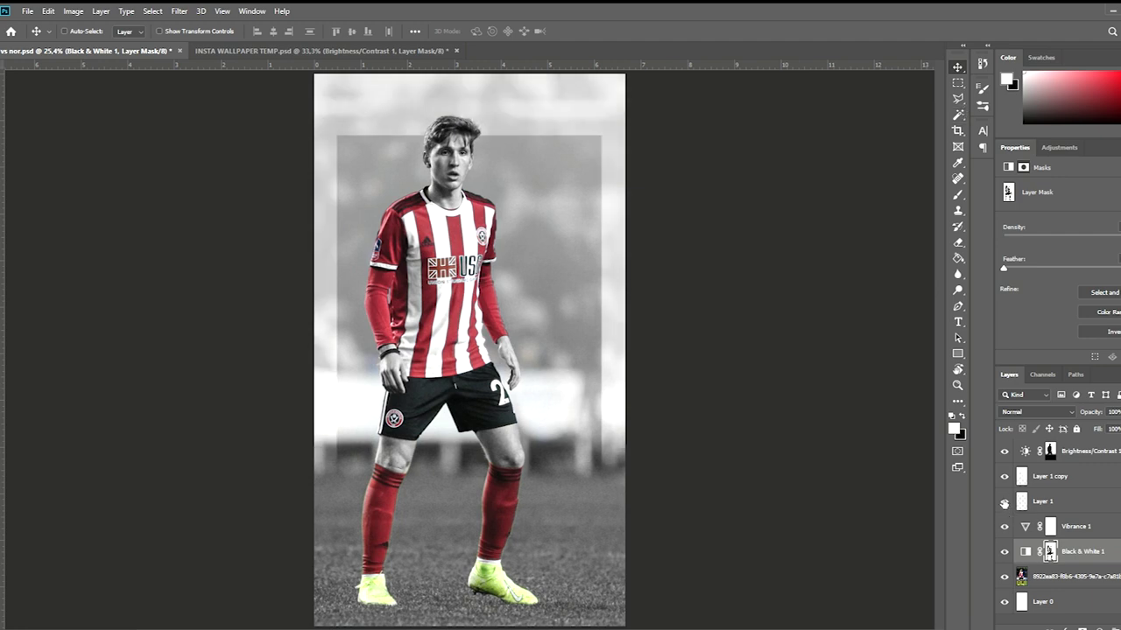
left_click(1050, 501)
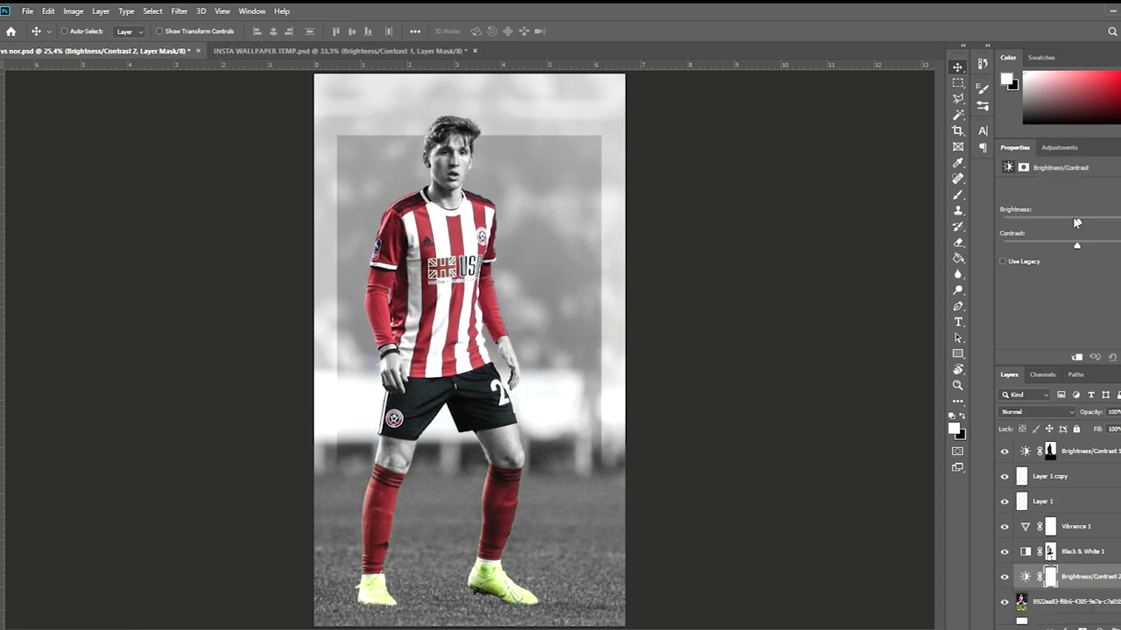
left_click_drag(1016, 305, 1021, 306)
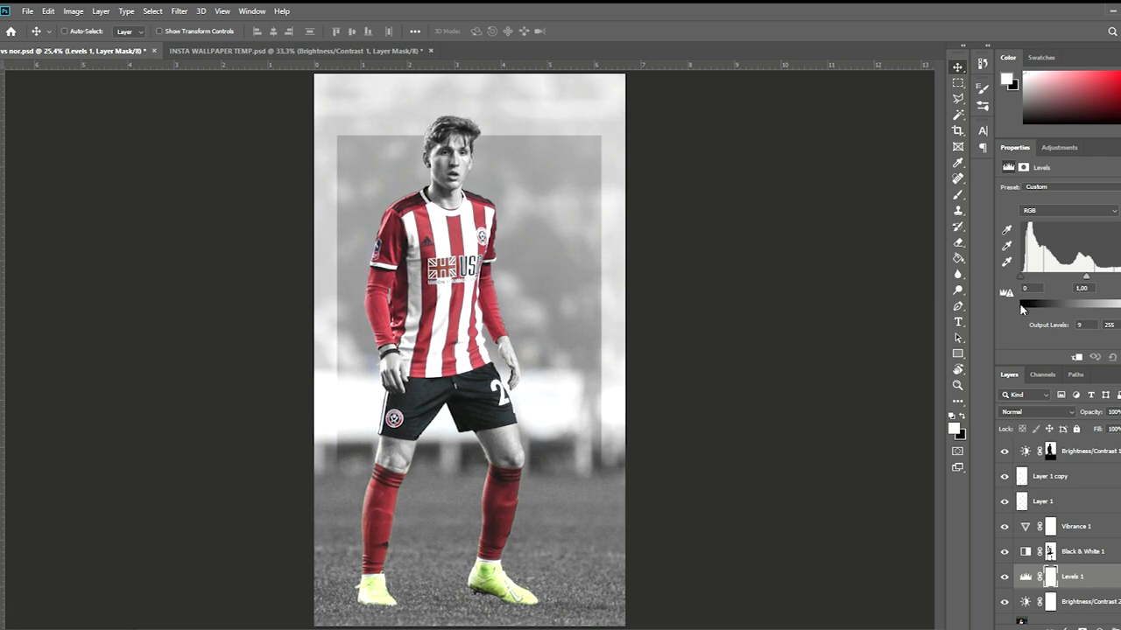
key("ctrl+minus")
key("ctrl+0")
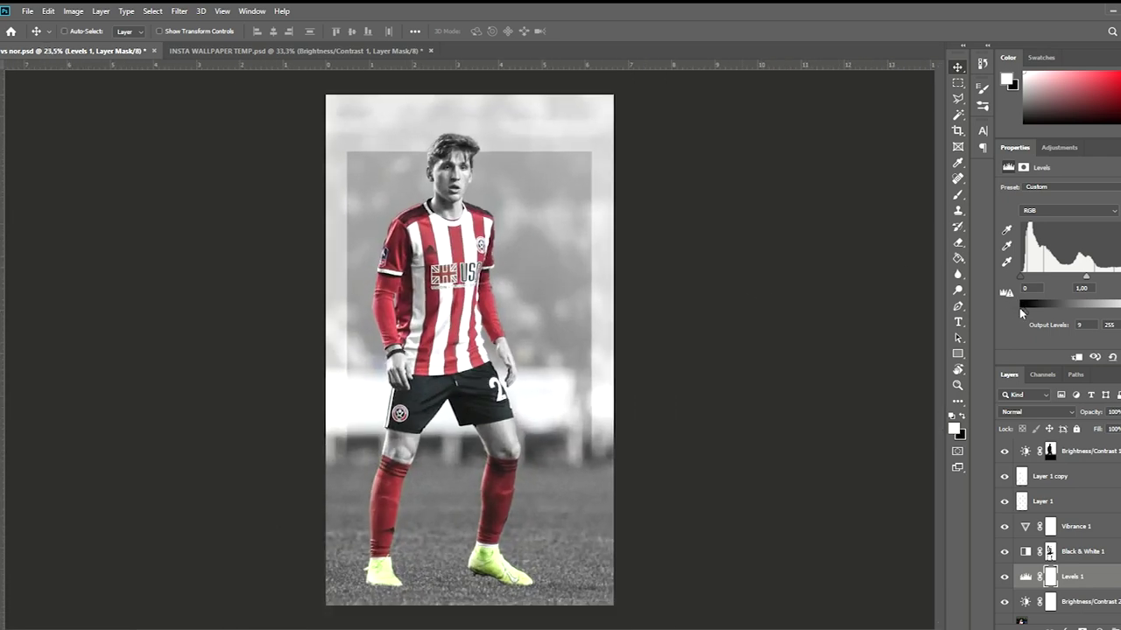
Step: Add a Curves adjustment bent down to darken, at 22% opacity
left_click(1060, 147)
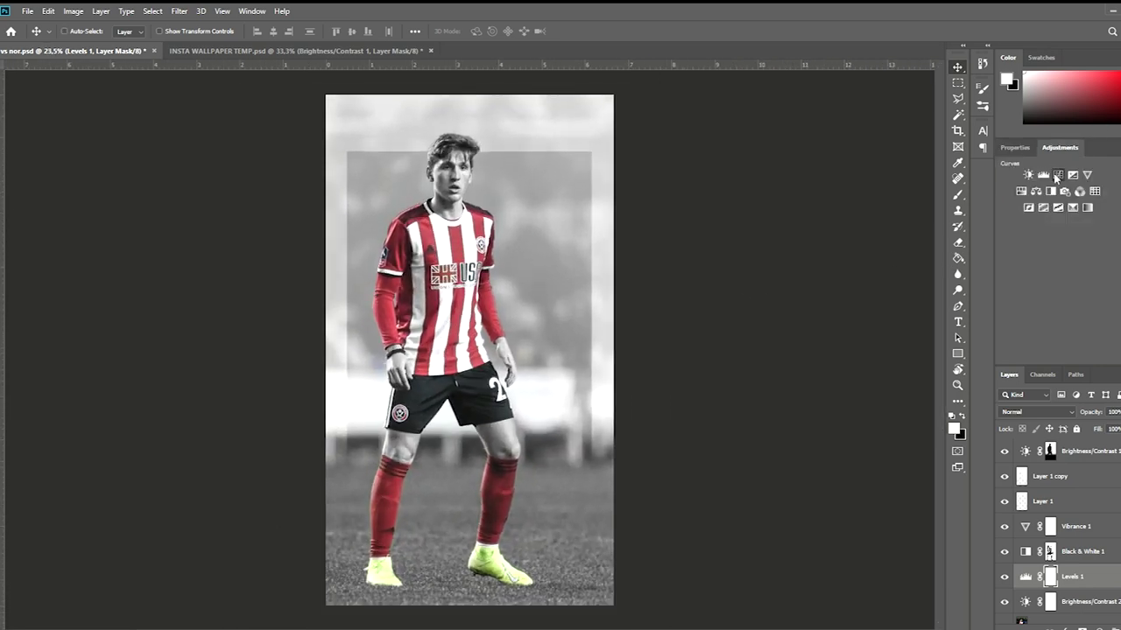
left_click(1056, 175)
mouse_move(1062, 296)
left_mouse_down()
mouse_move(1092, 285)
mouse_move(1055, 310)
left_mouse_up()
key("2")
key("2")
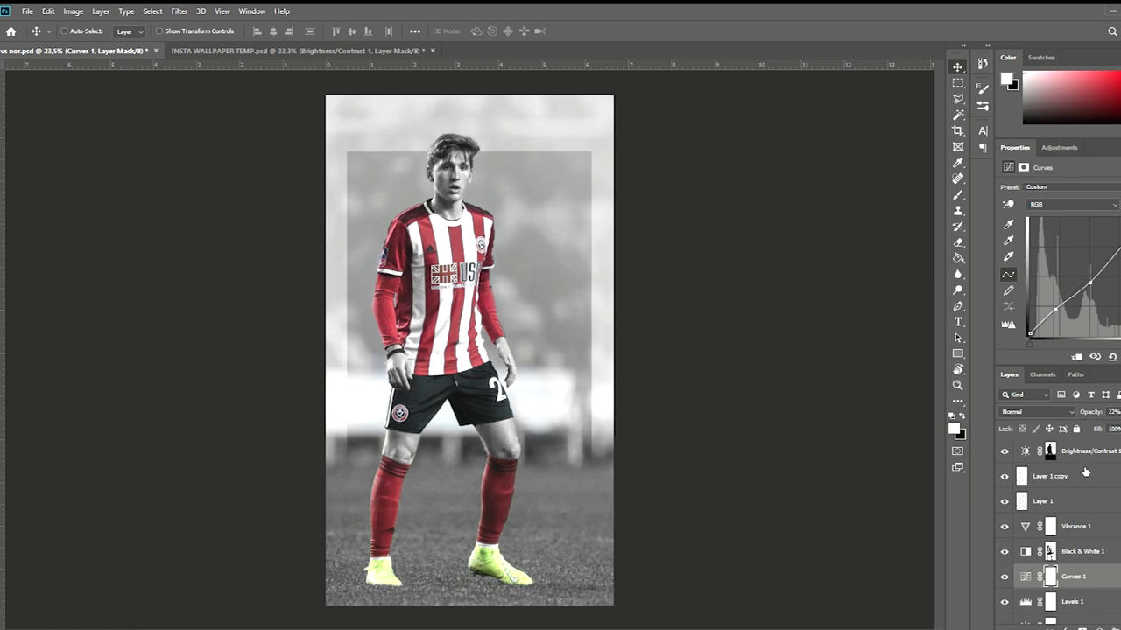
Step: Group the Black & White, Vibrance, Levels and Curves layers into Group 1
scroll(502, 170, "up", 5)
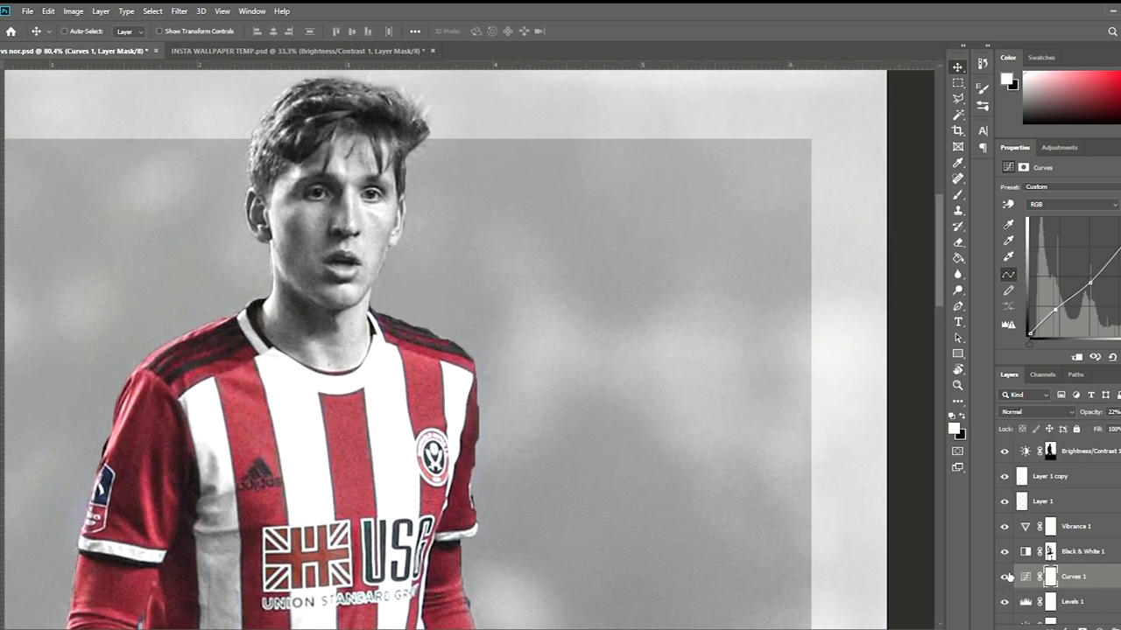
scroll(446, 270, "down", 2)
scroll(438, 284, "down", 2)
scroll(429, 296, "down", 1)
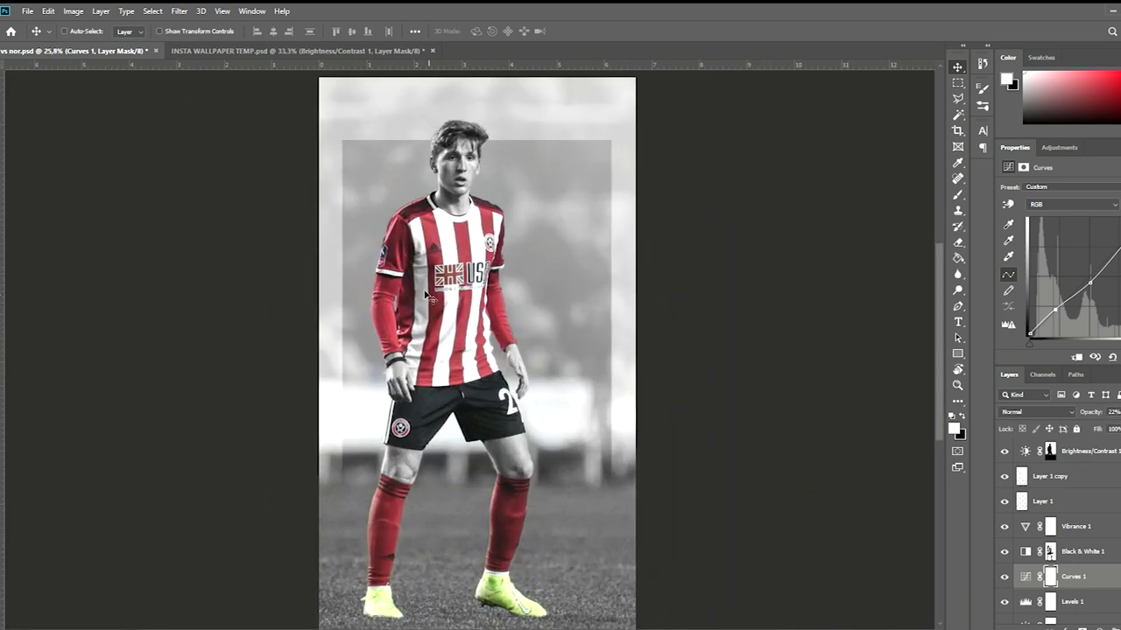
scroll(429, 296, "down", 1)
scroll(1085, 560, "down", 2)
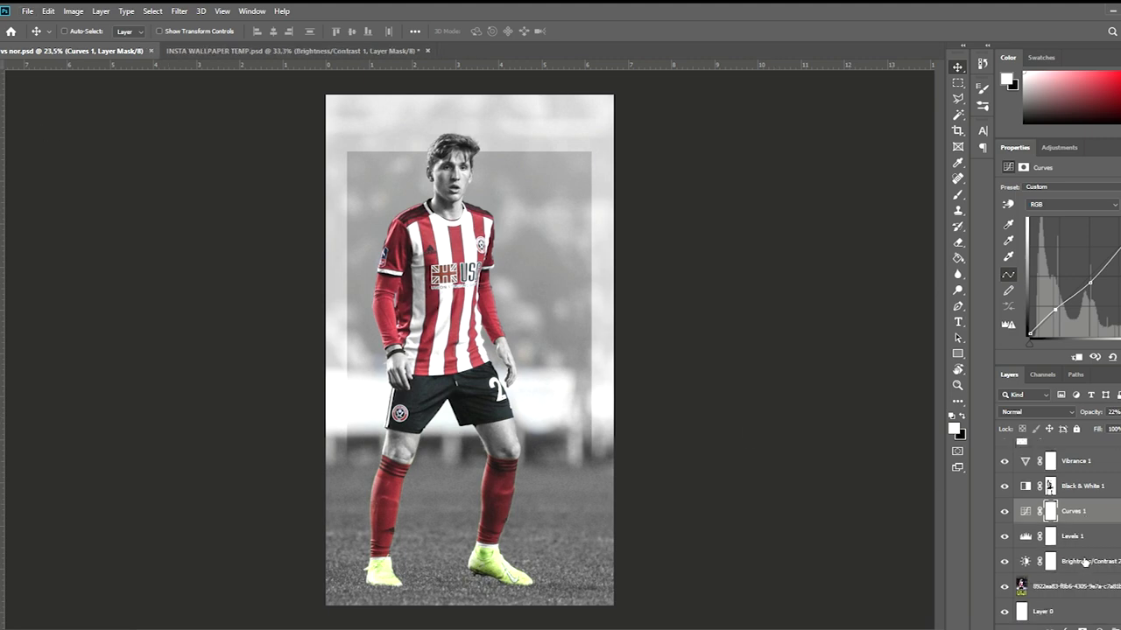
left_click(1086, 574)
left_click(1076, 476, "shift")
key("ctrl+g")
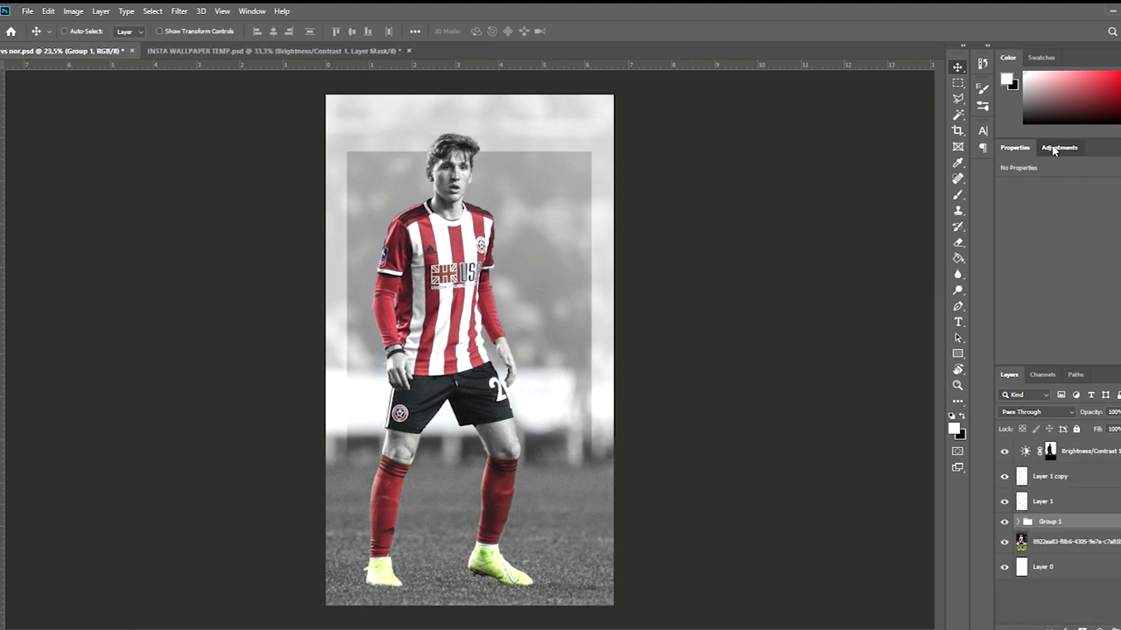
Step: Duplicate Layer 1 copy to create Layer 1 copy 2
left_click(1053, 149)
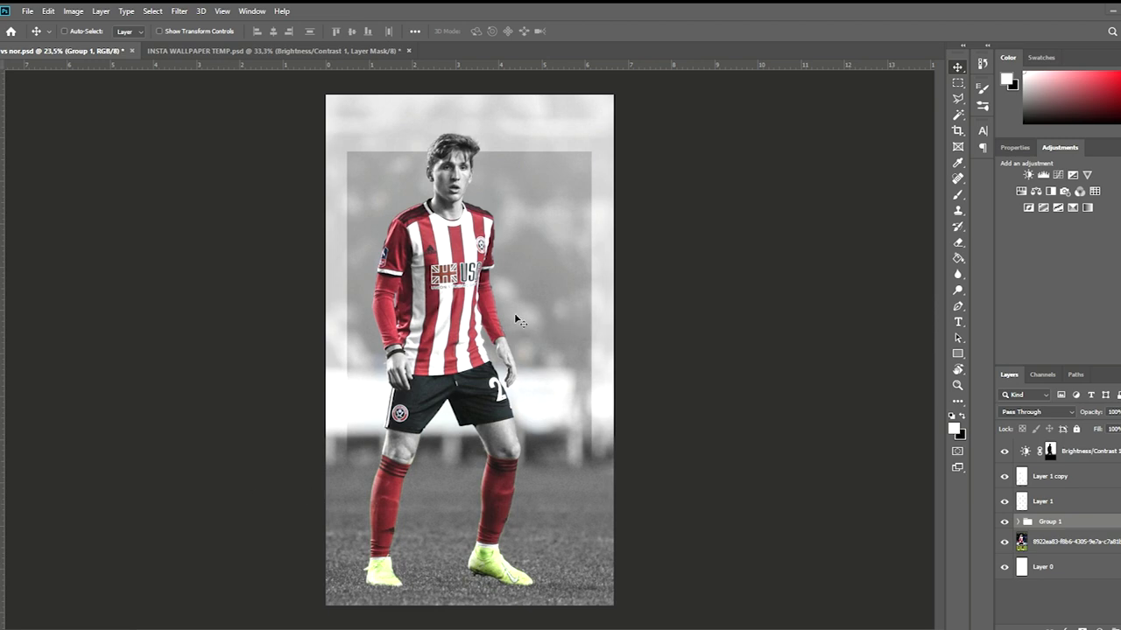
left_click(1040, 476)
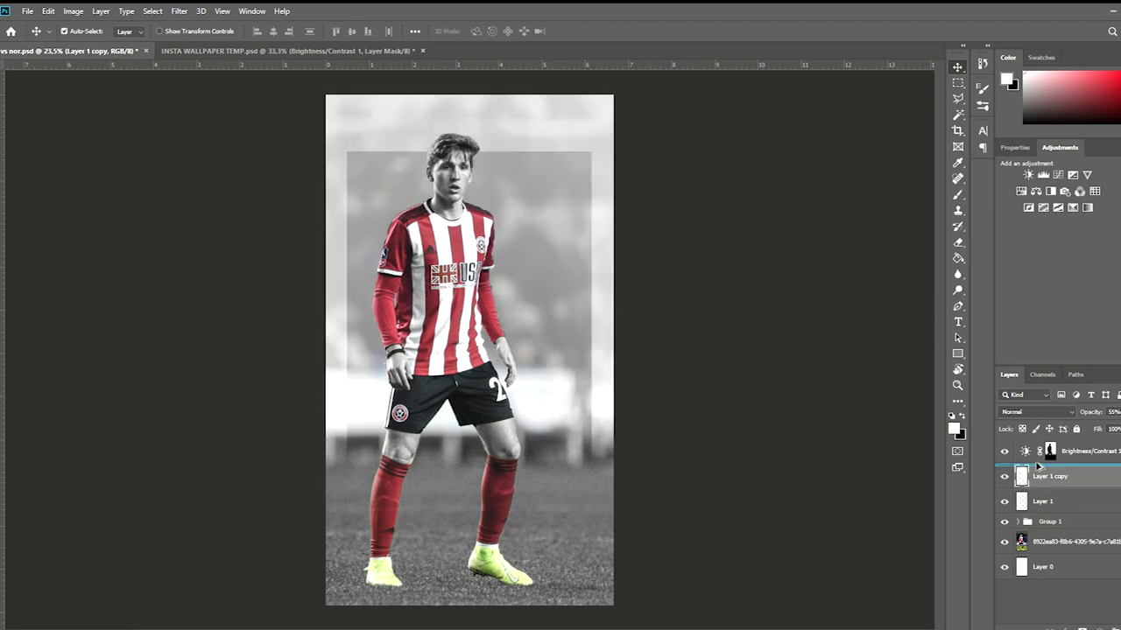
key("ctrl+j")
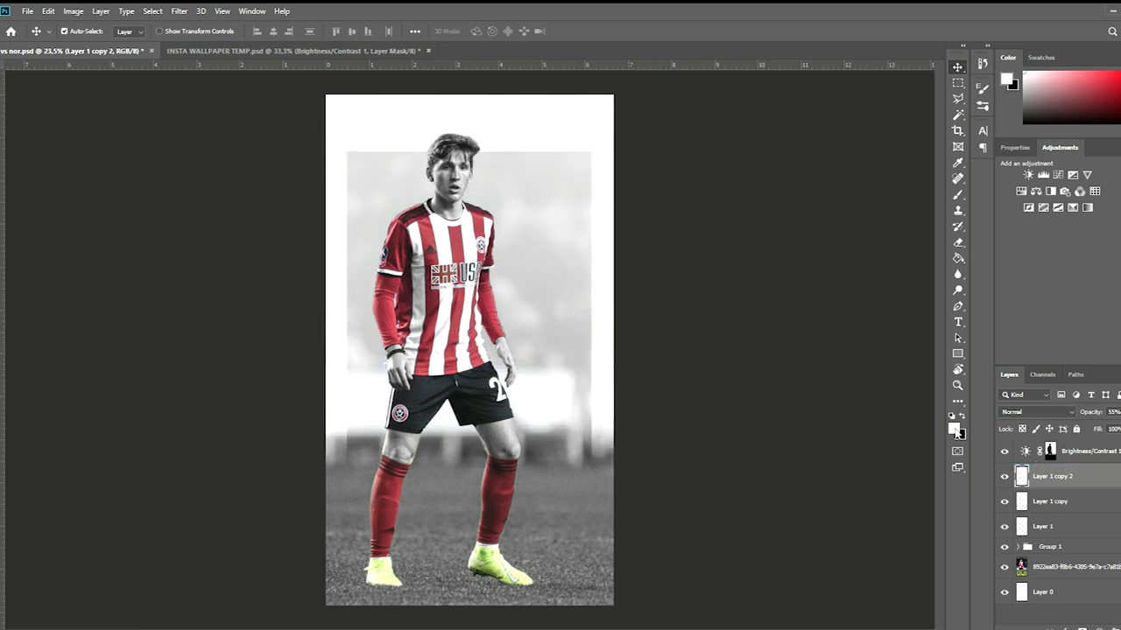
Step: Magic-wand the field, invert the selection, and clear the duplicate's white from the upper backdrop
left_click(958, 115)
left_click(525, 534)
key("ctrl+shift+i")
key("Delete")
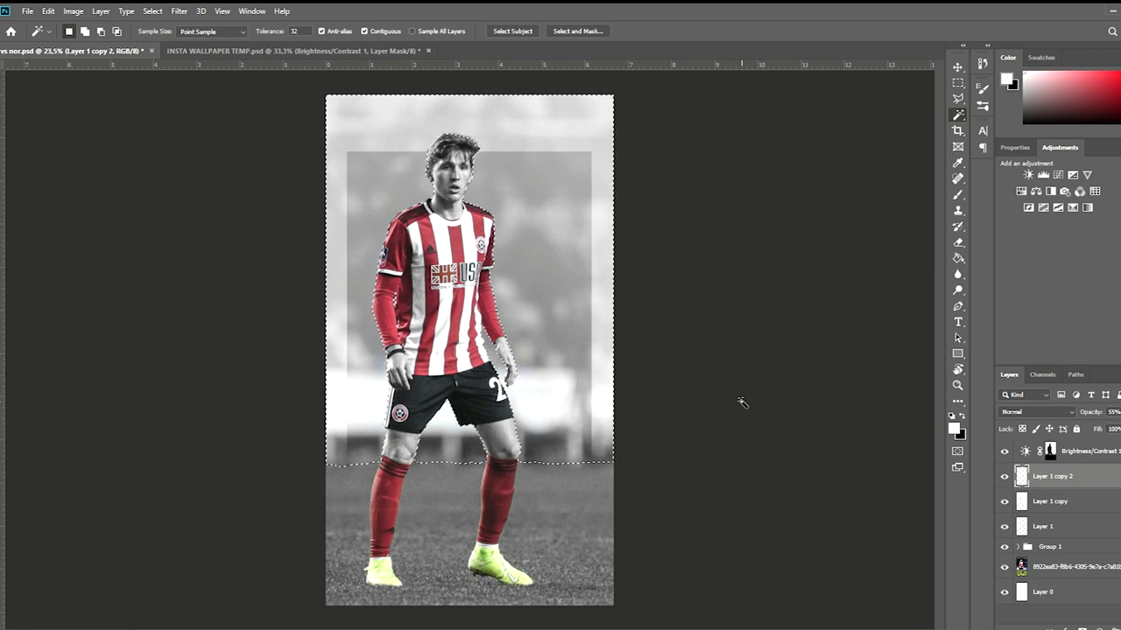
scroll(418, 140, "up", 4)
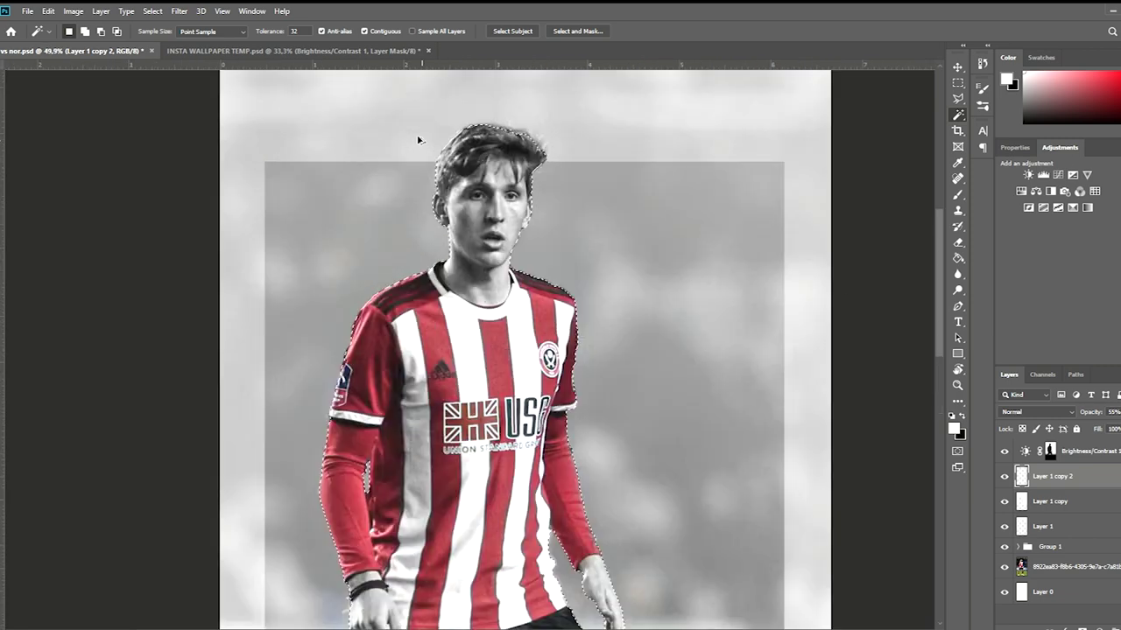
scroll(418, 140, "up", 2)
left_click(596, 32)
Step: Feather the selection, then paint soft white beside the shoulder and over the hair
left_click_drag(1025, 377, 1028, 378)
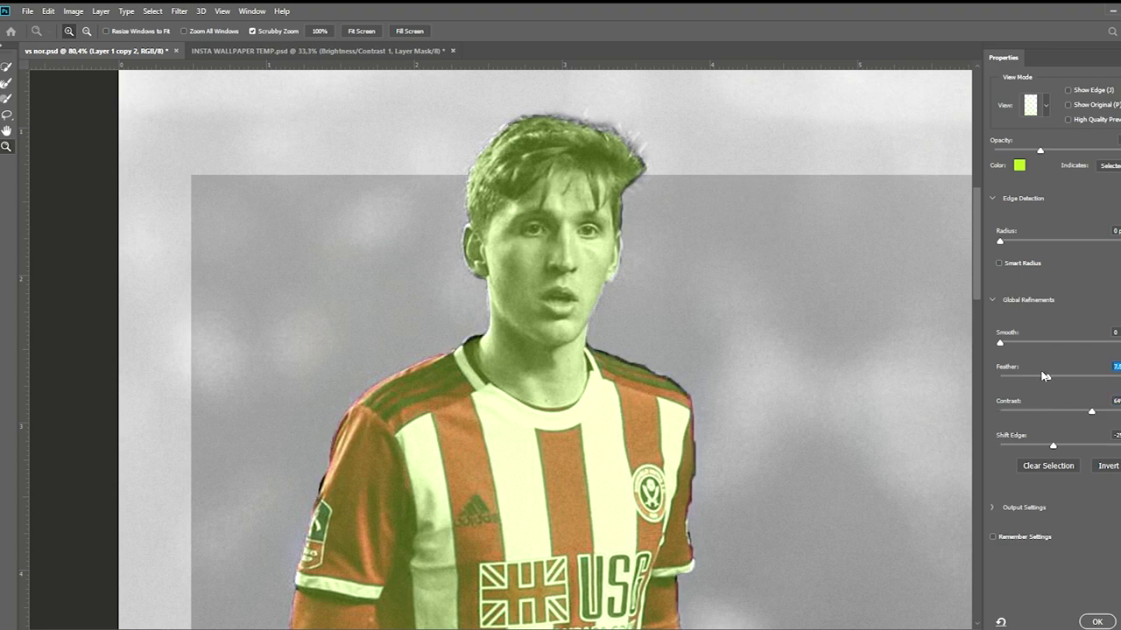
left_click(1097, 620)
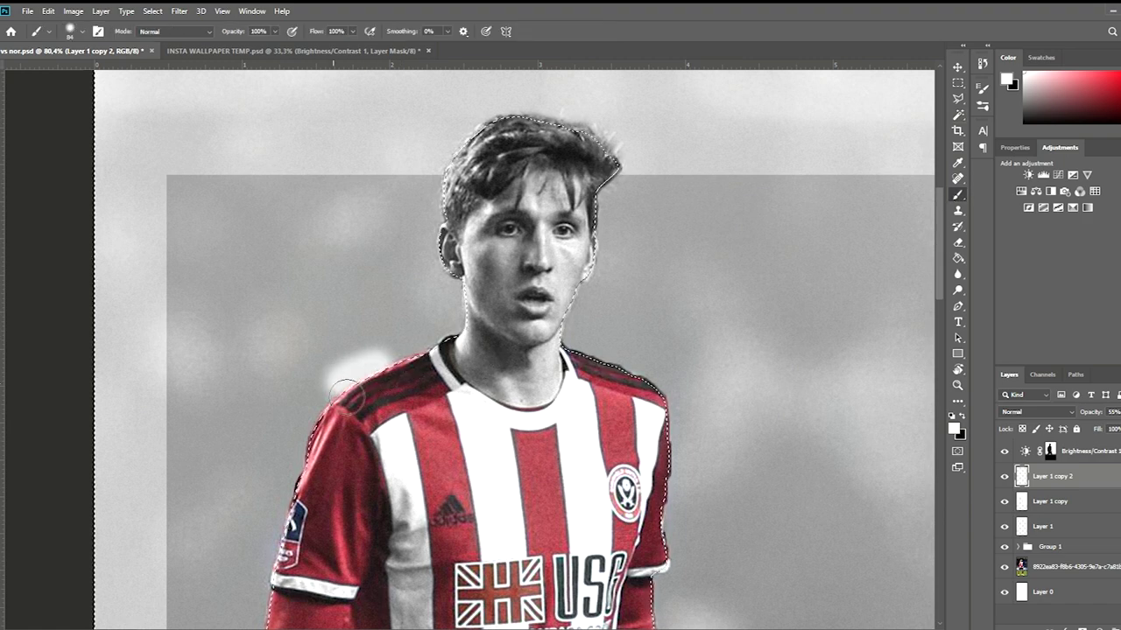
left_click_drag(448, 363, 564, 362)
mouse_move(408, 477)
left_mouse_down()
mouse_move(560, 328)
mouse_move(569, 311)
mouse_move(550, 232)
mouse_move(564, 160)
mouse_move(621, 109)
left_mouse_up()
scroll(376, 534, "down", 3)
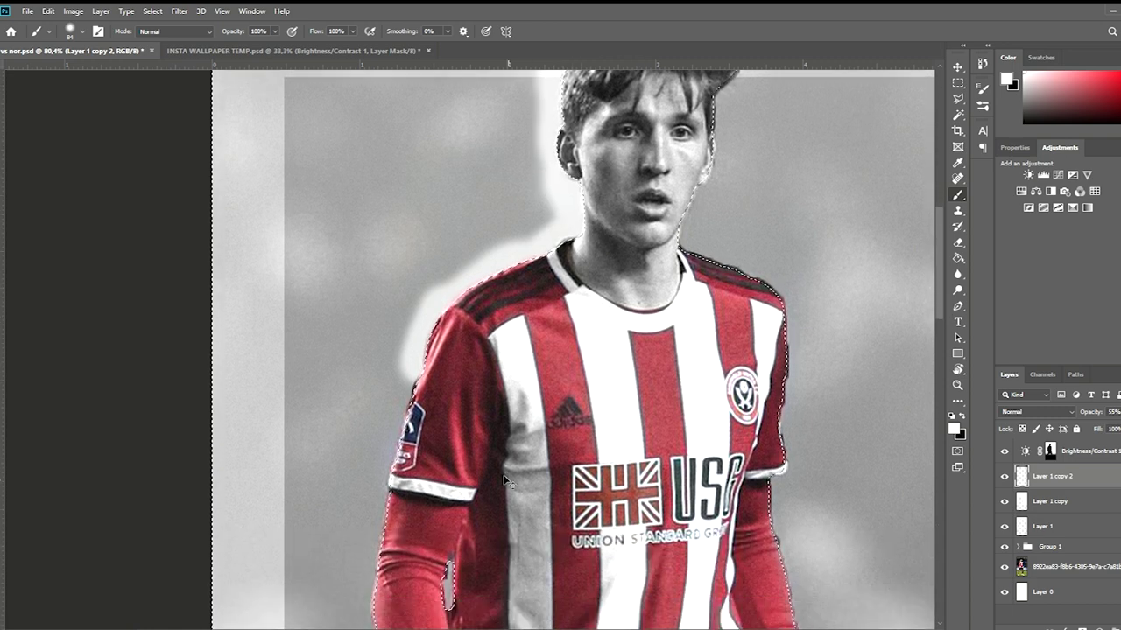
scroll(376, 534, "left", 2)
scroll(376, 534, "down", 3)
scroll(377, 534, "down", 1)
mouse_move(389, 490)
left_mouse_down()
mouse_move(447, 289)
mouse_move(490, 201)
left_mouse_up()
Step: Paint soft white along the backdrop beside the player's right arm
scroll(472, 297, "up", 1)
scroll(389, 464, "down", 1)
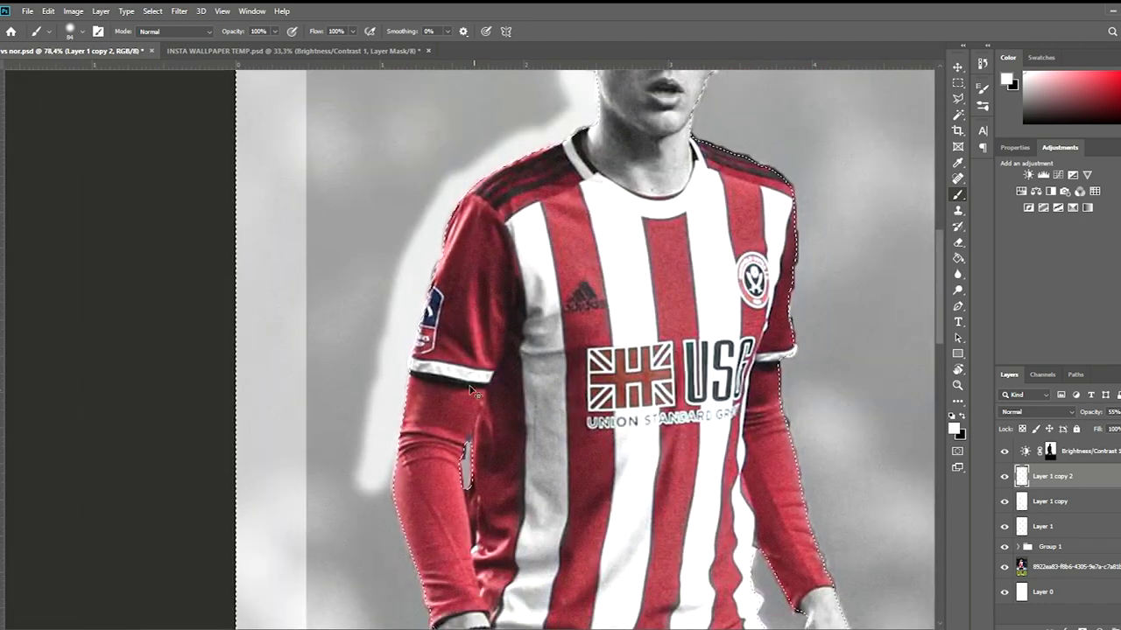
scroll(394, 473, "down", 2)
scroll(420, 508, "down", 1)
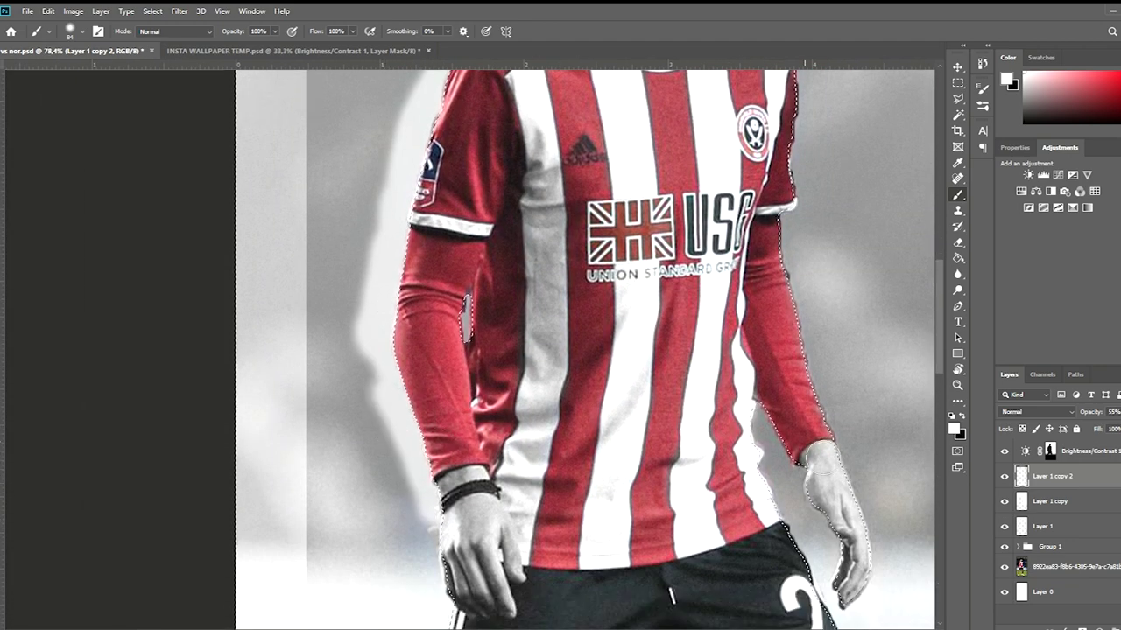
left_click_drag(845, 556, 823, 477)
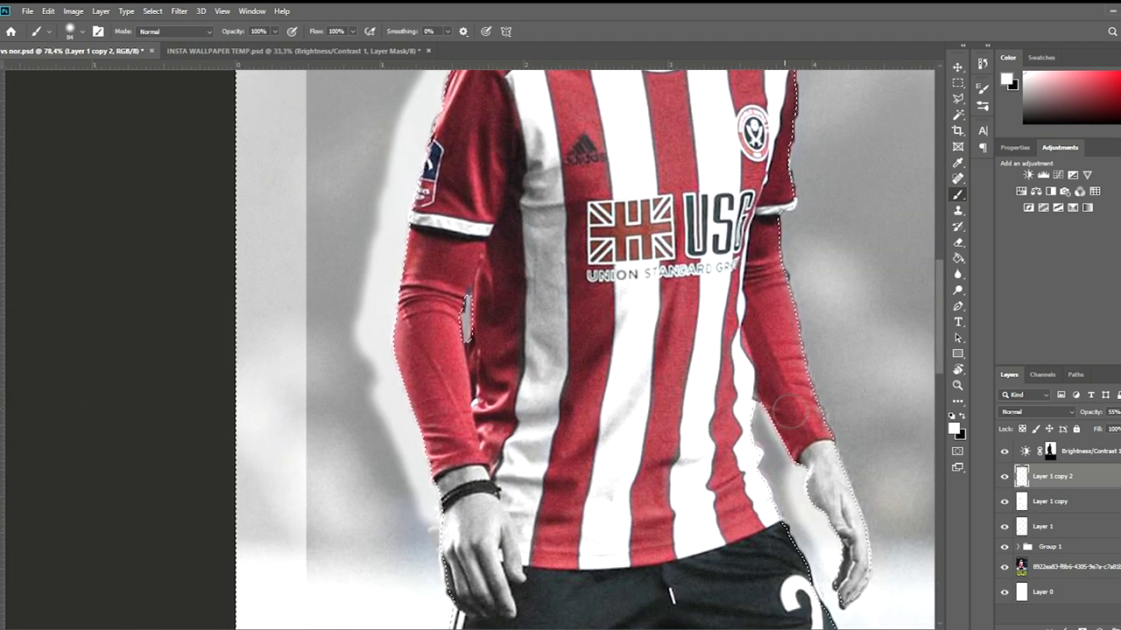
scroll(823, 477, "down", 3)
scroll(788, 412, "up", 3)
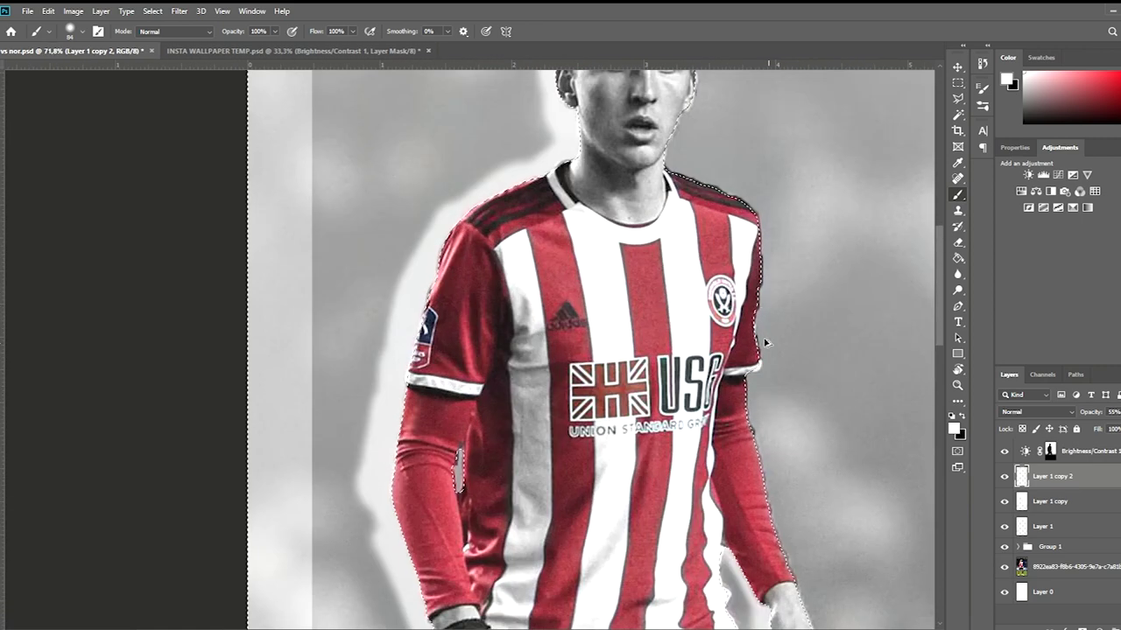
scroll(779, 385, "up", 1)
scroll(775, 378, "up", 1)
left_click_drag(775, 378, 772, 435)
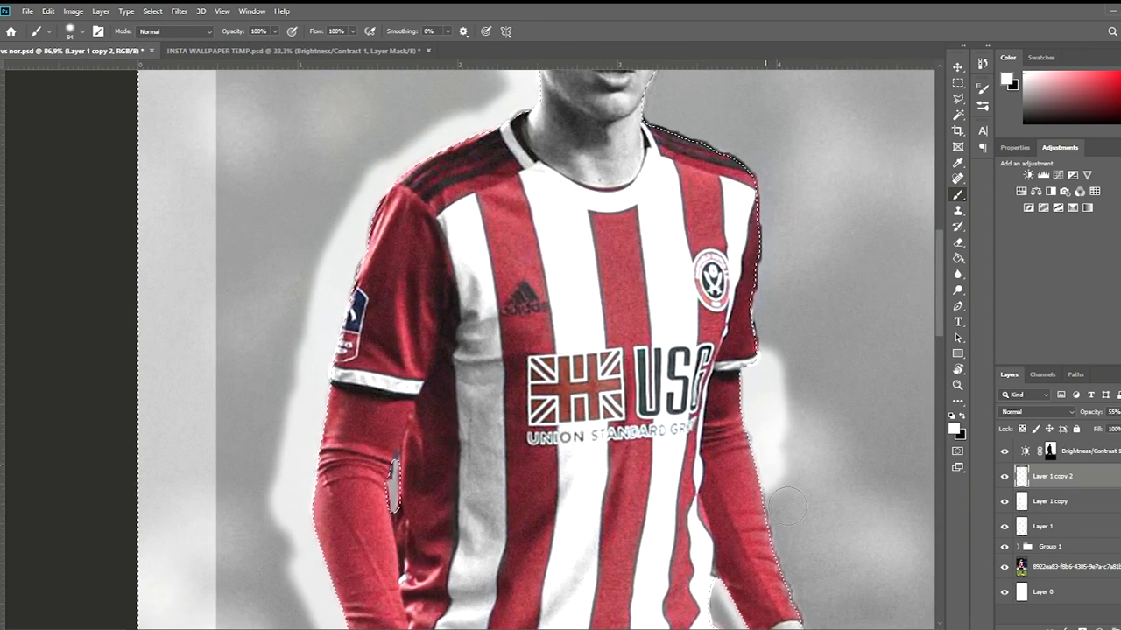
scroll(771, 435, "down", 2)
scroll(788, 455, "down", 2)
left_click_drag(806, 473, 782, 408)
scroll(783, 408, "down", 4)
scroll(427, 523, "down", 2)
scroll(490, 490, "down", 1)
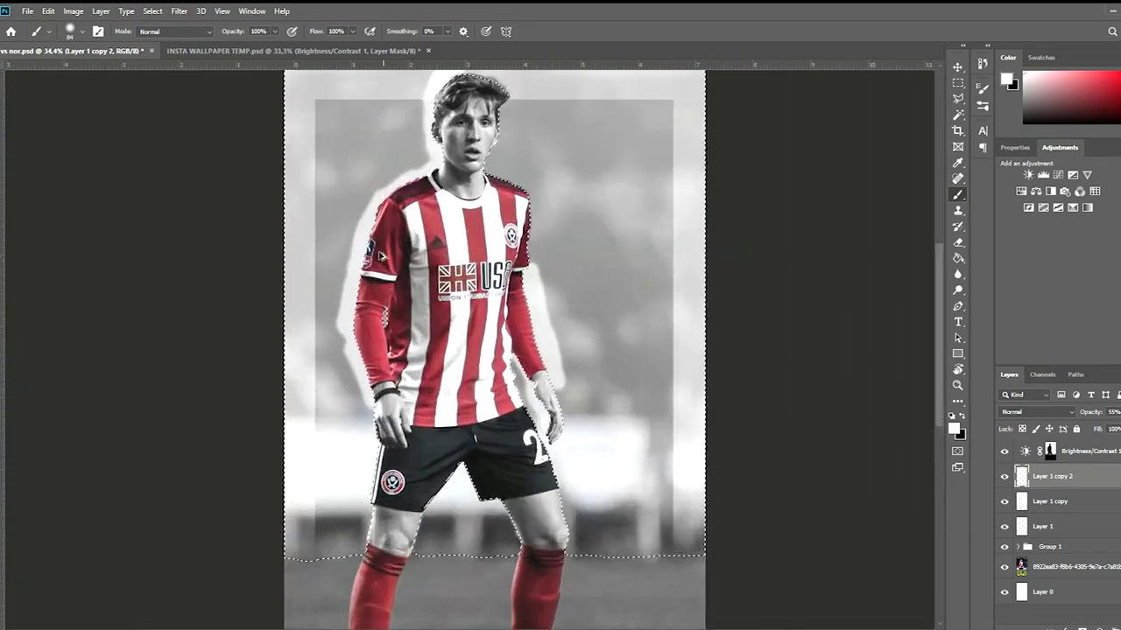
scroll(542, 455, "up", 2)
scroll(582, 426, "up", 2)
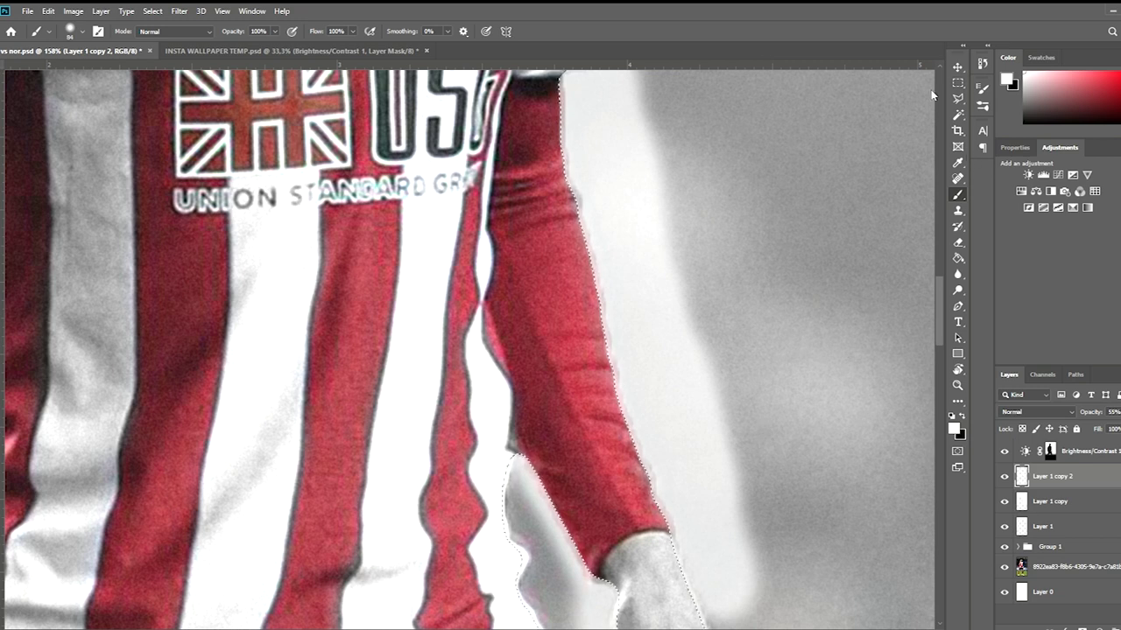
Step: Re-refine the selection in Select and Mask with more Feather and Contrast, and apply it
key("ctrl+alt+r")
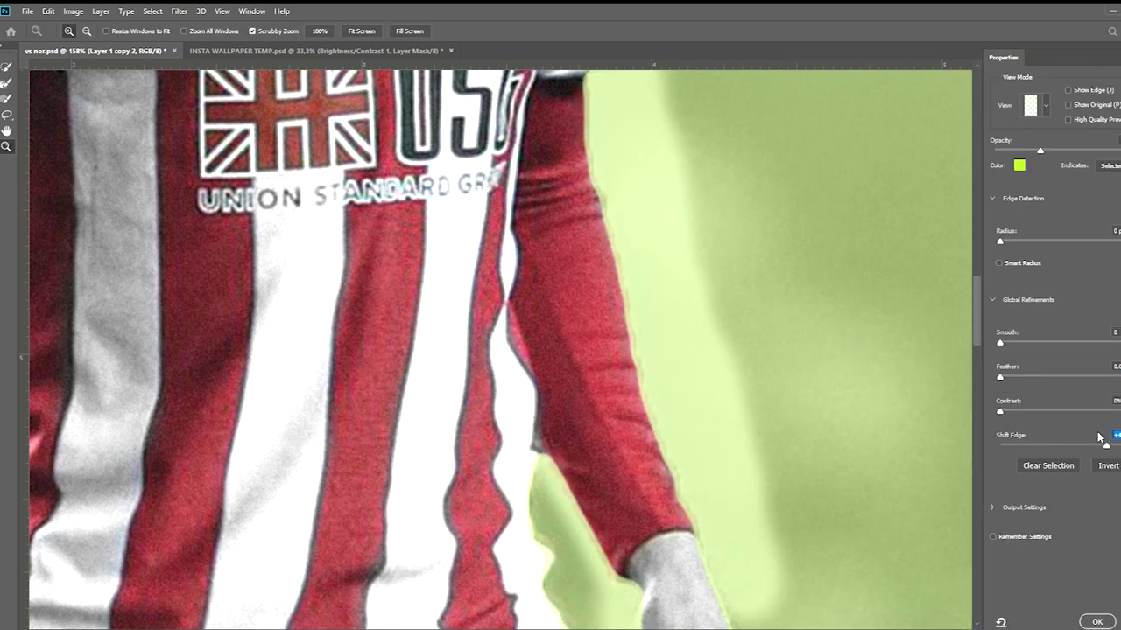
left_click_drag(1000, 376, 1062, 376)
left_click_drag(999, 410, 1031, 410)
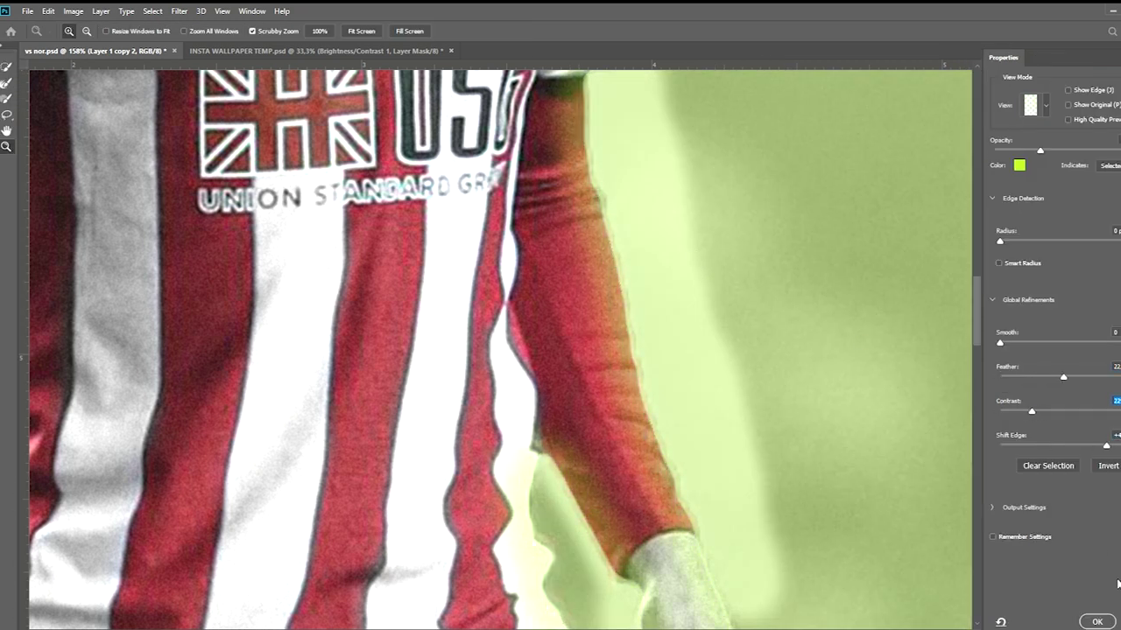
key("Return")
left_click(487, 30)
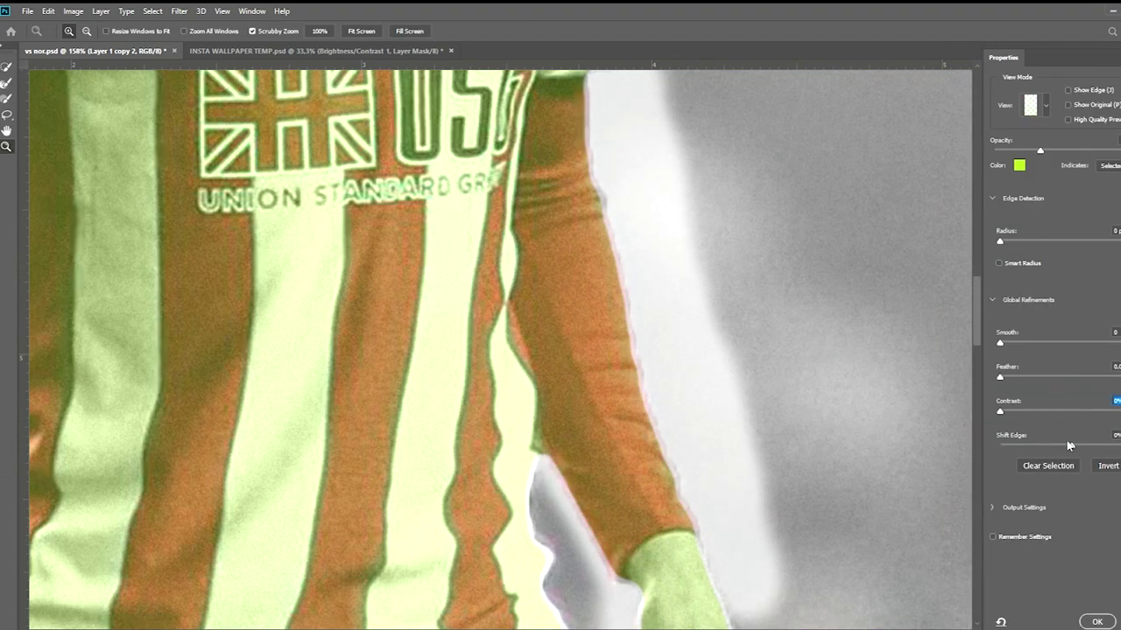
left_click_drag(1032, 376, 1029, 375)
left_click_drag(1024, 408, 1065, 408)
left_click(1108, 619)
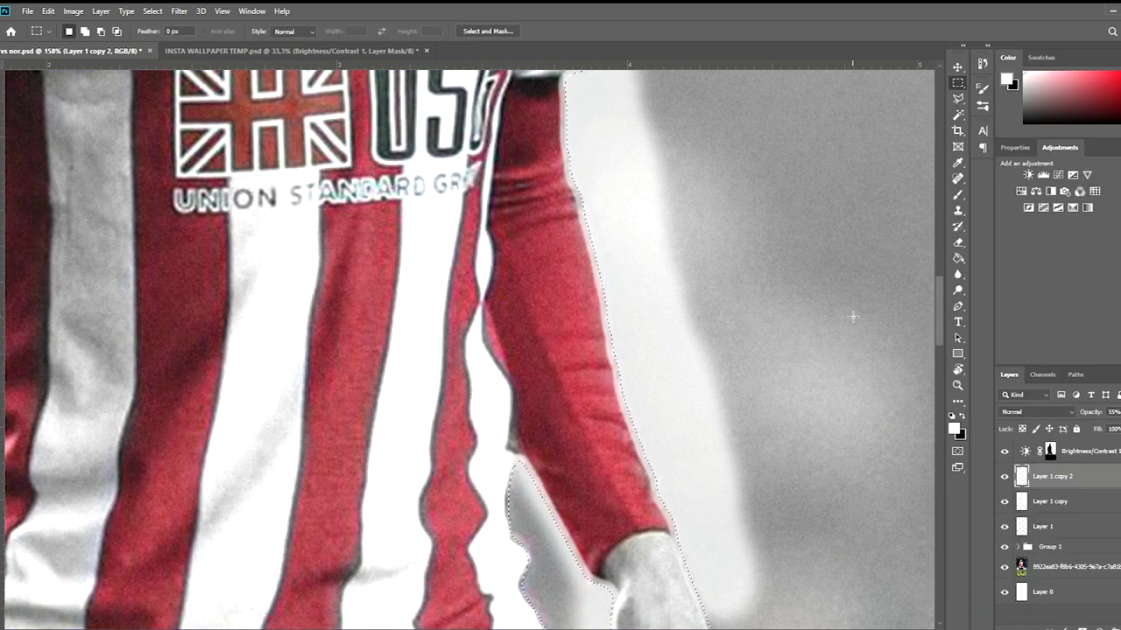
Step: Fit the image on screen and set up the Eraser, sized to 128, then shrunk for detail
key("ctrl+0")
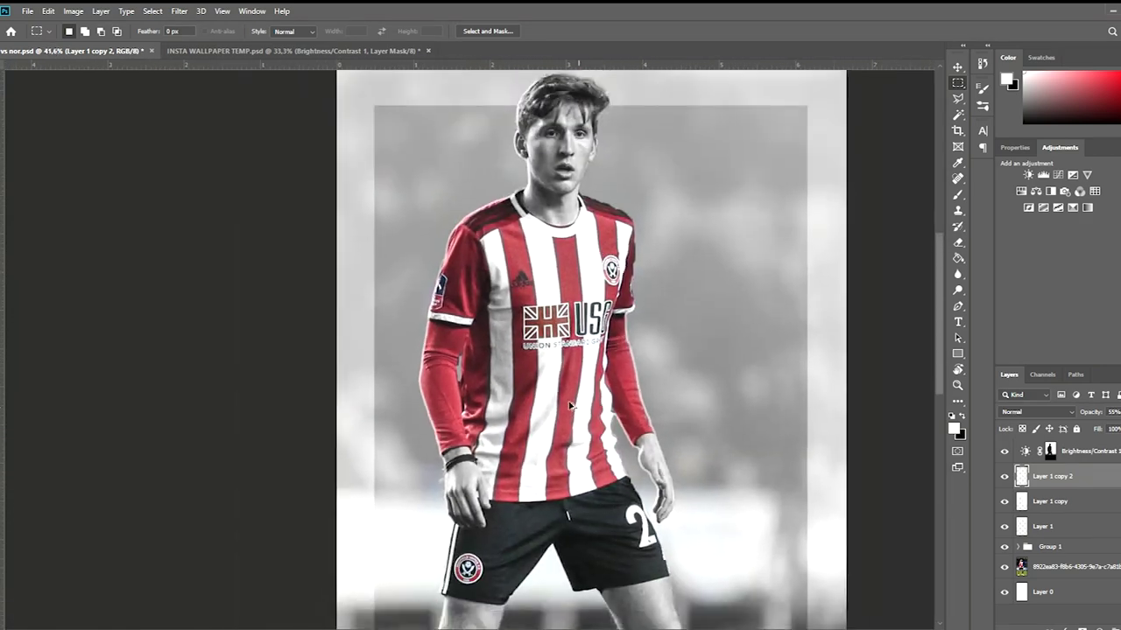
scroll(442, 308, "up", 5)
scroll(528, 333, "down", 4)
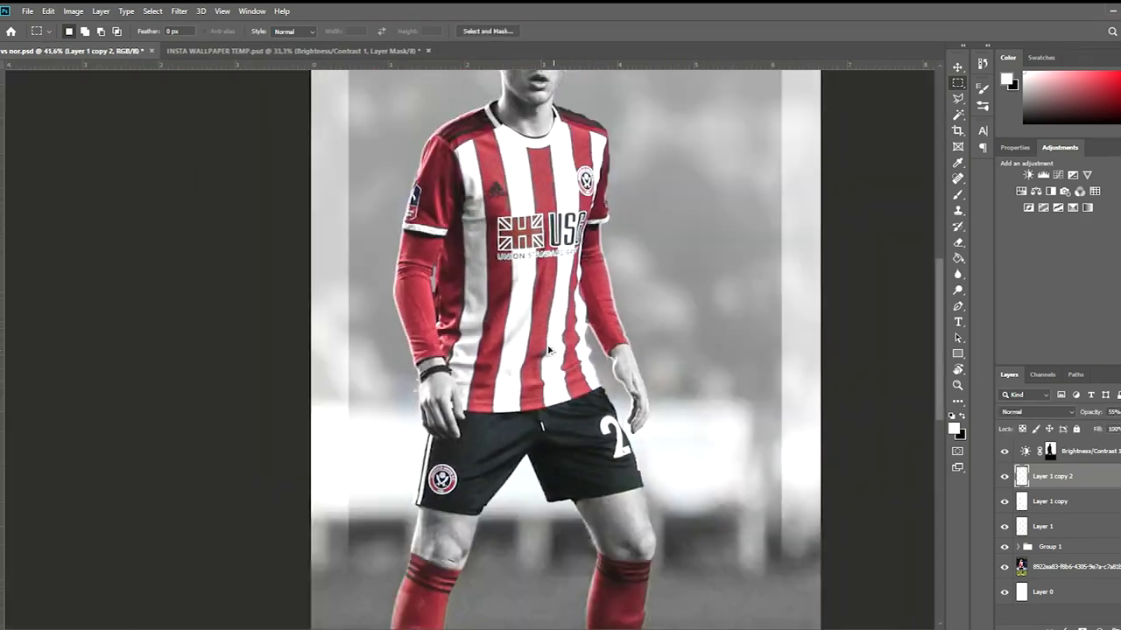
scroll(528, 332, "down", 1)
scroll(528, 333, "down", 1)
scroll(371, 276, "down", 1)
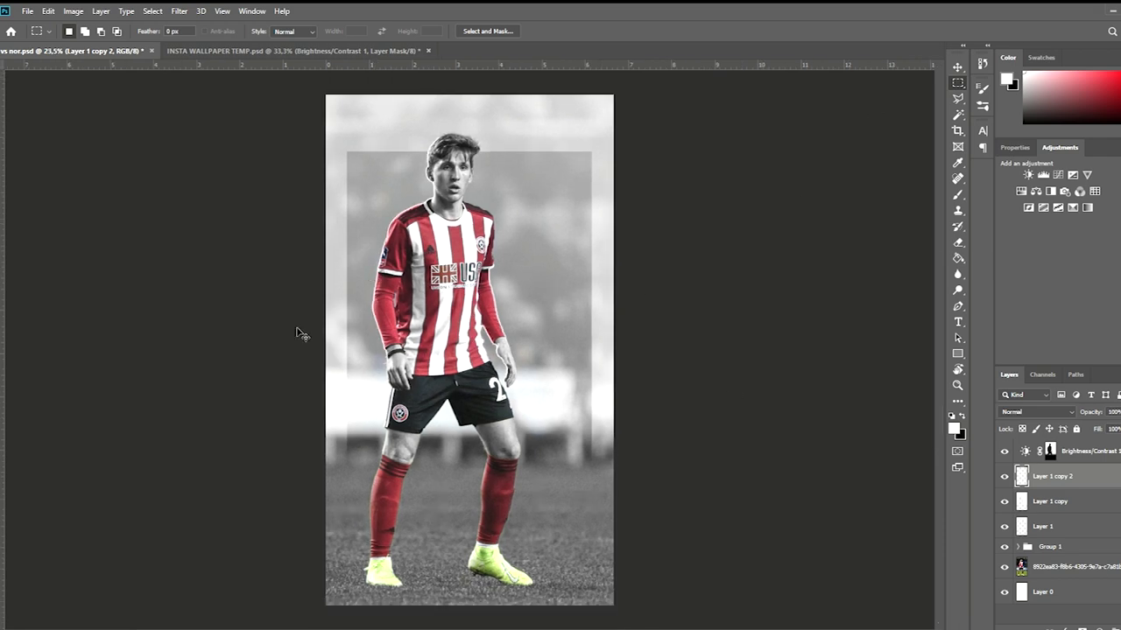
scroll(472, 342, "up", 5)
key("e")
left_click_drag(652, 227, 706, 302)
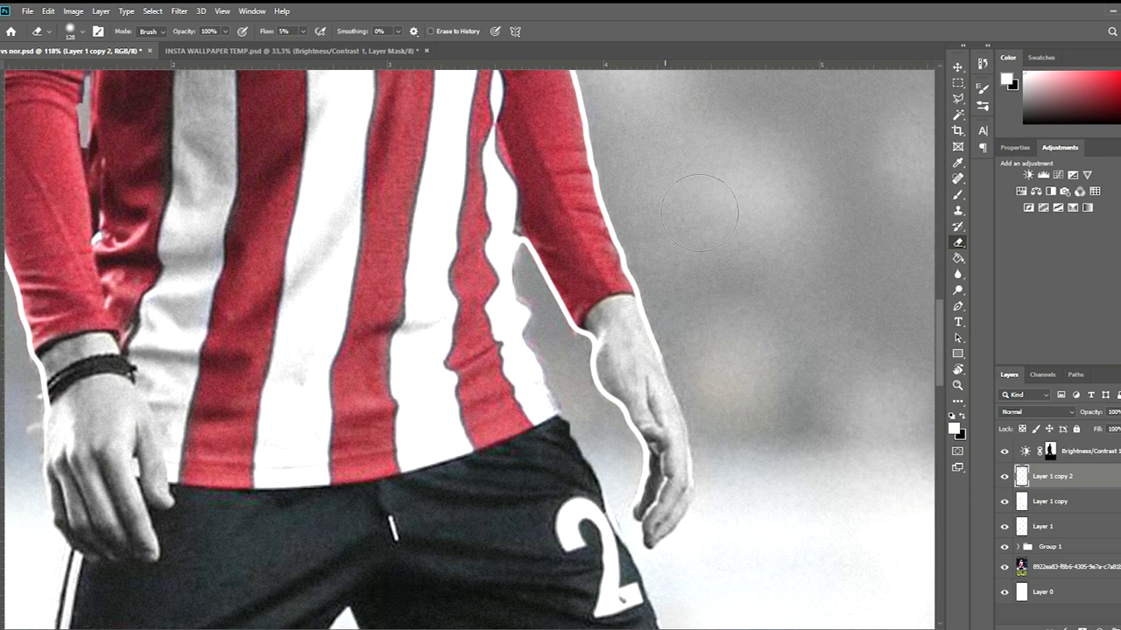
scroll(648, 228, "down", 1)
scroll(674, 475, "up", 3)
key("bracketleft")
key("bracketleft")
key("bracketleft")
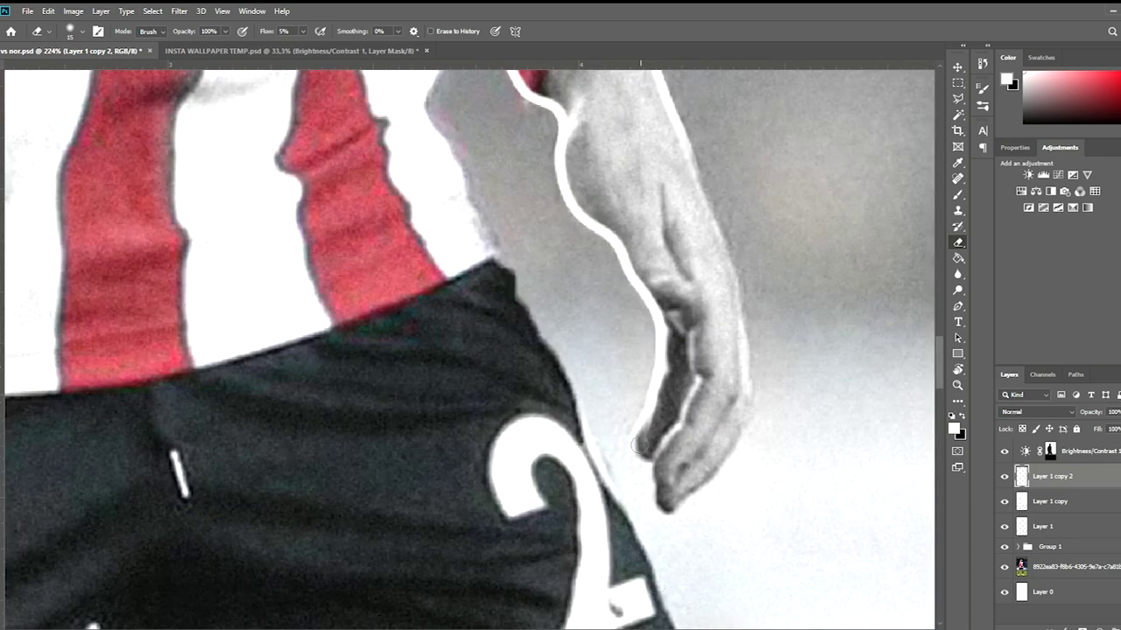
Step: Zoom in and erase the white glow along the inner arm and hand beside the jersey
scroll(663, 414, "down", 1)
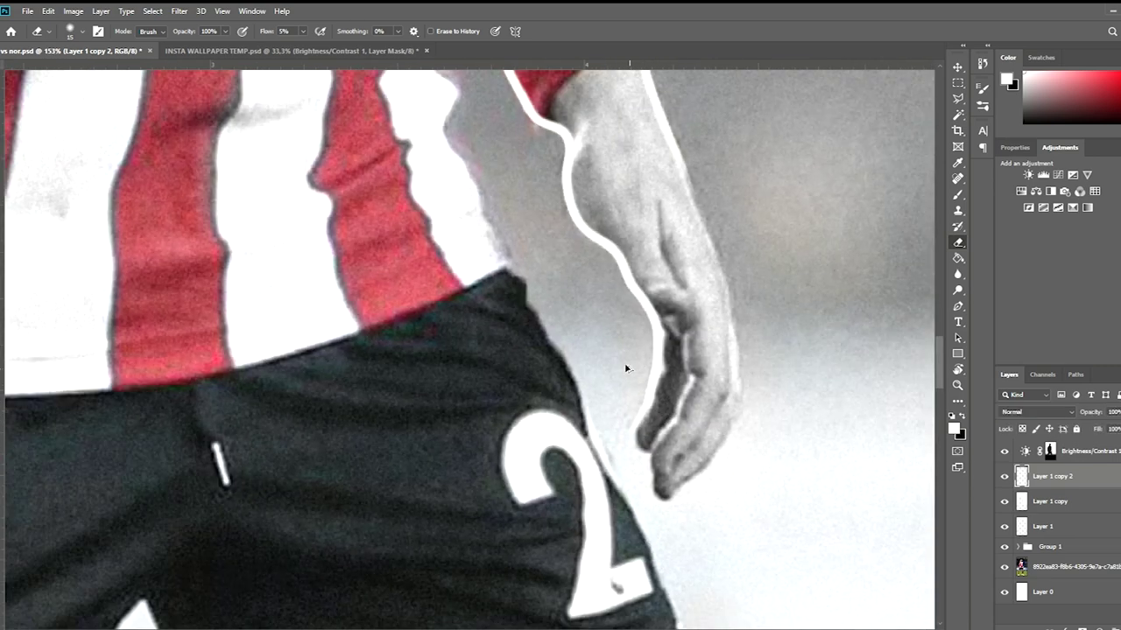
scroll(625, 370, "down", 1)
scroll(724, 293, "down", 1)
scroll(525, 333, "down", 1)
scroll(289, 376, "up", 2)
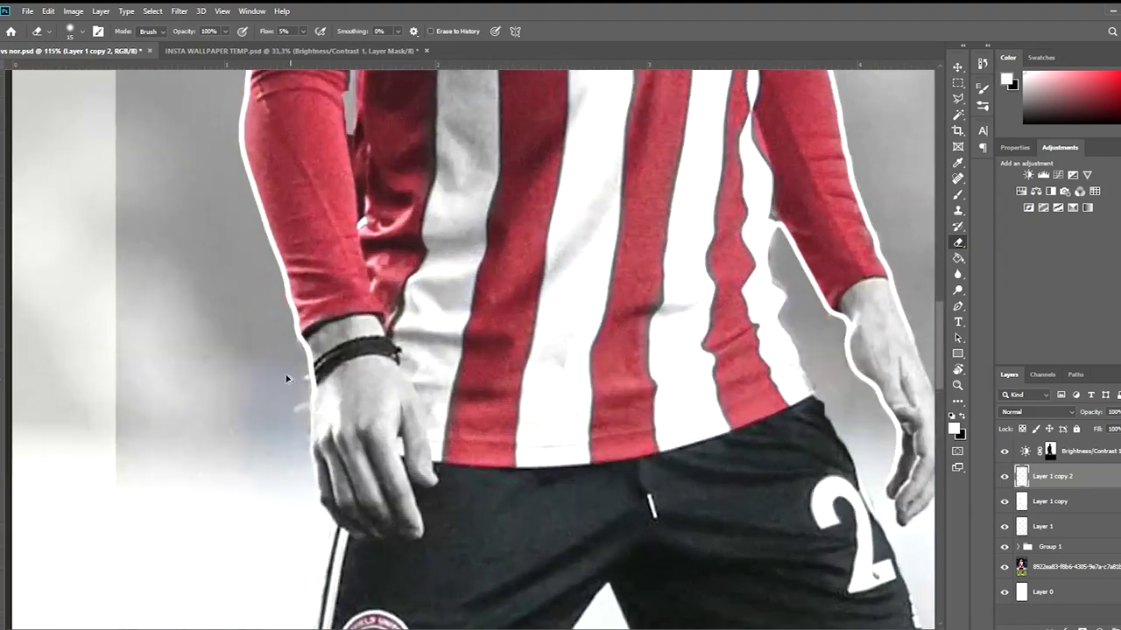
scroll(306, 382, "up", 1)
scroll(350, 333, "down", 1)
scroll(490, 219, "up", 3)
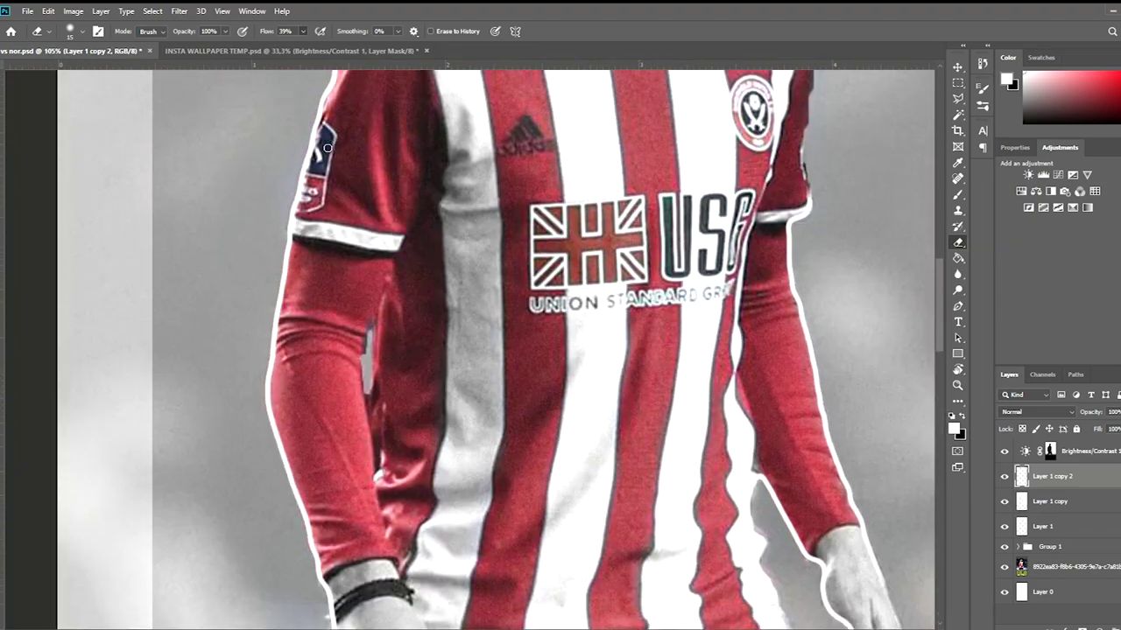
scroll(507, 175, "up", 3)
scroll(526, 128, "up", 2)
scroll(526, 127, "up", 2)
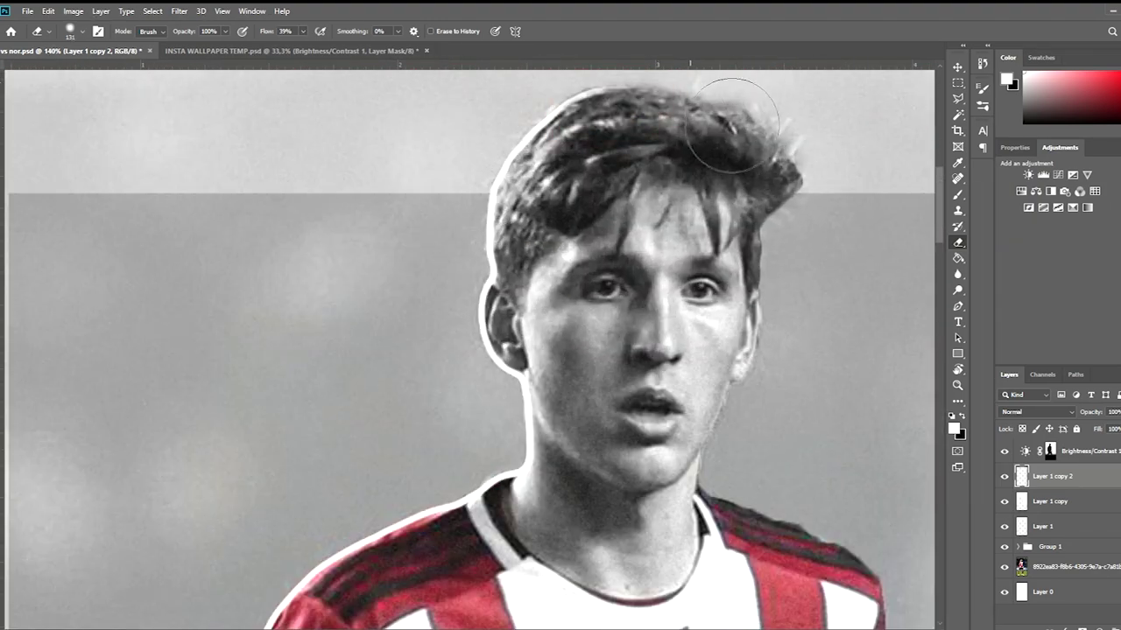
scroll(584, 125, "down", 4)
scroll(525, 131, "up", 2)
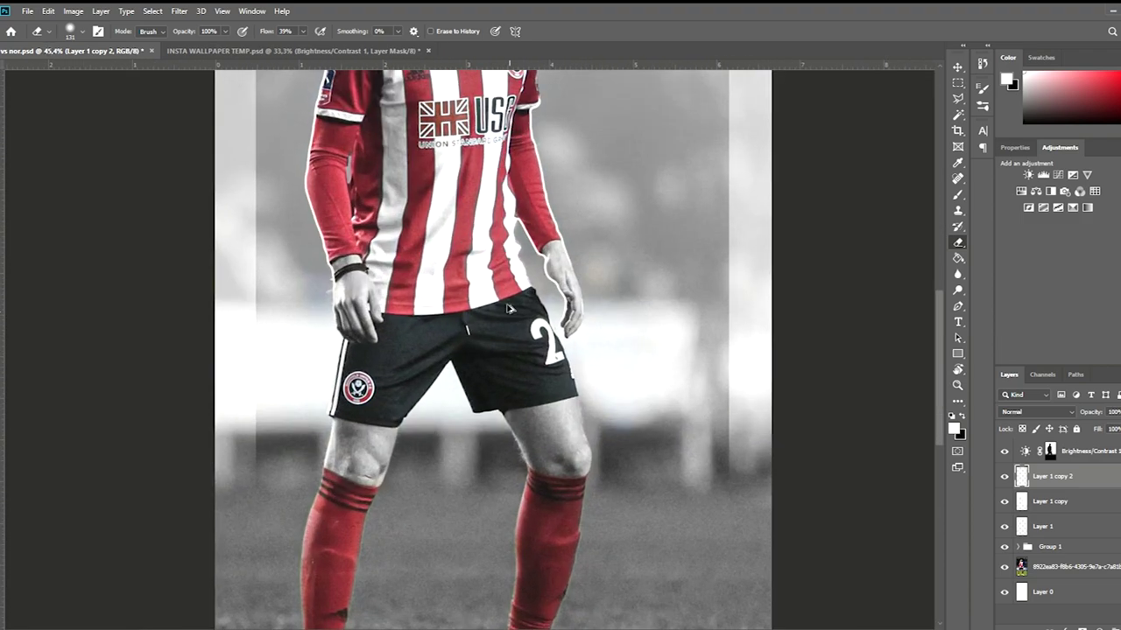
scroll(526, 130, "up", 2)
scroll(516, 163, "down", 2)
scroll(560, 236, "up", 2)
scroll(569, 250, "down", 1)
scroll(403, 230, "down", 2)
scroll(403, 229, "down", 1)
scroll(456, 298, "up", 1)
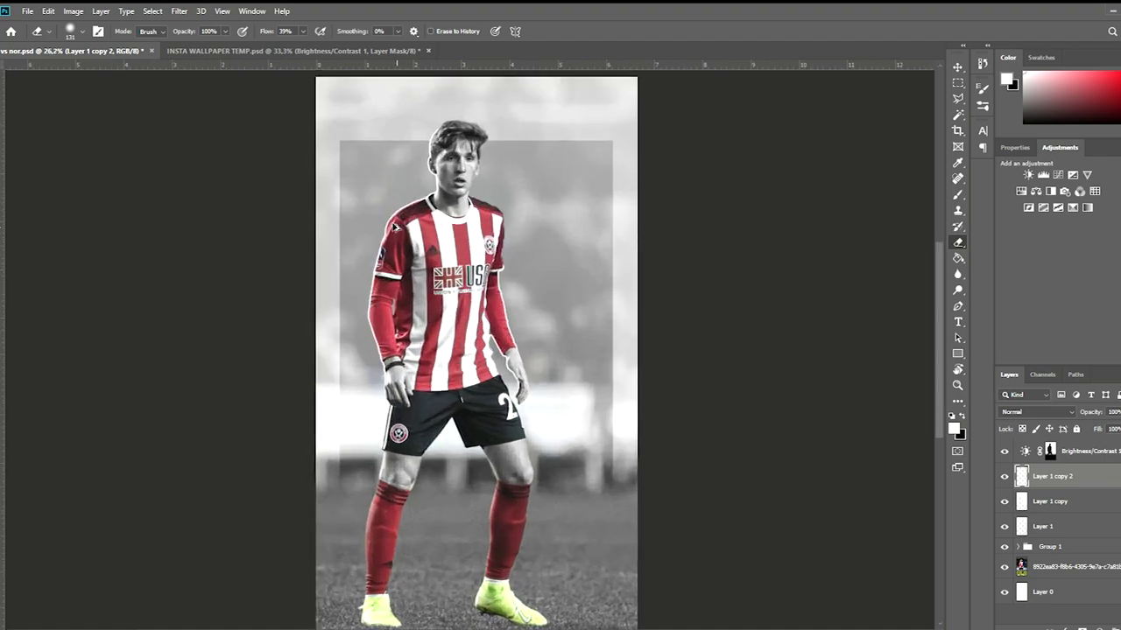
scroll(486, 366, "up", 2)
scroll(490, 271, "down", 2)
scroll(510, 355, "up", 3)
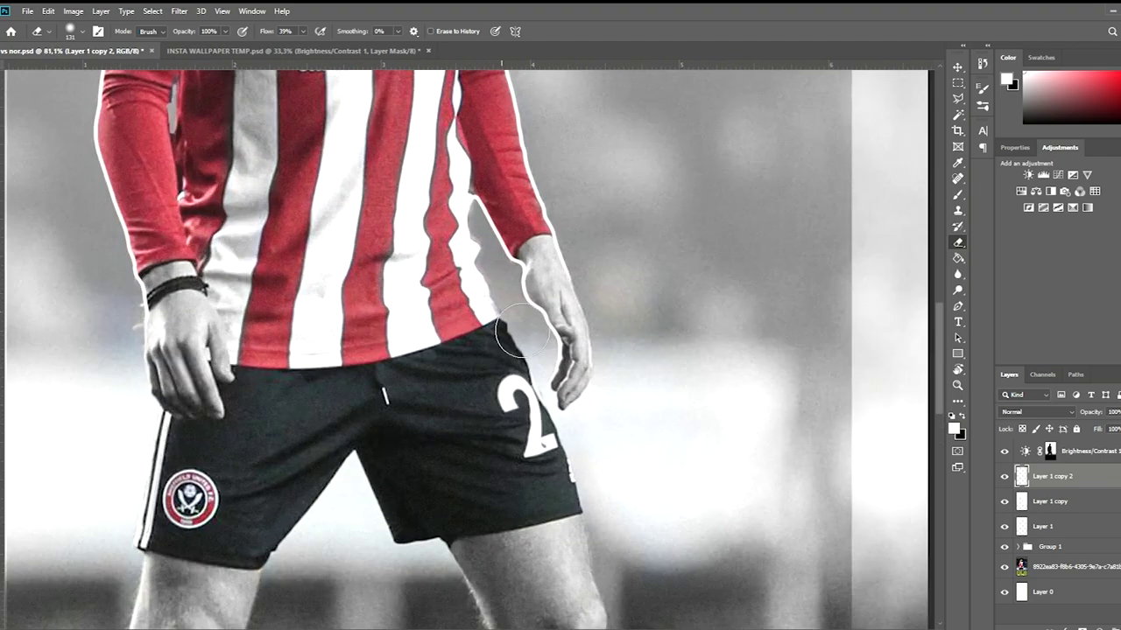
scroll(560, 333, "down", 2)
scroll(416, 175, "down", 2)
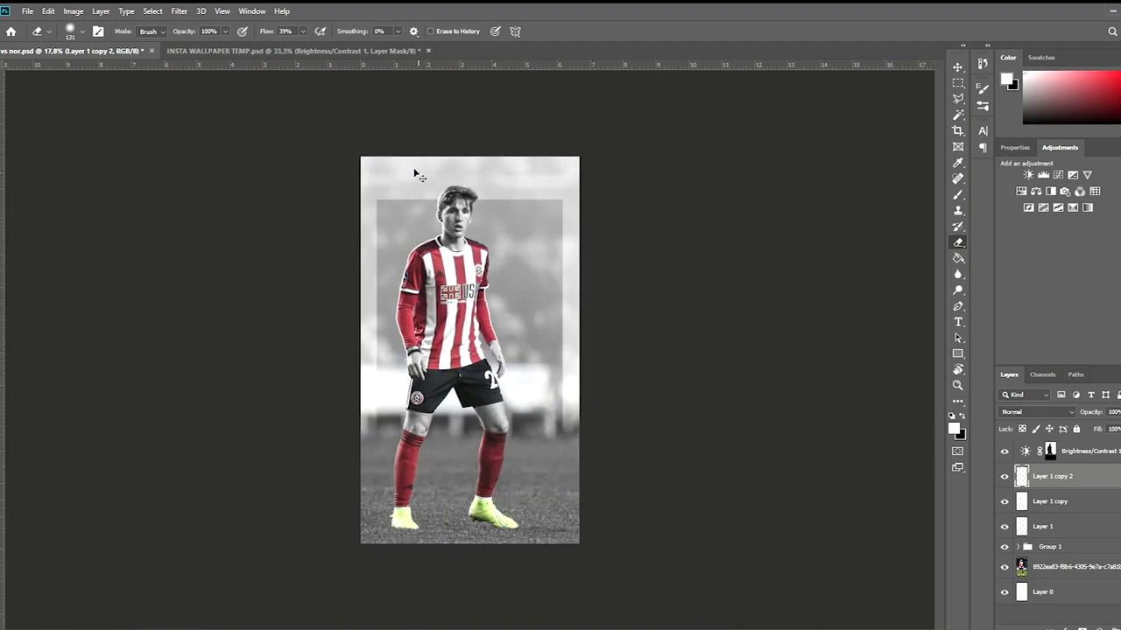
scroll(486, 346, "up", 2)
scroll(548, 307, "up", 2)
left_click_drag(549, 307, 533, 320)
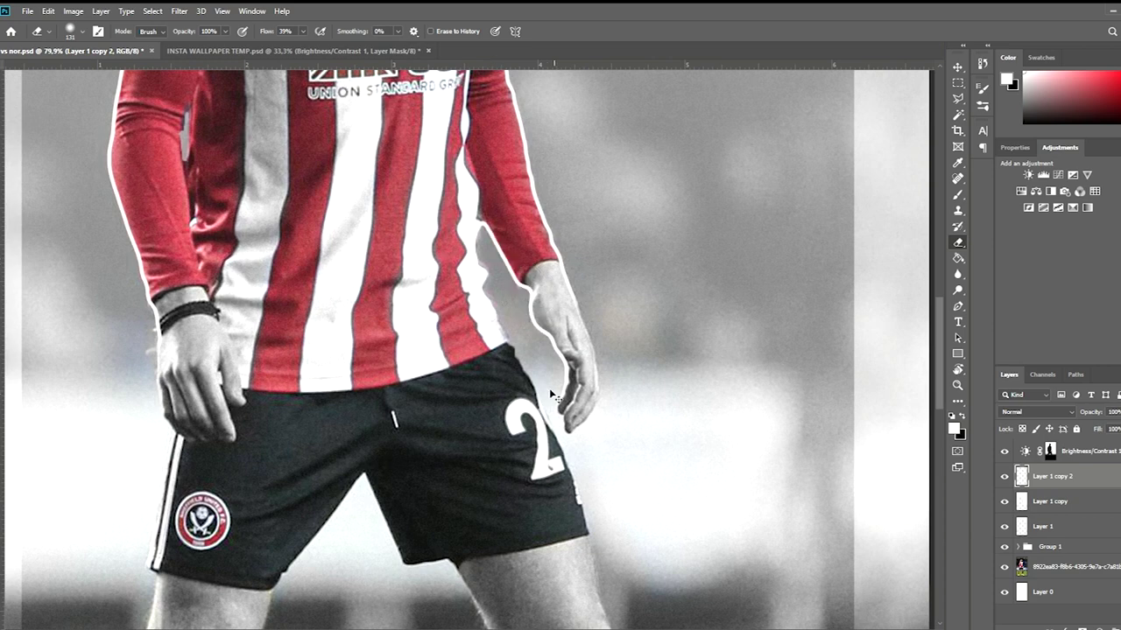
scroll(482, 293, "down", 1)
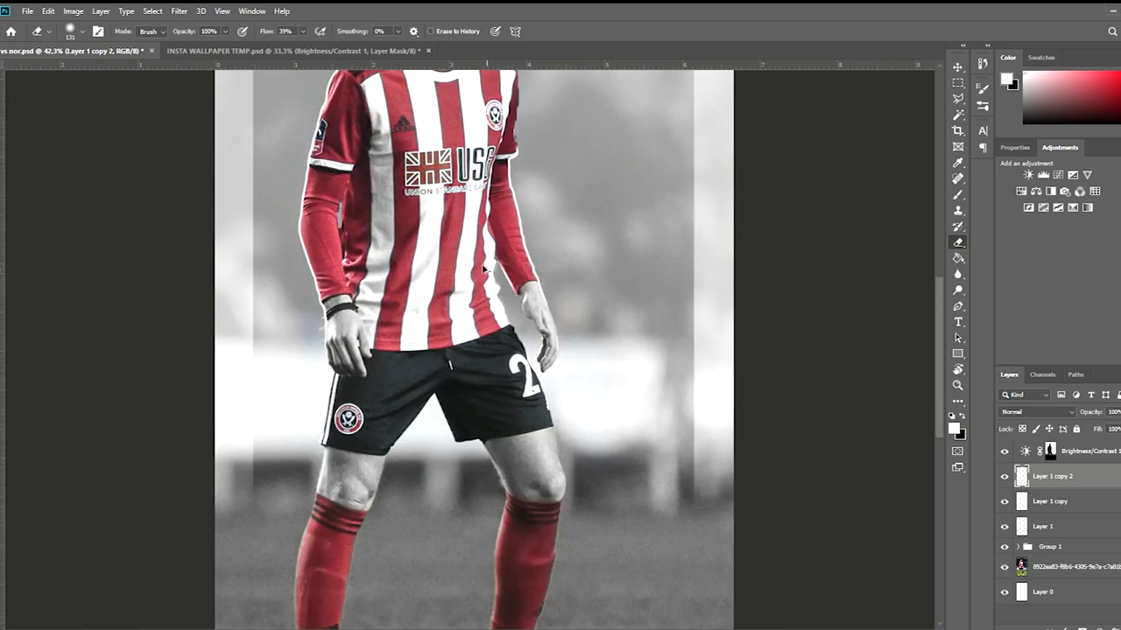
scroll(483, 293, "down", 1)
scroll(500, 383, "up", 3)
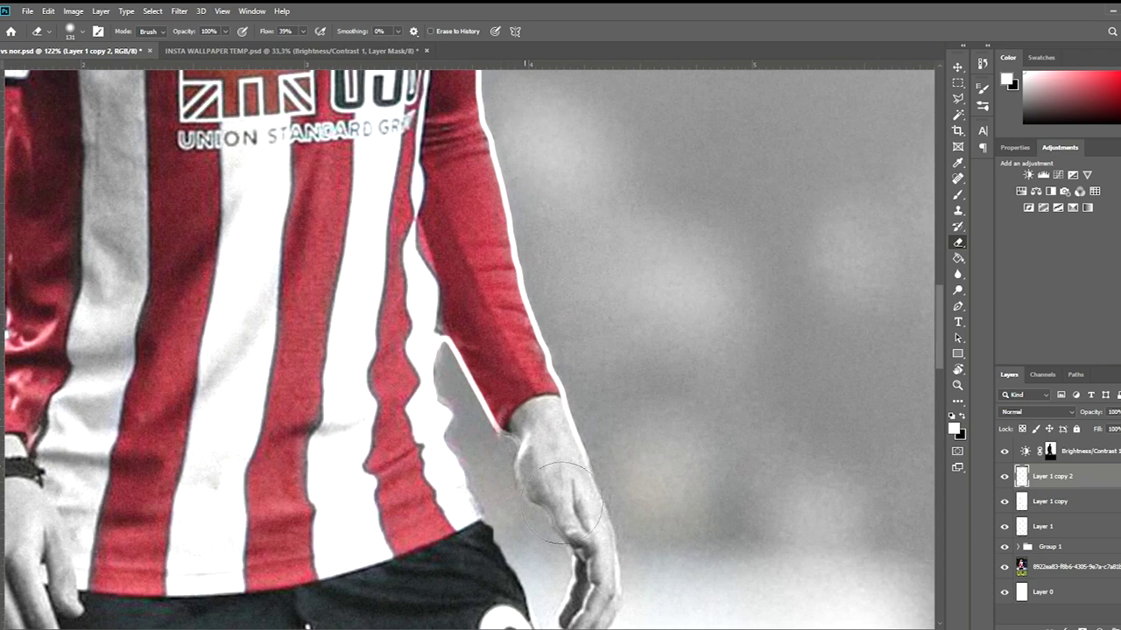
scroll(415, 334, "up", 2)
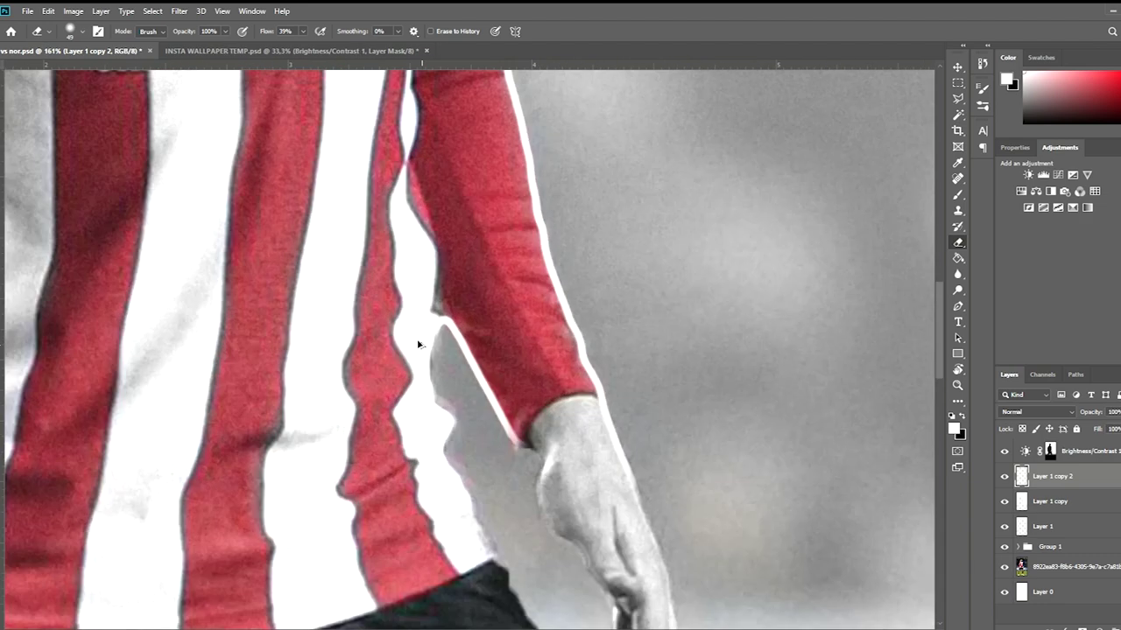
scroll(407, 334, "up", 2)
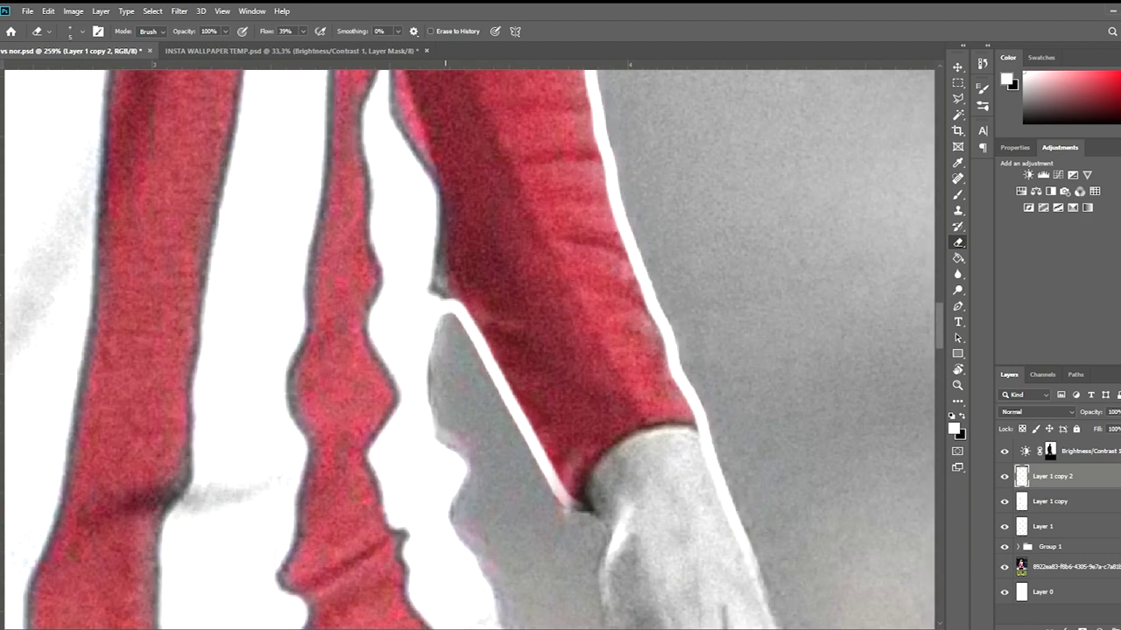
scroll(466, 315, "down", 2)
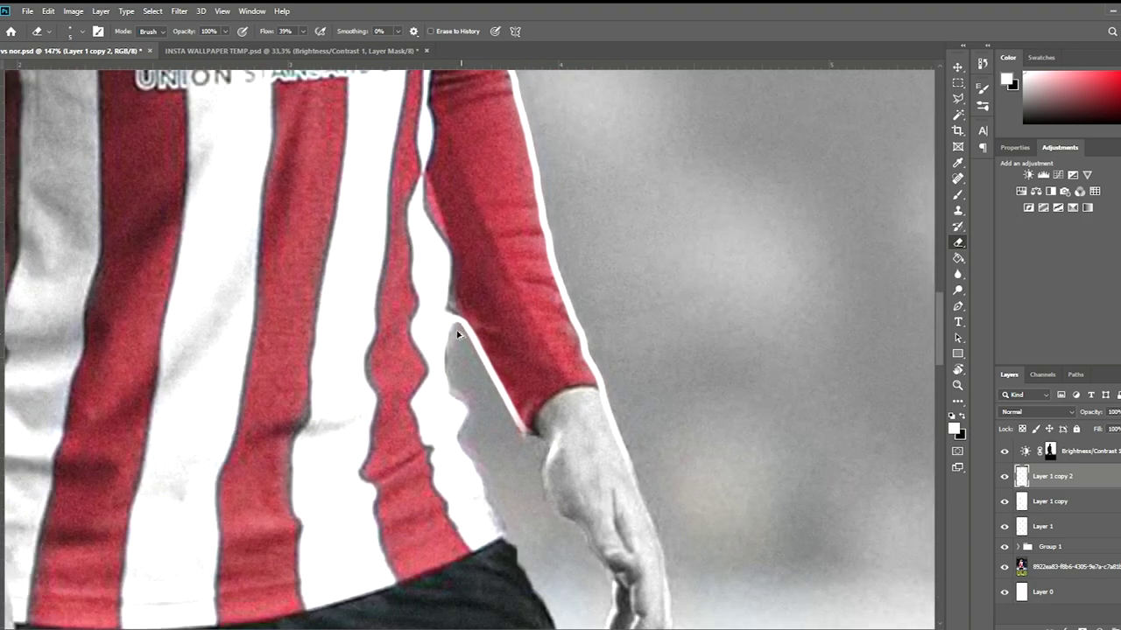
scroll(523, 426, "down", 3)
scroll(464, 388, "down", 2)
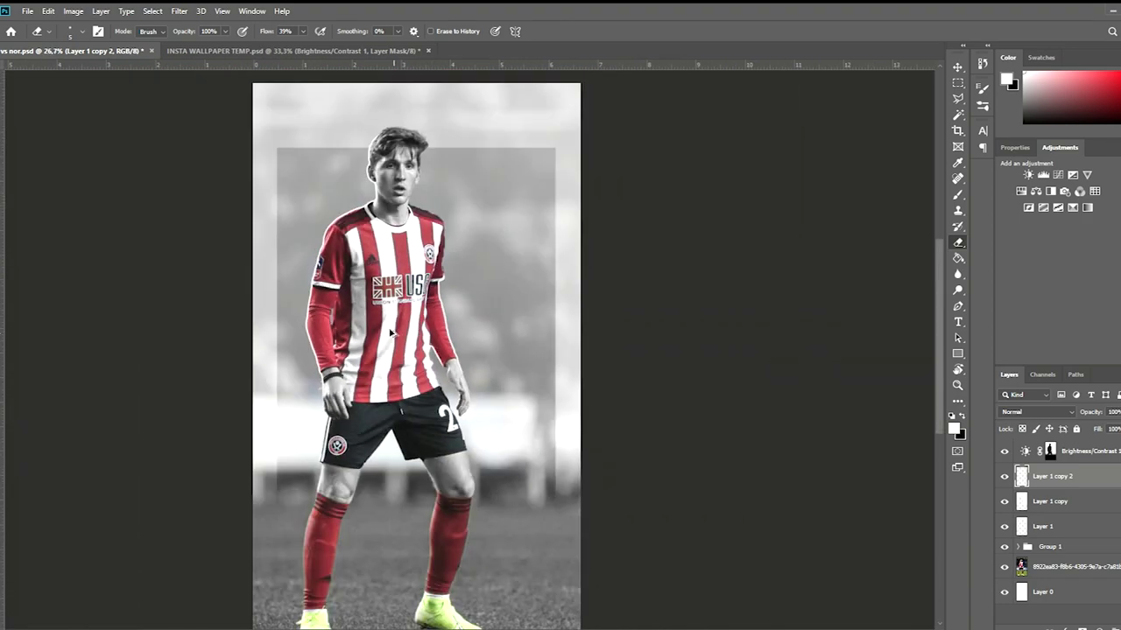
left_click(958, 68)
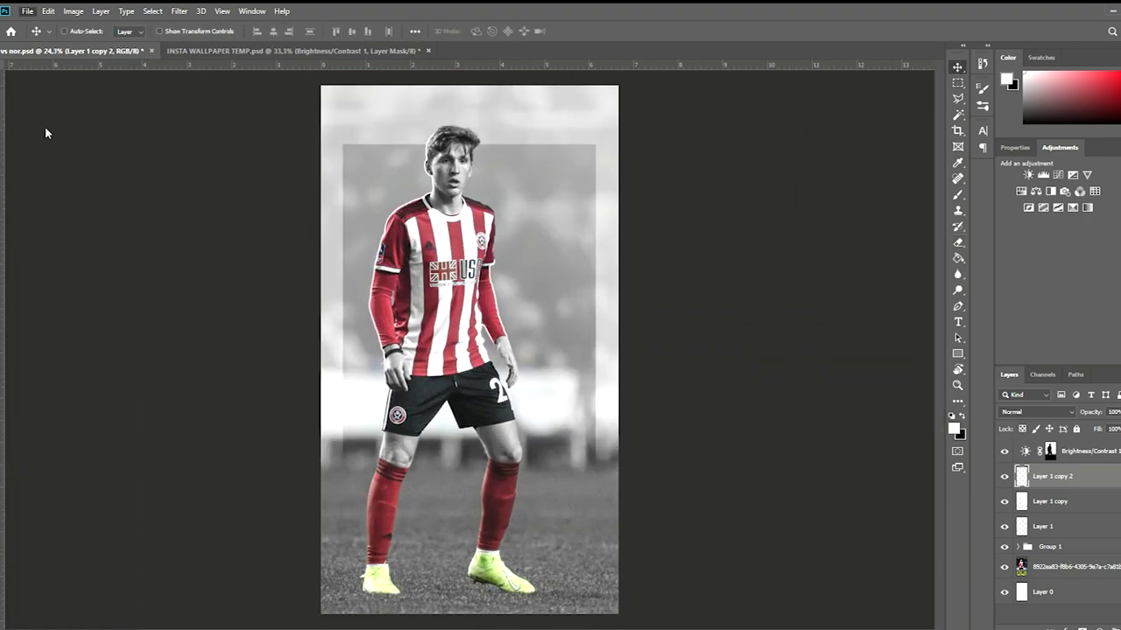
Step: Paint a soft white glow down the player's knee with the Brush
key("b")
scroll(506, 383, "up", 5)
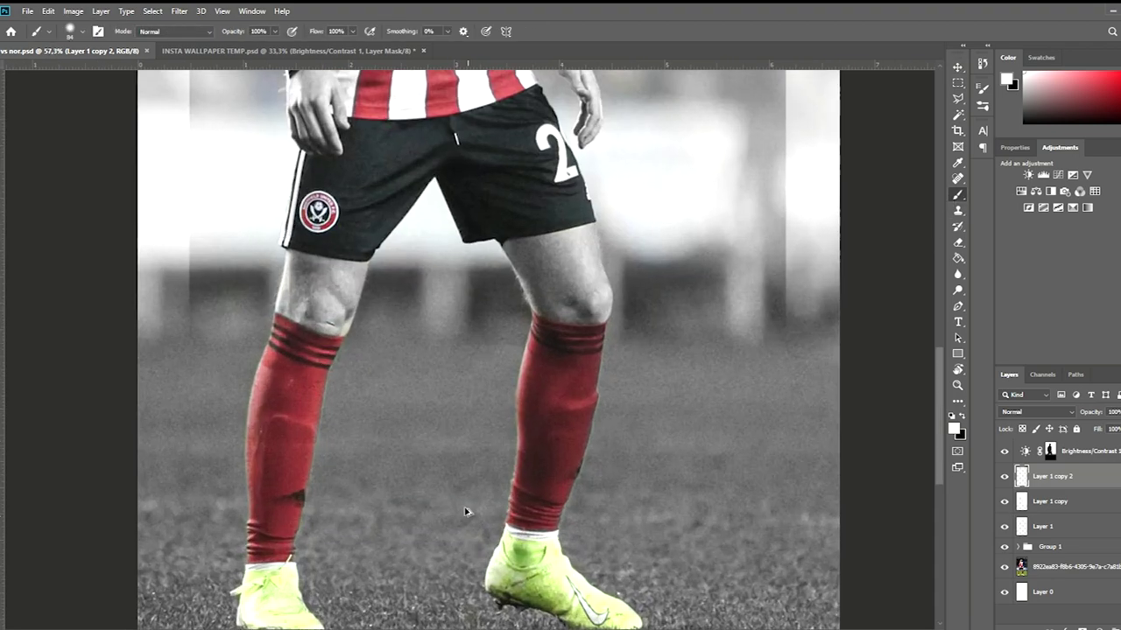
scroll(506, 382, "down", 5)
key("ctrl+comma")
key("ctrl+comma")
key("ctrl+comma")
scroll(478, 372, "up", 5)
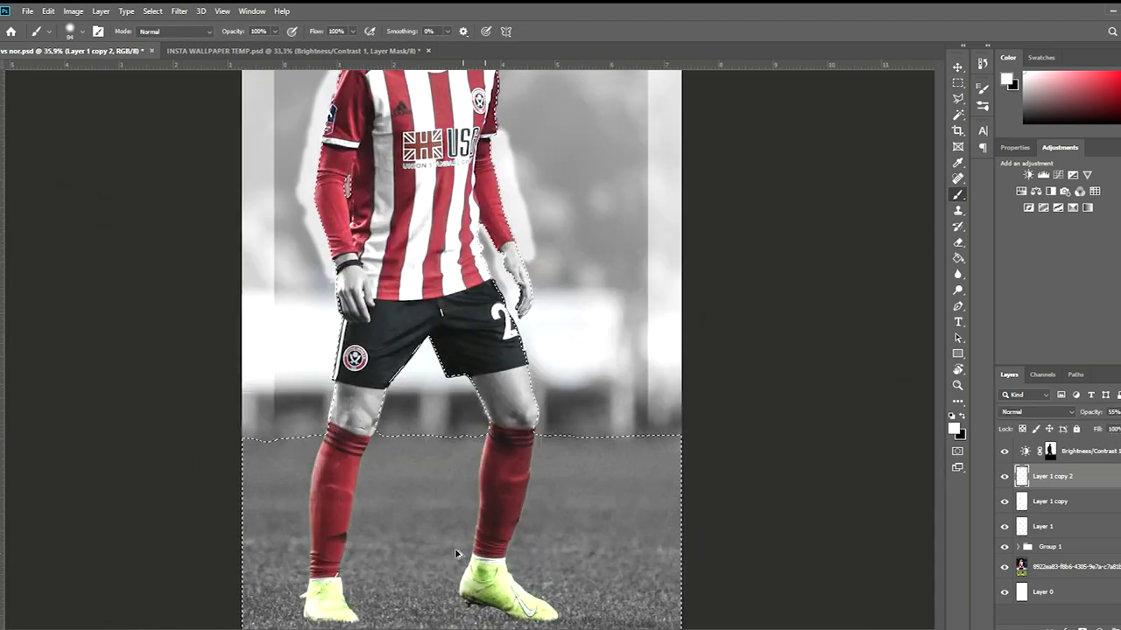
key("w")
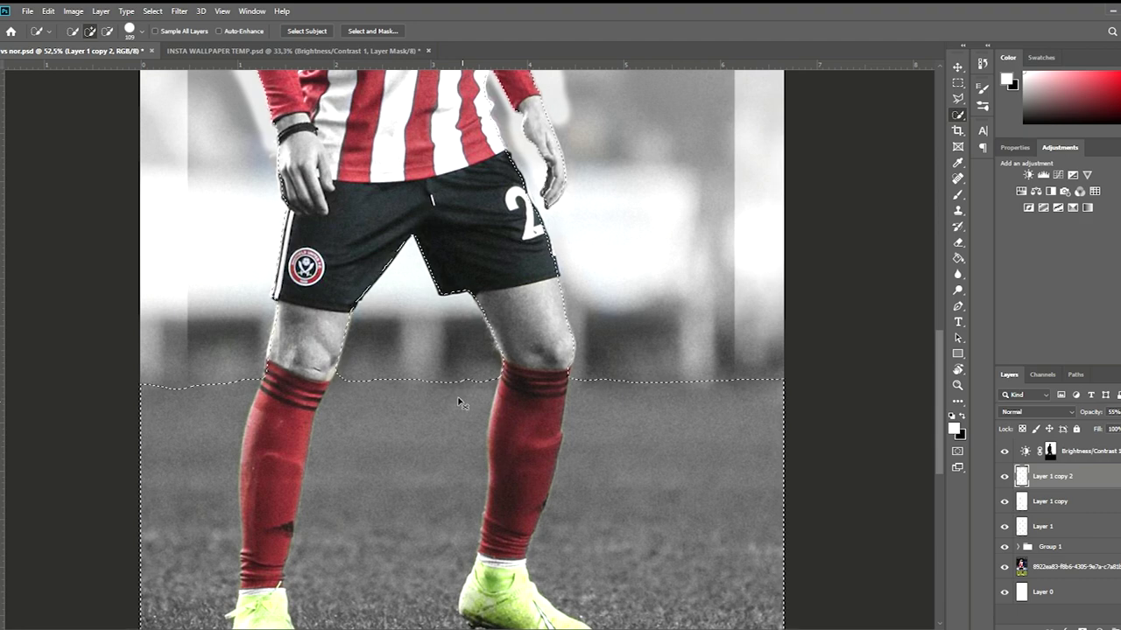
scroll(464, 350, "up", 2)
scroll(525, 377, "up", 2)
scroll(482, 377, "down", 3)
scroll(333, 383, "down", 5)
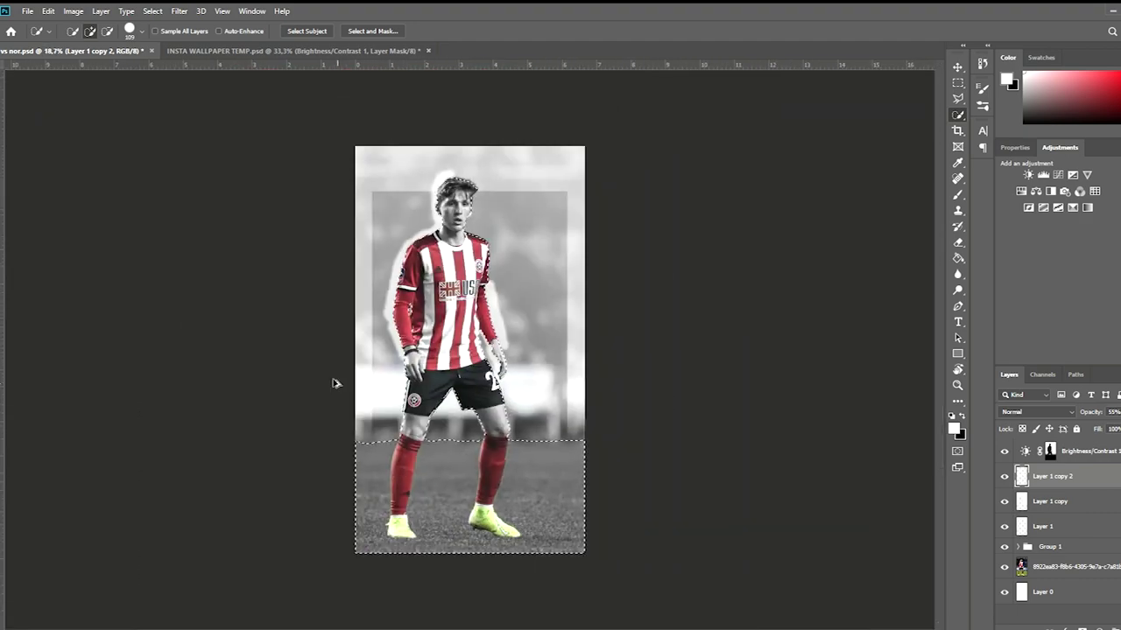
scroll(364, 455, "up", 5)
key("b")
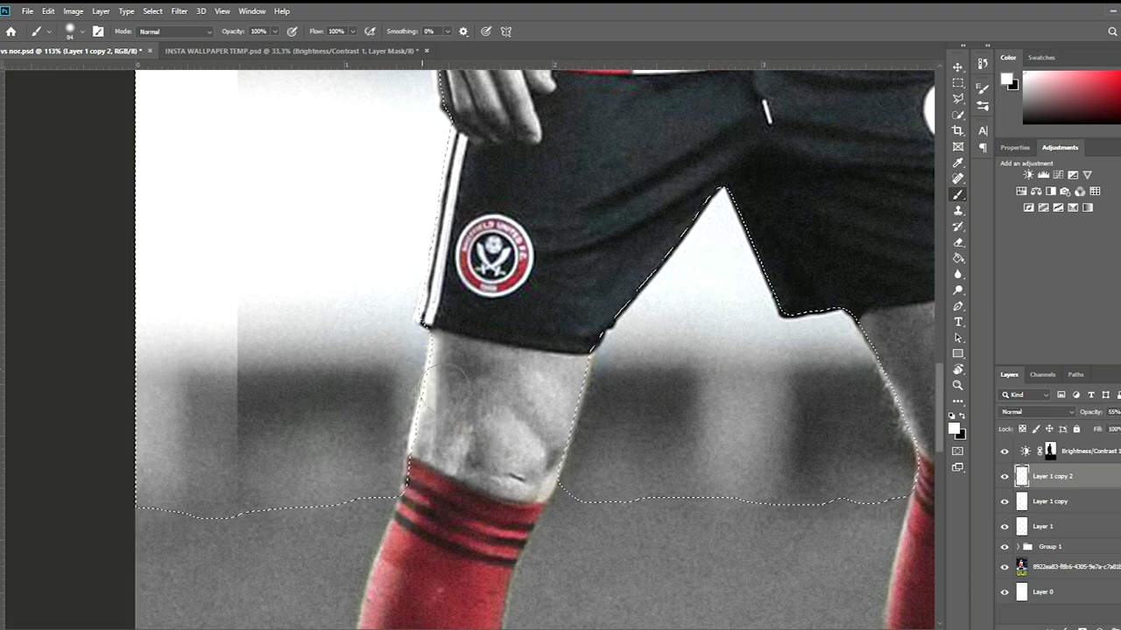
left_click_drag(420, 378, 425, 460)
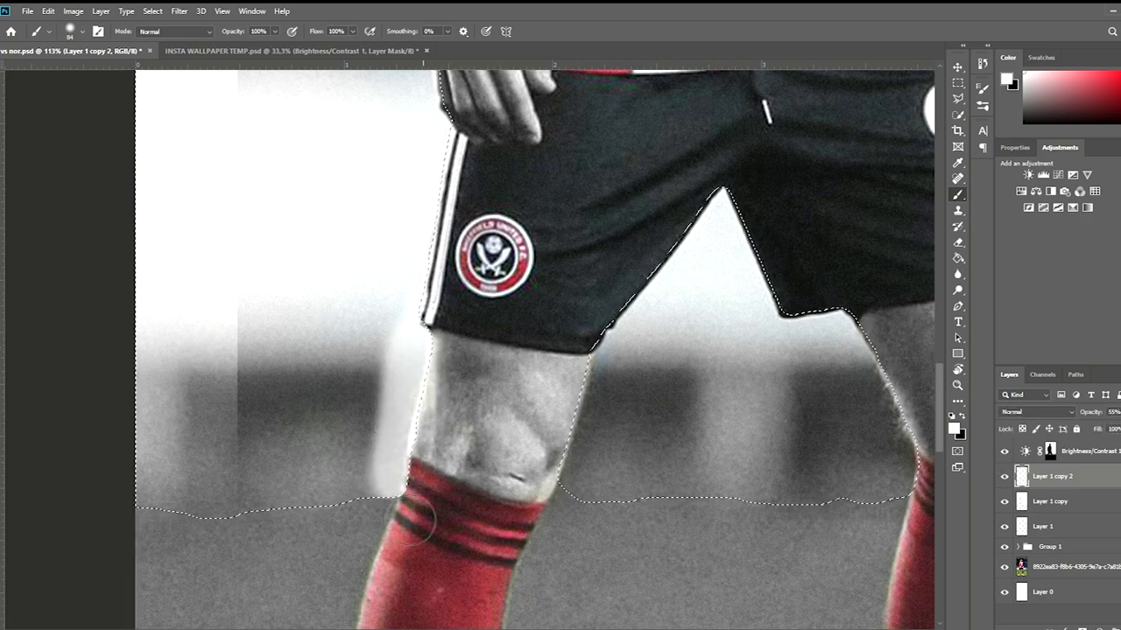
scroll(765, 449, "down", 2)
scroll(767, 445, "down", 2)
scroll(700, 483, "down", 2)
scroll(700, 482, "down", 1)
Step: Quick-select the player's arms, shorts and legs, toggling the Layer 1 copy 2 glow to check
left_click(959, 115)
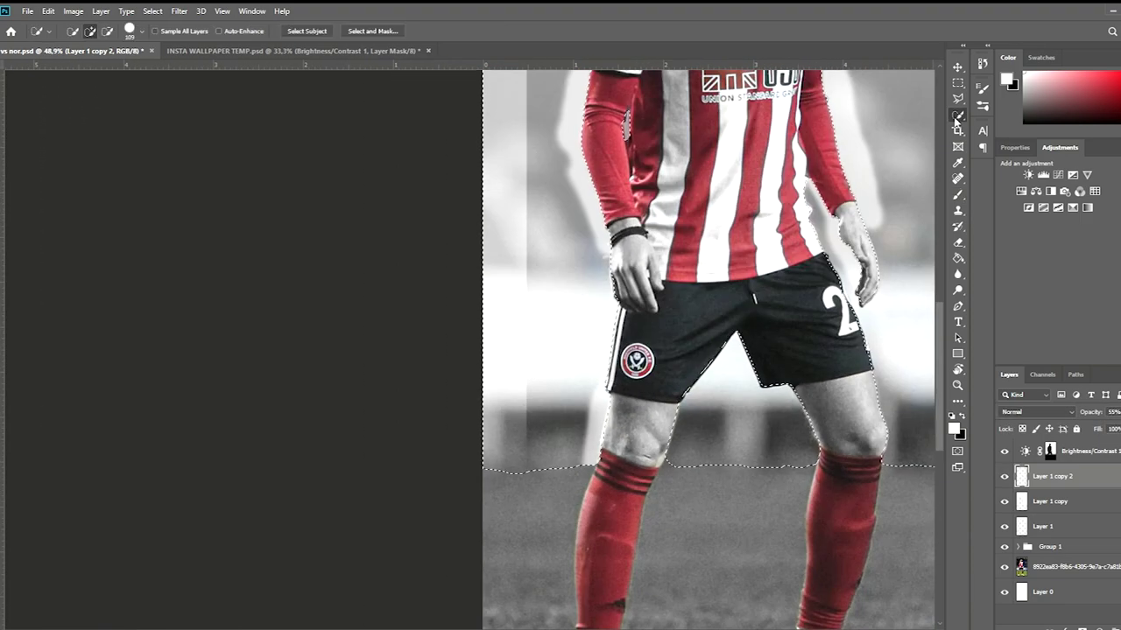
scroll(739, 500, "up", 3)
scroll(738, 499, "up", 1)
key("ctrl+comma")
key("ctrl+comma")
key("ctrl+comma")
key("ctrl+comma")
key("ctrl+comma")
key("ctrl+comma")
scroll(898, 248, "down", 5)
scroll(758, 186, "down", 1)
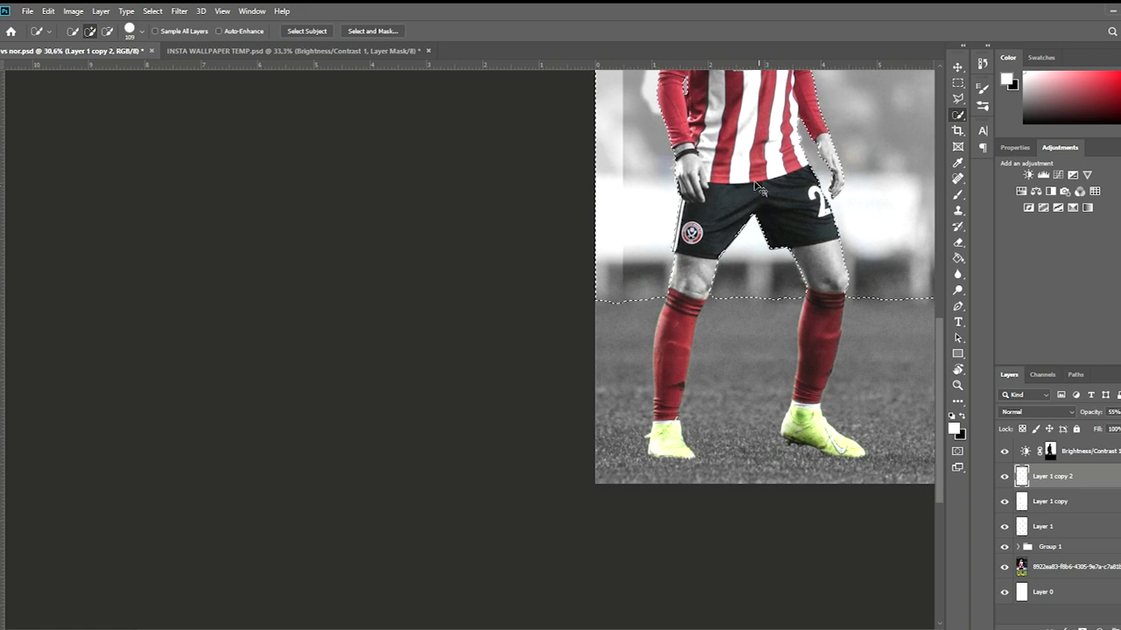
scroll(823, 166, "up", 3)
scroll(875, 144, "up", 2)
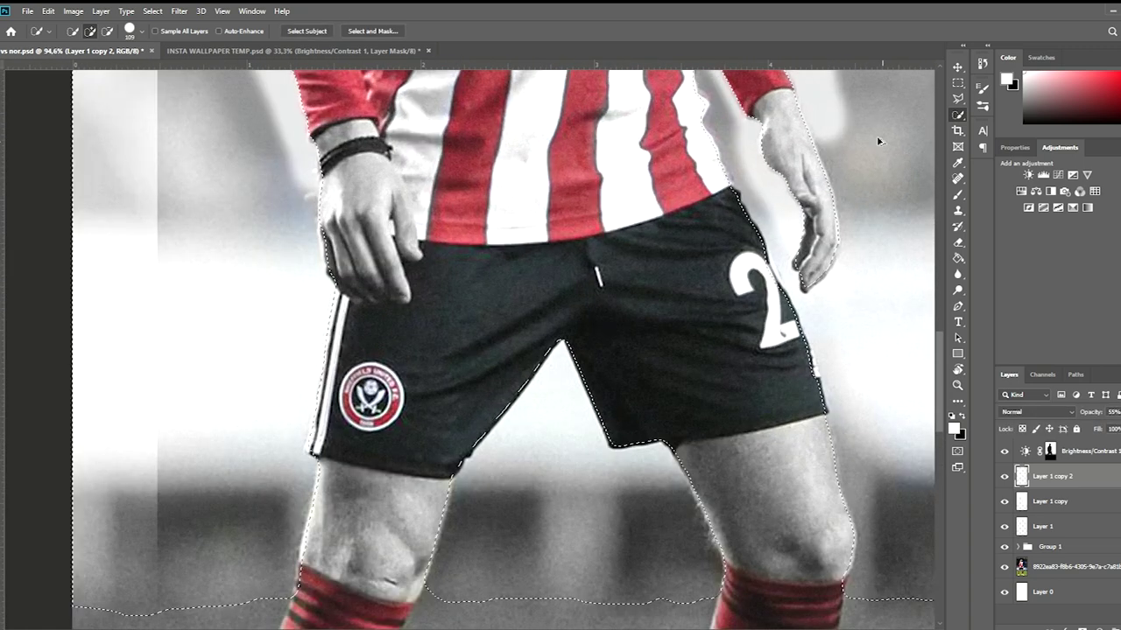
scroll(879, 141, "up", 2)
scroll(771, 166, "up", 1)
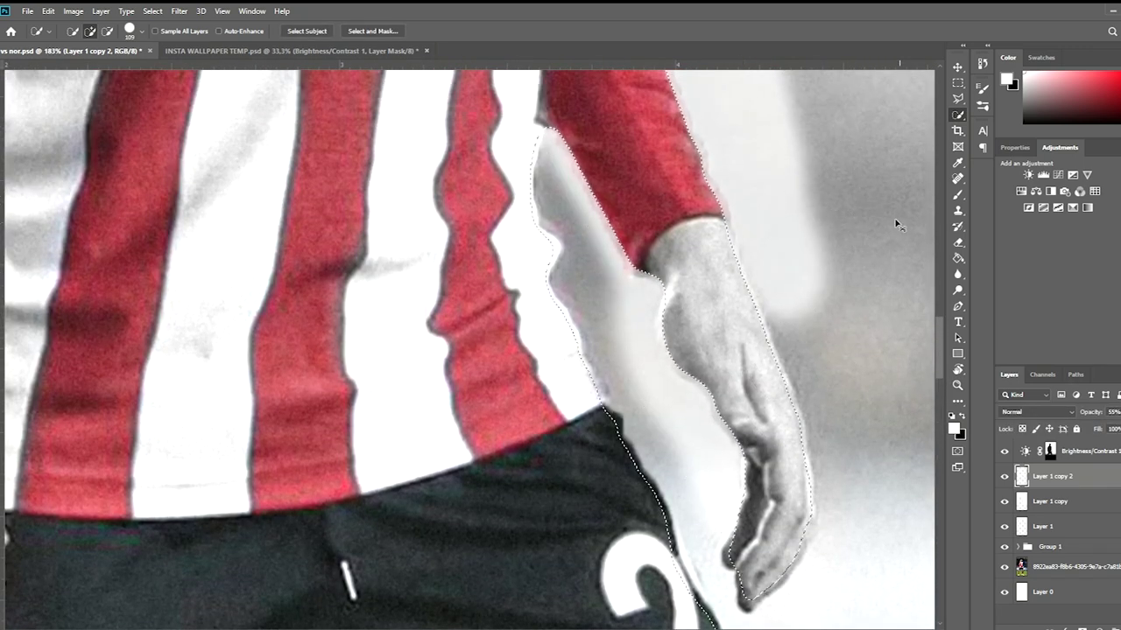
key("ctrl+comma")
key("ctrl+comma")
Step: Erase the glow beside the sleeve and bring up Select and Mask for the selection
key("e")
left_click_drag(773, 281, 792, 237)
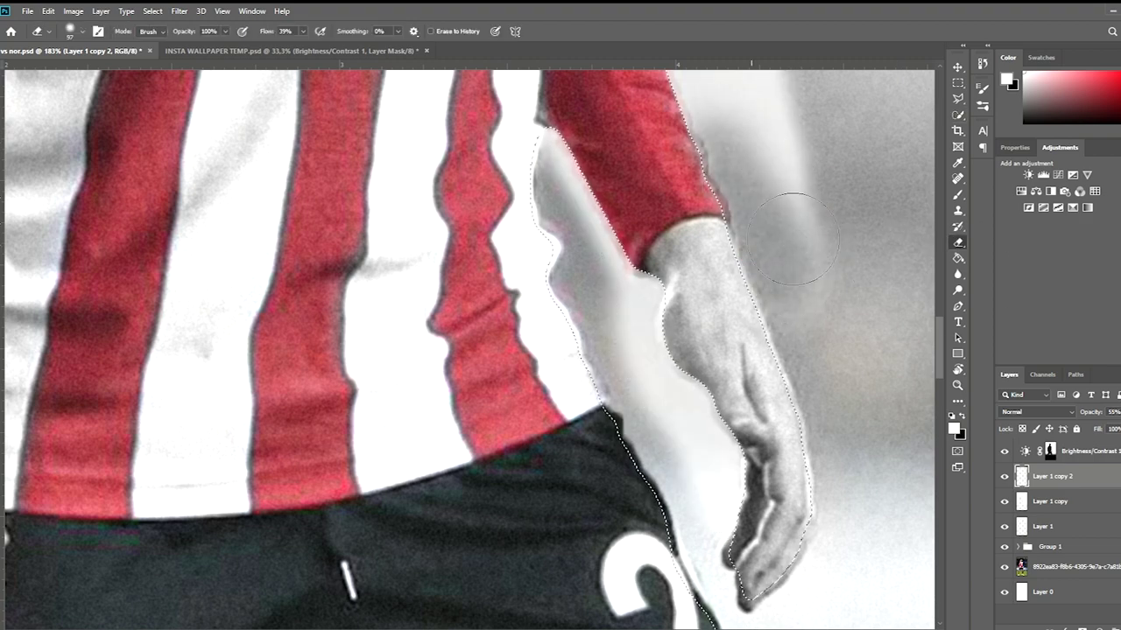
scroll(792, 237, "down", 3)
scroll(472, 219, "up", 2)
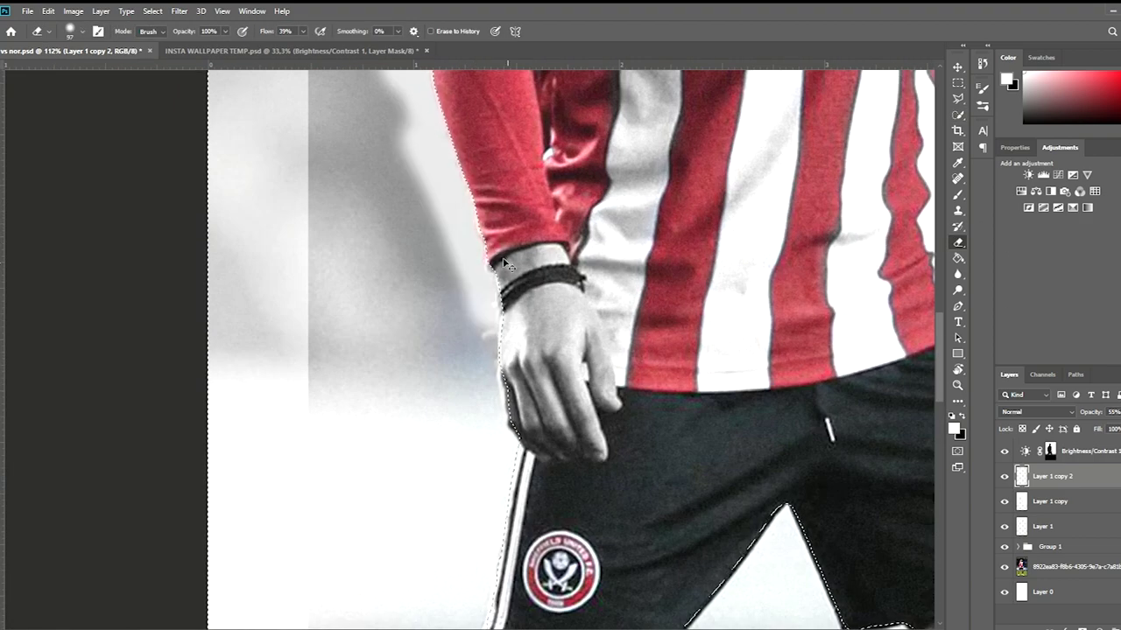
scroll(504, 262, "right", 3)
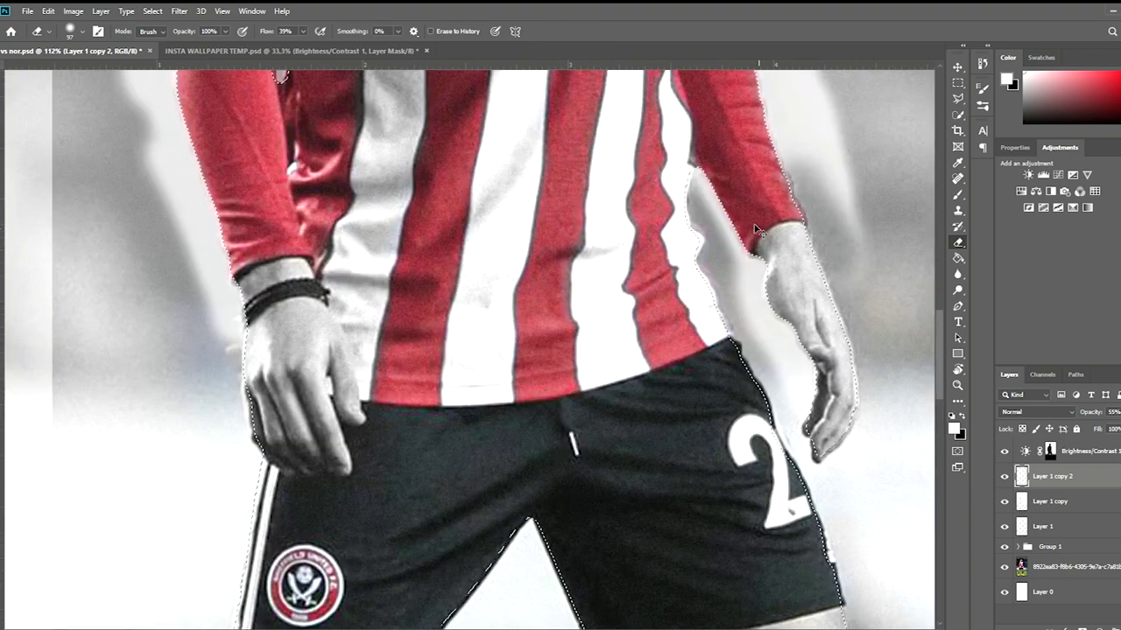
key("w")
left_click(516, 31)
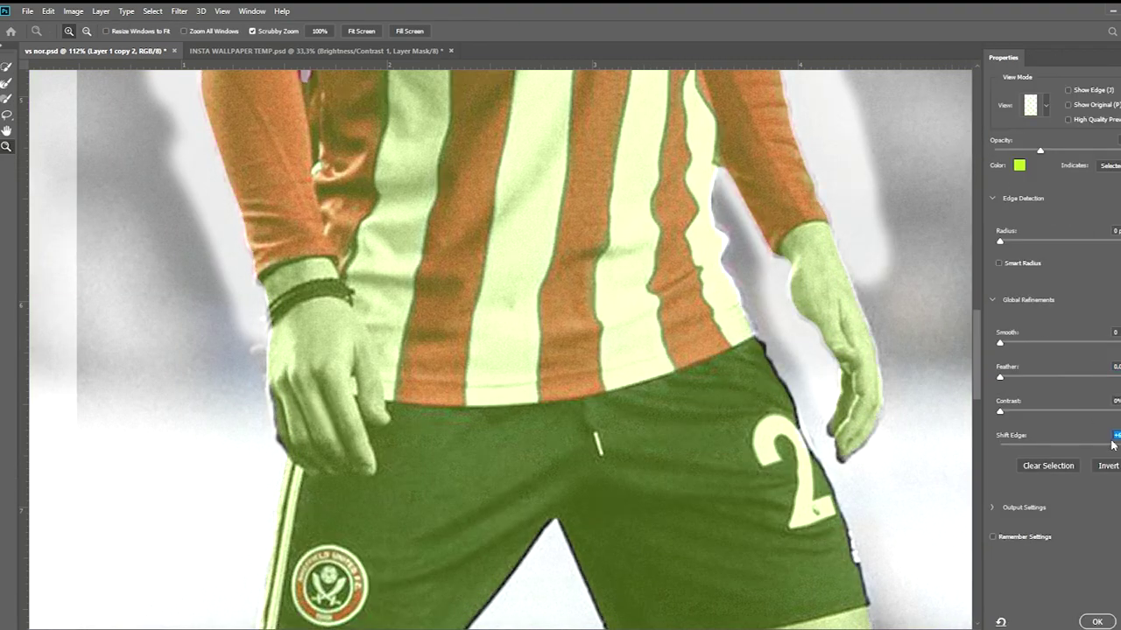
Step: Apply the raised Shift Edge, Feather and Contrast after checking the right hand up close
left_click(874, 256)
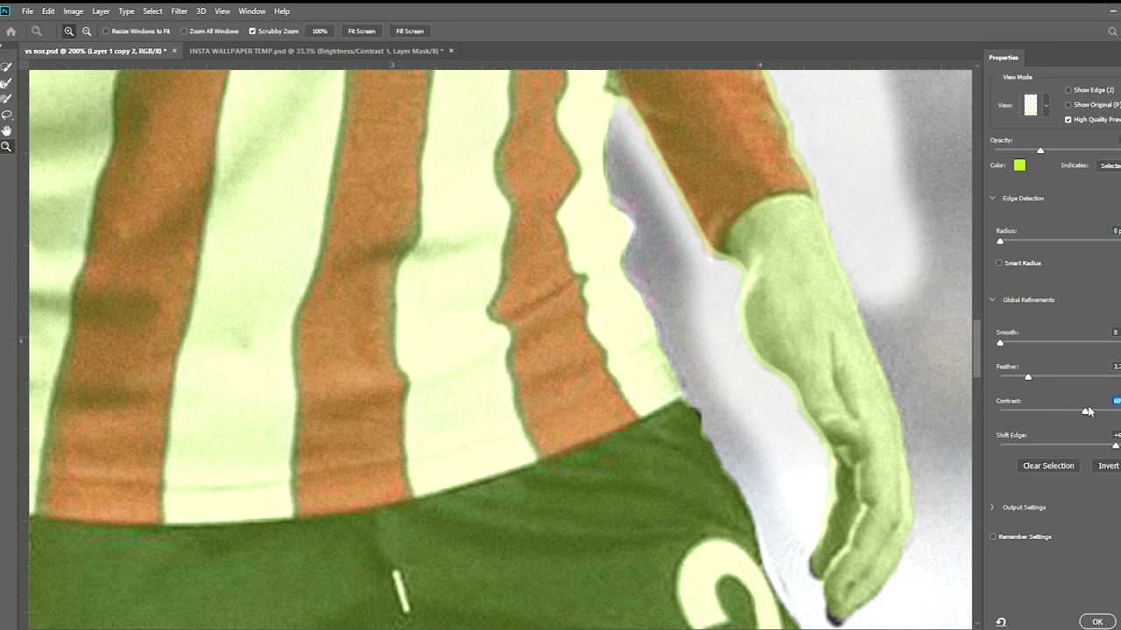
left_click(1098, 620)
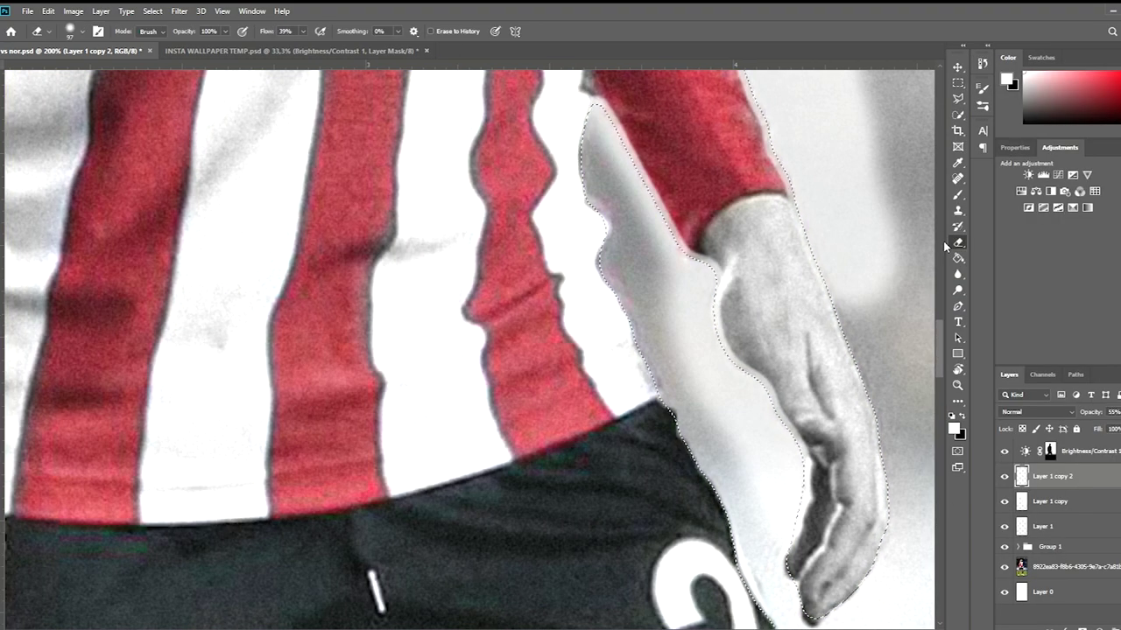
Step: Clear the selection around the player with Ctrl+D and switch to the Move tool
scroll(853, 238, "down", 5)
scroll(726, 231, "up", 5)
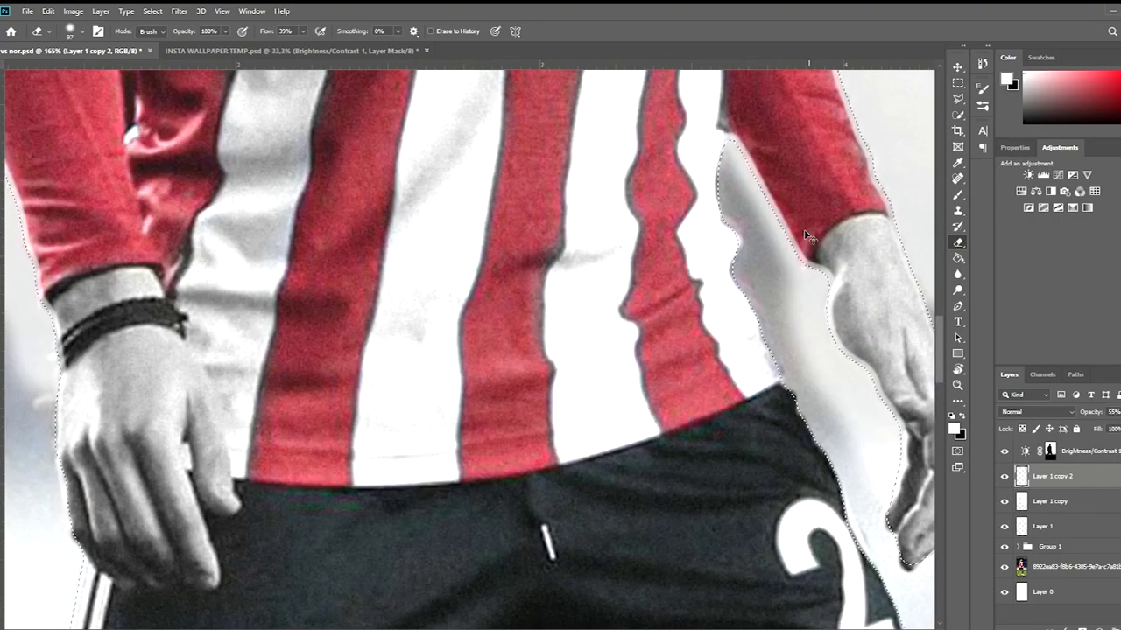
key("v")
key("ctrl+d")
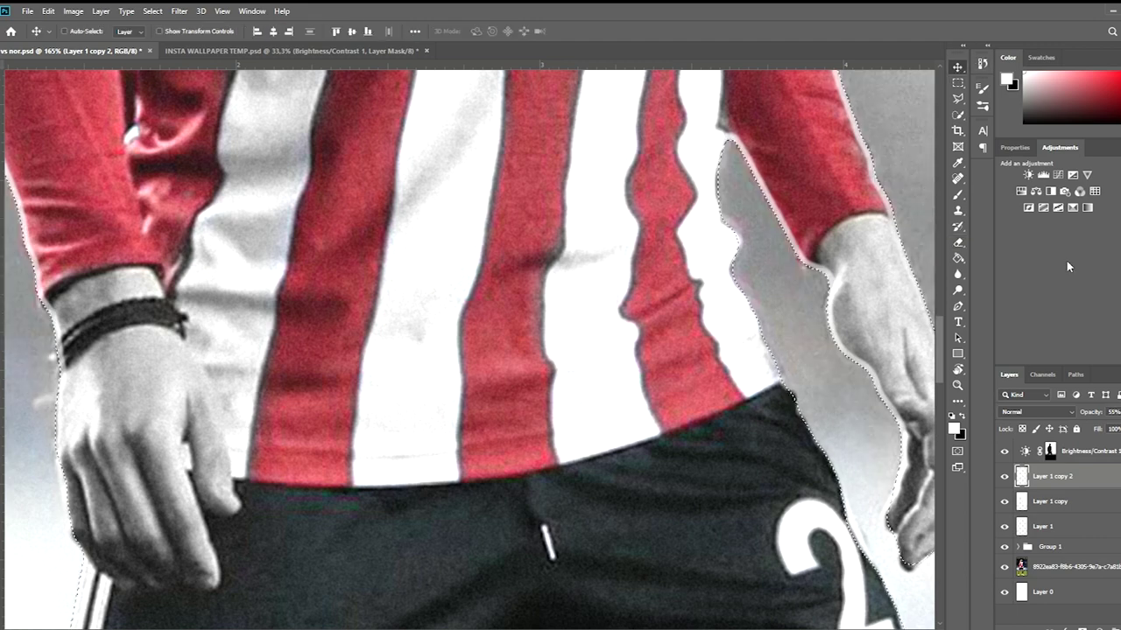
scroll(862, 325, "down", 5)
scroll(861, 378, "down", 4)
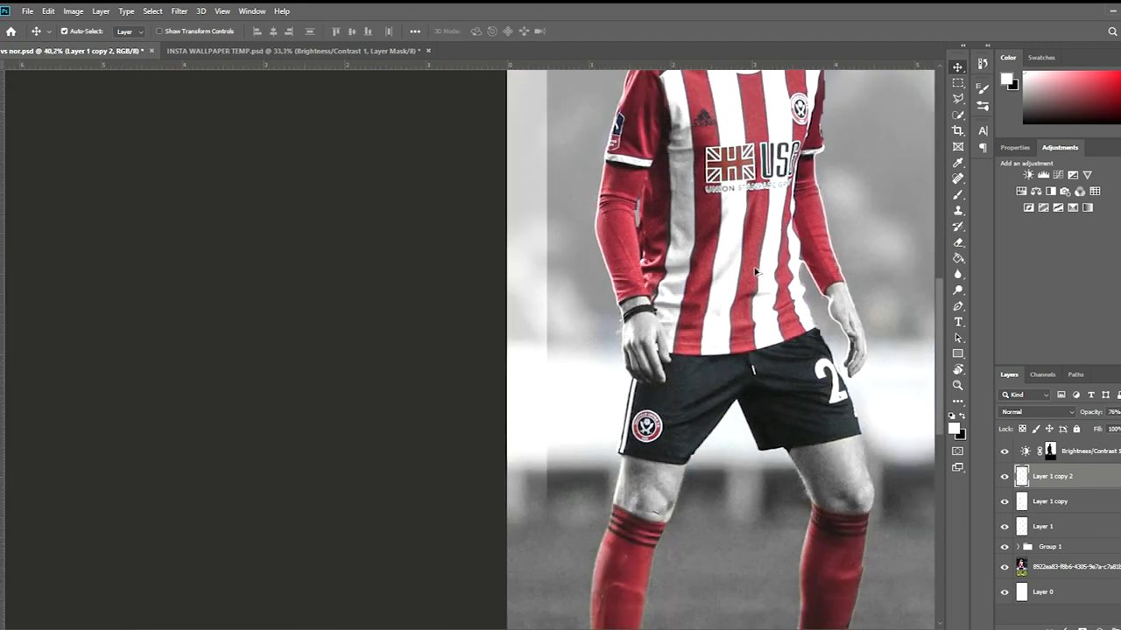
scroll(860, 379, "up", 6)
Step: Erase stray edge pixels around the cutout and float INSTA WALLPAPER TEMP out of the tabs
key("e")
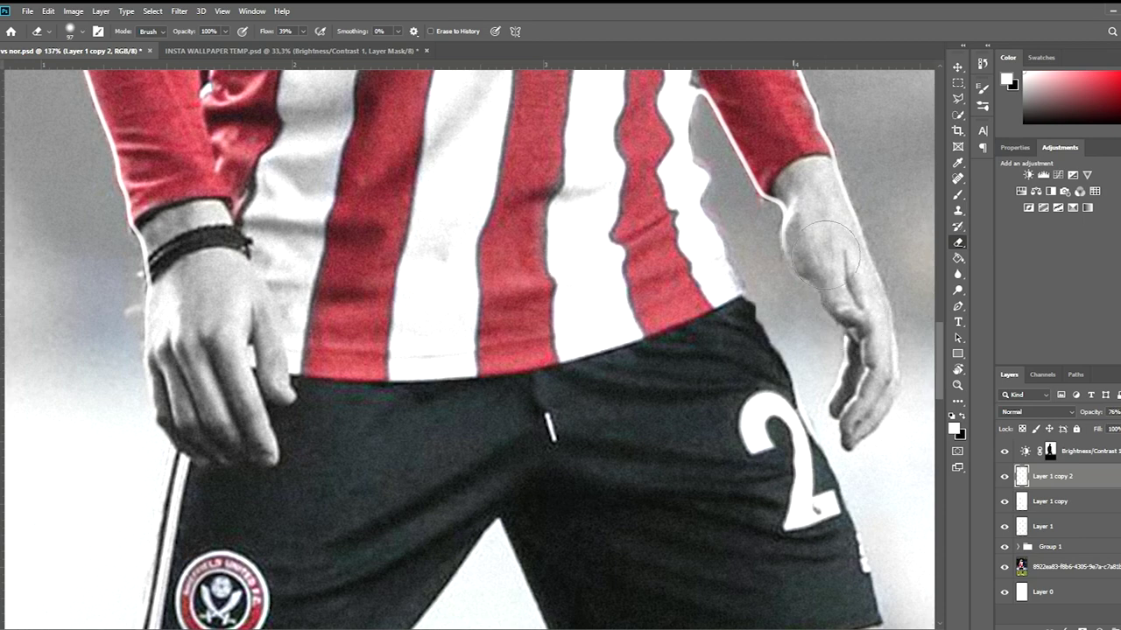
scroll(779, 219, "down", 2)
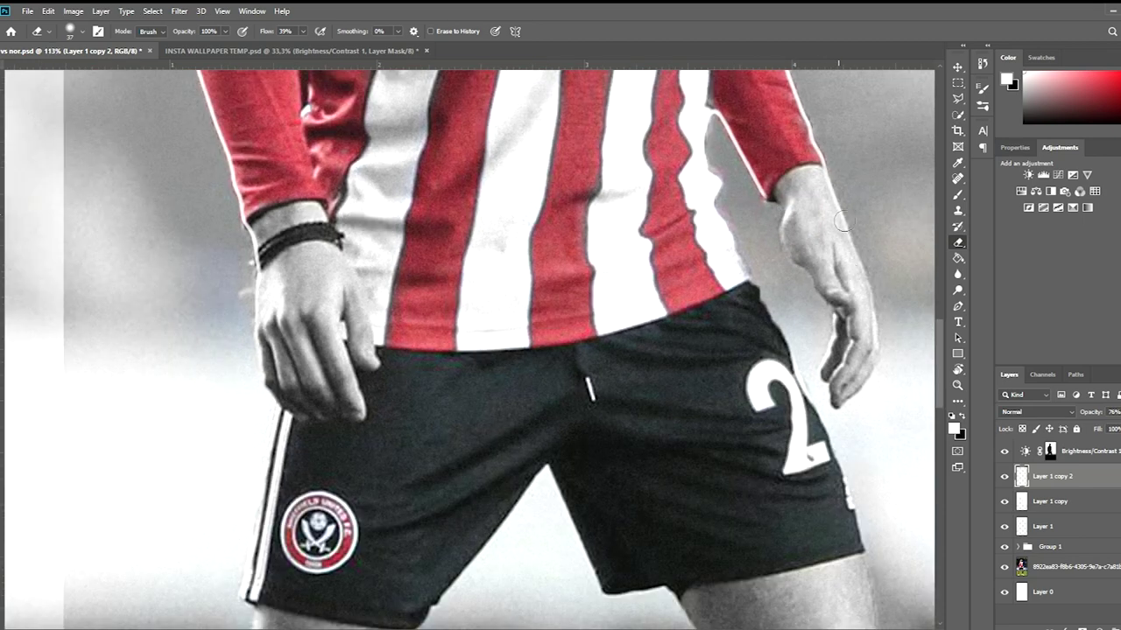
scroll(840, 222, "down", 3)
scroll(631, 179, "up", 4)
scroll(453, 190, "up", 2)
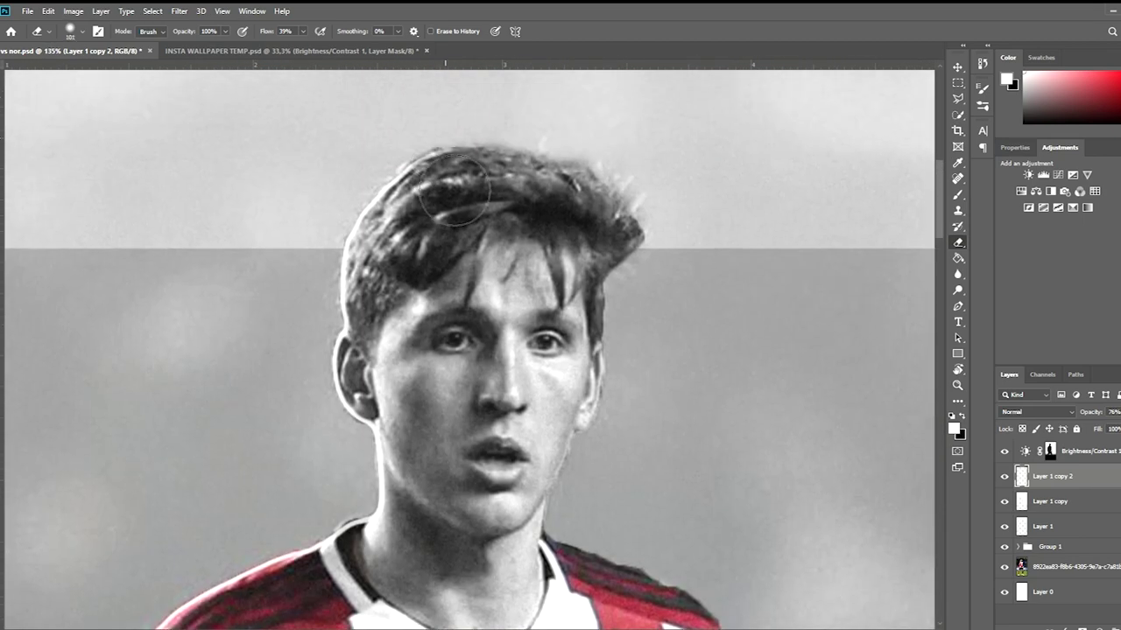
scroll(613, 437, "down", 3)
scroll(431, 442, "down", 2)
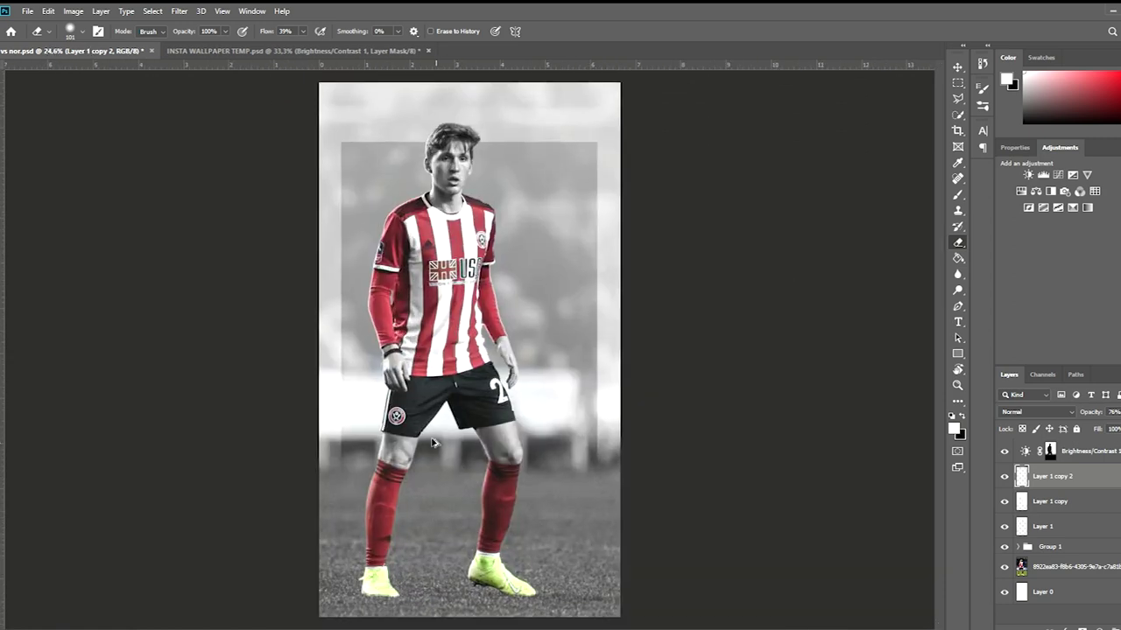
left_click(957, 68)
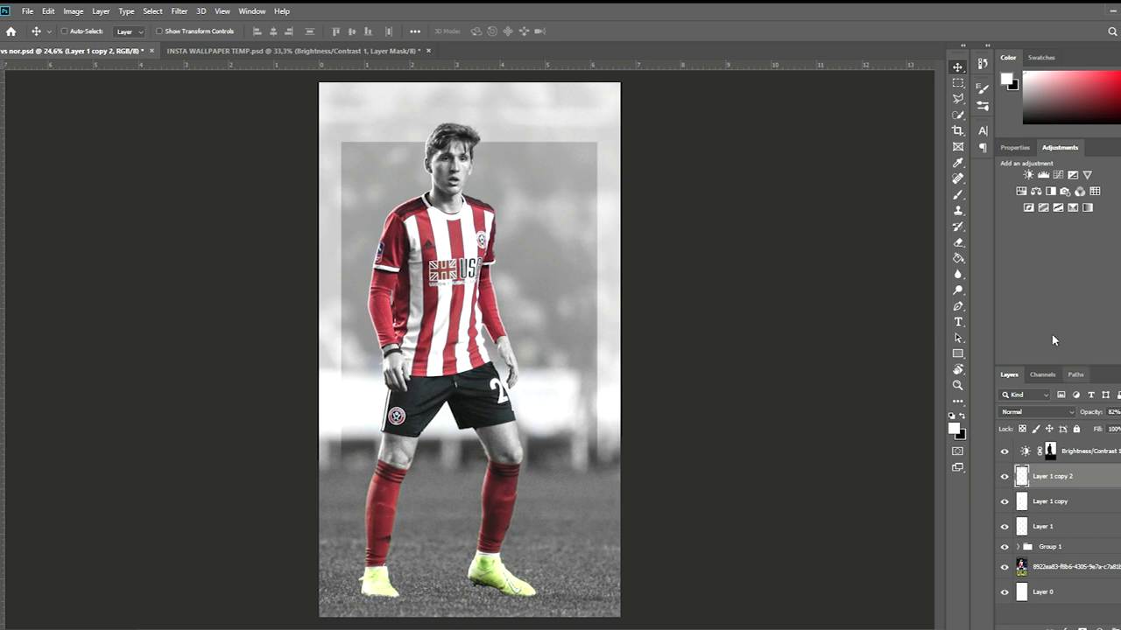
left_click_drag(219, 50, 542, 255)
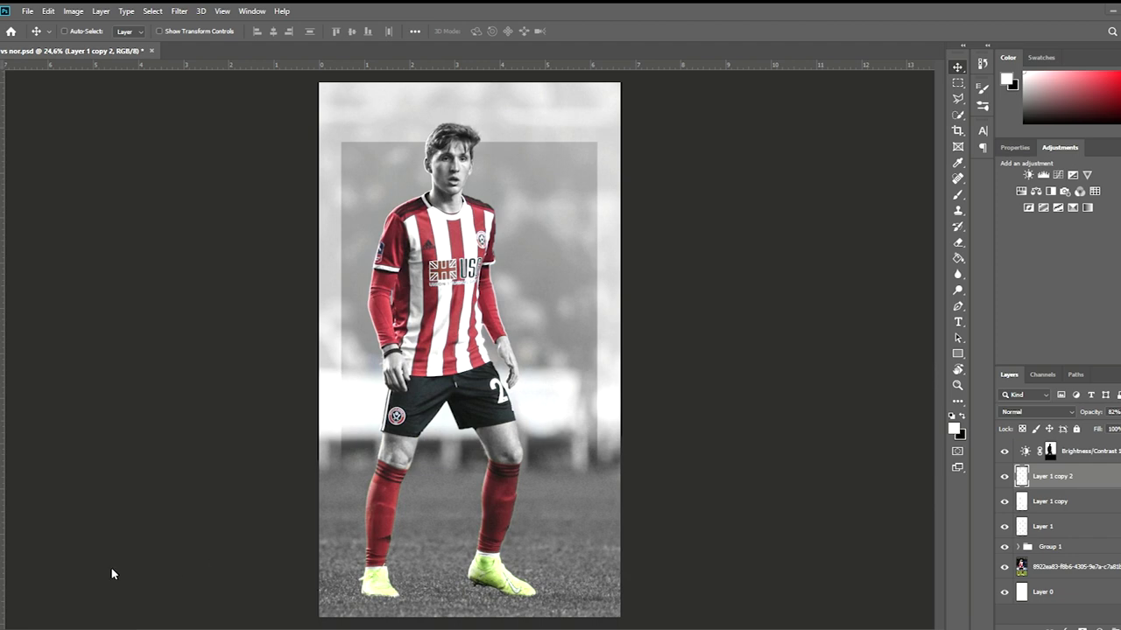
Step: Drop the Premier_League stripes above Brightness/Contrast and stretch it to cover the whole canvas
left_click_drag(640, 366, 366, 350)
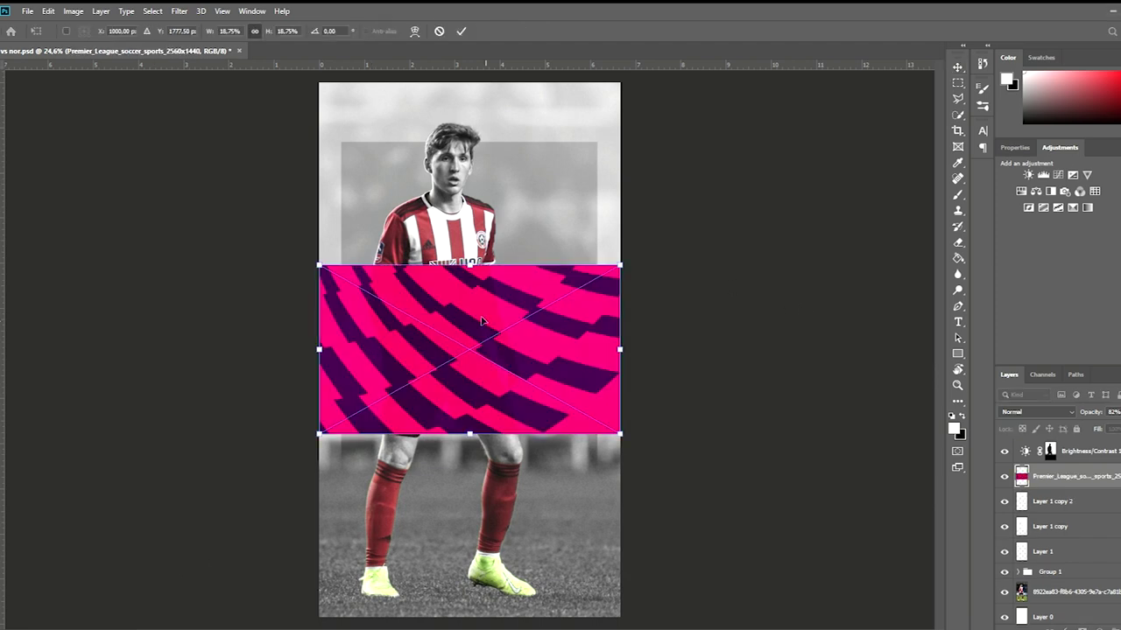
left_click_drag(1040, 474, 1040, 448)
key("ctrl+t")
key("ctrl+minus")
left_click_drag(467, 123, 467, 84)
left_click_drag(485, 155, 486, 216)
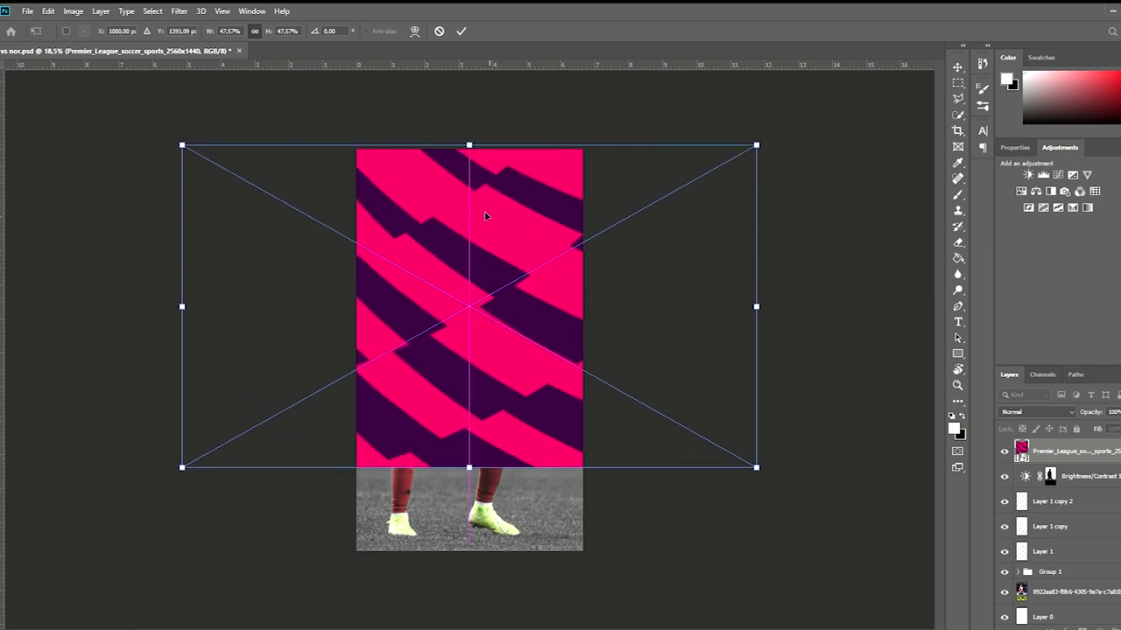
left_click_drag(469, 468, 488, 549)
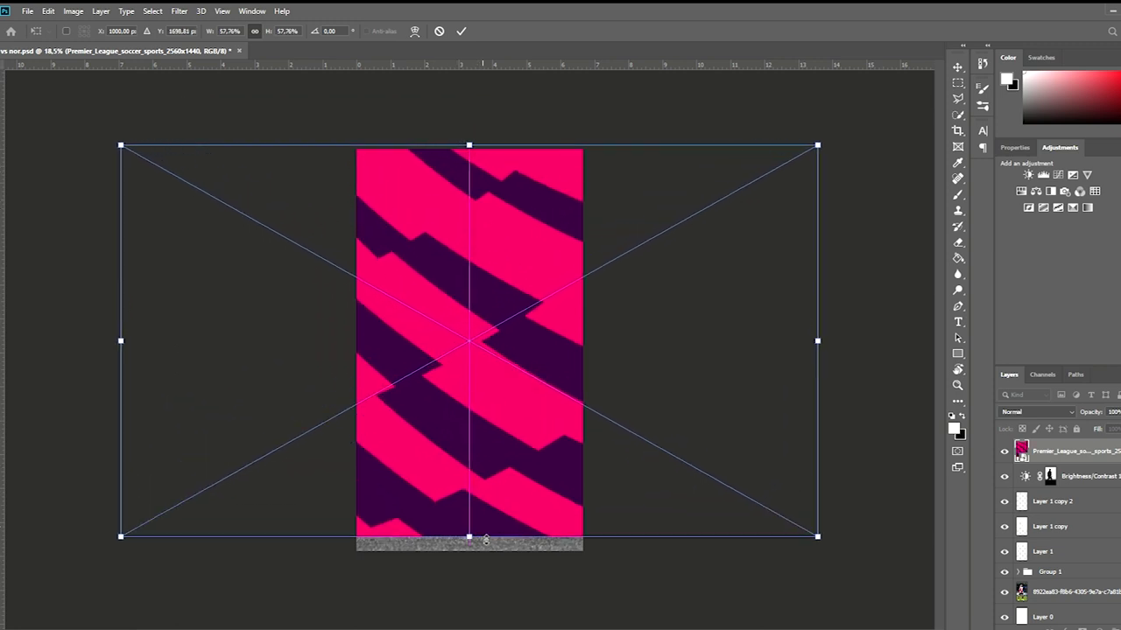
key("Return")
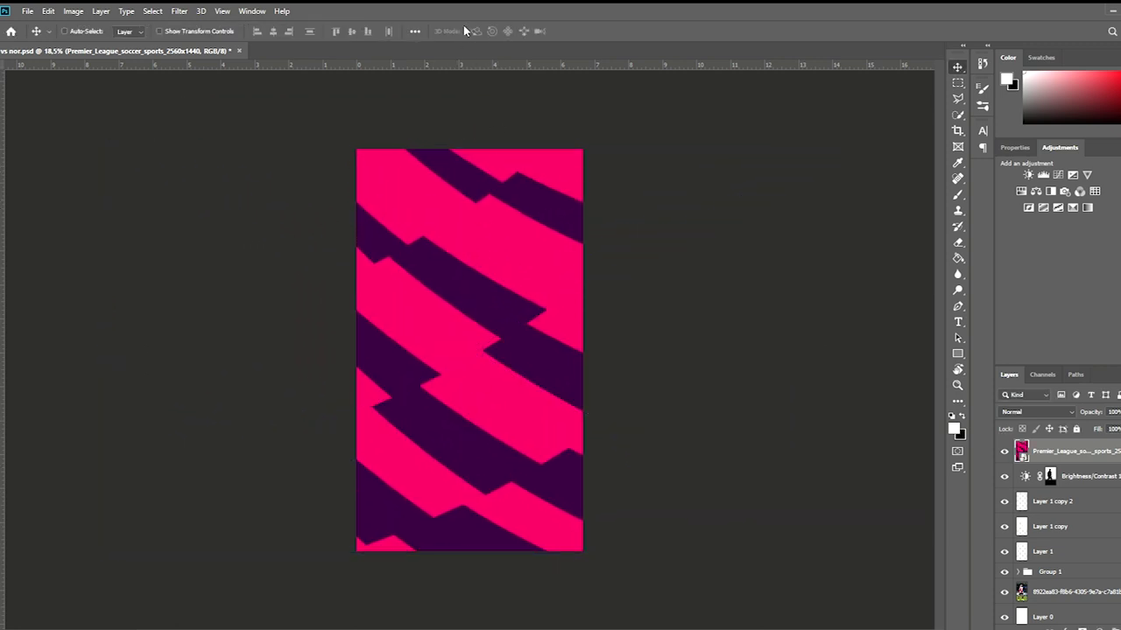
mouse_move(530, 326)
left_mouse_down()
mouse_move(425, 350)
mouse_move(448, 352)
mouse_move(550, 305)
mouse_move(570, 325)
left_mouse_up()
Step: Rotate the stripes layer about -8.45°, scale it up and shift it slightly up-left
key("ctrl+t")
key("ctrl+0")
left_click_drag(560, 209, 614, 211)
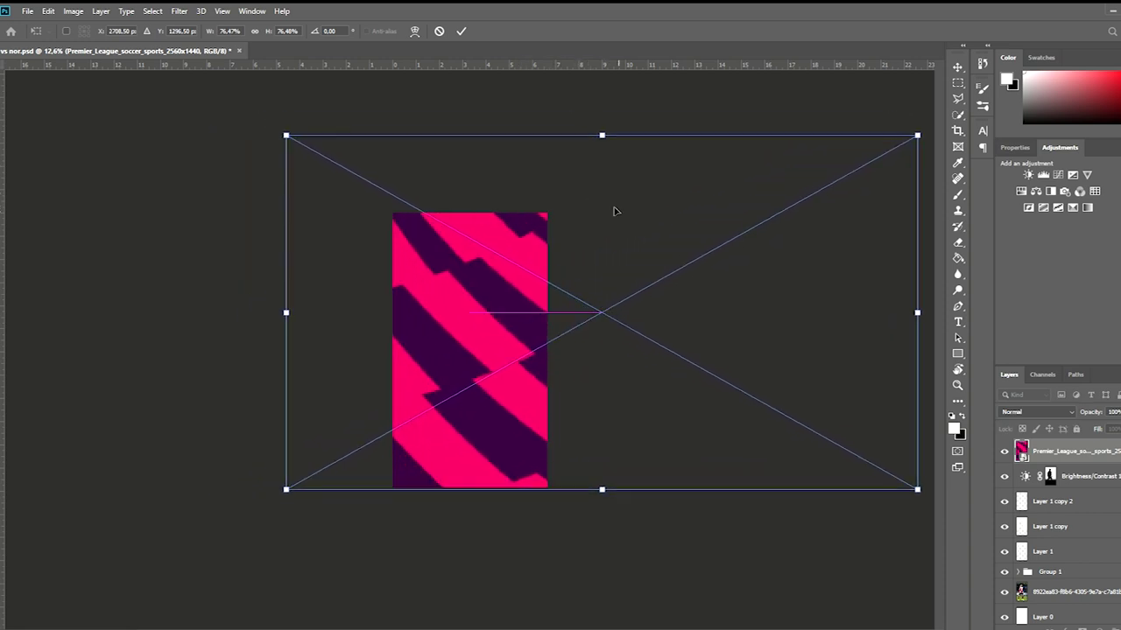
mouse_move(598, 109)
left_mouse_down()
mouse_move(607, 158)
mouse_move(598, 160)
left_mouse_up()
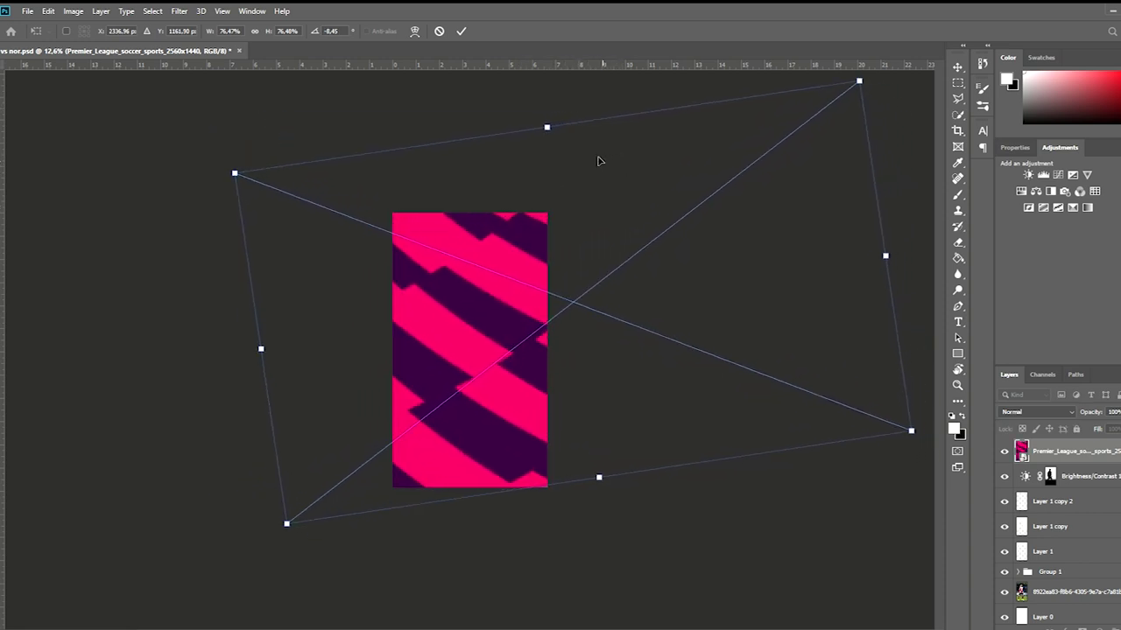
key("ctrl+minus")
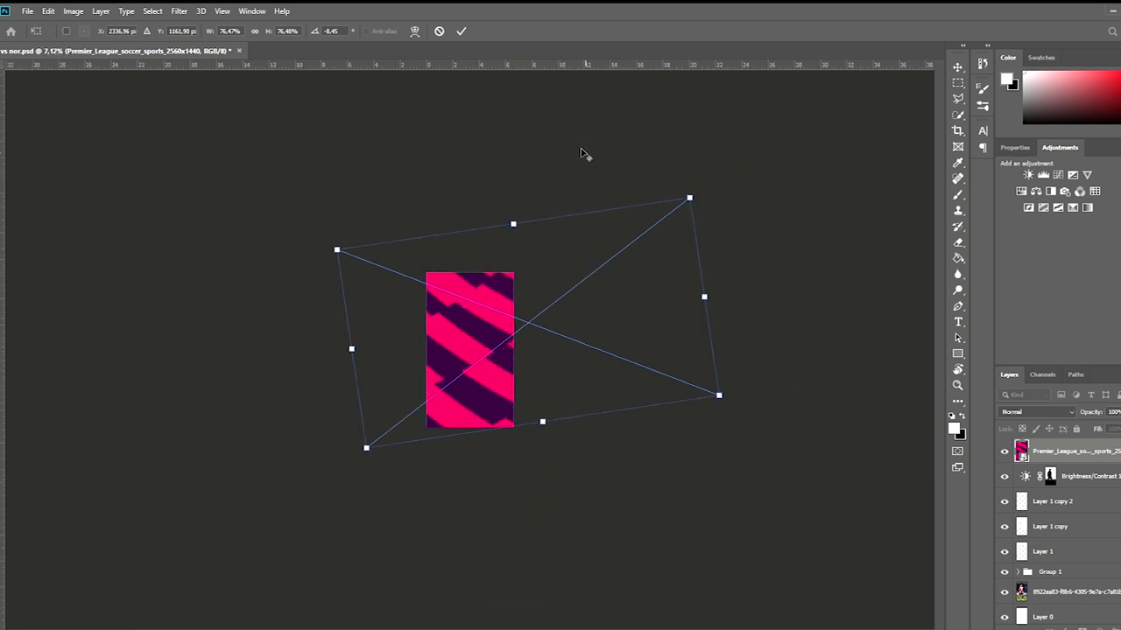
mouse_move(688, 196)
left_mouse_down()
mouse_move(730, 166)
mouse_move(689, 186)
left_mouse_up()
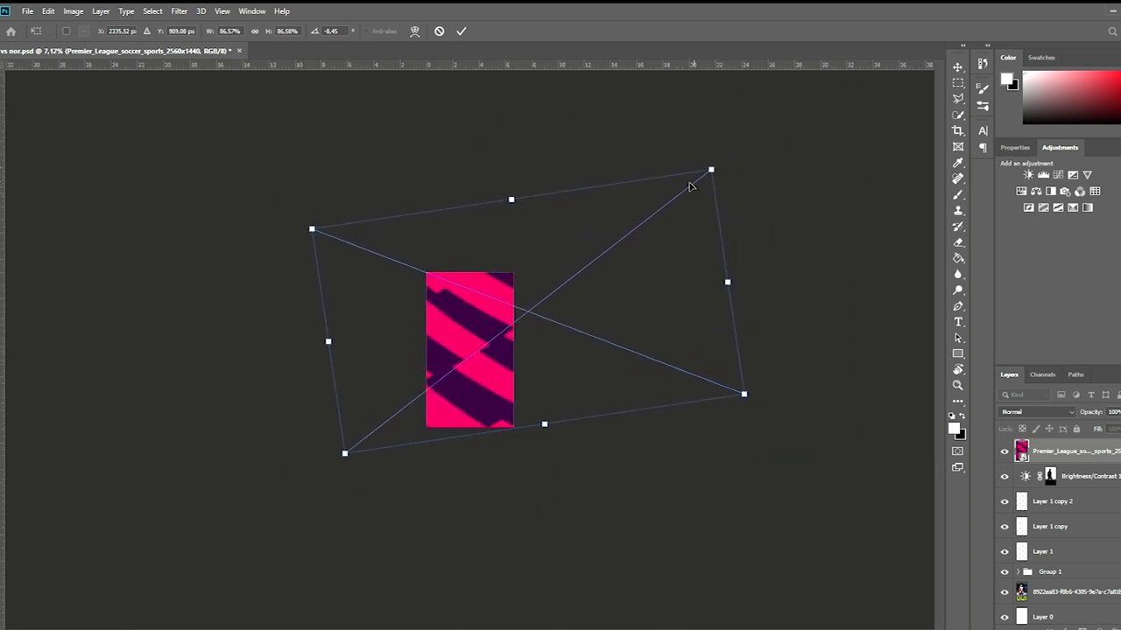
key("ctrl+plus")
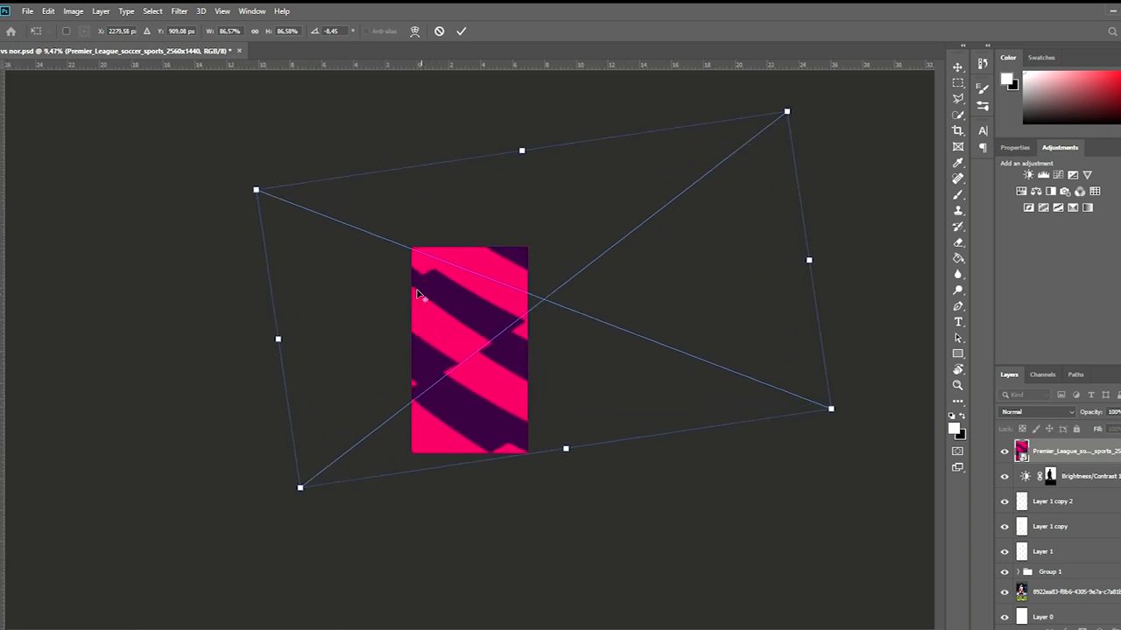
mouse_move(502, 287)
left_mouse_down()
mouse_move(487, 283)
mouse_move(508, 274)
mouse_move(483, 285)
mouse_move(487, 275)
left_mouse_up()
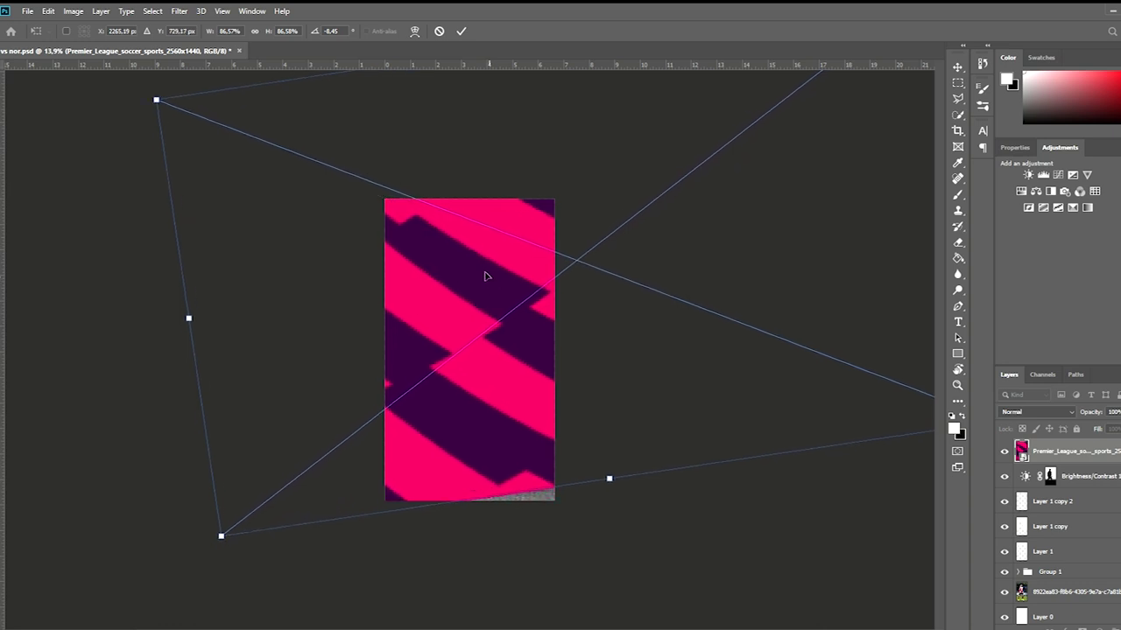
key("Return")
key("ctrl+plus")
Step: Magic Wand and delete the three pink regions of the stripes, then add a thin Stroke
left_click(958, 117)
key("shift+w")
left_click(507, 178)
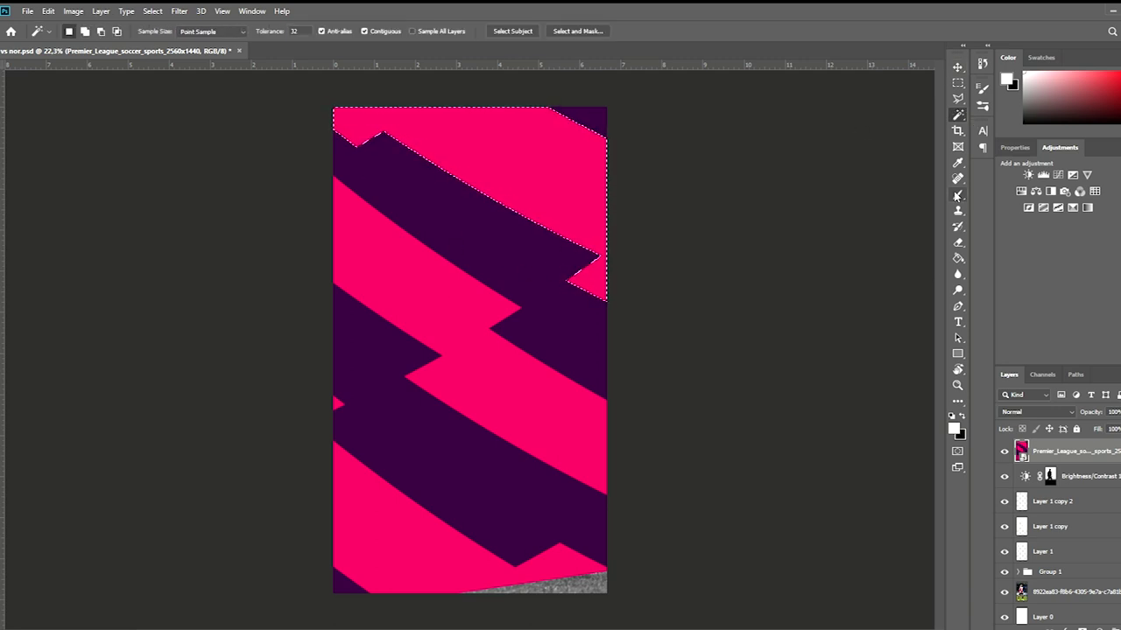
left_click(958, 194)
key("Delete")
key("w")
left_click(420, 237)
key("Delete")
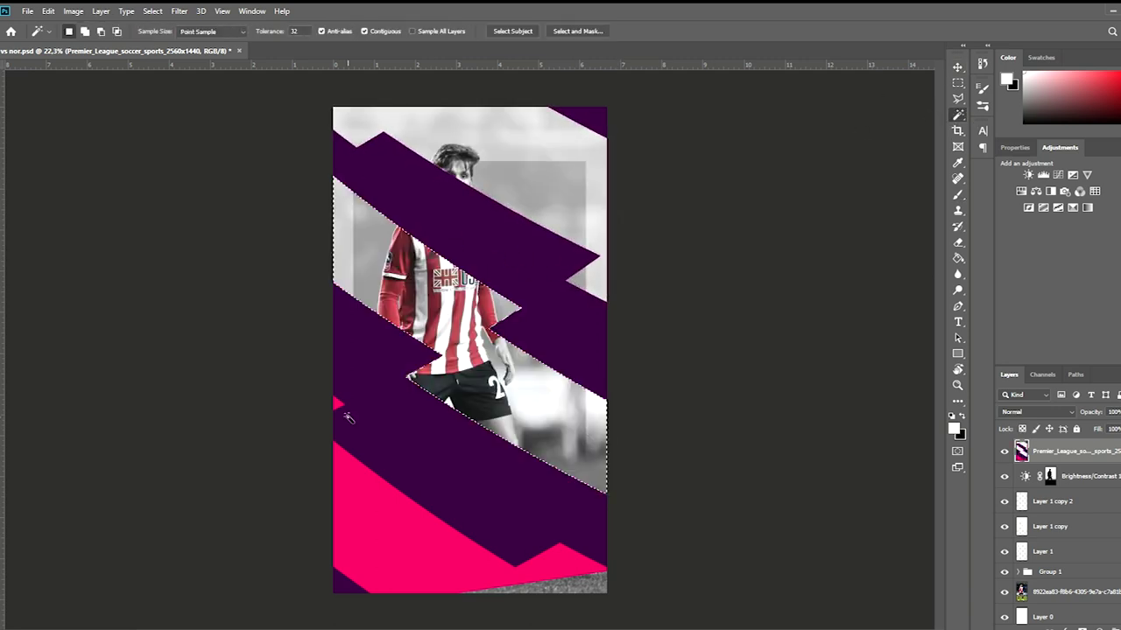
left_click(403, 507)
key("Delete")
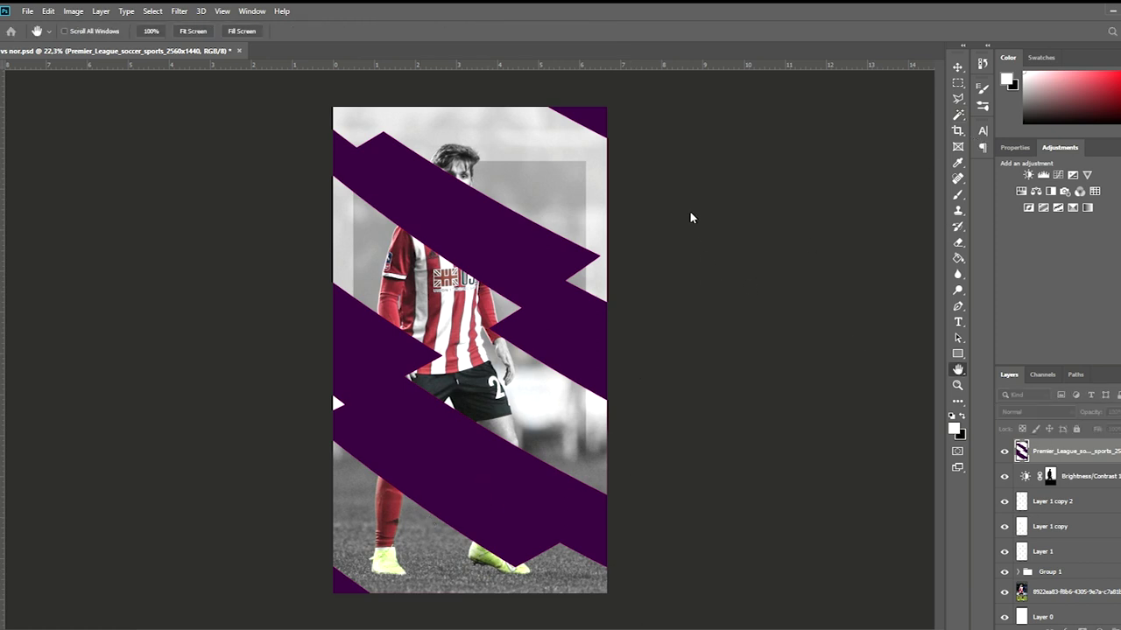
key("i")
key("w")
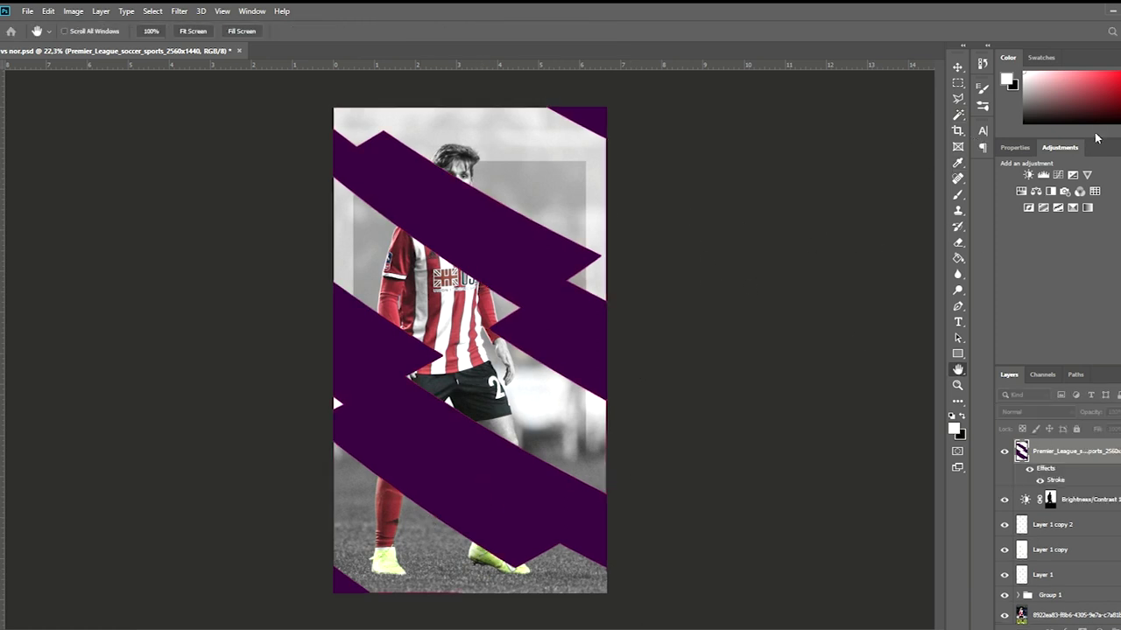
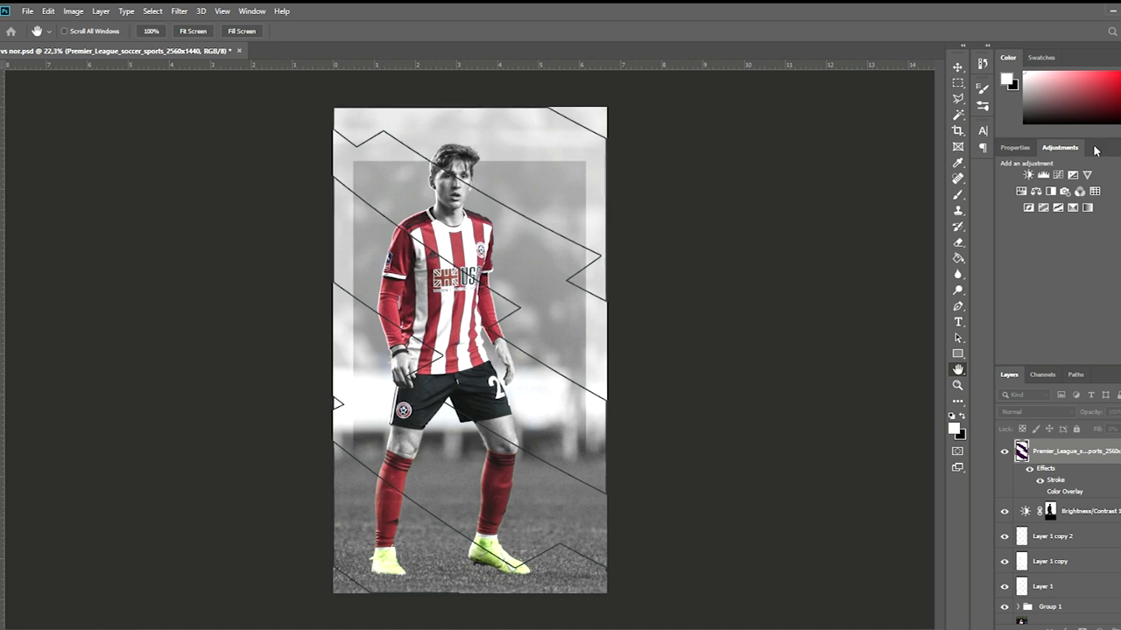
Step: Discard the colour overlay, then try a doubled copy of the line-pattern layer and delete it
key("Escape")
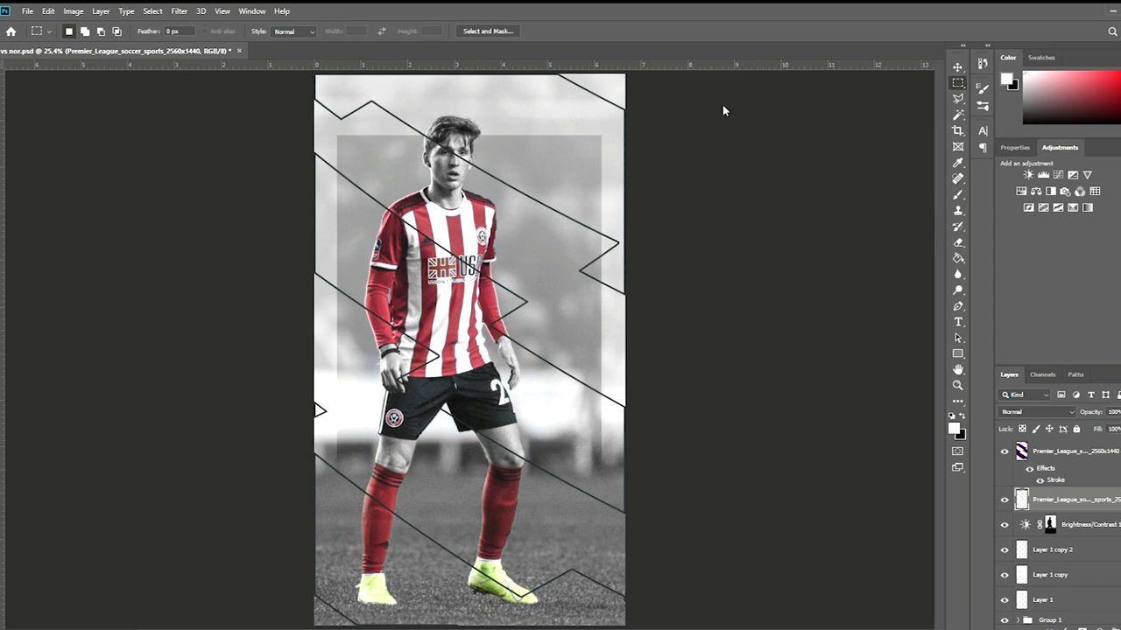
left_click(1111, 477)
key("v")
mouse_move(564, 264)
left_mouse_down()
mouse_move(557, 220)
mouse_move(565, 228)
left_mouse_up()
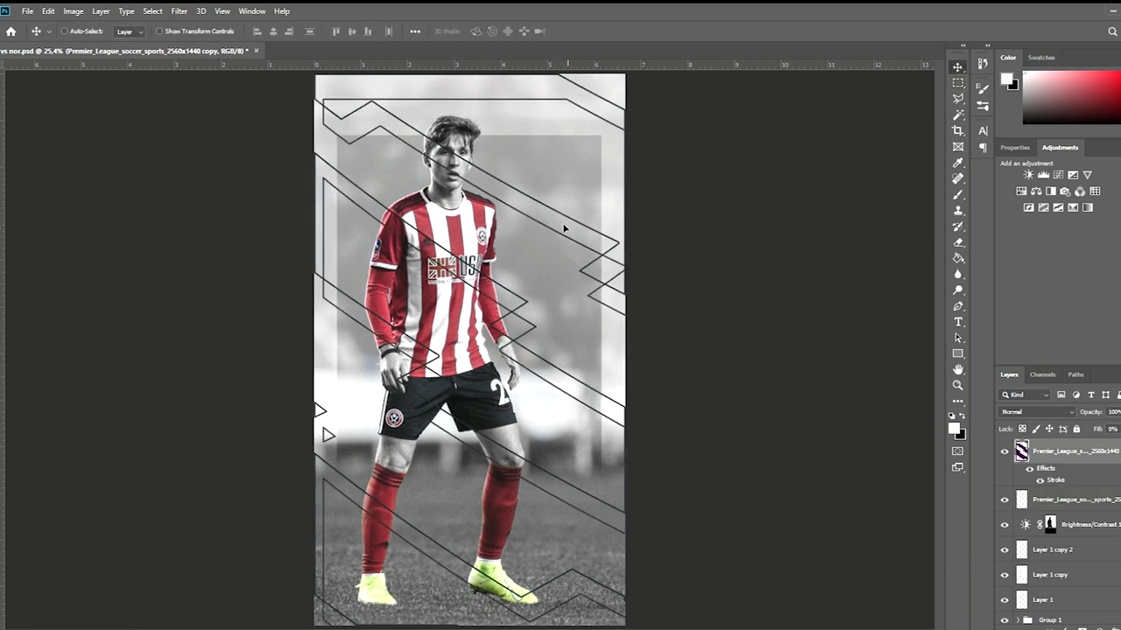
key("Delete")
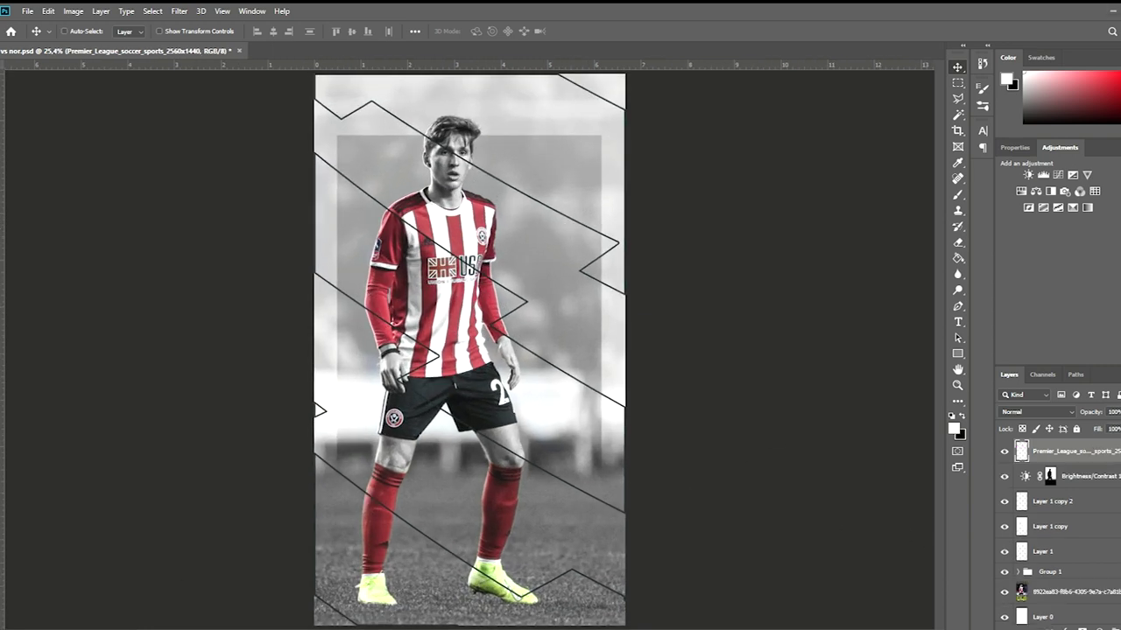
Step: Place the pink pattern image, enlarge it, set 40% opacity and tilt it, then cancel
key("ctrl+minus")
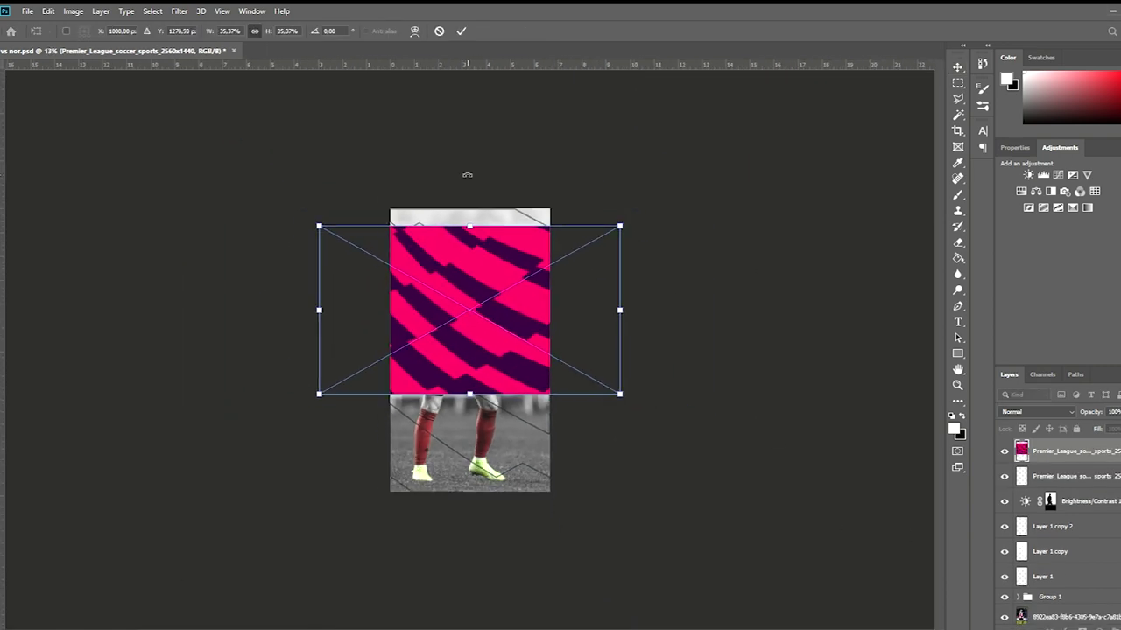
left_click_drag(471, 394, 510, 540)
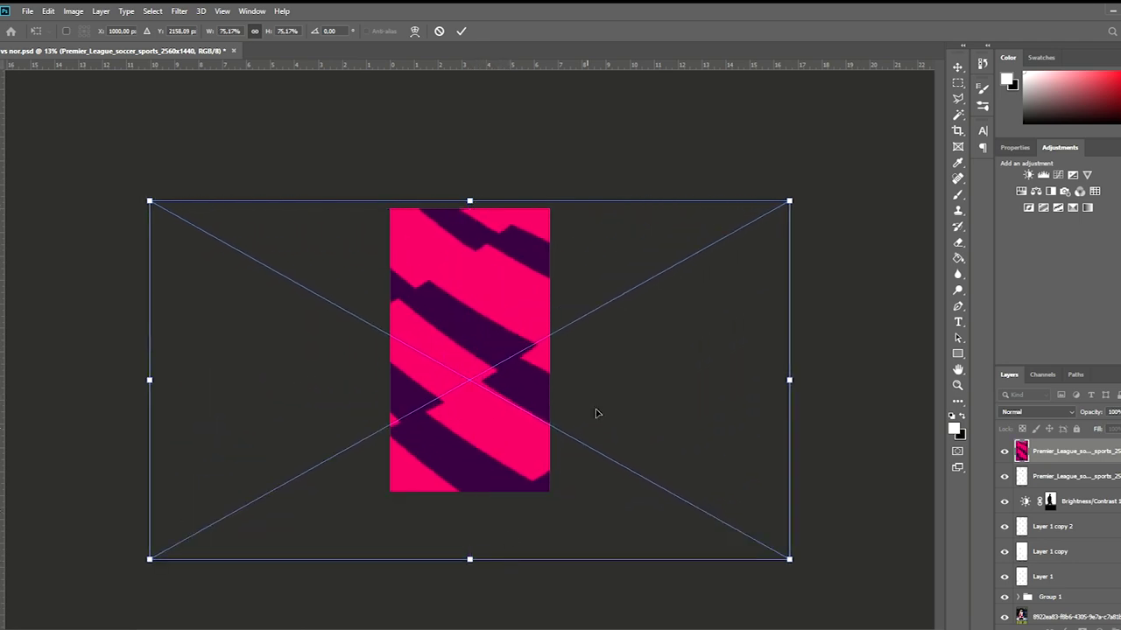
key("4")
scroll(470, 350, "up", 3)
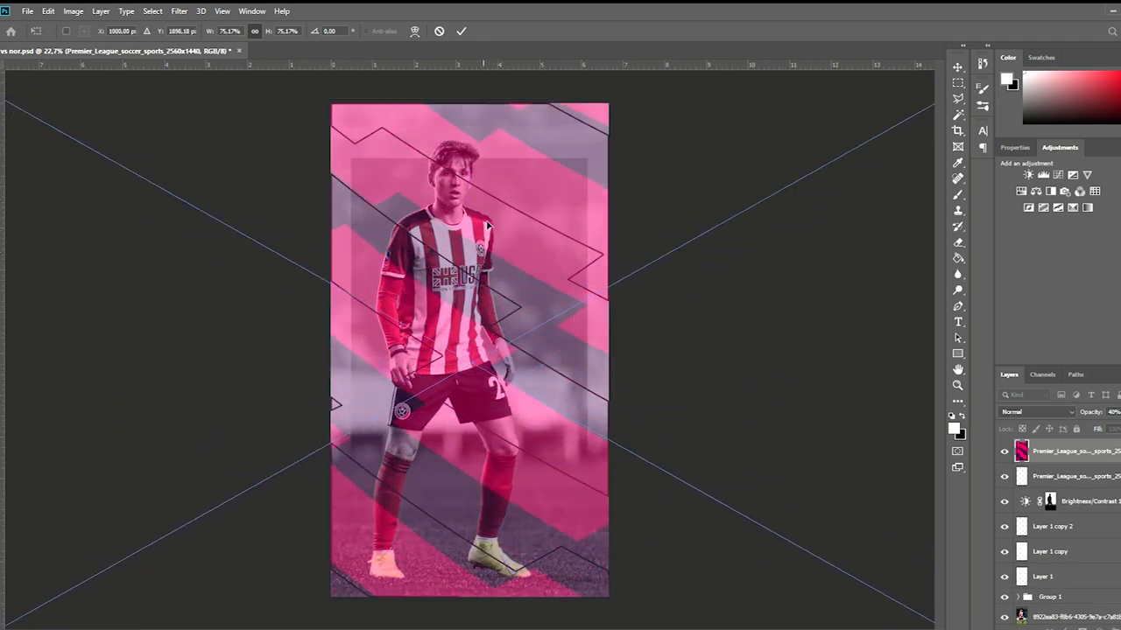
left_click_drag(482, 299, 487, 185)
scroll(444, 280, "down", 2)
left_click_drag(92, 546, 3, 610)
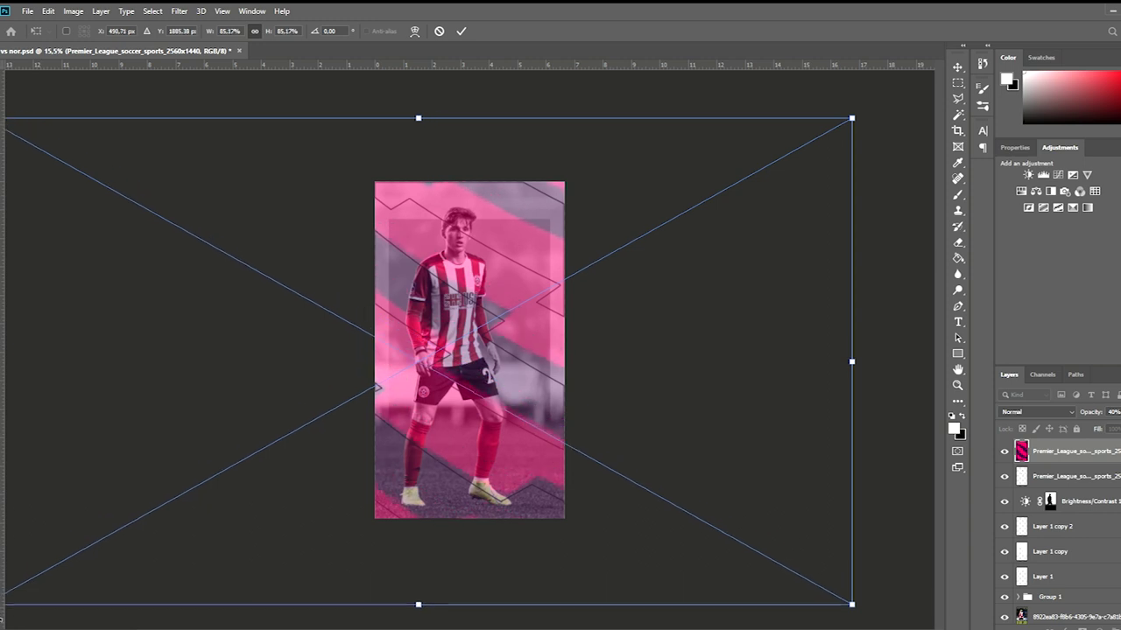
mouse_move(852, 118)
left_mouse_down()
mouse_move(823, 138)
mouse_move(842, 126)
left_mouse_up()
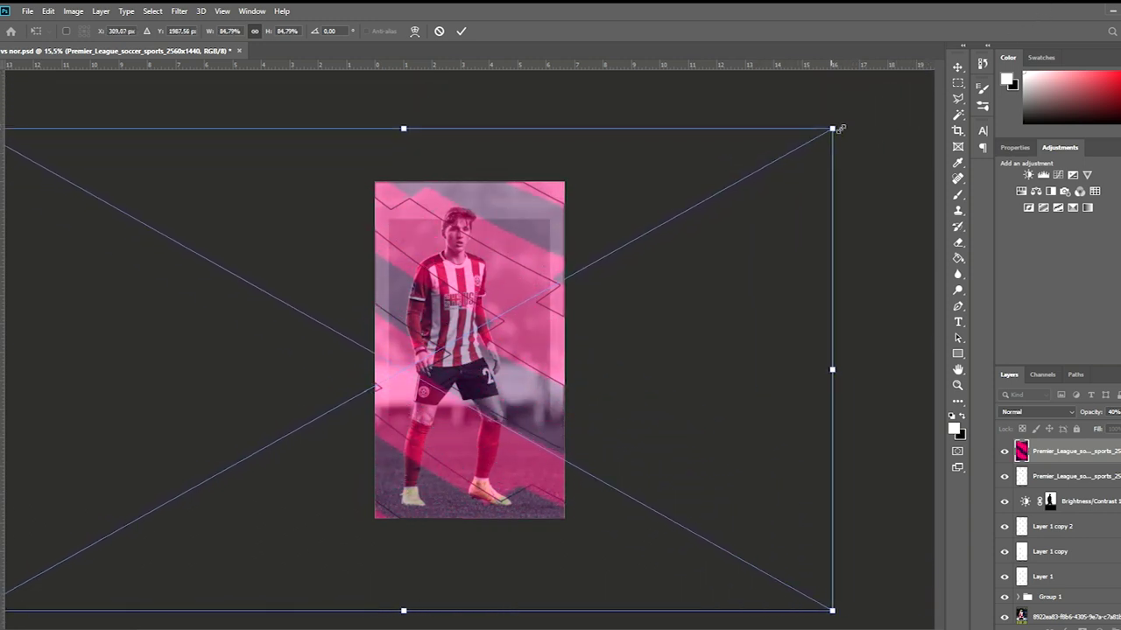
left_click_drag(826, 55, 763, 150)
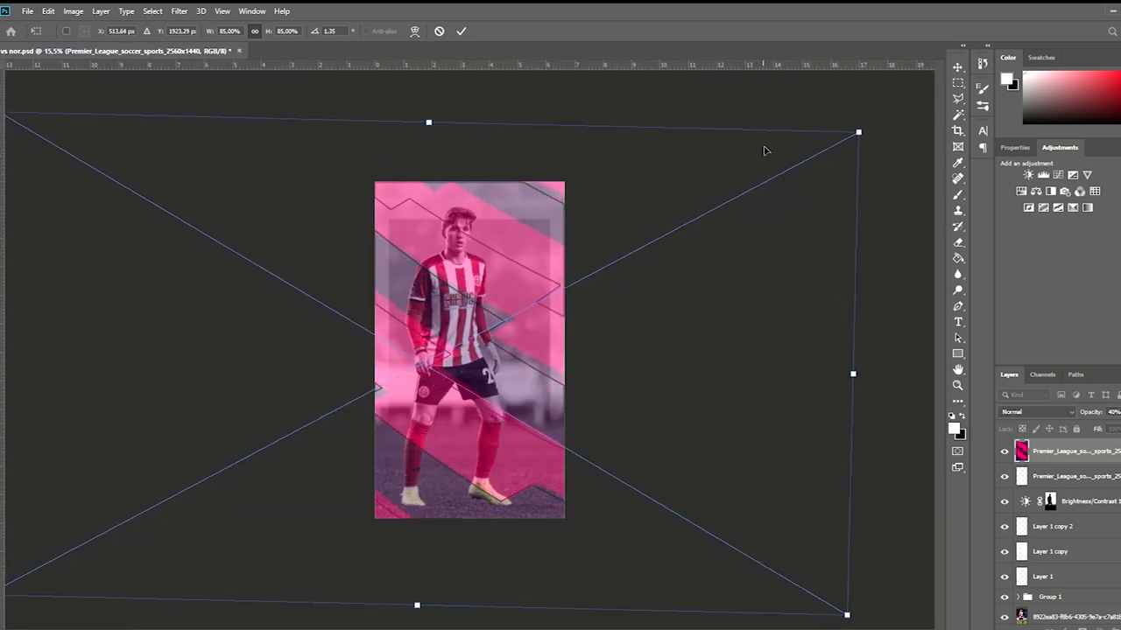
left_click_drag(763, 150, 745, 195)
left_click(438, 31)
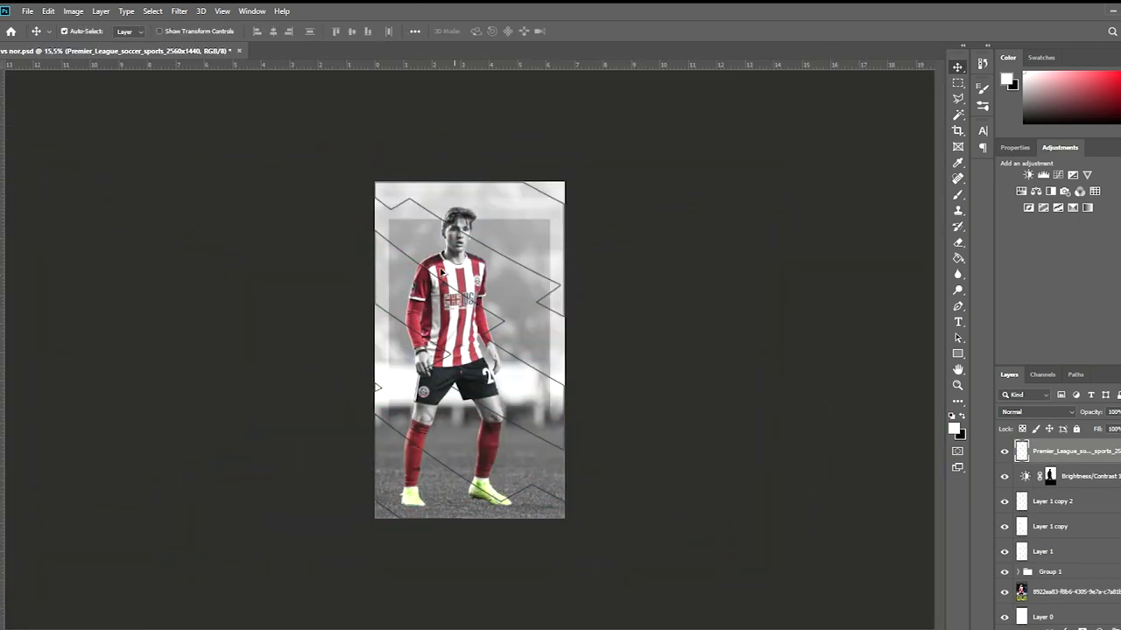
Step: Retry the pink pattern at 89% and 3.75°, cancel it, and copy the Stroke effect to the lower layer
key("ctrl+0")
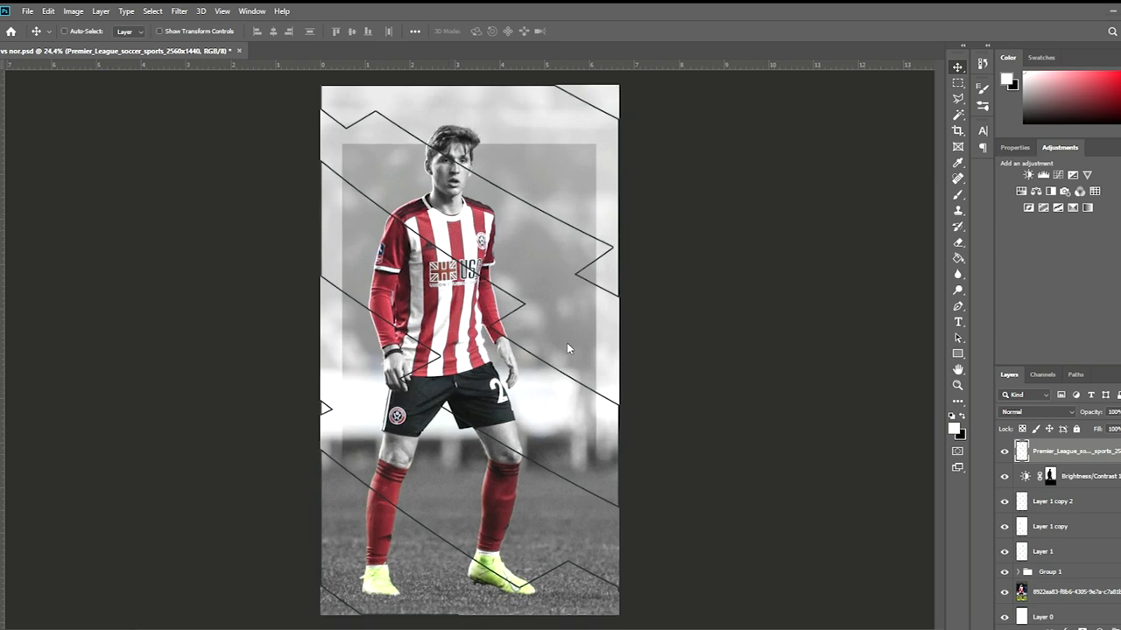
left_click_drag(469, 263, 469, 82)
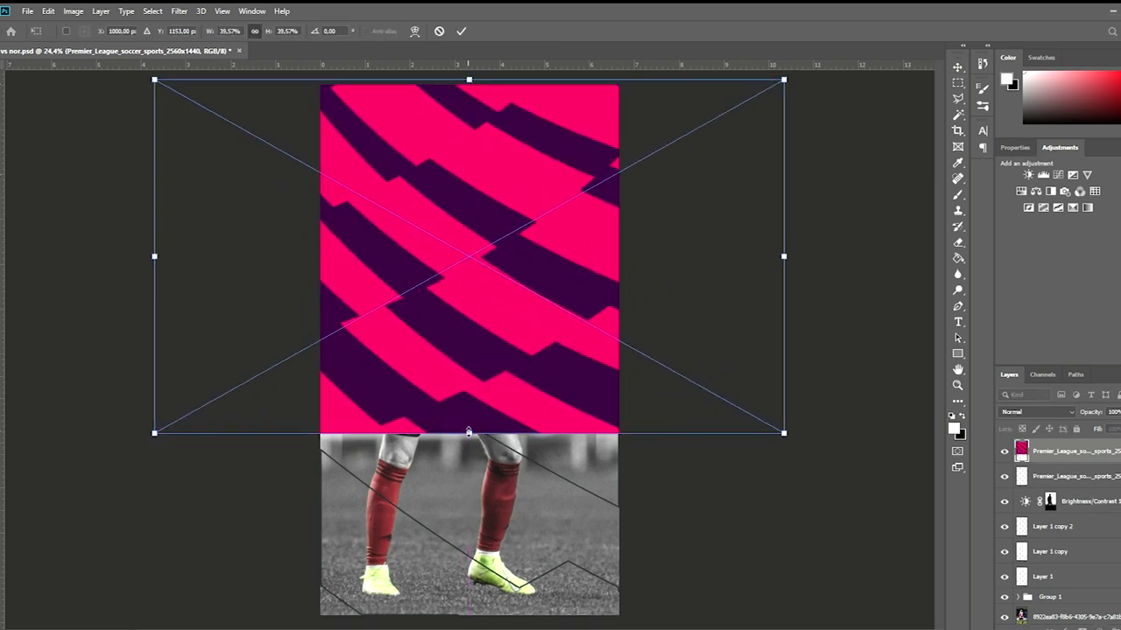
left_click_drag(468, 431, 487, 617)
left_click_drag(1093, 427, 1093, 423)
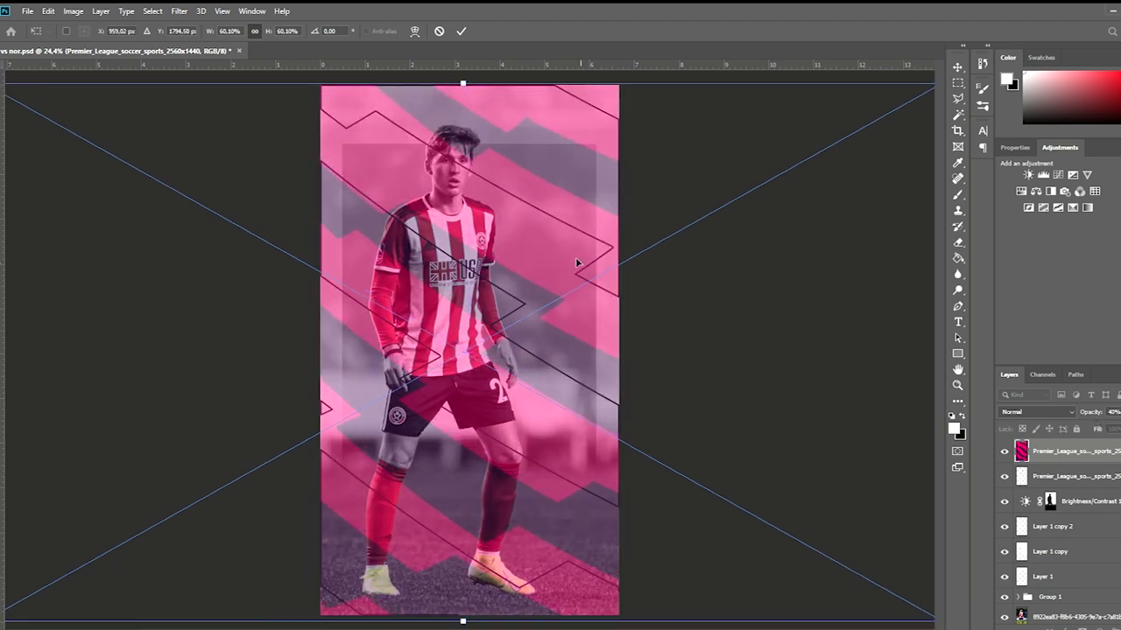
key("ctrl+minus")
key("ctrl+minus")
left_click_drag(472, 450, 420, 521)
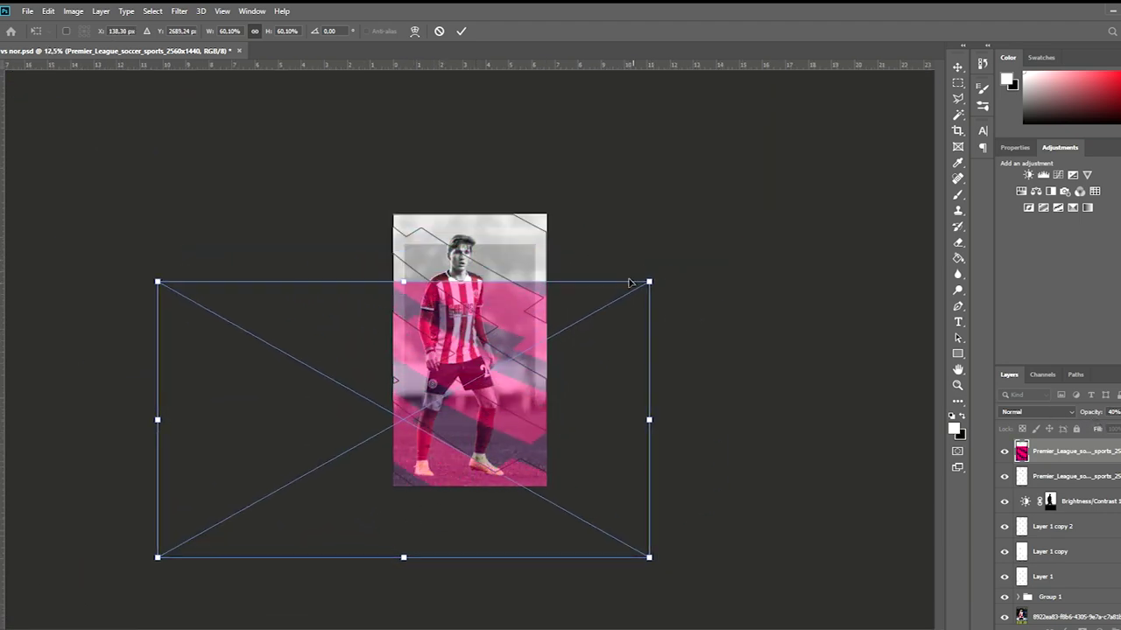
left_click_drag(660, 283, 720, 193)
left_click_drag(753, 273, 710, 293)
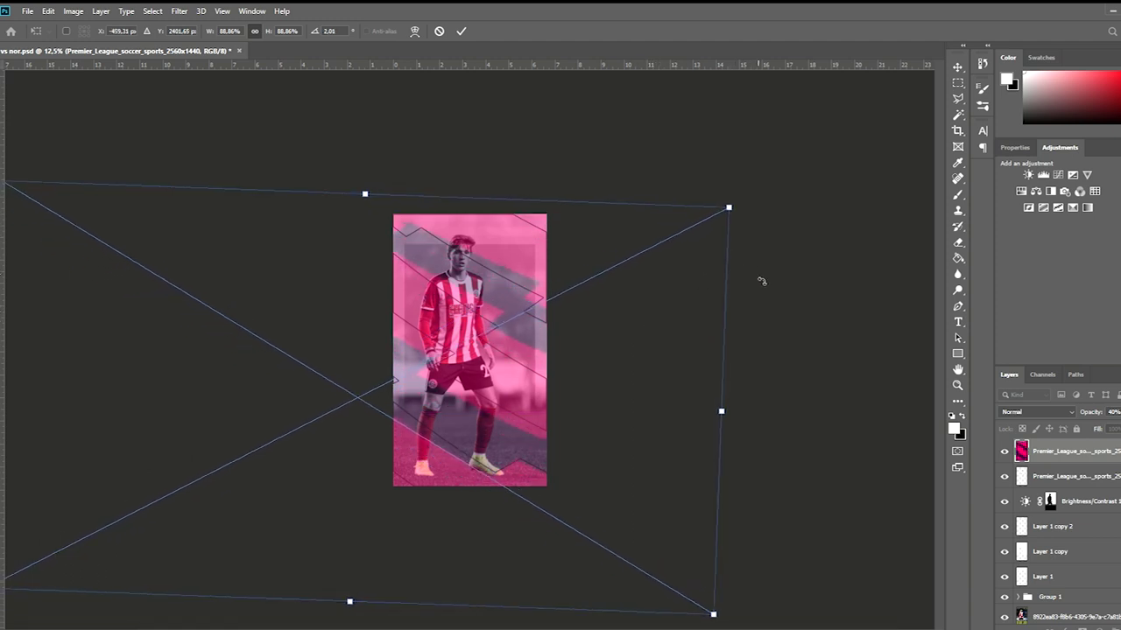
left_click_drag(748, 205, 698, 241)
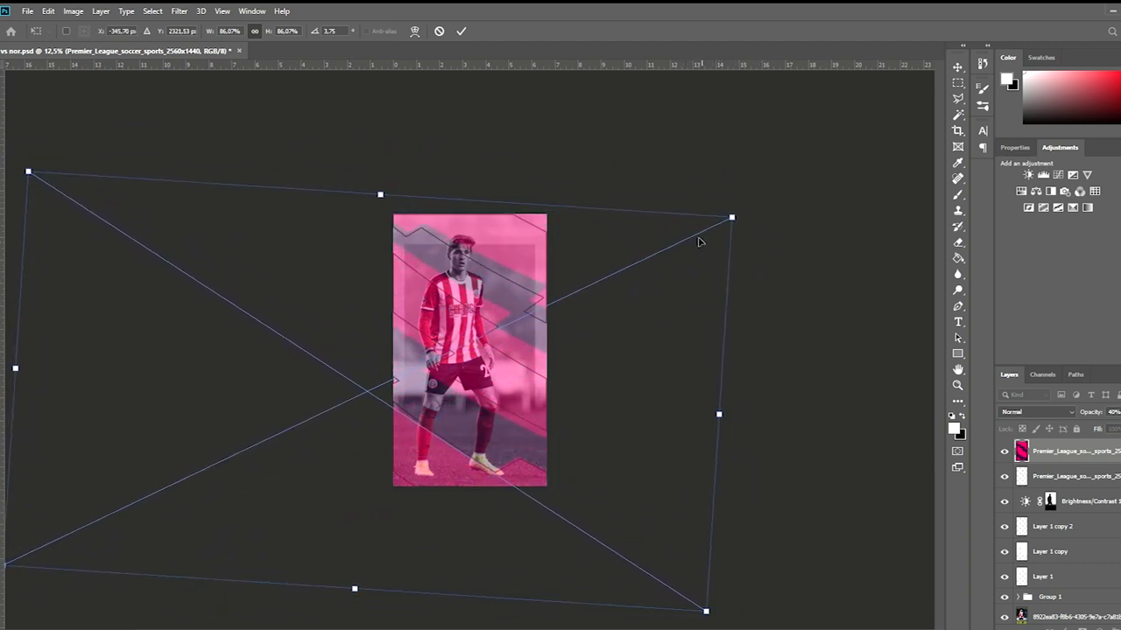
left_click_drag(698, 242, 718, 248)
key("Escape")
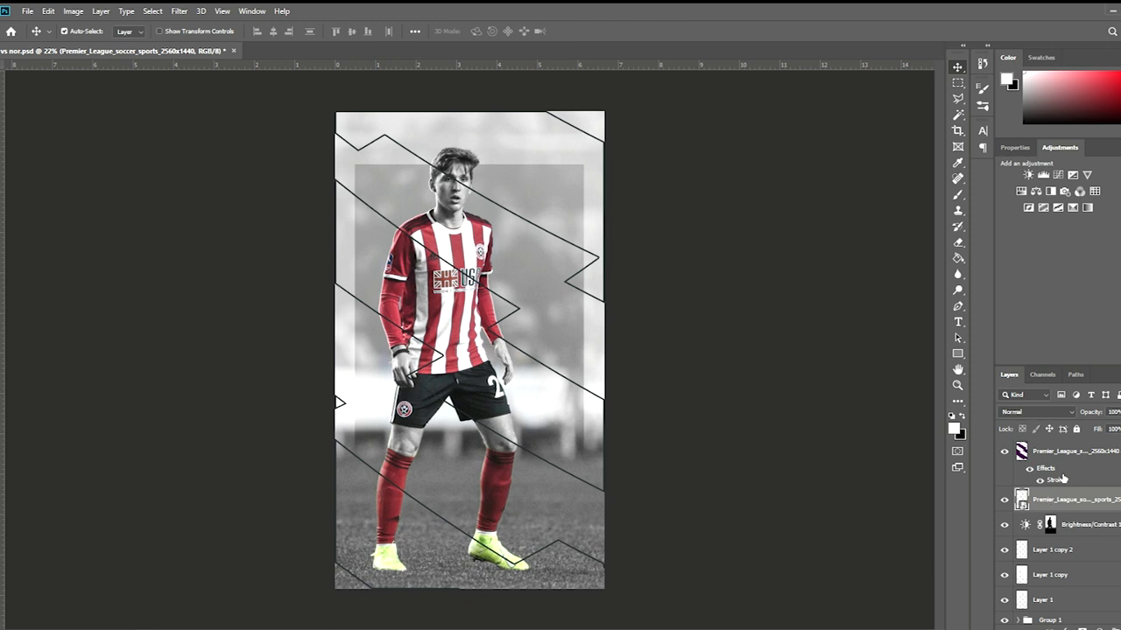
left_click_drag(1061, 480, 1038, 500)
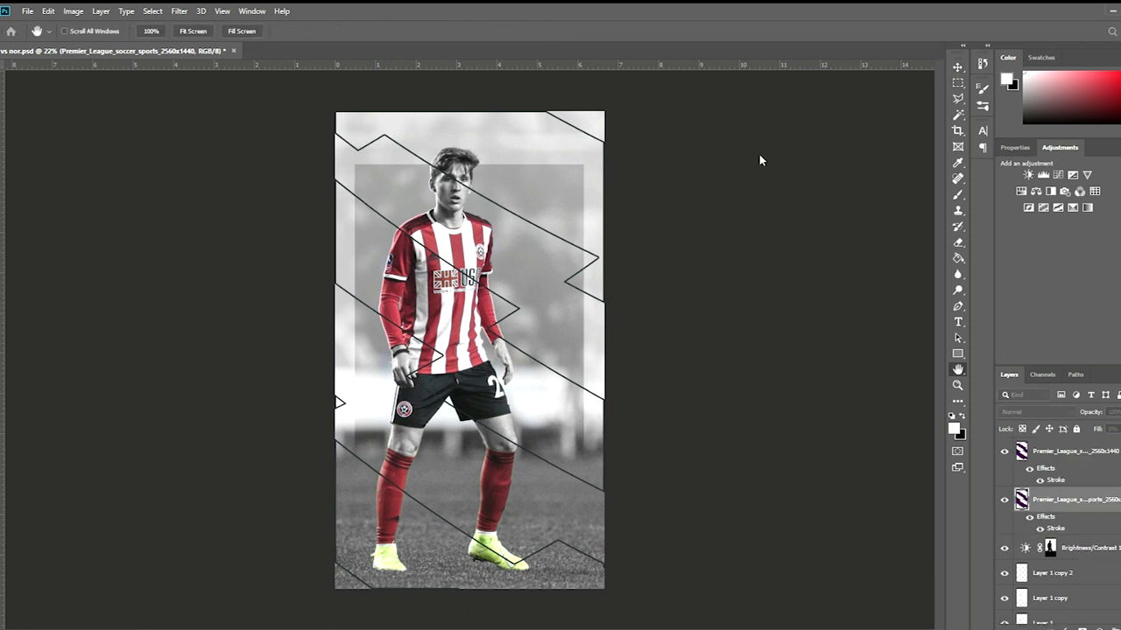
Step: Delete the stripe copy layer
left_click(1030, 470)
key("space")
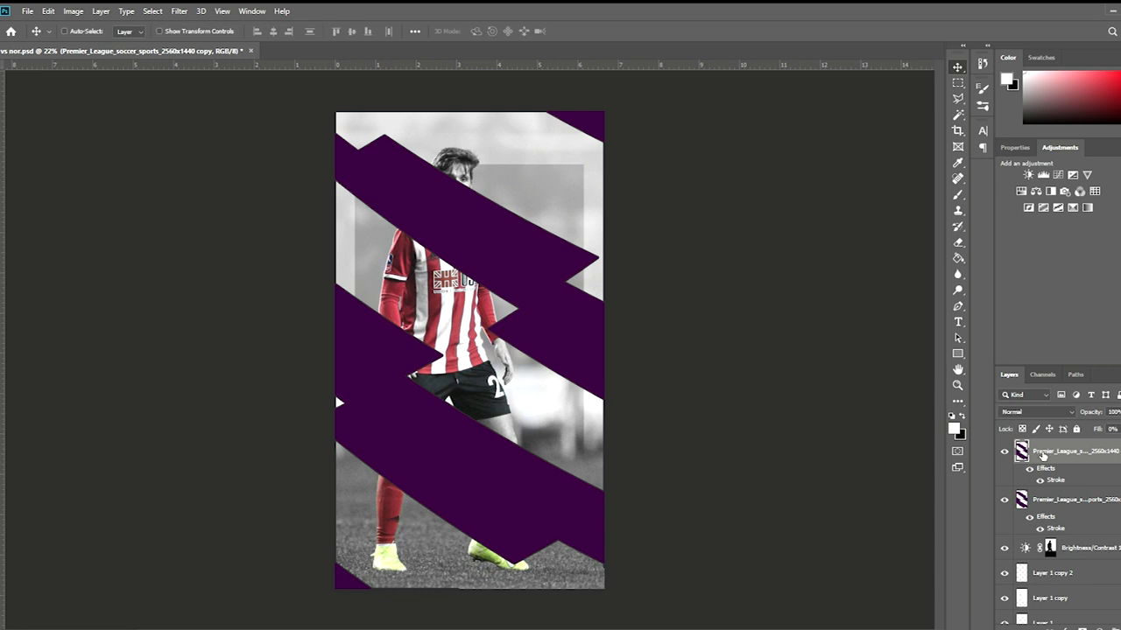
key("Delete")
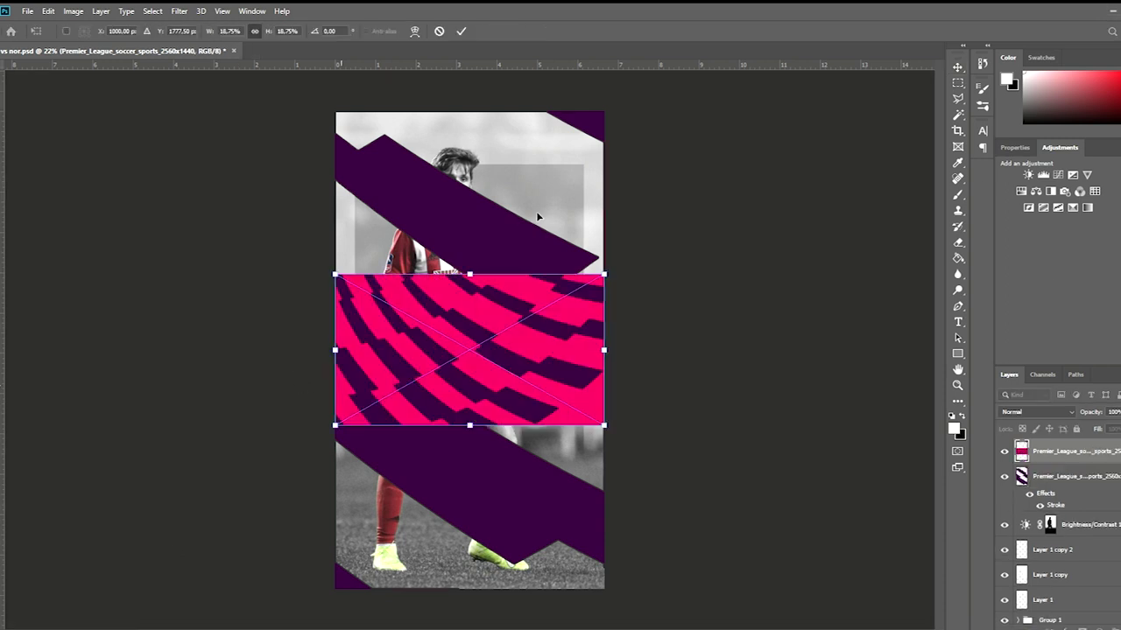
Step: Place the pink image at 47% opacity, about 89% scale and 3° rotation, then cancel it
left_click_drag(1114, 418, 1096, 424)
key("ctrl+minus")
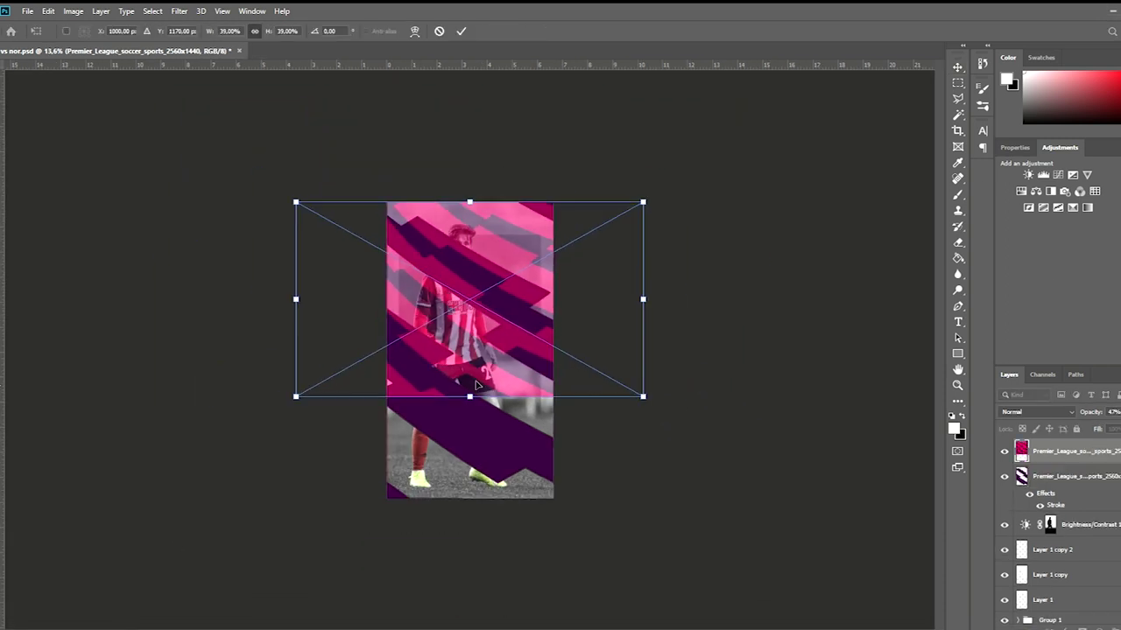
left_click_drag(128, 533, 103, 550)
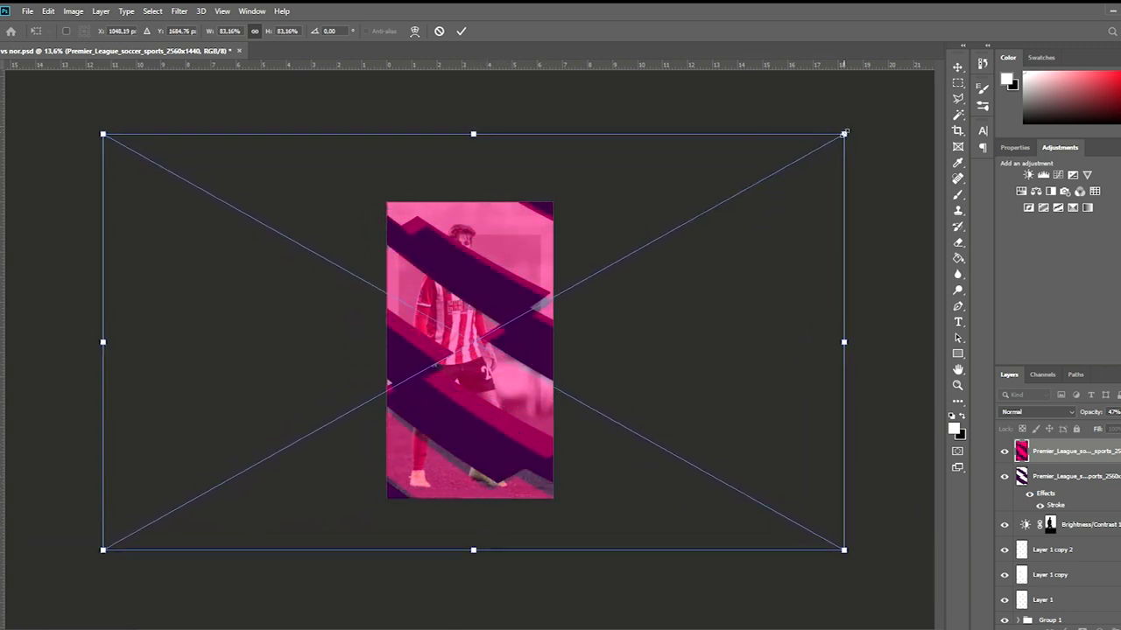
left_click_drag(806, 183, 800, 177)
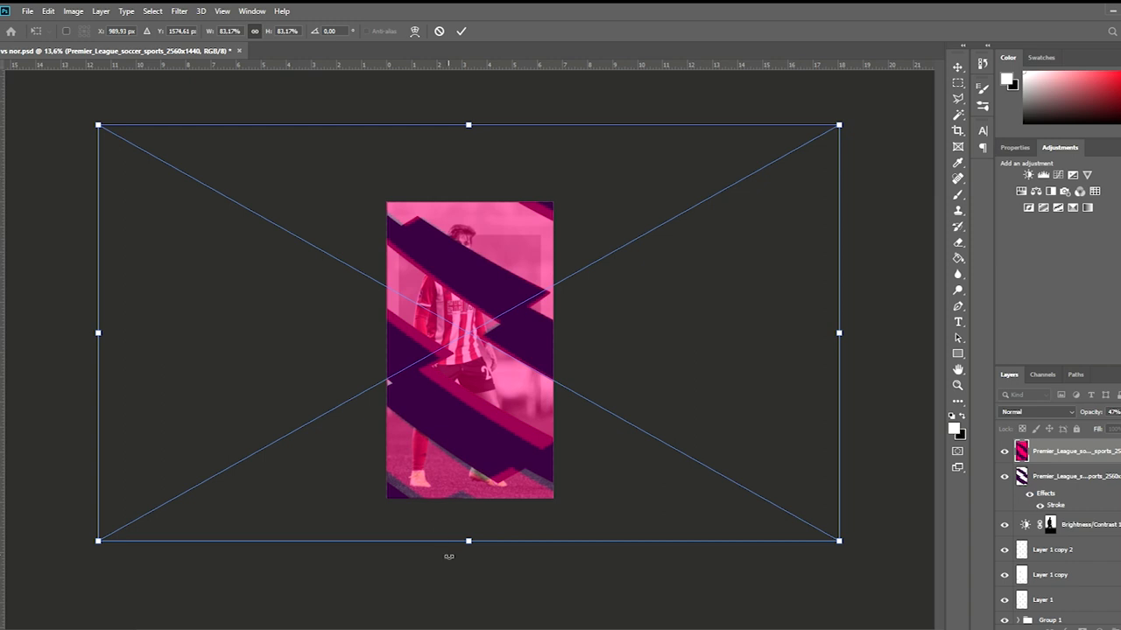
left_click_drag(105, 544, 80, 572)
mouse_move(335, 438)
left_mouse_down()
mouse_move(530, 528)
mouse_move(513, 513)
mouse_move(737, 139)
left_mouse_up()
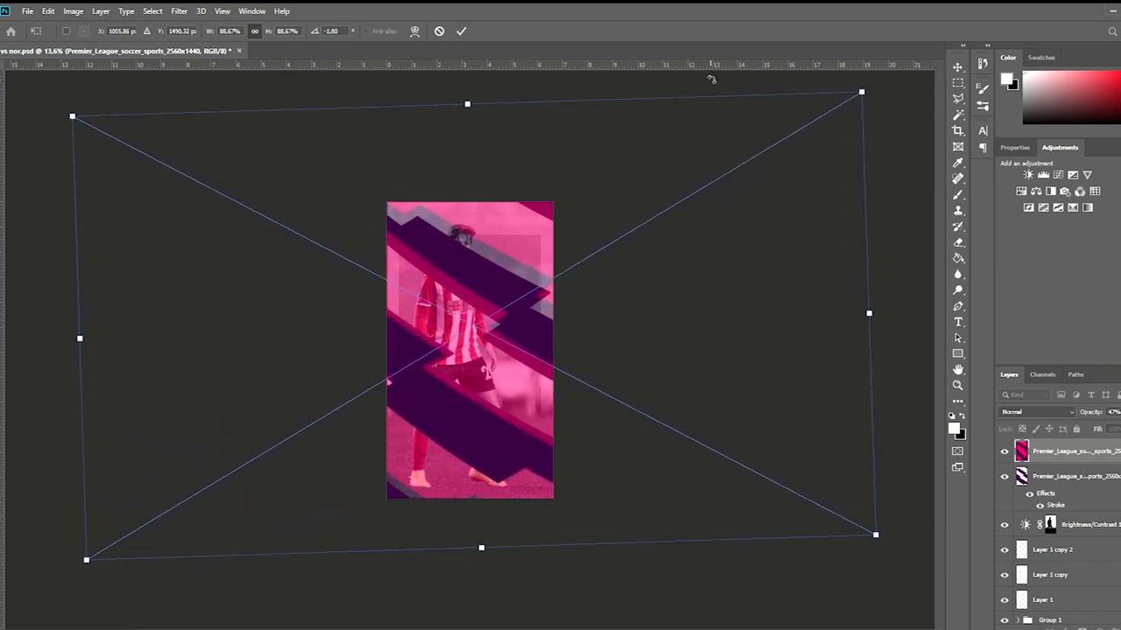
key("Escape")
Step: Fit the poster to the window and undo the purple fill, leaving only stripe outlines
key("ctrl+0")
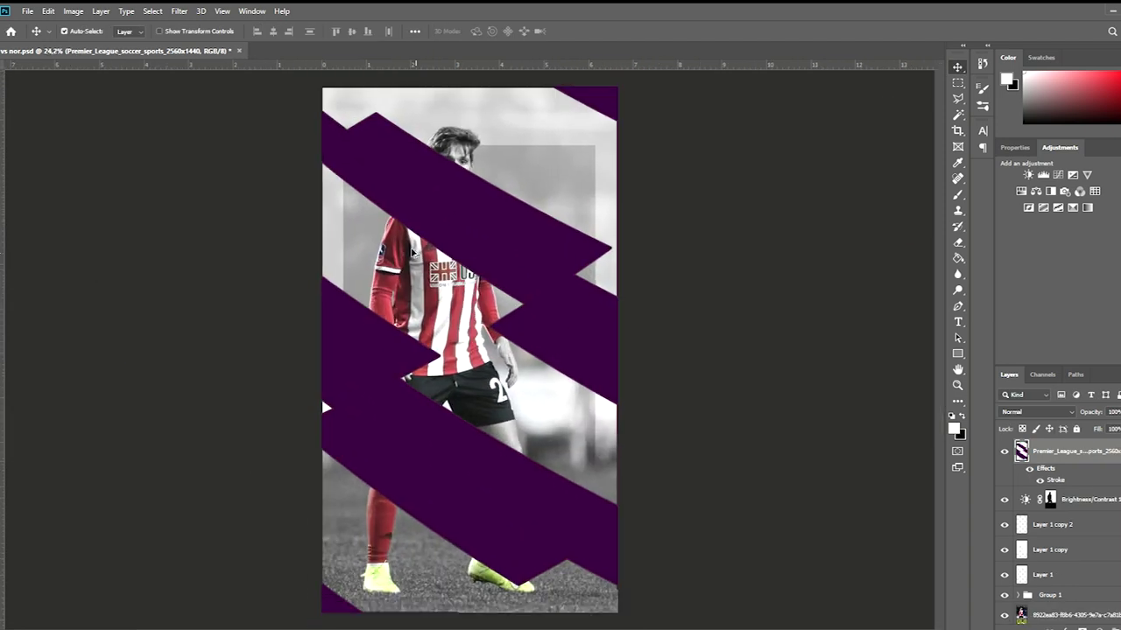
key("h")
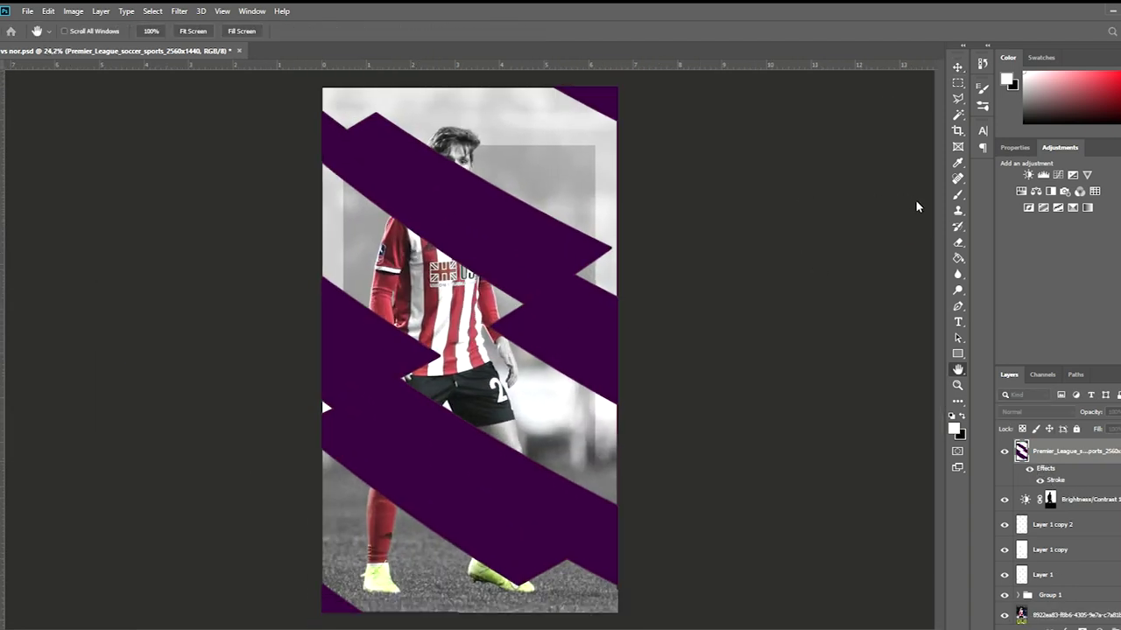
key("shift+0")
Step: Duplicate the stripe-outline layer and nudge the copy down to double the lines
key("v")
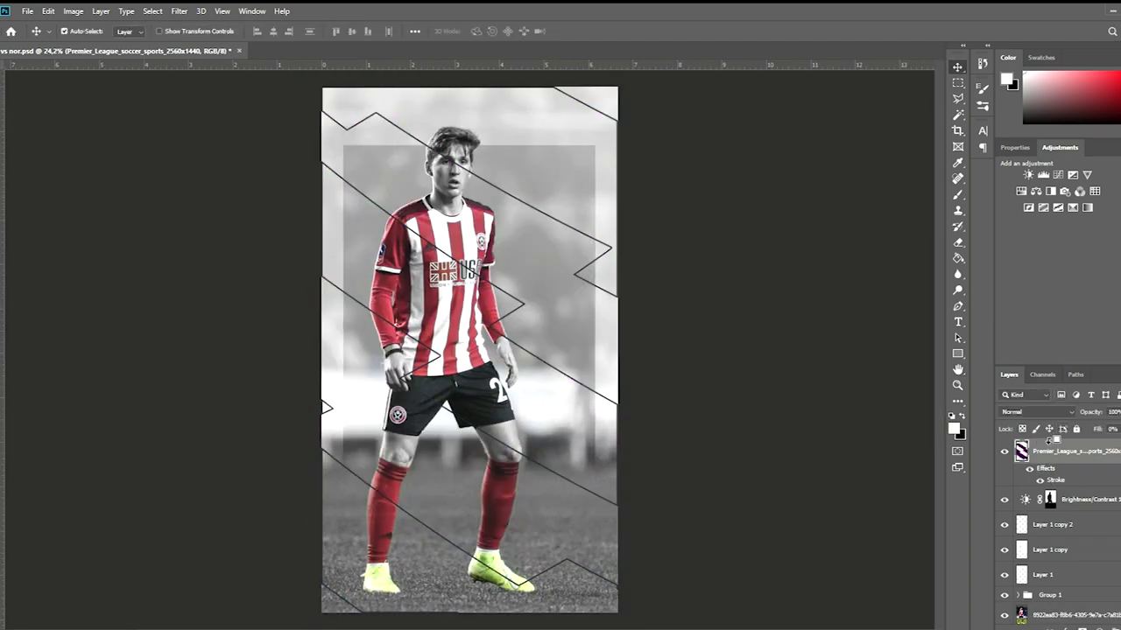
key("ctrl+j")
key("shift+Down")
key("shift+Down")
key("shift+Down")
key("shift+Down")
key("shift+Down")
left_click_drag(577, 196, 580, 203)
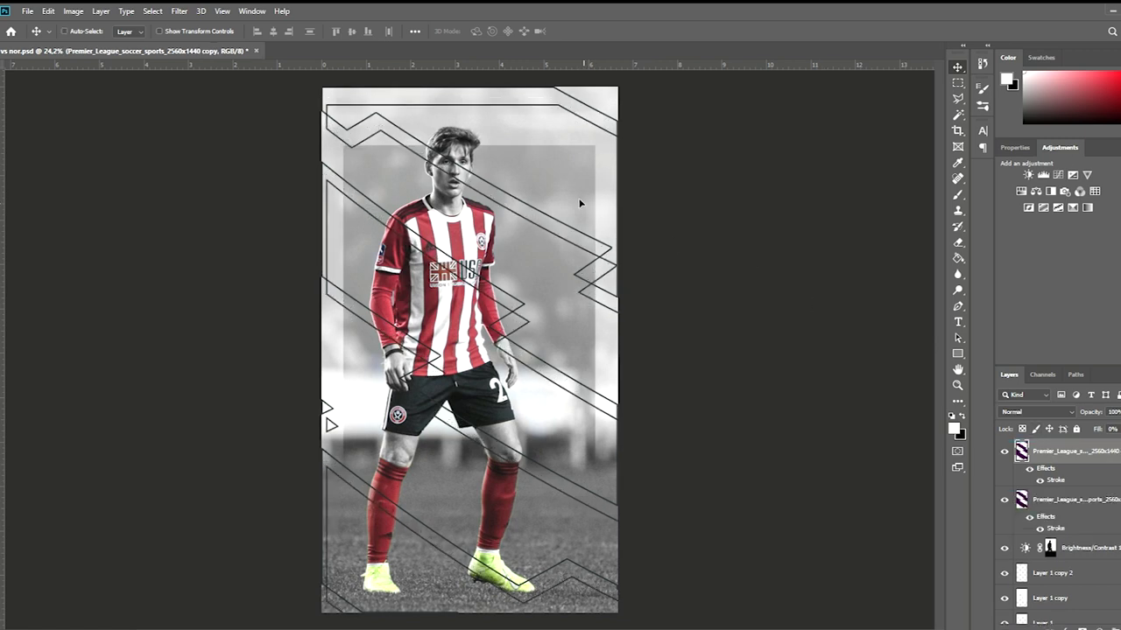
Step: Scale the duplicate stripe layer to about 102% and rotate it about -3.64°
key("ctrl+t")
key("ctrl+0")
left_click_drag(560, 547, 577, 545)
scroll(580, 325, "up", 2)
scroll(514, 263, "down", 3)
scroll(514, 263, "down", 2)
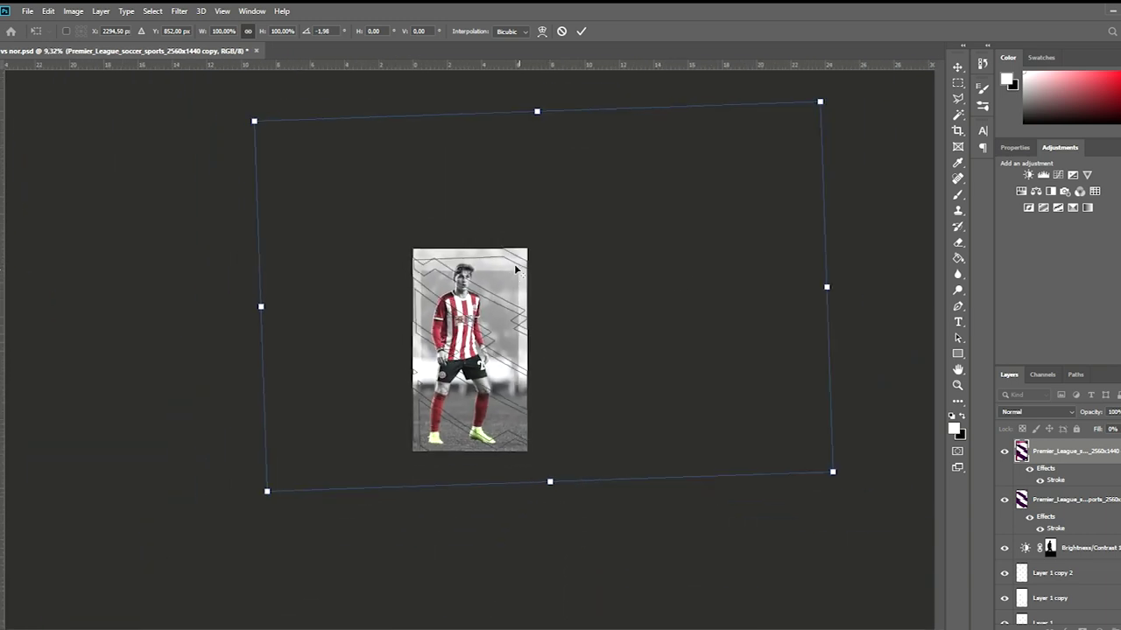
scroll(468, 349, "up", 2)
left_click_drag(623, 517, 627, 506)
left_click_drag(148, 567, 144, 574)
left_click_drag(283, 534, 239, 543)
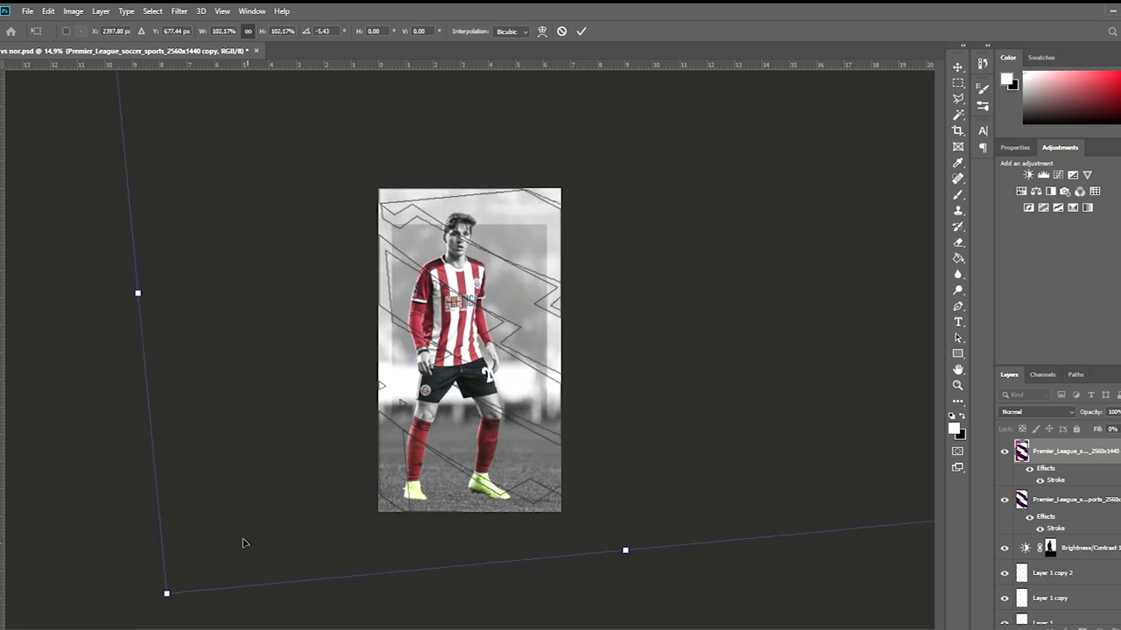
mouse_move(238, 543)
left_mouse_down()
mouse_move(363, 587)
mouse_move(380, 554)
left_mouse_up()
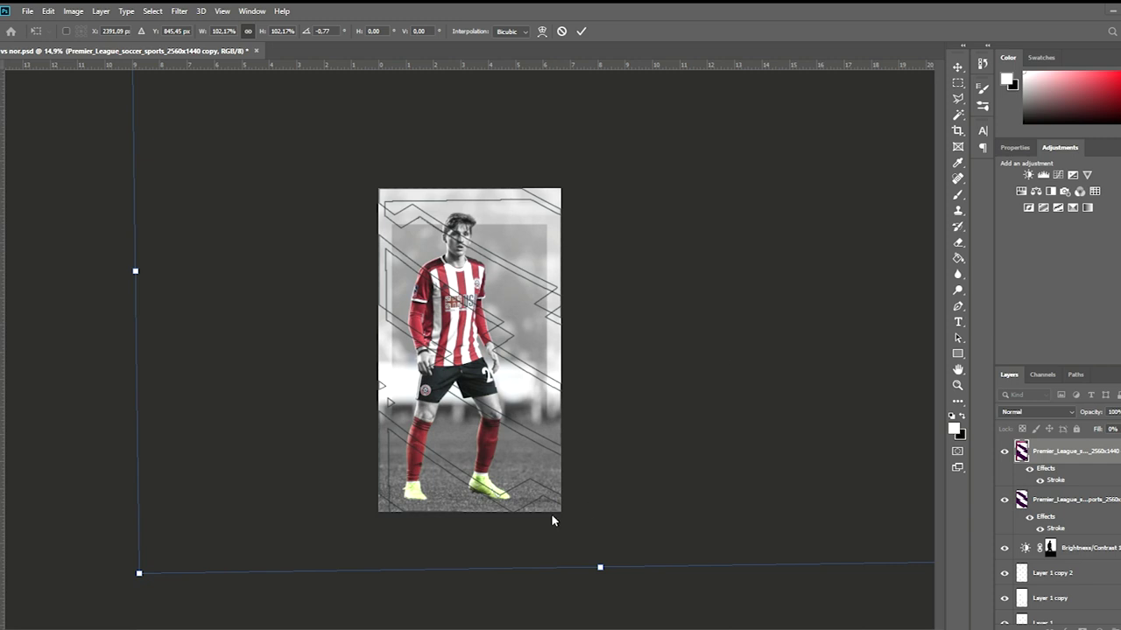
left_click_drag(681, 582, 560, 472)
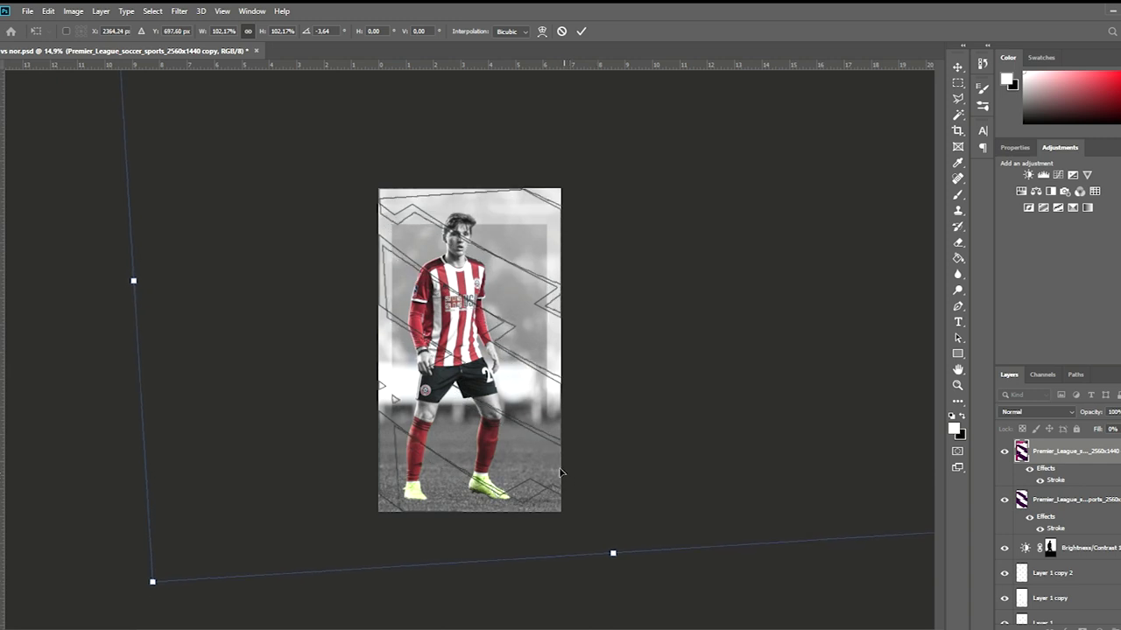
left_click(581, 30)
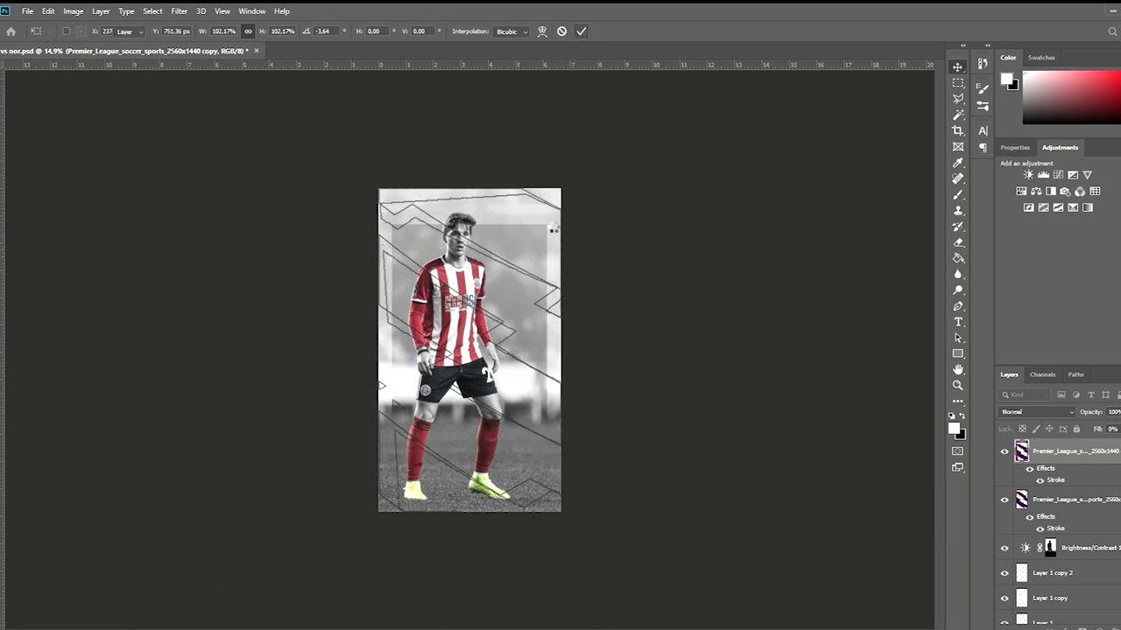
Step: Re-enter Free Transform to check the stripe layer's bounds without further changes
key("ctrl+t")
key("ctrl+0")
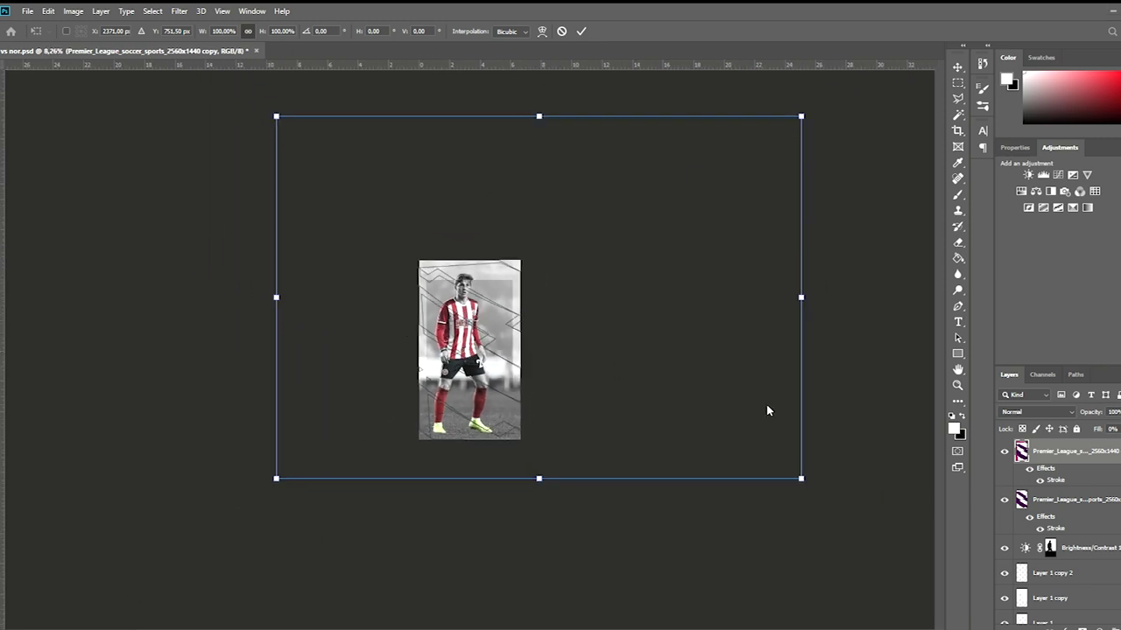
key("Return")
key("ctrl+0")
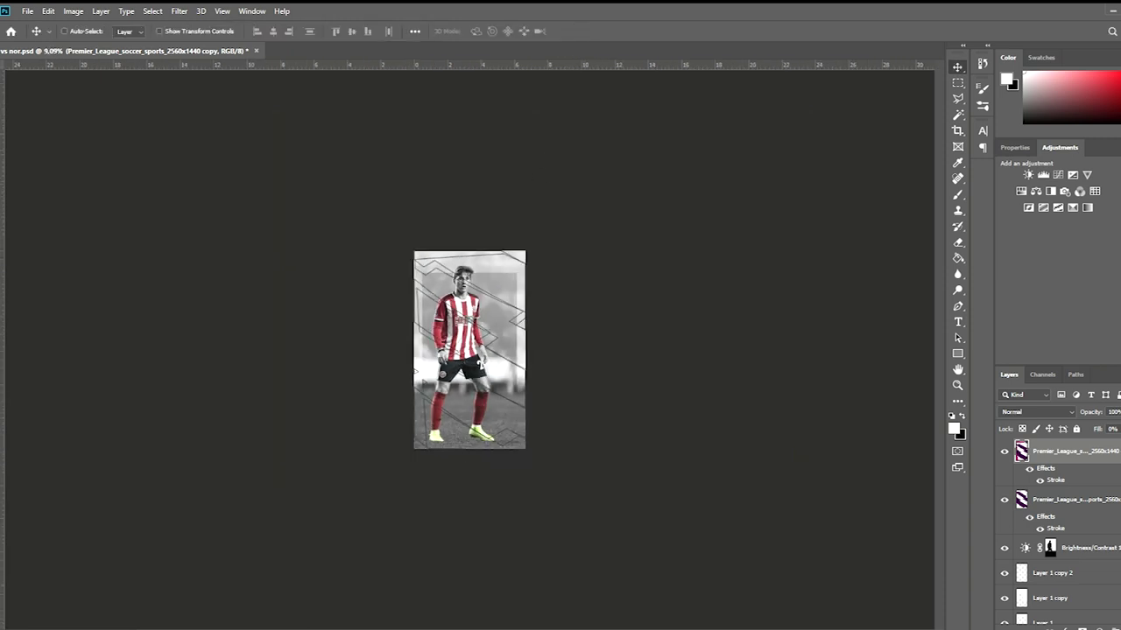
key("ctrl+t")
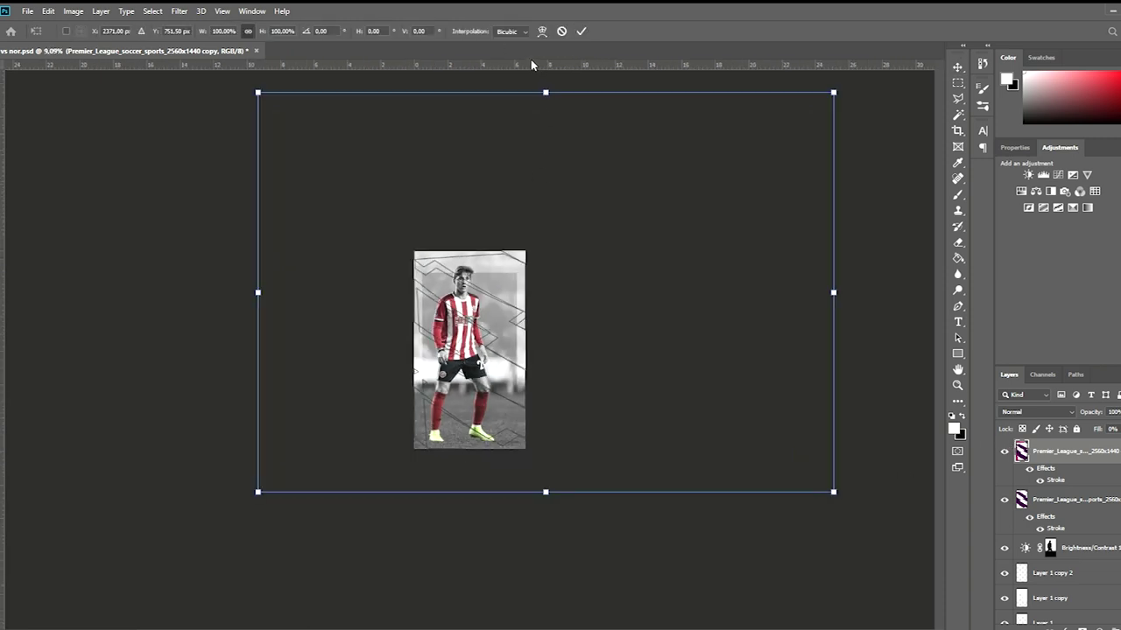
Step: Show the diagonal stripe shapes filled with solid dark purple
left_click(563, 30)
left_click(957, 368)
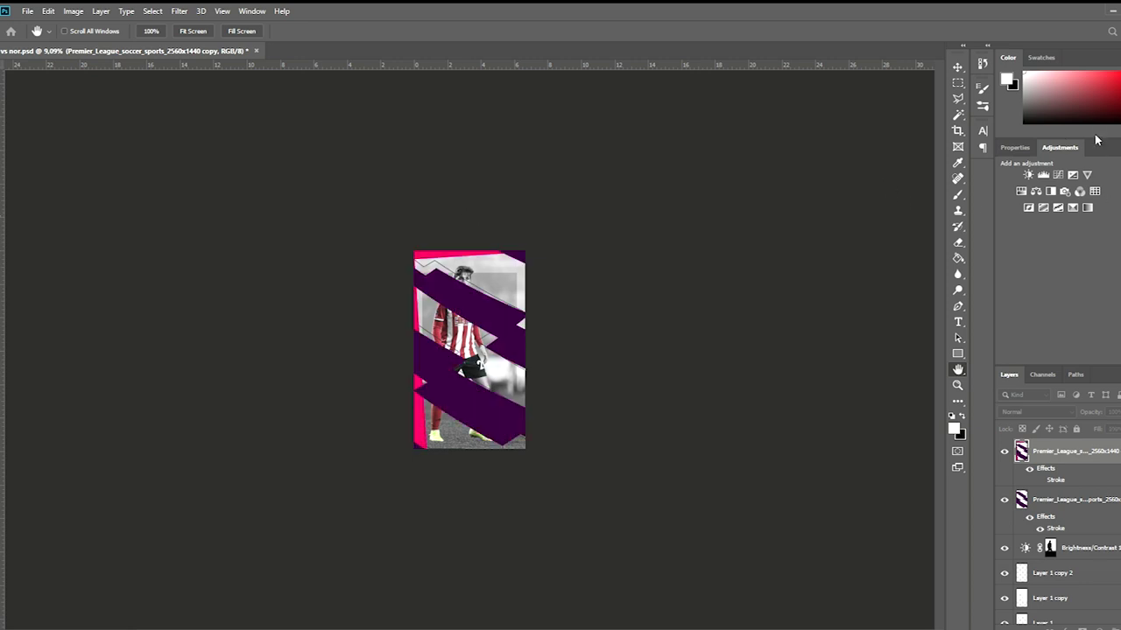
key("v")
Step: Magic-wand select the blank top and bottom-left strips, then remove the hatched pattern overlay
scroll(466, 334, "up", 3)
scroll(845, 213, "up", 1)
key("w")
left_click(418, 136)
scroll(304, 306, "down", 1)
scroll(306, 368, "down", 1)
scroll(308, 412, "down", 2)
left_click(309, 427, "shift")
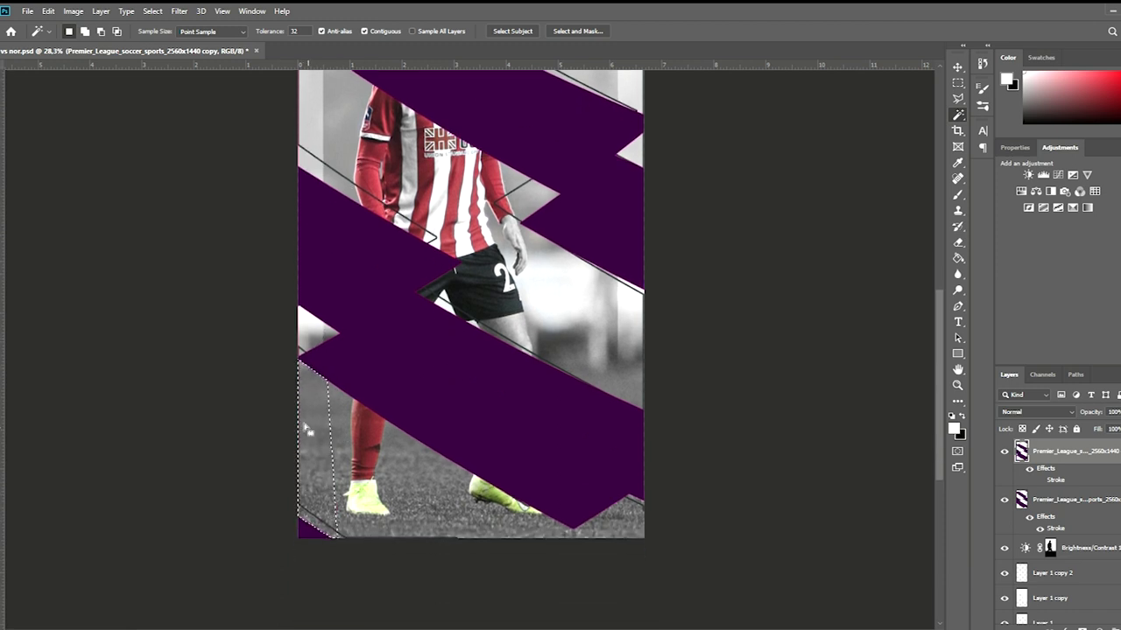
scroll(308, 426, "down", 1)
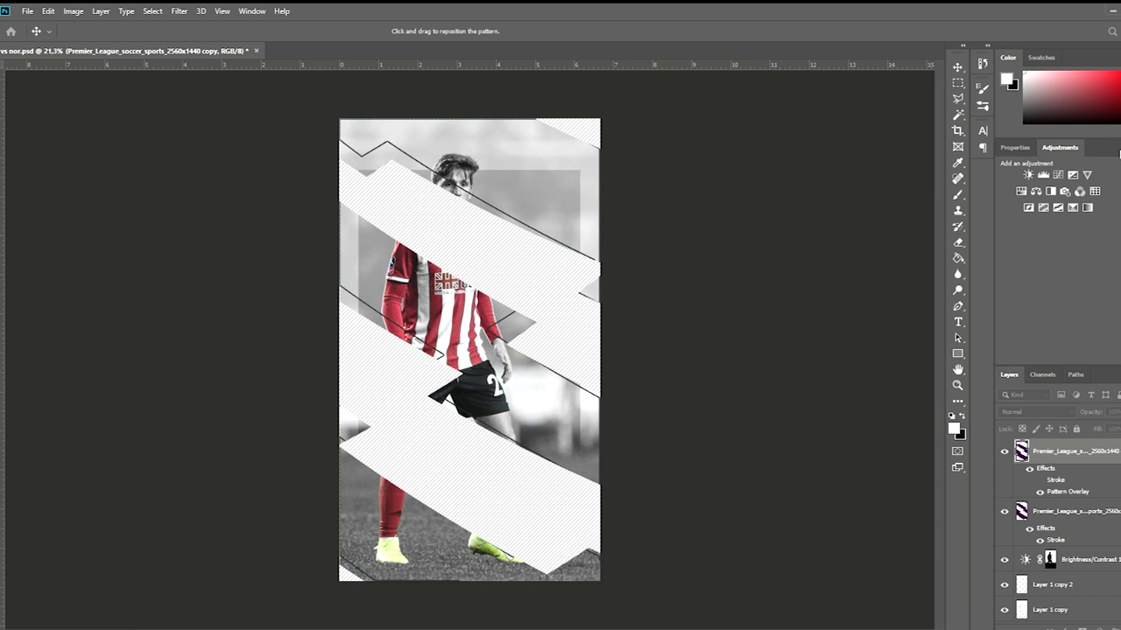
key("Escape")
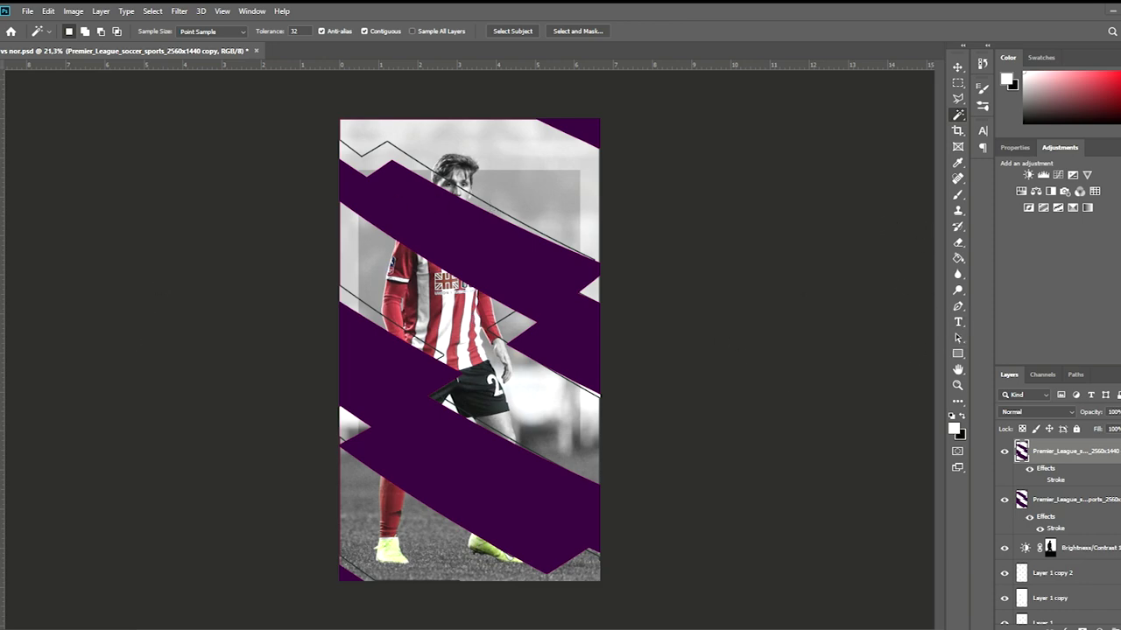
Step: Paste the zebra-stripe image as a new layer and enlarge it over the lower canvas
key("ctrl+v")
key("ctrl+t")
mouse_move(469, 312)
left_mouse_down()
mouse_move(468, 88)
mouse_move(515, 282)
mouse_move(518, 103)
left_mouse_up()
left_click(581, 31)
key("w")
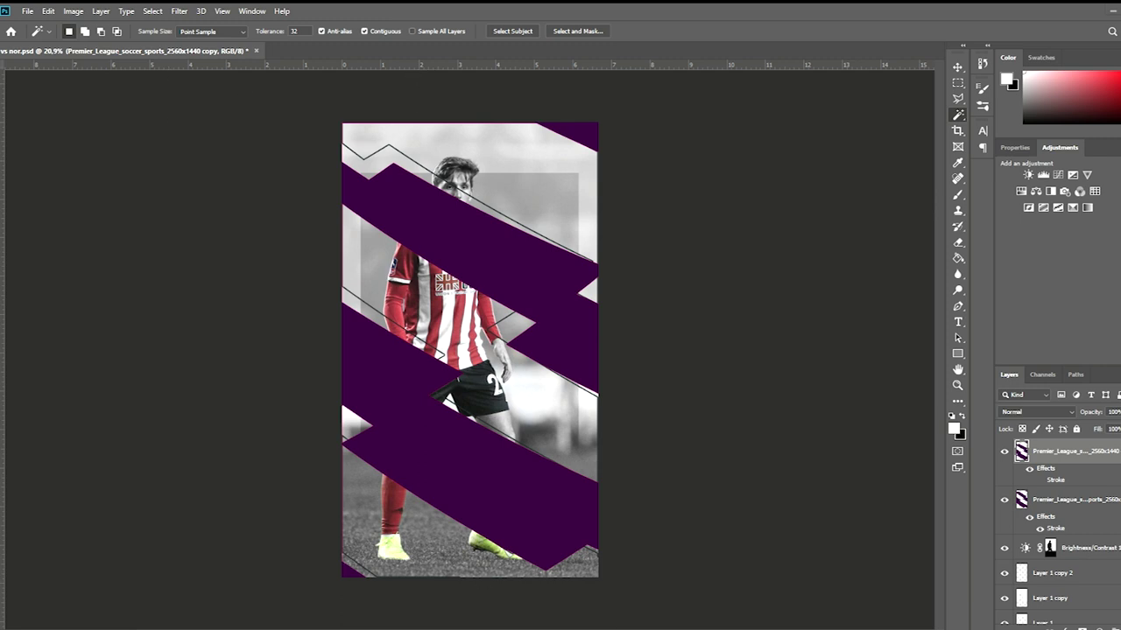
Step: Paste a striped grey rectangle as a new layer over the player
key("v")
scroll(845, 110, "up", 1)
key("ctrl+v")
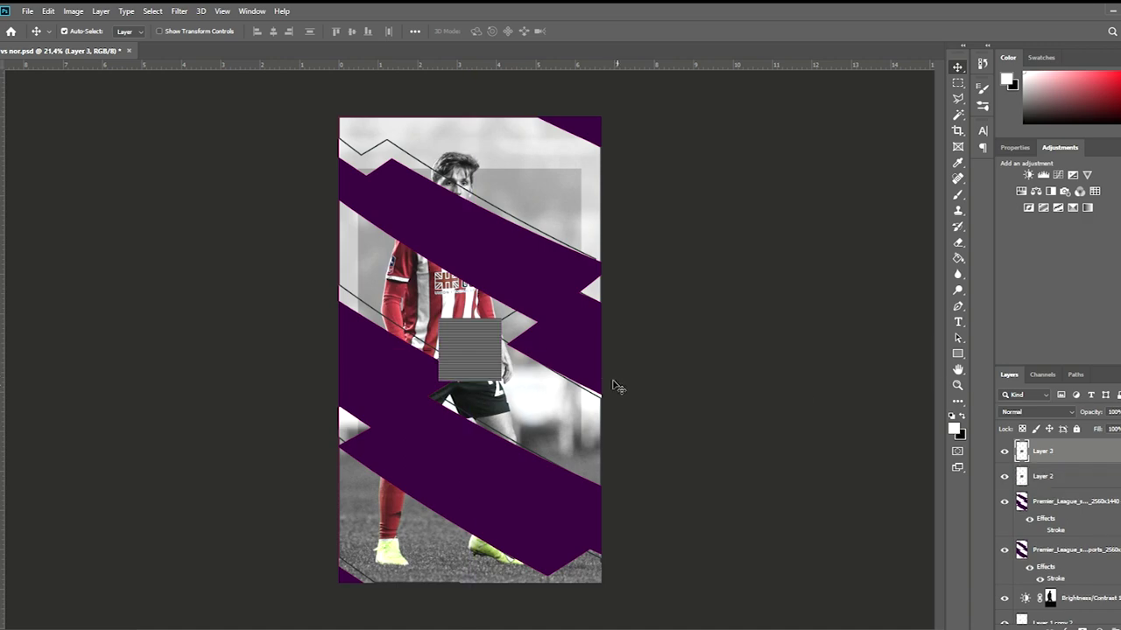
Step: Rotate and enlarge the pasted striped rectangle over the poster
key("ctrl+t")
mouse_move(503, 289)
left_mouse_down()
mouse_move(518, 359)
mouse_move(647, 368)
left_mouse_up()
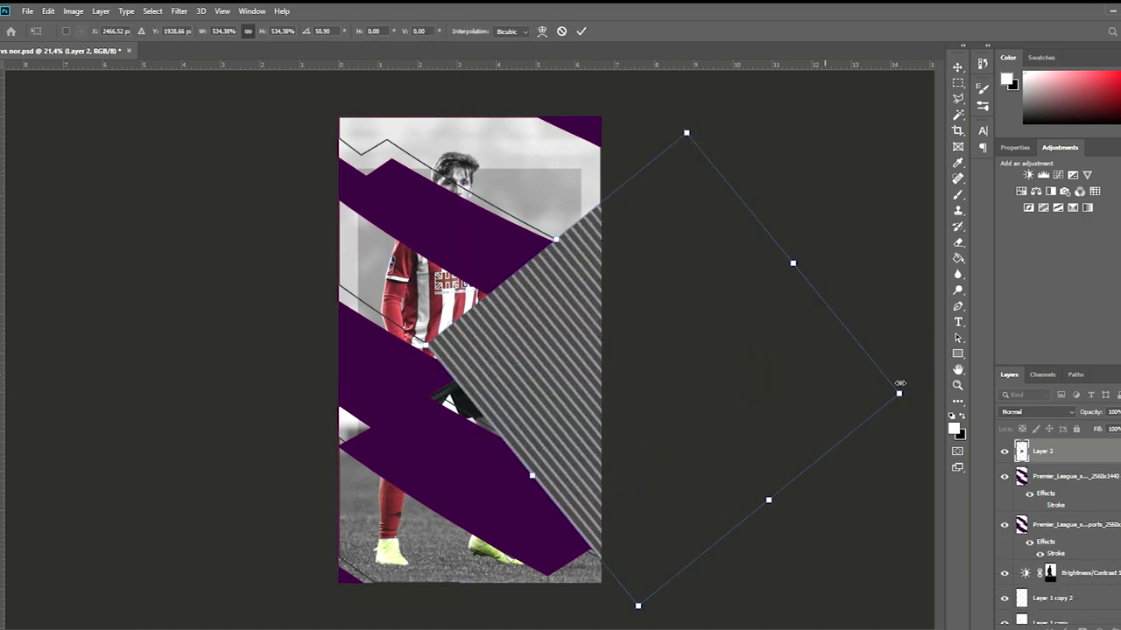
left_click(580, 31)
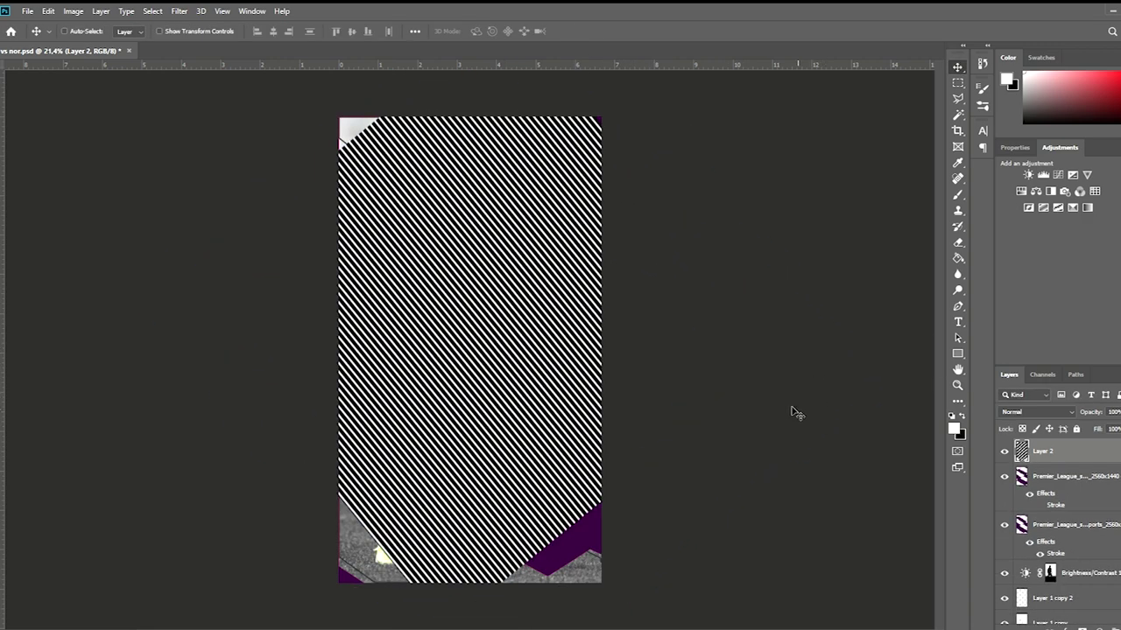
scroll(1033, 412, "down", 10)
scroll(1020, 412, "up", 4)
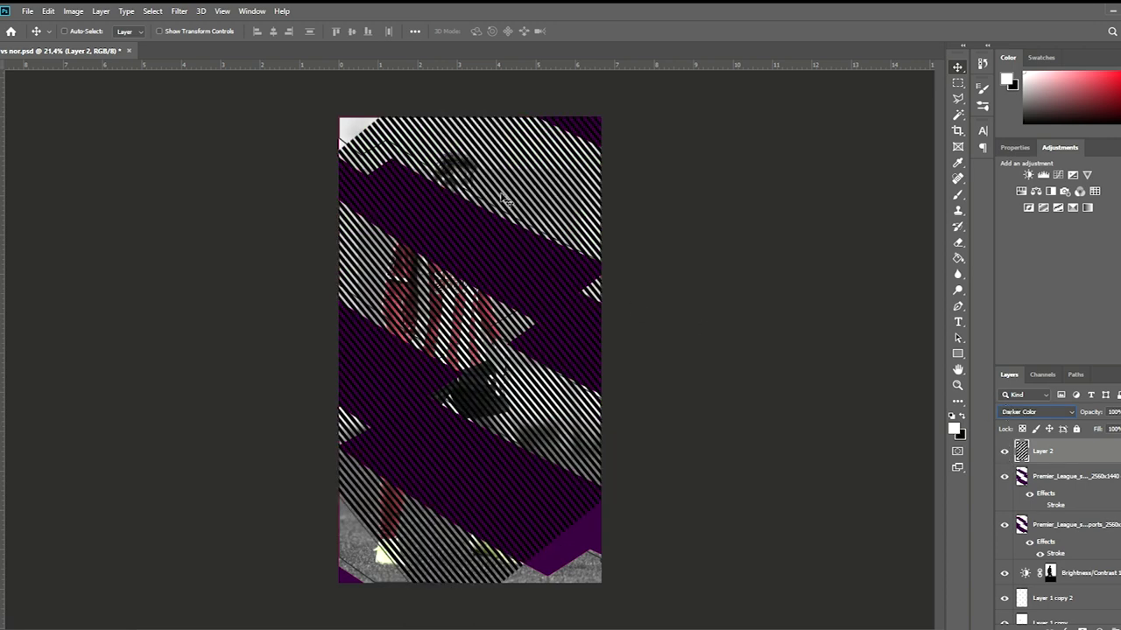
Step: Warp the striped layer's corners outward so the lines cover the whole poster
key("ctrl+t")
scroll(505, 200, "down", 2)
left_click(542, 31)
mouse_move(687, 543)
left_mouse_down()
mouse_move(814, 629)
mouse_move(705, 492)
left_mouse_up()
scroll(706, 492, "down", 2)
left_click_drag(616, 439, 761, 592)
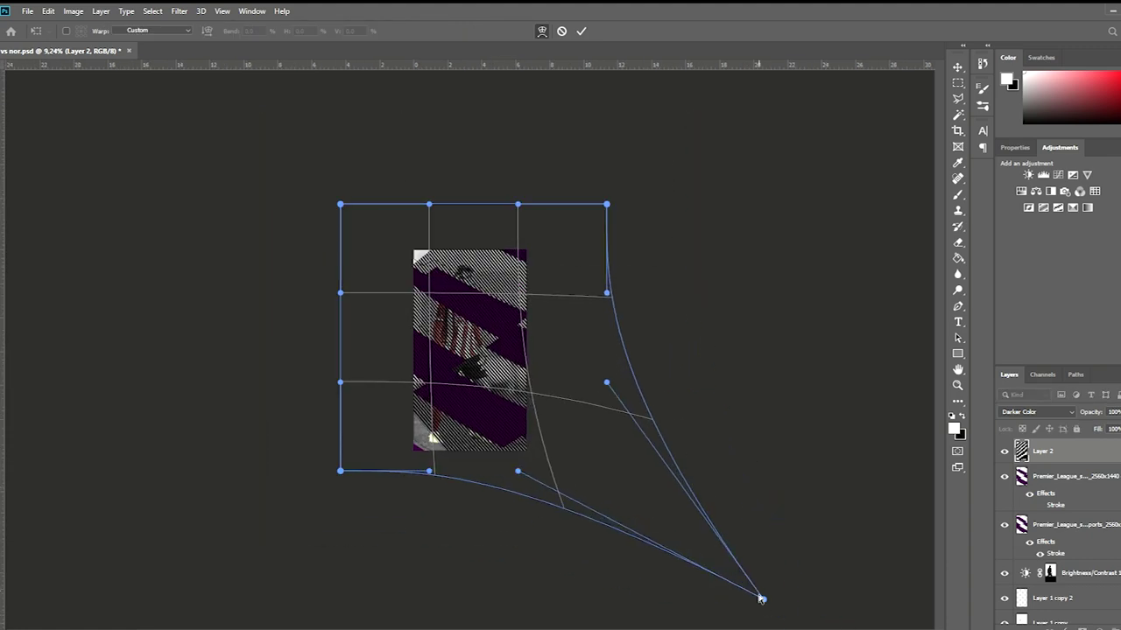
left_click_drag(340, 205, 269, 144)
left_click_drag(340, 472, 195, 577)
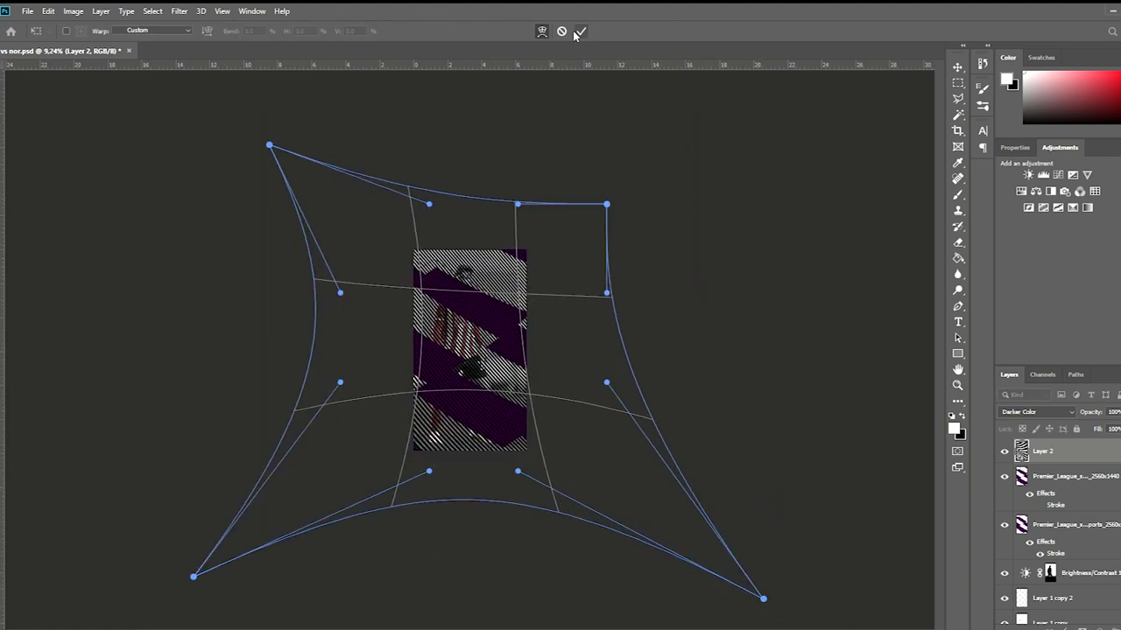
left_click(580, 31)
key("ctrl+0")
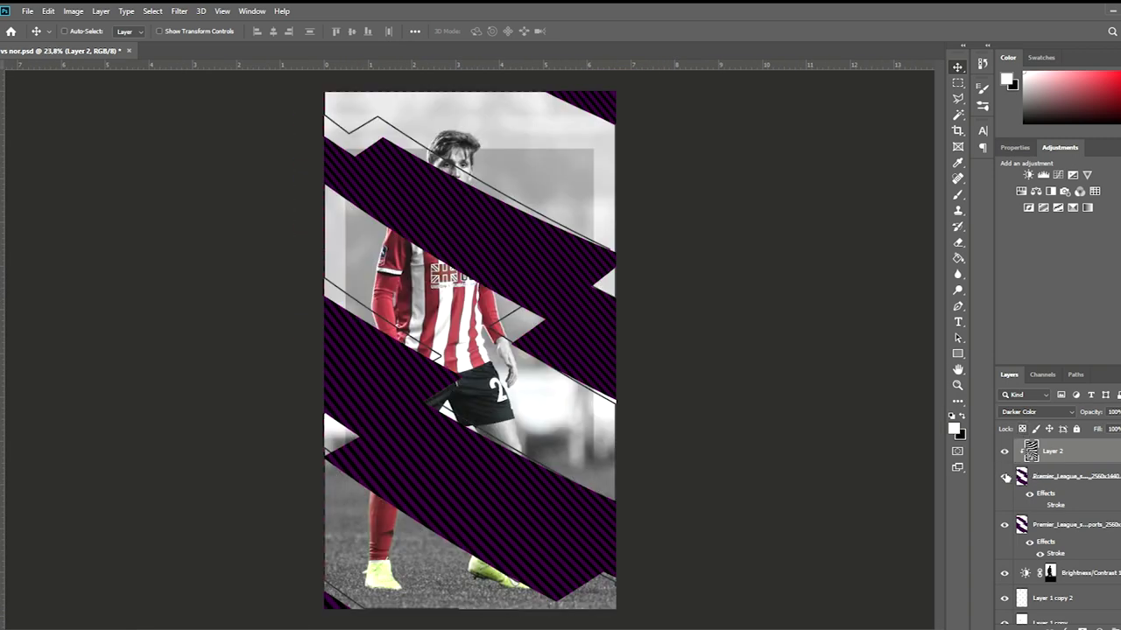
Step: Select the blank areas around the stripes, switching between the purple and line-pattern layers
left_click(958, 115)
left_click(1068, 475)
left_click(473, 109)
left_click(1055, 450)
key("alt+bracketleft")
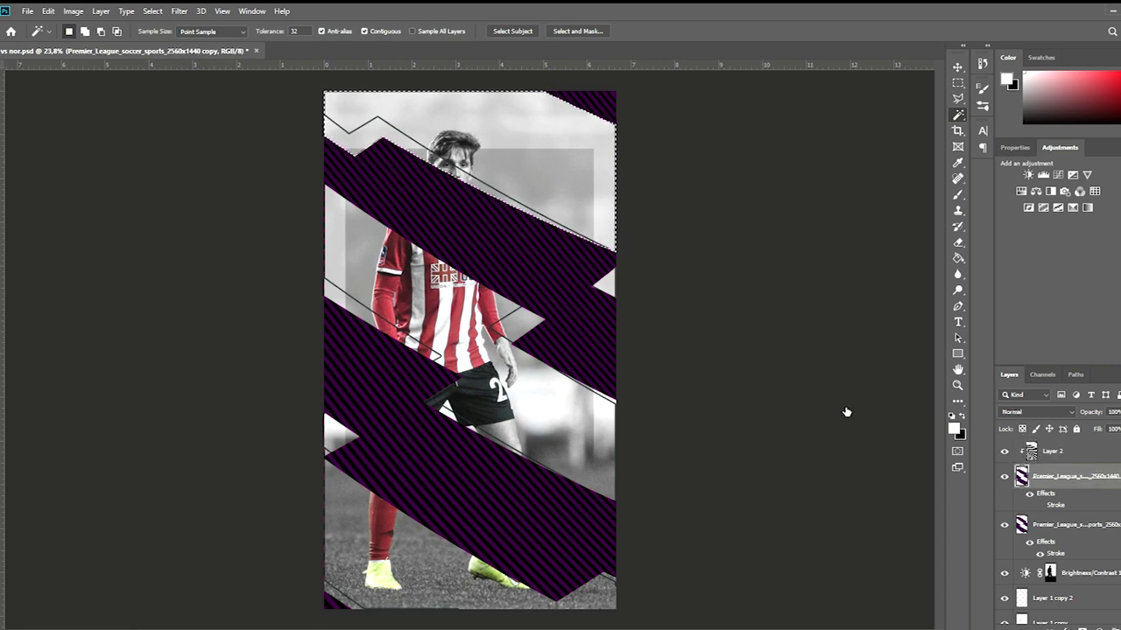
left_click(1021, 477, "ctrl")
left_click(1032, 451, "ctrl+alt+shift")
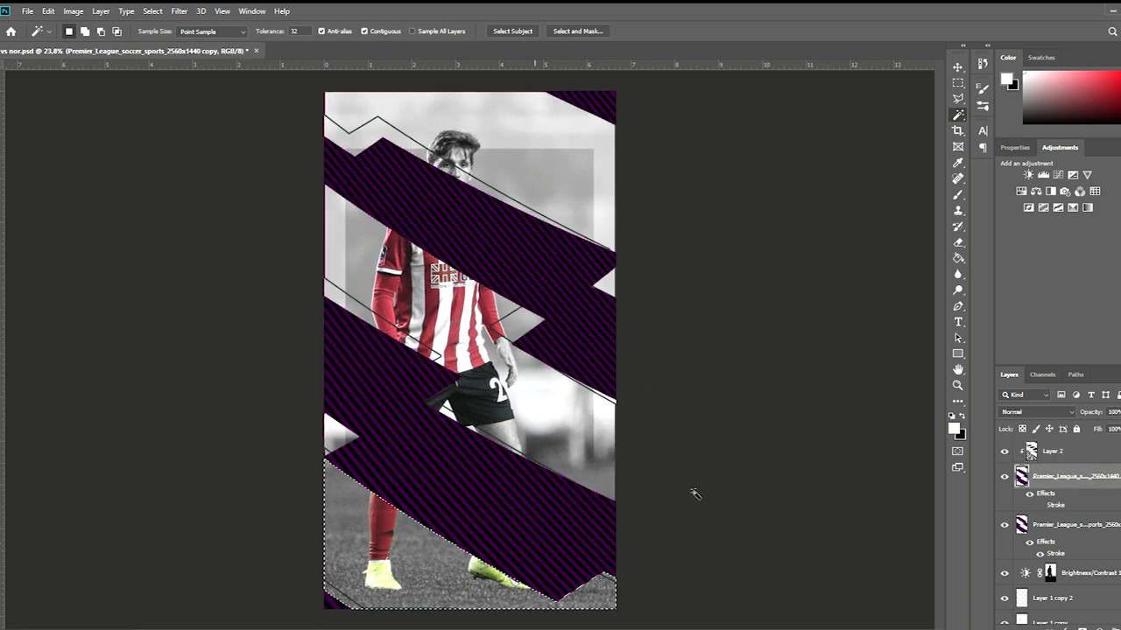
left_click(1055, 451)
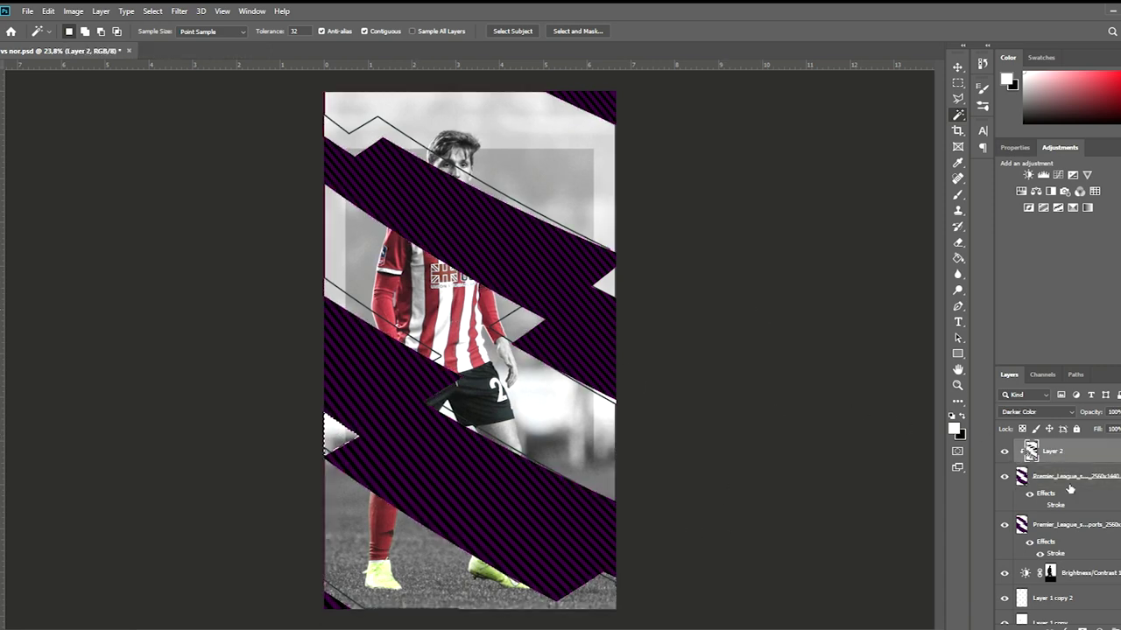
Step: Hide the solid purple stripe layer so the line pattern shows as faint gray hatching
left_click(1004, 476)
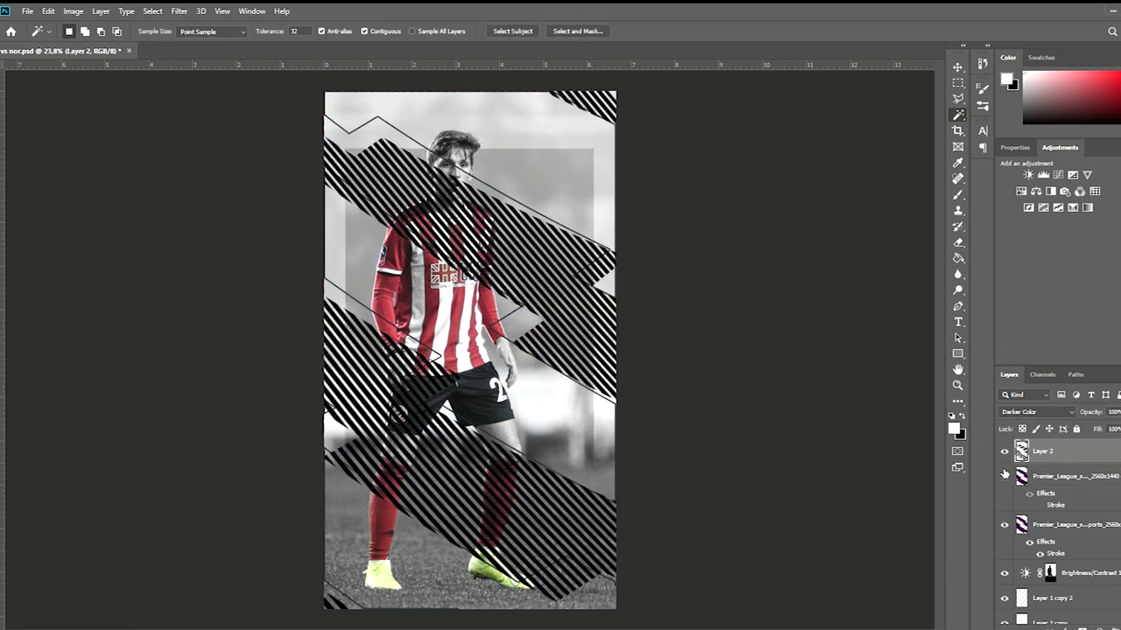
left_click(1004, 475)
scroll(658, 275, "down", 2)
scroll(484, 350, "up", 3)
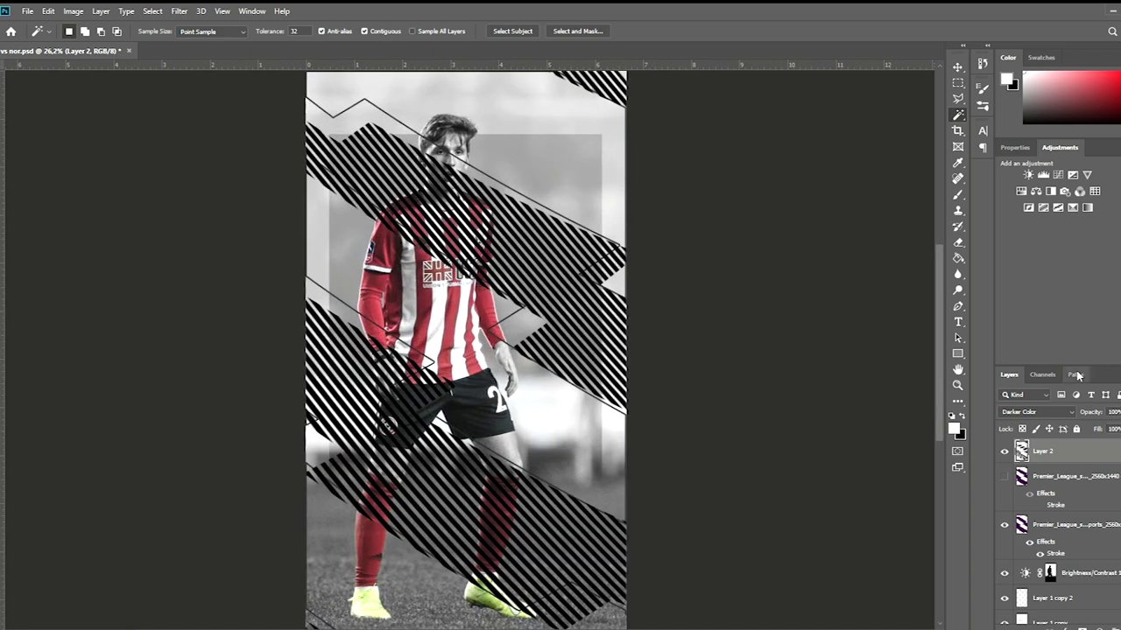
scroll(465, 266, "down", 1)
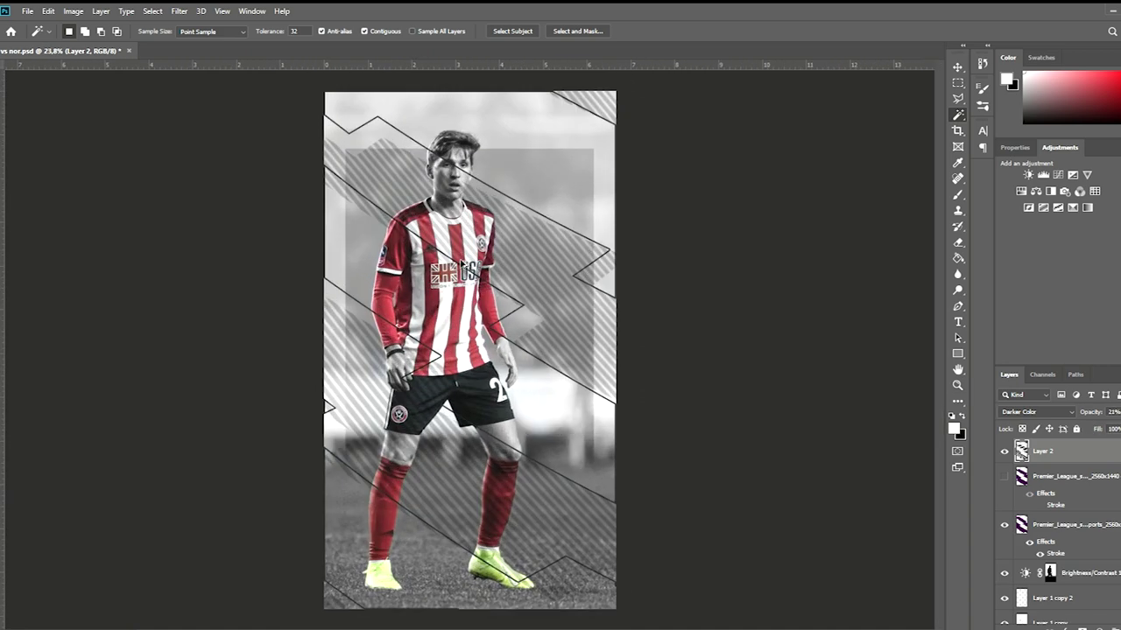
scroll(465, 267, "down", 2)
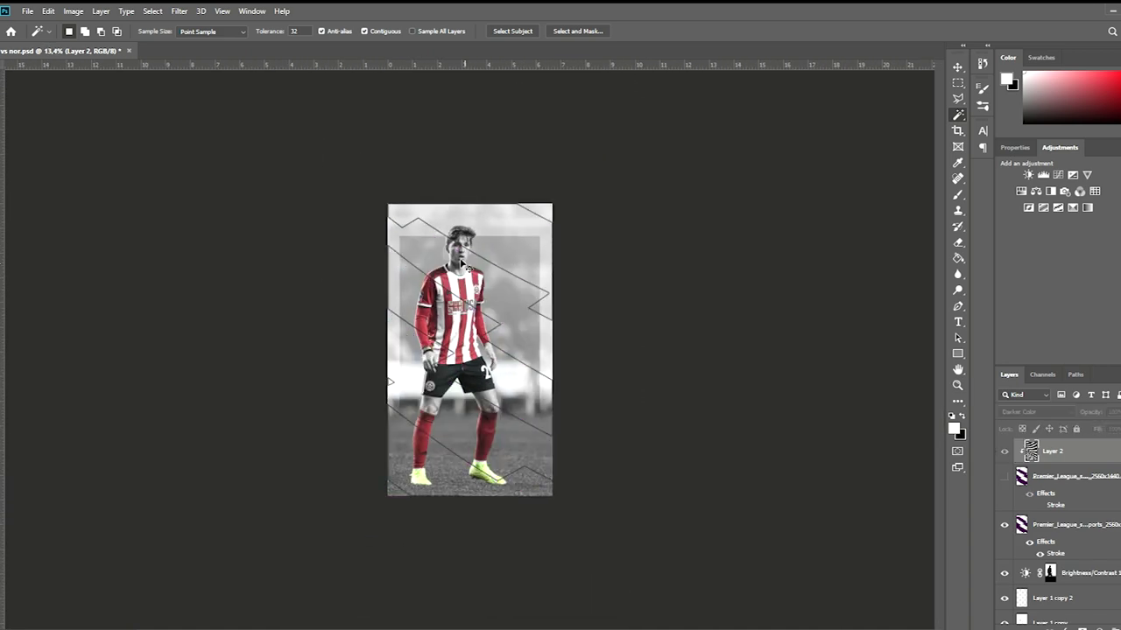
Step: Shrink the diagonal stripe layer and move it toward the poster's top-left
key("ctrl+t")
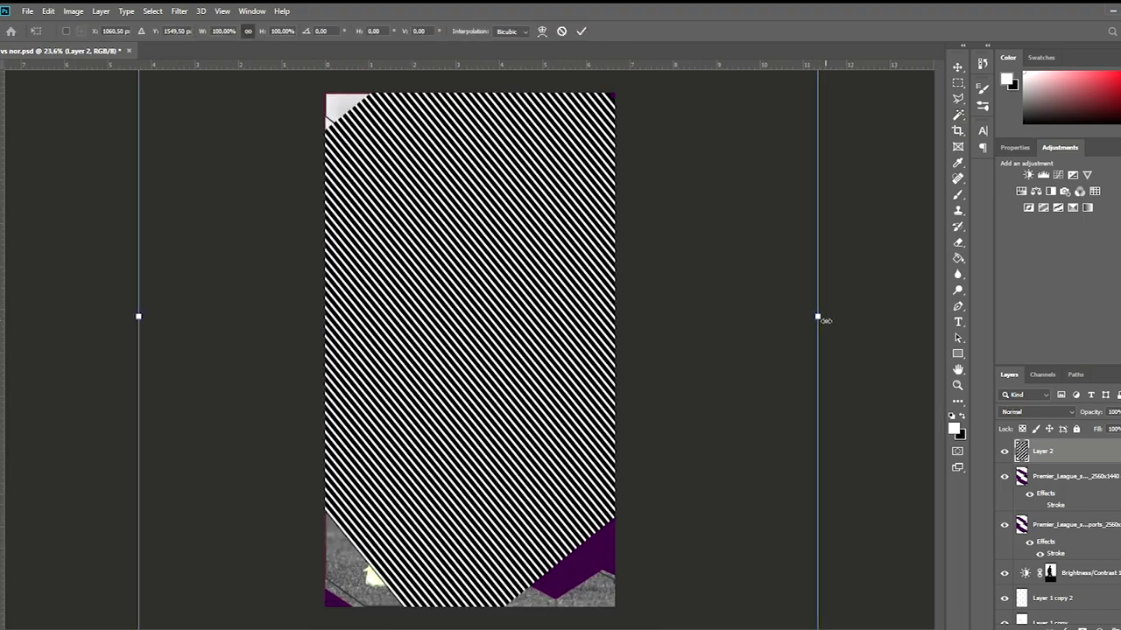
mouse_move(819, 318)
left_mouse_down()
mouse_move(565, 315)
mouse_move(538, 219)
left_mouse_up()
key("Return")
key("w")
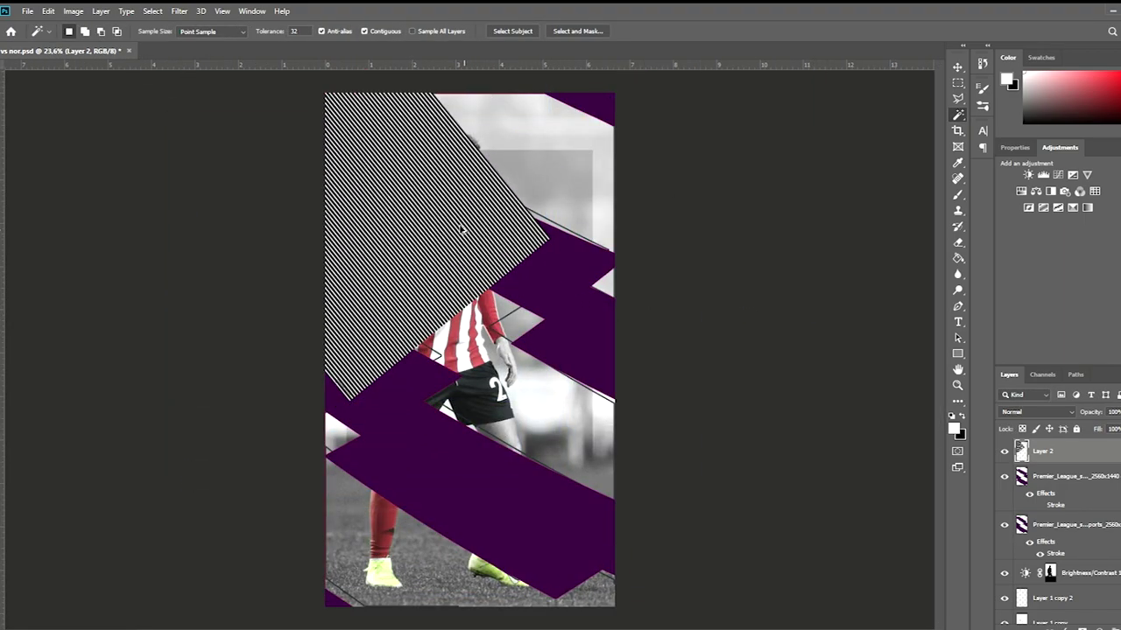
key("ctrl+j")
scroll(490, 219, "up", 5)
scroll(505, 216, "up", 5)
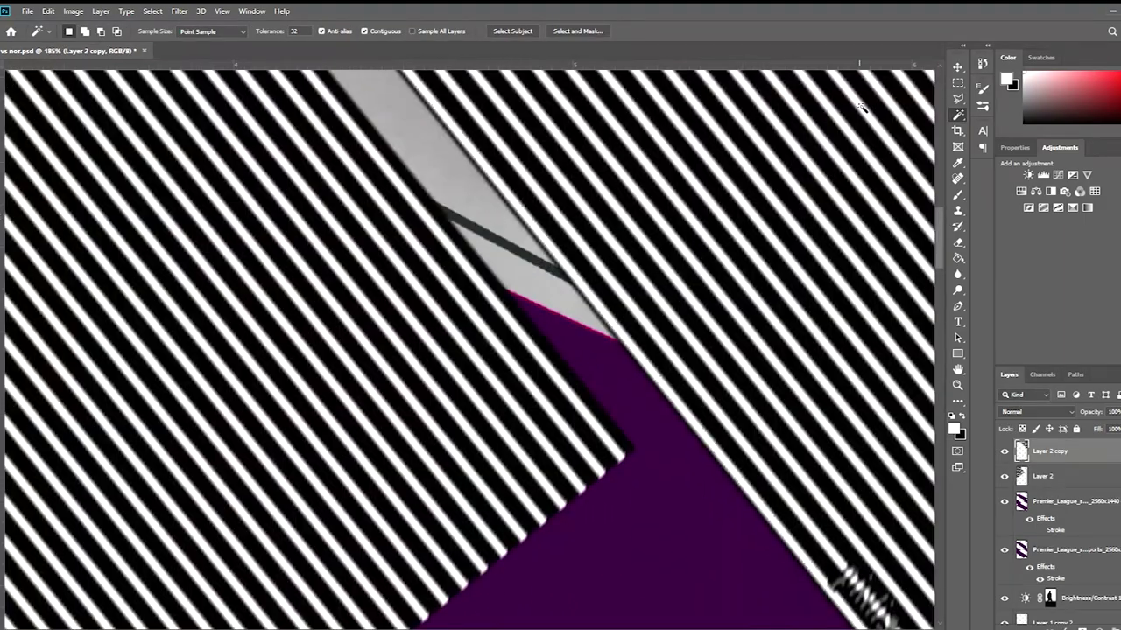
Step: Duplicate the stripe layer and merge the two copies into one layer
key("v")
scroll(762, 195, "down", 2)
scroll(750, 195, "down", 5)
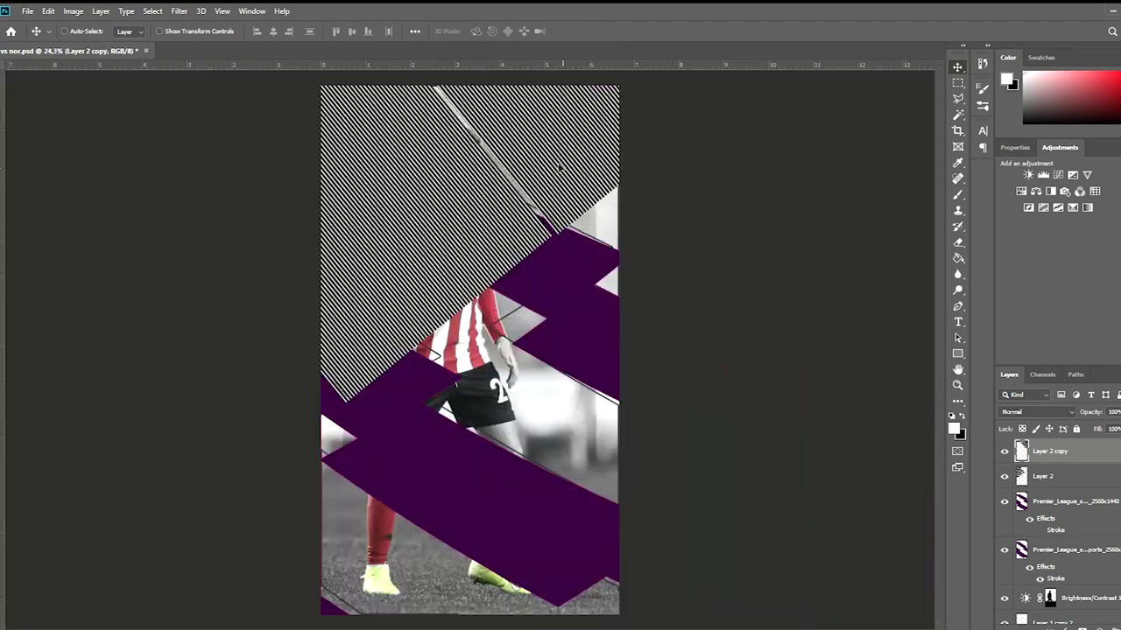
scroll(565, 171, "up", 5)
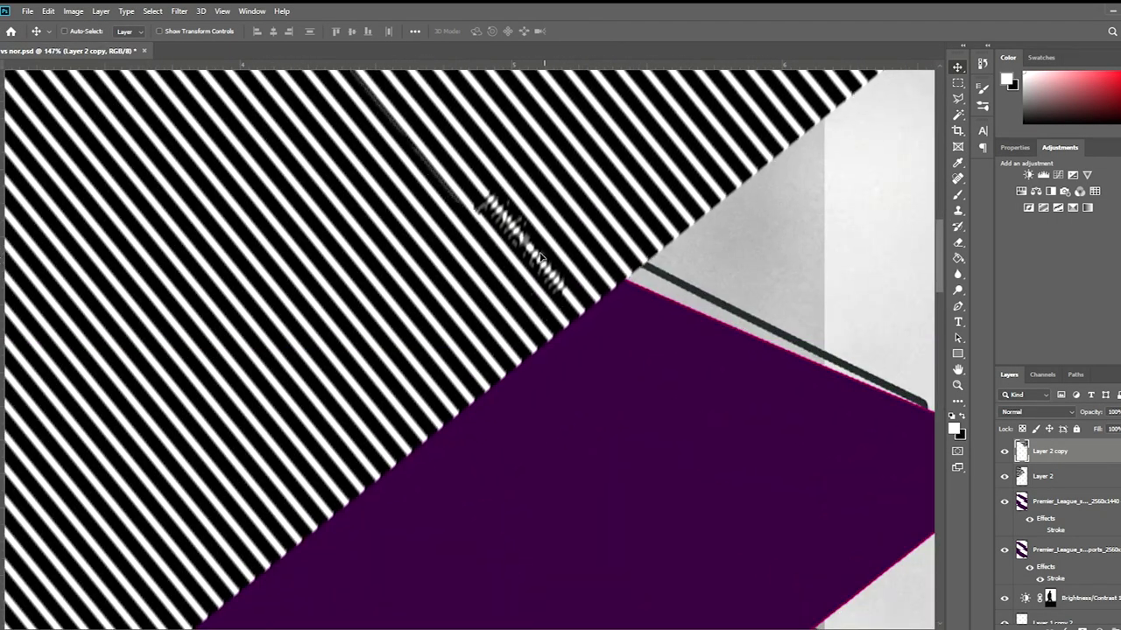
scroll(540, 259, "down", 3)
scroll(540, 260, "down", 3)
key("ctrl+j")
scroll(445, 419, "up", 6)
scroll(445, 418, "down", 1)
scroll(338, 250, "down", 1)
scroll(600, 342, "down", 2)
scroll(555, 306, "down", 2)
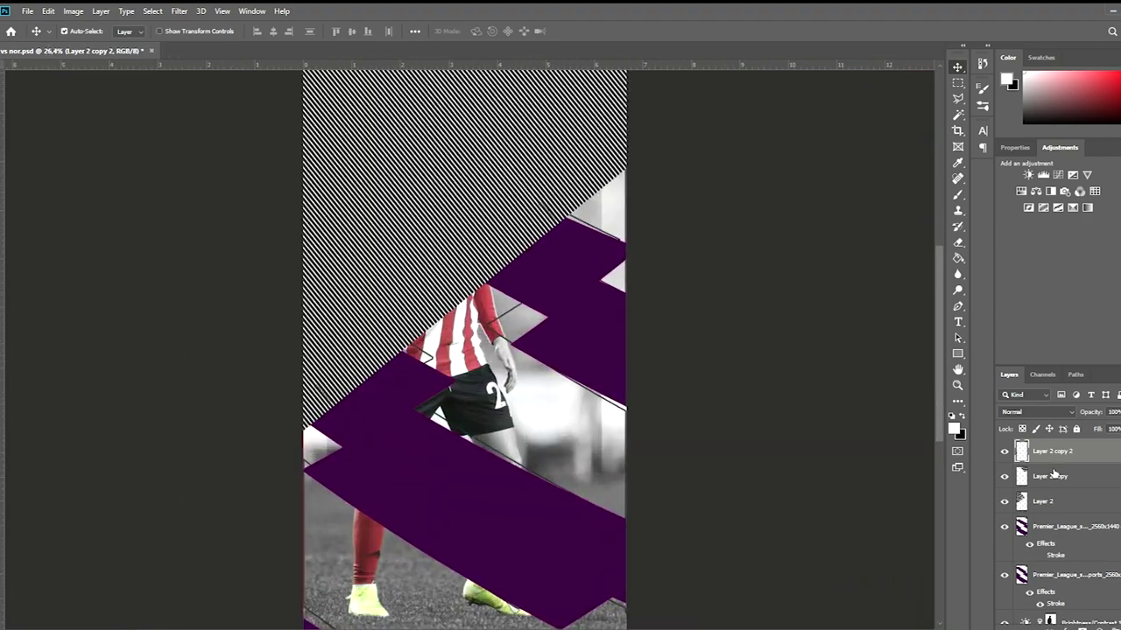
left_click(1041, 500, "shift")
key("ctrl+e")
Step: Duplicate the merged stripe layer and offset the copy to extend the pattern
scroll(519, 358, "down", 2)
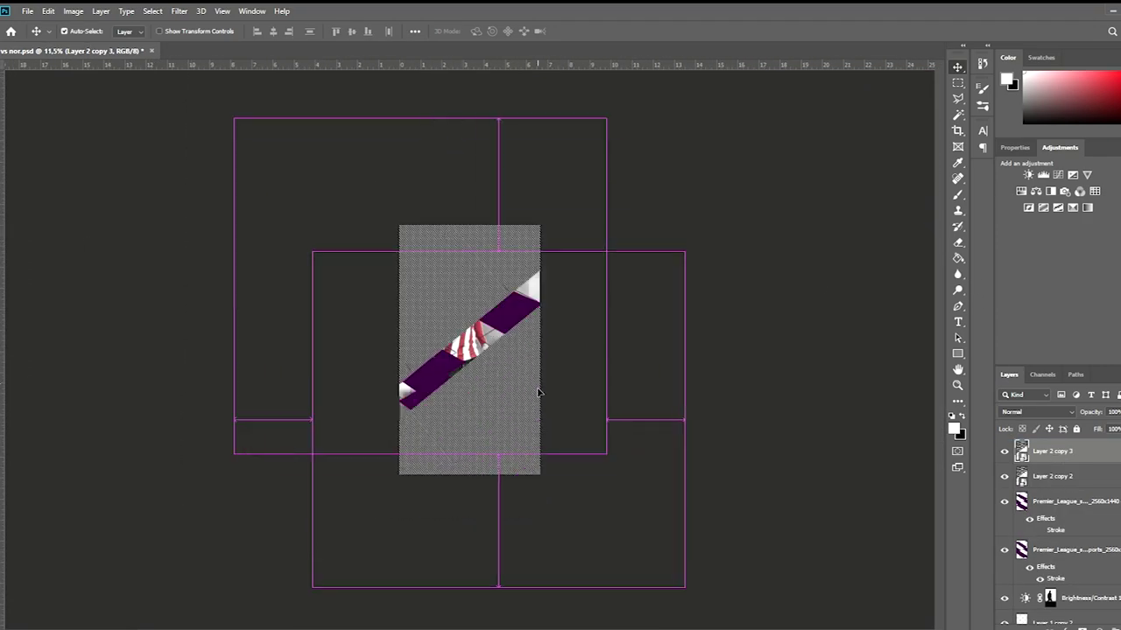
key("ctrl+j")
scroll(475, 324, "up", 2)
scroll(475, 325, "up", 2)
scroll(435, 311, "up", 2)
left_click_drag(435, 311, 441, 318)
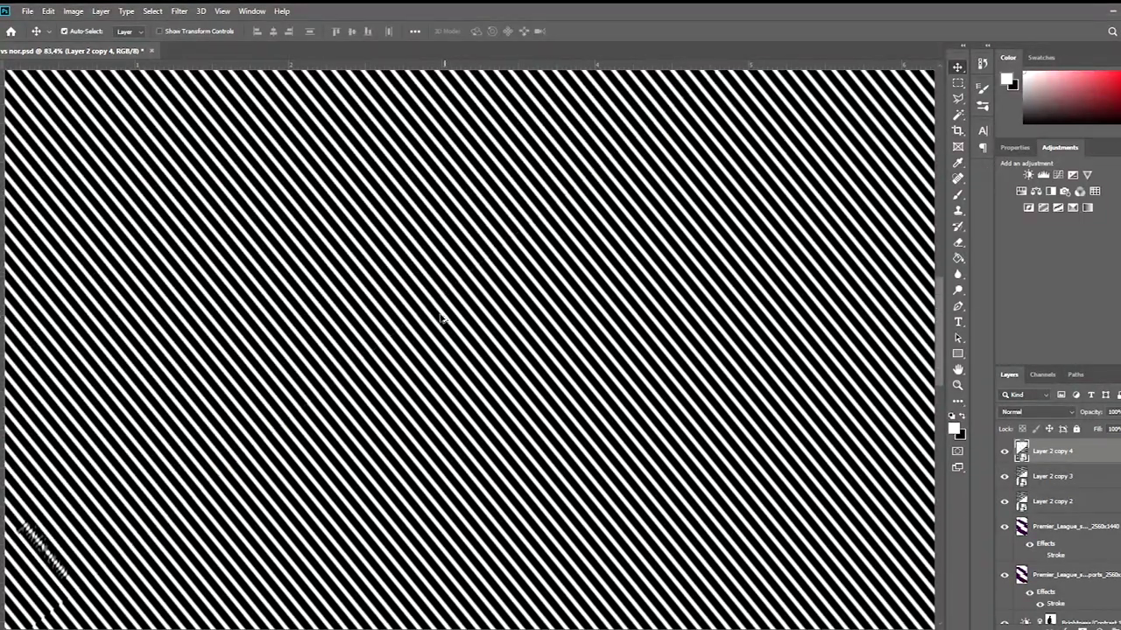
scroll(441, 319, "down", 5)
scroll(482, 482, "up", 1)
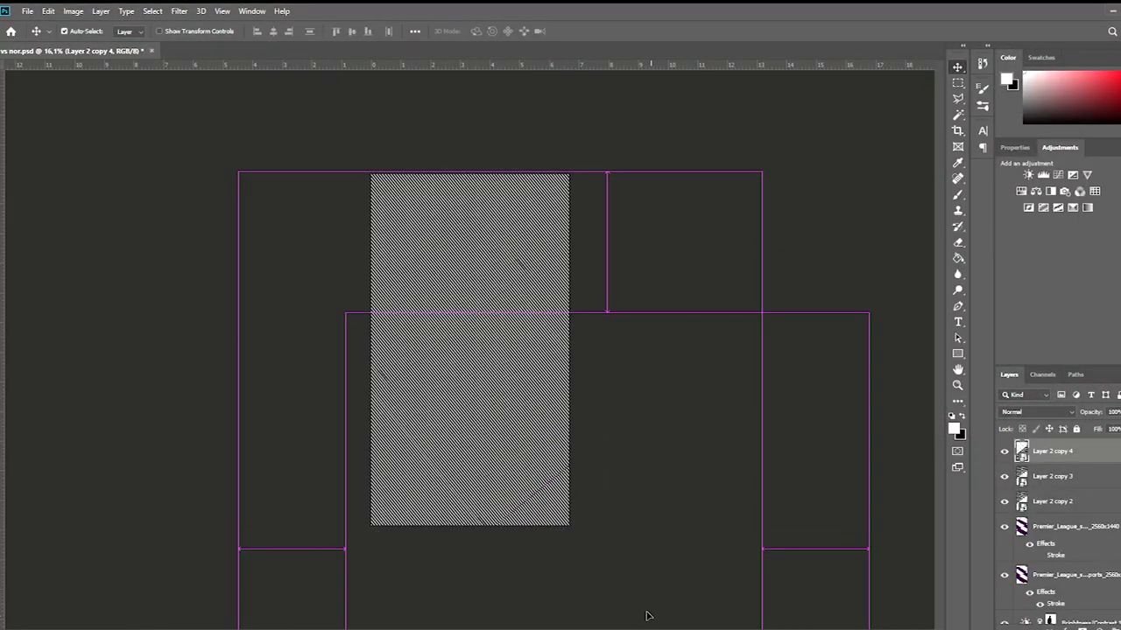
Step: Add another aligned stripe copy and merge all copies into Layer 2 copy 5
key("ctrl+j")
scroll(646, 616, "up", 5)
scroll(601, 475, "up", 2)
mouse_move(601, 476)
left_mouse_down()
mouse_move(600, 500)
mouse_move(592, 463)
left_mouse_up()
scroll(549, 444, "up", 2)
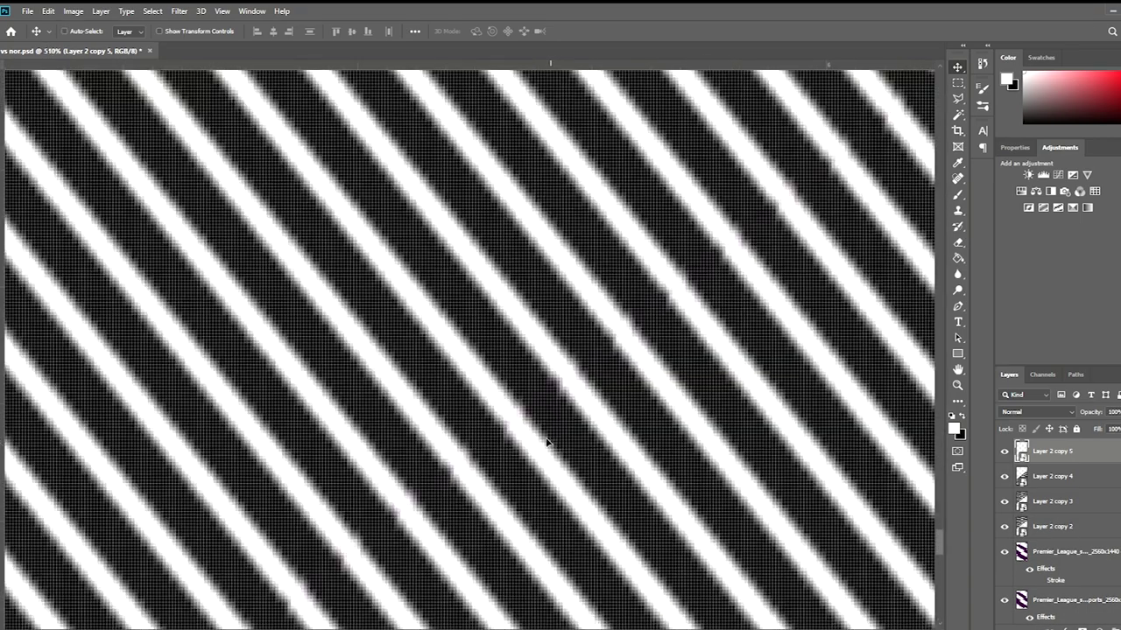
scroll(546, 442, "down", 3)
scroll(807, 235, "down", 1)
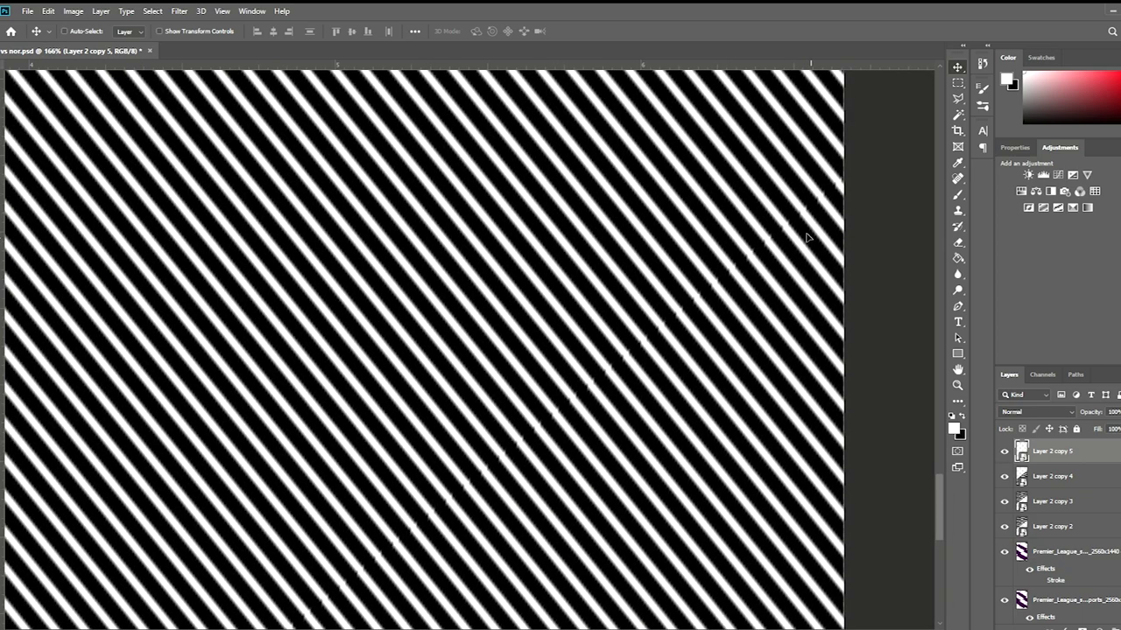
scroll(488, 399, "down", 5)
scroll(488, 400, "up", 2)
left_click(1054, 472, "shift")
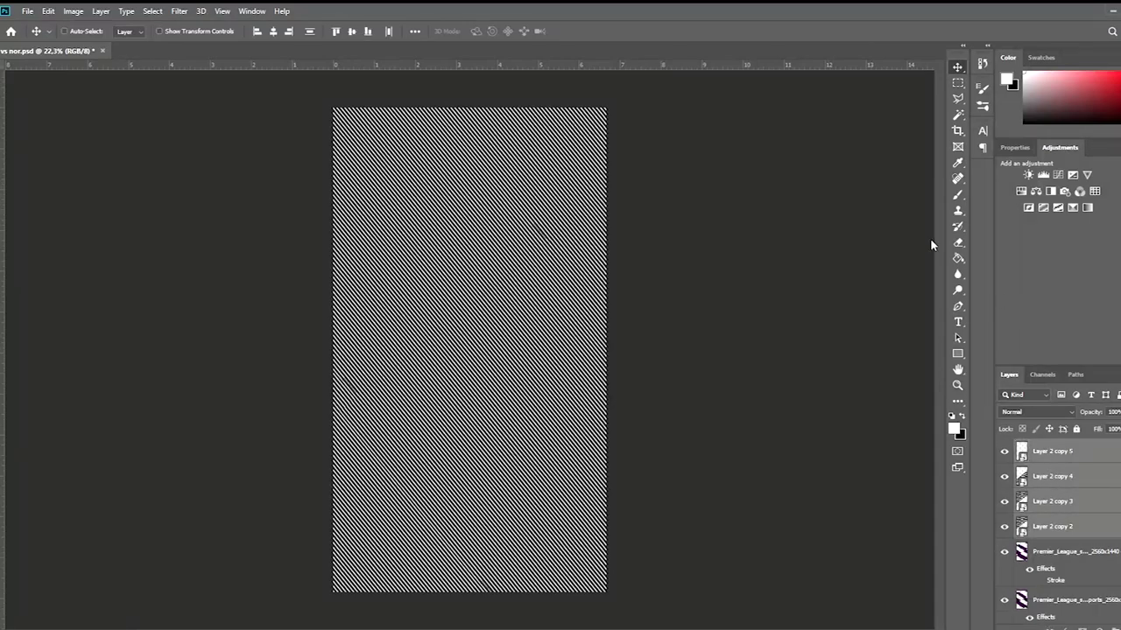
key("ctrl+e")
scroll(1035, 410, "down", 6)
key("alt+bracketleft")
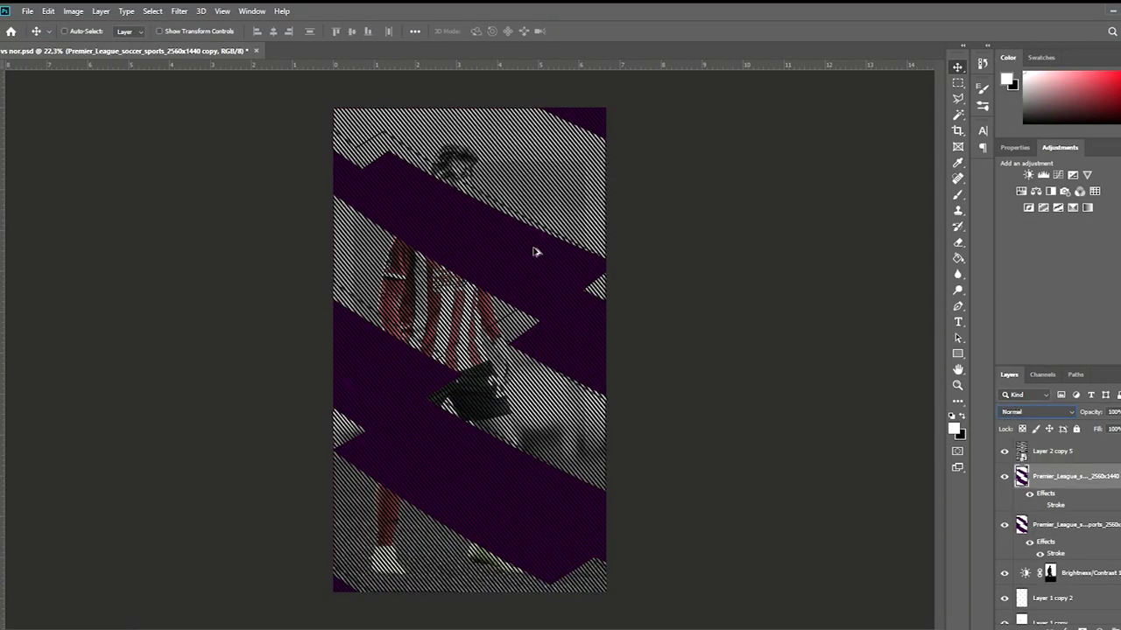
Step: Magic Wand the open area above the purple bands and delete those stripes
scroll(652, 177, "up", 3)
scroll(653, 177, "down", 2)
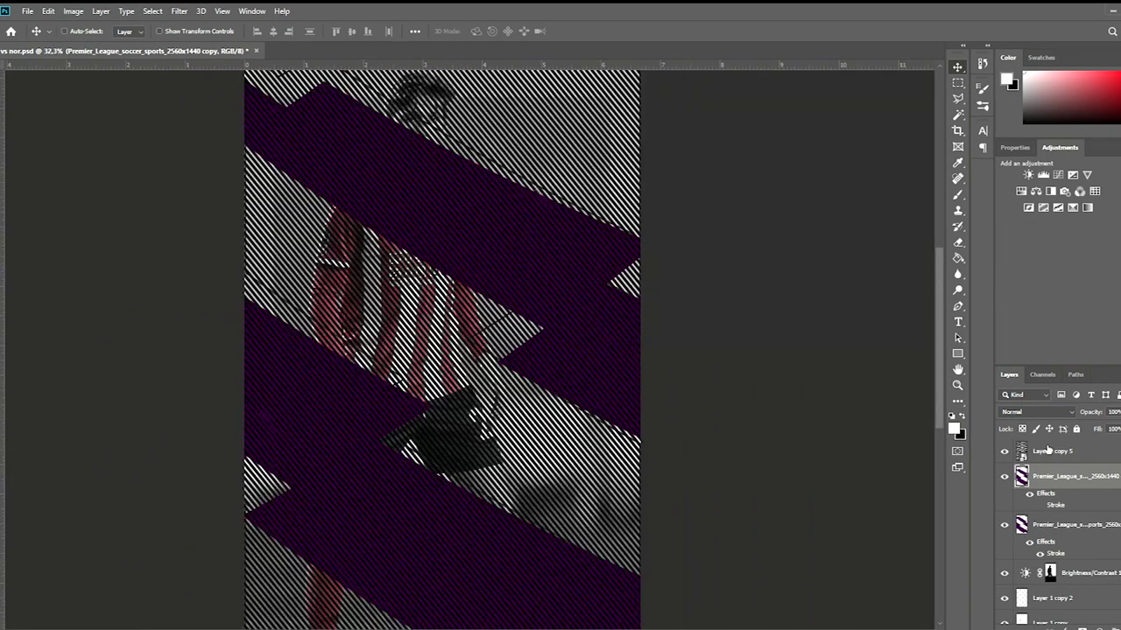
left_click(957, 115)
scroll(646, 213, "down", 2)
left_click(1075, 451)
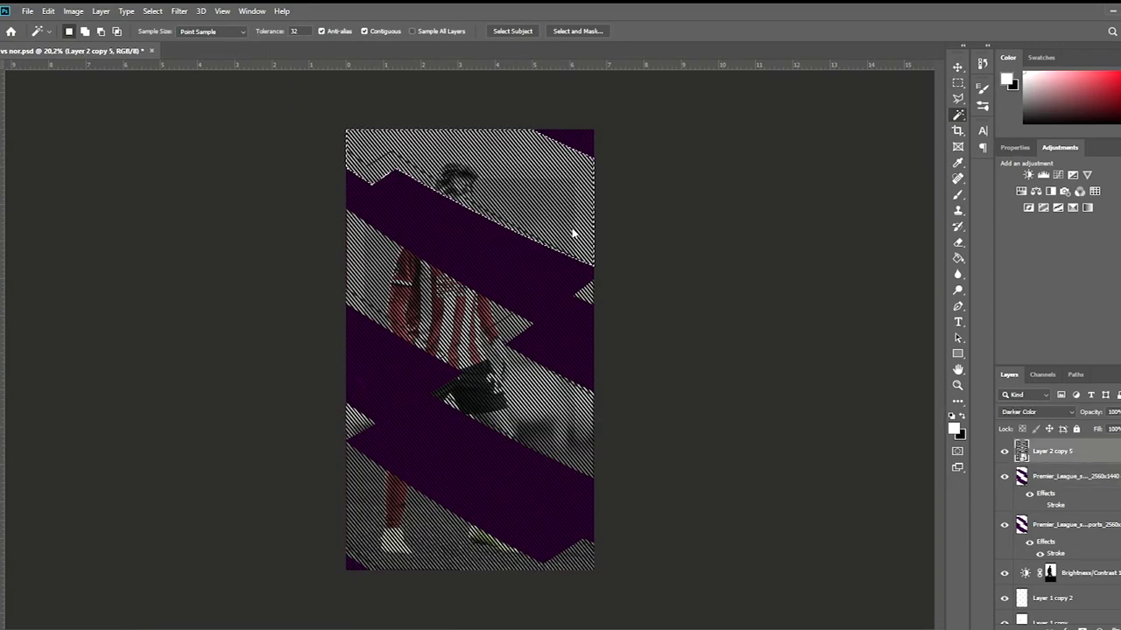
left_click(957, 193)
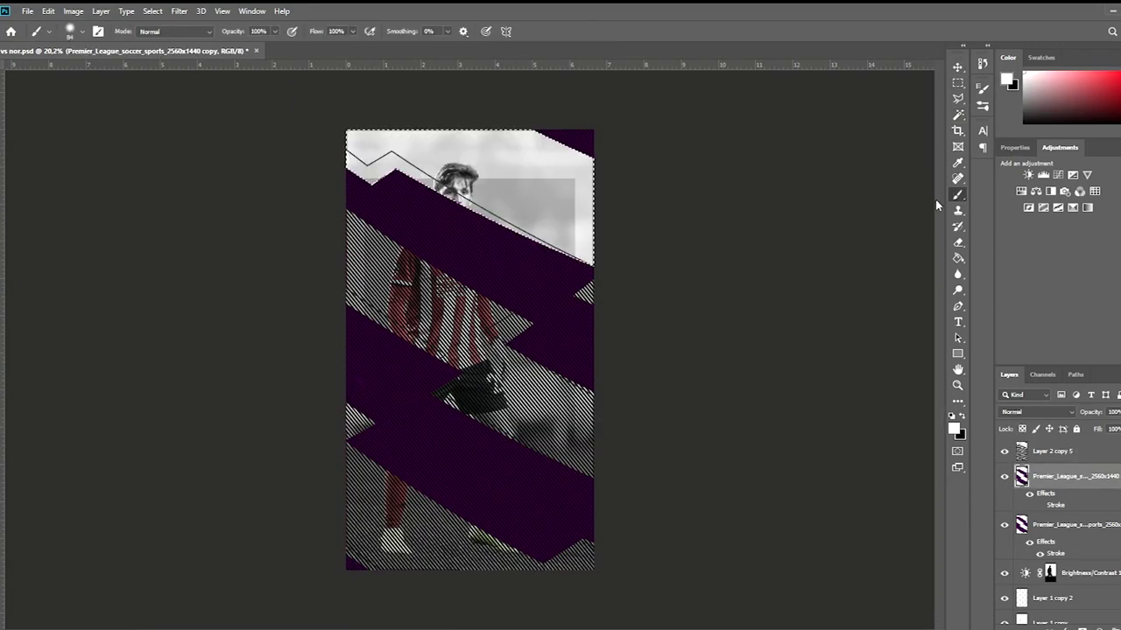
key("w")
left_click(1086, 471)
left_click(1086, 473)
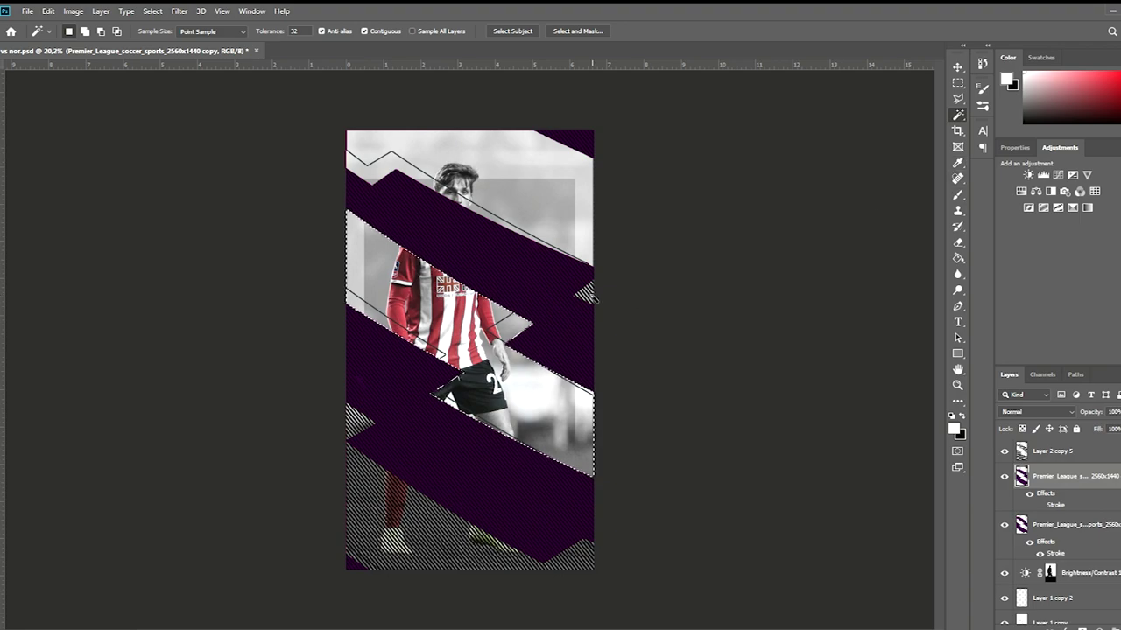
key("ctrl+d")
key("alt+bracketright")
Step: Delete the stripes from another gap between the bands and hide the band layer
left_click(1077, 474)
left_click(368, 490)
key("alt+bracketright")
key("Delete")
left_click(1004, 477)
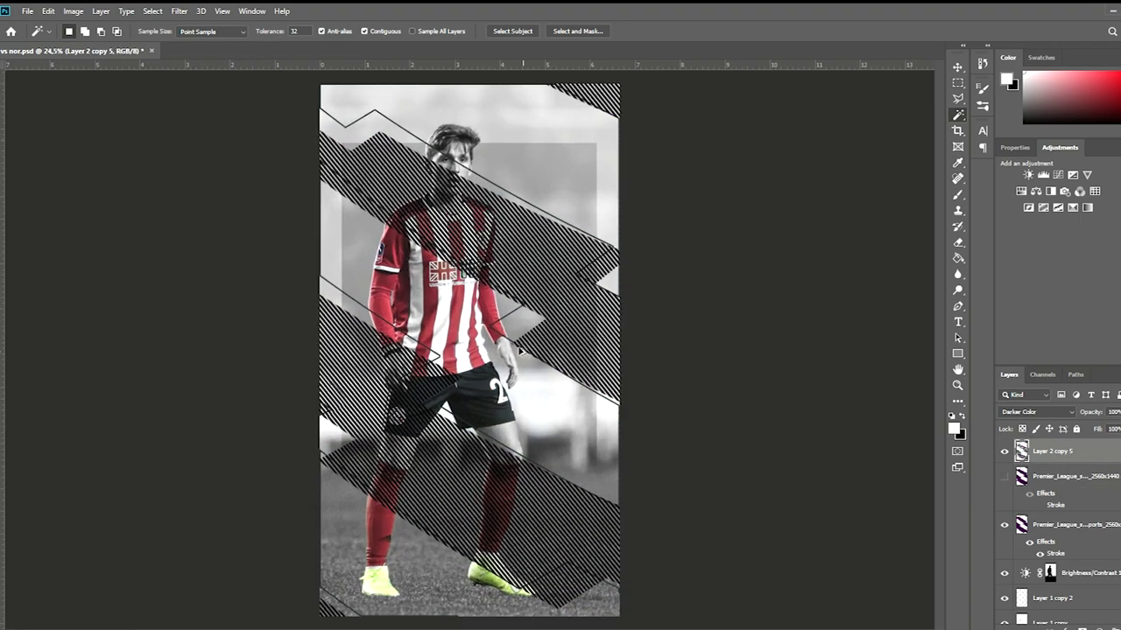
Step: Undo the stripe deletions so the stripes cover the whole poster again
scroll(455, 203, "up", 4)
scroll(455, 203, "down", 2)
scroll(456, 203, "down", 3)
scroll(456, 203, "up", 1)
key("ctrl+z")
key("ctrl+z")
scroll(536, 301, "down", 1)
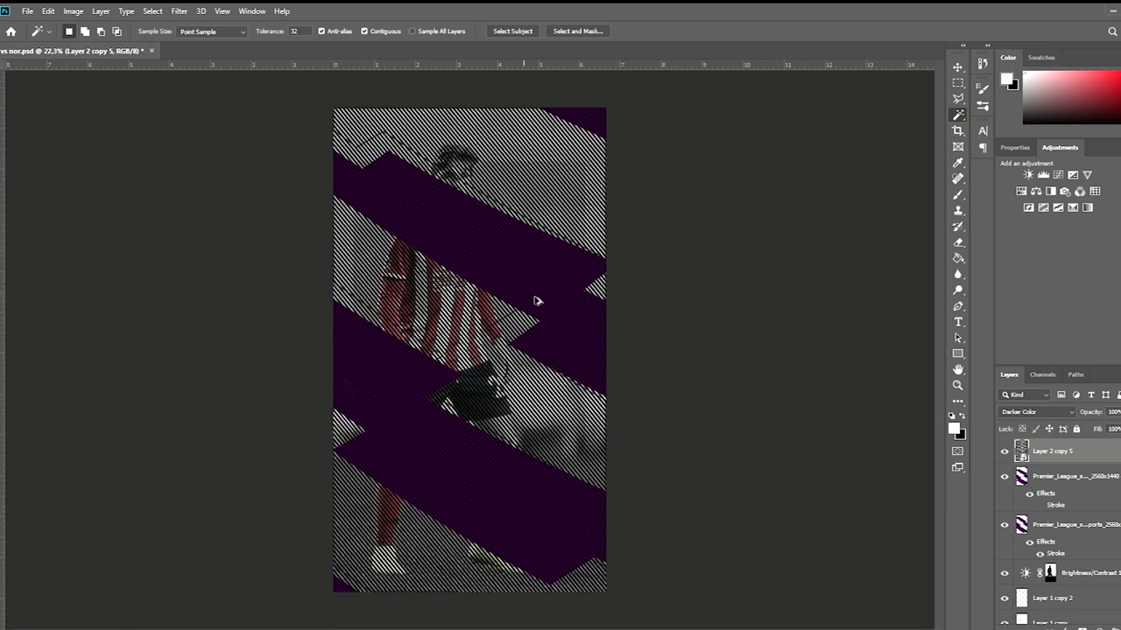
key("ctrl+z")
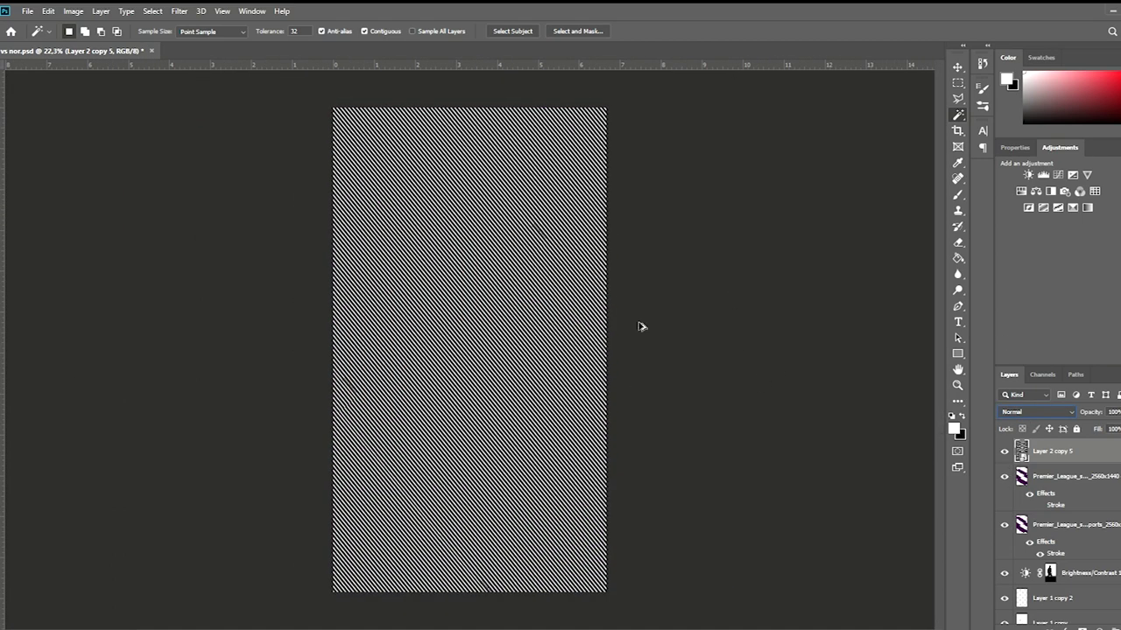
key("v")
scroll(640, 326, "down", 1)
scroll(730, 271, "down", 2)
key("ctrl+t")
Step: Move the stripe layer up-left and scale it down to about 62%
mouse_move(564, 432)
left_mouse_down()
mouse_move(575, 283)
mouse_move(537, 253)
mouse_move(539, 180)
left_mouse_up()
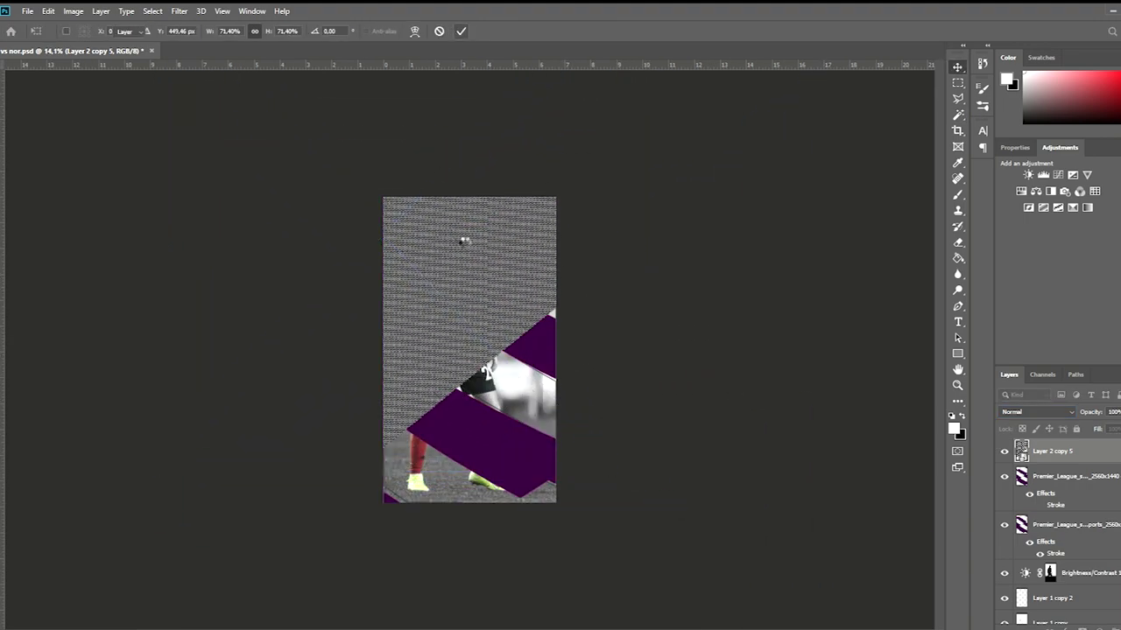
scroll(464, 240, "up", 3)
scroll(464, 241, "down", 3)
left_click_drag(600, 231, 555, 222)
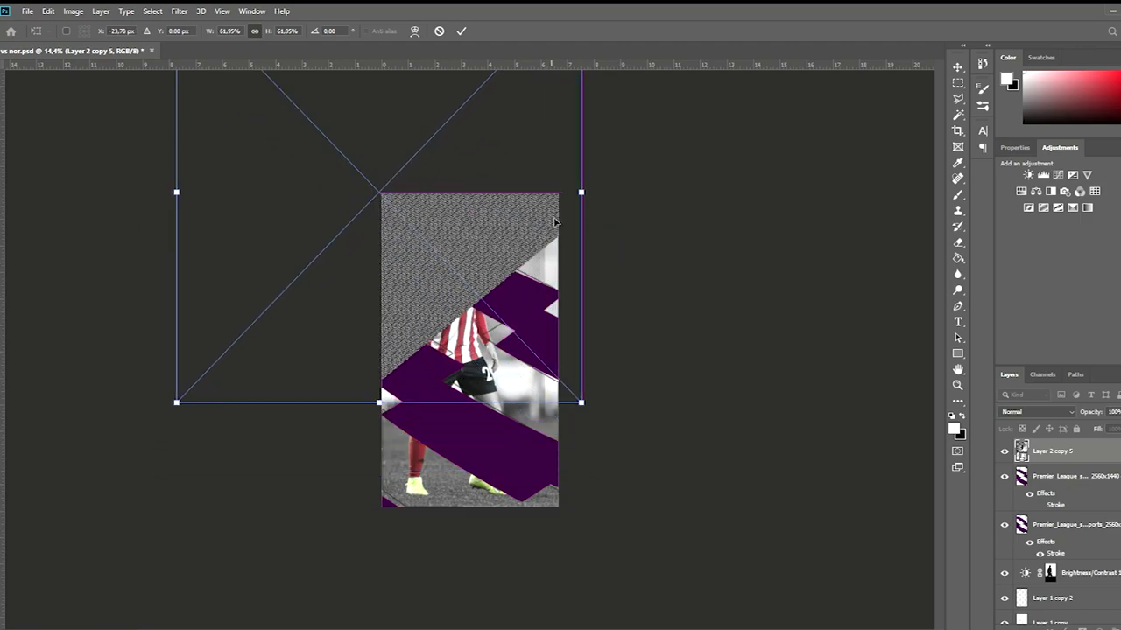
key("Return")
scroll(437, 253, "up", 2)
Step: Make two offset copies of the stripe layer to fill the poster
key("ctrl+j")
left_click_drag(445, 260, 555, 463)
scroll(555, 463, "up", 4)
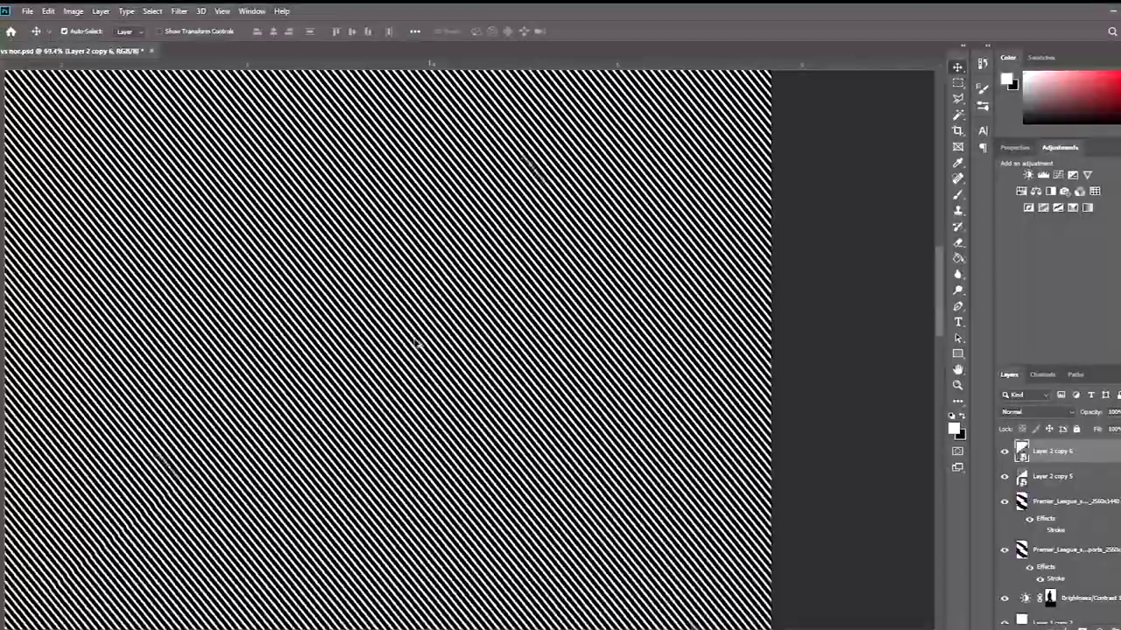
scroll(417, 344, "down", 5)
key("ctrl+j")
left_click_drag(457, 446, 442, 459)
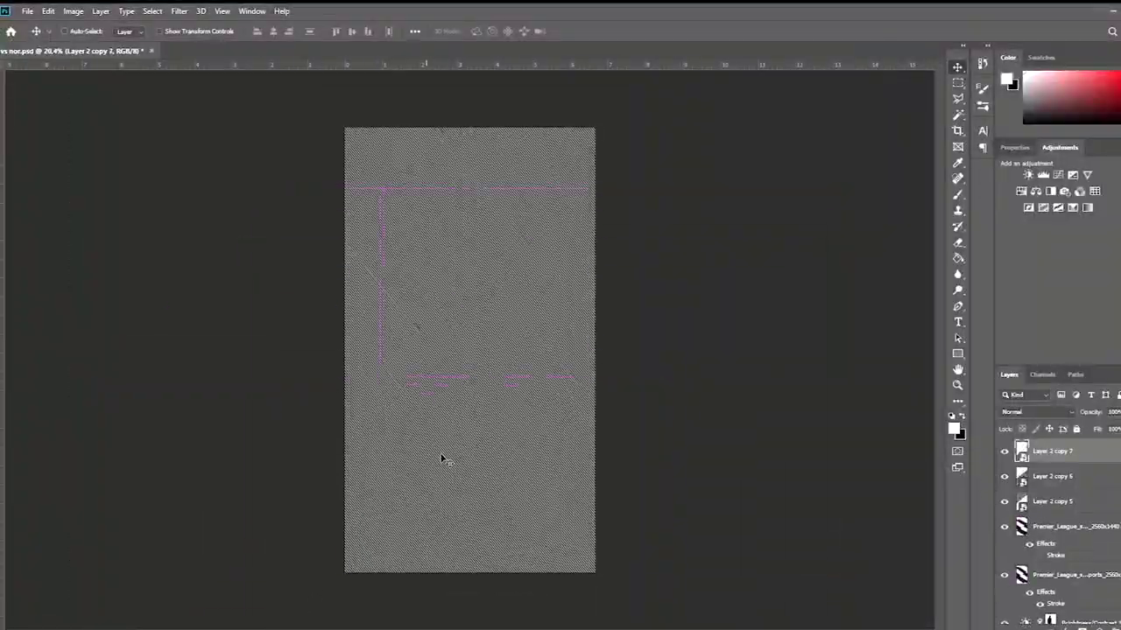
scroll(350, 596, "up", 5)
scroll(297, 581, "down", 5)
Step: Merge the three stripe copies into Layer 2 copy 7 and blend it Linear Dodge (Add)
left_click(1051, 500, "shift")
key("ctrl+e")
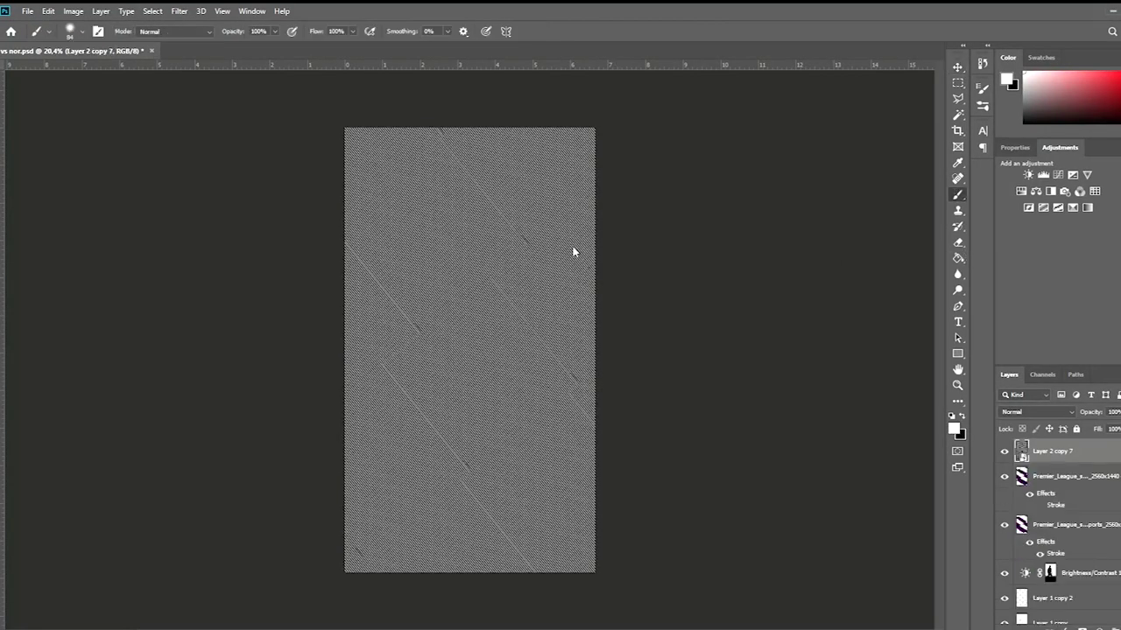
key("ctrl+0")
left_click(958, 67)
scroll(1012, 410, "down", 2)
scroll(1013, 411, "down", 4)
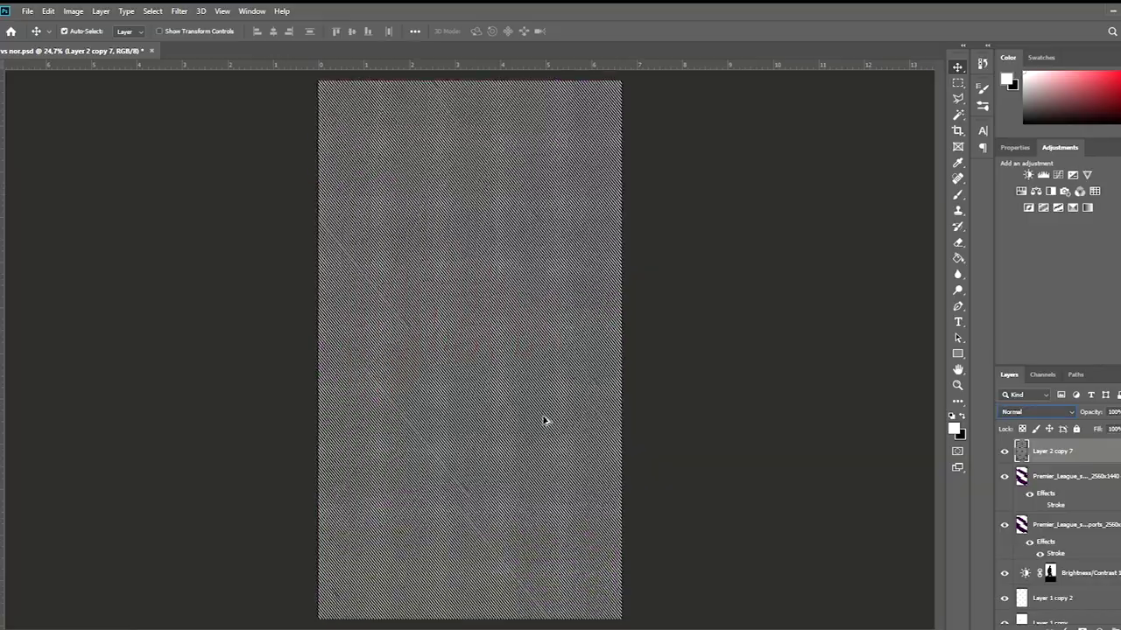
scroll(596, 393, "up", 3)
scroll(503, 393, "down", 3)
scroll(1007, 416, "down", 1)
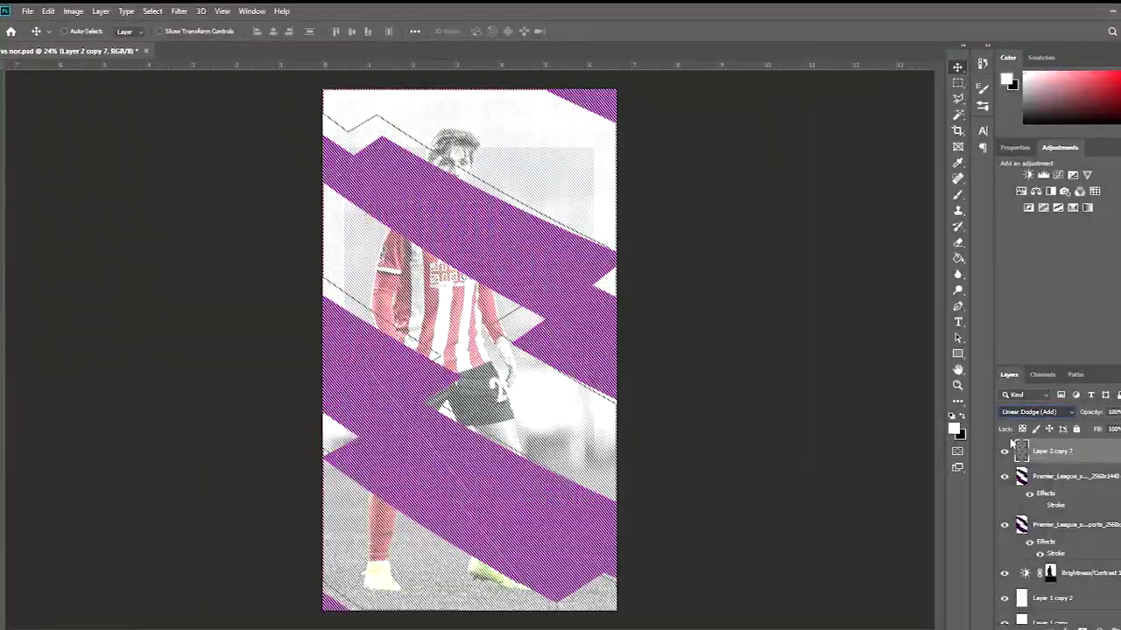
Step: Select the top wedge with the Magic Wand and delete the stripes inside it
scroll(1006, 416, "down", 1)
left_click(1068, 475)
key("w")
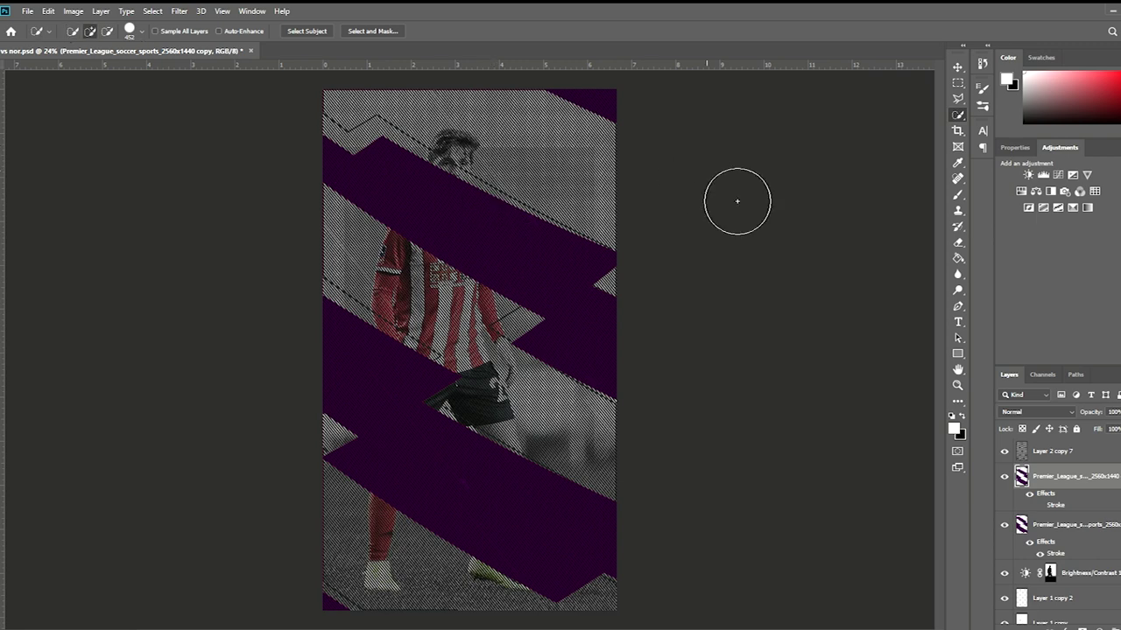
key("shift+w")
key("Delete")
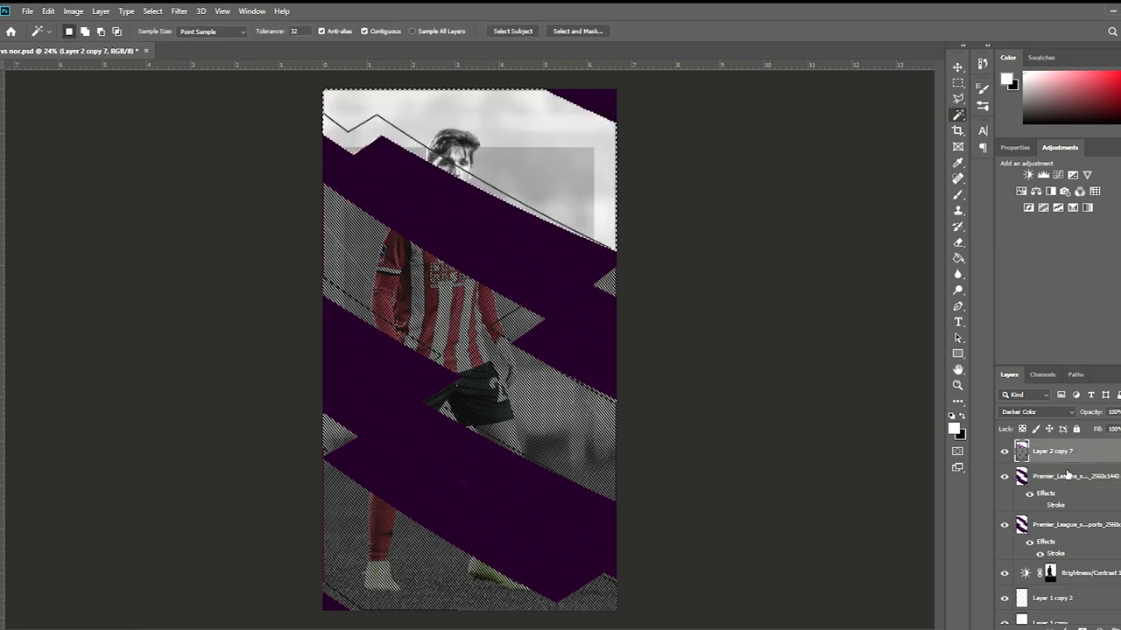
left_click(1050, 451)
key("Delete")
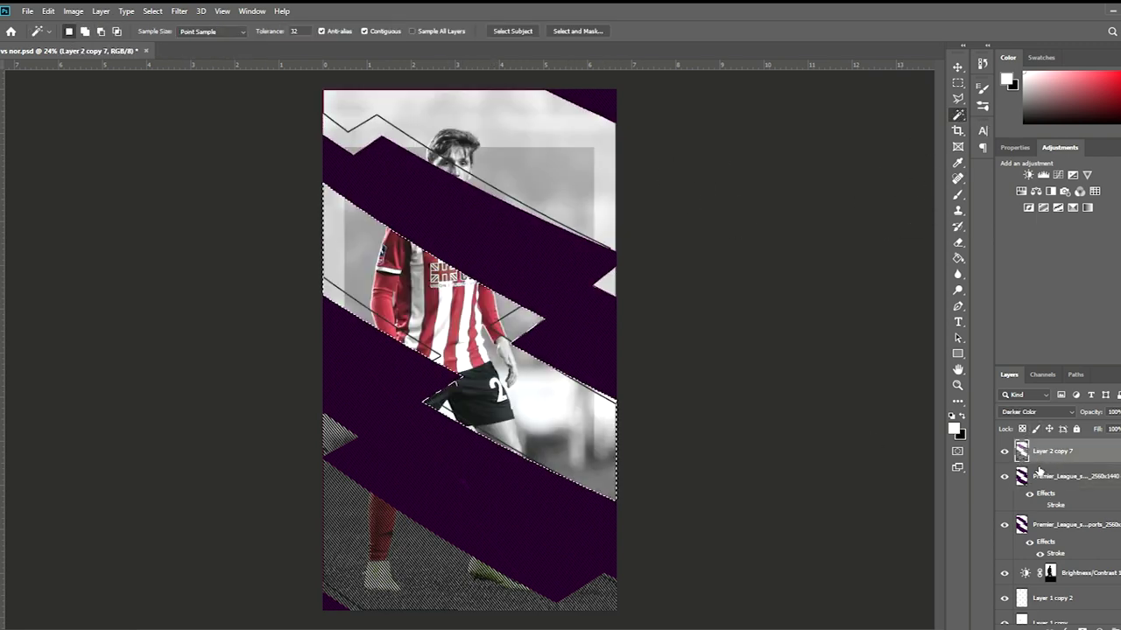
key("ctrl+d")
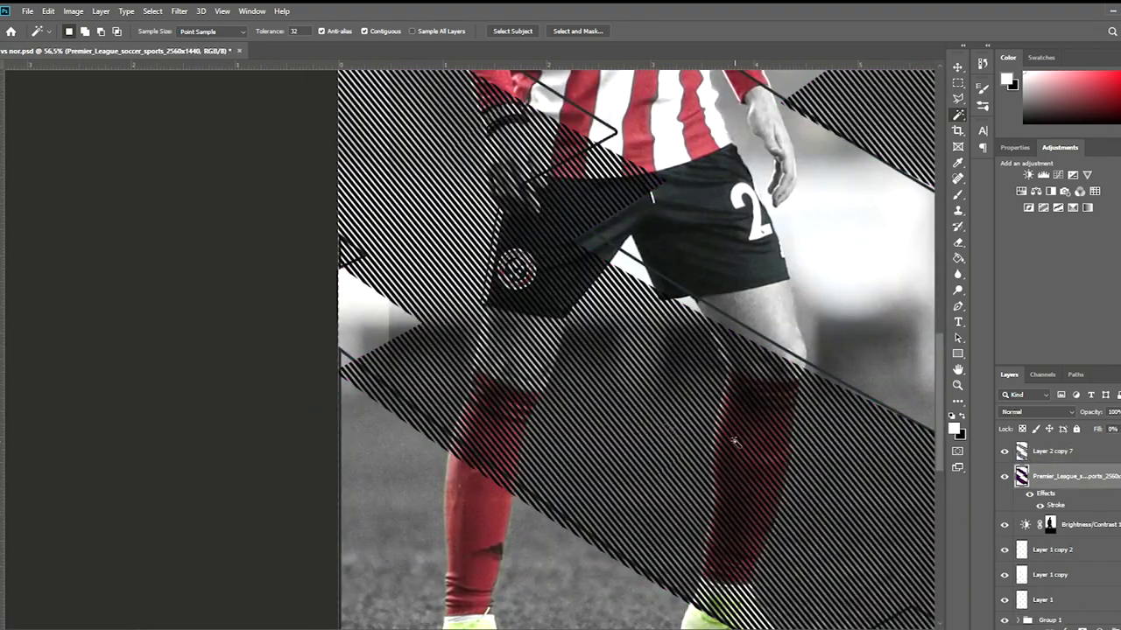
scroll(555, 260, "up", 5)
Step: Lower the stripe overlay's opacity to about 28%
key("v")
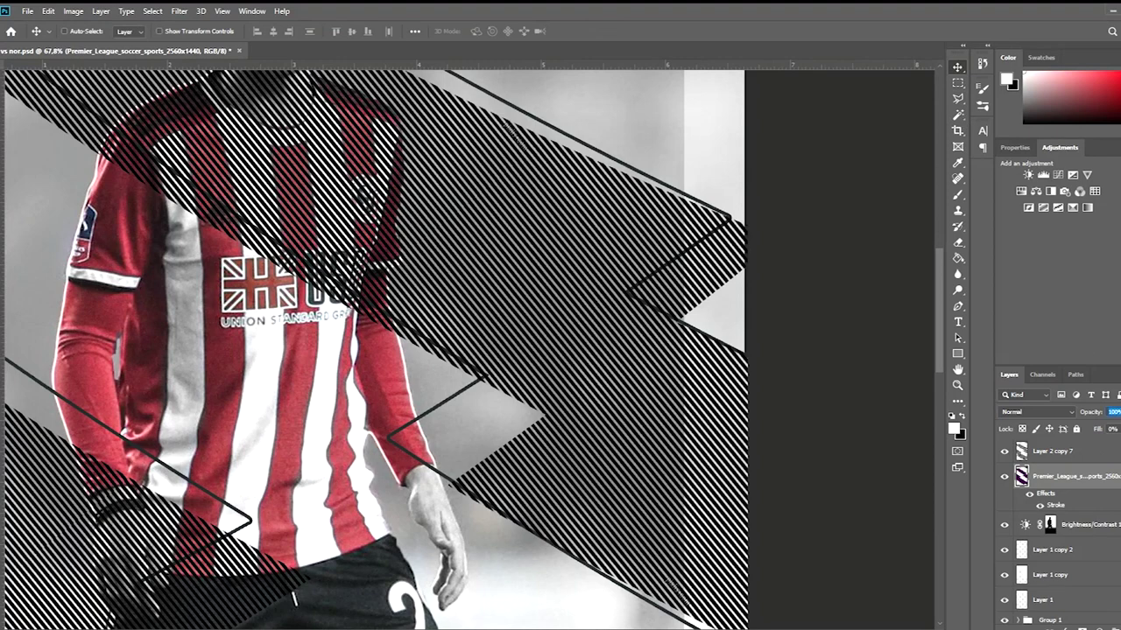
left_click(1051, 451)
left_click_drag(1101, 412, 1090, 422)
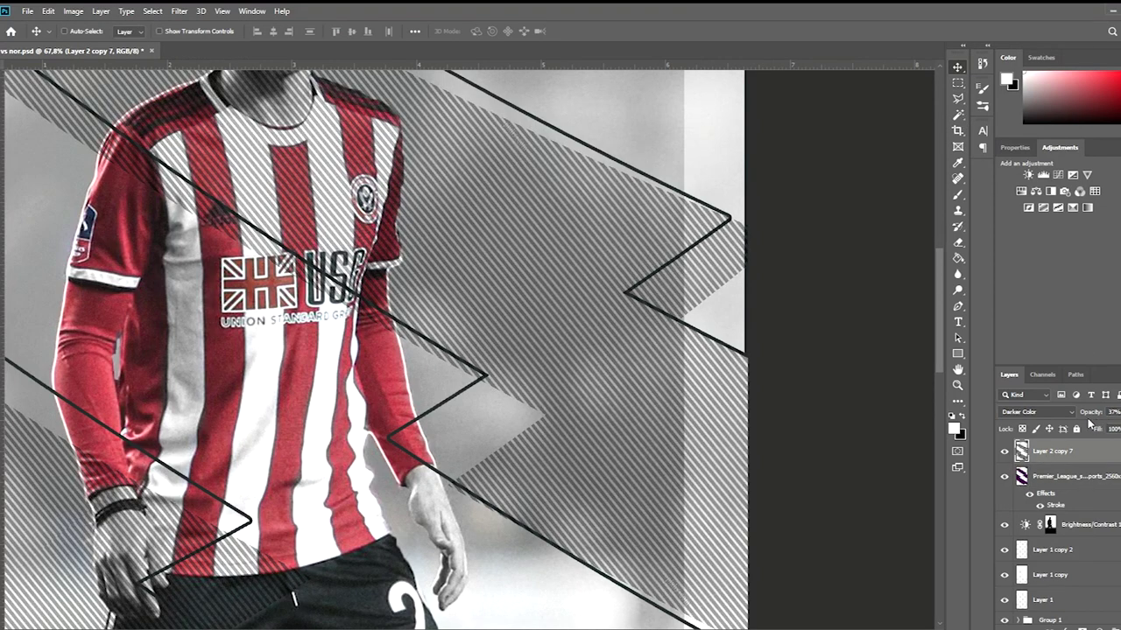
key("ctrl+0")
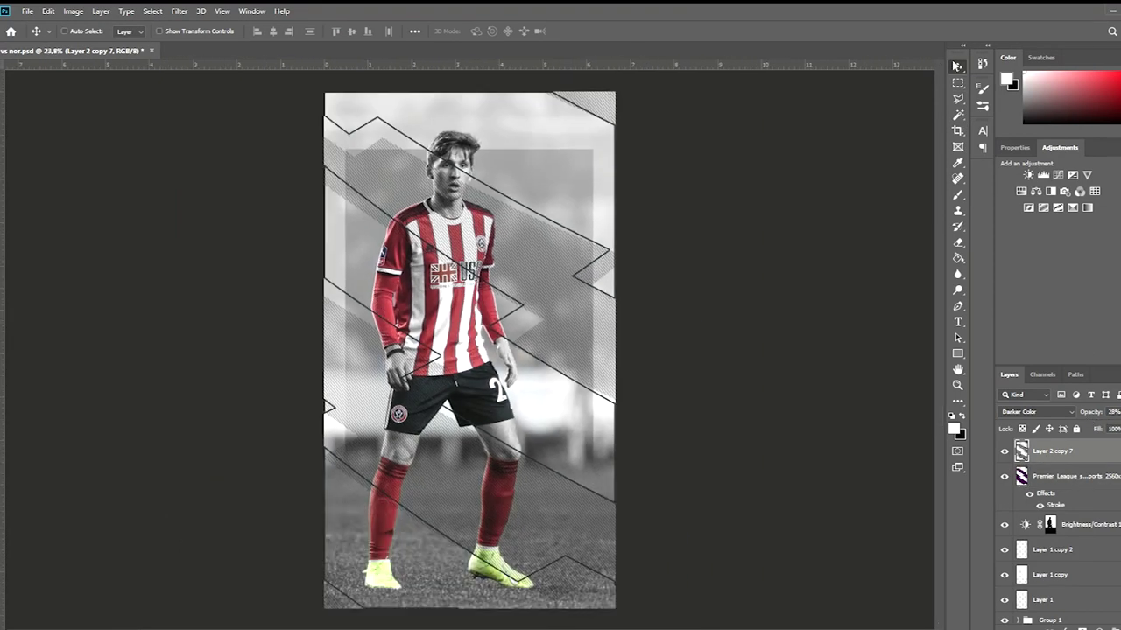
Step: Enlarge the stripe overlay to about 115% and rotate it -0.73°
key("ctrl+t")
scroll(357, 503, "down", 5)
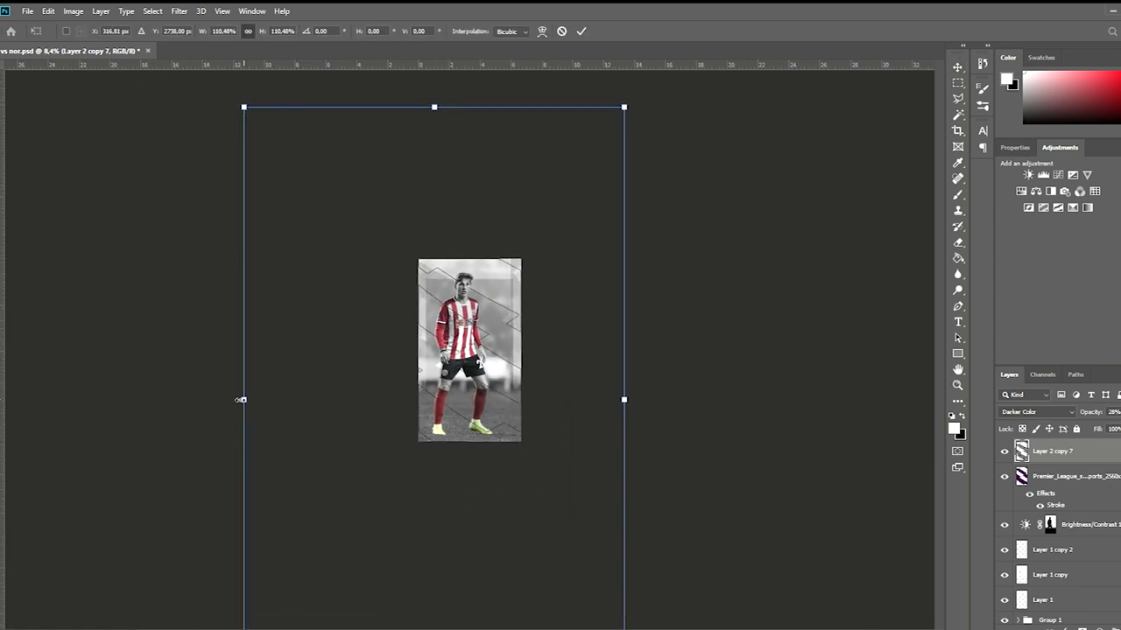
scroll(522, 349, "up", 4)
left_click_drag(522, 350, 548, 355)
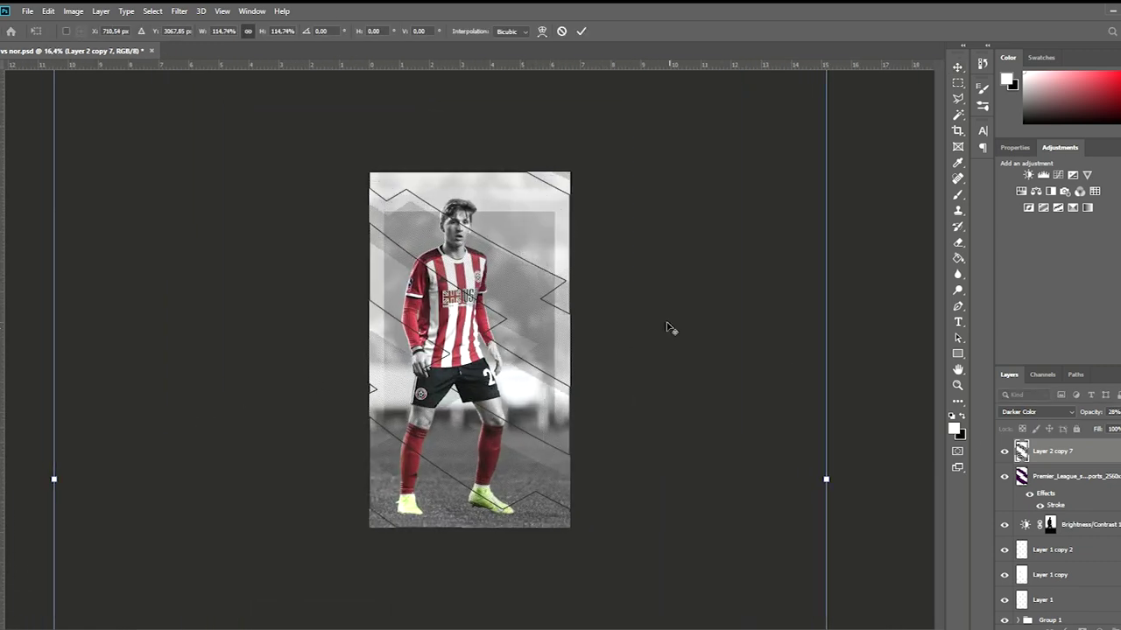
left_click_drag(850, 295, 837, 295)
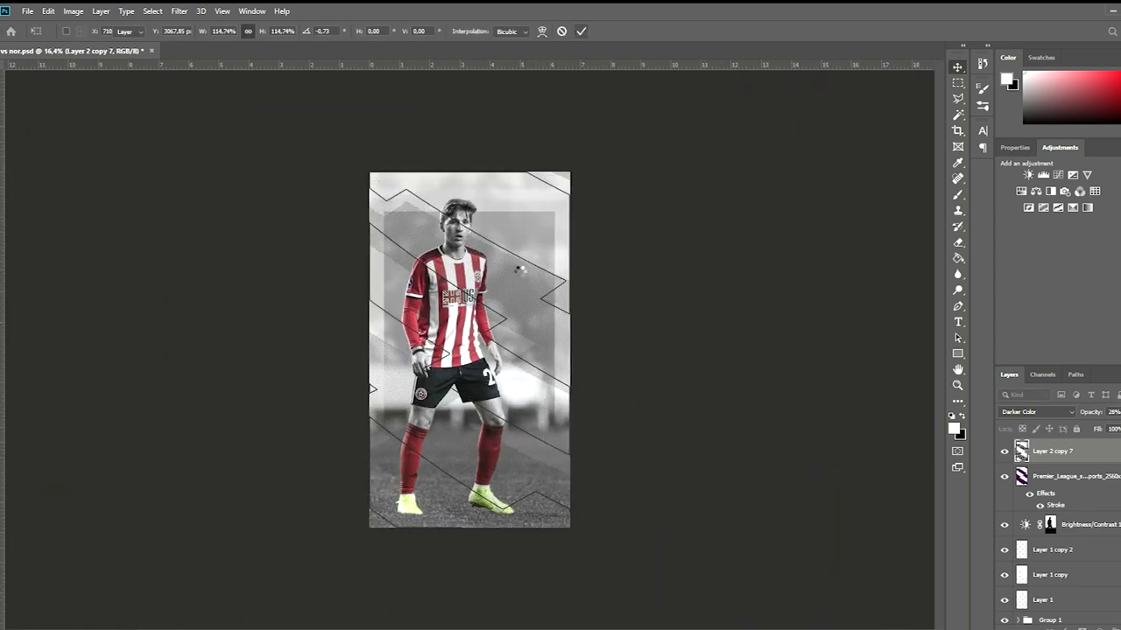
key("Return")
scroll(517, 271, "up", 2)
scroll(502, 265, "down", 3)
scroll(499, 267, "up", 2)
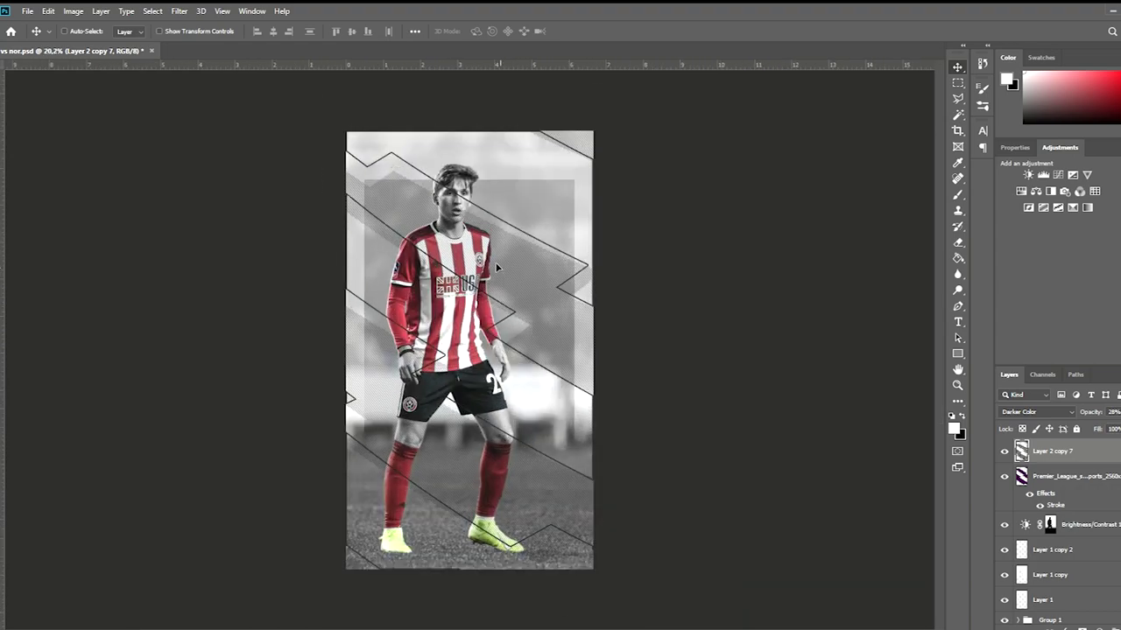
key("ctrl")
mouse_move(499, 269)
left_mouse_down()
mouse_move(681, 280)
mouse_move(680, 312)
mouse_move(387, 267)
left_mouse_up()
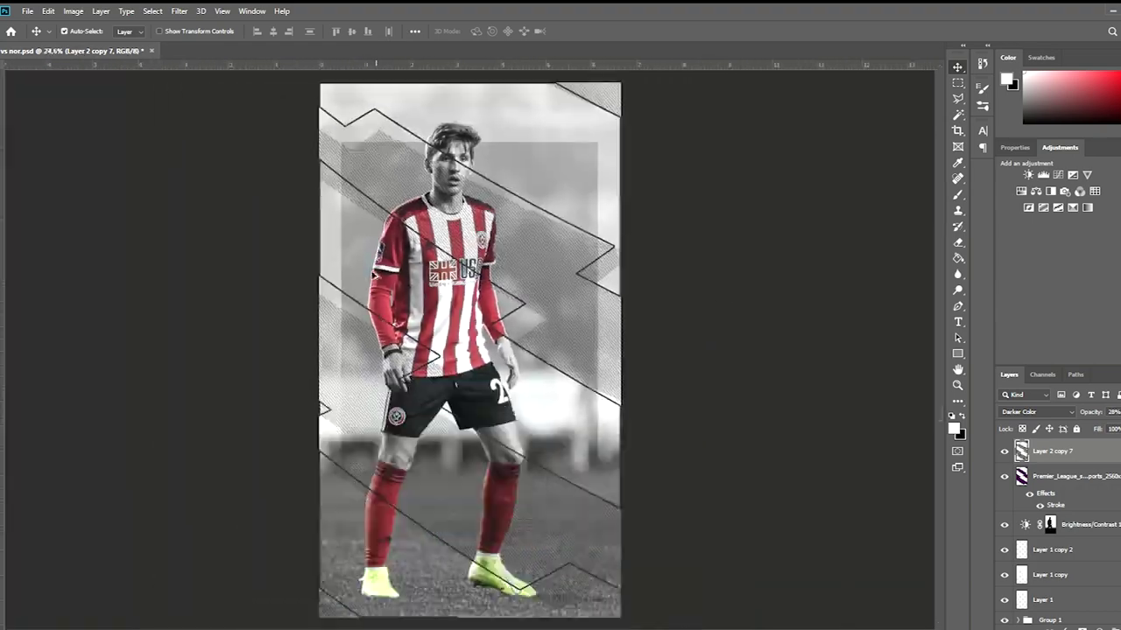
Step: Rasterize the Premier League layer's stroke style and scale the layer to about 101%
left_click(1074, 480)
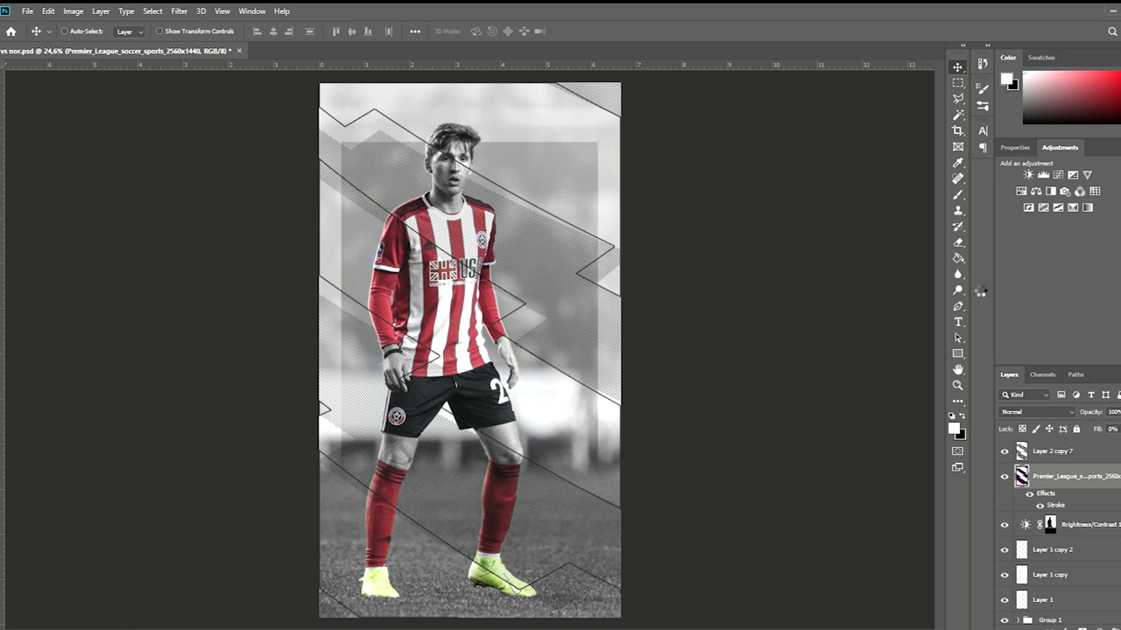
key("ctrl+z")
left_click(958, 194)
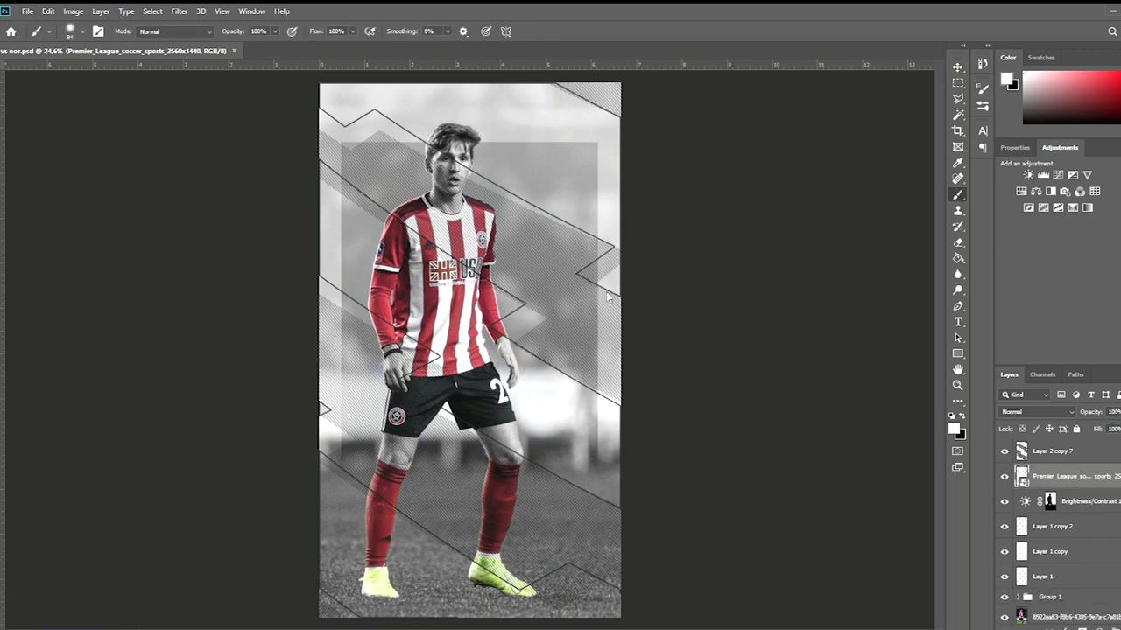
key("ctrl+t")
key("ctrl+0")
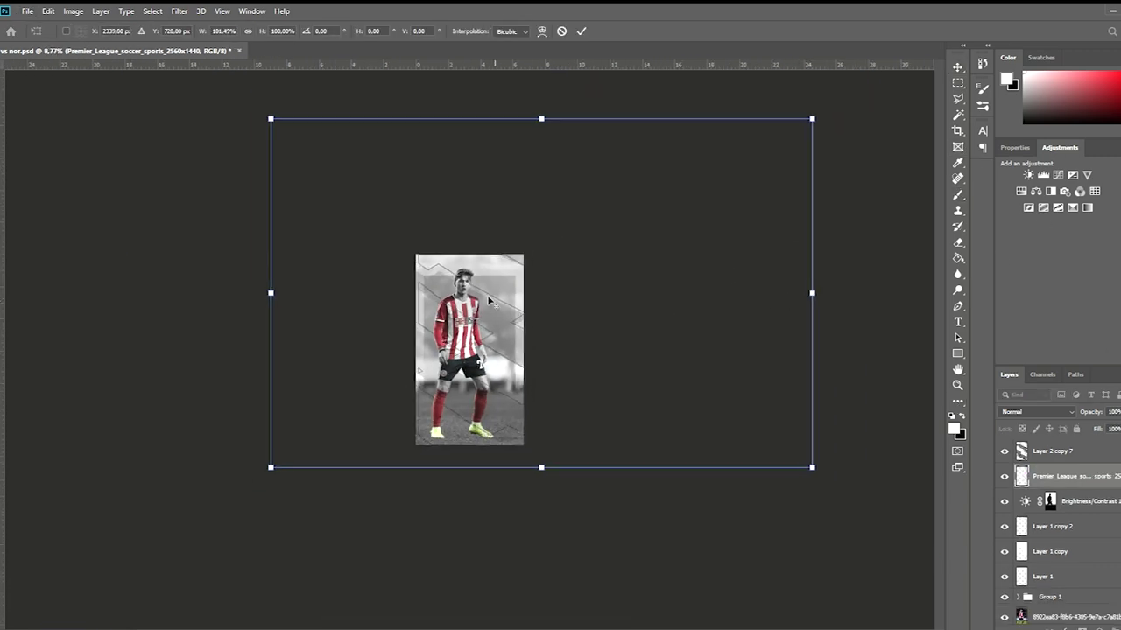
key("ctrl+plus")
key("ctrl+plus")
key("ctrl+plus")
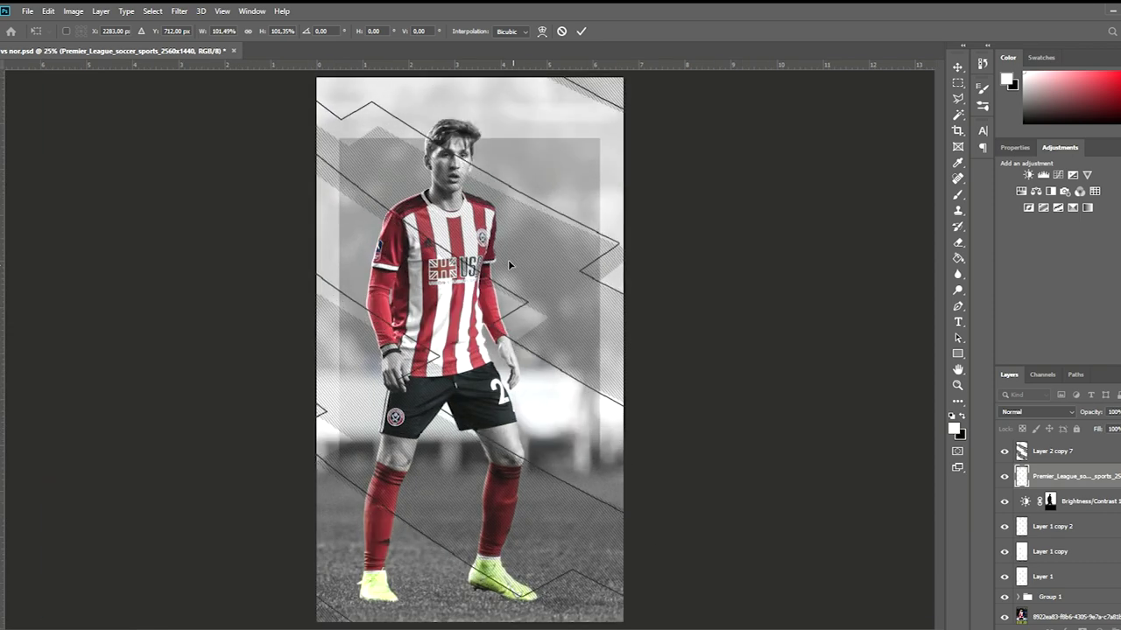
key("Return")
key("ctrl+0")
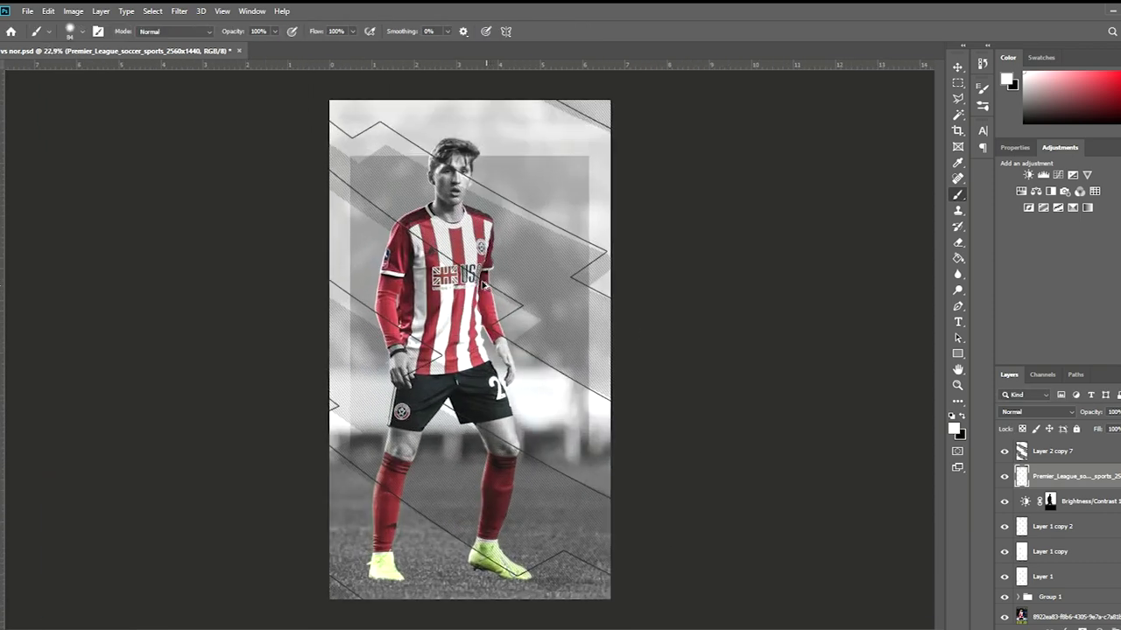
Step: Select Layer 2 copy 7, then the Brightness/Contrast 1 layer
key("alt+bracketright")
key("ctrl")
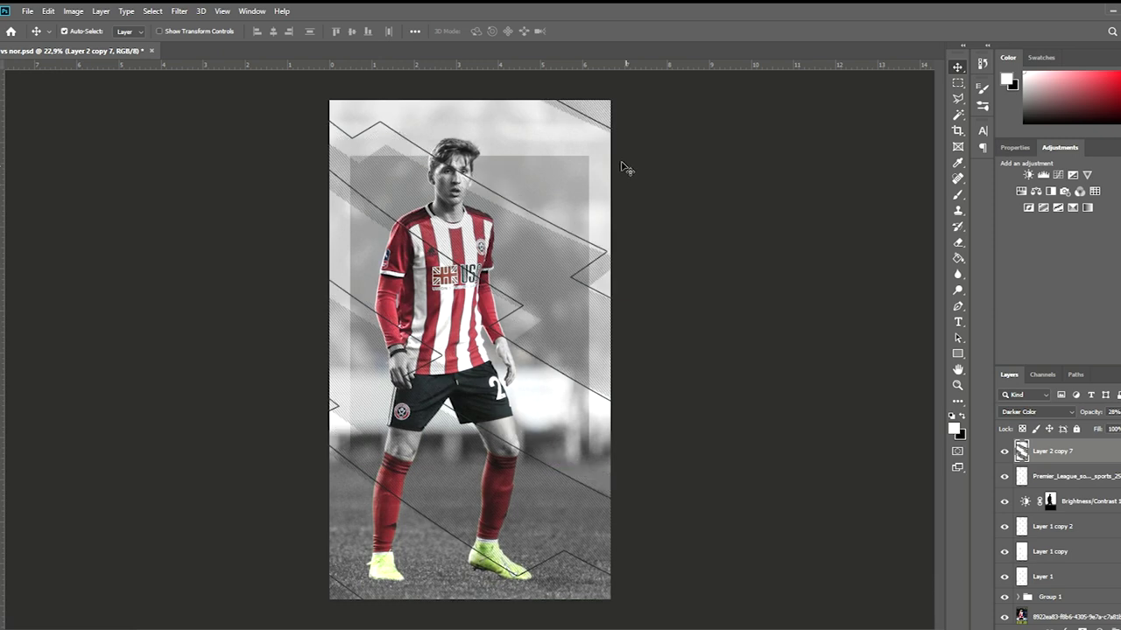
scroll(551, 149, "up", 1)
left_click(1086, 502)
key("w")
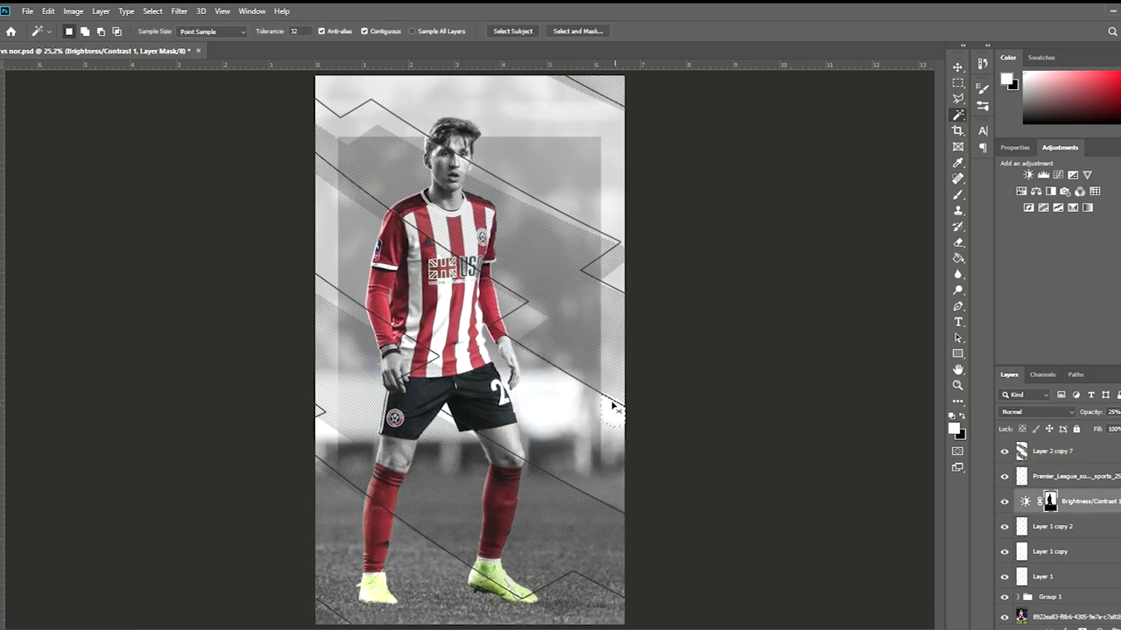
Step: Magic-wand the player on Layer 1 copy and mask him out of the Layer 2 copy 7 stripes
key("alt+bracketleft")
key("alt+bracketleft")
left_click(445, 446)
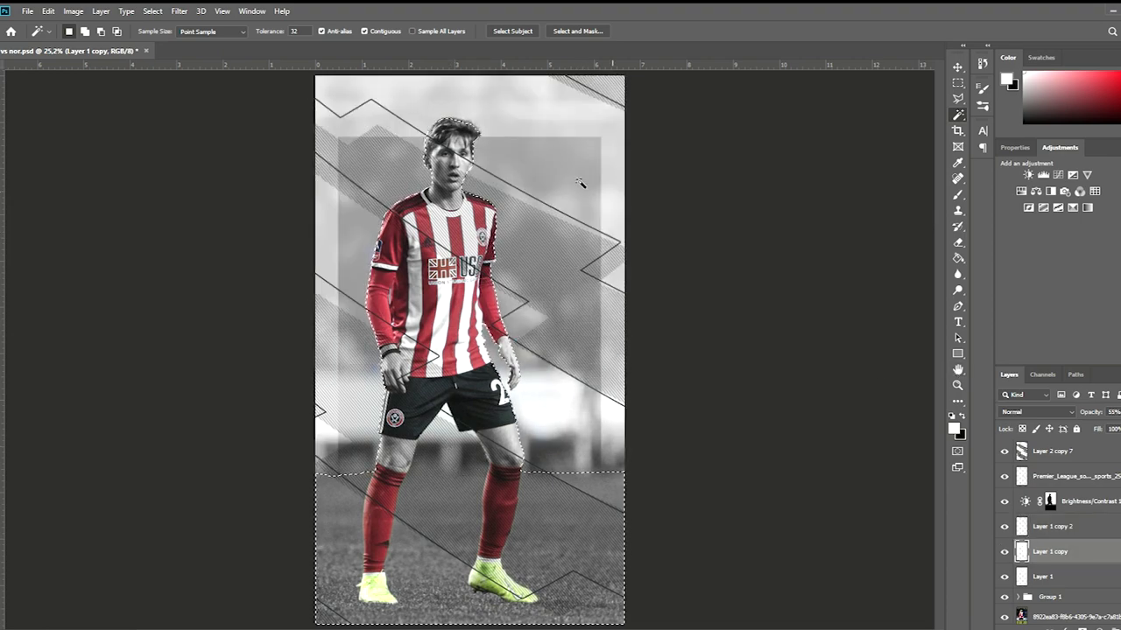
scroll(580, 183, "up", 1)
left_click(1059, 453)
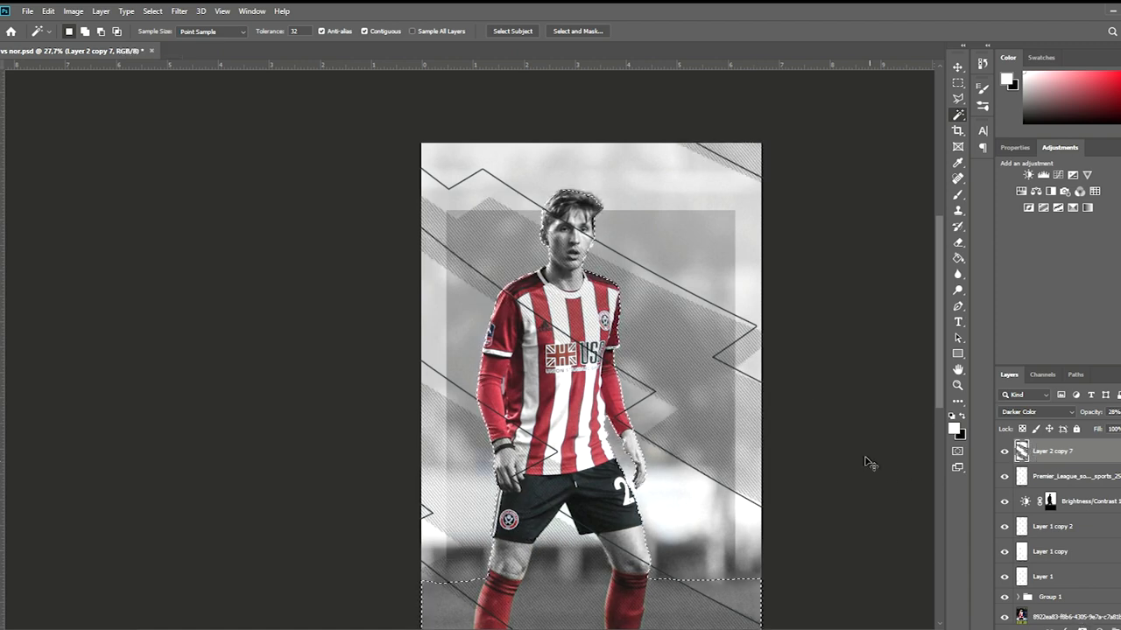
scroll(869, 462, "down", 2)
left_click(1076, 623)
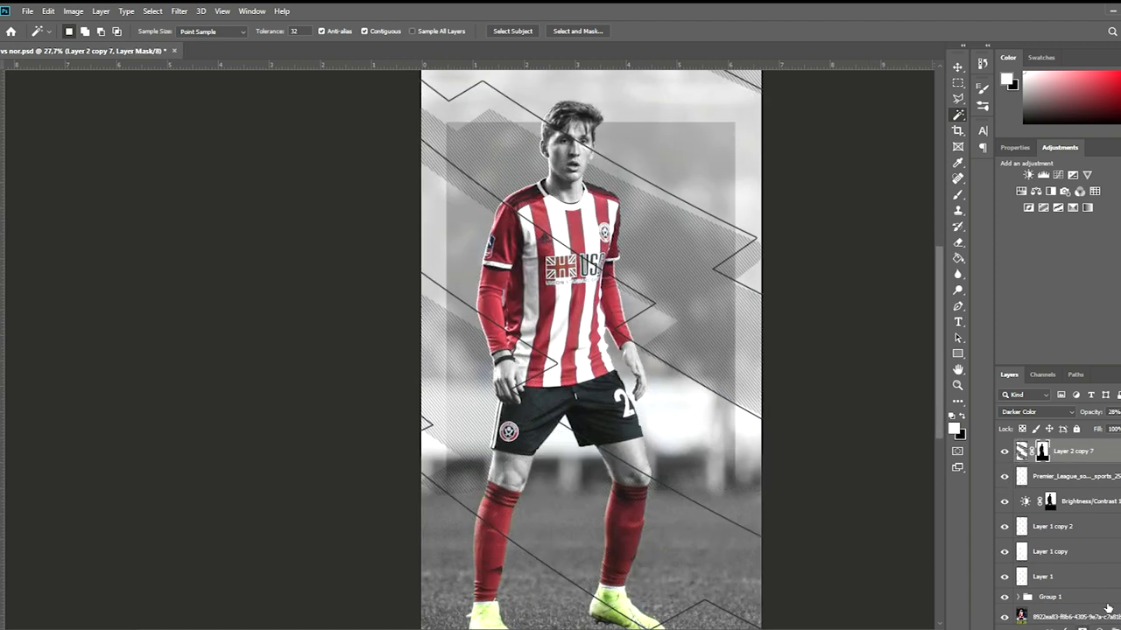
Step: Add the same inverted player mask to the Premier_League image layer
left_click(1062, 476)
left_click(1079, 623)
scroll(592, 207, "up", 4)
scroll(593, 208, "down", 2)
scroll(592, 207, "up", 3)
scroll(593, 207, "down", 5)
scroll(526, 435, "up", 1)
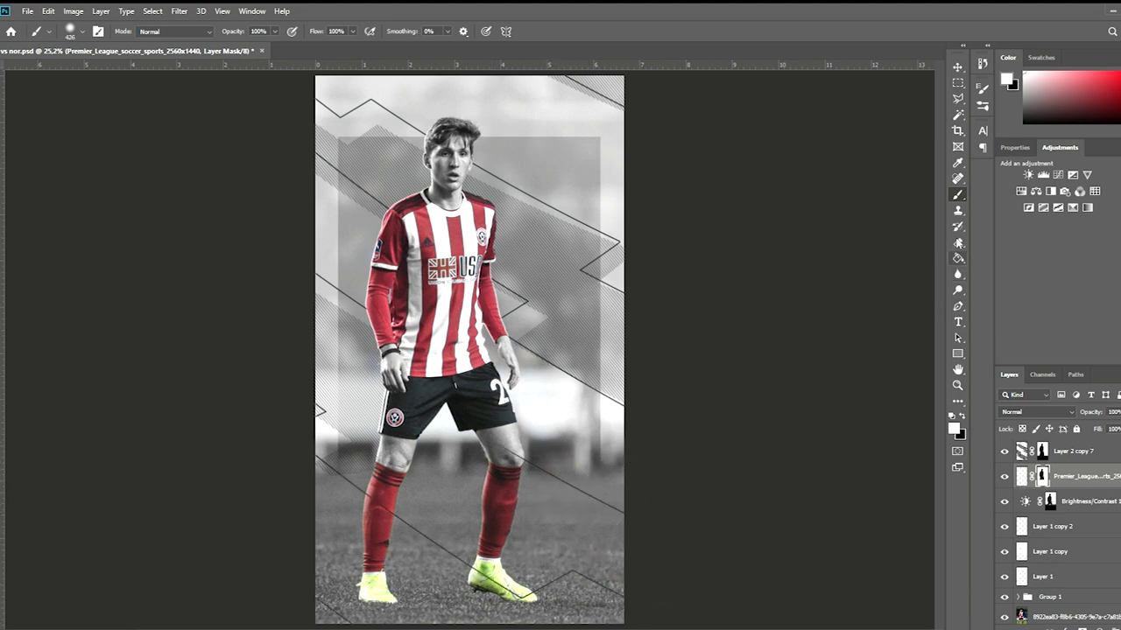
Step: With the Eraser at 39% flow, clean the mask edges around the knee, red sock and yellow boot
left_click(958, 245)
scroll(472, 525, "up", 4)
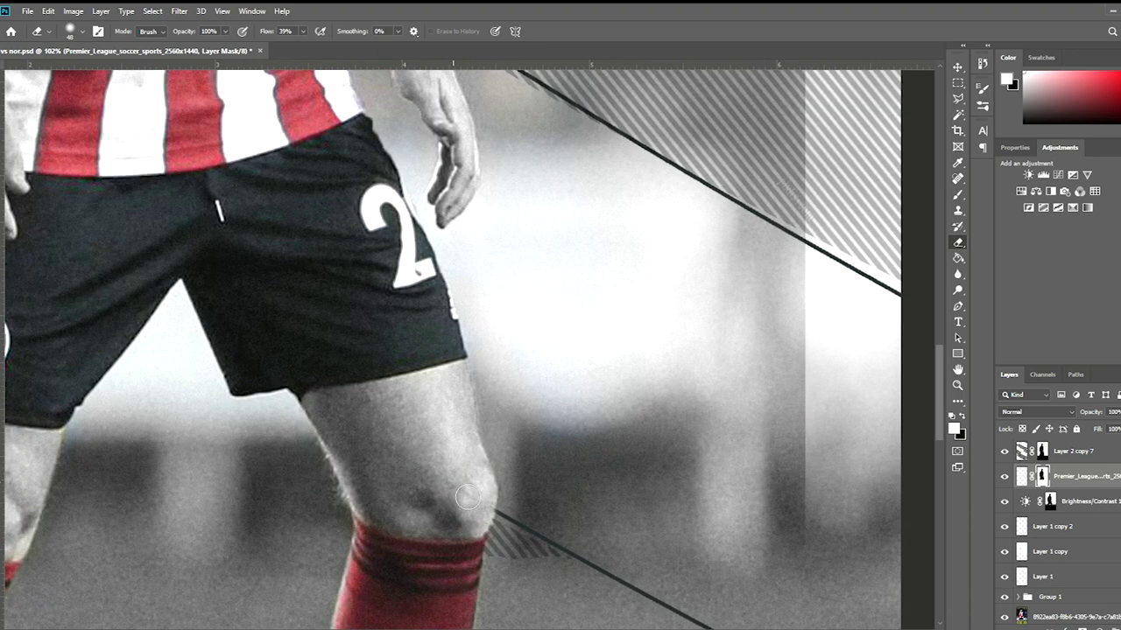
scroll(487, 504, "down", 3)
scroll(394, 517, "down", 2)
scroll(296, 522, "up", 6)
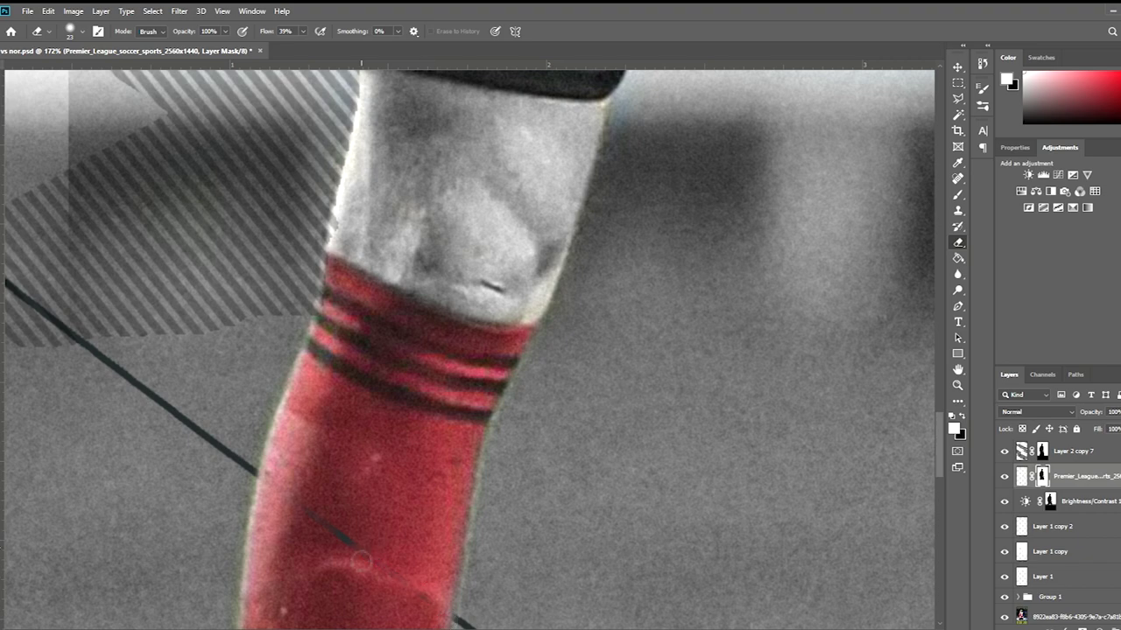
scroll(437, 611, "down", 2)
scroll(437, 569, "down", 2)
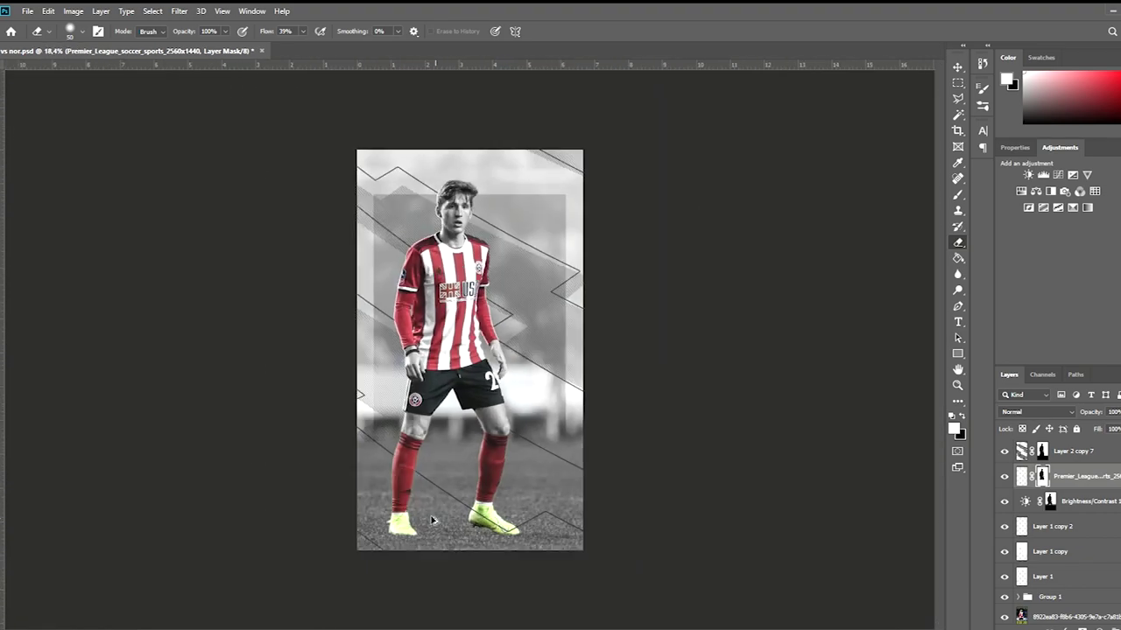
scroll(507, 490, "up", 3)
scroll(510, 483, "up", 1)
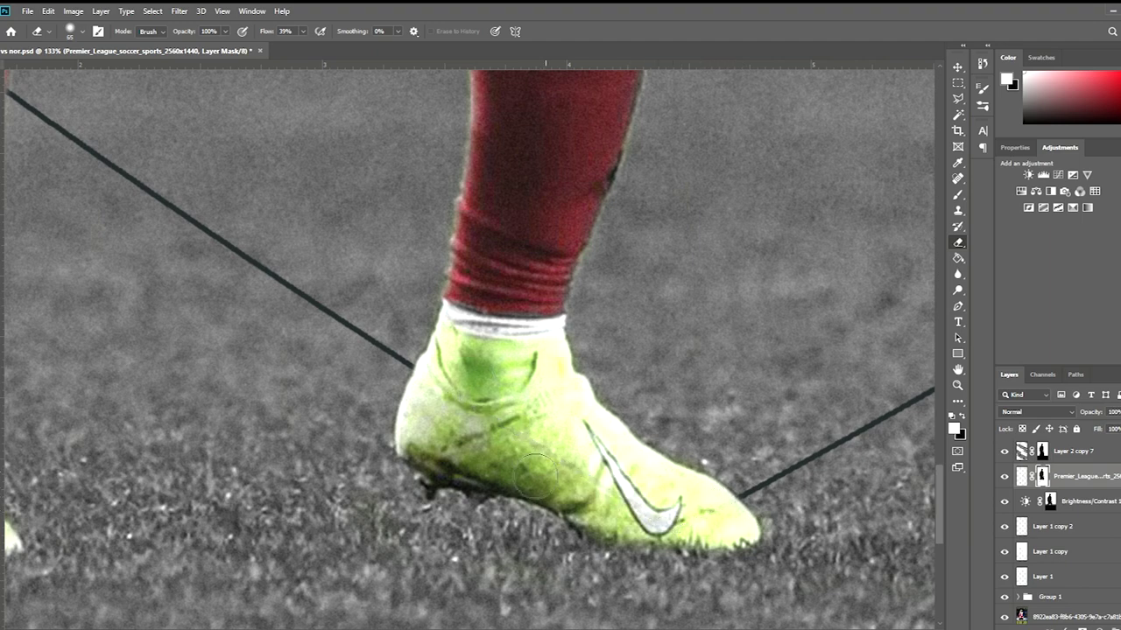
scroll(714, 524, "down", 3)
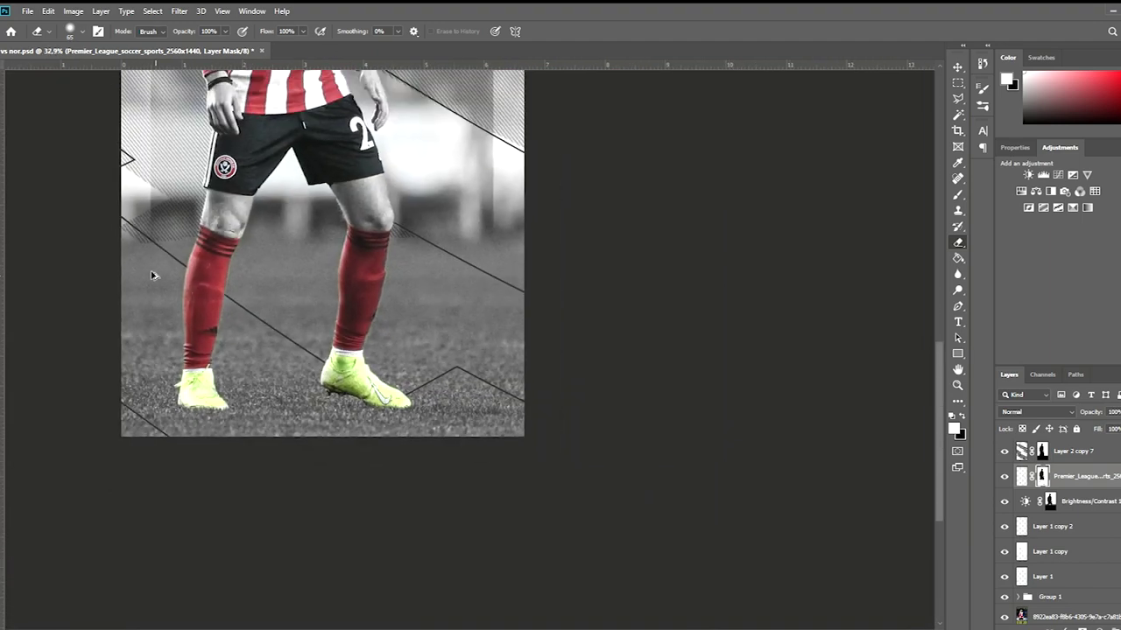
scroll(713, 524, "down", 2)
left_click(1050, 455)
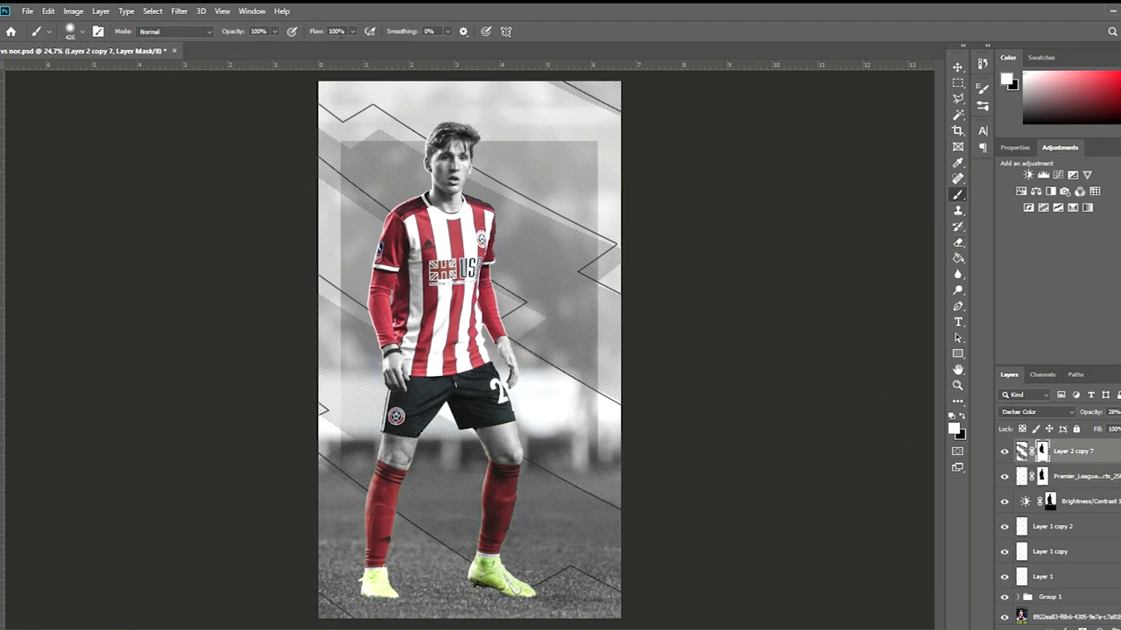
scroll(479, 477, "up", 2)
Step: Quick-select the player's knee and red sock area, then go to the bottom player photo layer
scroll(480, 477, "up", 3)
key("w")
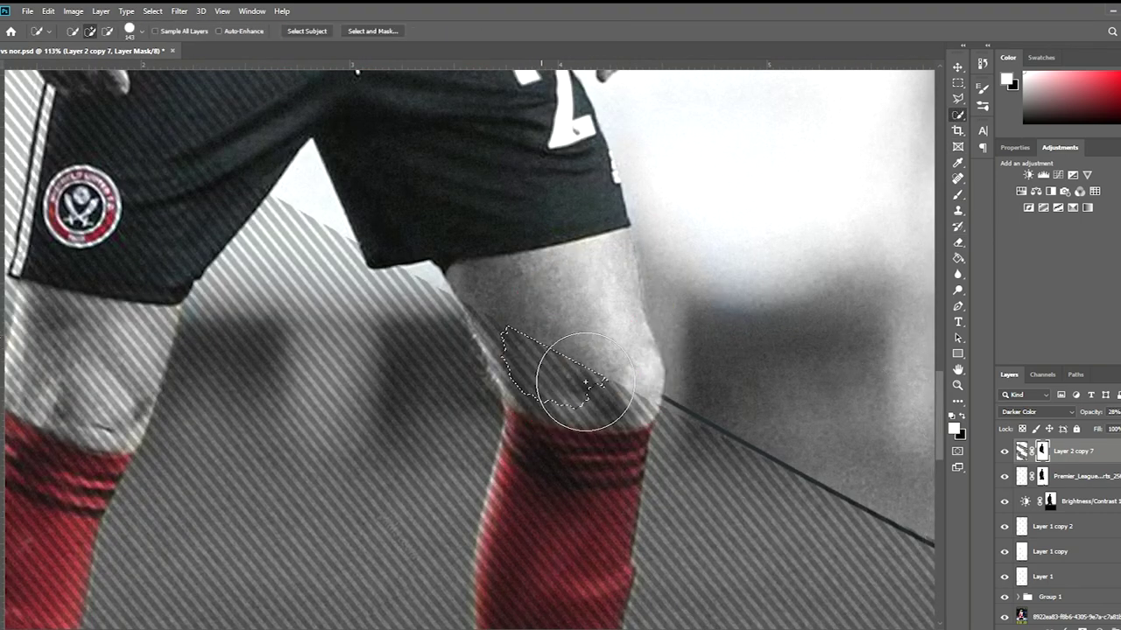
mouse_move(583, 390)
left_mouse_down()
mouse_move(621, 488)
mouse_move(578, 604)
left_mouse_up()
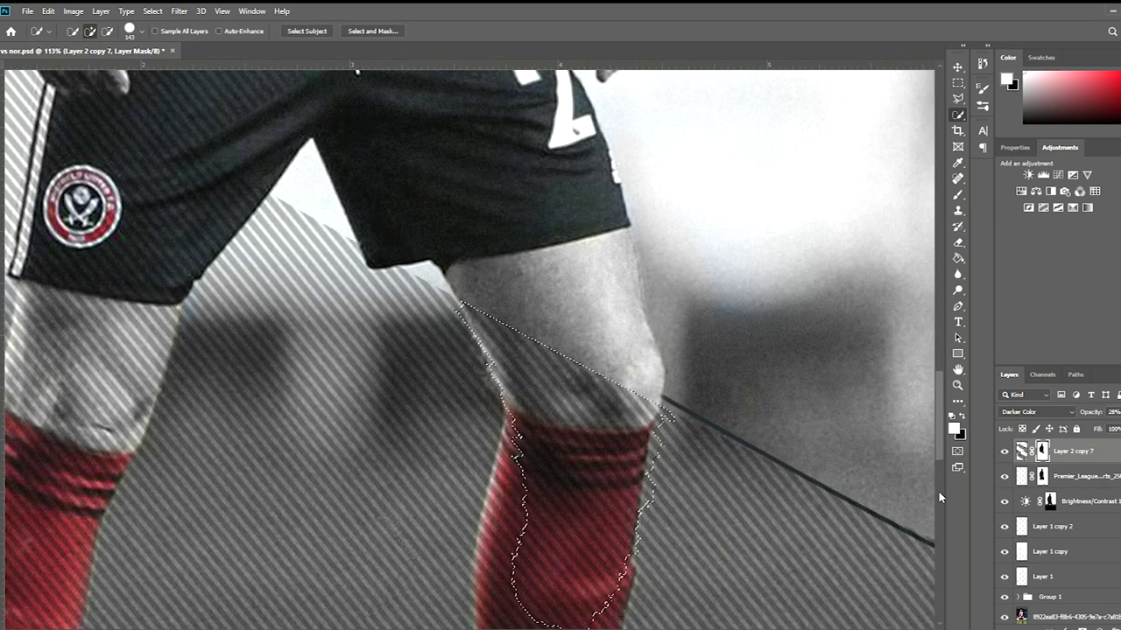
left_click(1095, 615)
scroll(600, 437, "down", 2)
scroll(551, 545, "down", 2)
scroll(433, 530, "up", 3)
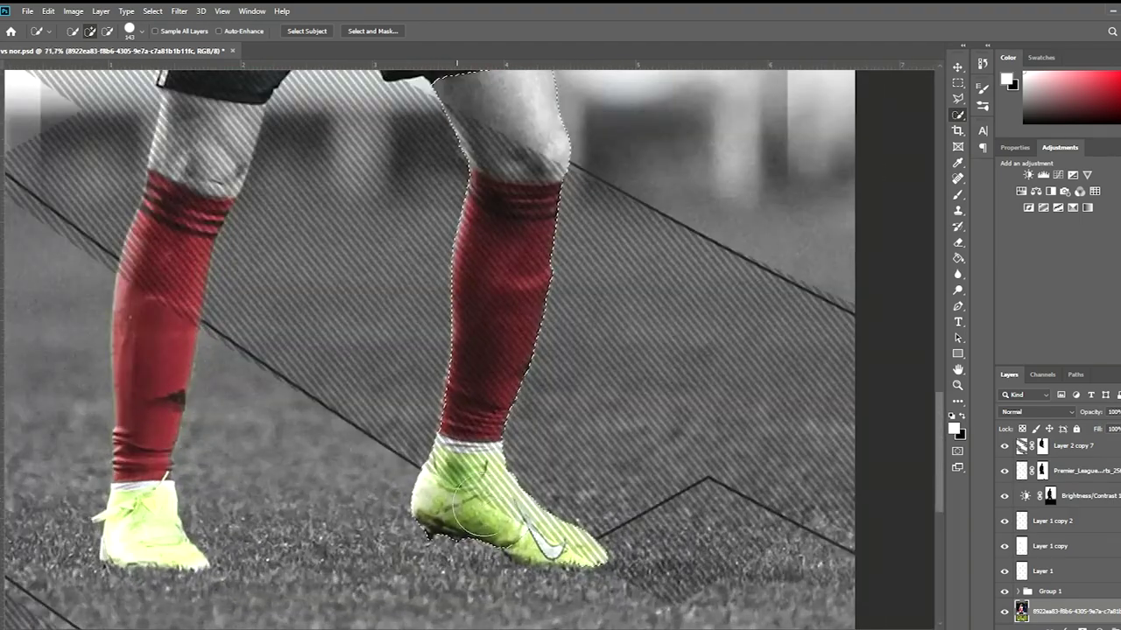
scroll(257, 302, "up", 2)
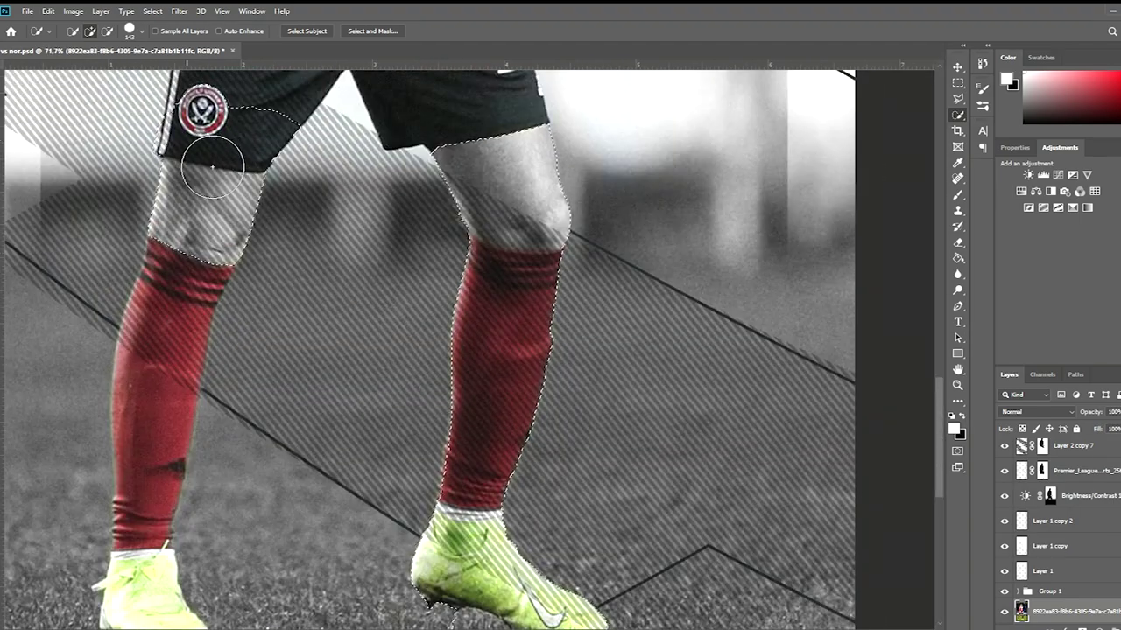
scroll(235, 175, "up", 3)
scroll(237, 166, "up", 2)
scroll(235, 181, "up", 2)
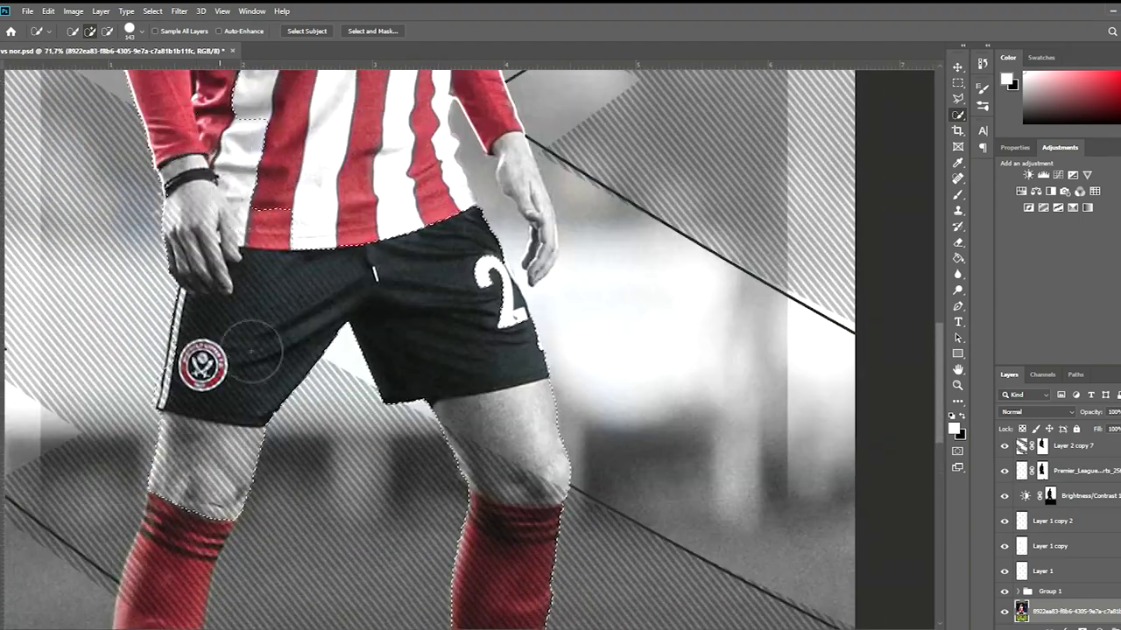
scroll(237, 530, "down", 1)
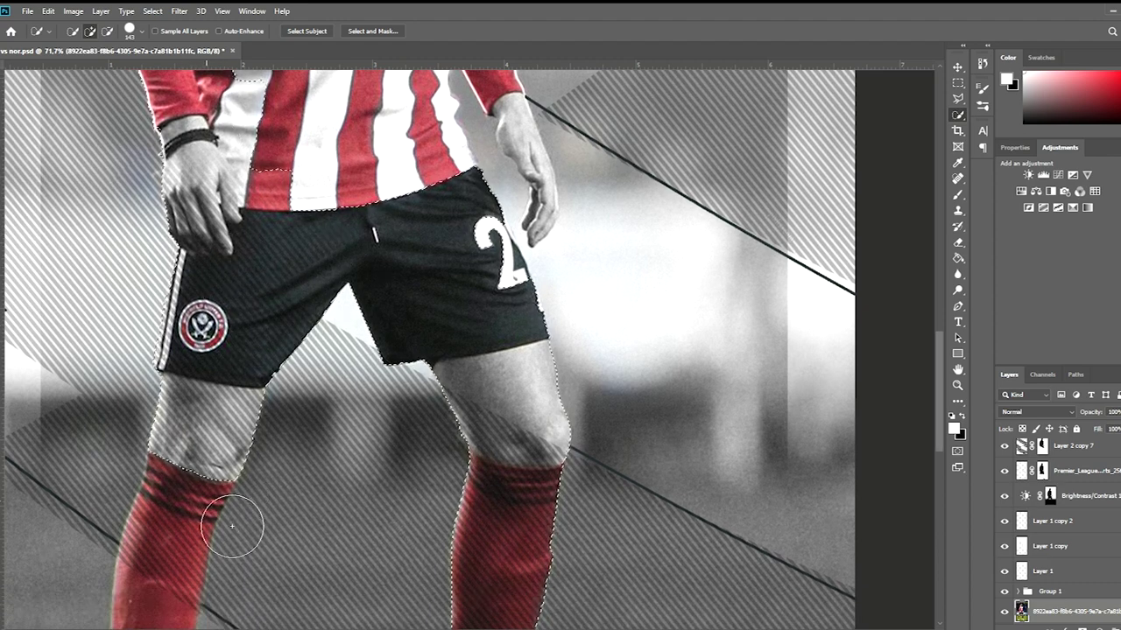
scroll(180, 487, "down", 2)
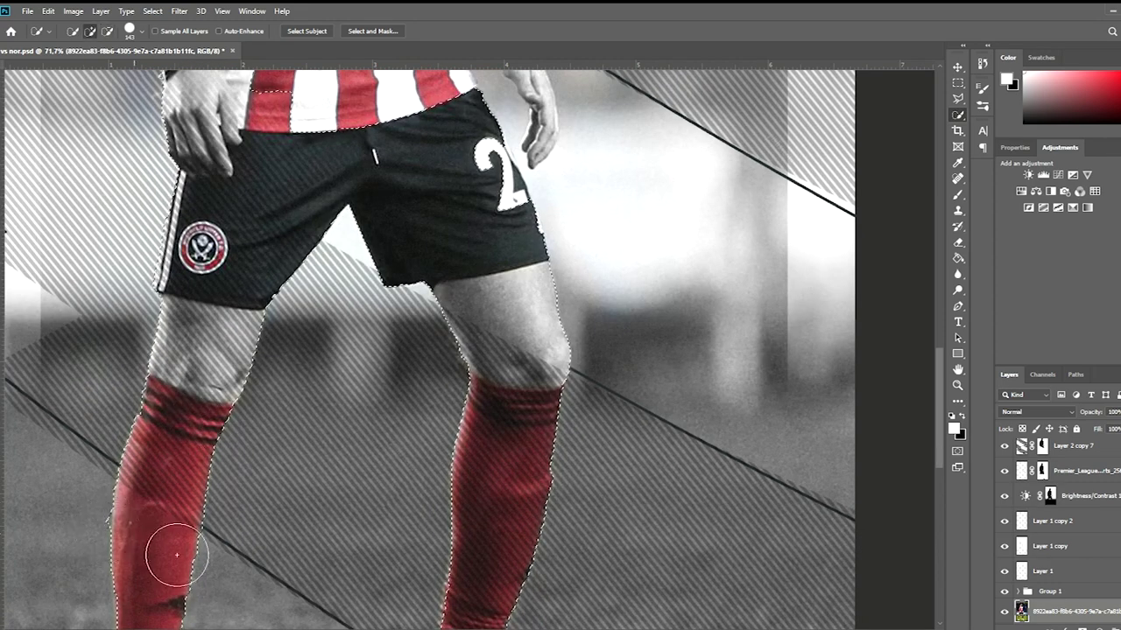
Step: Erase the hatch stripes off the player on the stripe layer's mask, using eraser size 43 for edges
left_click(1042, 446)
key("e")
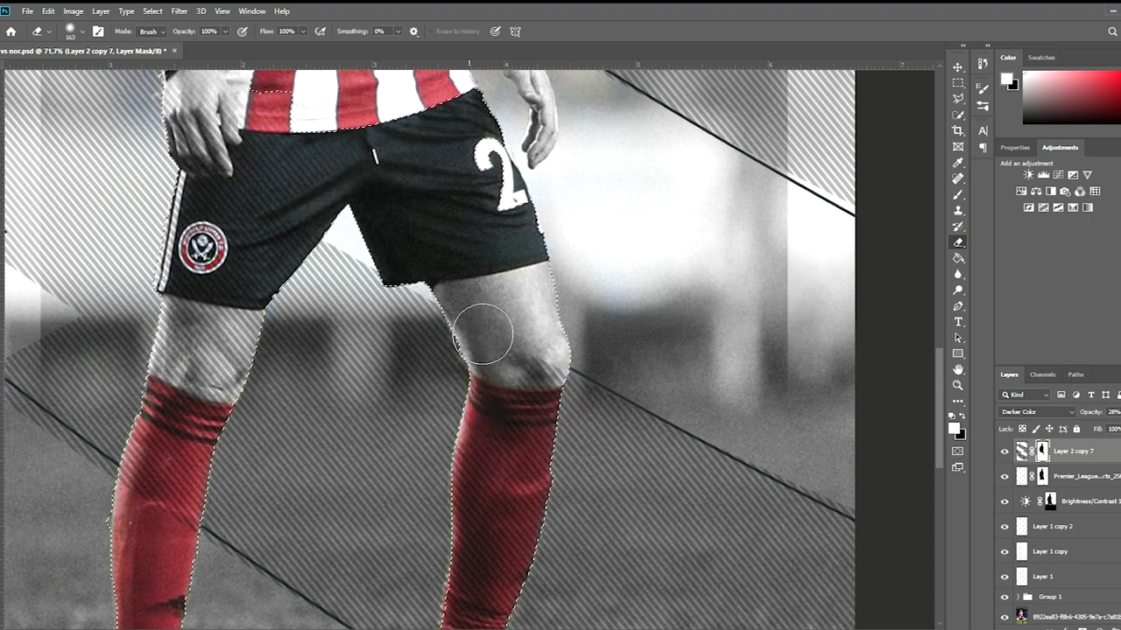
scroll(443, 169, "down", 2)
scroll(236, 122, "down", 2)
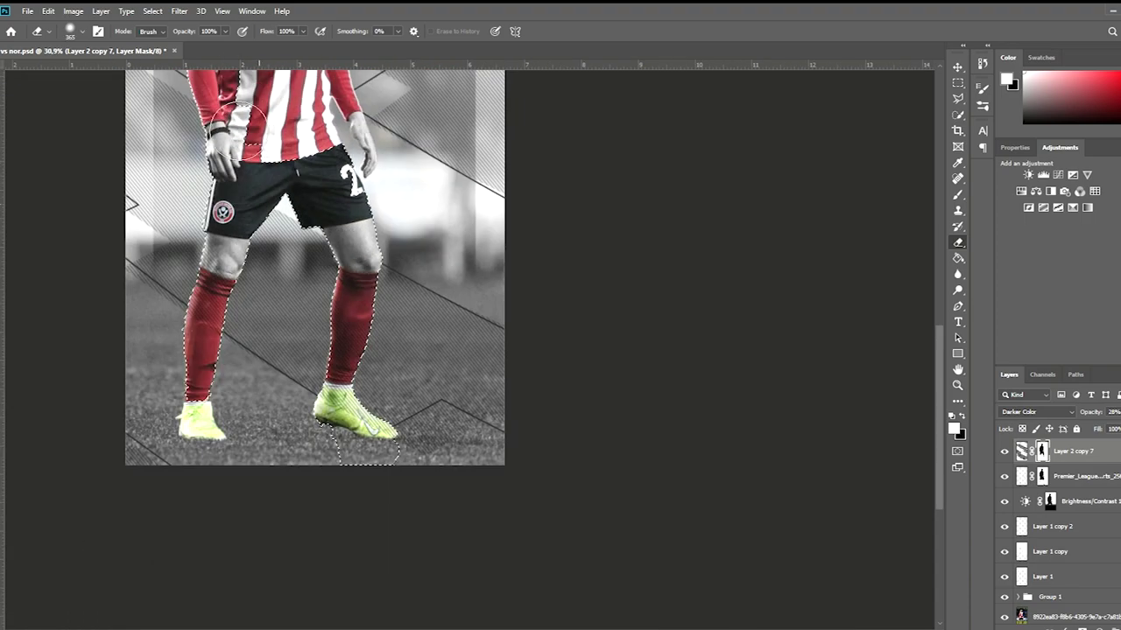
scroll(226, 162, "up", 2)
scroll(225, 162, "up", 2)
scroll(212, 366, "down", 4)
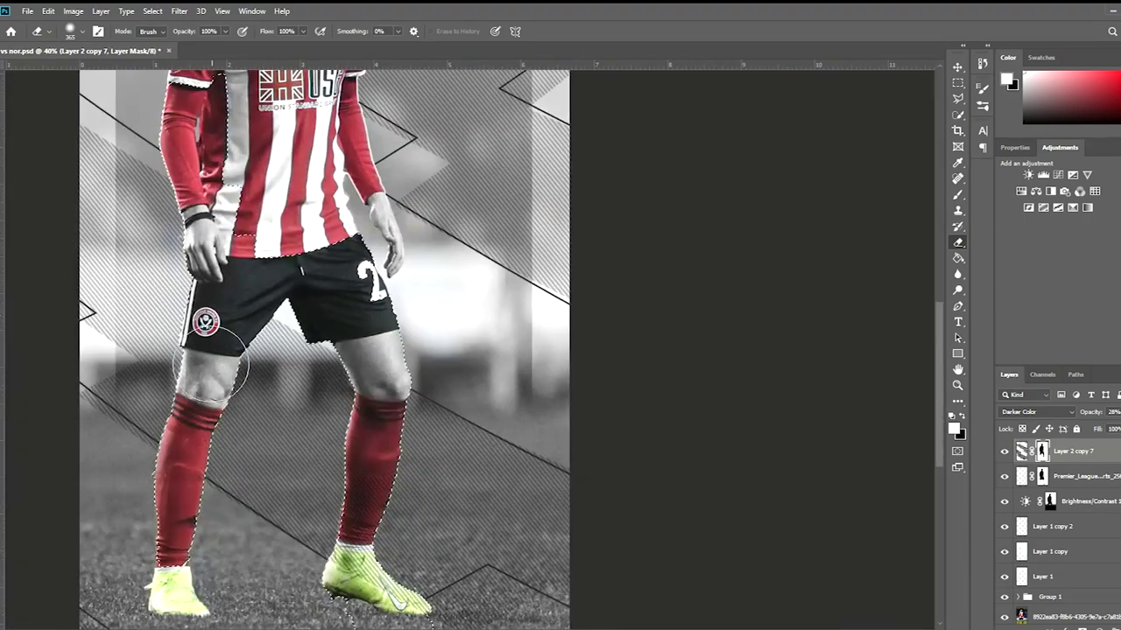
scroll(357, 482, "up", 2)
scroll(357, 482, "down", 1)
scroll(500, 375, "up", 2)
scroll(464, 359, "up", 1)
scroll(464, 359, "up", 1)
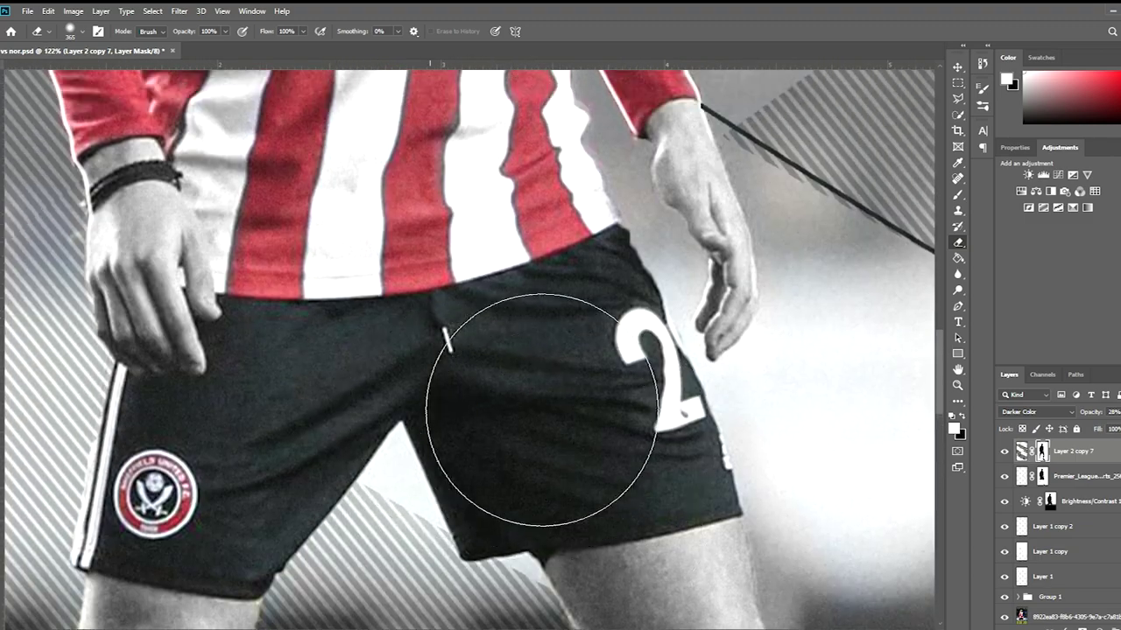
scroll(500, 413, "up", 1)
scroll(500, 412, "down", 2)
scroll(167, 369, "up", 3)
left_click_drag(39, 385, 159, 448)
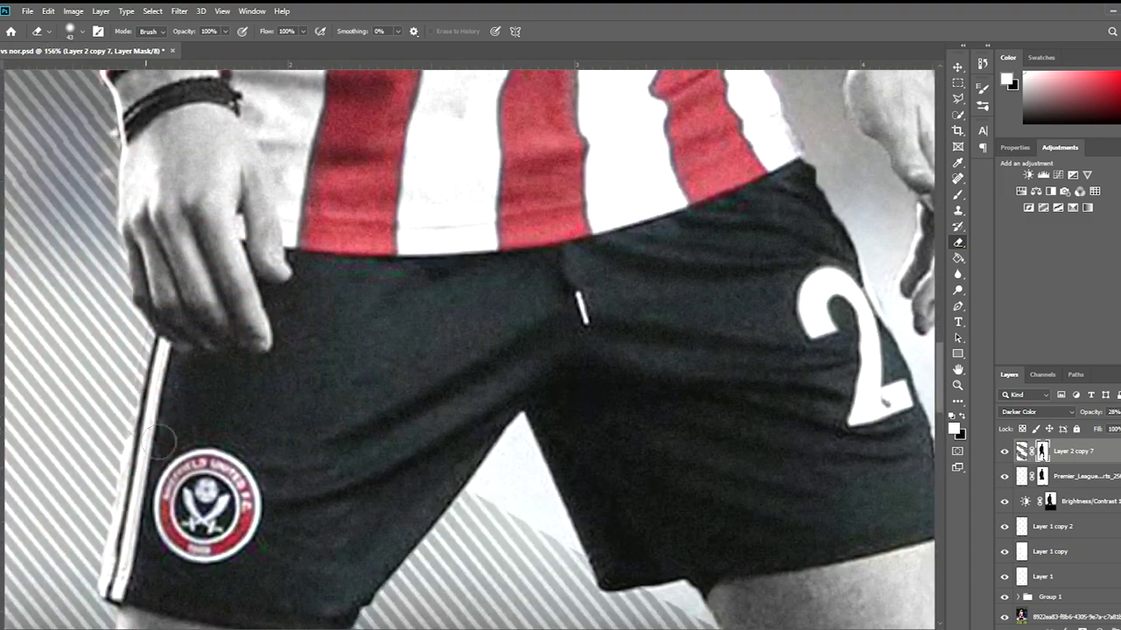
scroll(173, 406, "down", 3)
Step: Save the poster and raise the stripe layer's opacity to 35%
key("ctrl+0")
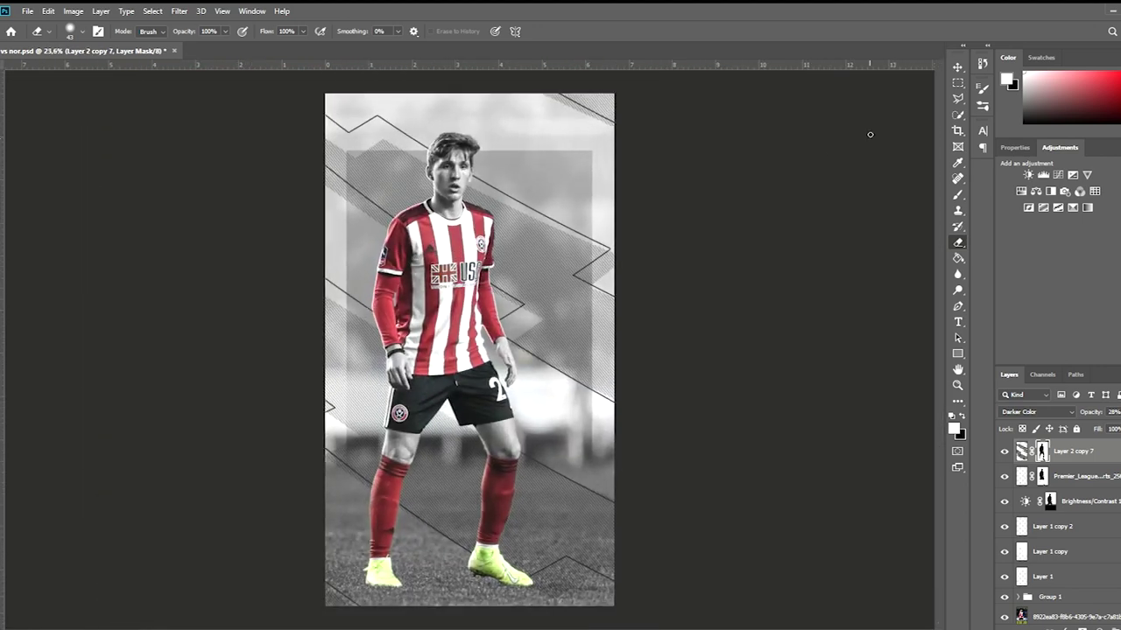
key("v")
key("ctrl+s")
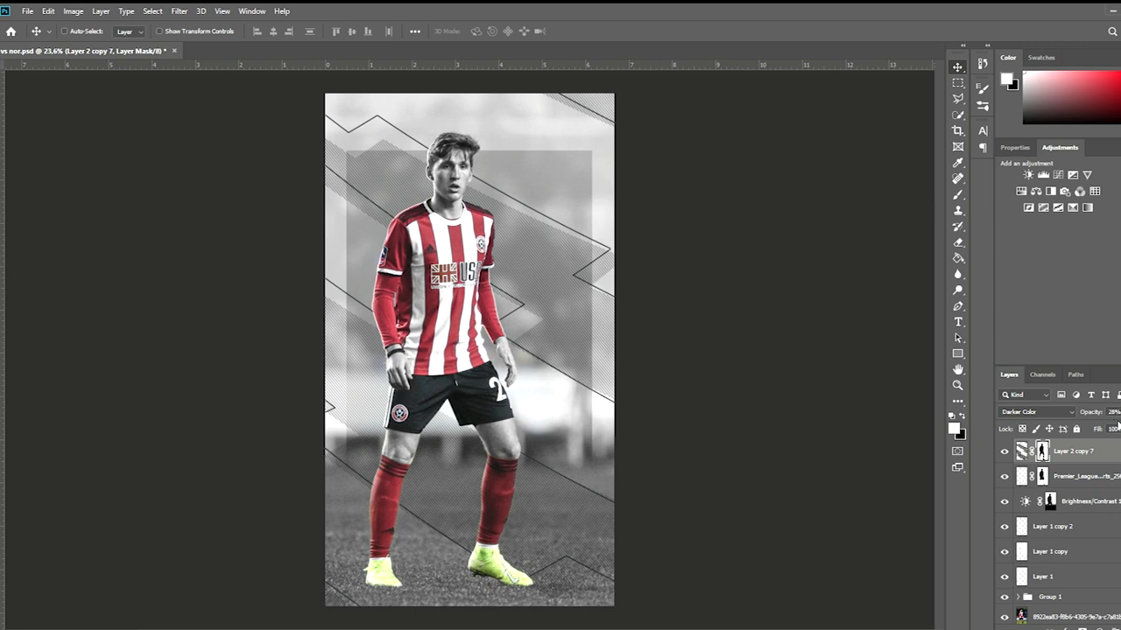
key("3")
key("7")
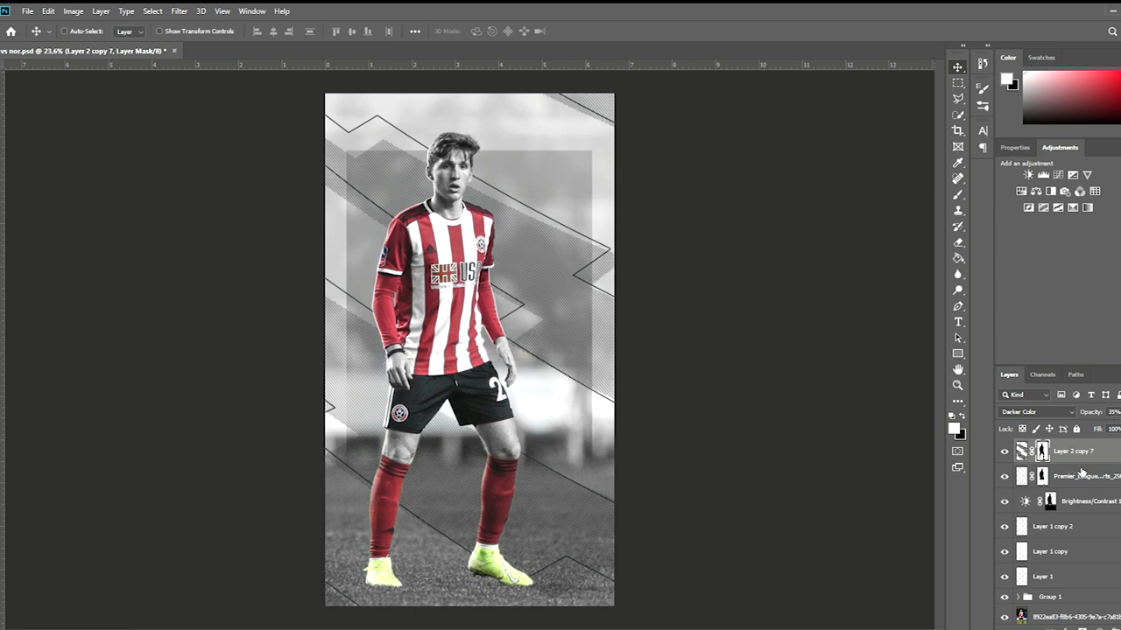
left_click(1078, 475)
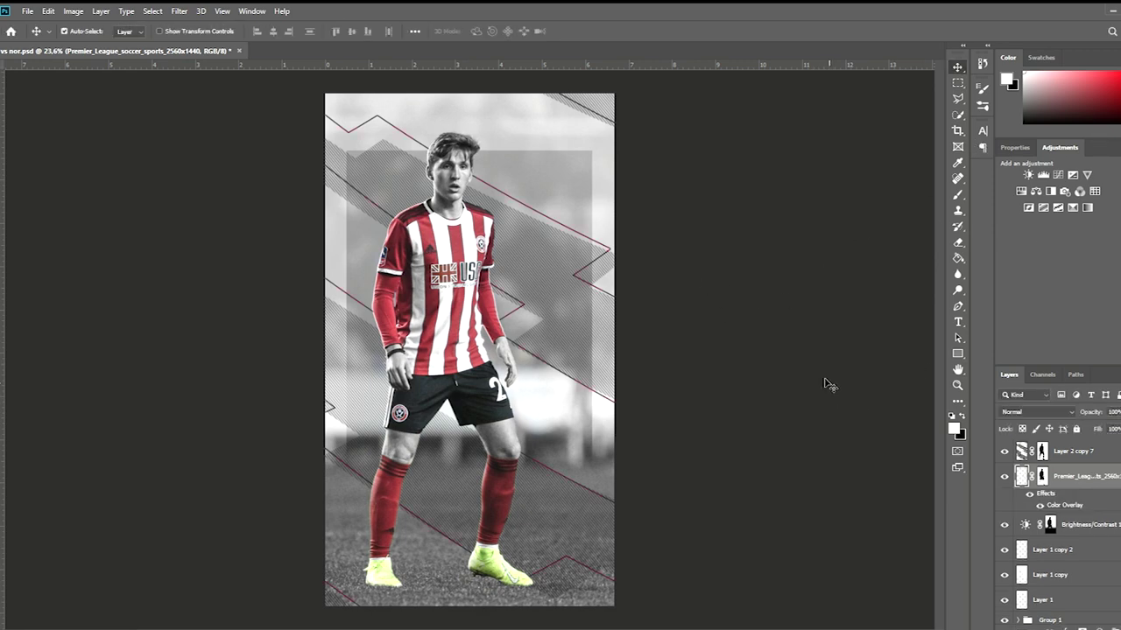
Step: Replace the outline lines' Color Overlay with a black-to-red Gradient Overlay, repositioned so the lines turn red
left_click(1108, 475)
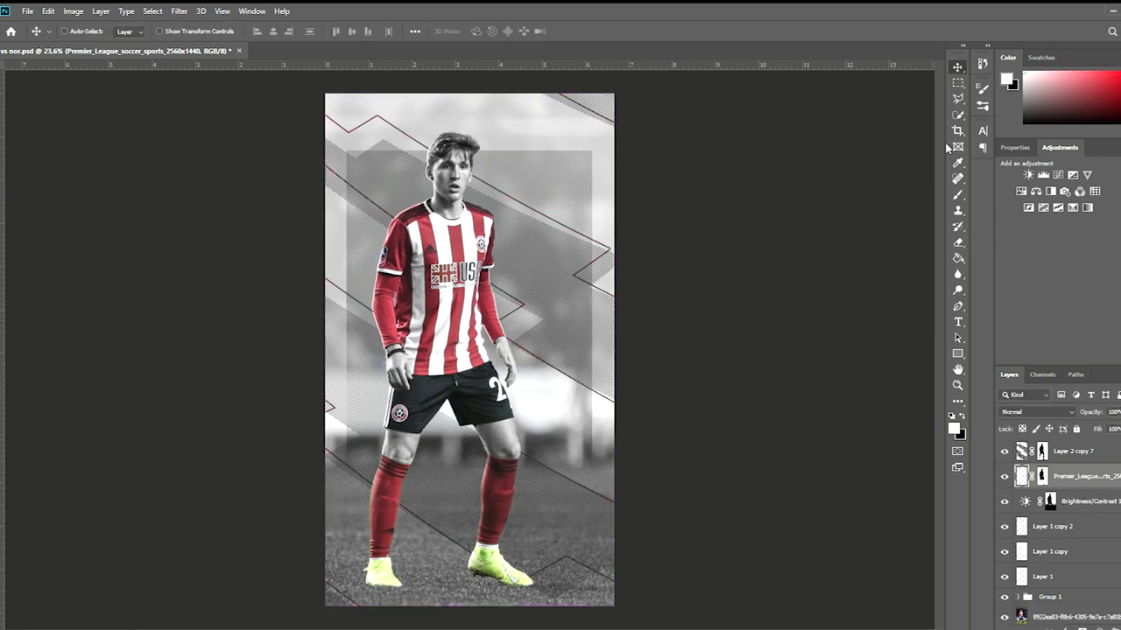
key("space")
key("ctrl+z")
key("i")
key("ctrl+shift+z")
key("ctrl+shift+z")
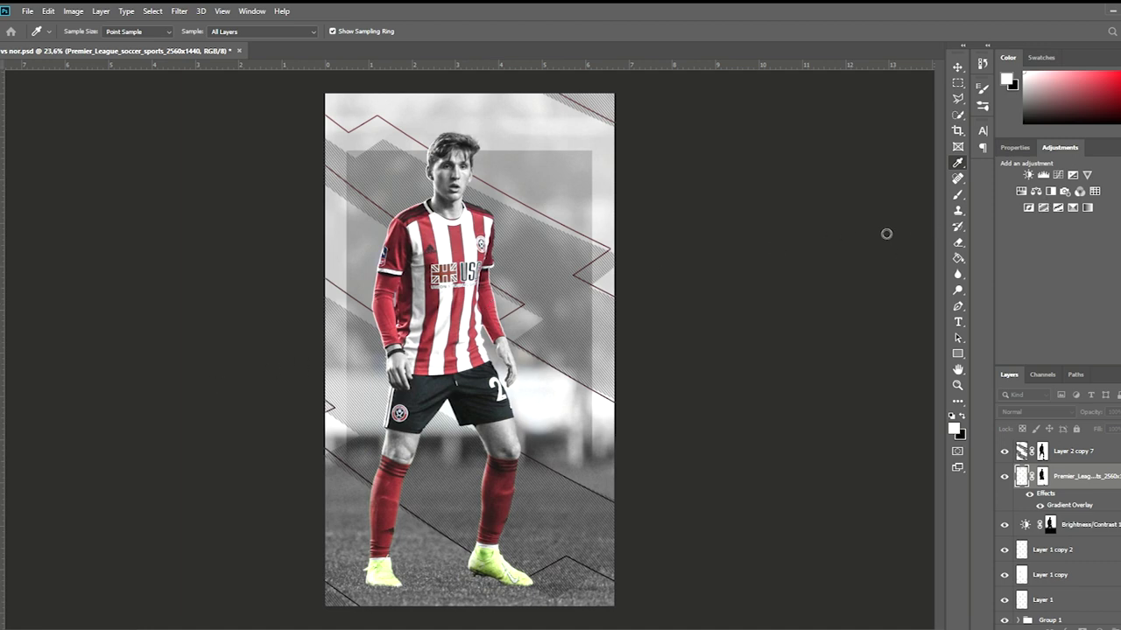
key("Return")
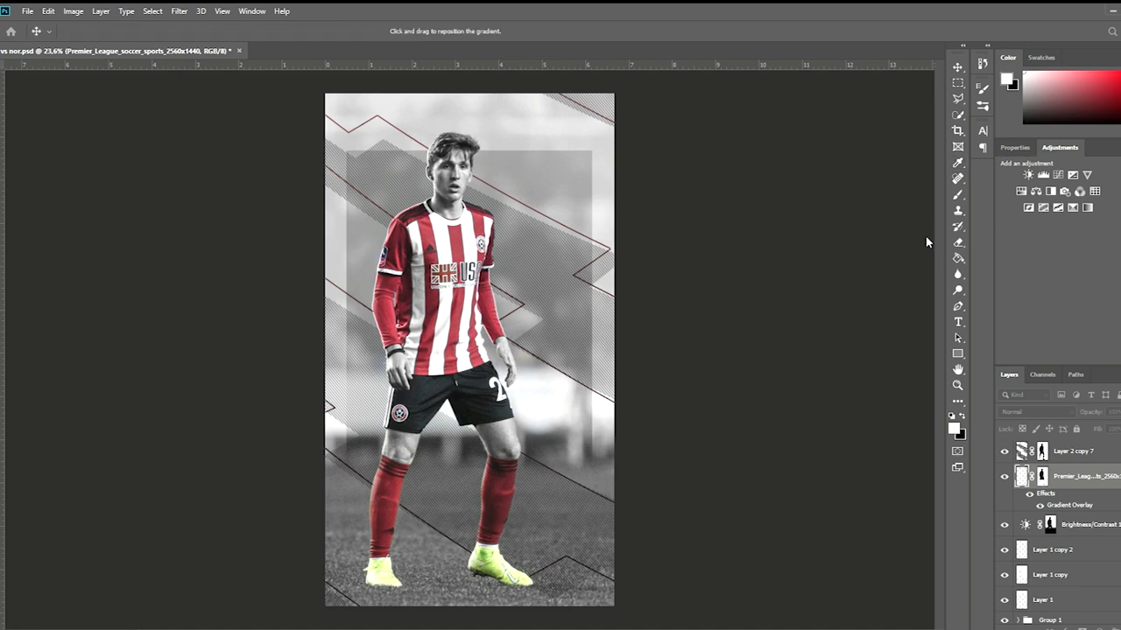
left_click_drag(903, 230, 937, 238)
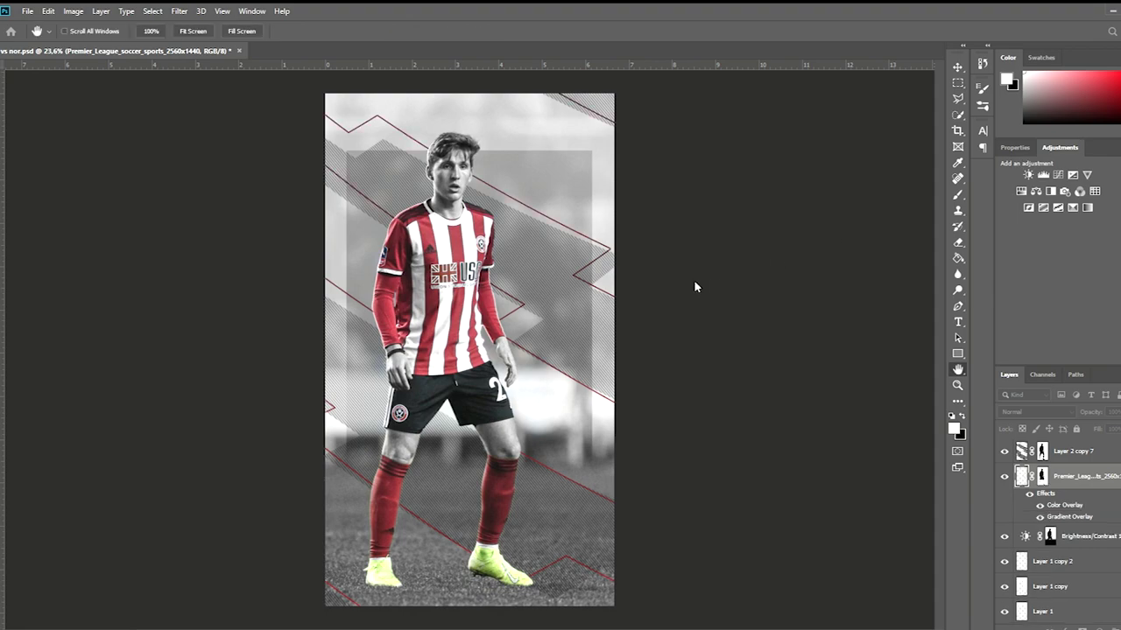
key("Return")
Step: Save the poster
scroll(527, 520, "up", 2, "alt")
scroll(526, 520, "down", 2, "alt")
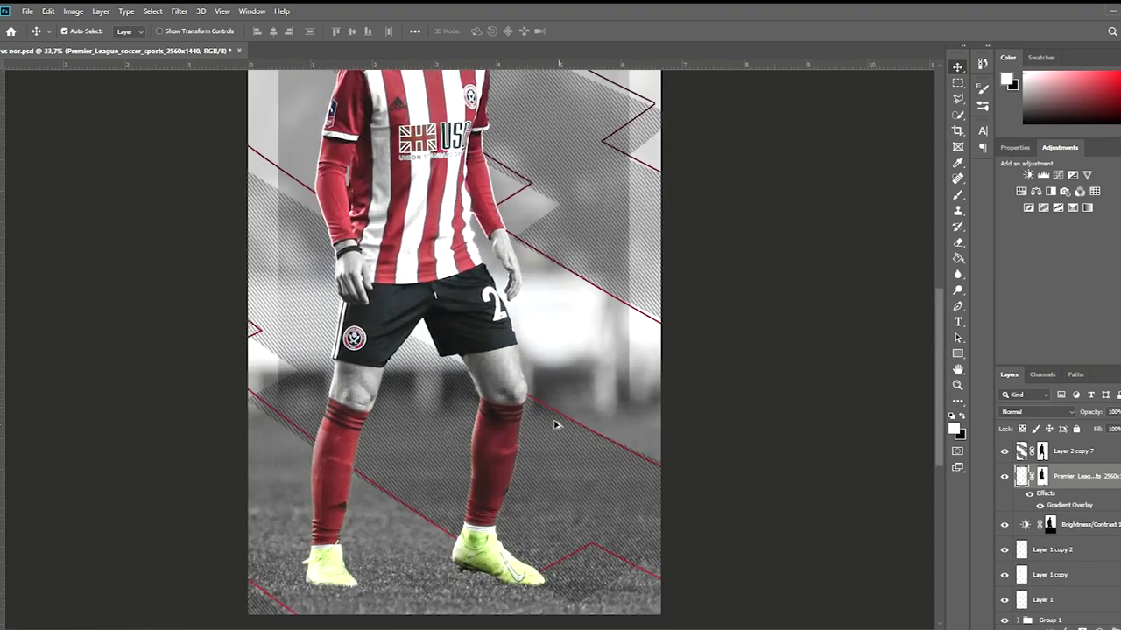
scroll(560, 420, "down", 1, "alt")
key("ctrl+s")
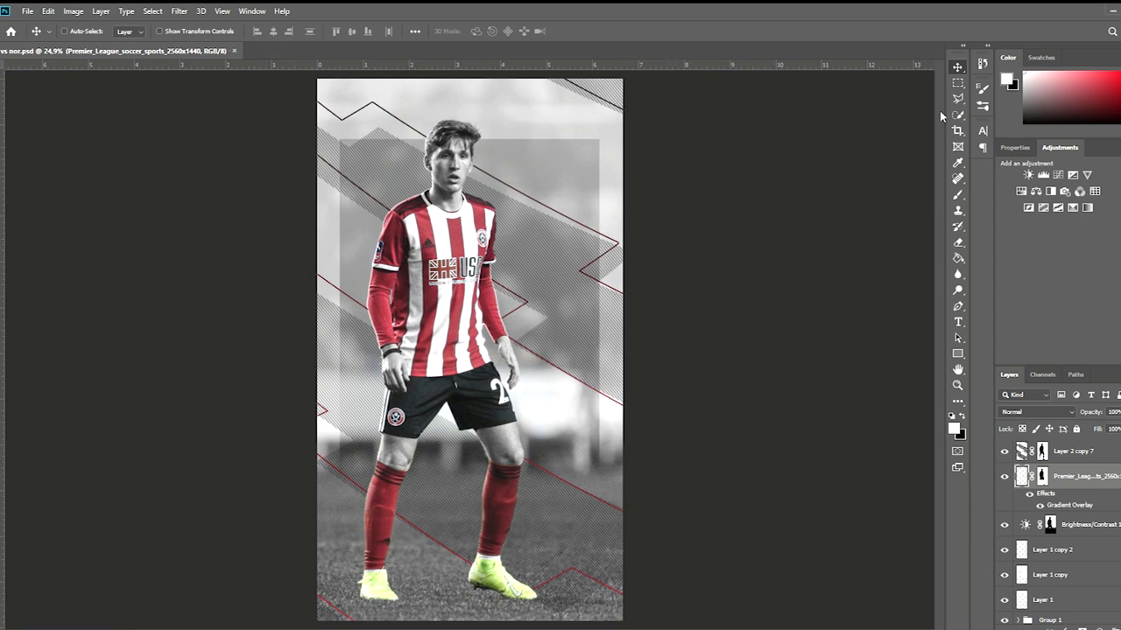
Step: Create a small black square at the grey panel's top-right corner and resize it
left_click(958, 83)
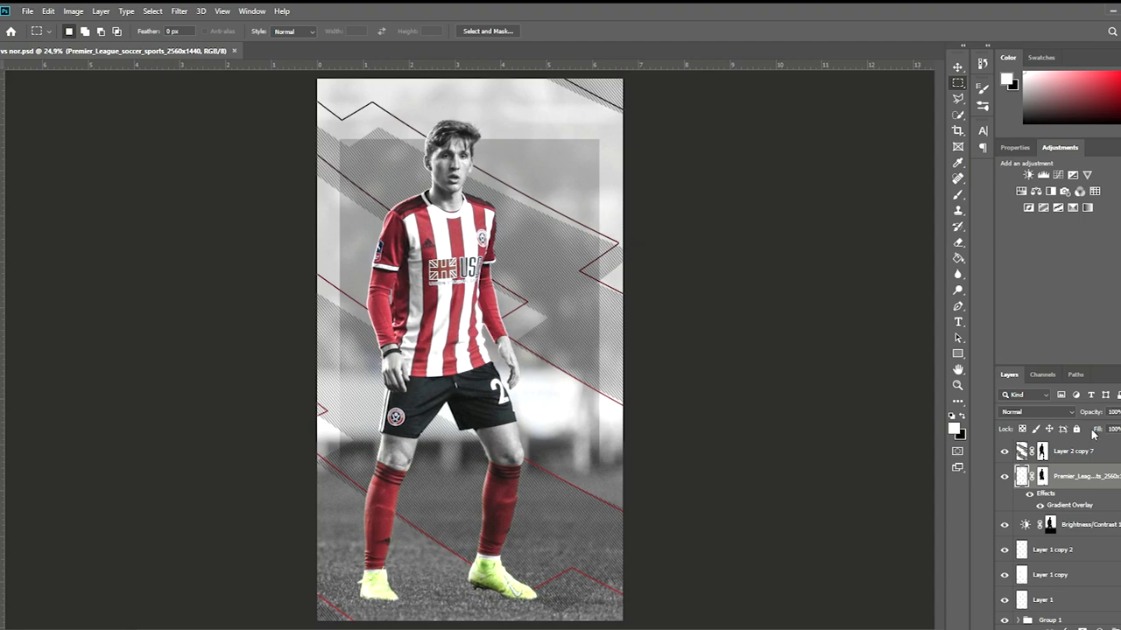
key("alt+bracketright")
scroll(577, 140, "up", 5)
scroll(579, 131, "up", 3)
left_click_drag(309, 395, 246, 476)
key("i")
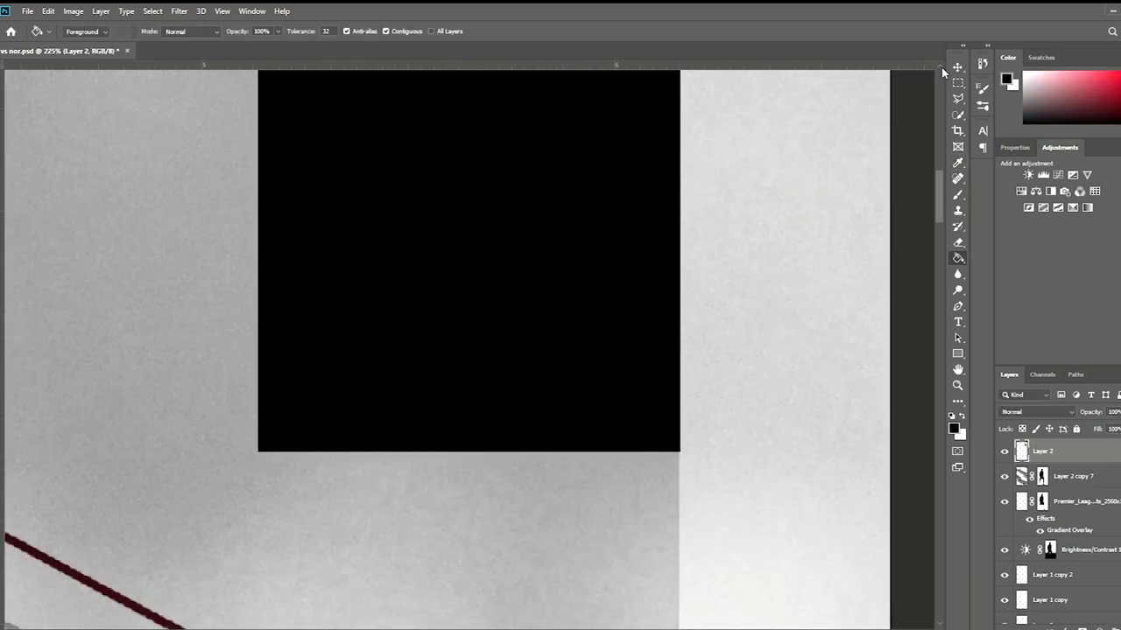
key("ctrl+t")
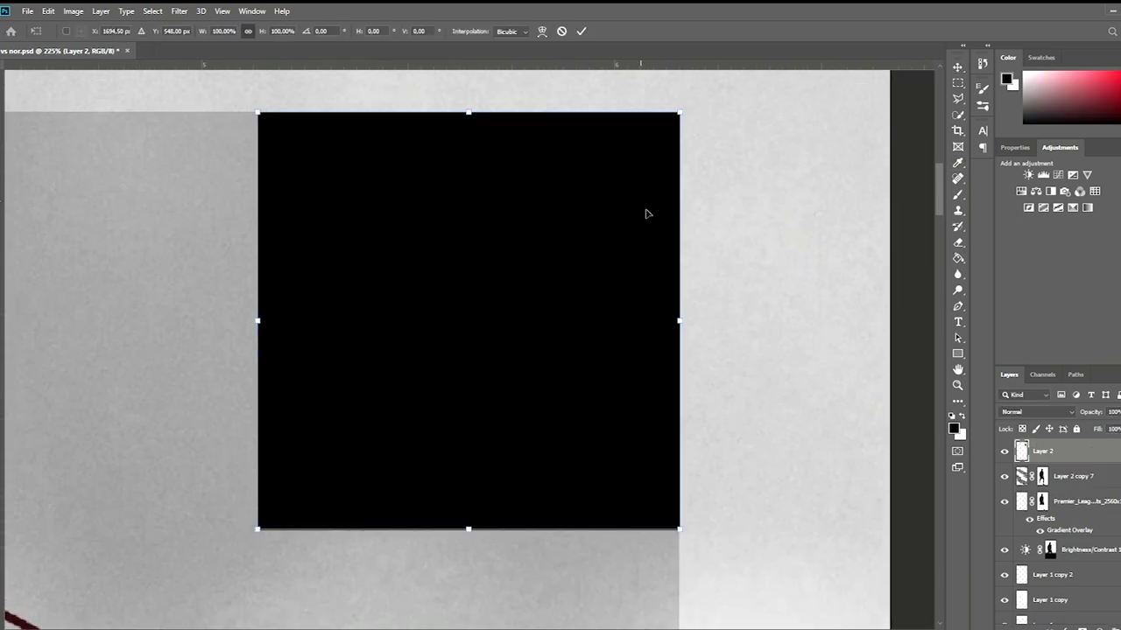
scroll(674, 499, "up", 3)
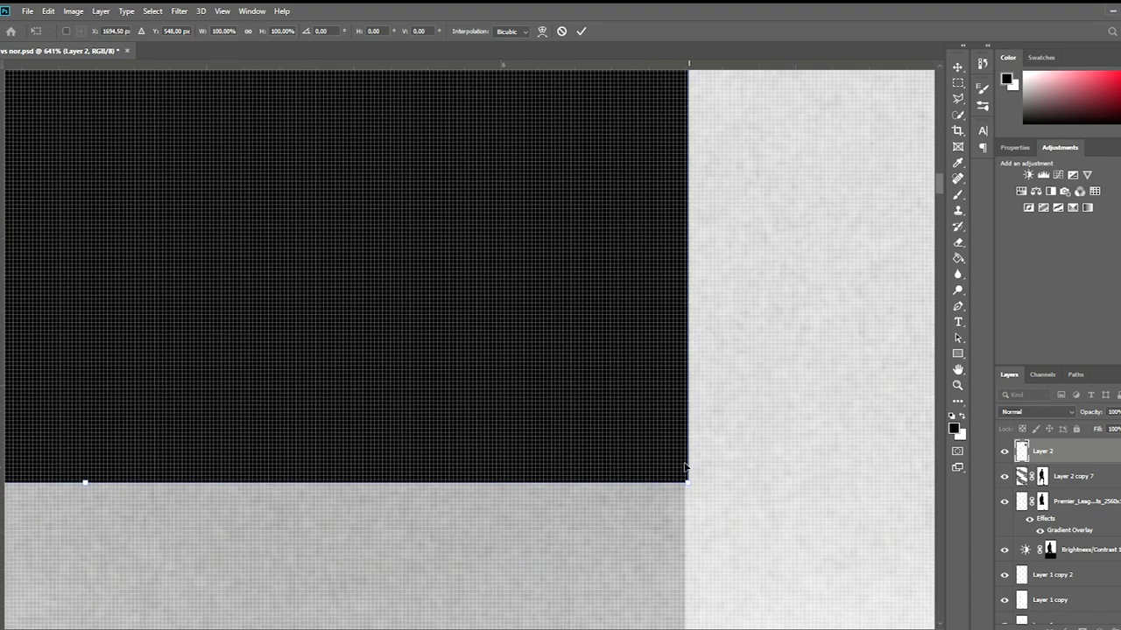
scroll(688, 468, "down", 2)
scroll(525, 262, "up", 2)
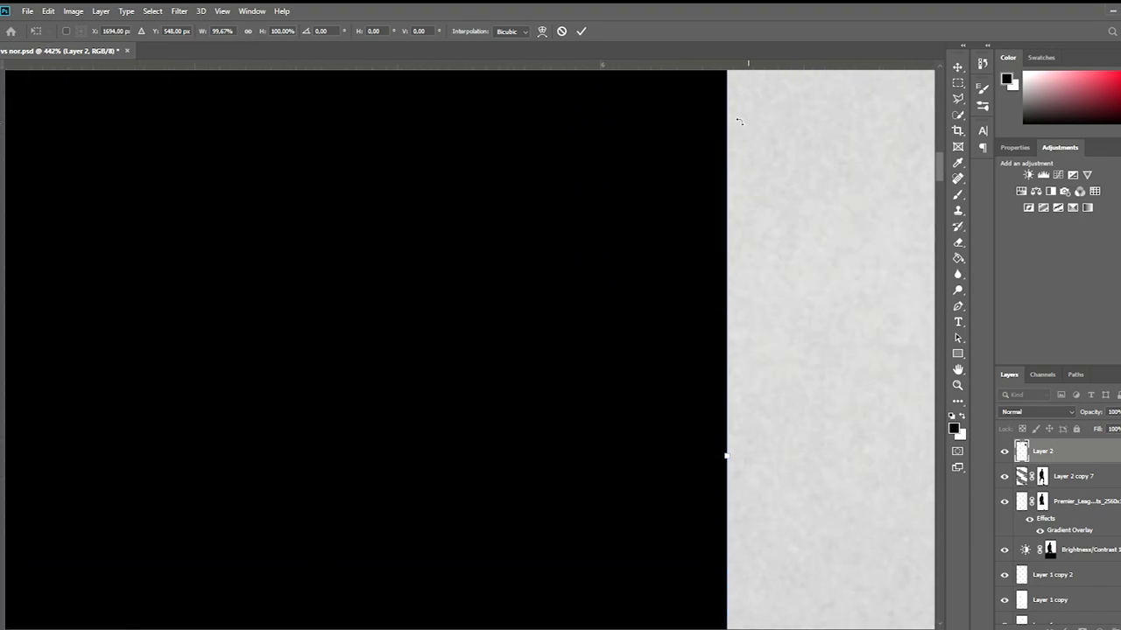
scroll(726, 455, "down", 2)
left_click(581, 30)
scroll(433, 264, "down", 3)
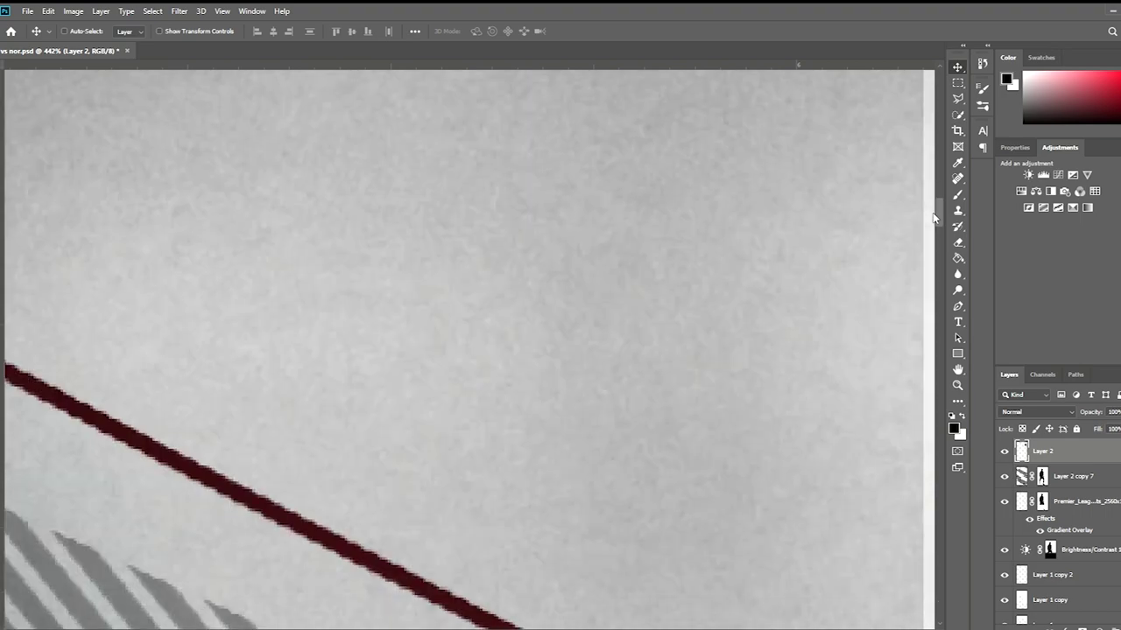
scroll(432, 263, "down", 2)
scroll(433, 264, "down", 4)
scroll(522, 217, "up", 1)
scroll(525, 182, "up", 1)
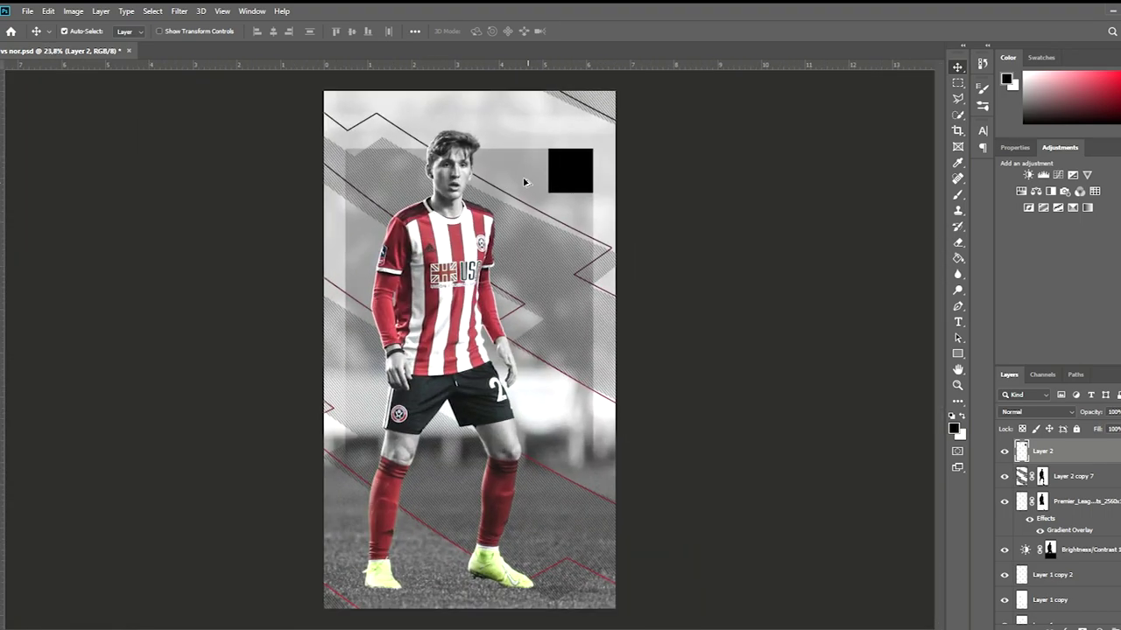
Step: Fill the square with red using the Paint Bucket, trying very dark maroon shades
key("g")
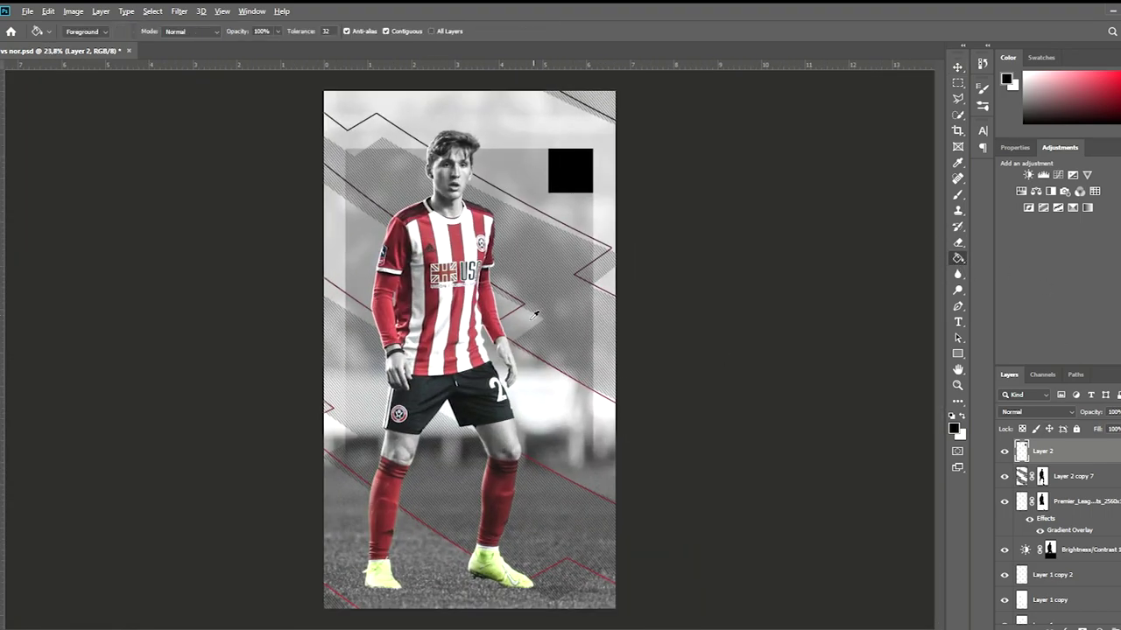
left_click(491, 256, "alt")
left_click(591, 165)
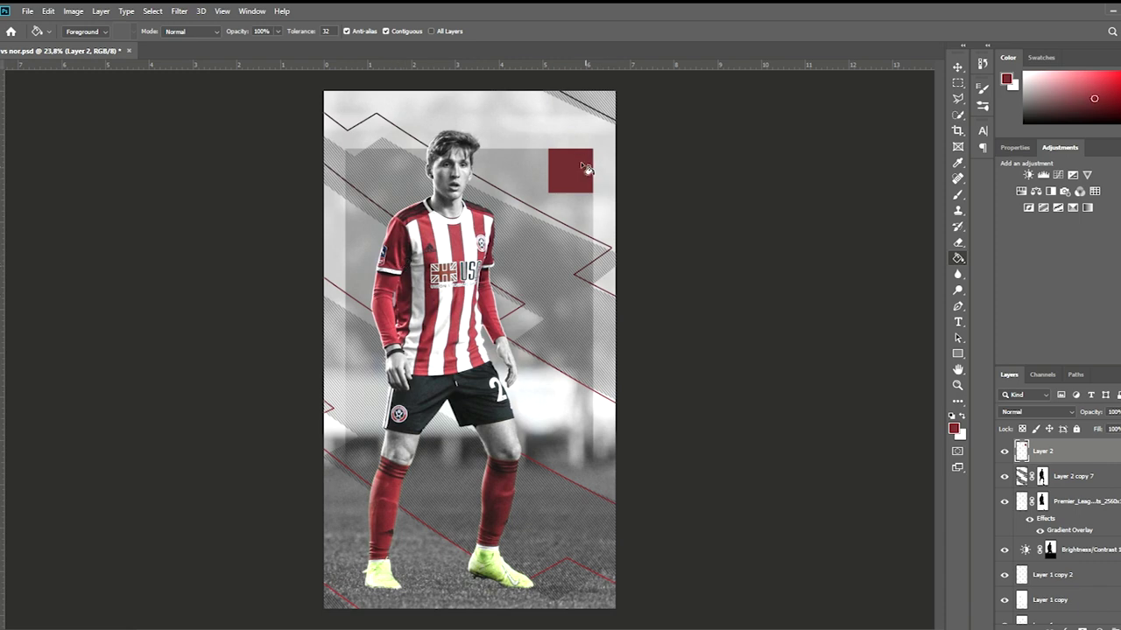
left_click(501, 474, "alt")
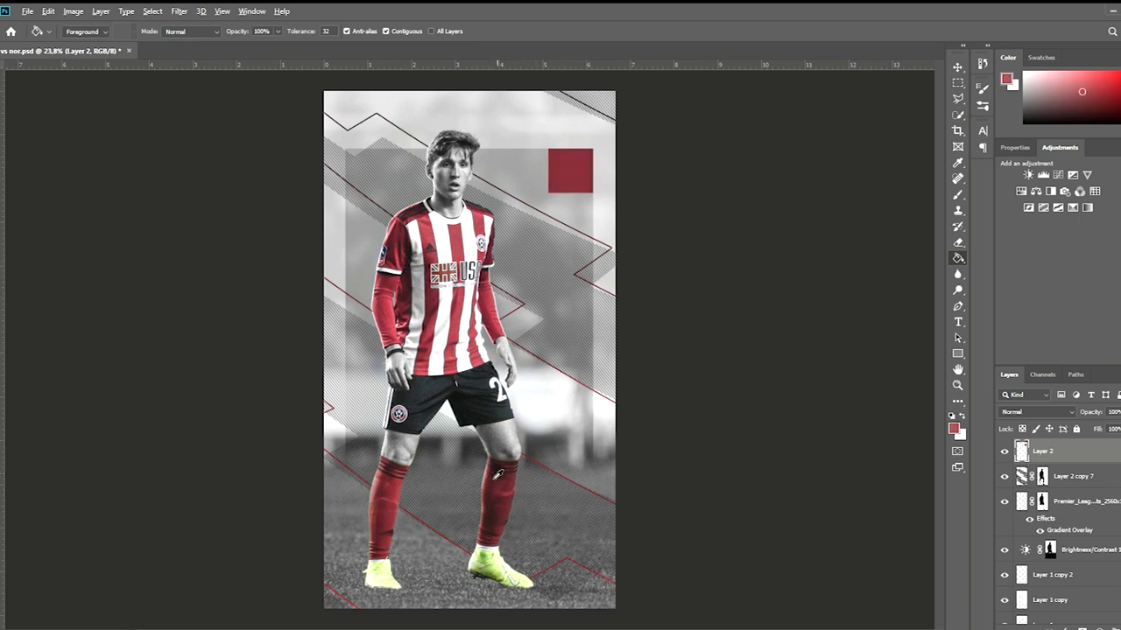
left_click(569, 188)
left_click(500, 480, "alt")
left_click(582, 185)
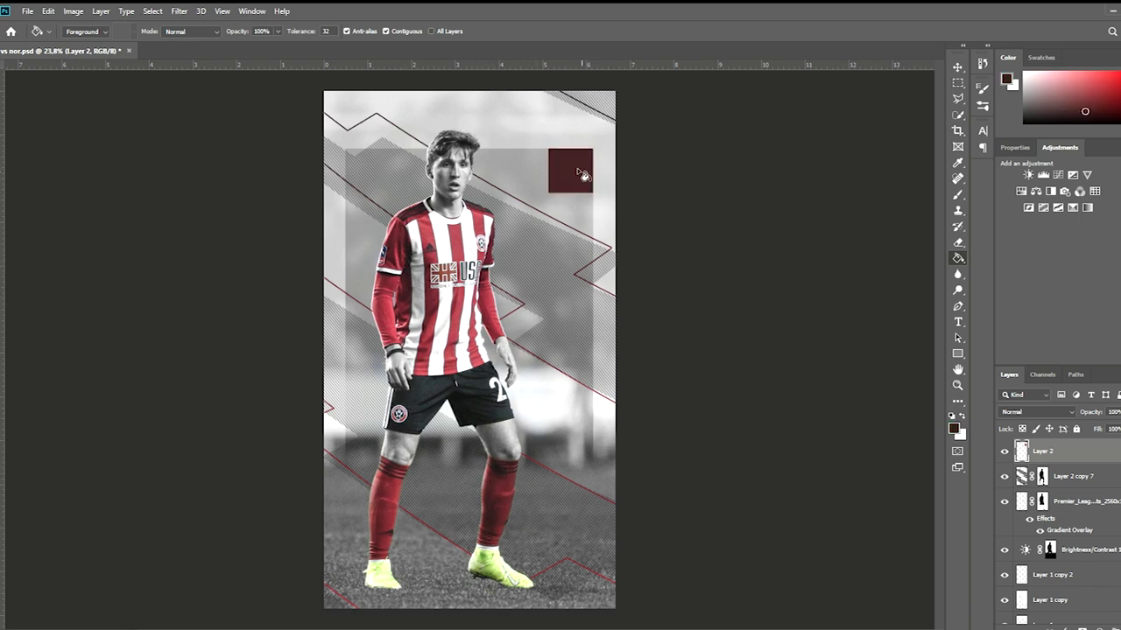
Step: Refill the square with a brighter red, then settle on a darker maroon
left_click(504, 491, "alt")
left_click(567, 175)
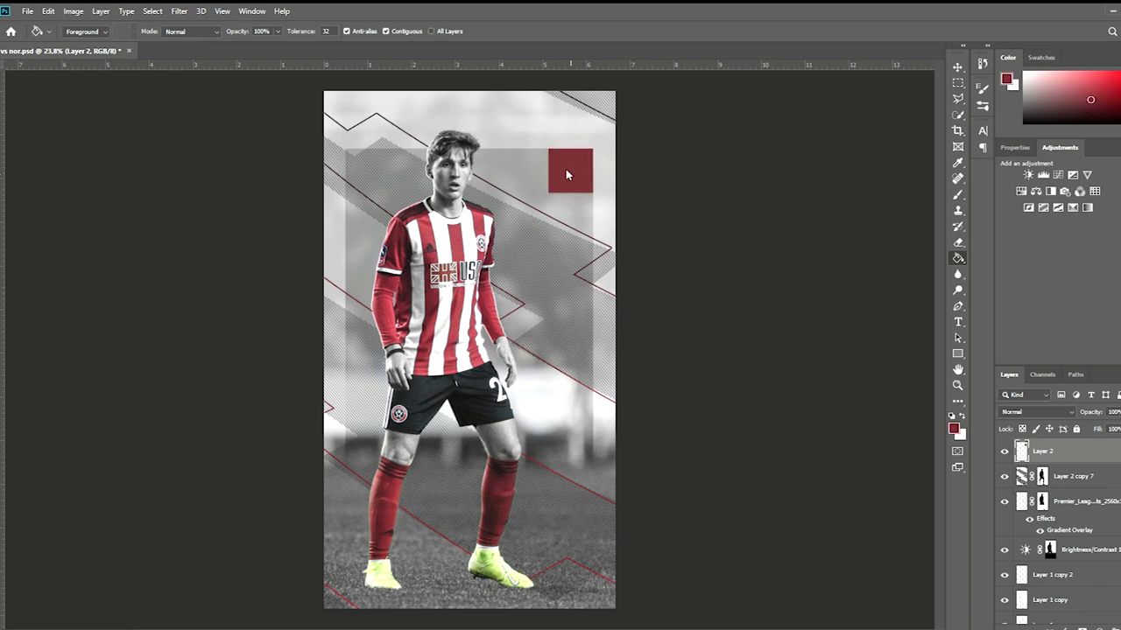
left_click(487, 306, "alt")
left_click(570, 159)
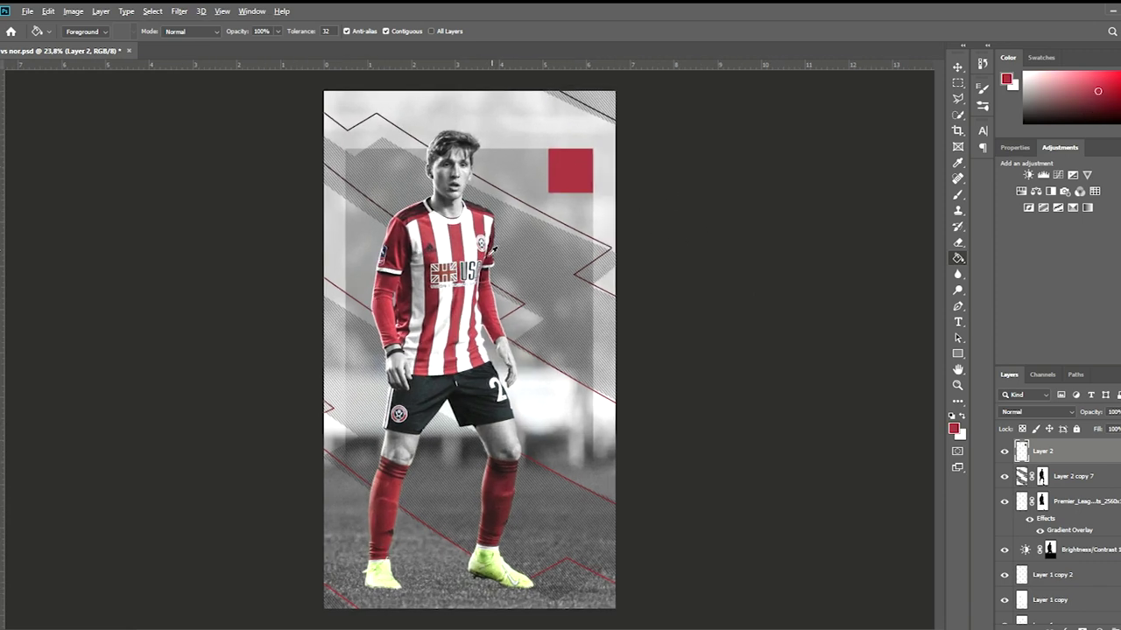
left_click(423, 216, "alt")
left_click(564, 180)
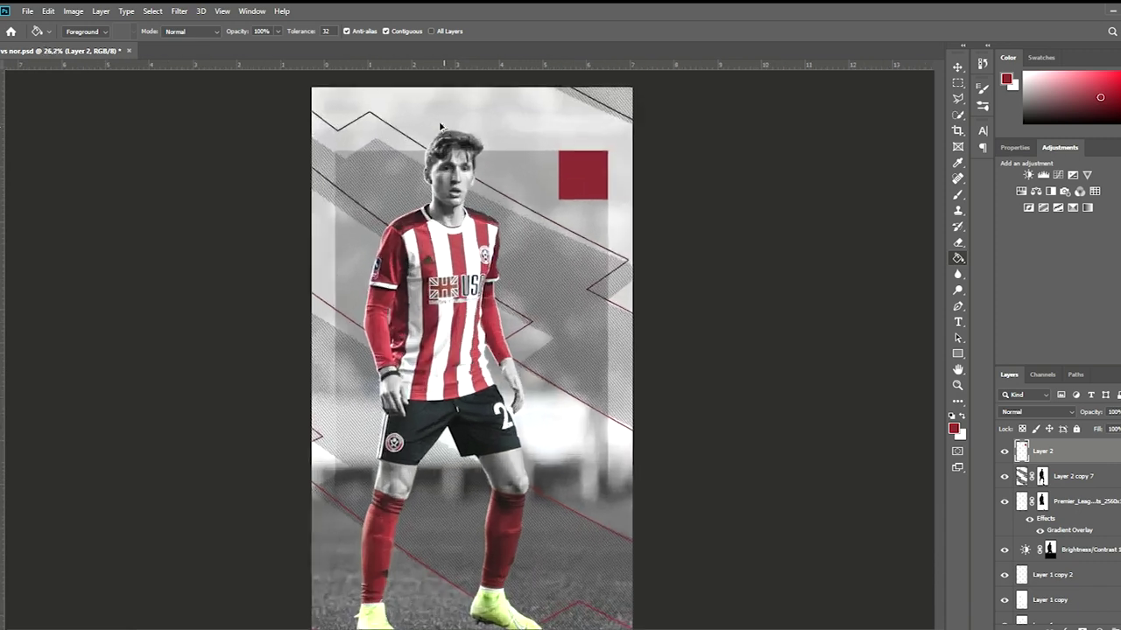
key("v")
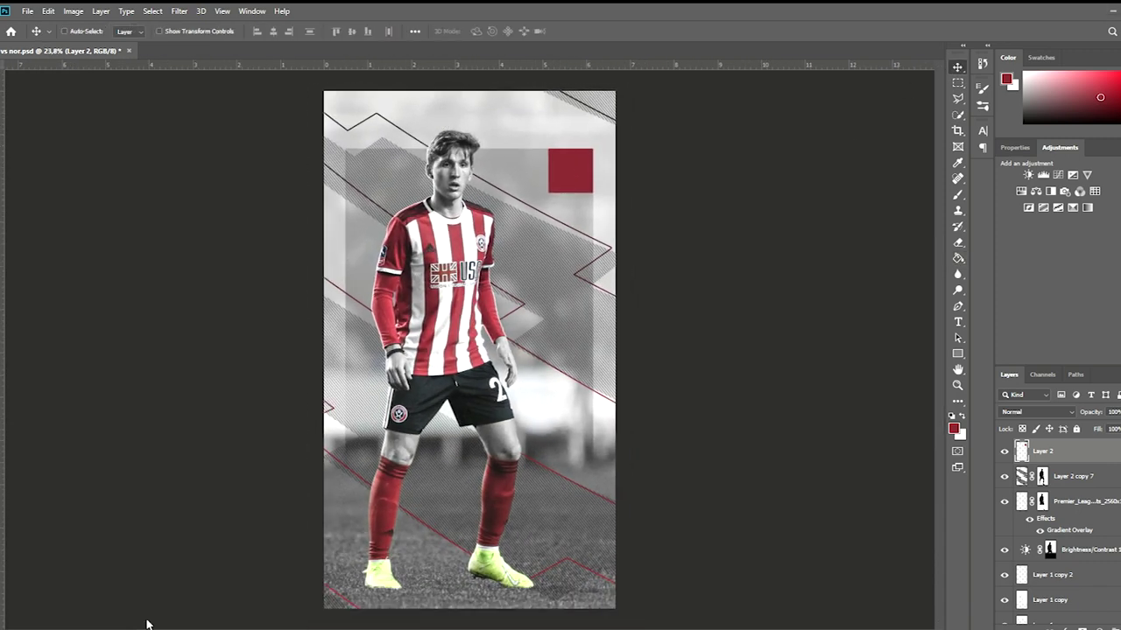
Step: Place the Premier League logo, delete its wordmark, and fit the white lion into the red square
key("Return")
key("m")
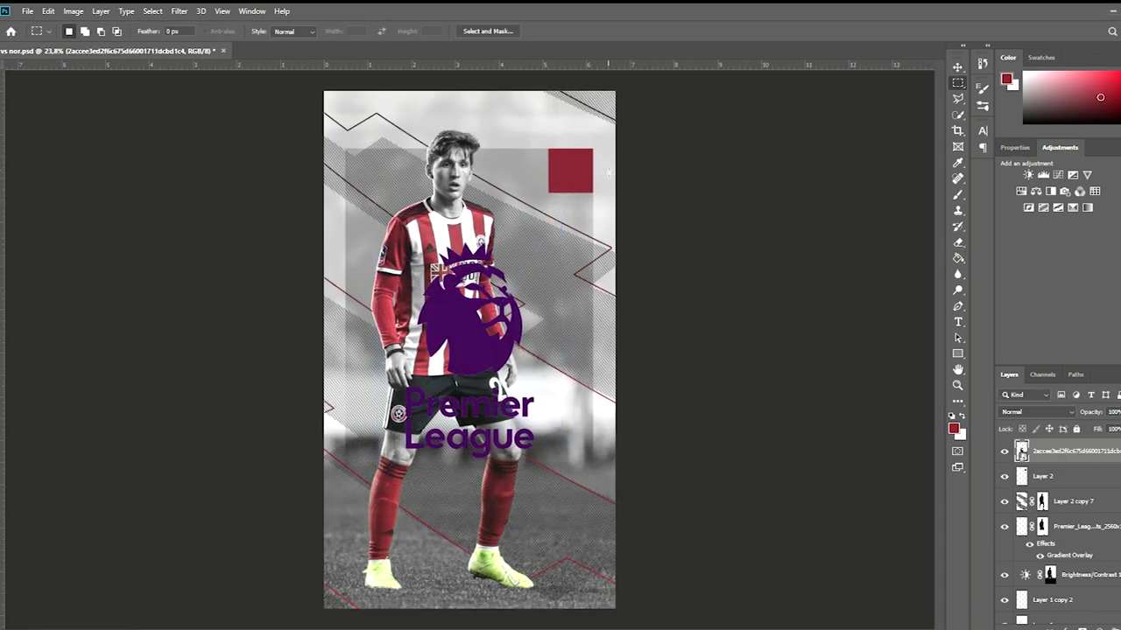
left_click_drag(600, 200, 350, 381)
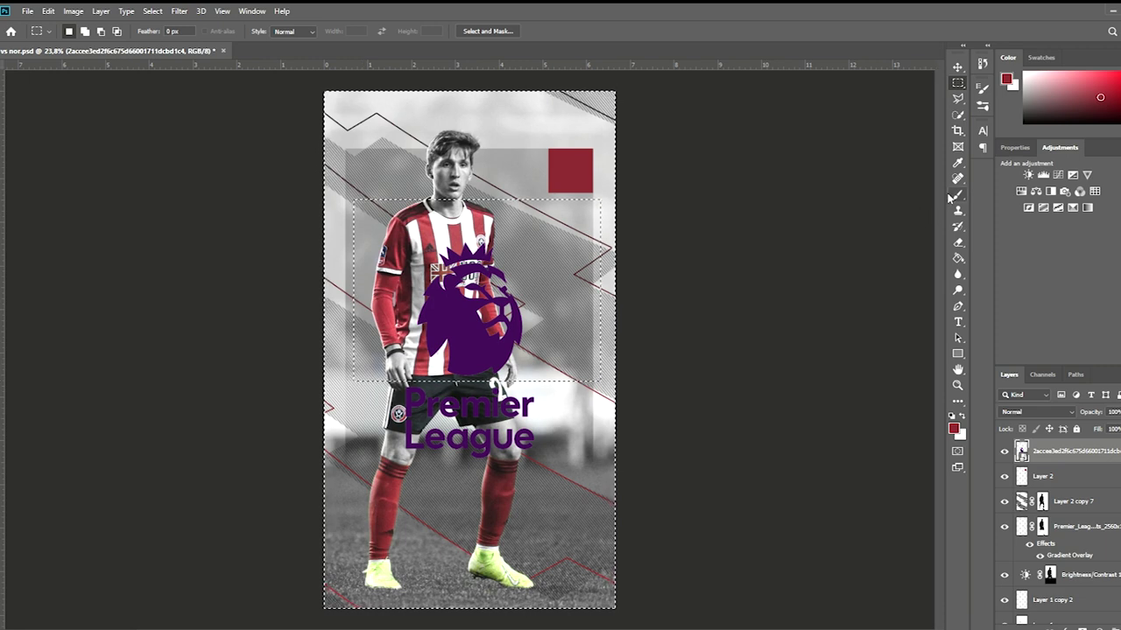
key("Delete")
left_click(957, 67)
key("ctrl+d")
scroll(446, 307, "up", 3)
left_click_drag(453, 328, 570, 268)
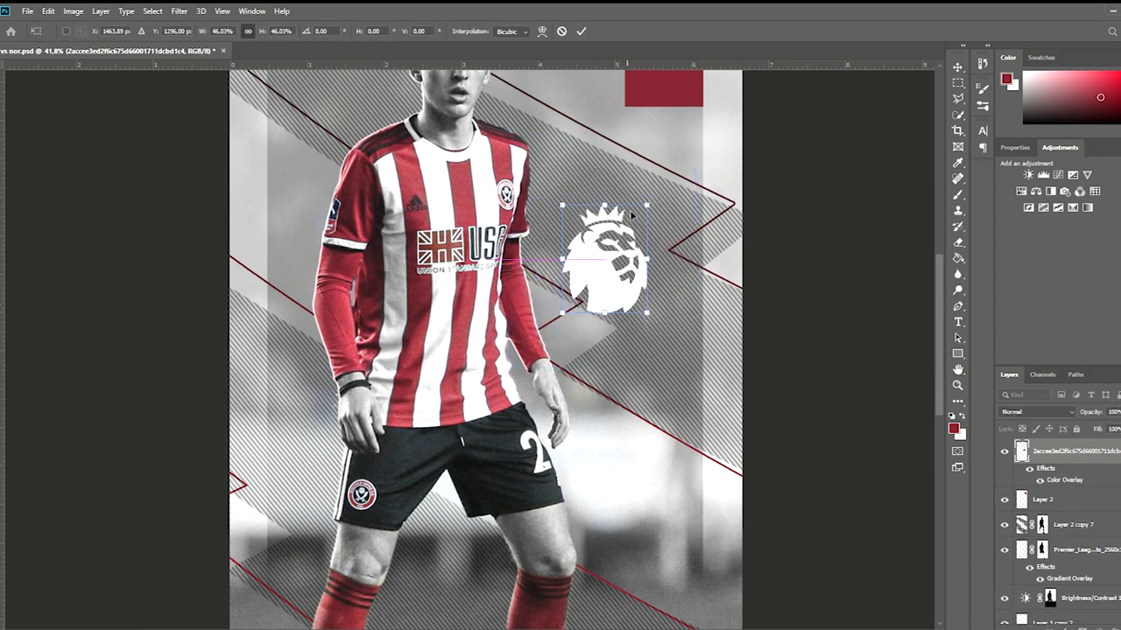
key("Return")
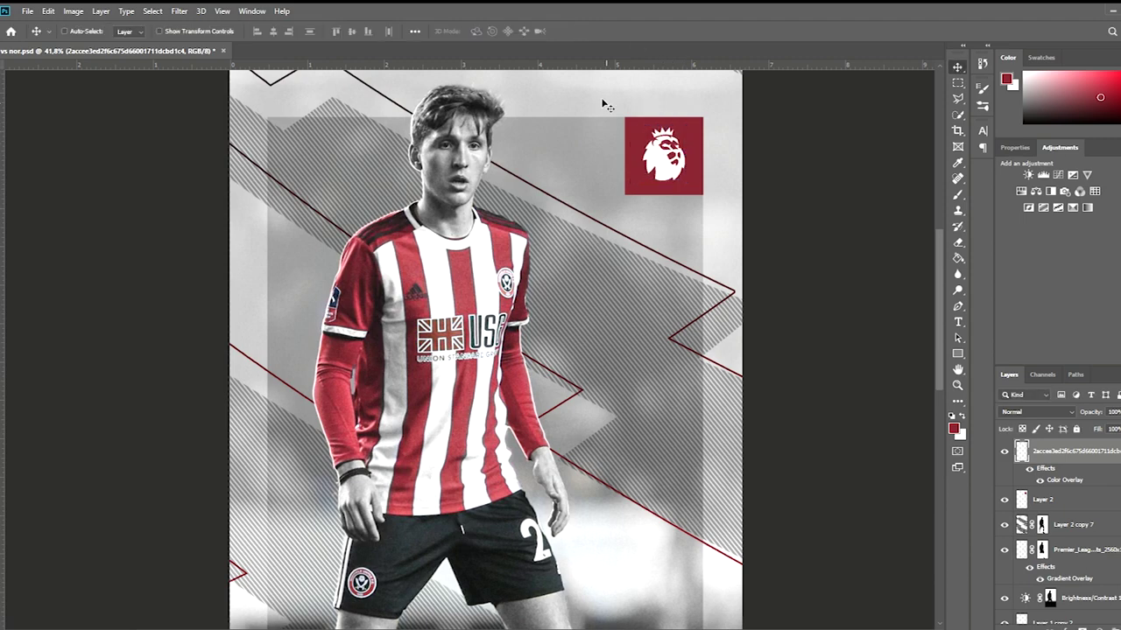
key("ctrl+0")
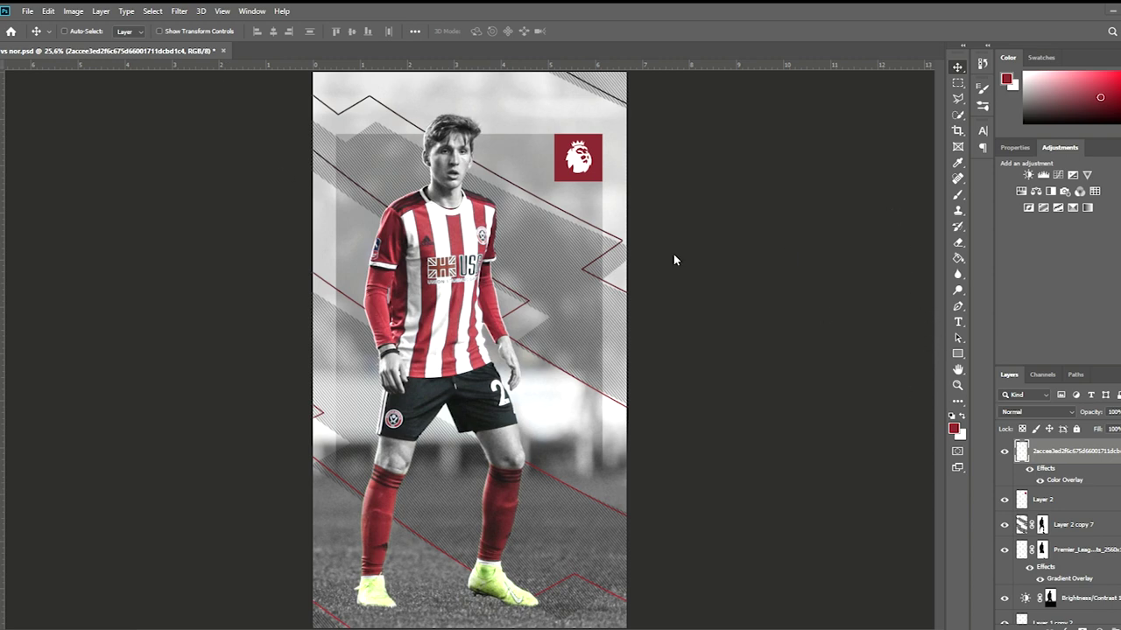
Step: Place the purple lion image and delete its purple background with the Magic Wand, leaving a white lion
key("Return")
scroll(876, 350, "up", 1)
key("w")
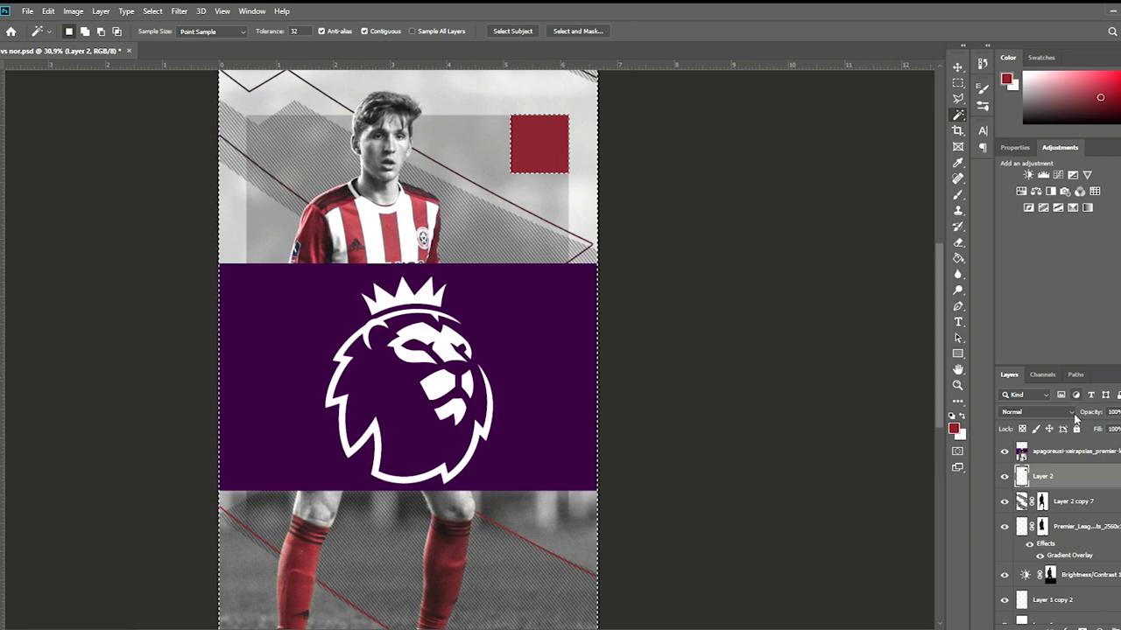
key("alt+bracketright")
key("b")
left_click(958, 115)
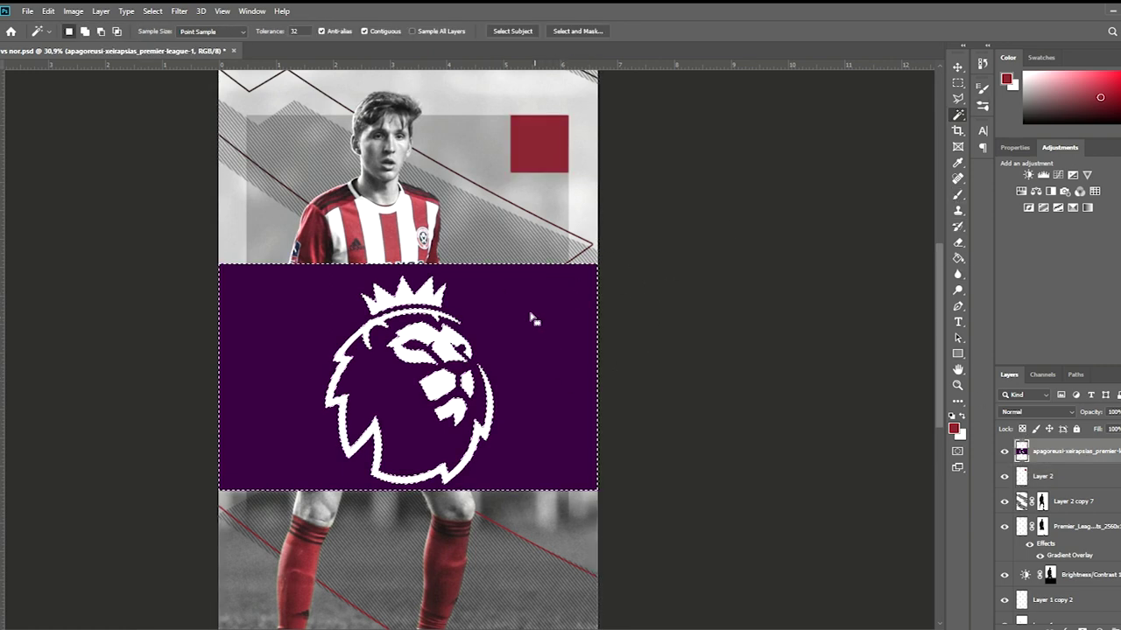
left_click(532, 318)
key("Delete")
key("ctrl+d")
scroll(525, 350, "down", 1)
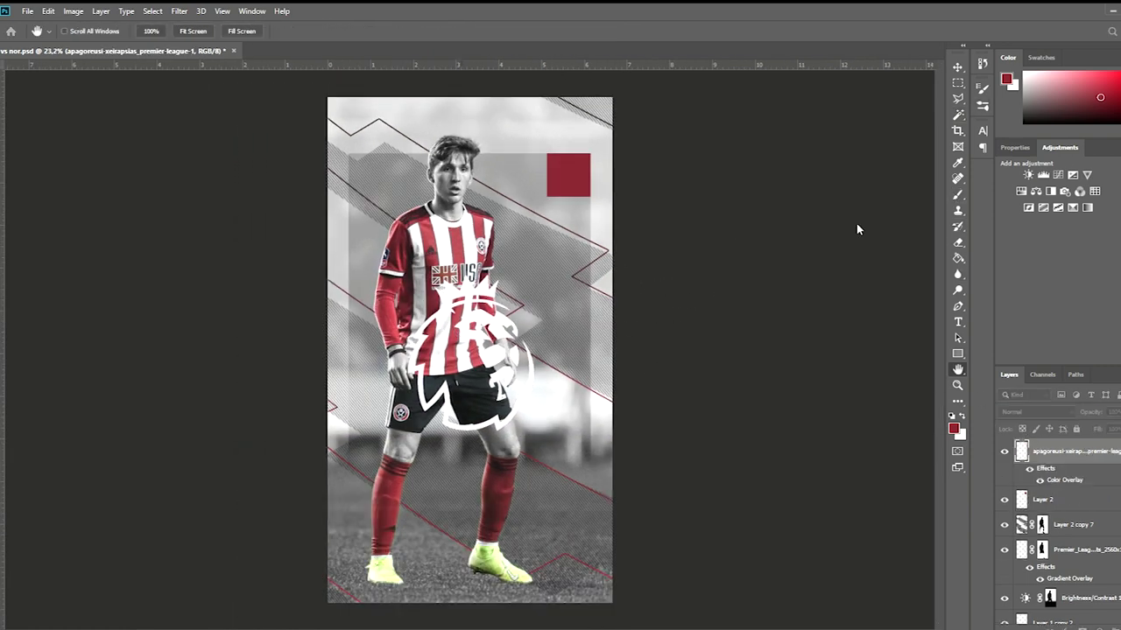
Step: Scale and move the white lion inside the red square, then save the poster
key("ctrl+t")
left_click_drag(470, 407, 568, 175)
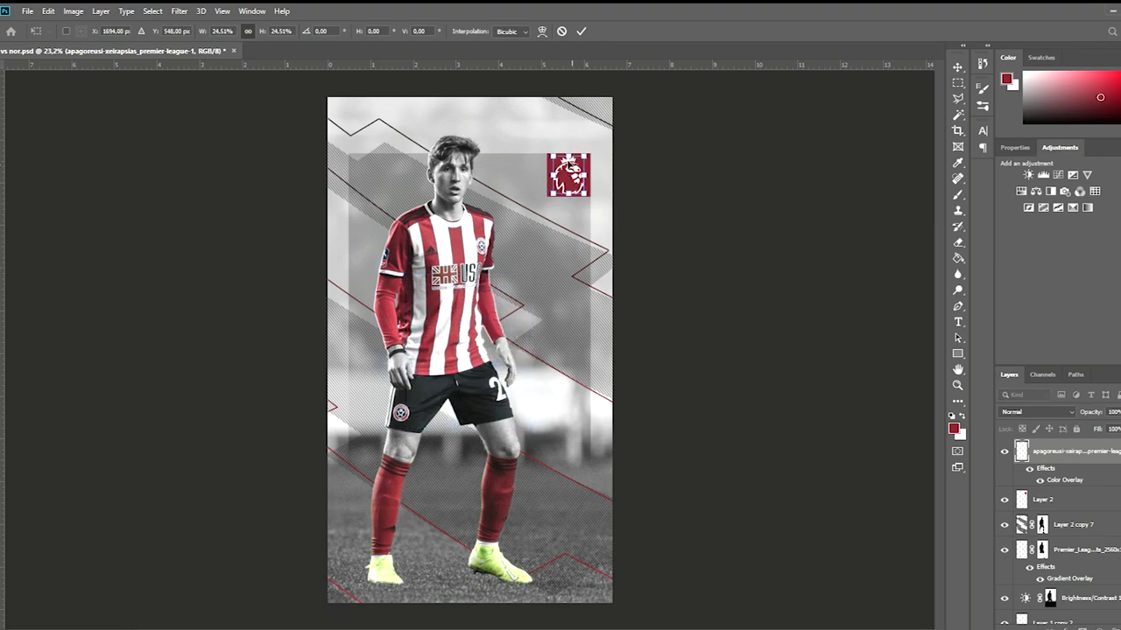
key("Return")
scroll(554, 187, "up", 5)
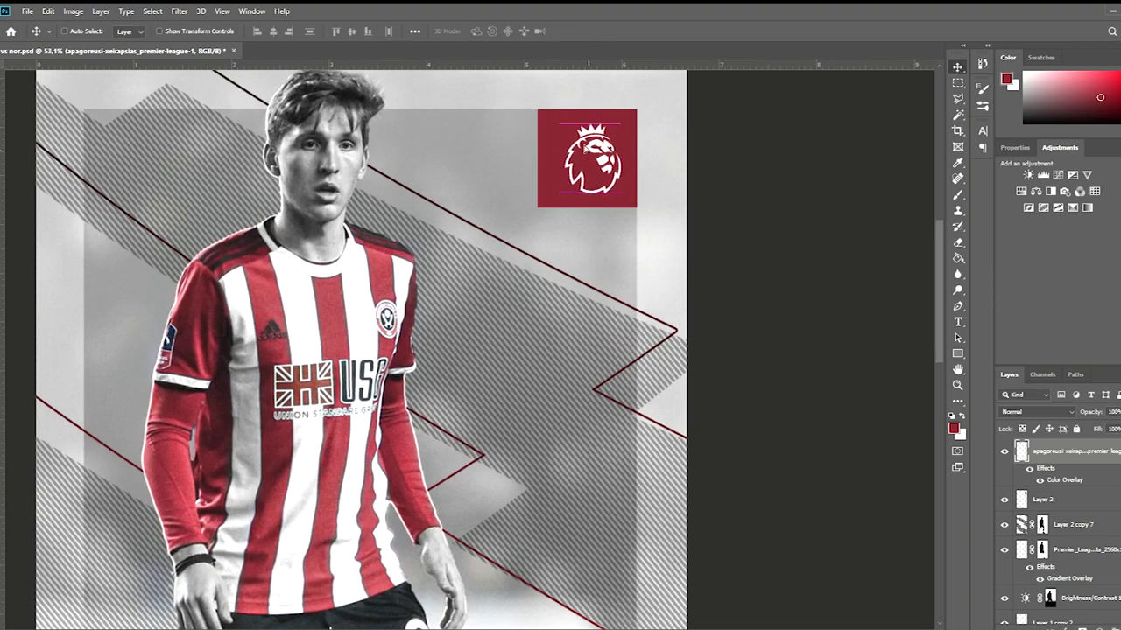
scroll(582, 149, "up", 3)
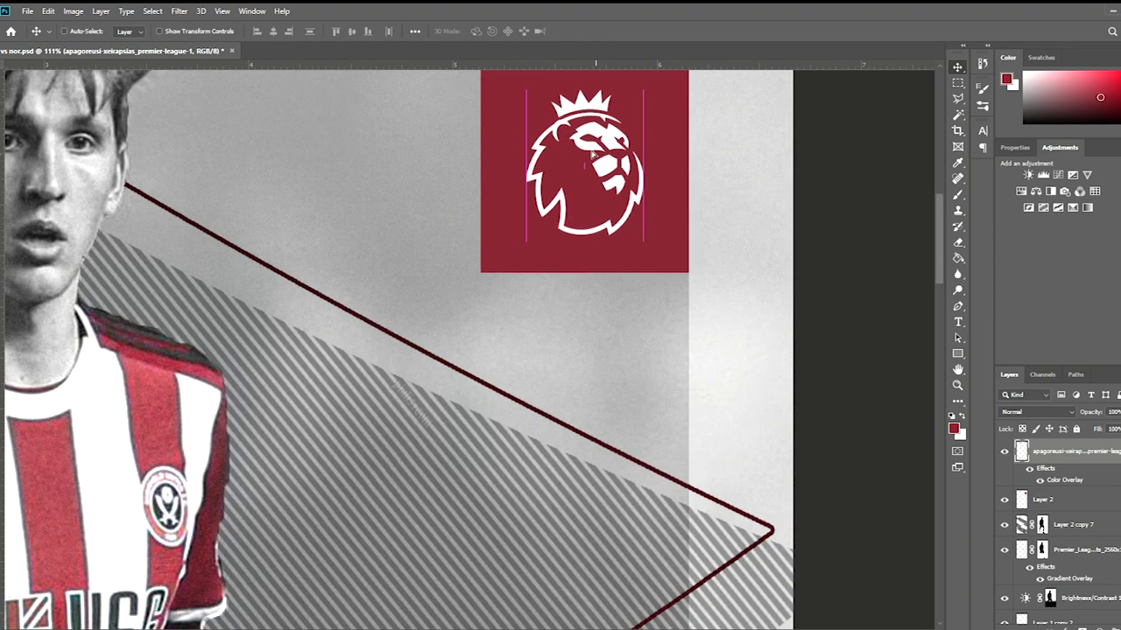
key("ctrl+0")
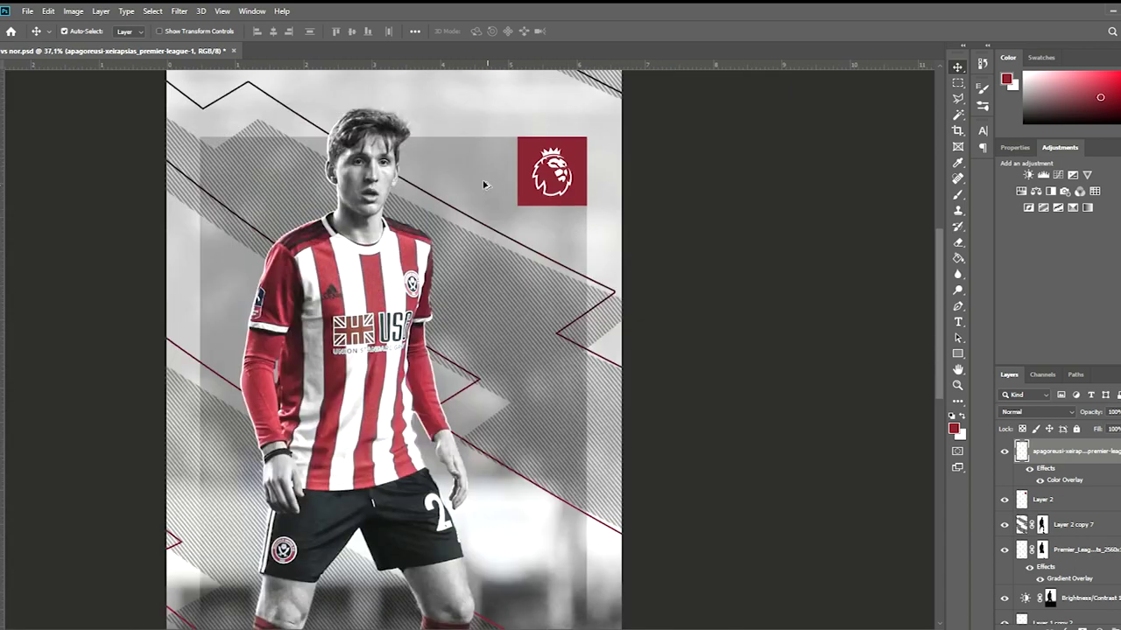
key("ctrl+s")
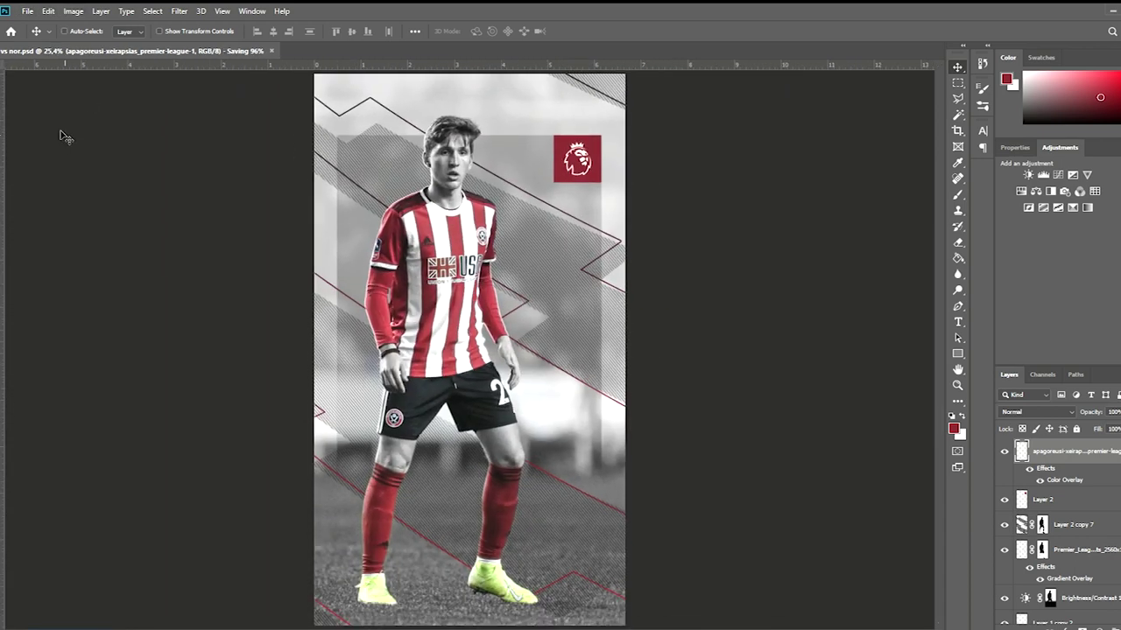
Step: Slightly lower the hatch pattern layer's opacity and save the poster
scroll(587, 154, "up", 3)
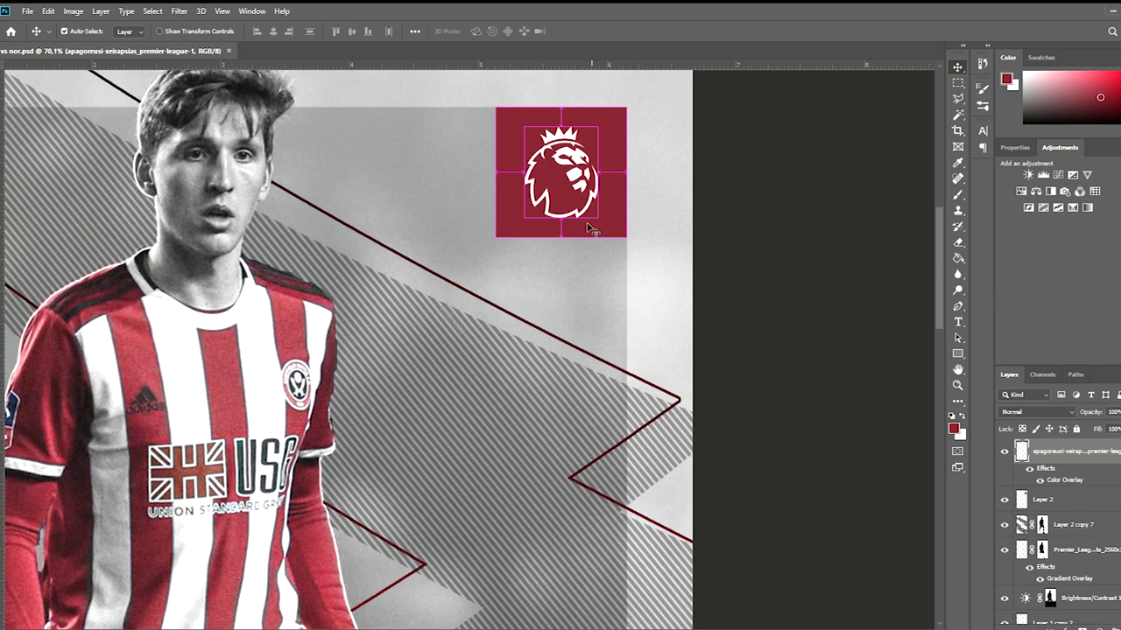
scroll(588, 227, "down", 3)
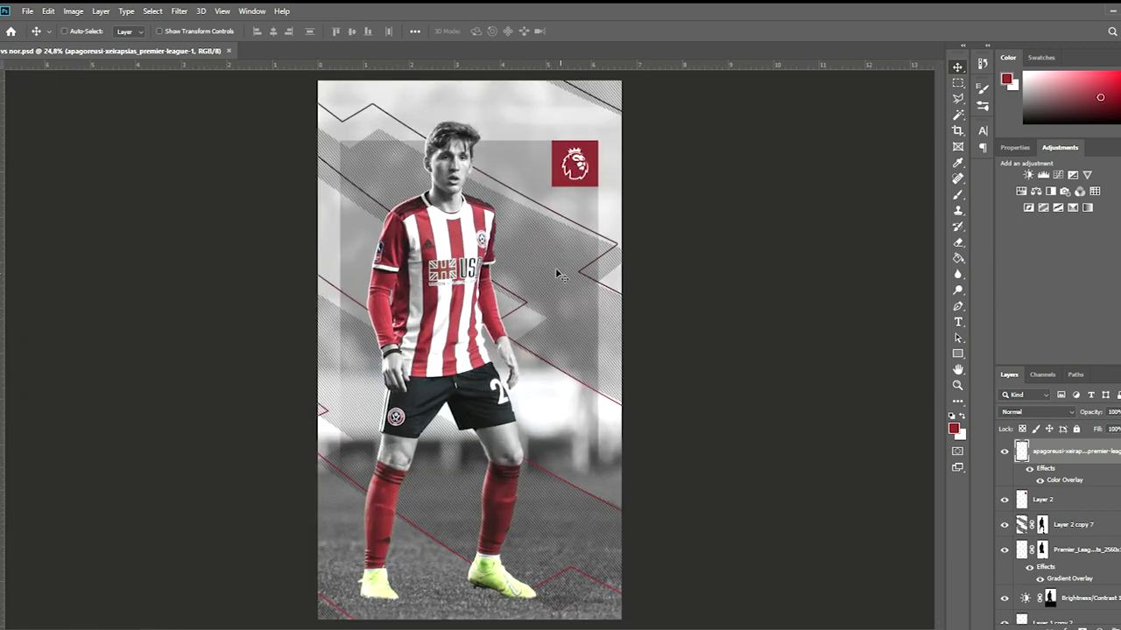
scroll(557, 273, "down", 1)
left_click(1072, 524)
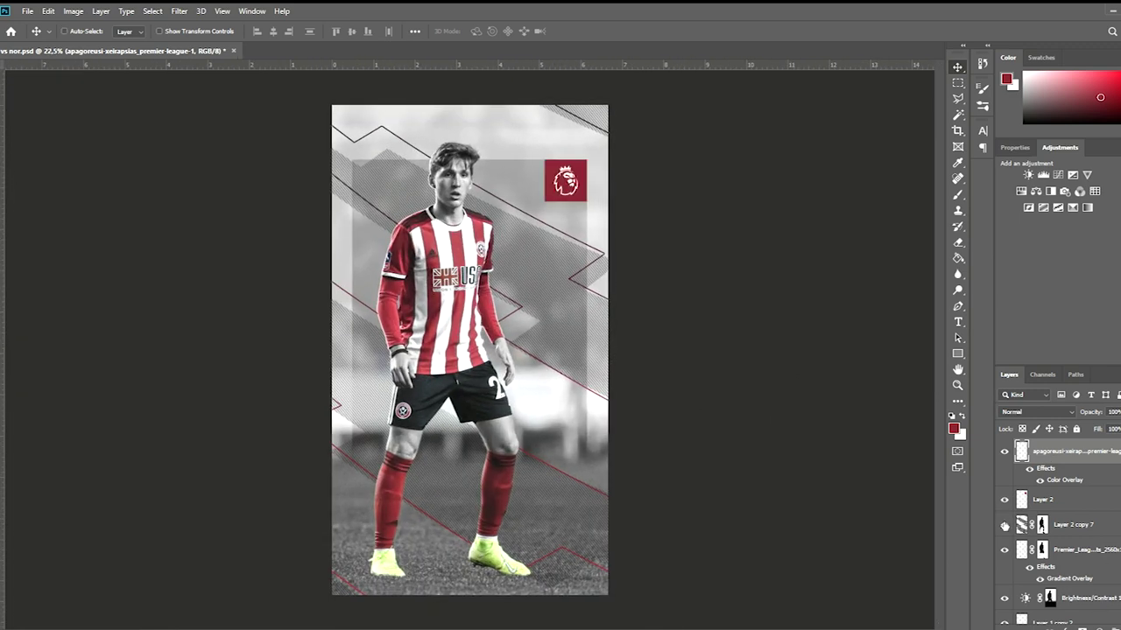
scroll(492, 229, "down", 1)
scroll(492, 229, "up", 2)
scroll(492, 230, "down", 3)
scroll(492, 230, "up", 2)
scroll(486, 241, "down", 1)
scroll(481, 249, "up", 1)
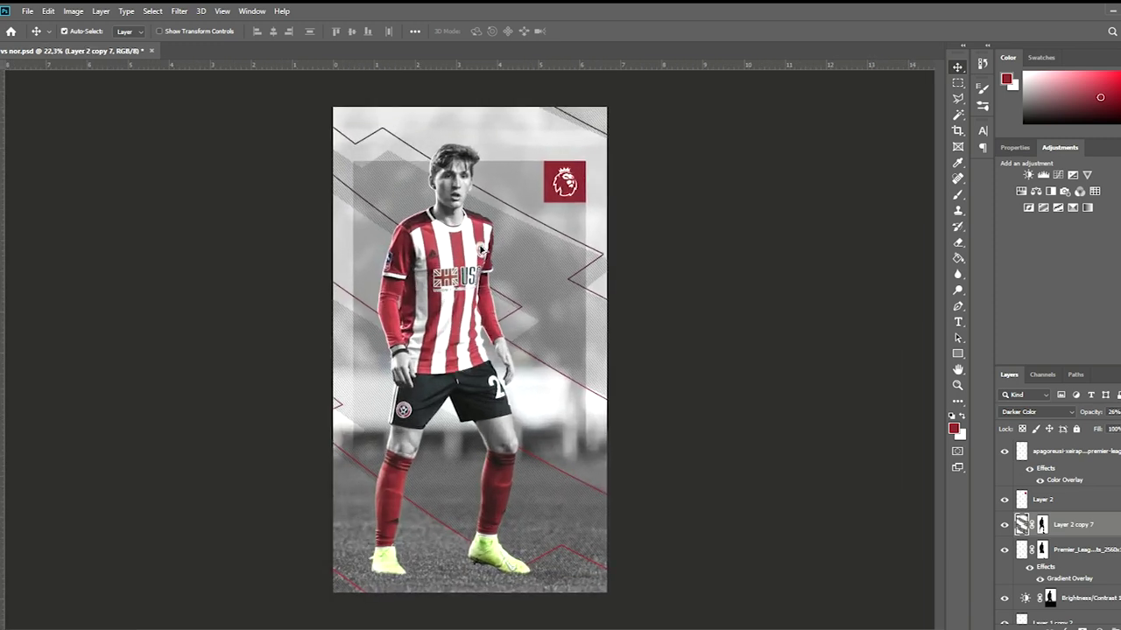
scroll(480, 249, "up", 1)
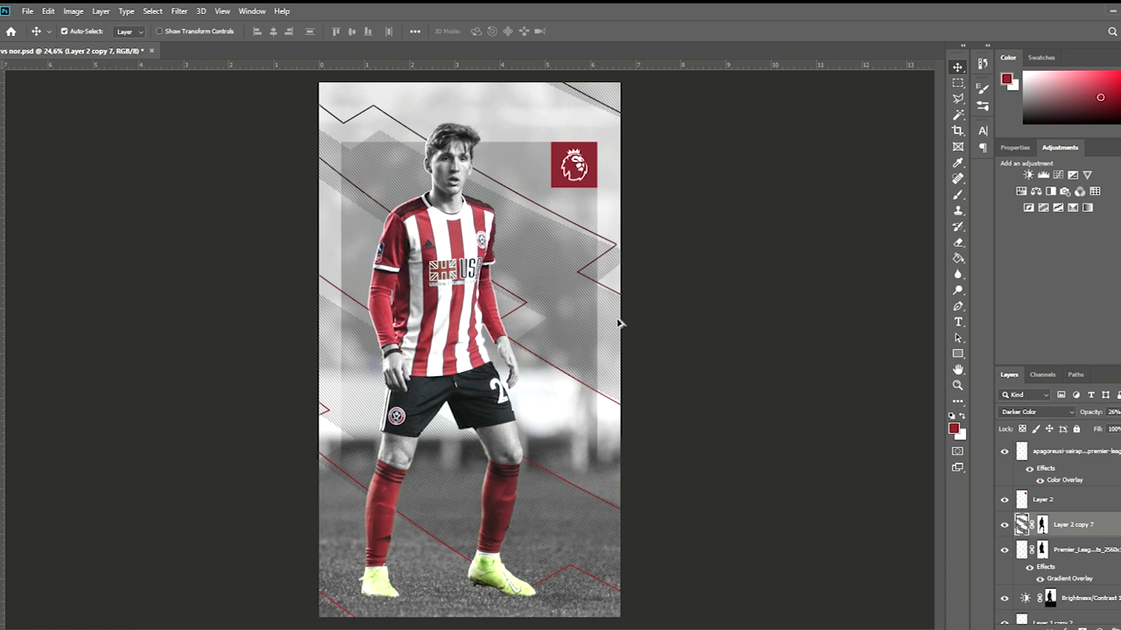
key("ctrl+s")
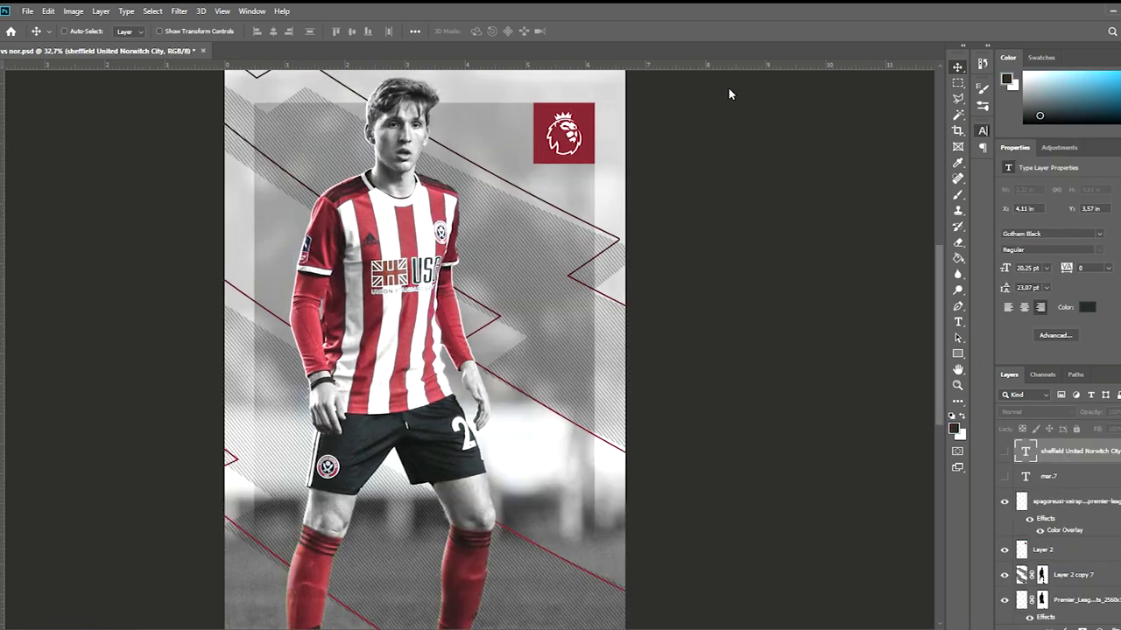
Step: Nudge the Mar.7 text right to align with the team names, then paste in the England flag
scroll(651, 267, "up", 2)
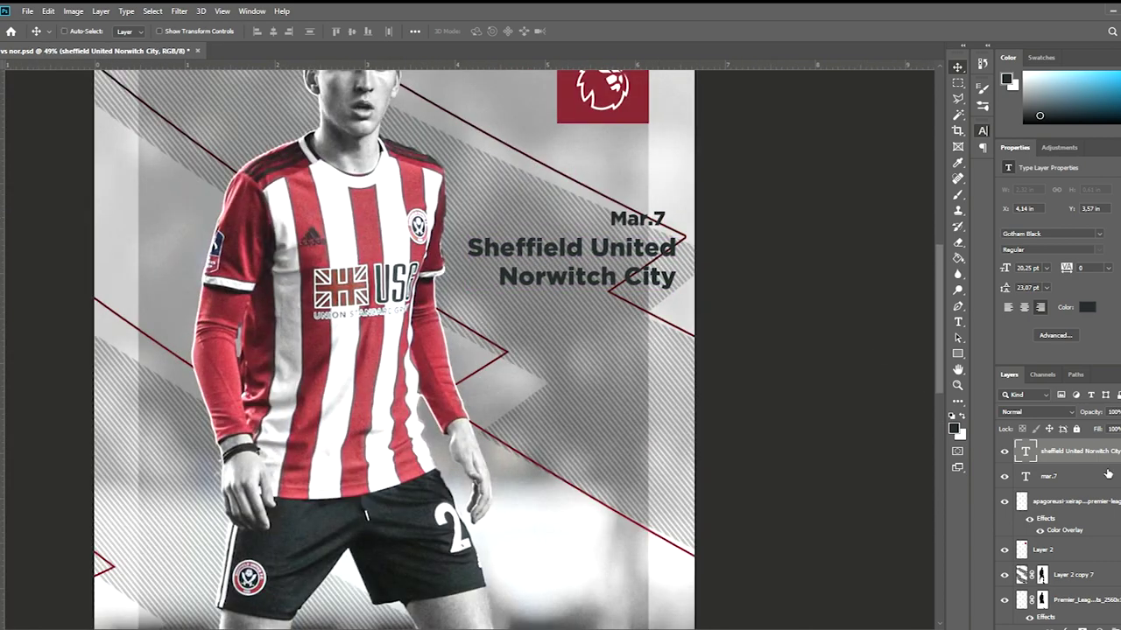
left_click(665, 226)
left_click_drag(666, 225, 677, 226)
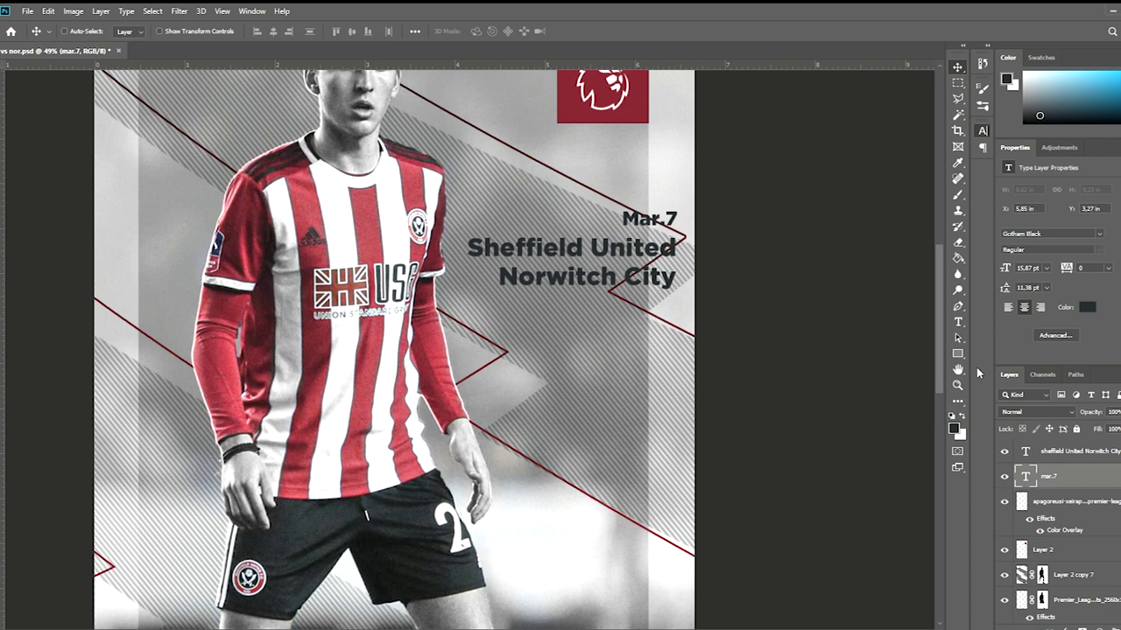
key("t")
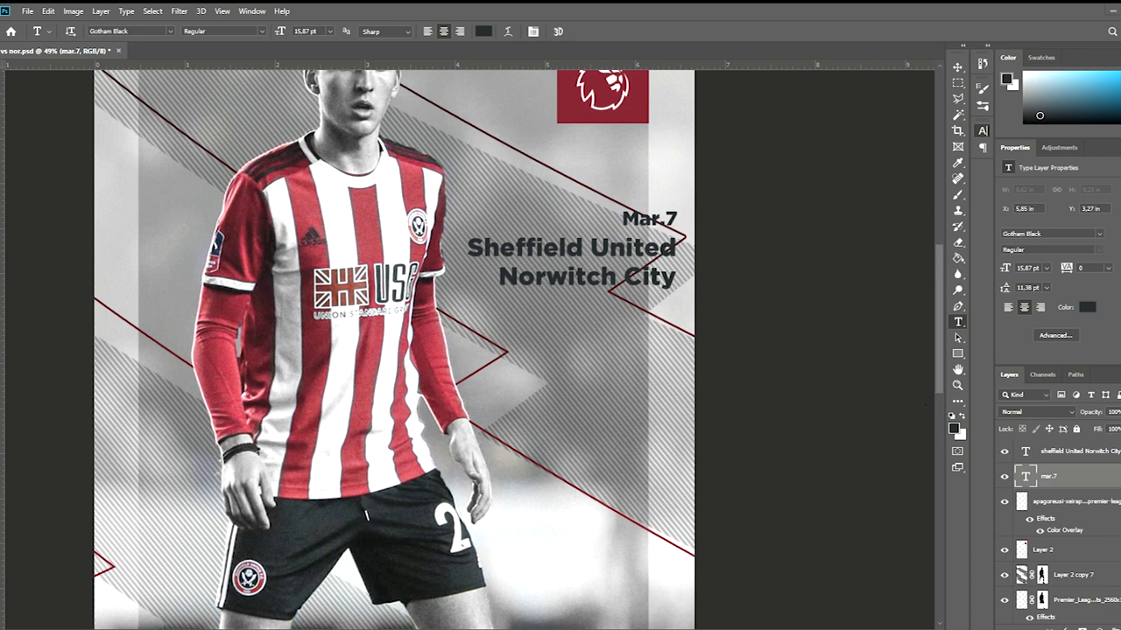
key("ctrl+v")
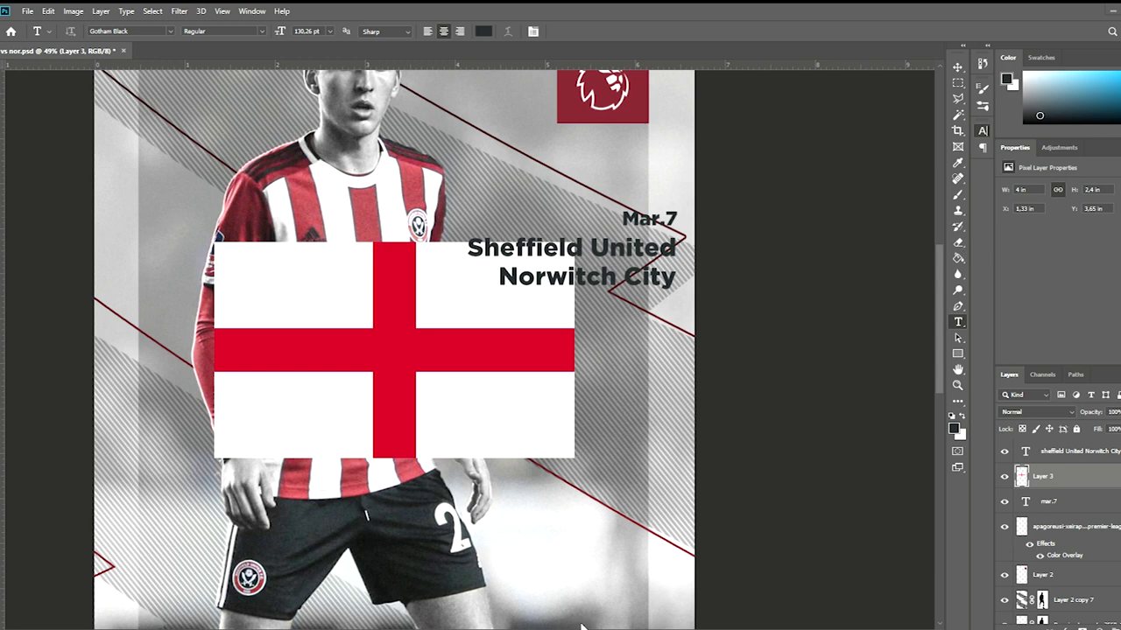
Step: Paste the Greek flag, resize it to match the England flag, and reposition it on the poster
key("ctrl+v")
key("ctrl+t")
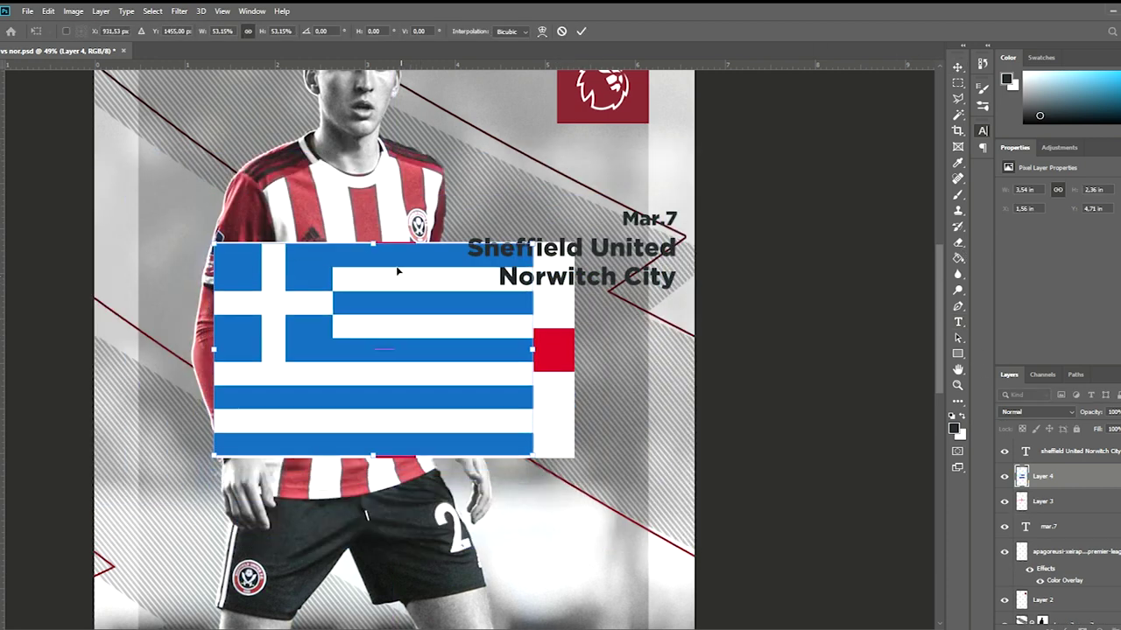
left_click_drag(472, 380, 528, 370)
left_click_drag(394, 216, 405, 246)
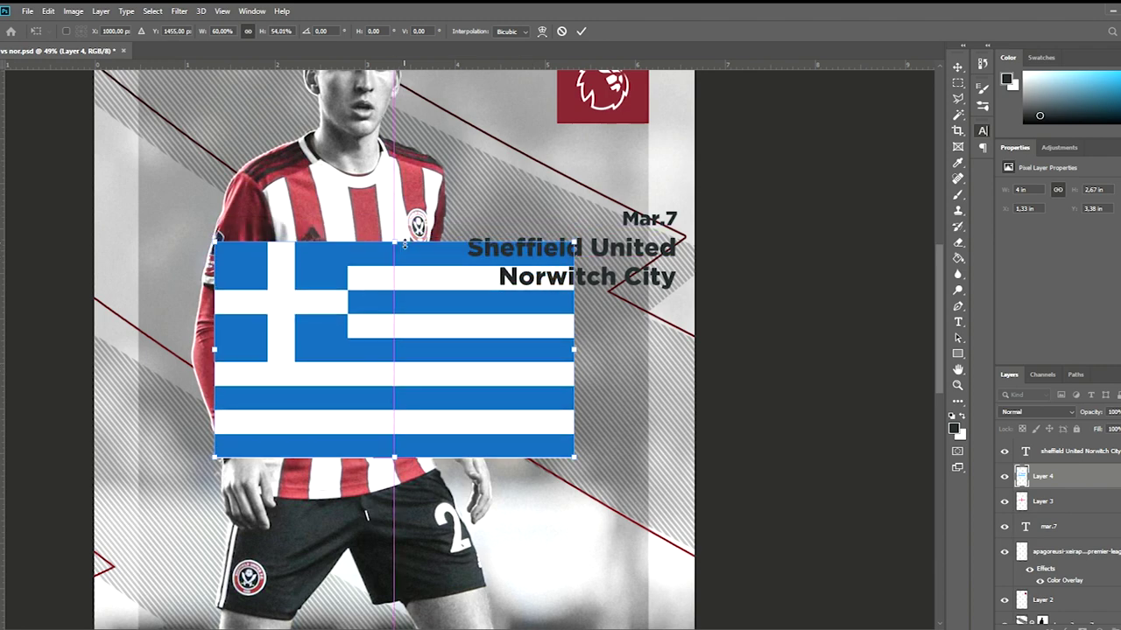
left_click(581, 31)
key("ctrl+0")
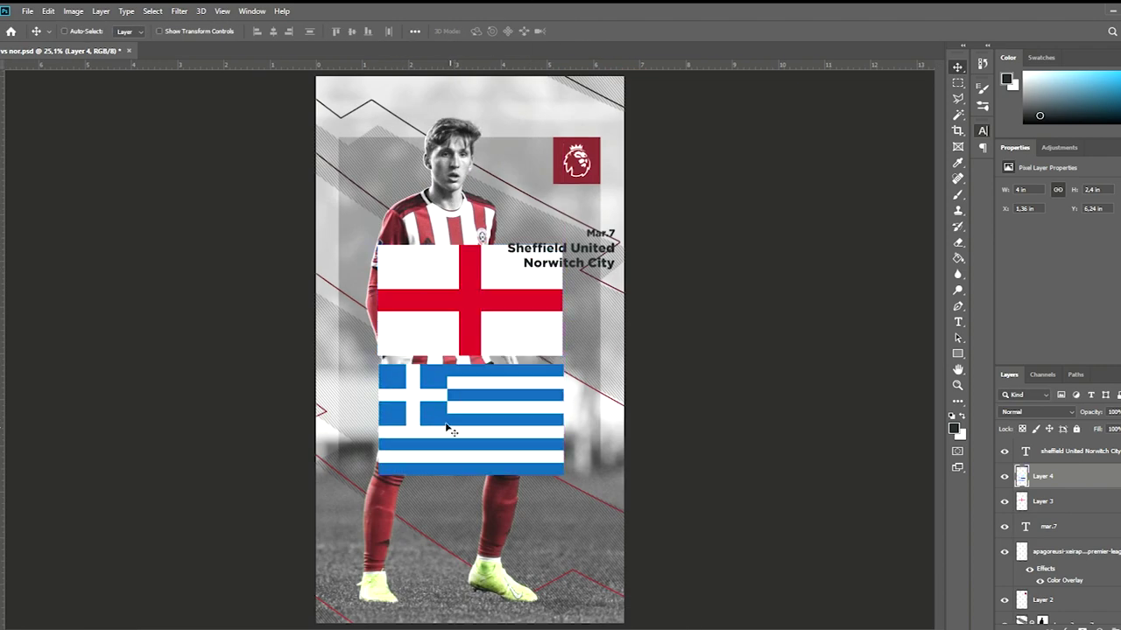
scroll(449, 429, "up", 2)
left_click_drag(474, 454, 570, 263)
Step: Move the England flag off to the left of the page and hide it
scroll(368, 235, "up", 2)
left_click(368, 234, "ctrl")
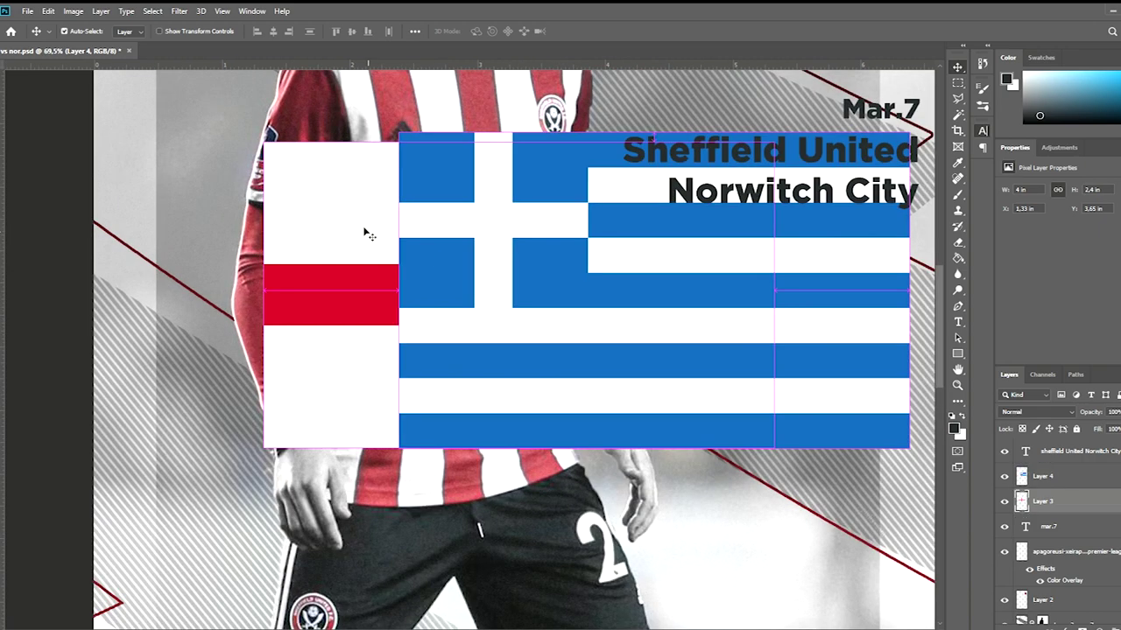
left_click_drag(368, 235, 232, 237)
scroll(315, 246, "down", 3)
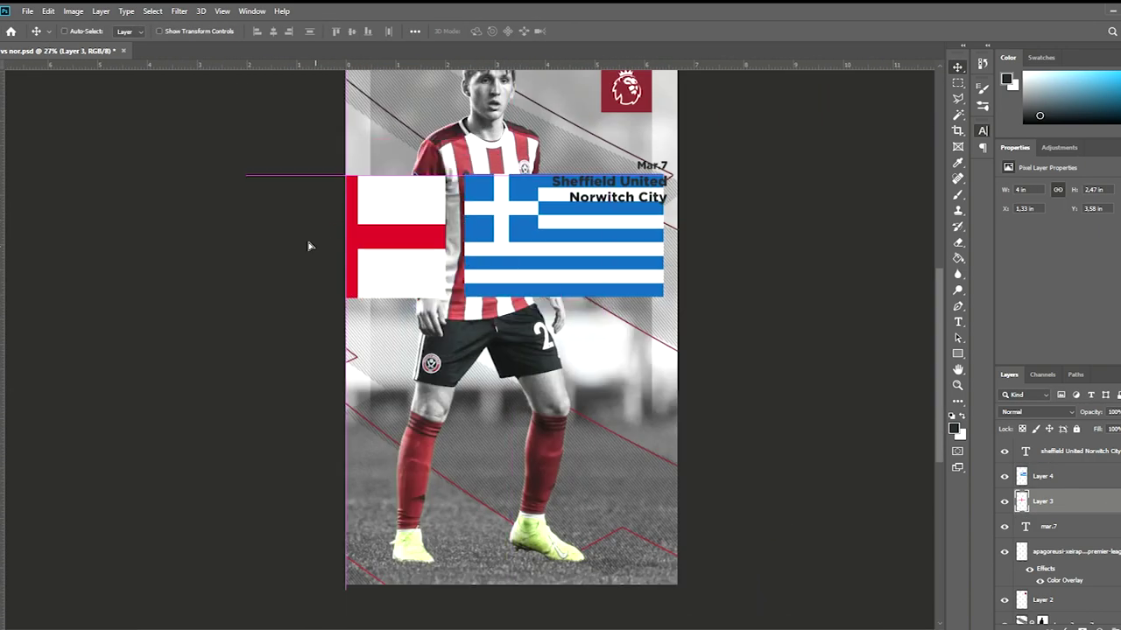
left_click_drag(315, 246, 318, 243)
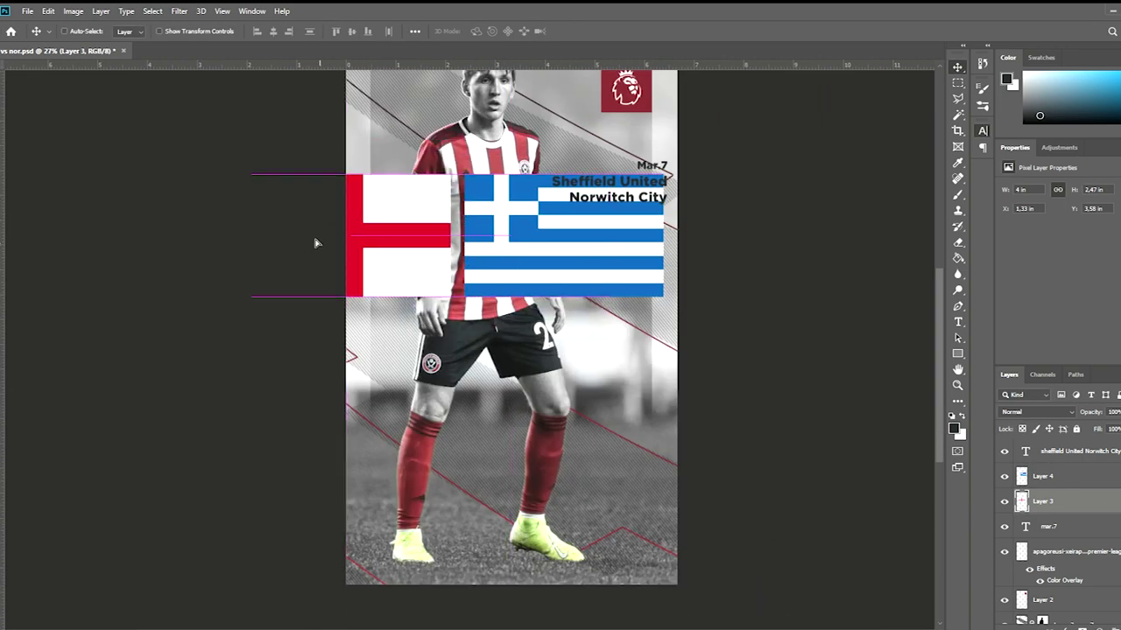
left_click(1005, 501)
Step: Shrink the Greek flag to a small icon positioned below the team names
left_click(1042, 476)
key("ctrl+t")
mouse_move(663, 299)
left_mouse_down()
mouse_move(560, 292)
mouse_move(572, 205)
left_mouse_up()
scroll(565, 296, "up", 2)
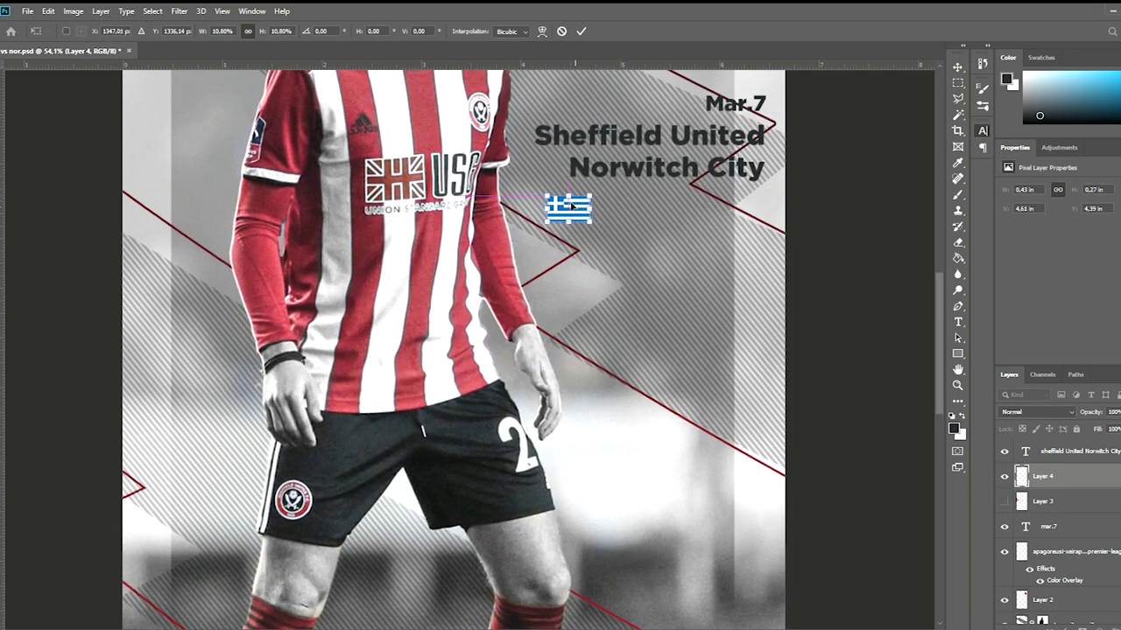
left_click_drag(574, 205, 586, 201)
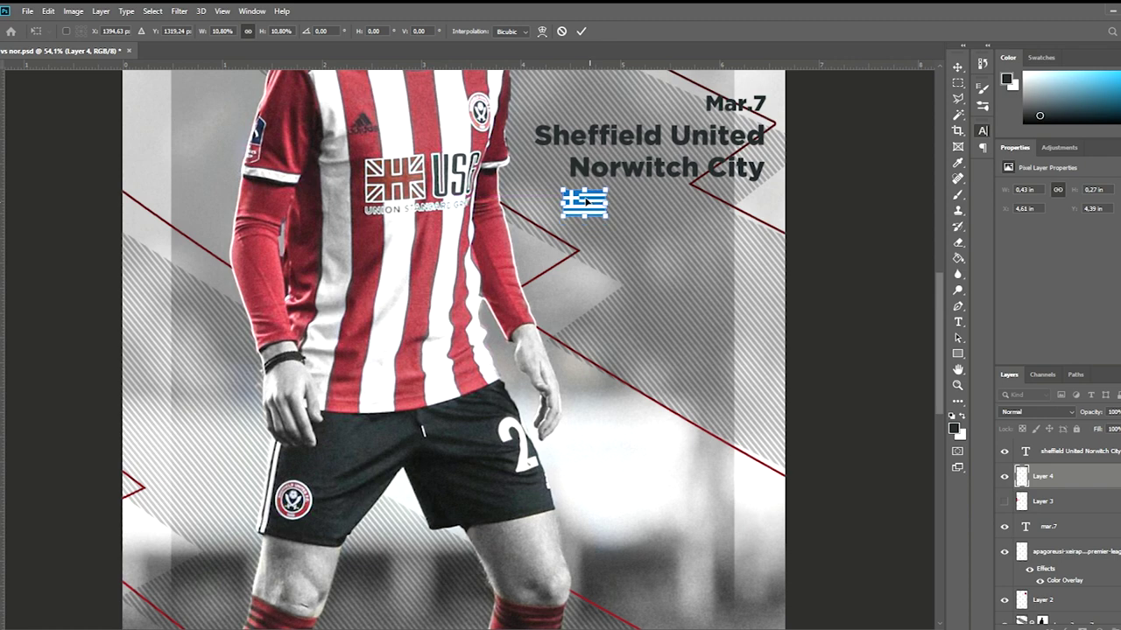
scroll(585, 202, "up", 5)
left_click_drag(627, 271, 620, 270)
left_click(1006, 501)
key("ctrl+t")
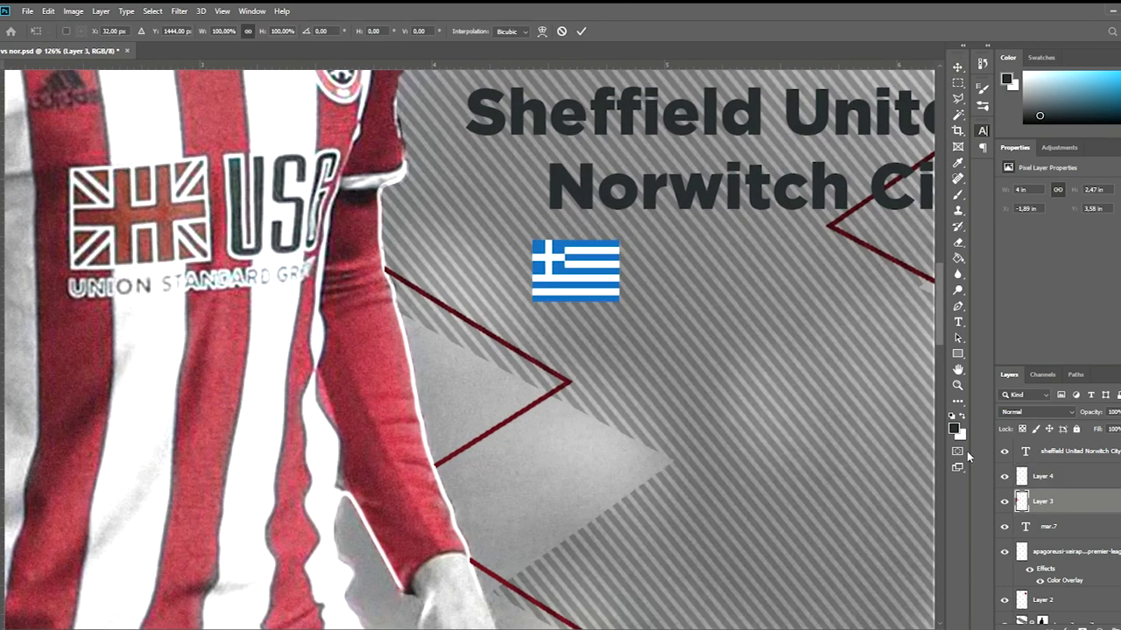
Step: Bring the England flag onto the poster near the team names and shrink it toward icon size
key("ctrl+minus")
key("ctrl+minus")
key("ctrl+minus")
left_click_drag(195, 195, 775, 70)
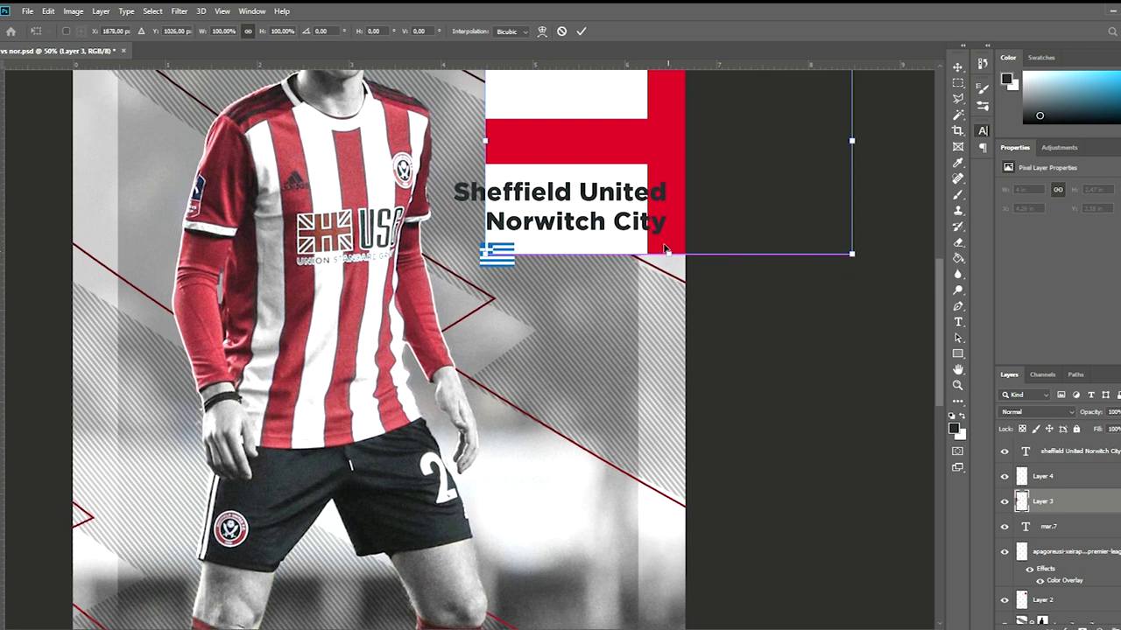
left_click_drag(666, 252, 606, 262)
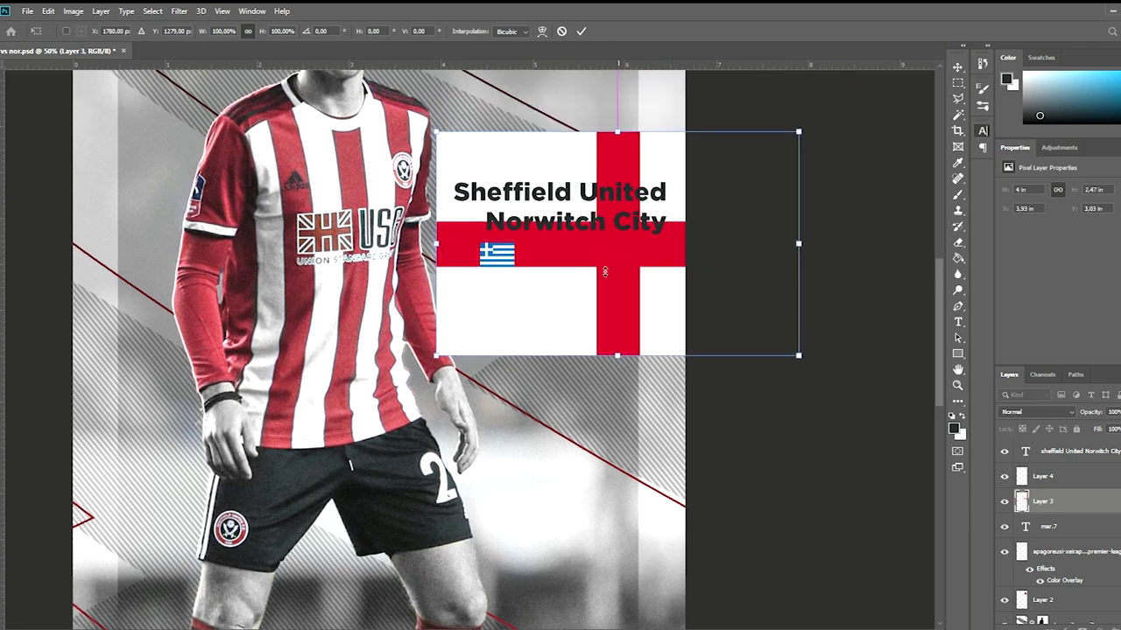
key("ctrl+z")
left_click_drag(620, 331, 553, 241)
key("Return")
scroll(541, 232, "up", 3)
Step: Resize the England flag to match the Greek flag and place it beside it with a gap
key("ctrl+t")
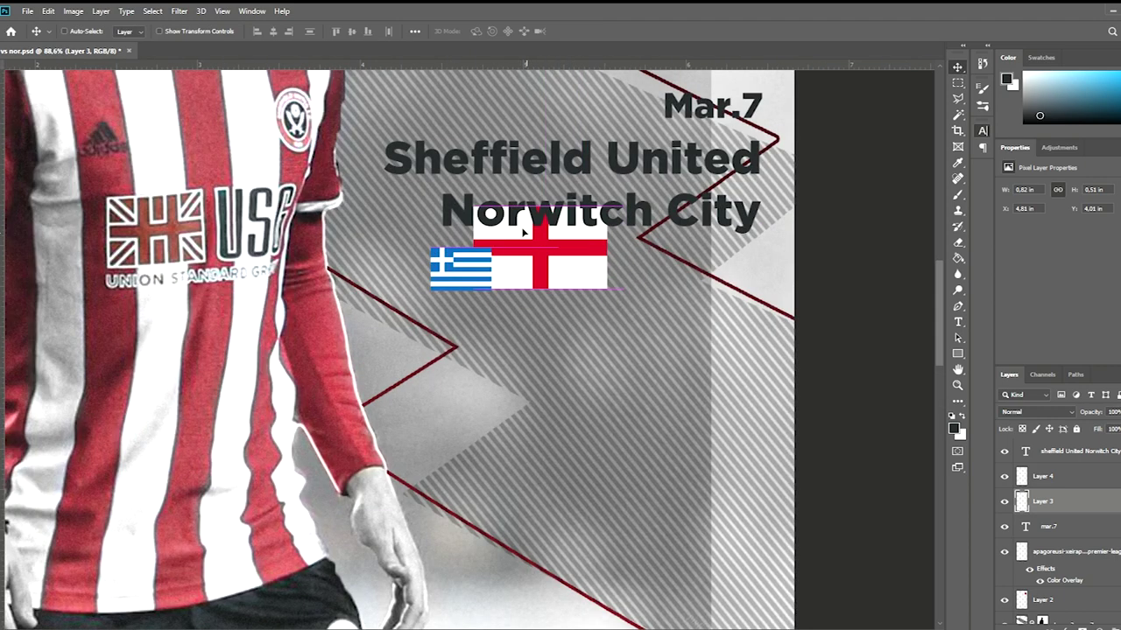
scroll(541, 233, "up", 3)
left_click_drag(519, 221, 405, 218)
left_click_drag(633, 261, 471, 319)
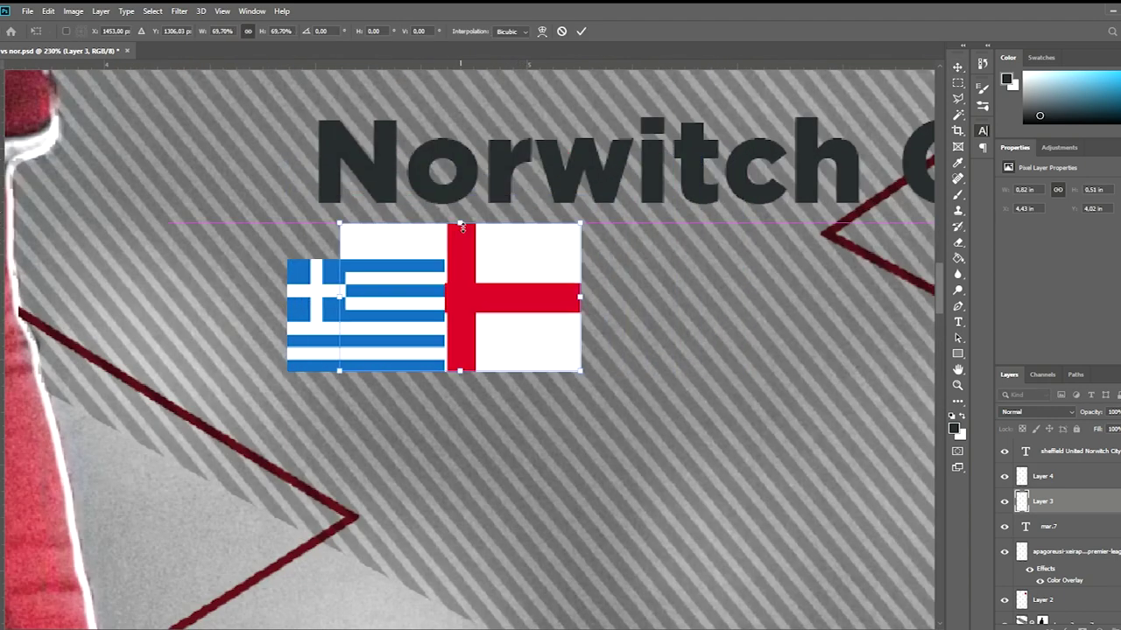
left_click(581, 31)
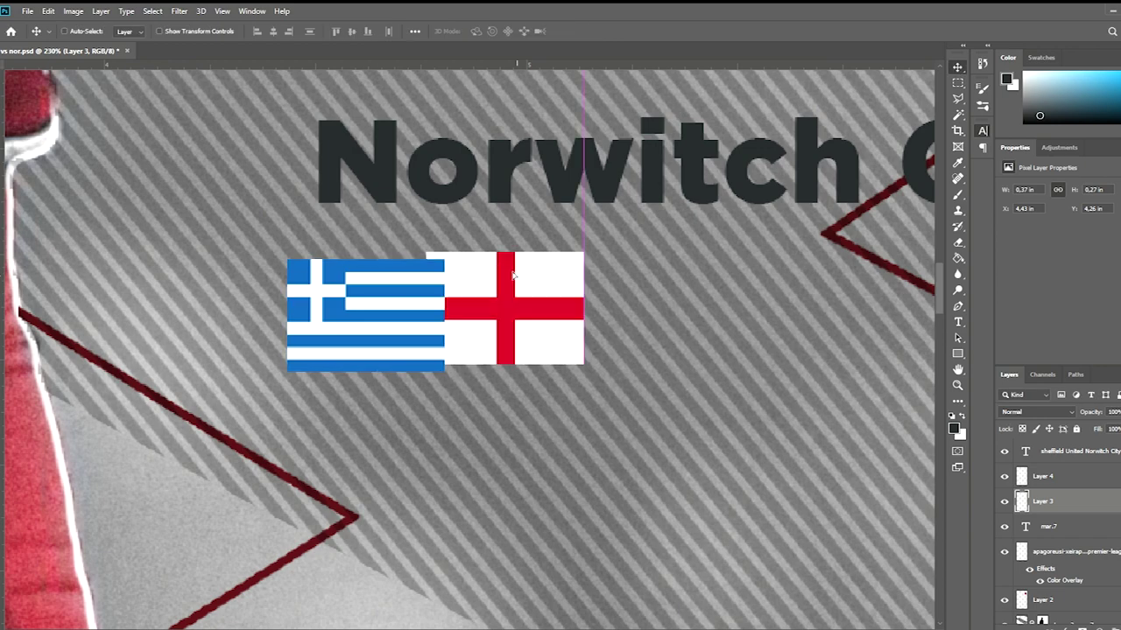
left_click_drag(455, 315, 661, 315)
scroll(555, 218, "down", 5)
left_click_drag(553, 256, 607, 256)
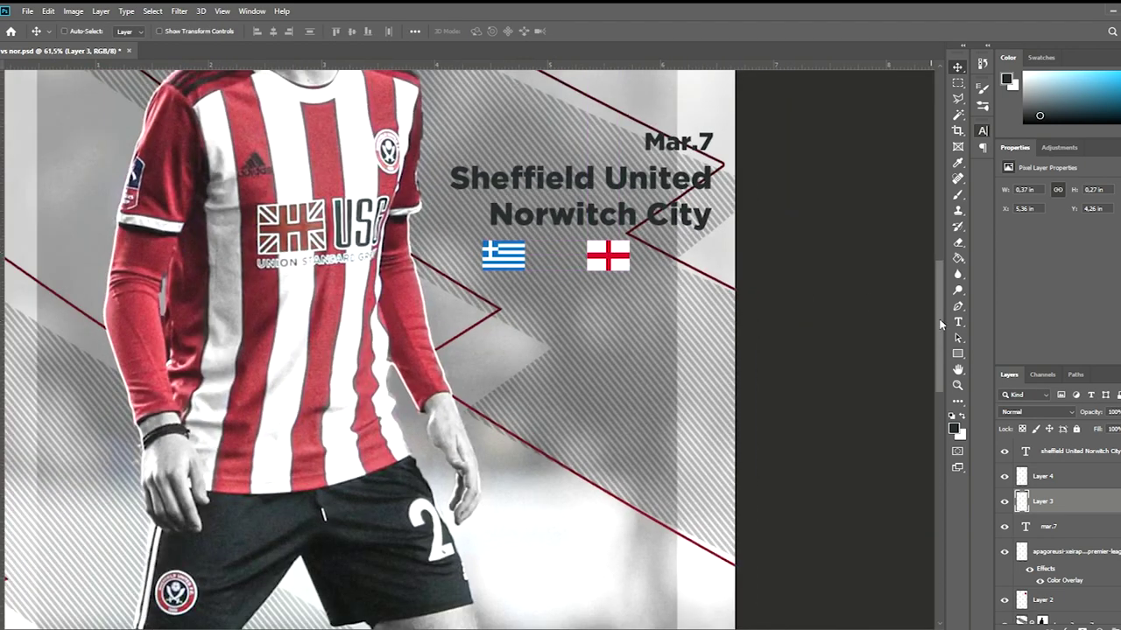
key("t")
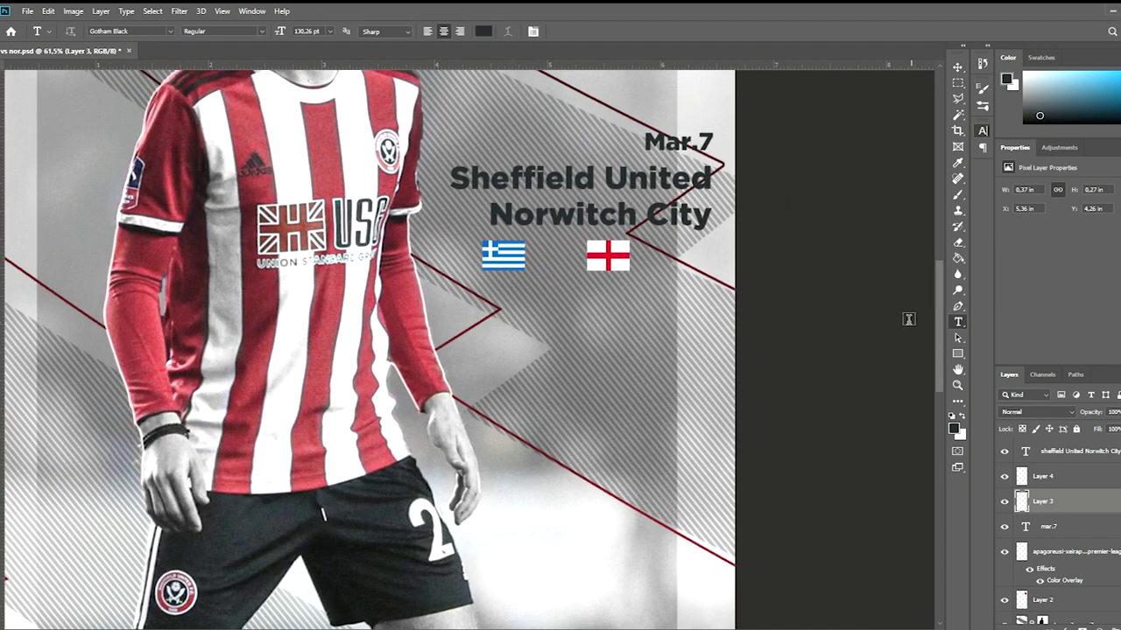
Step: Add the text 17:00 and scale it to sit between the two flags
left_click(520, 351)
type("17")
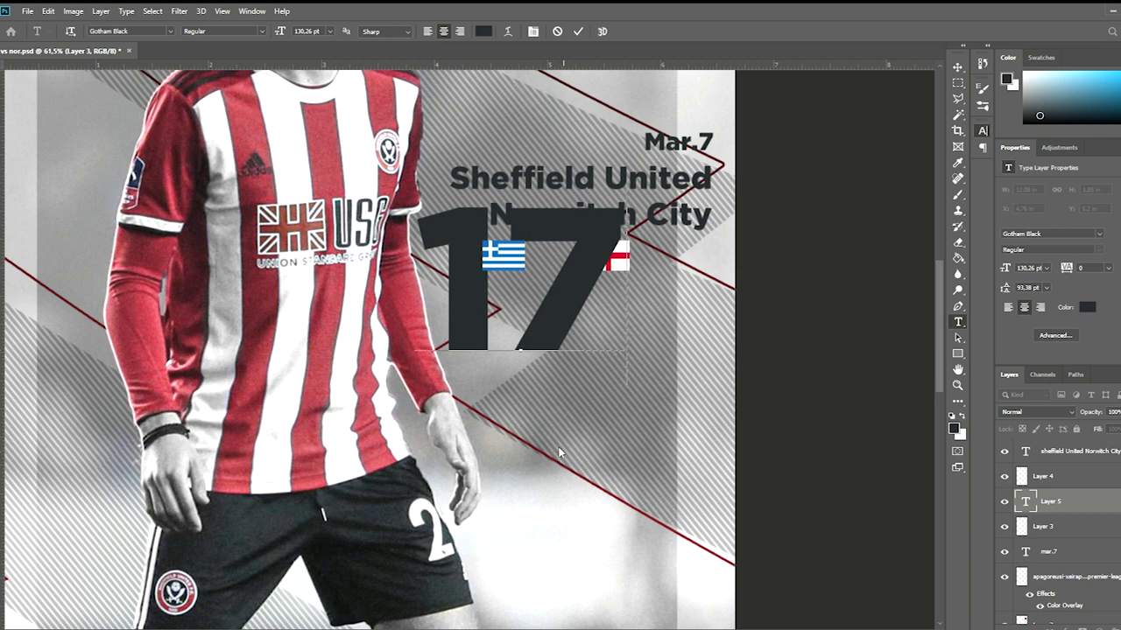
type(";")
key("BackSpace")
type(":00")
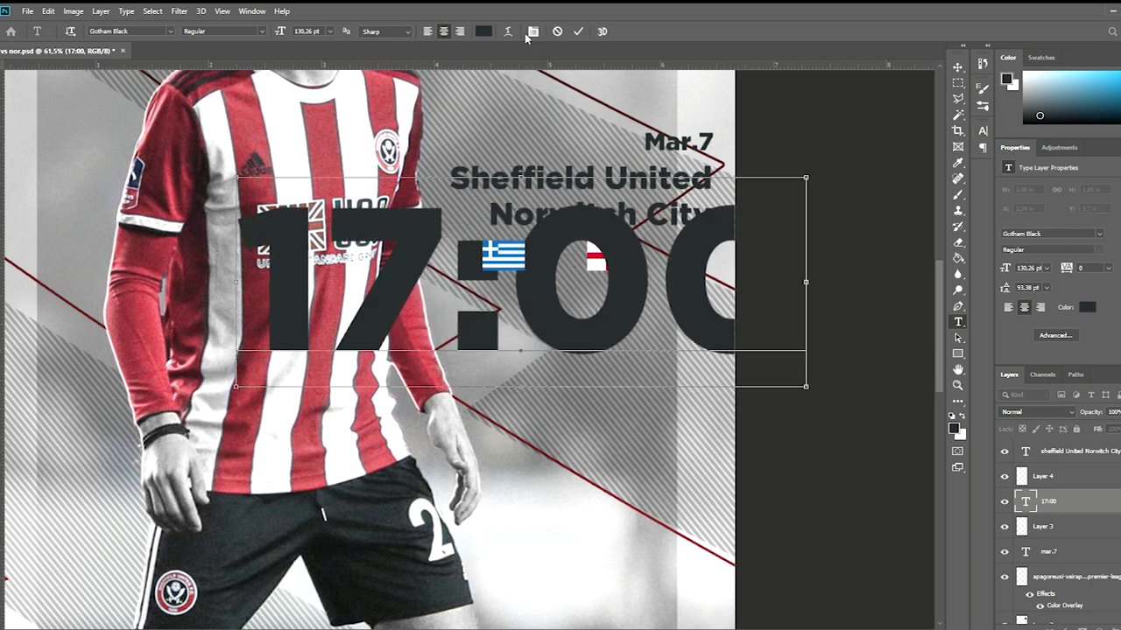
key("ctrl+t")
mouse_move(805, 386)
left_mouse_down()
mouse_move(560, 367)
mouse_move(561, 248)
left_mouse_up()
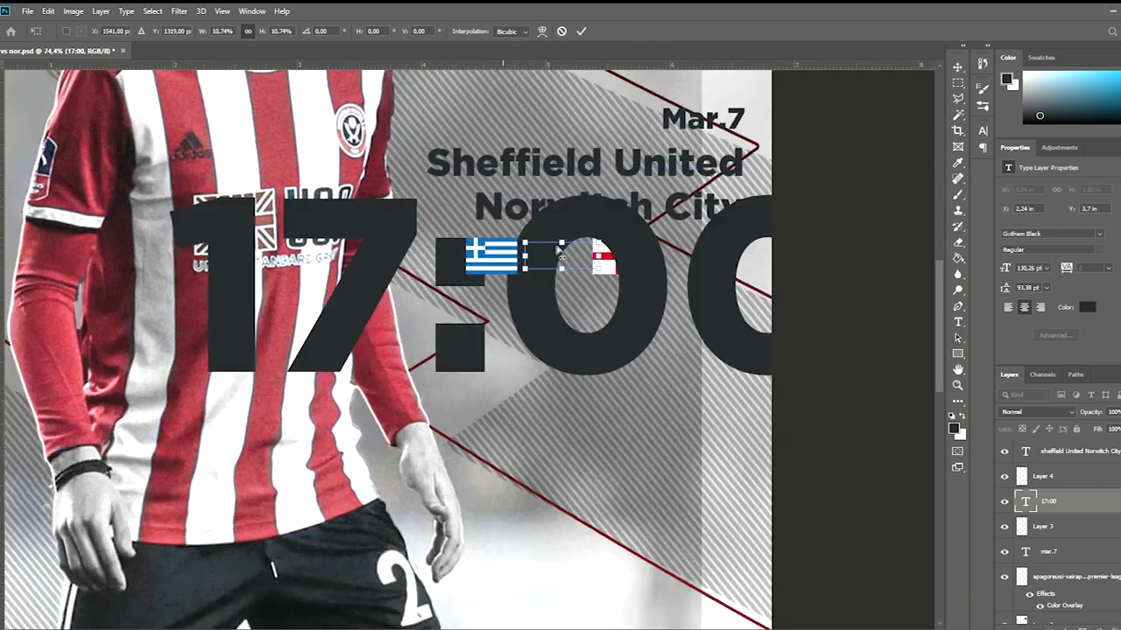
scroll(561, 246, "up", 3)
left_click_drag(561, 246, 576, 255)
left_click(578, 32)
Step: Move the England flag right of 17:00 and add 15:00 to the times line
left_click(1077, 475)
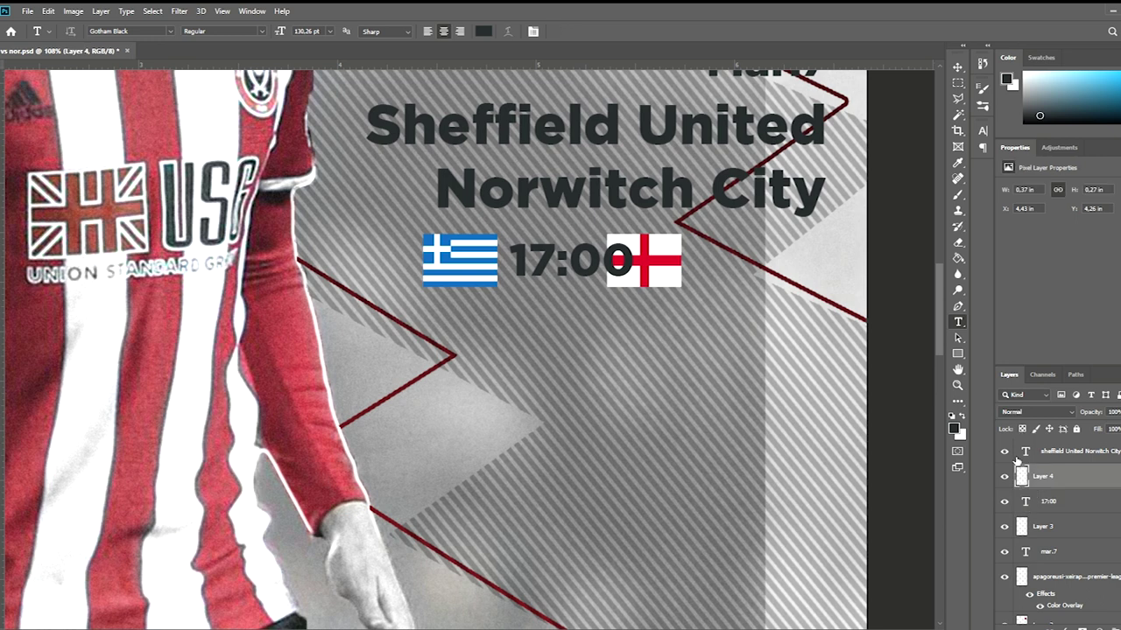
left_click(1042, 526)
left_click_drag(676, 255, 713, 255)
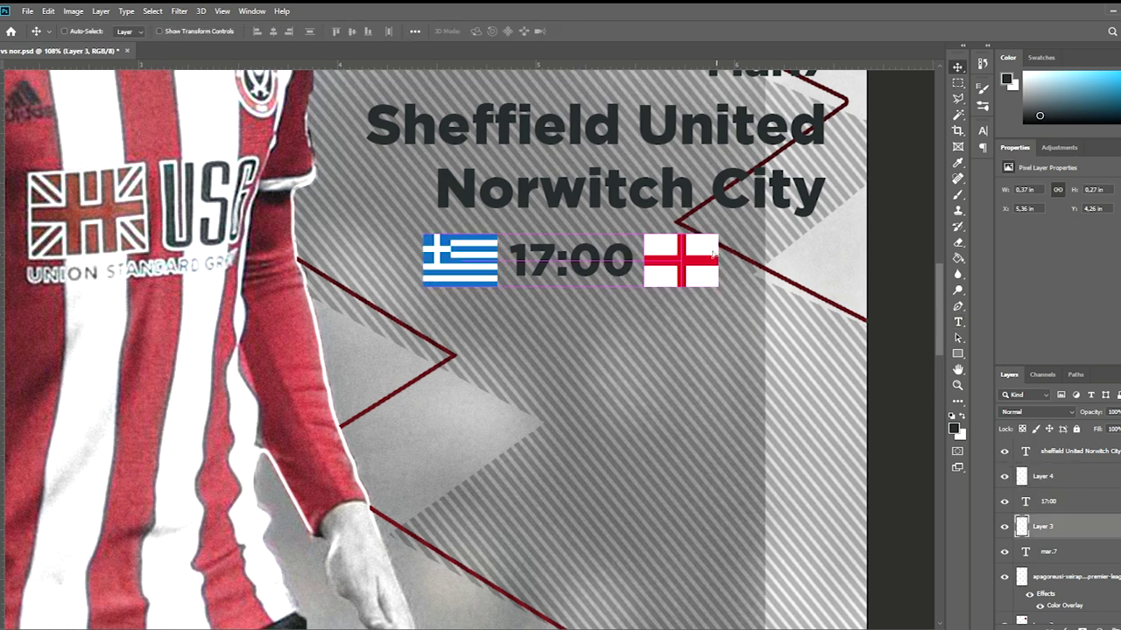
key("t")
left_click(628, 256)
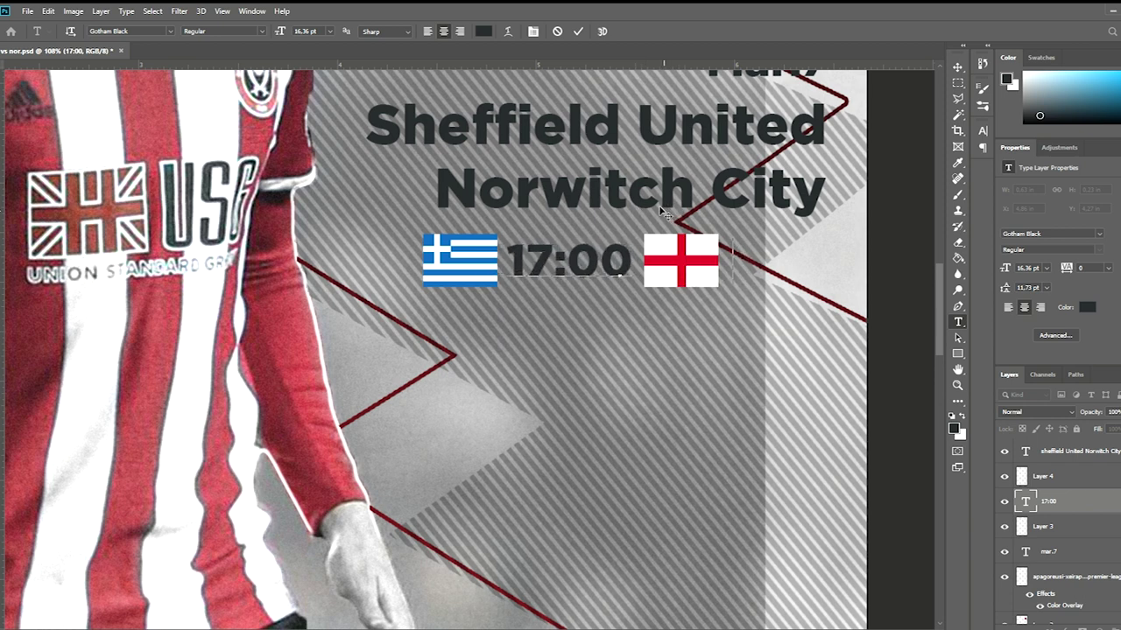
type("15:0")
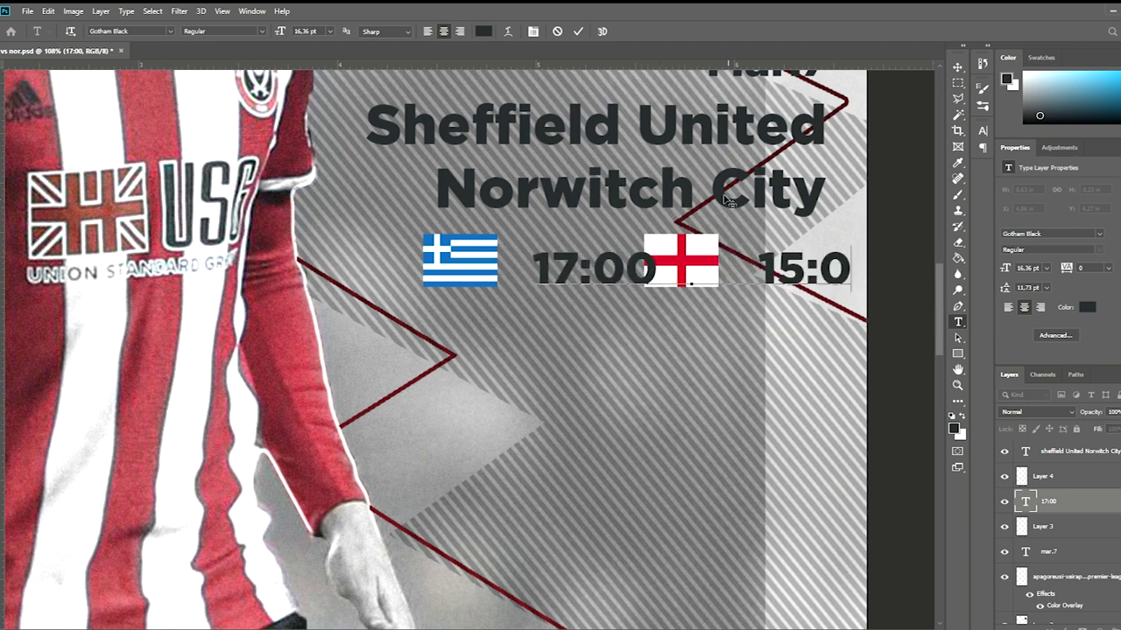
type("0")
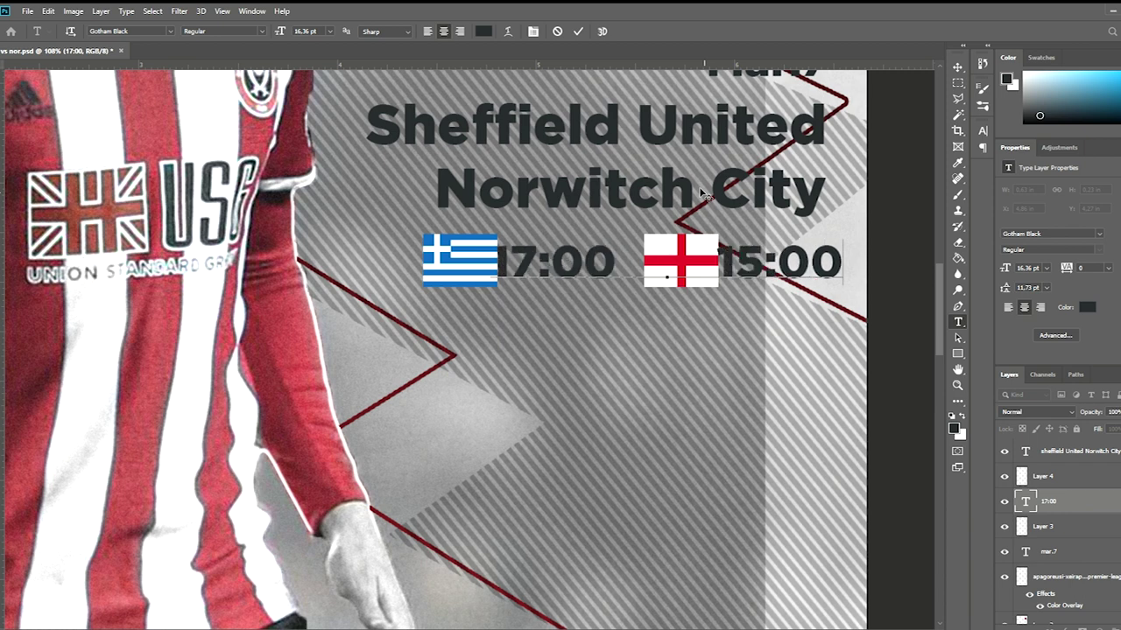
left_click(577, 30)
Step: Fine-tune the England flag's position to align with the kick-off times
key("v")
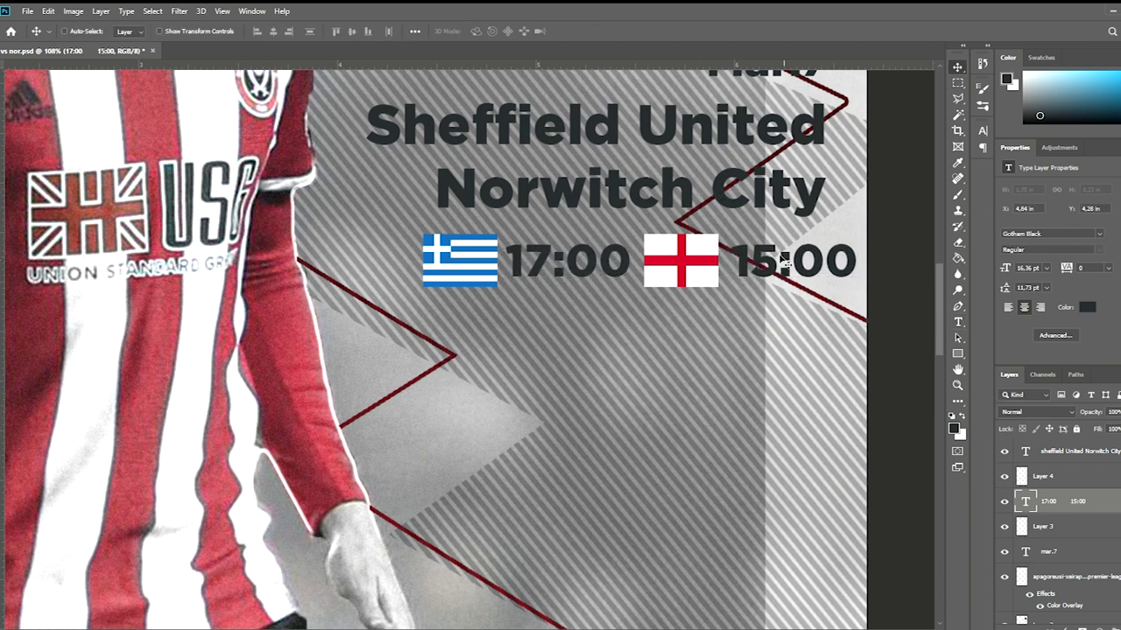
scroll(782, 254, "down", 2)
scroll(782, 254, "down", 4)
scroll(836, 255, "up", 6)
scroll(836, 256, "up", 2)
left_click(836, 255)
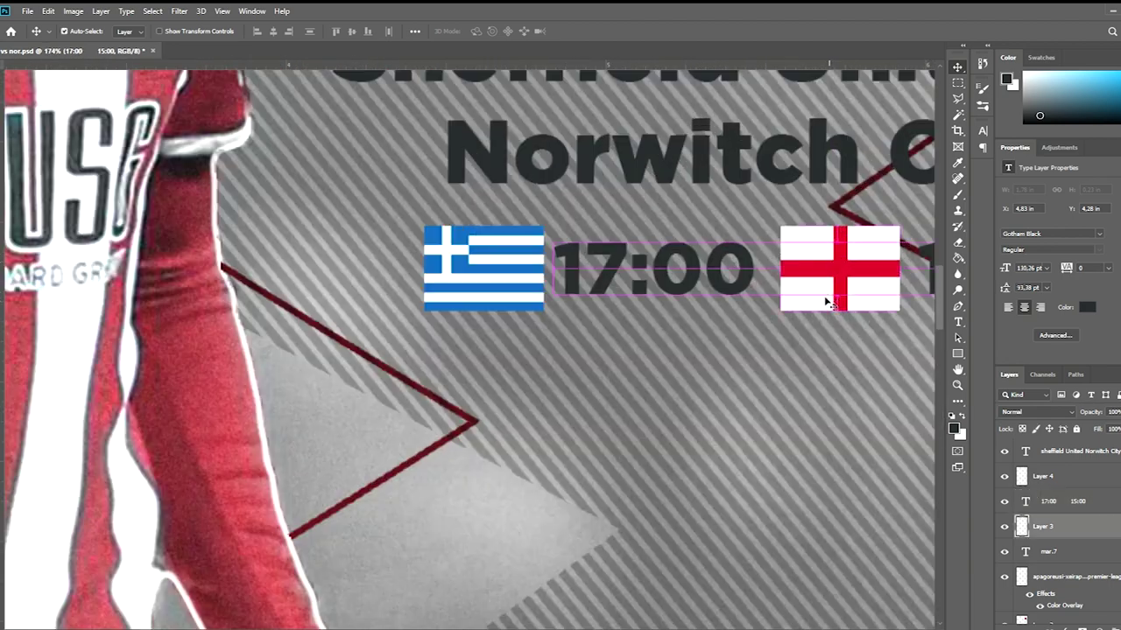
scroll(823, 285, "down", 1)
scroll(797, 258, "down", 2)
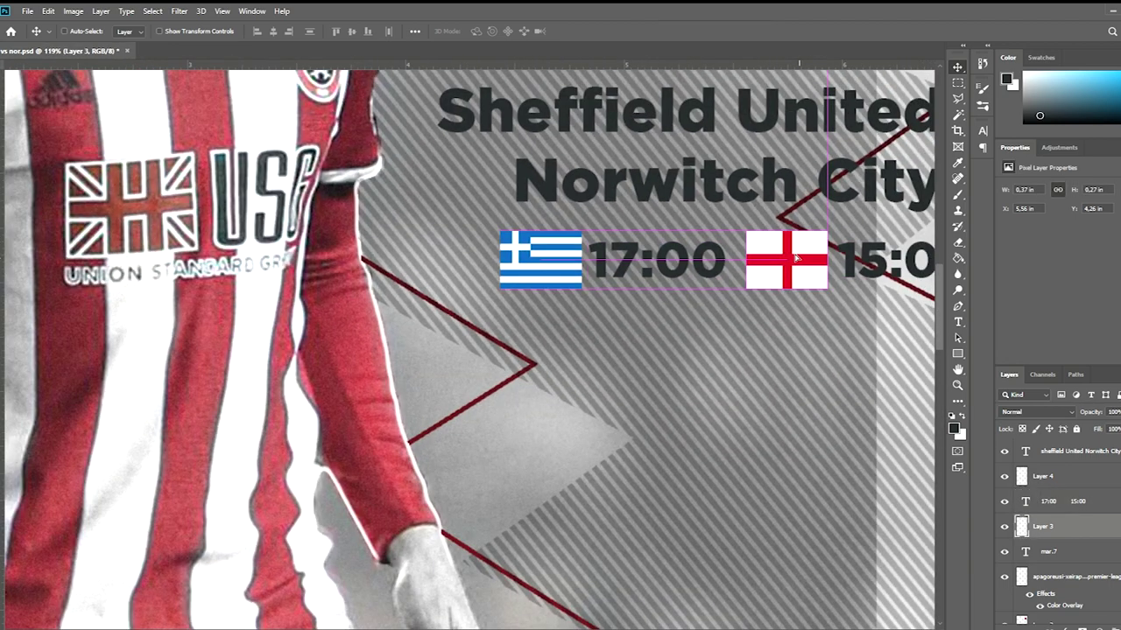
scroll(797, 259, "down", 1)
scroll(810, 254, "up", 7)
left_click_drag(815, 251, 816, 250)
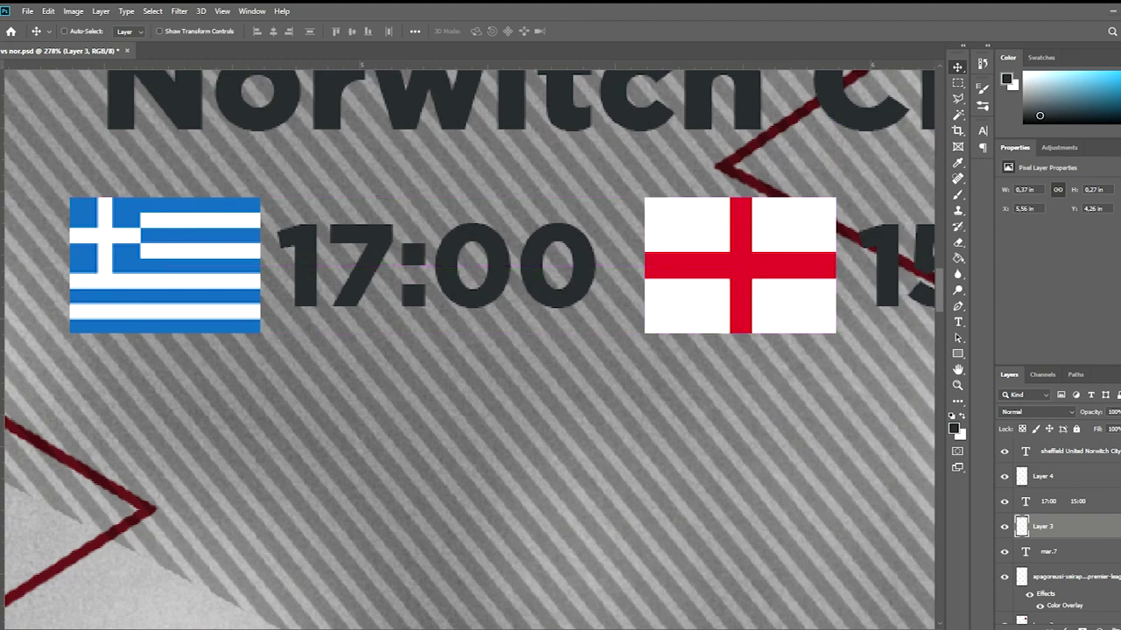
left_click_drag(710, 292, 725, 288)
scroll(744, 306, "down", 3)
scroll(761, 324, "down", 2)
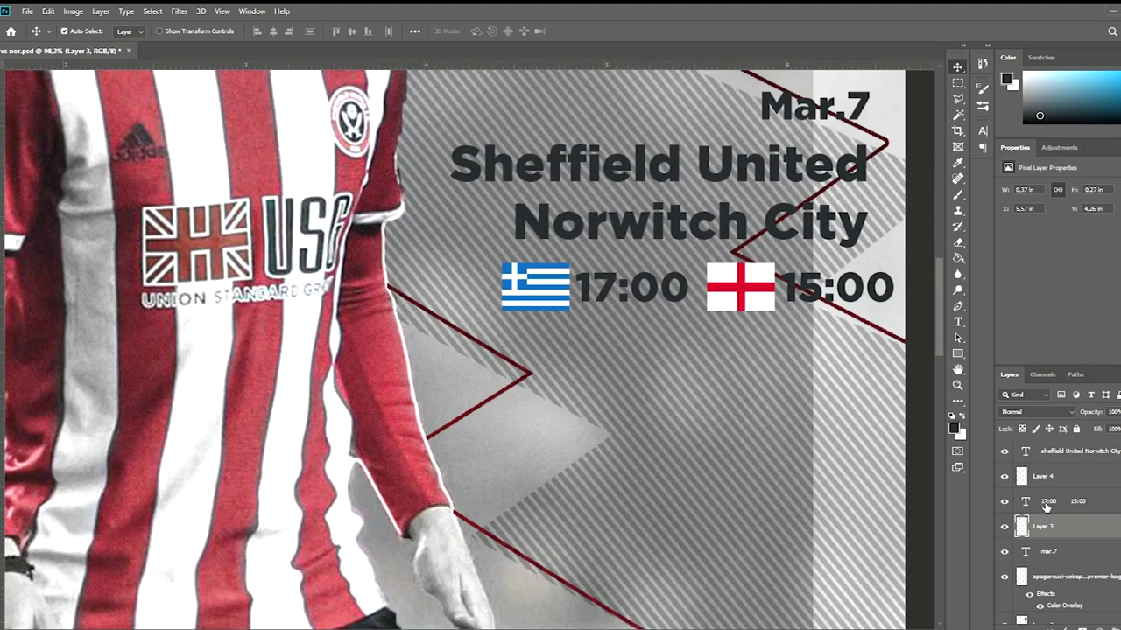
Step: Group the flag and kick-off time layers together and save the poster
left_click(1053, 500, "ctrl")
key("ctrl+g")
scroll(543, 283, "down", 3)
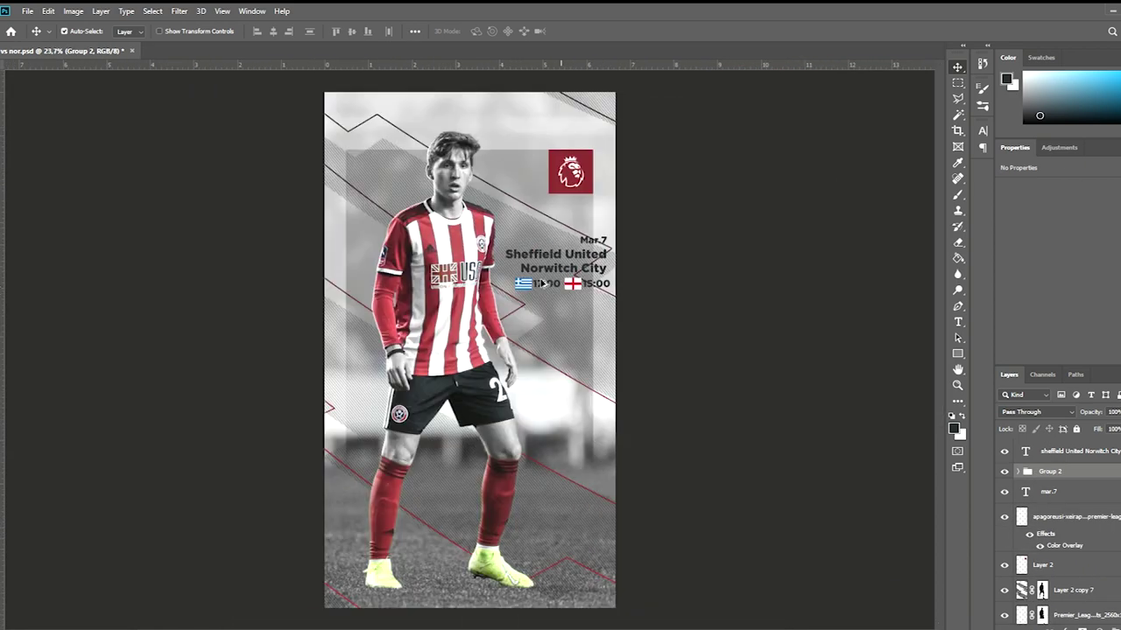
key("ctrl+s")
Step: Set the team names' leading to 27 pt and hide the flags-and-times group
scroll(581, 247, "up", 3)
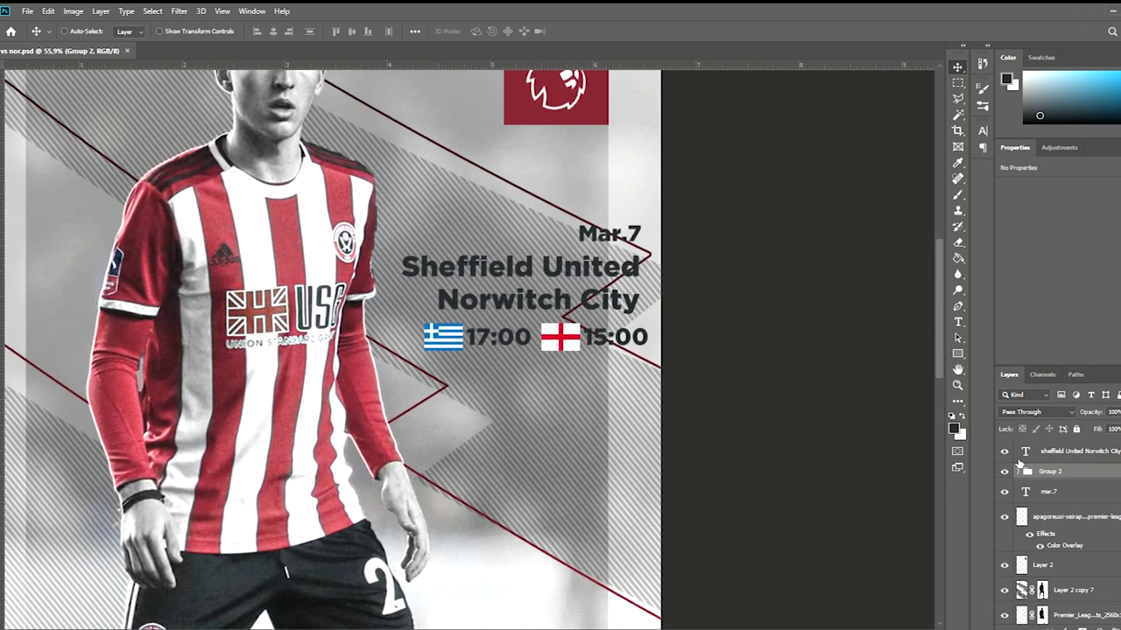
left_click(1050, 449)
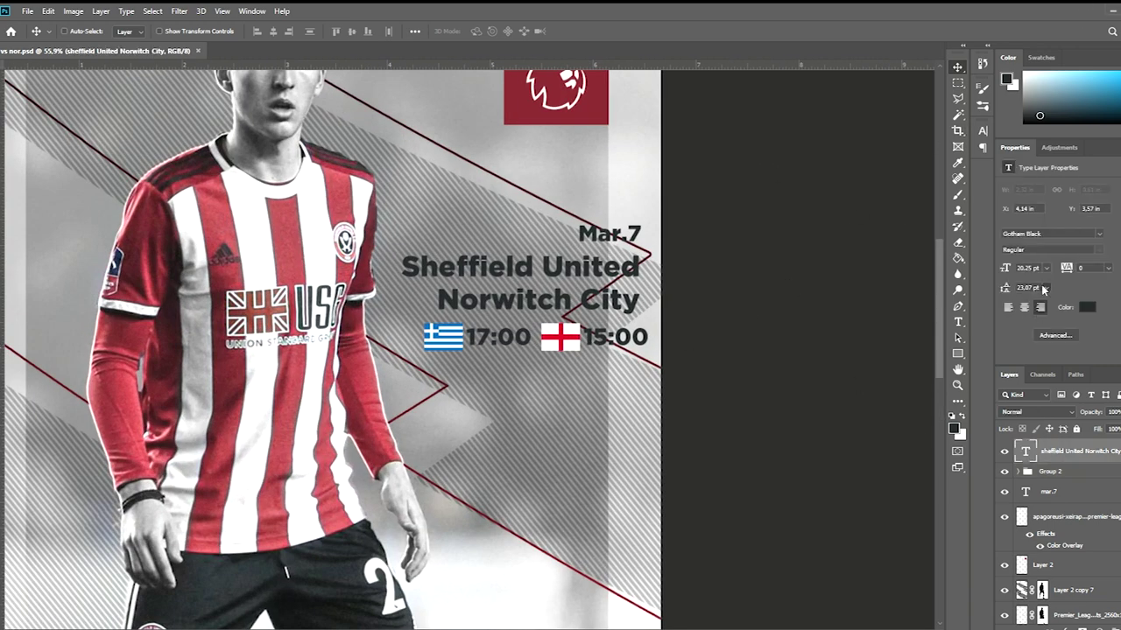
left_click_drag(1004, 288, 1022, 296)
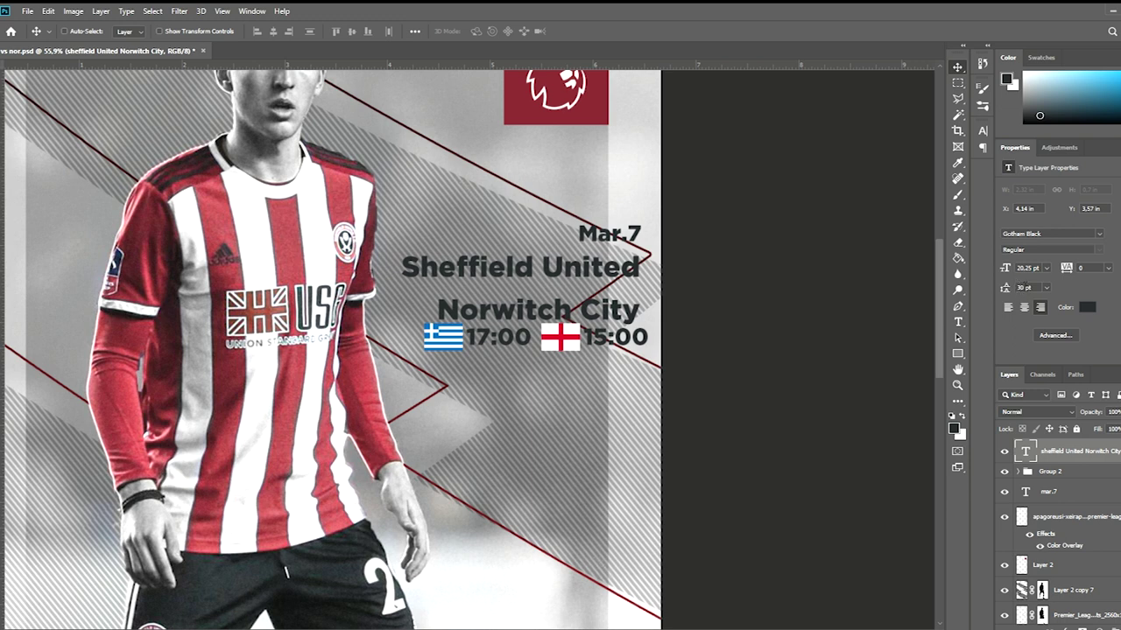
left_click_drag(1006, 282, 998, 282)
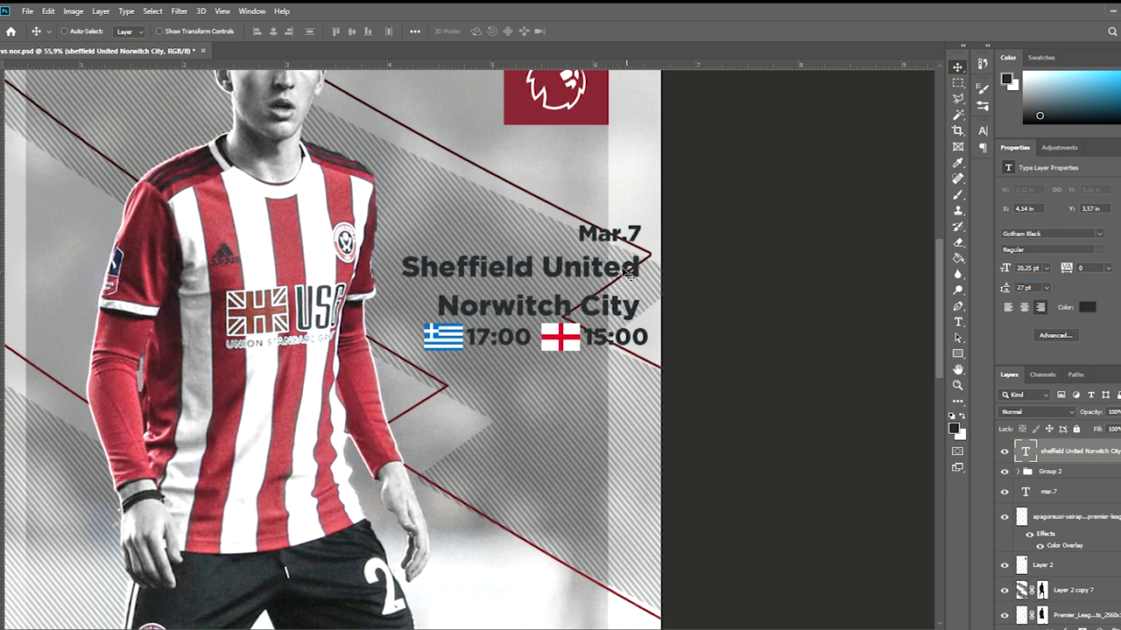
left_click(1004, 471)
Step: Fill a rectangle around the Sheffield United line with white on a new layer
key("m")
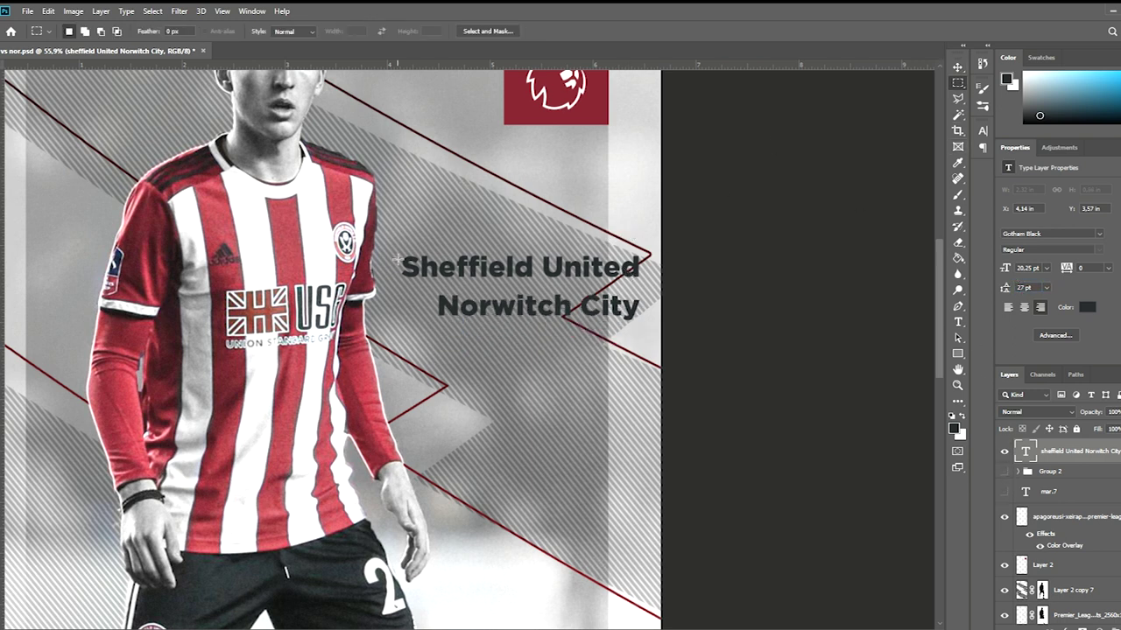
left_click_drag(395, 245, 645, 289)
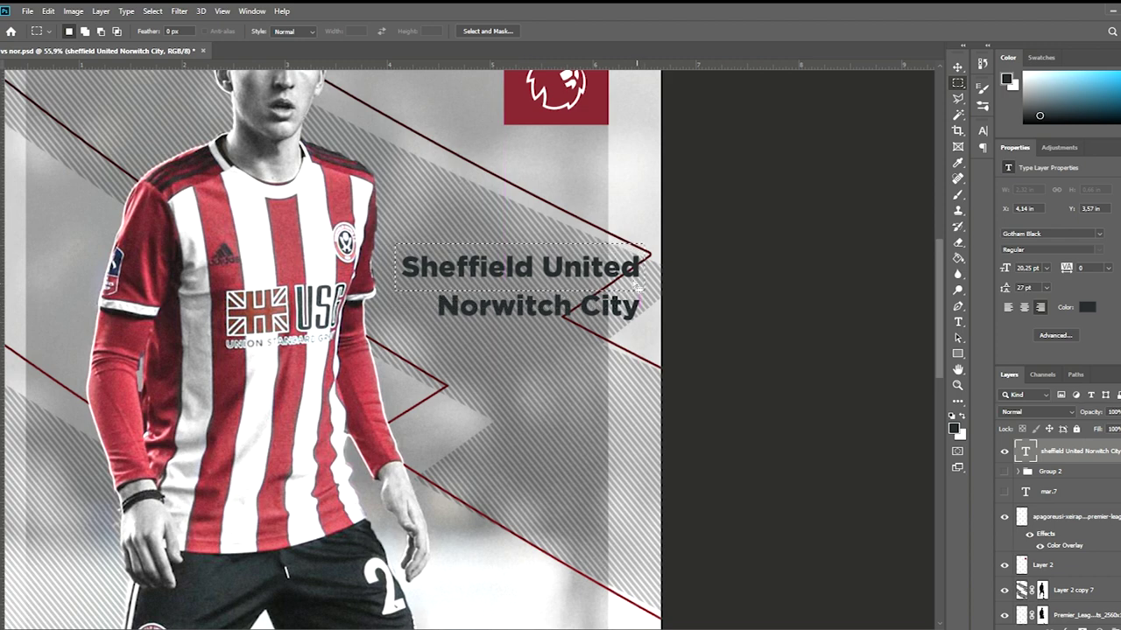
left_click(1070, 511)
key("ctrl+shift+alt+n")
key("x")
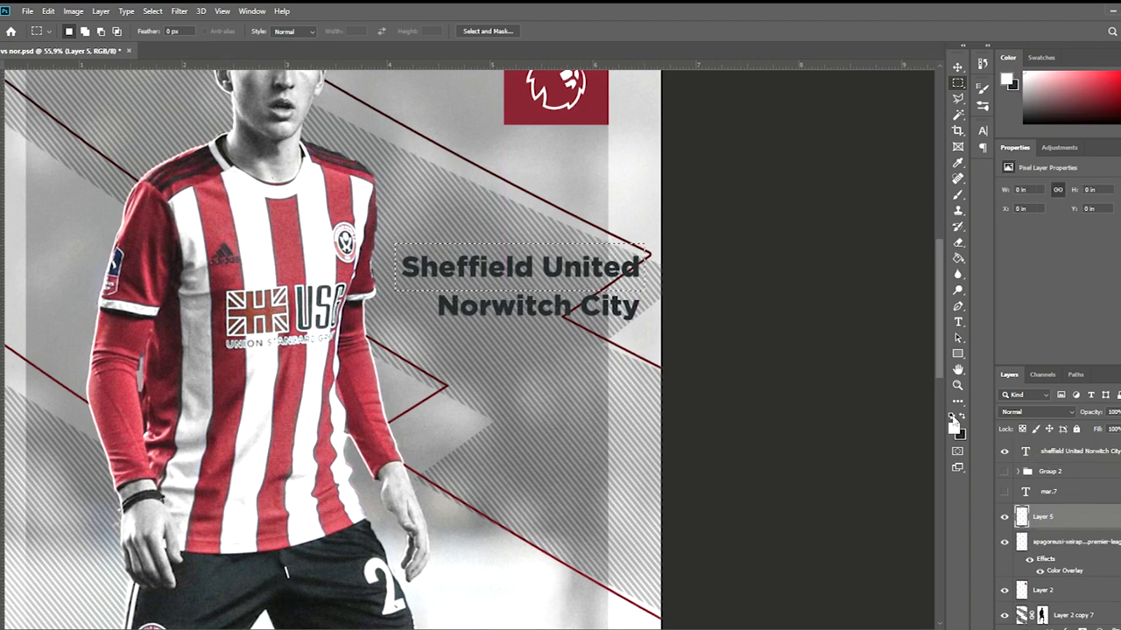
key("v")
key("alt+BackSpace")
key("ctrl+d")
Step: Resize the white box to fit snugly behind the Sheffield United line
scroll(643, 259, "up", 2)
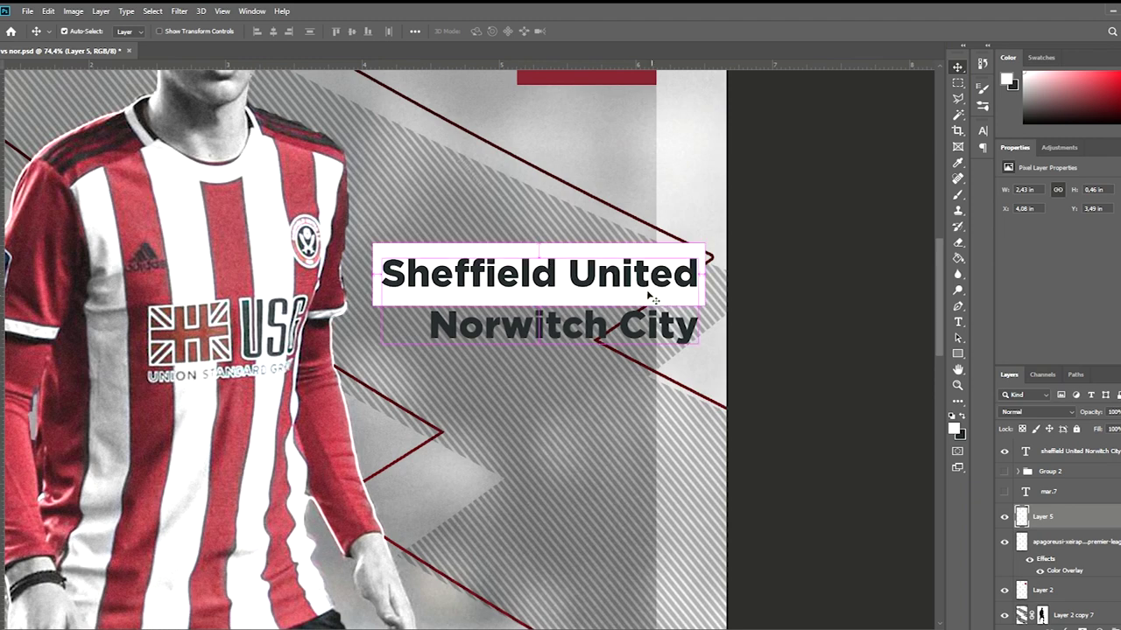
key("ctrl+t")
left_click_drag(707, 274, 713, 274)
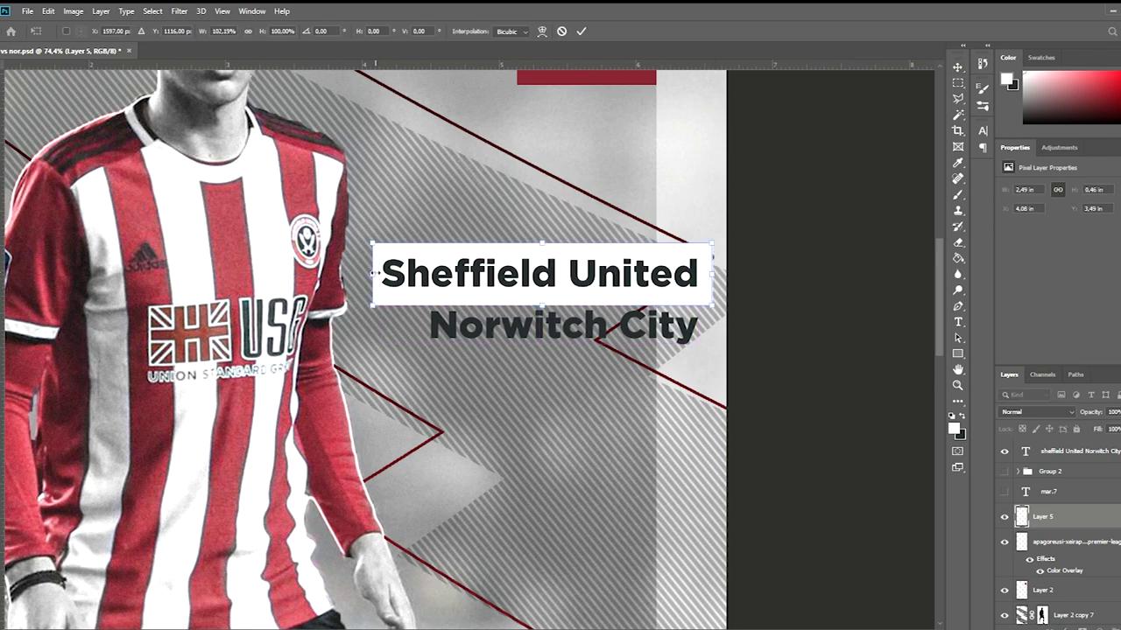
left_click_drag(538, 248, 537, 250)
left_click_drag(540, 305, 540, 299)
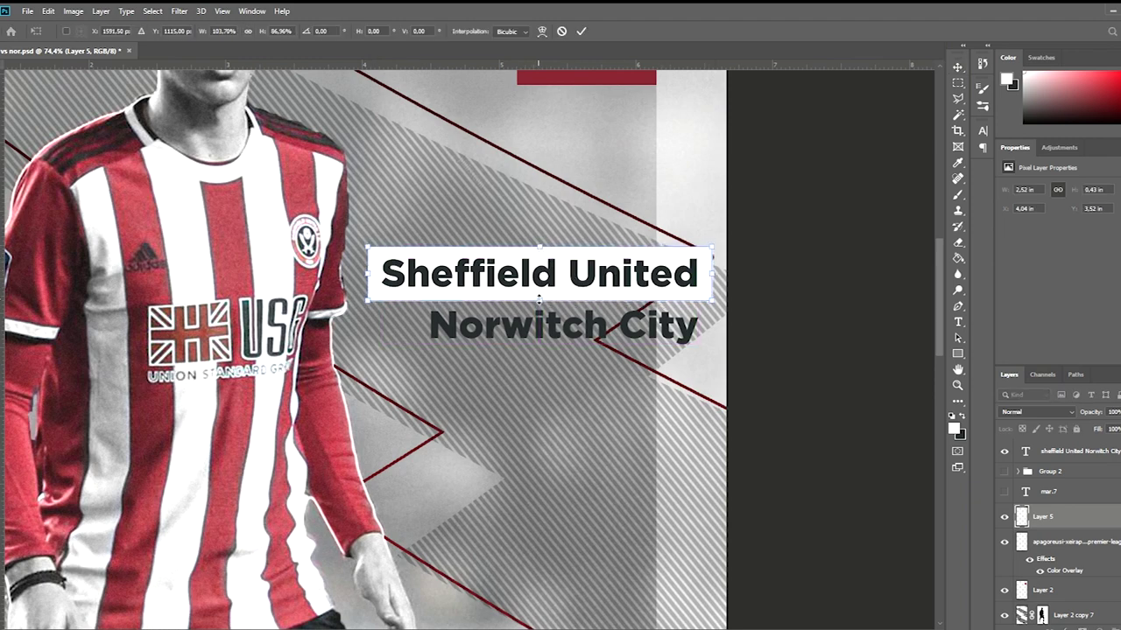
left_click(580, 31)
Step: Duplicate the white box below and narrow it for the Norwitch City line
scroll(540, 230, "down", 5)
scroll(596, 351, "up", 5)
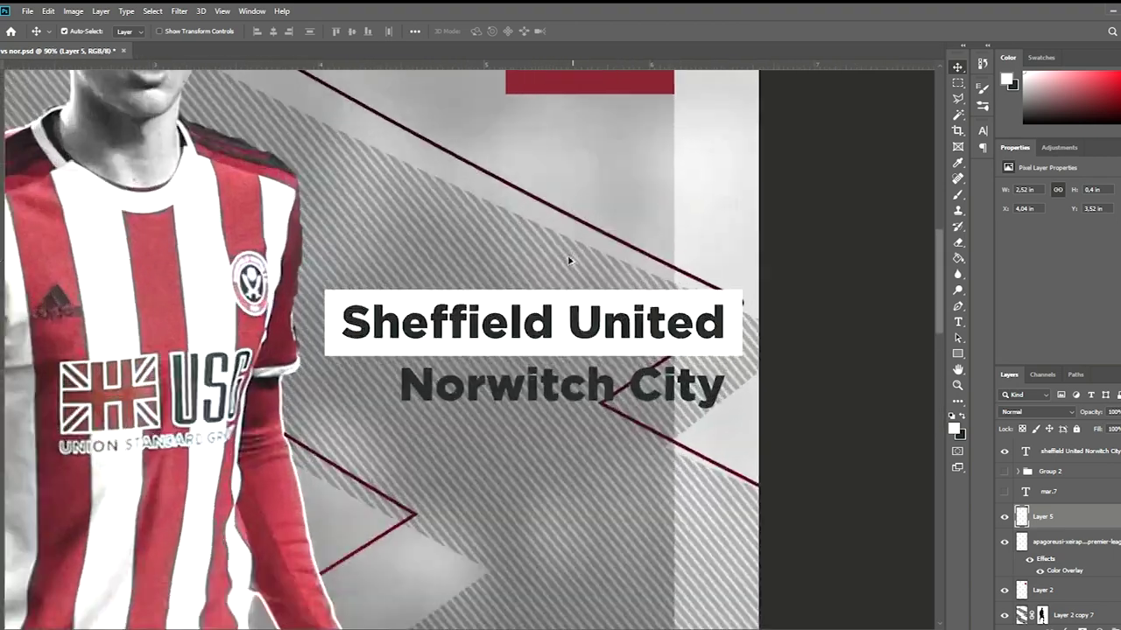
left_click_drag(626, 389, 626, 403)
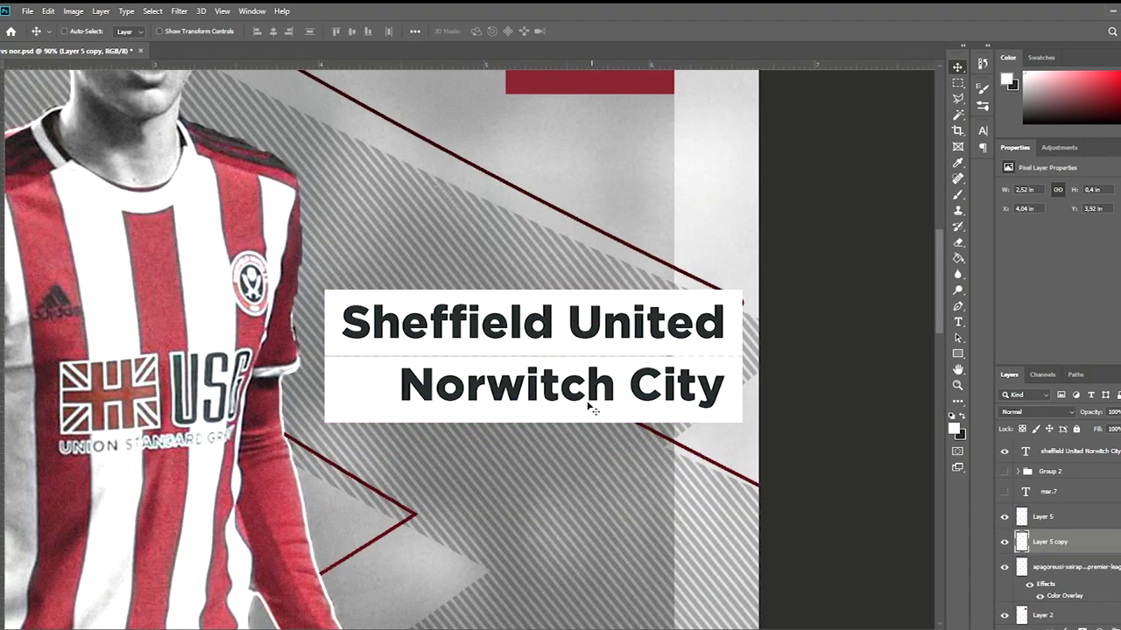
scroll(652, 385, "up", 3)
scroll(652, 385, "down", 3)
key("ctrl+t")
left_click_drag(328, 373, 382, 373)
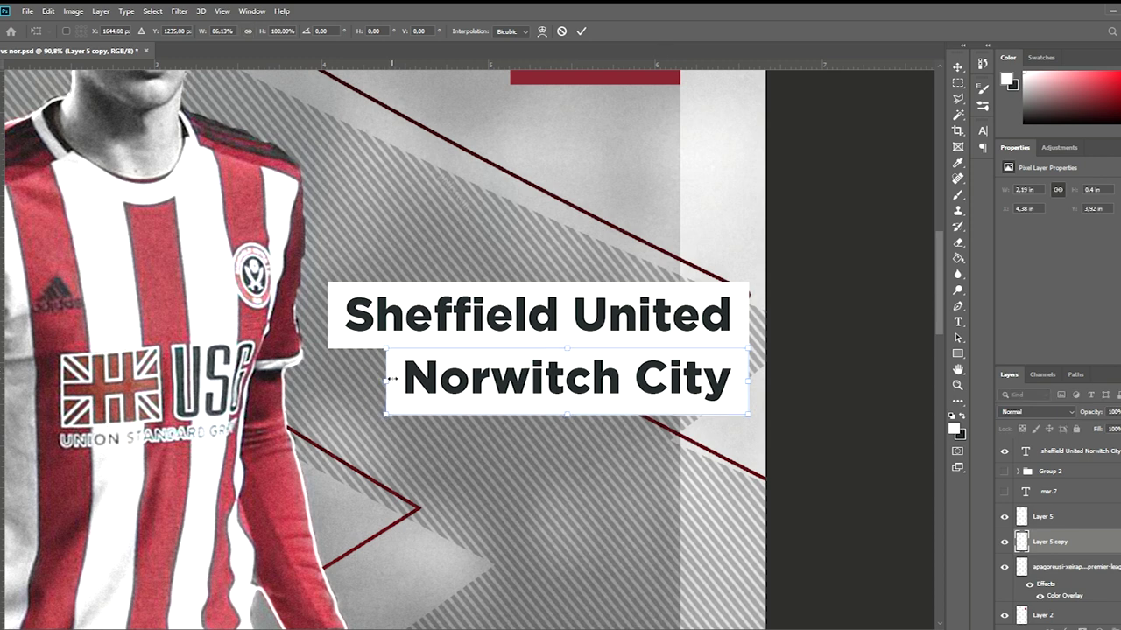
left_click_drag(567, 413, 567, 416)
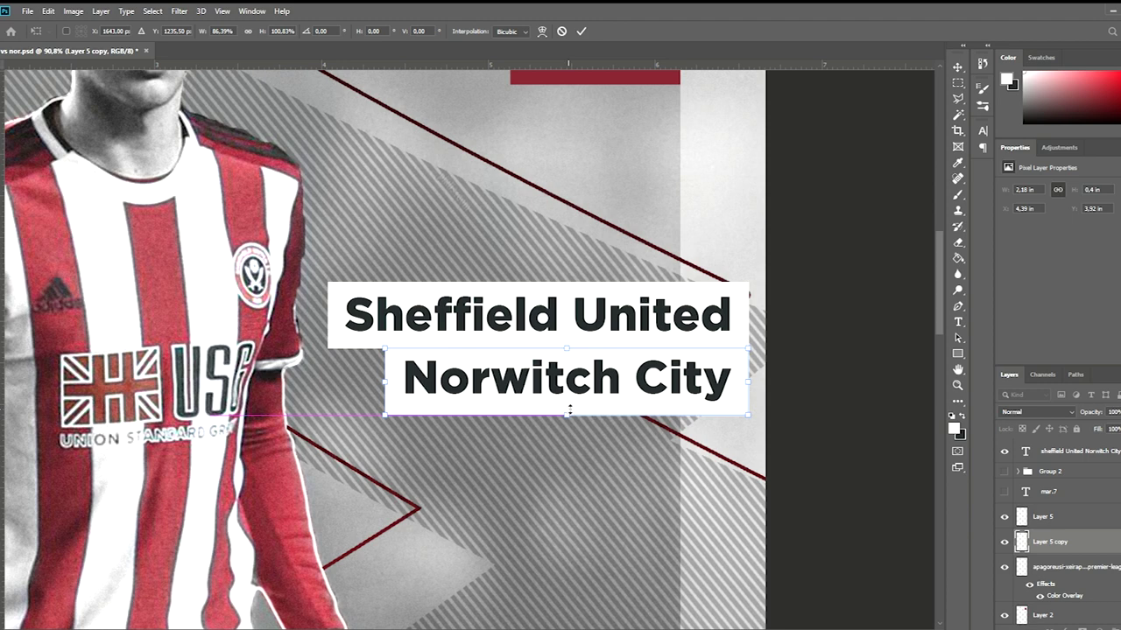
left_click(582, 31)
Step: Position the copied white box behind the Norwitch City line
left_click_drag(505, 367, 85, 300)
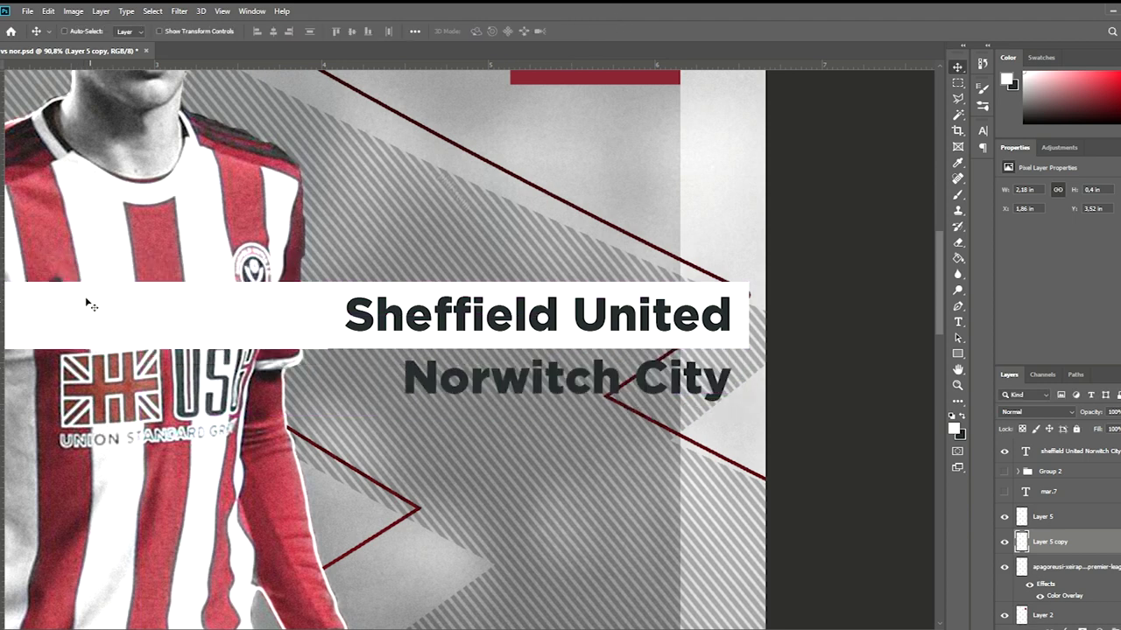
scroll(283, 325, "up", 4)
scroll(289, 300, "down", 2)
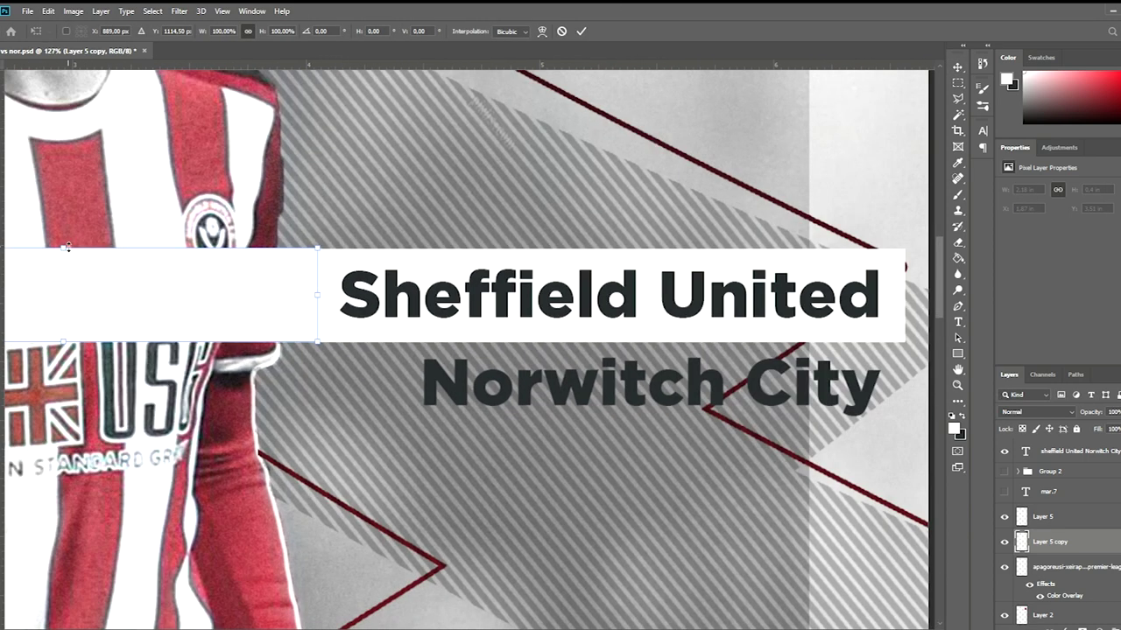
scroll(304, 272, "down", 3)
left_click_drag(291, 268, 666, 324)
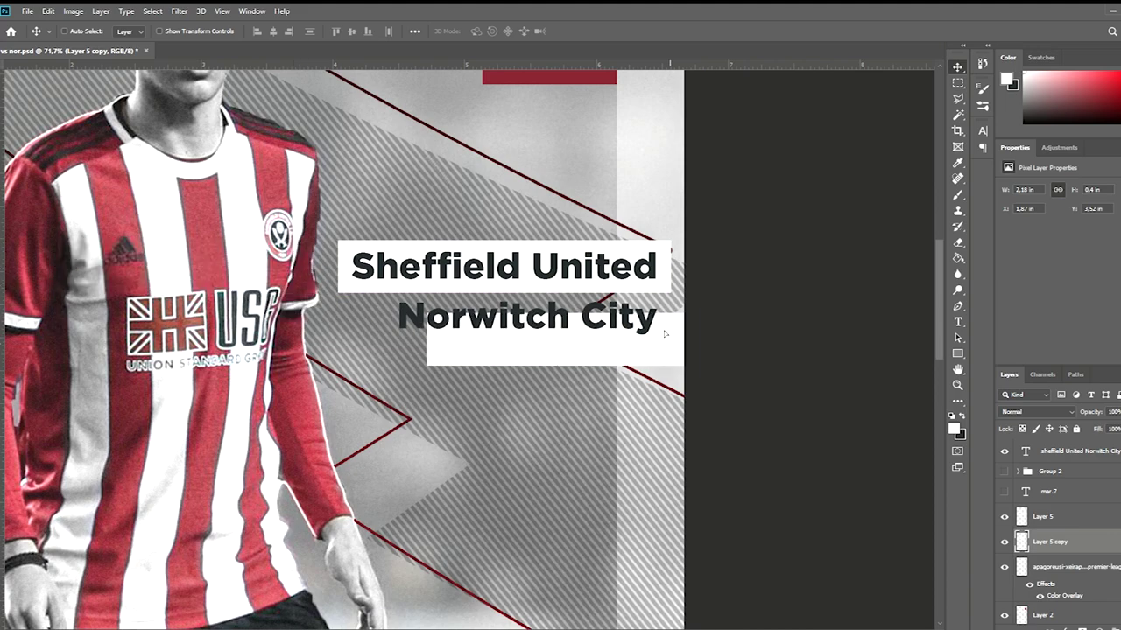
scroll(661, 324, "up", 2)
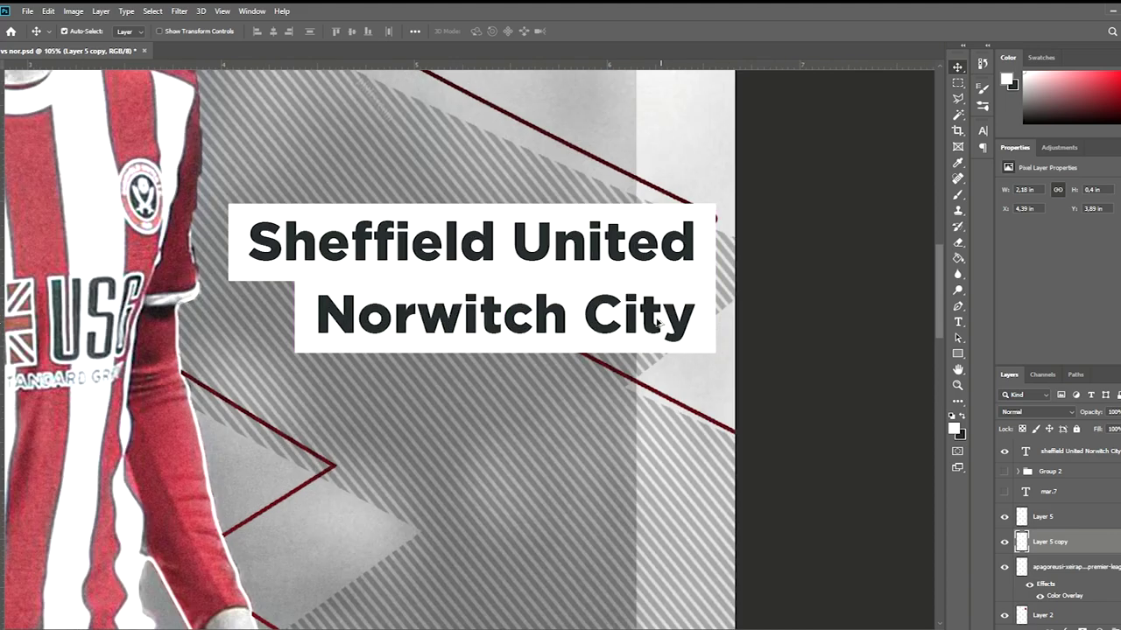
scroll(658, 323, "down", 3)
scroll(630, 288, "up", 2)
scroll(612, 269, "up", 2)
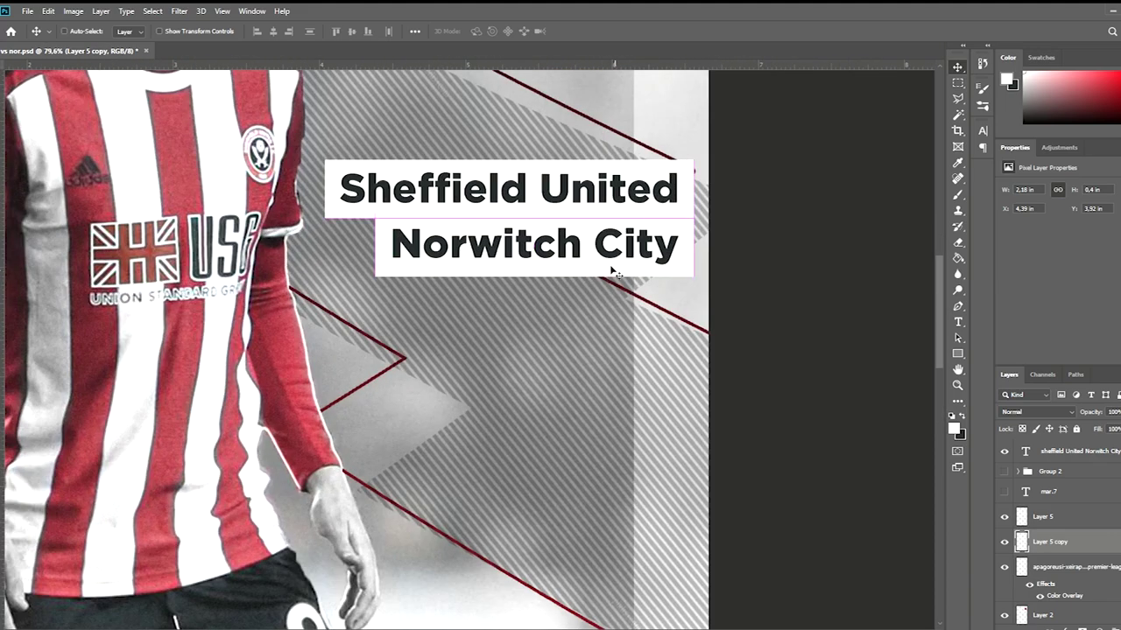
scroll(613, 269, "down", 3)
scroll(572, 218, "down", 1)
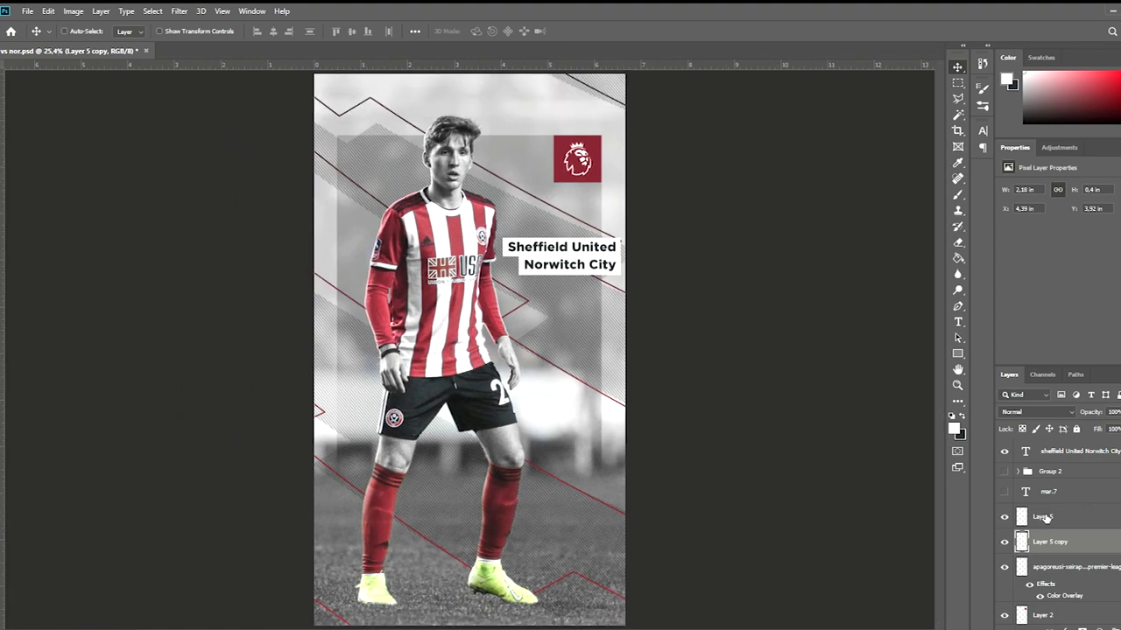
Step: Copy a white box above the team names and make the Mar.7 date visible
scroll(525, 263, "up", 3)
left_click_drag(479, 263, 480, 175)
scroll(583, 228, "up", 2)
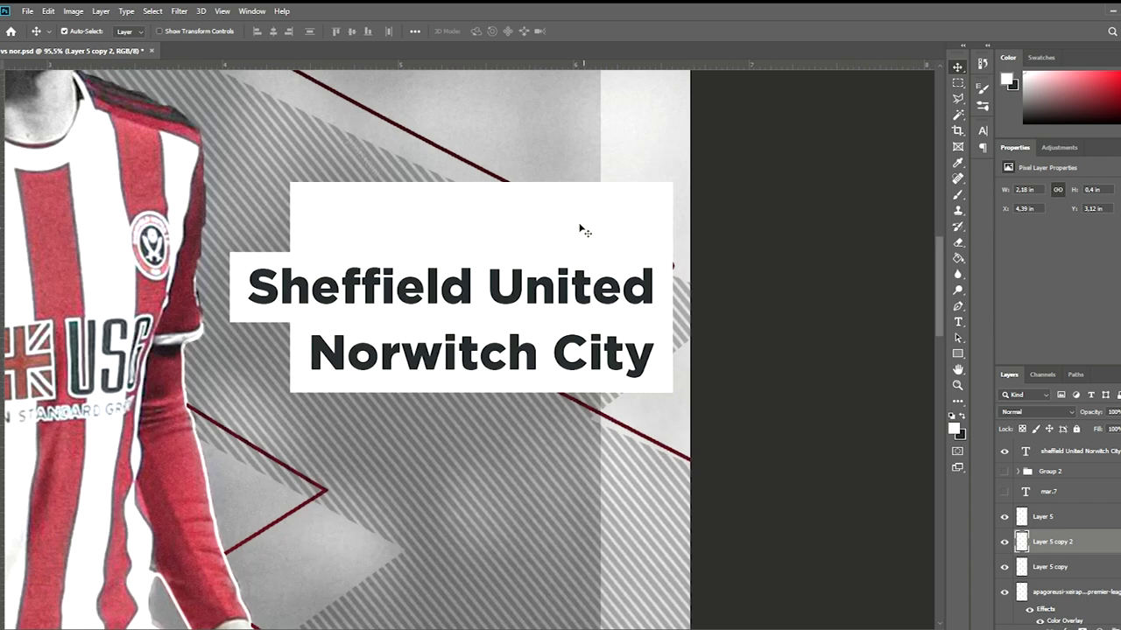
left_click(1004, 492)
left_click(1041, 516)
left_click(1005, 516)
left_click(1004, 517)
Step: Shrink the top white box to fit behind the Mar.7 date
left_click(1021, 542)
key("ctrl+t")
left_click_drag(488, 184, 493, 209)
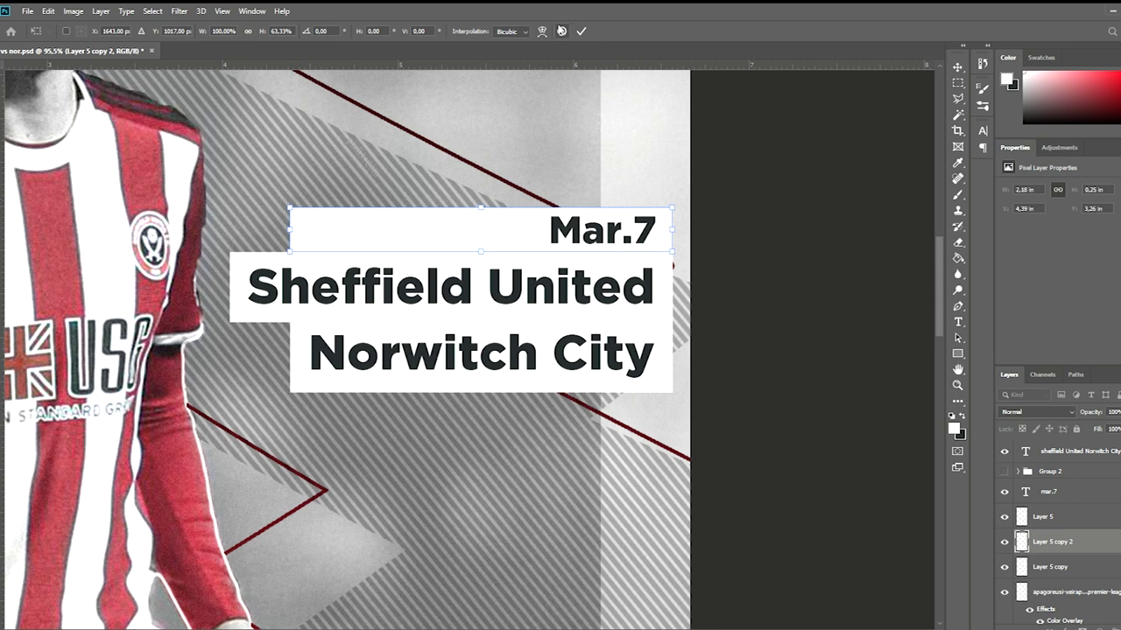
left_click_drag(292, 225, 529, 233)
key("Return")
Step: Compare the date box before and after resizing, keeping the resized version
key("ctrl+t")
key("Return")
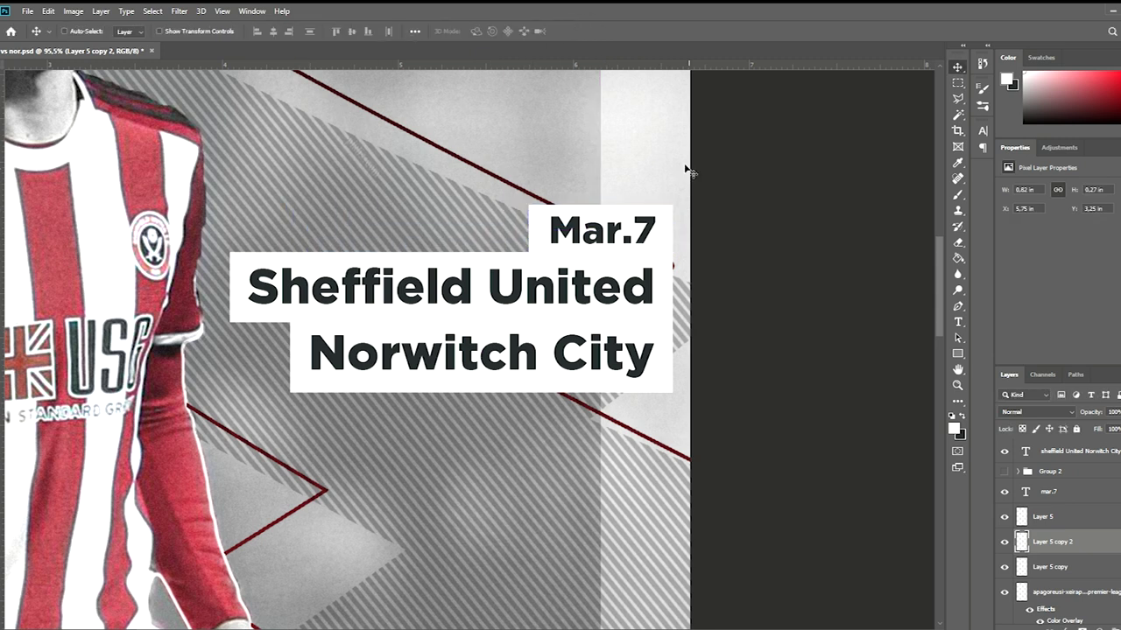
key("ctrl+z")
key("ctrl+shift+z")
key("ctrl+z")
key("ctrl+shift+z")
key("space")
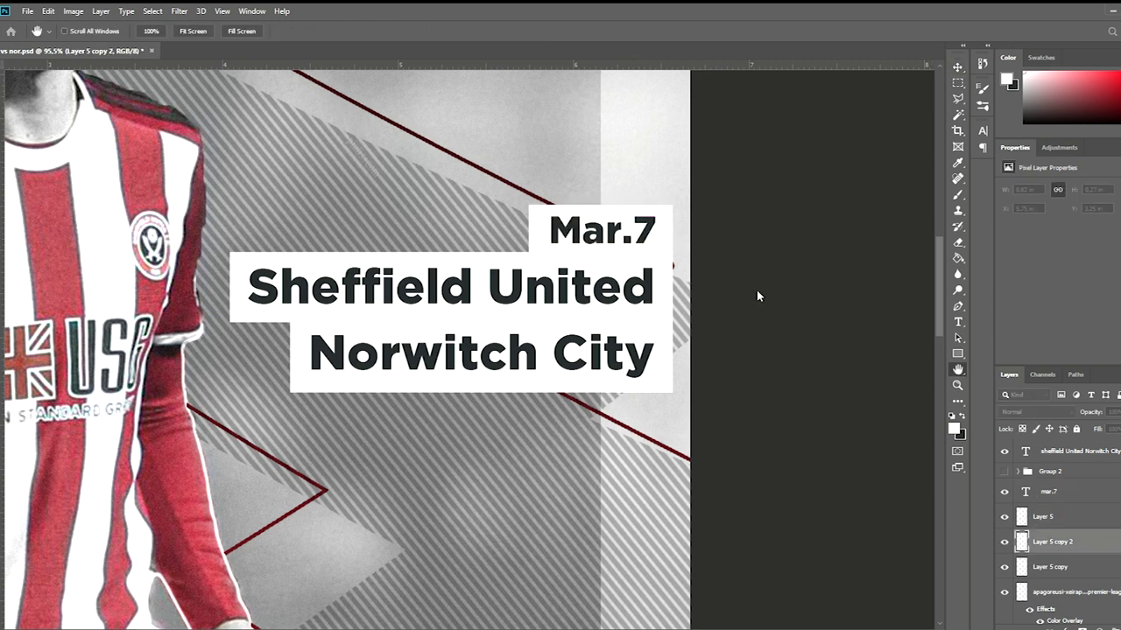
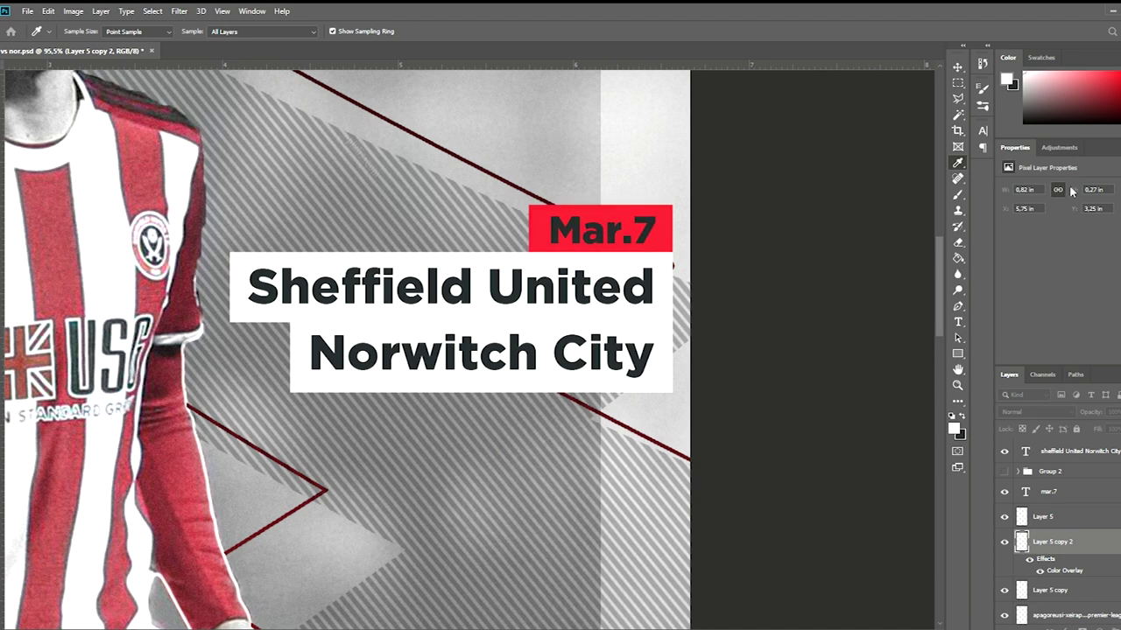
Step: Return to the Move tool and select the Mar.7 date text layer
key("v")
scroll(595, 242, "down", 5)
scroll(594, 242, "up", 5)
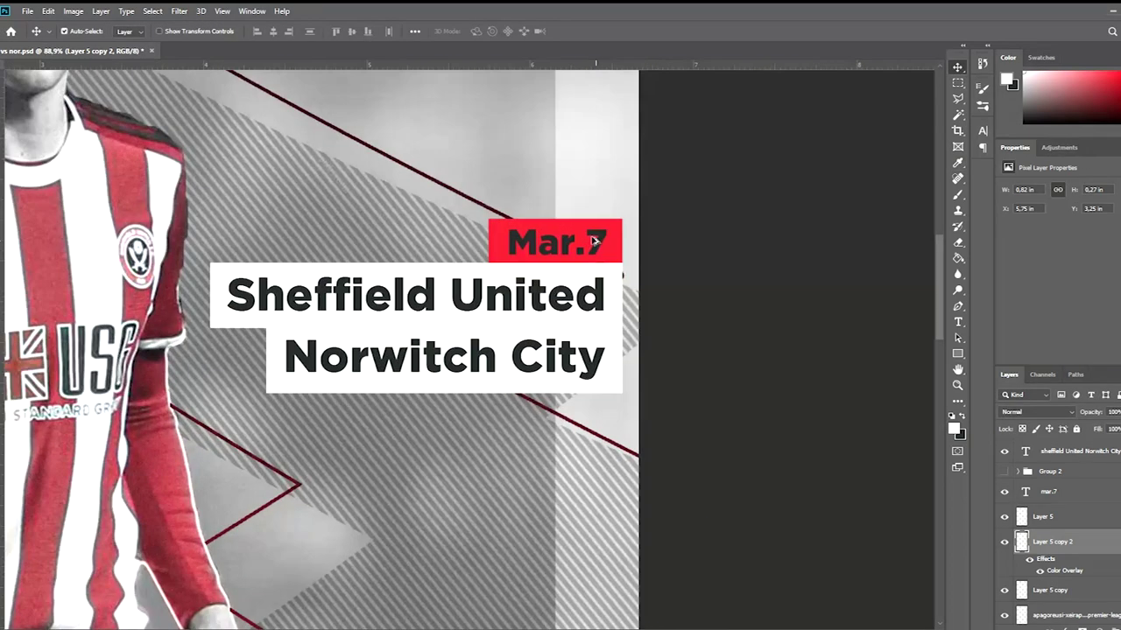
scroll(594, 242, "up", 3)
left_click(586, 243, "ctrl")
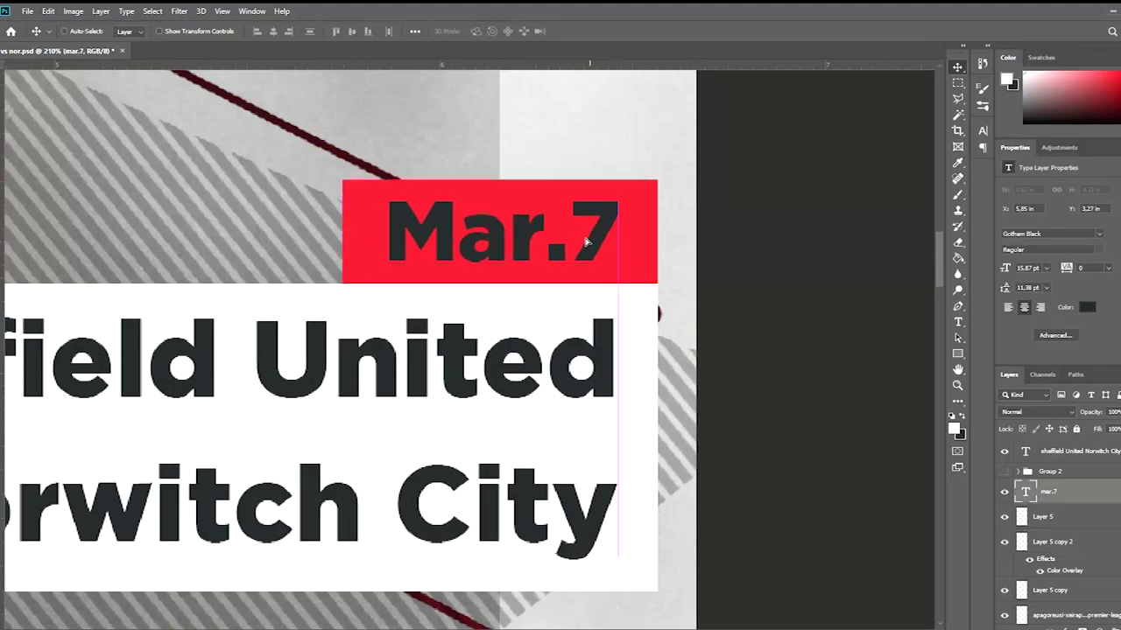
scroll(586, 243, "down", 3)
scroll(587, 243, "down", 3)
scroll(587, 243, "up", 3)
scroll(672, 319, "down", 3)
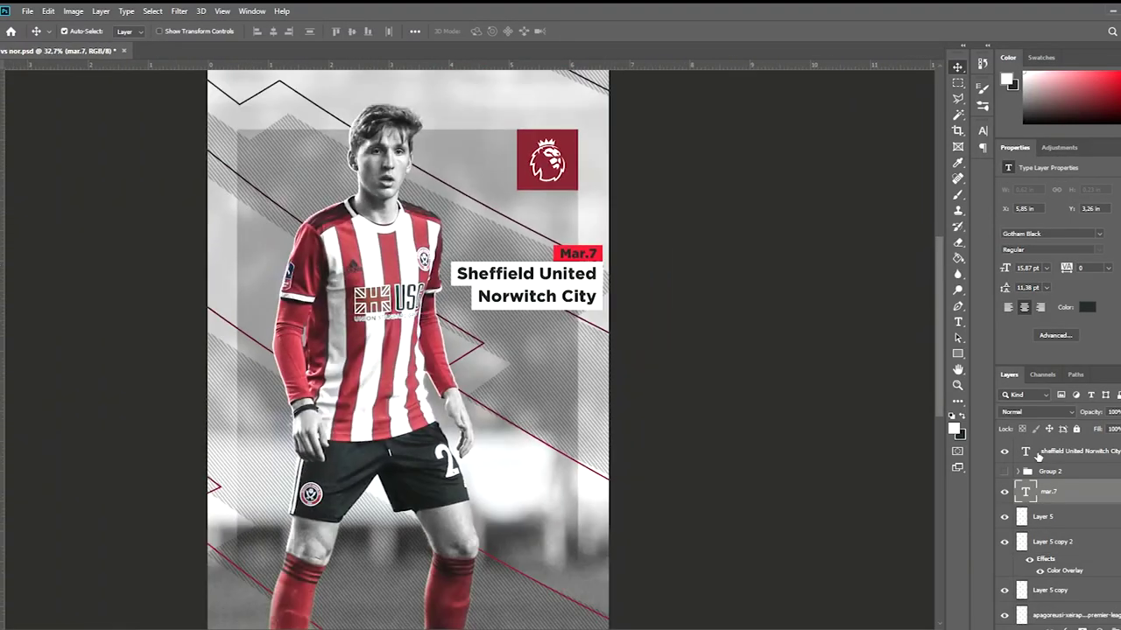
Step: Recolour the Mar.7 date text to a dark red sampled from the canvas
left_click(1045, 537)
scroll(600, 318, "up", 2)
left_click(590, 257)
left_click(1085, 550)
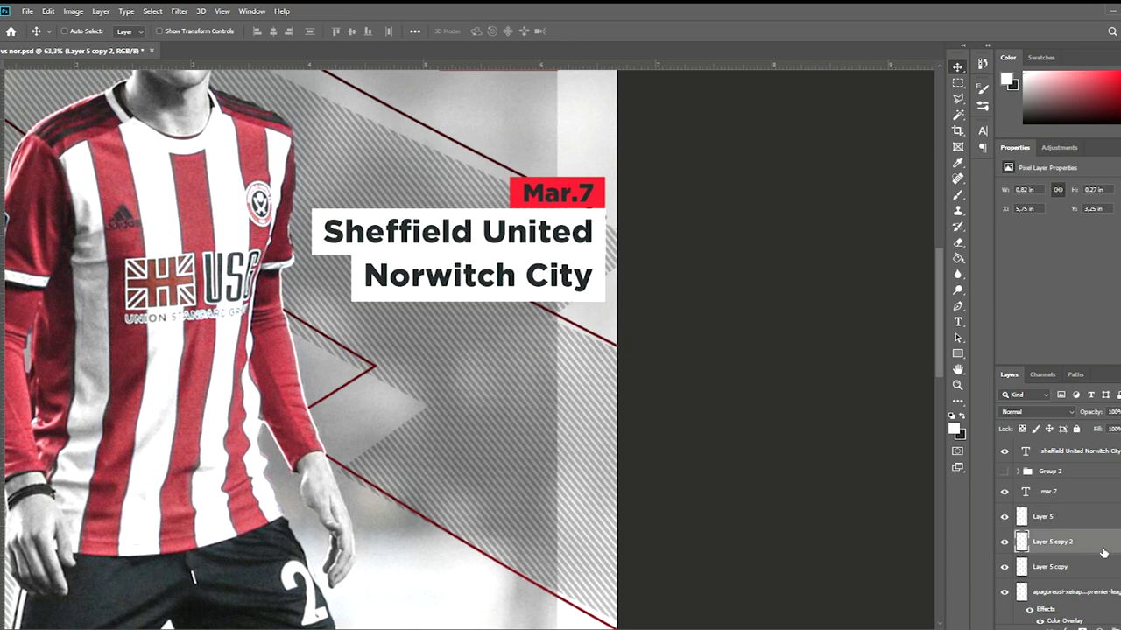
left_click(1047, 491)
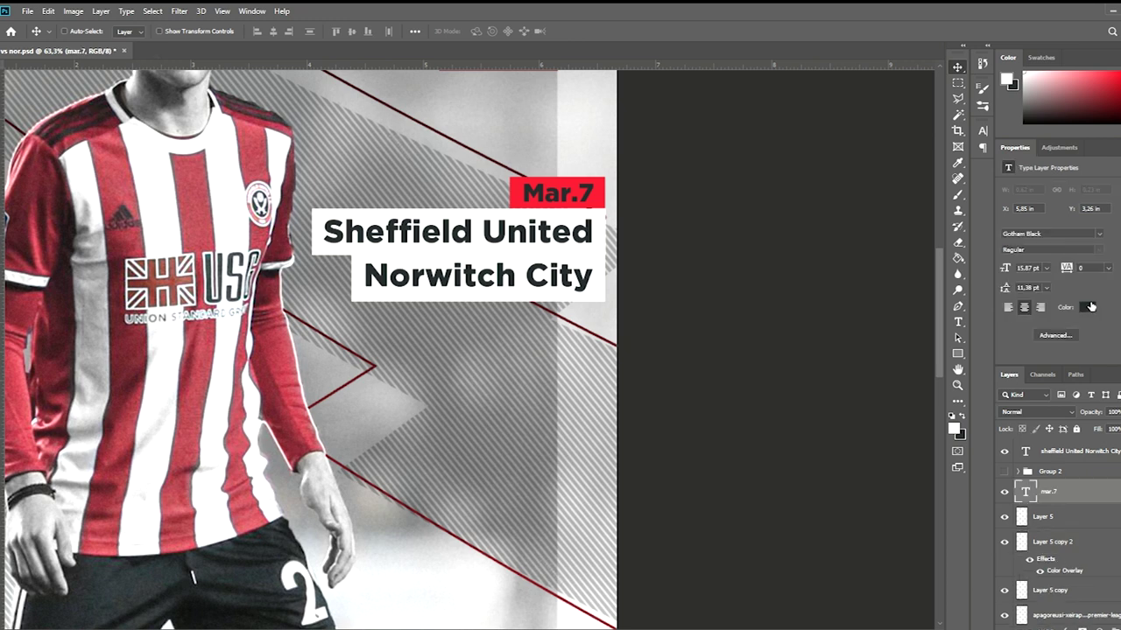
left_click(1088, 306)
left_click(294, 202)
key("Return")
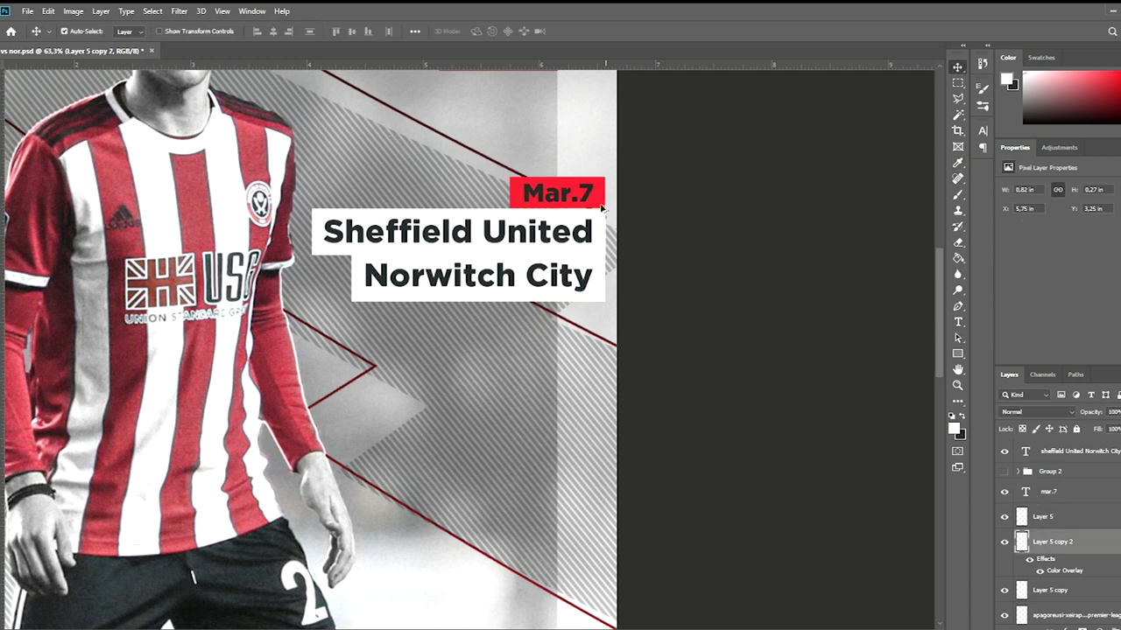
double_click(1053, 541)
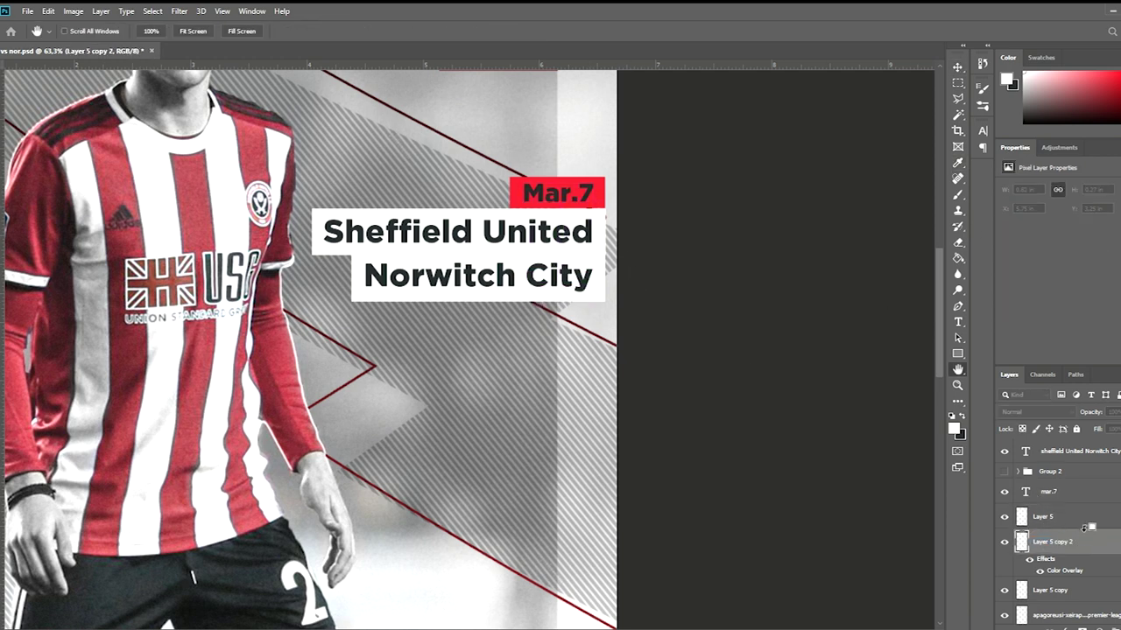
Step: Copy the red Mar.7 box below Norwich City and show the flag-and-time row group
left_click_drag(589, 204, 589, 328)
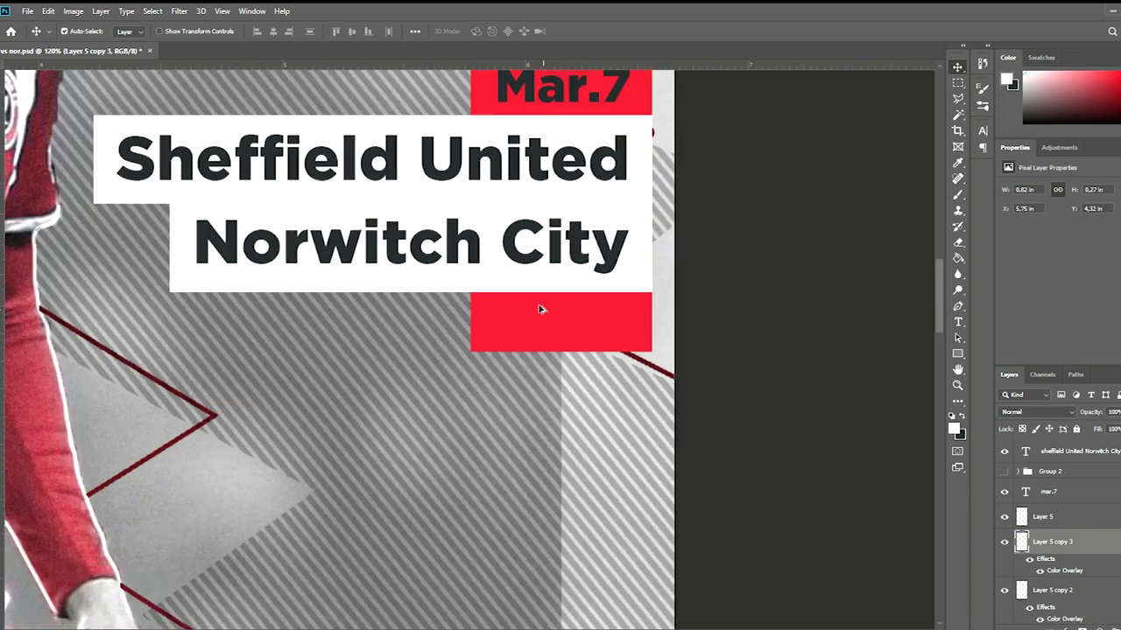
scroll(543, 309, "down", 1)
left_click(1005, 471)
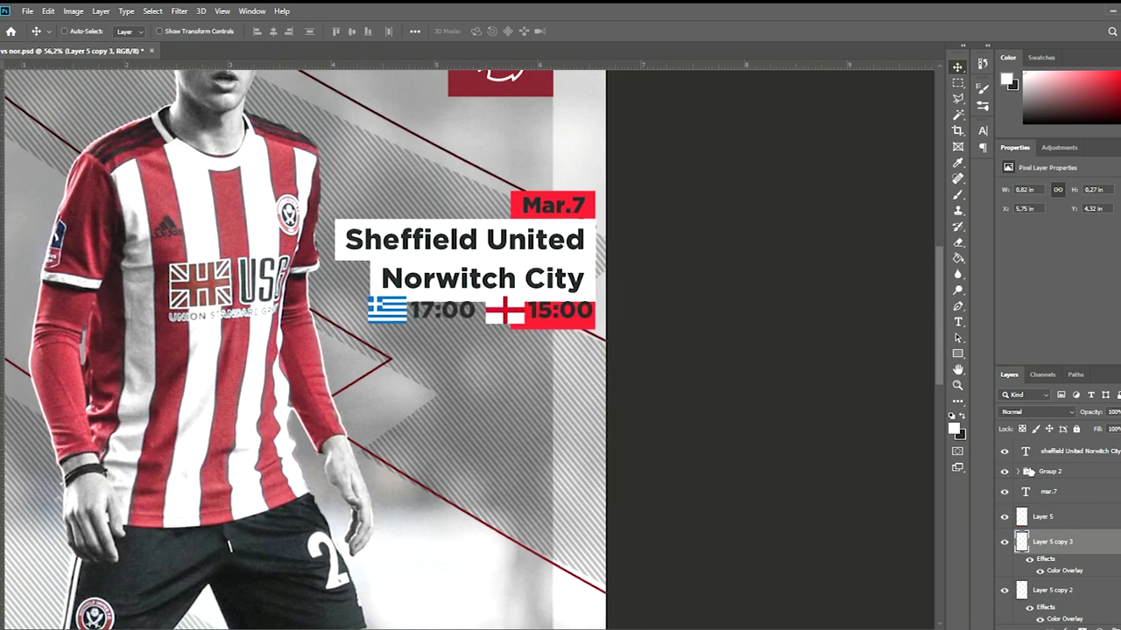
left_click(1049, 471)
scroll(480, 296, "up", 1)
scroll(480, 296, "up", 3)
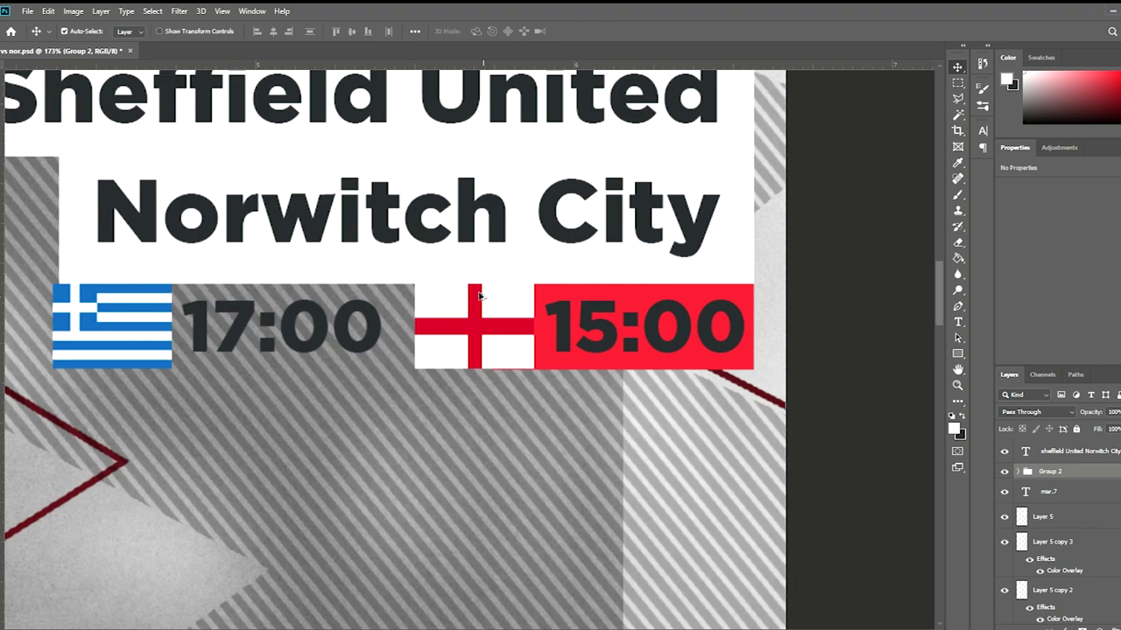
scroll(503, 294, "up", 2)
scroll(493, 292, "down", 1)
scroll(219, 302, "down", 4)
scroll(168, 300, "down", 2)
scroll(168, 301, "down", 1)
scroll(262, 298, "up", 2)
scroll(347, 290, "up", 2)
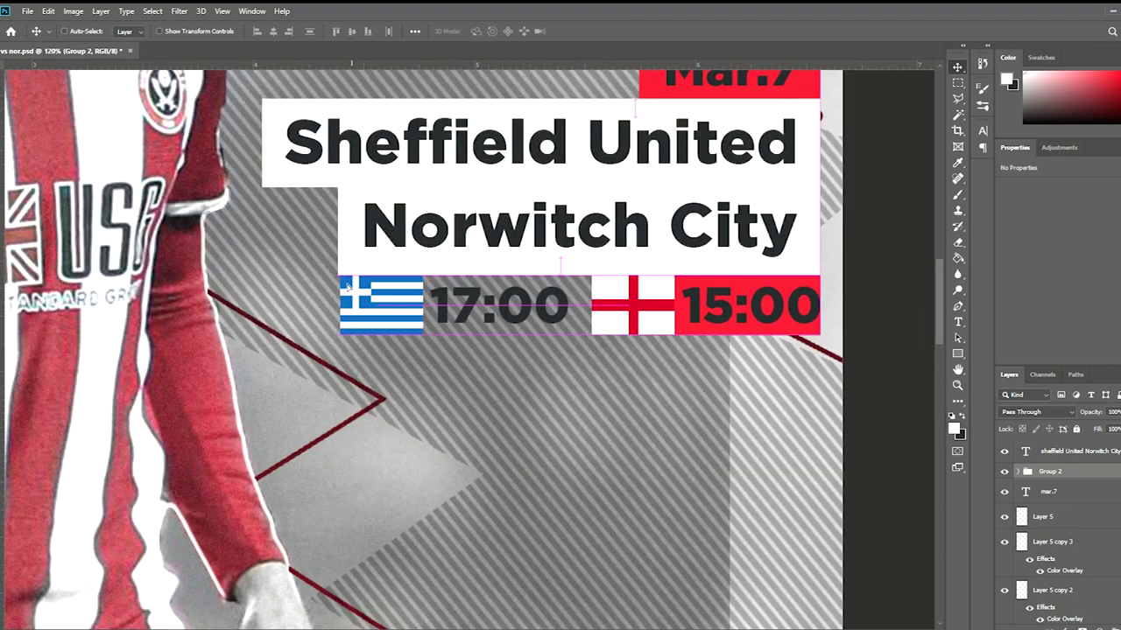
Step: Nudge the flag-and-time row left and shrink it slightly
key("Left")
key("Left")
key("Left")
key("Left")
key("Left")
key("Left")
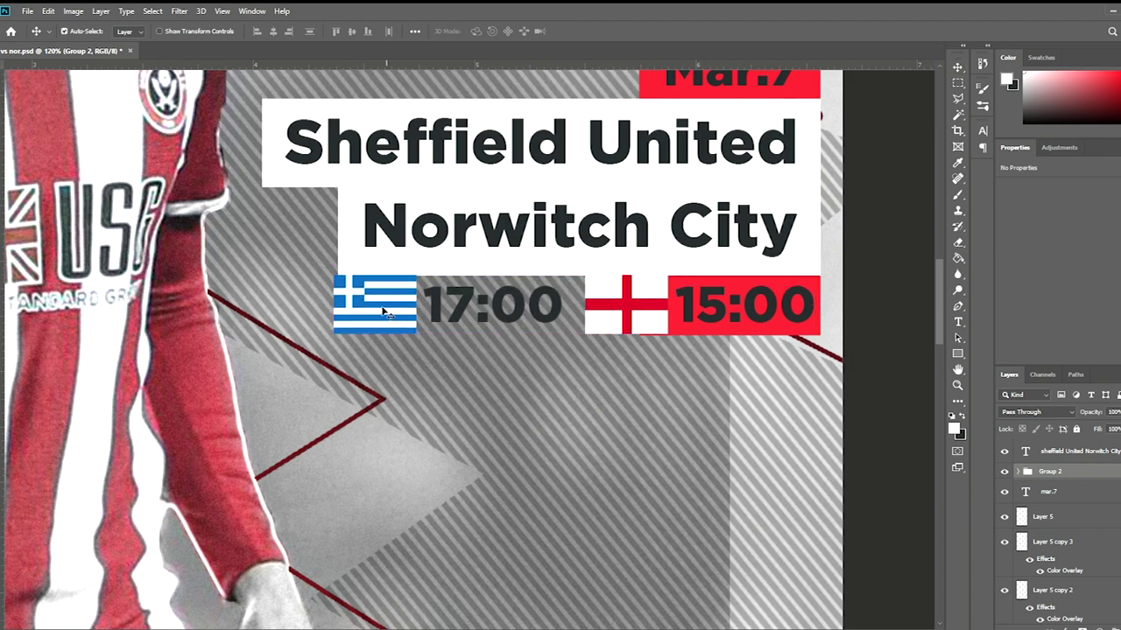
key("ctrl+t")
left_click_drag(813, 304, 796, 305)
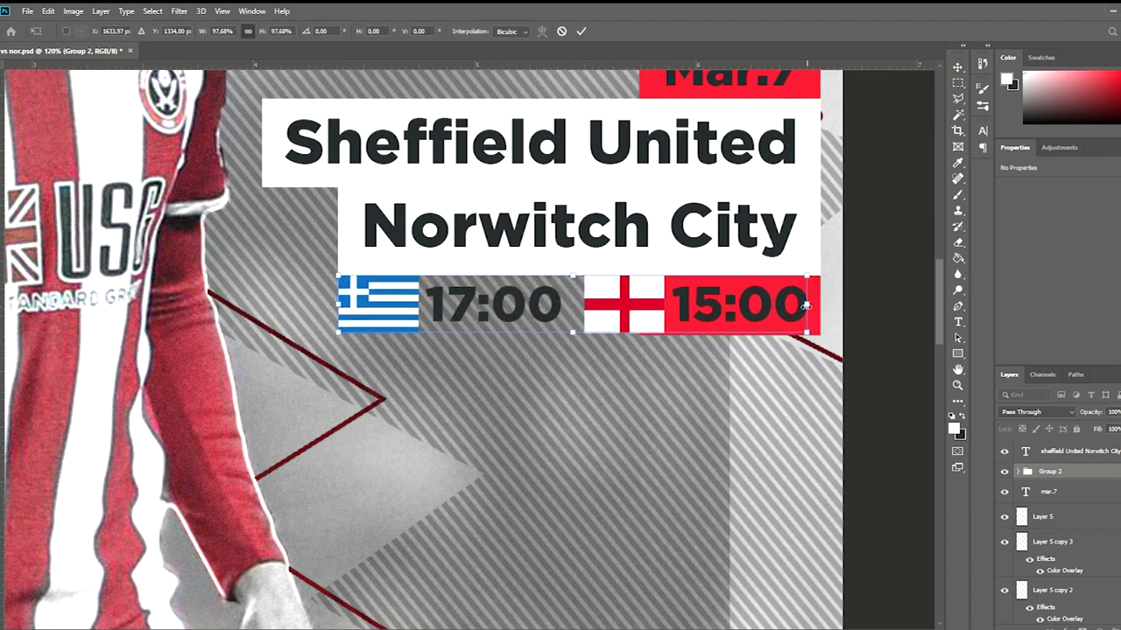
left_click(582, 30)
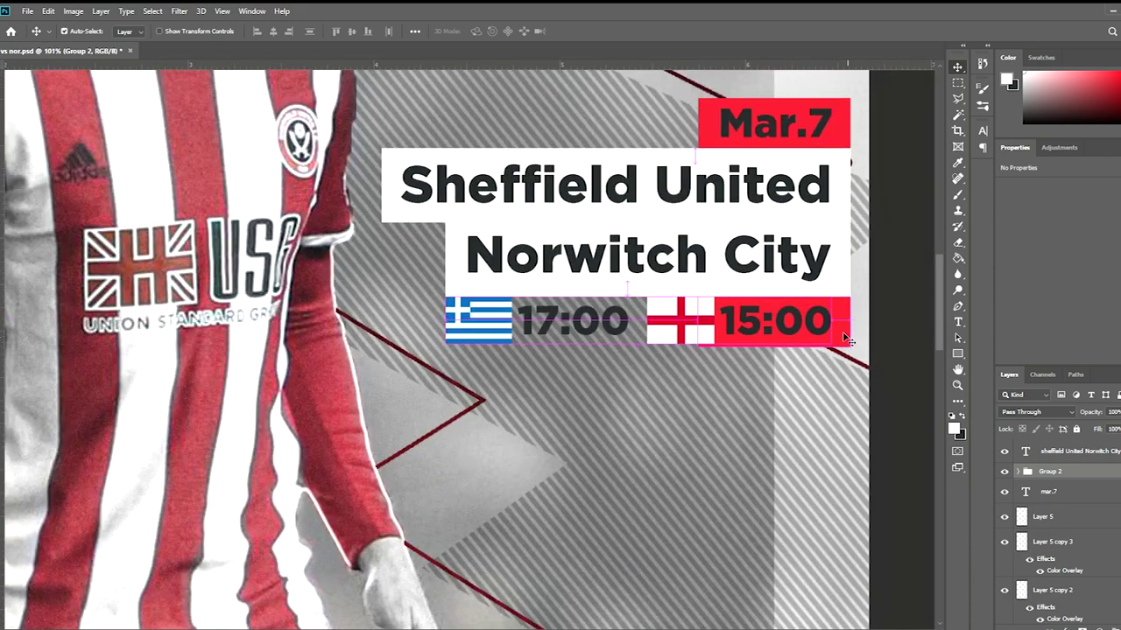
Step: Widen the copied red bar leftward so it also covers 17:00
left_click(846, 338)
key("ctrl+t")
left_click_drag(698, 320, 484, 319)
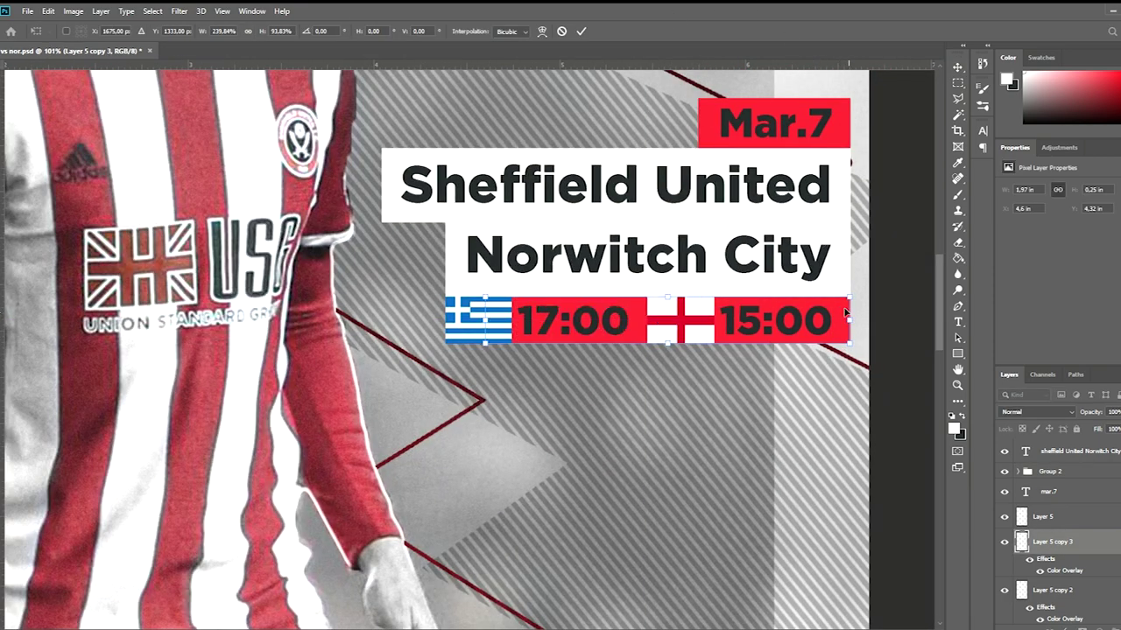
key("Return")
scroll(567, 253, "down", 3)
scroll(567, 253, "down", 3)
scroll(567, 253, "down", 4)
scroll(567, 253, "down", 1)
scroll(567, 253, "up", 1)
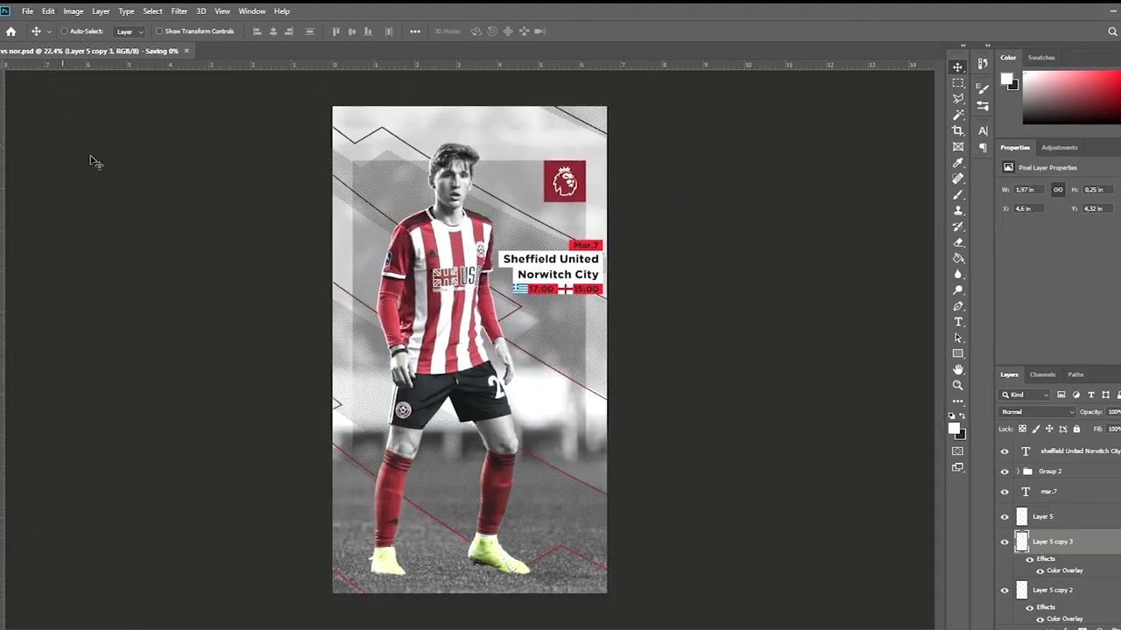
Step: Toggle the Move tool's Auto-Select option and select the kickoff times text layer
left_click(64, 30)
scroll(566, 235, "up", 1)
scroll(566, 234, "up", 4)
scroll(565, 235, "down", 3)
scroll(565, 235, "down", 3)
scroll(566, 234, "up", 1)
scroll(551, 276, "up", 4)
scroll(642, 336, "down", 2)
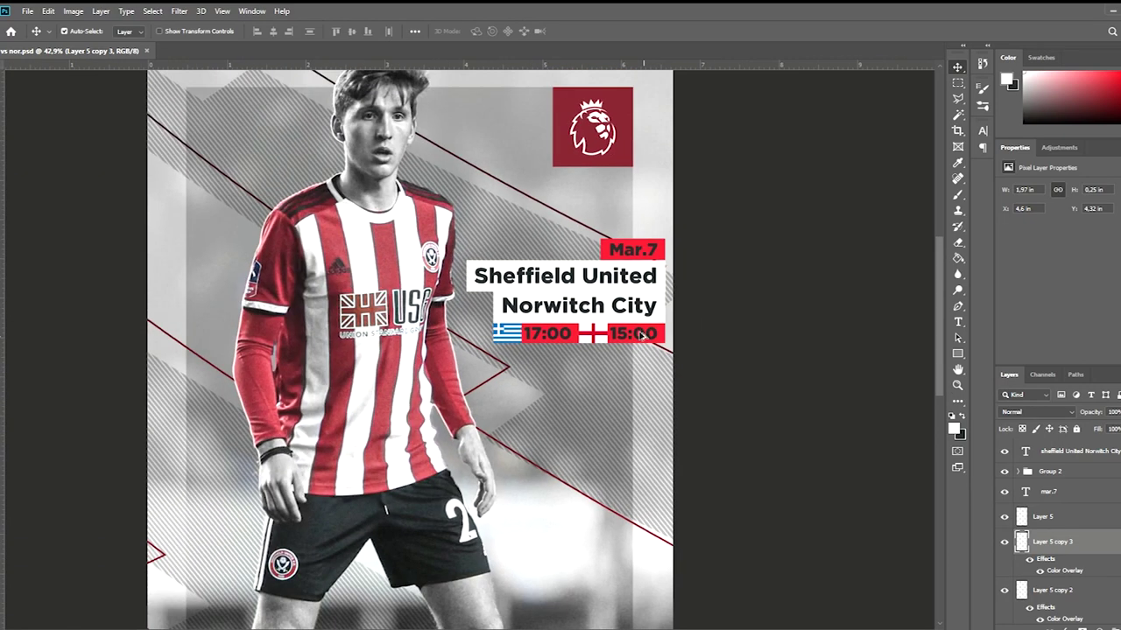
scroll(642, 335, "up", 3)
double_click(643, 337)
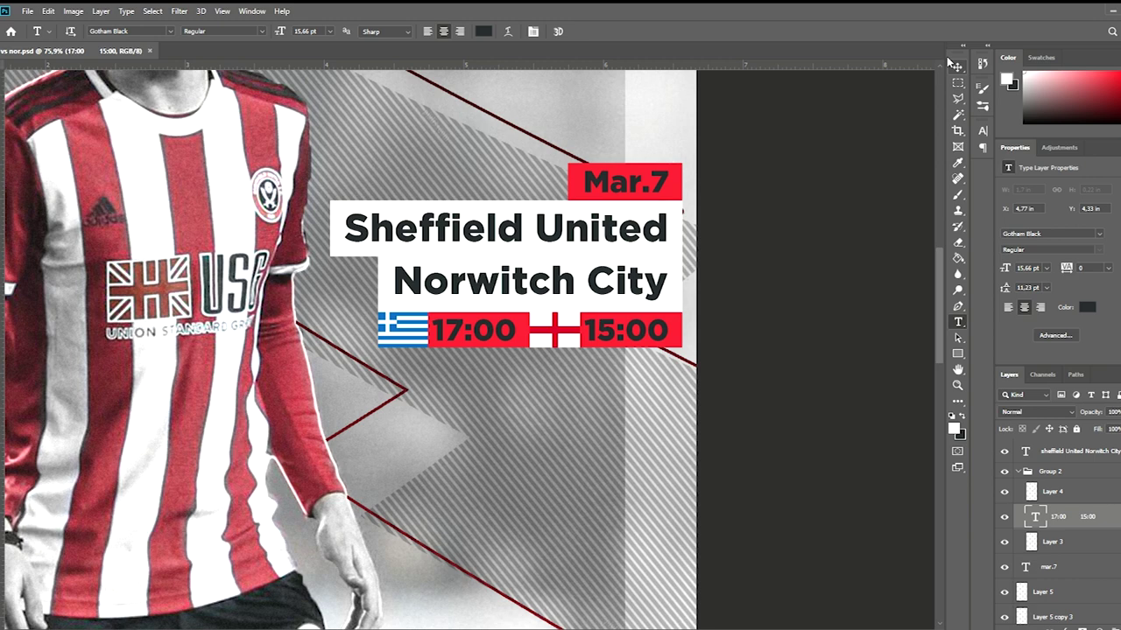
Step: Free-transform the kickoff times text and commit it
scroll(613, 341, "down", 3)
scroll(613, 341, "up", 3)
key("ctrl+t")
scroll(595, 332, "up", 2)
scroll(577, 316, "up", 2)
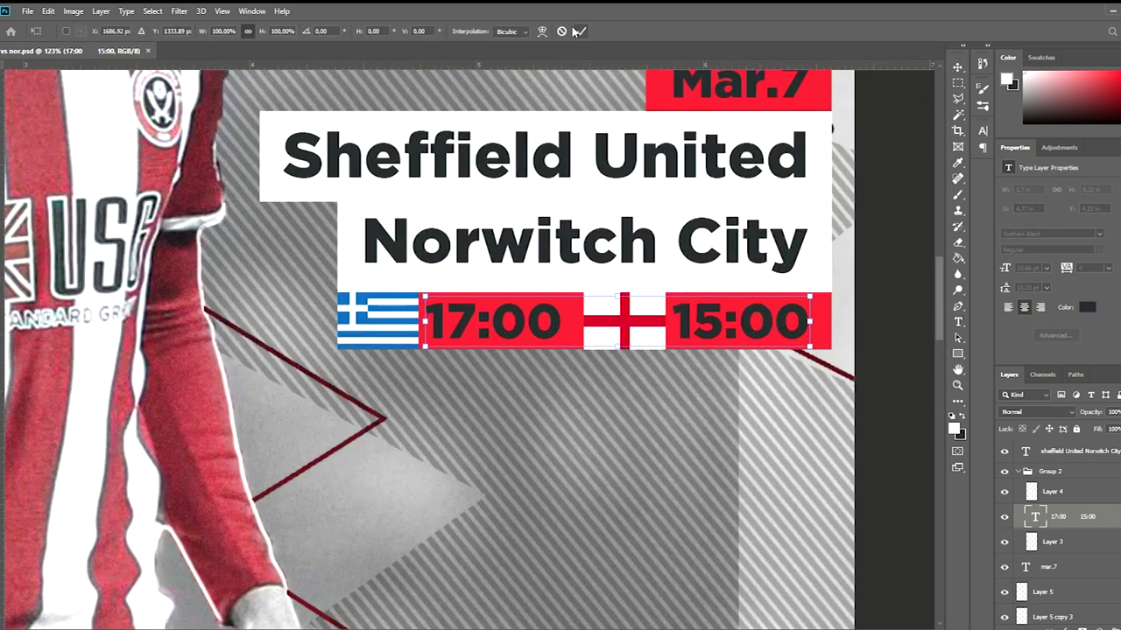
left_click(580, 32)
Step: Scale the flag-and-time group to about 91% and align it with the red bar
left_click(1050, 471)
key("ctrl+t")
left_click_drag(337, 320, 380, 321)
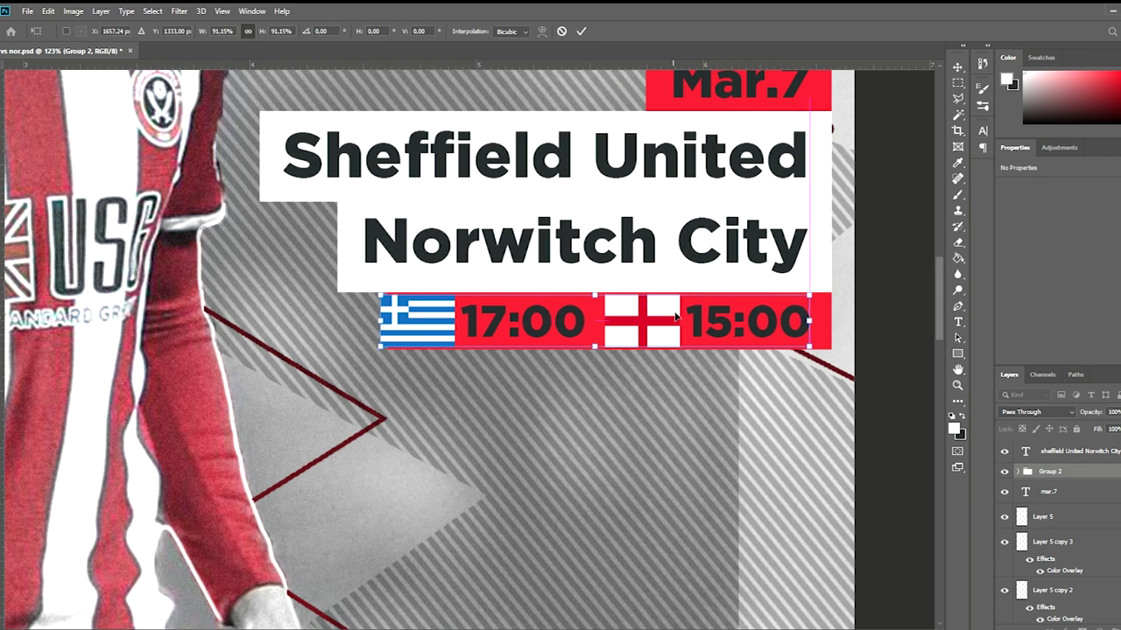
left_click_drag(675, 317, 674, 313)
scroll(651, 297, "up", 3)
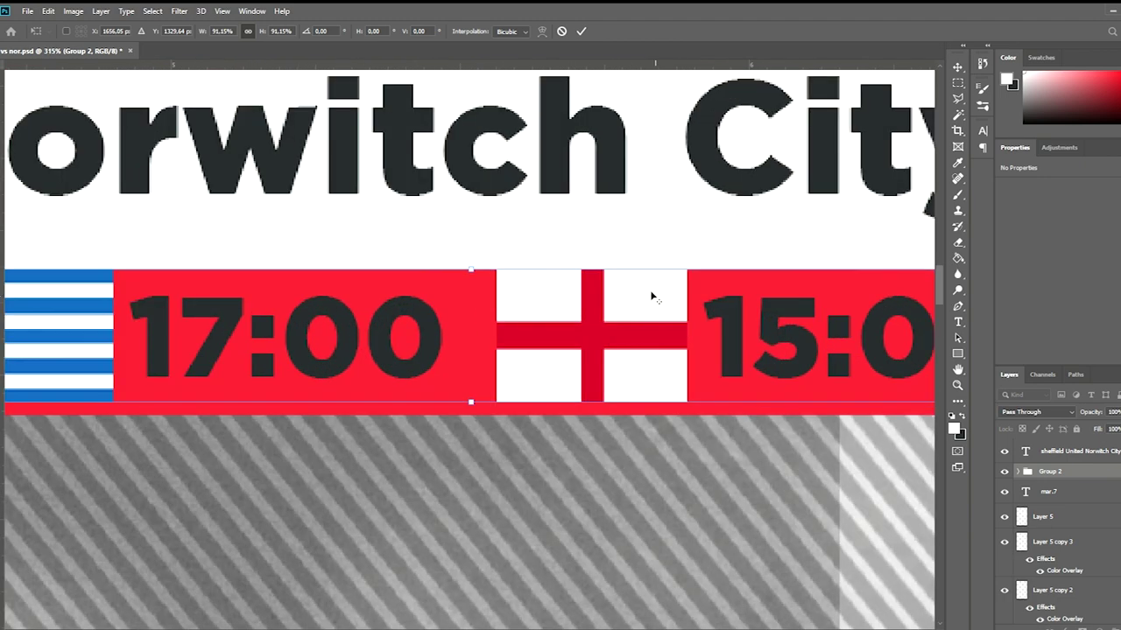
scroll(651, 297, "down", 4)
key("Return")
Step: Reposition the flag-and-time group on its red bar
scroll(631, 218, "down", 3)
scroll(611, 140, "down", 2)
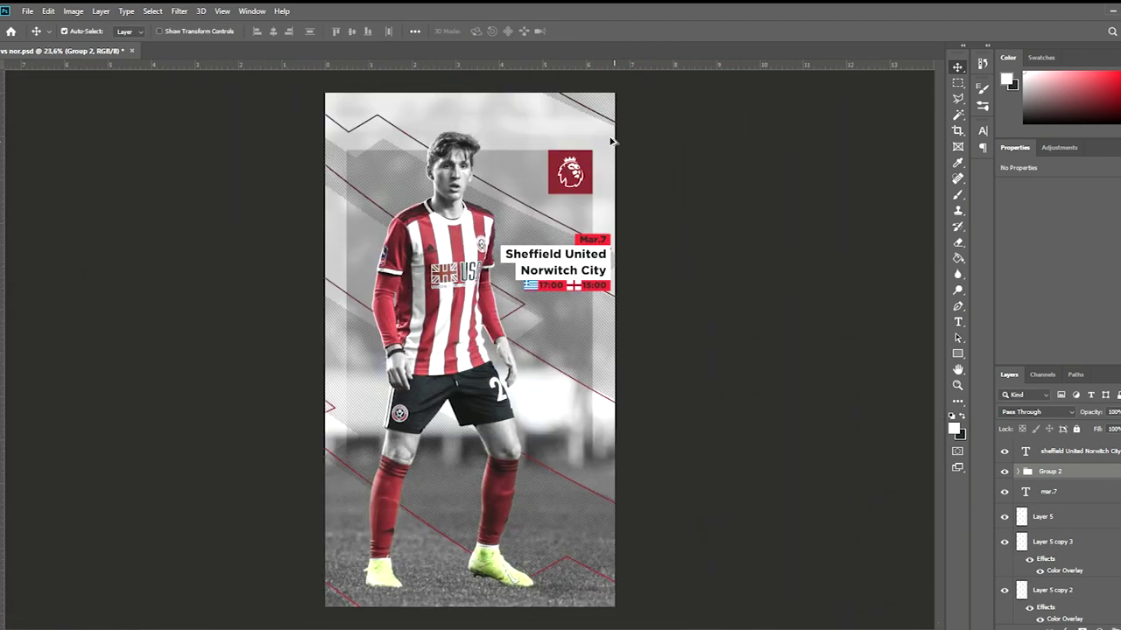
scroll(618, 282, "up", 4)
scroll(620, 276, "down", 2)
scroll(643, 272, "down", 2)
left_click_drag(452, 255, 451, 255)
scroll(552, 215, "up", 3)
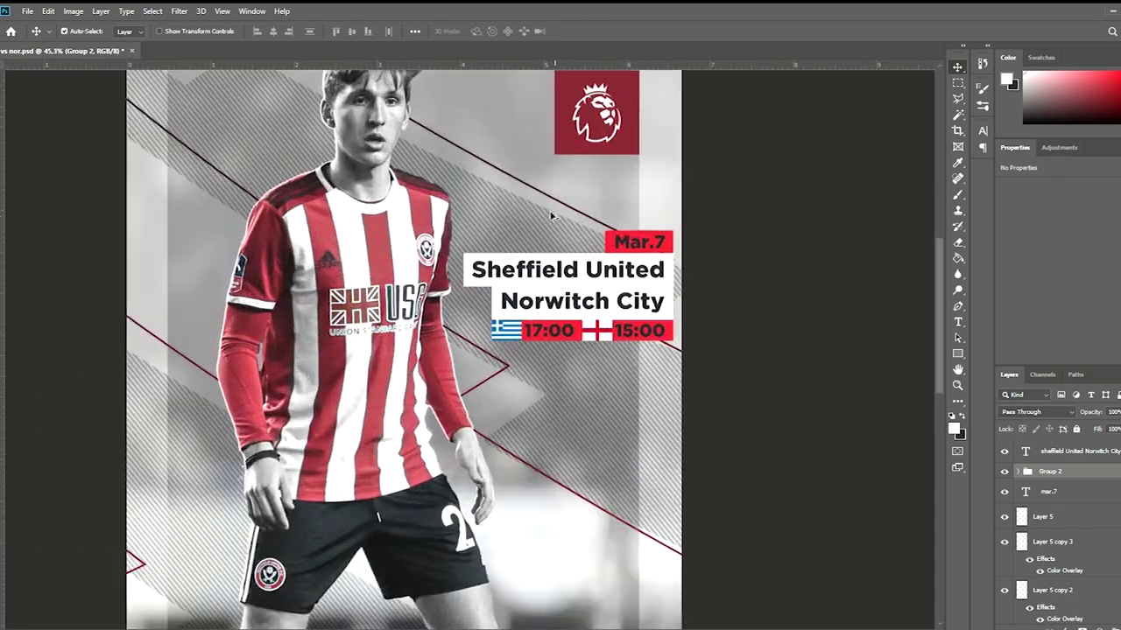
scroll(551, 215, "down", 1)
scroll(560, 280, "up", 4)
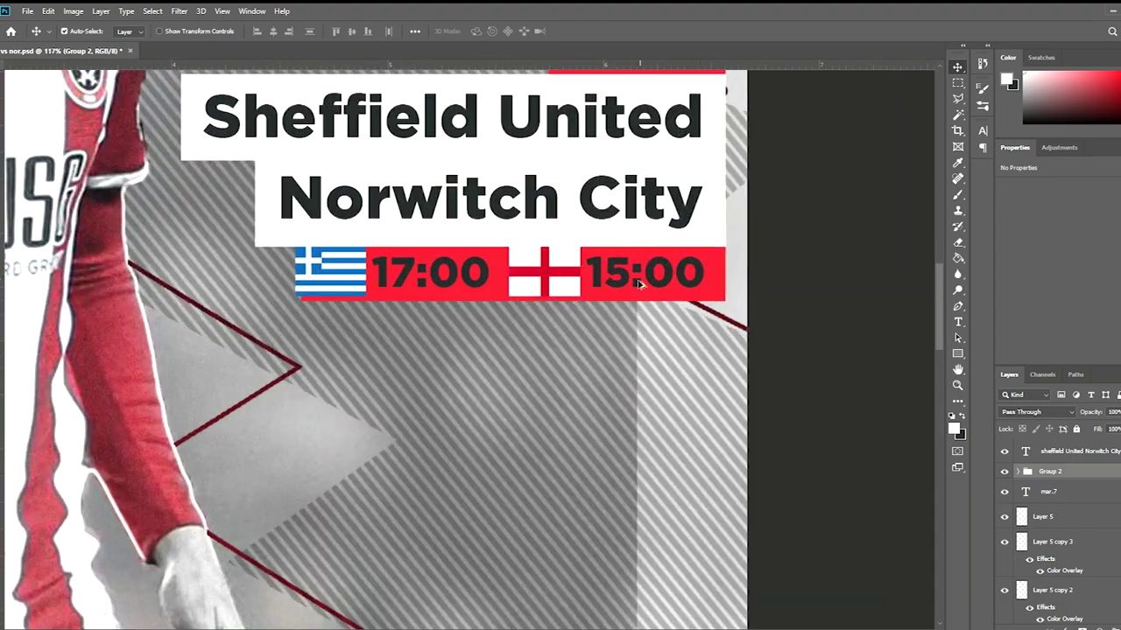
Step: Slim the red time bar's height and save the poster
left_click(530, 293)
key("ctrl+t")
left_click(579, 29)
scroll(577, 294, "down", 5)
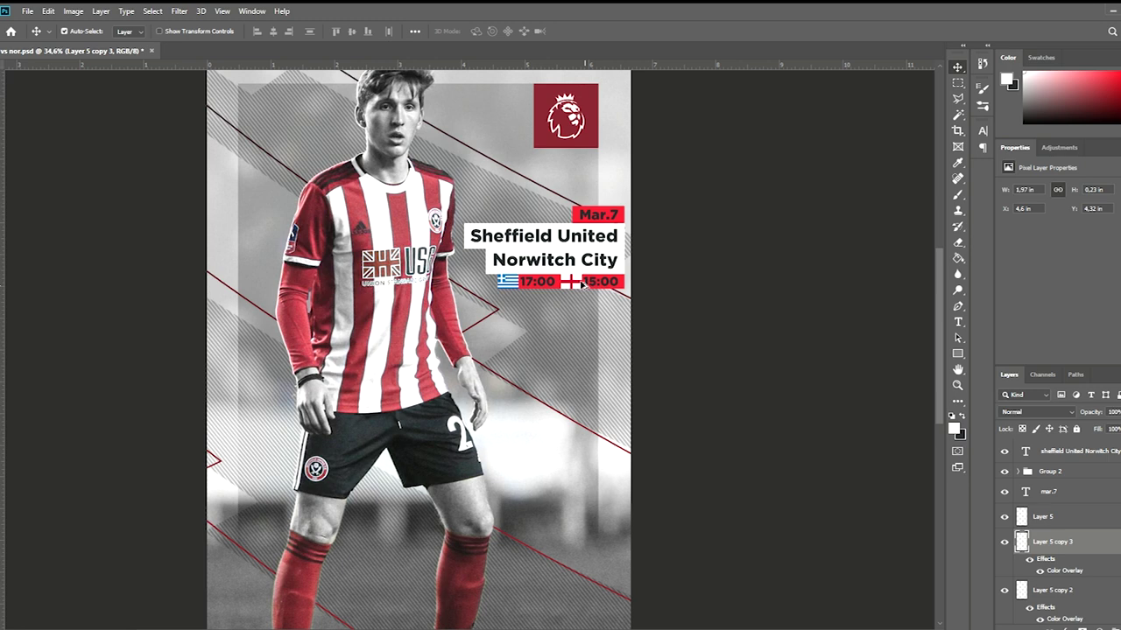
scroll(582, 284, "down", 2)
scroll(582, 285, "up", 1)
scroll(582, 285, "down", 1)
key("ctrl+s")
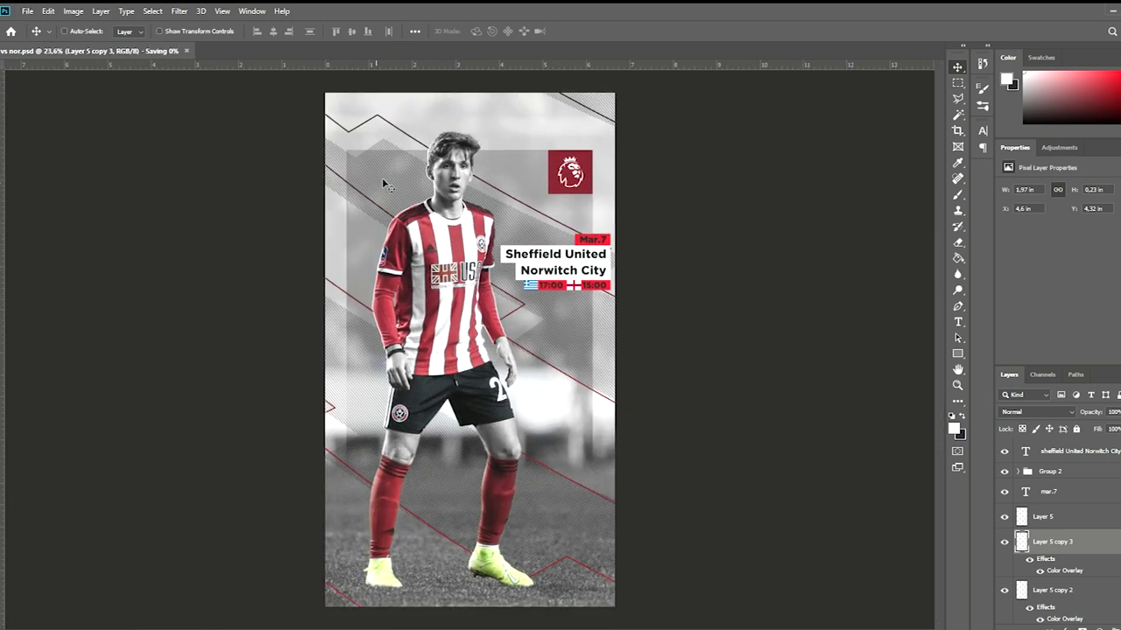
key("i")
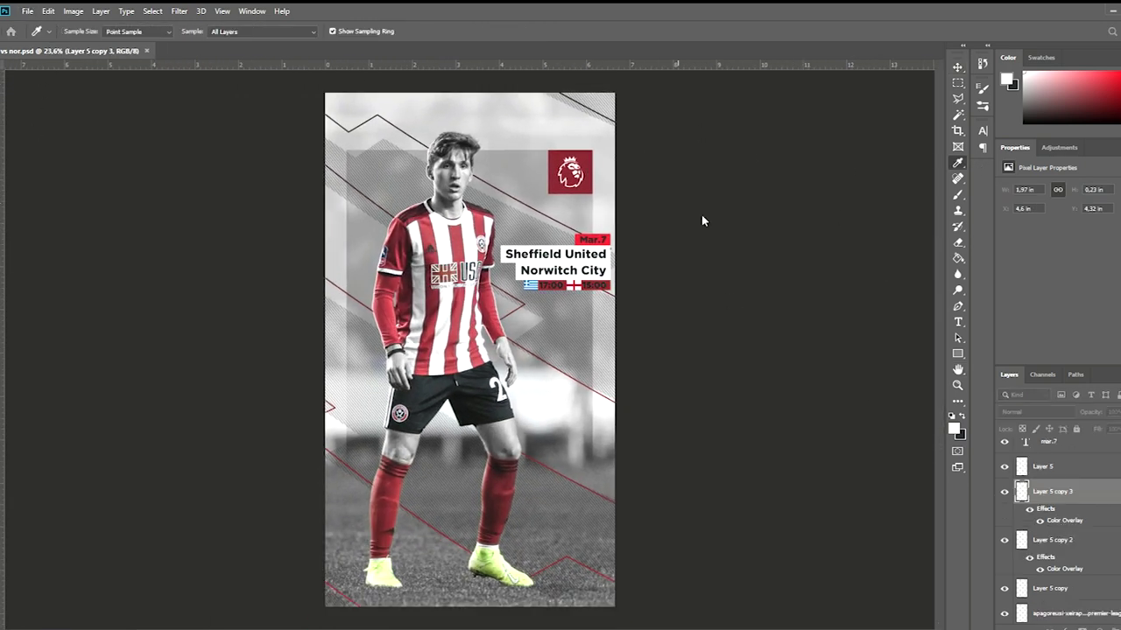
Step: Sample a grey for the kickoff times and select the 17:00 15:00 layer
left_click(905, 281)
left_click_drag(913, 262, 892, 258)
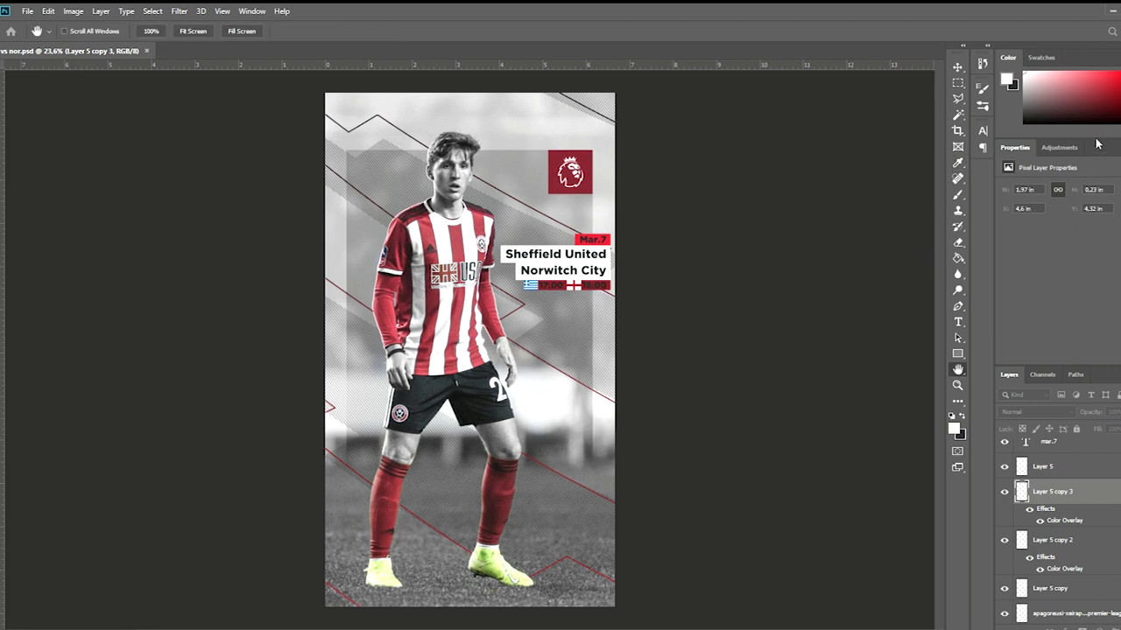
left_click(1068, 538)
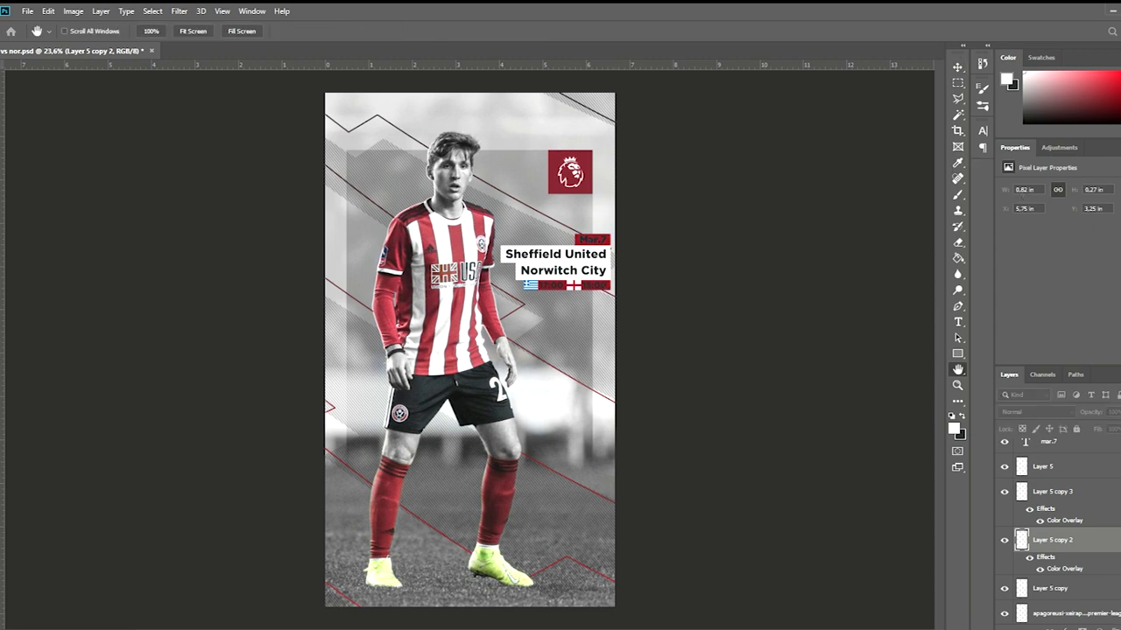
left_click(592, 239, "ctrl")
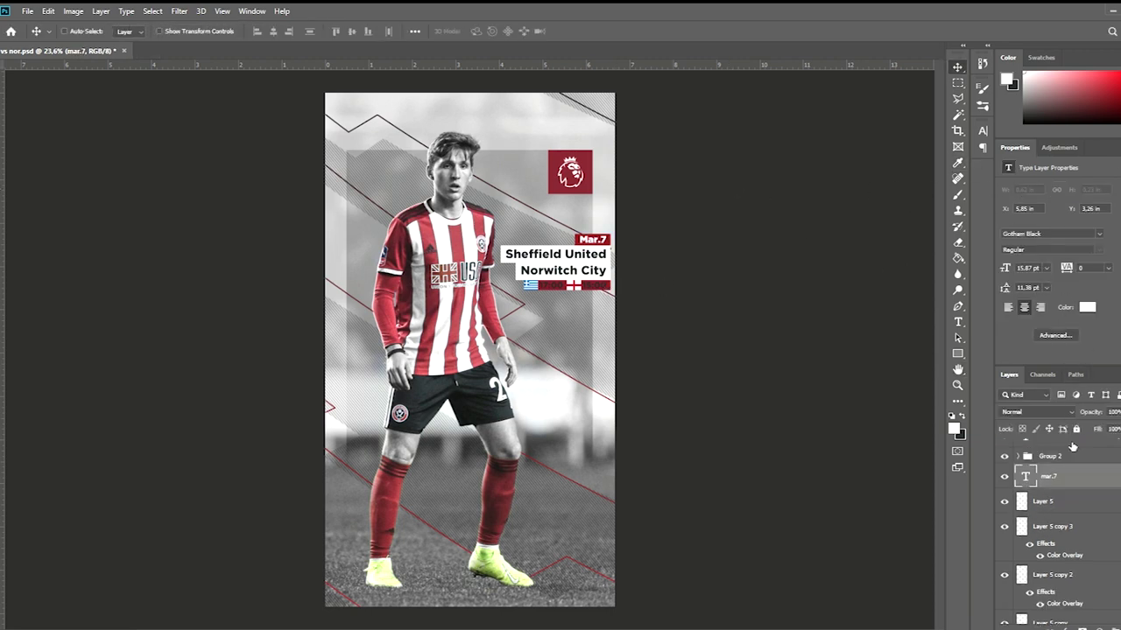
left_click(555, 262, "ctrl")
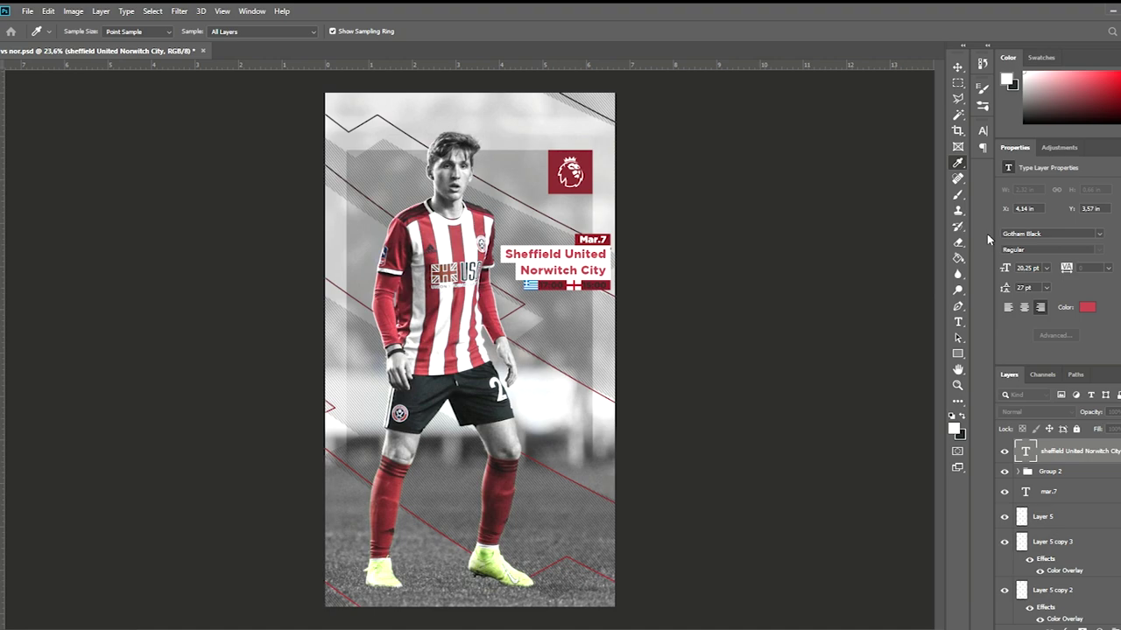
left_click(550, 284, "ctrl")
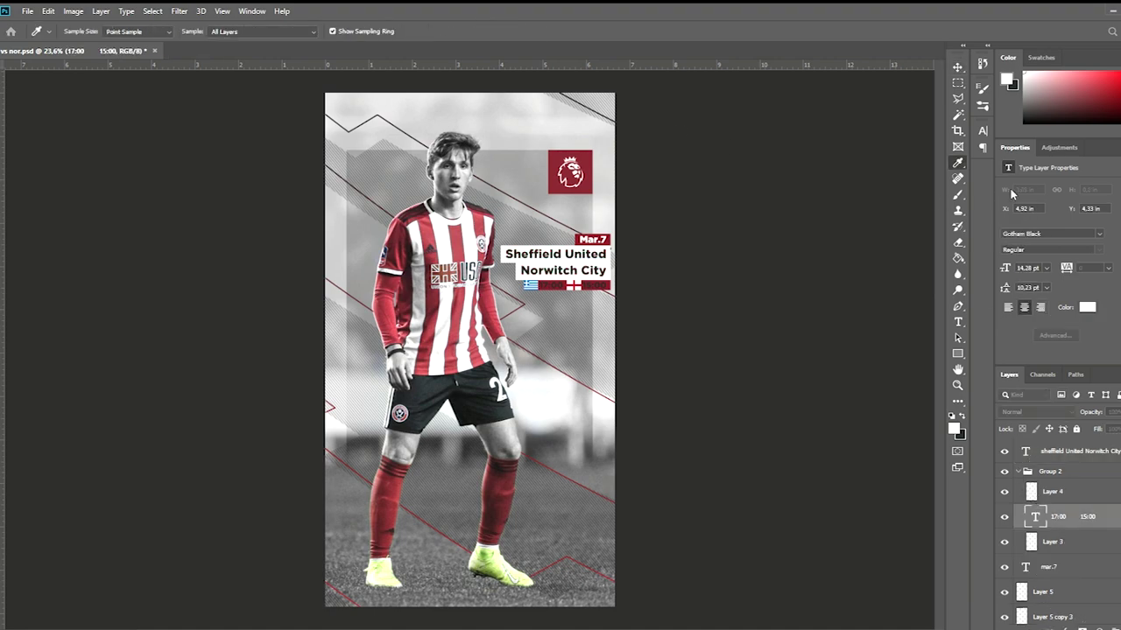
Step: Try a different font, then keep the team names in Gotham Black
key("v")
scroll(592, 252, "up", 5)
scroll(593, 253, "down", 5)
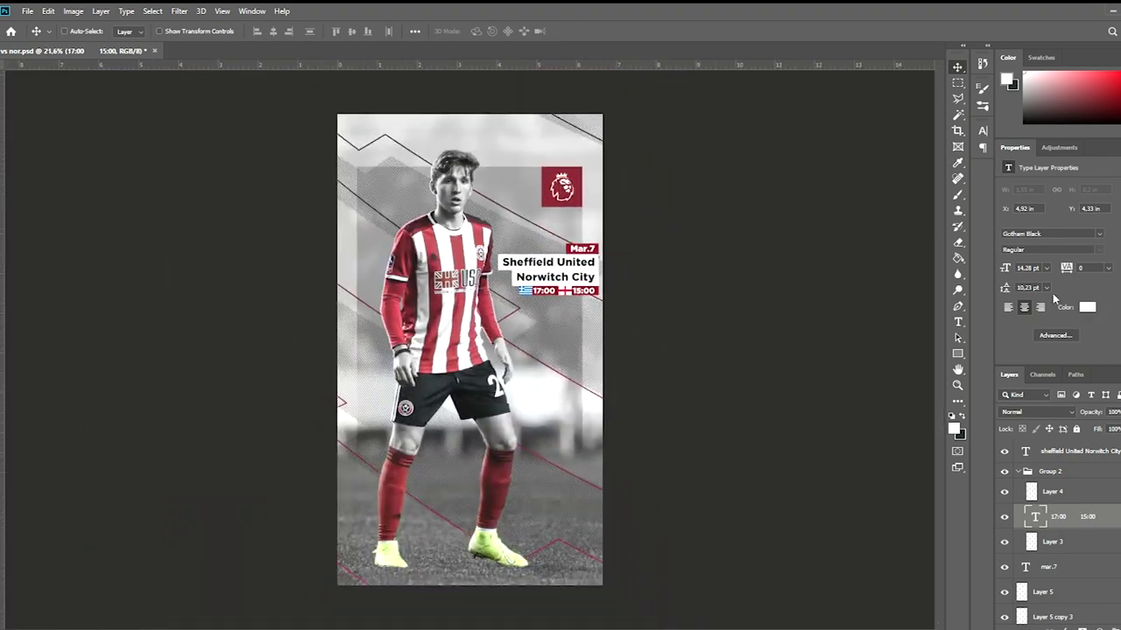
type("rad")
key("Escape")
left_click(1059, 451)
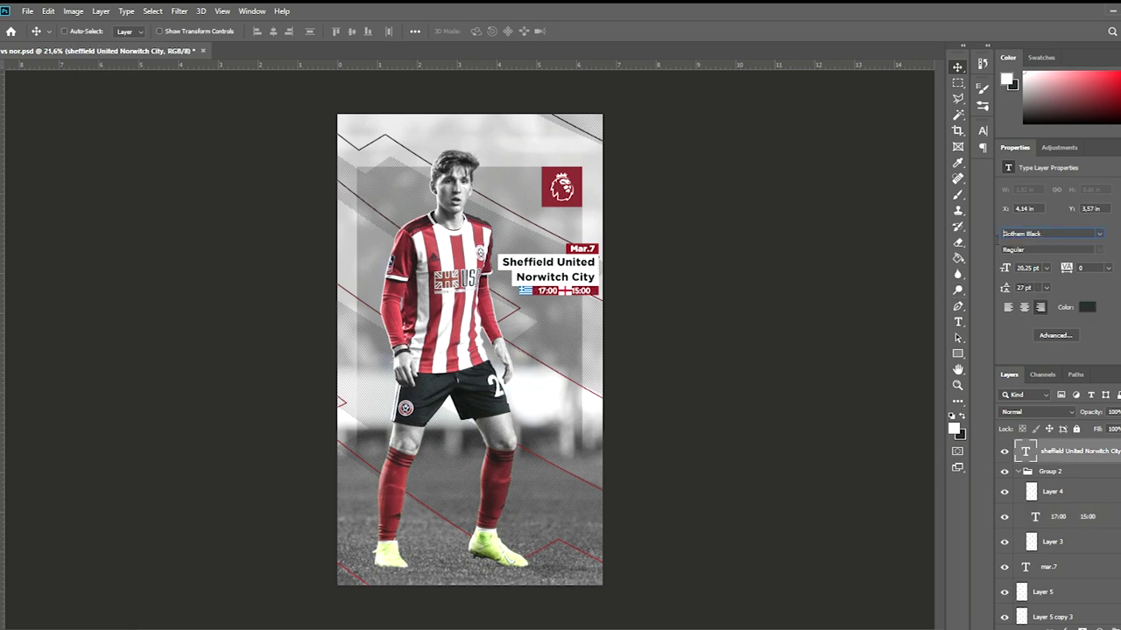
type("Radikal")
key("Escape")
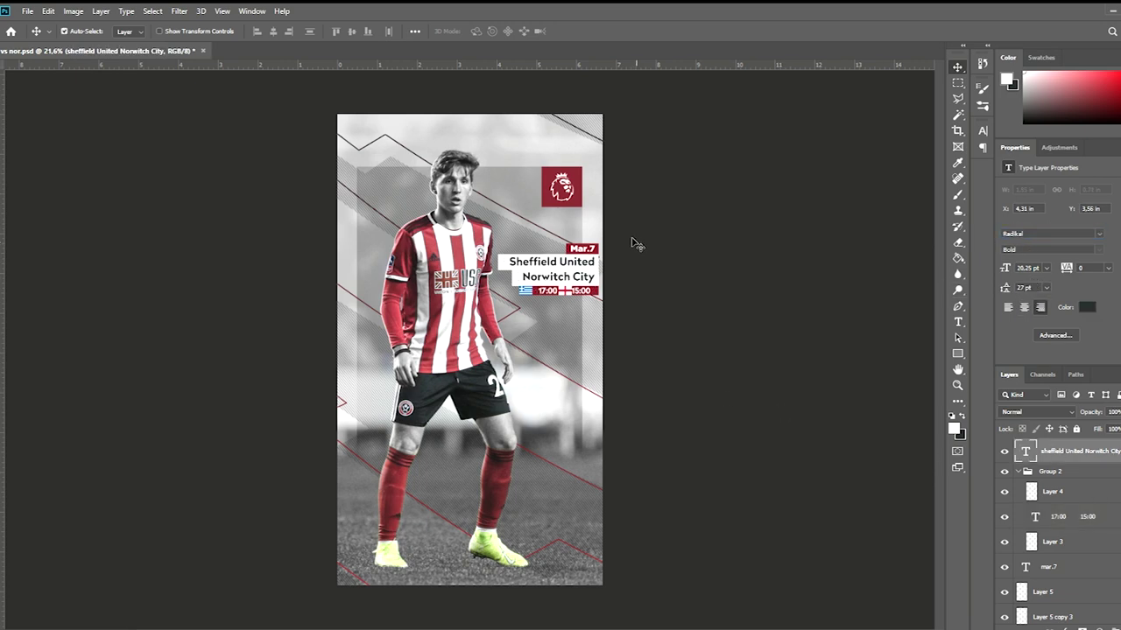
Step: Delete the extra space before 15:00 in the kickoff times line
scroll(762, 200, "down", 2)
scroll(463, 73, "up", 1)
scroll(742, 180, "down", 2)
scroll(650, 185, "up", 1)
scroll(650, 184, "up", 2)
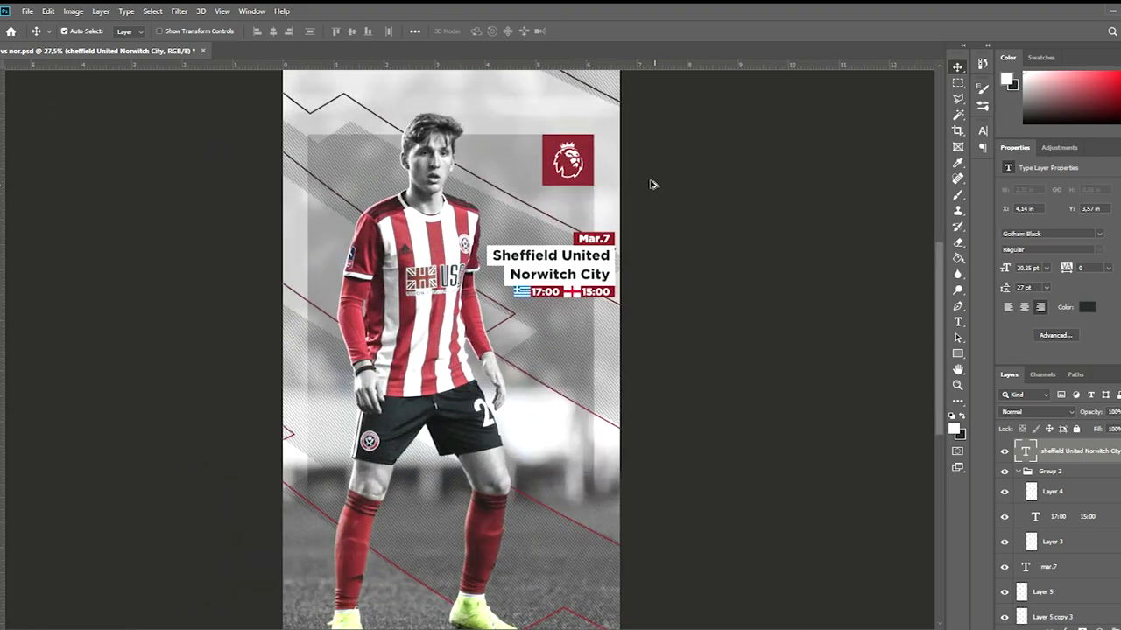
scroll(651, 185, "down", 2)
scroll(579, 265, "up", 2)
scroll(580, 264, "up", 3)
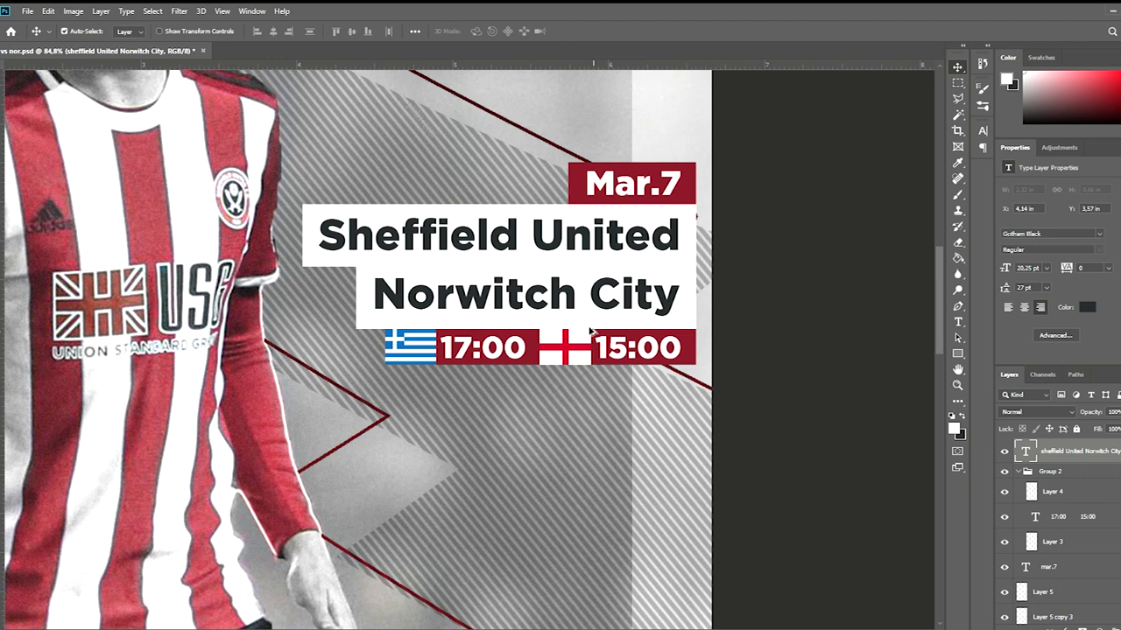
key("t")
left_click(594, 346)
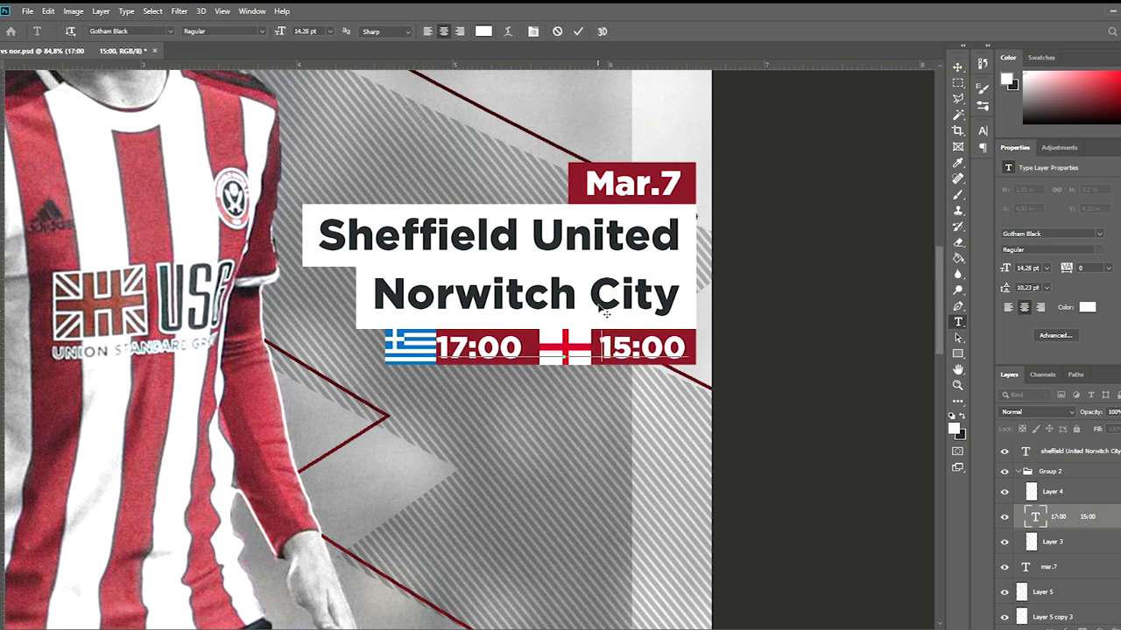
key("Right")
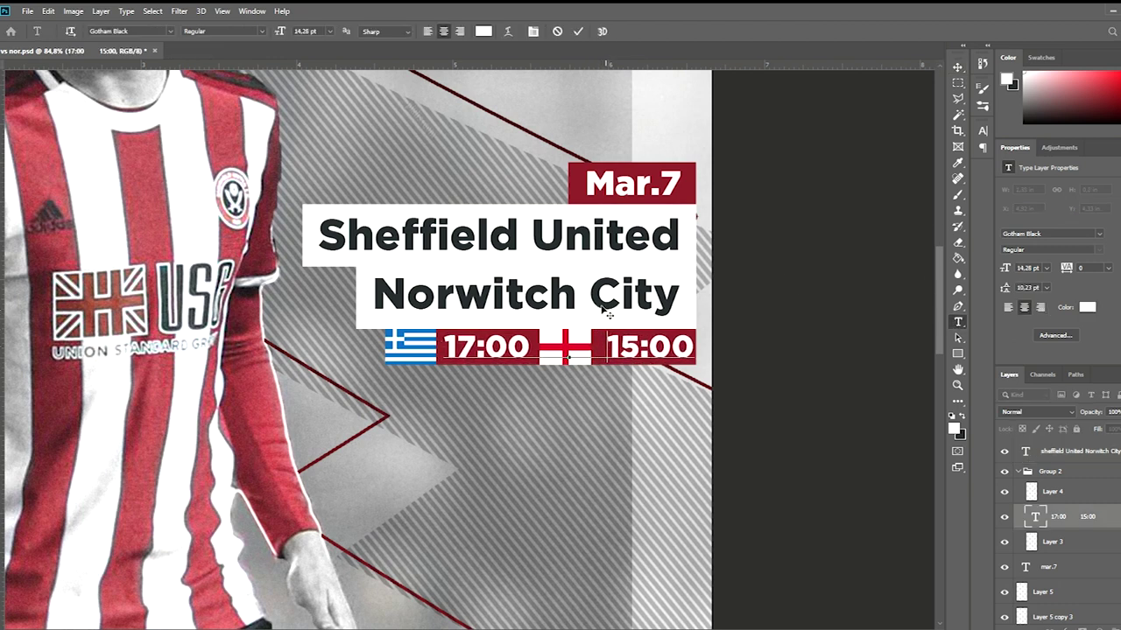
key("BackSpace")
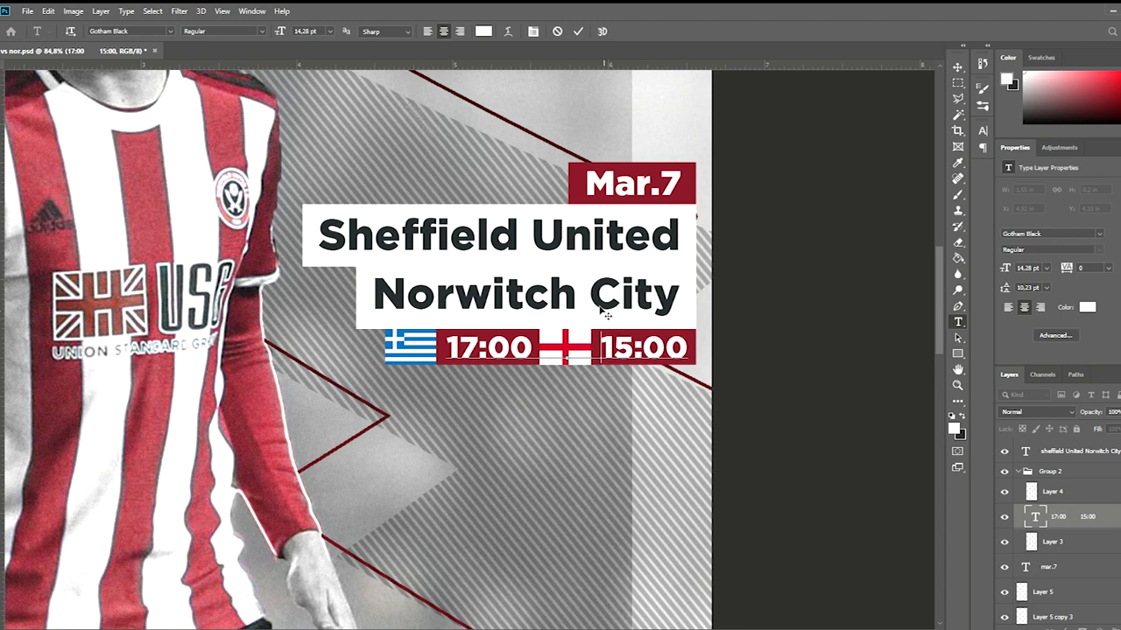
key("ctrl+Return")
key("v")
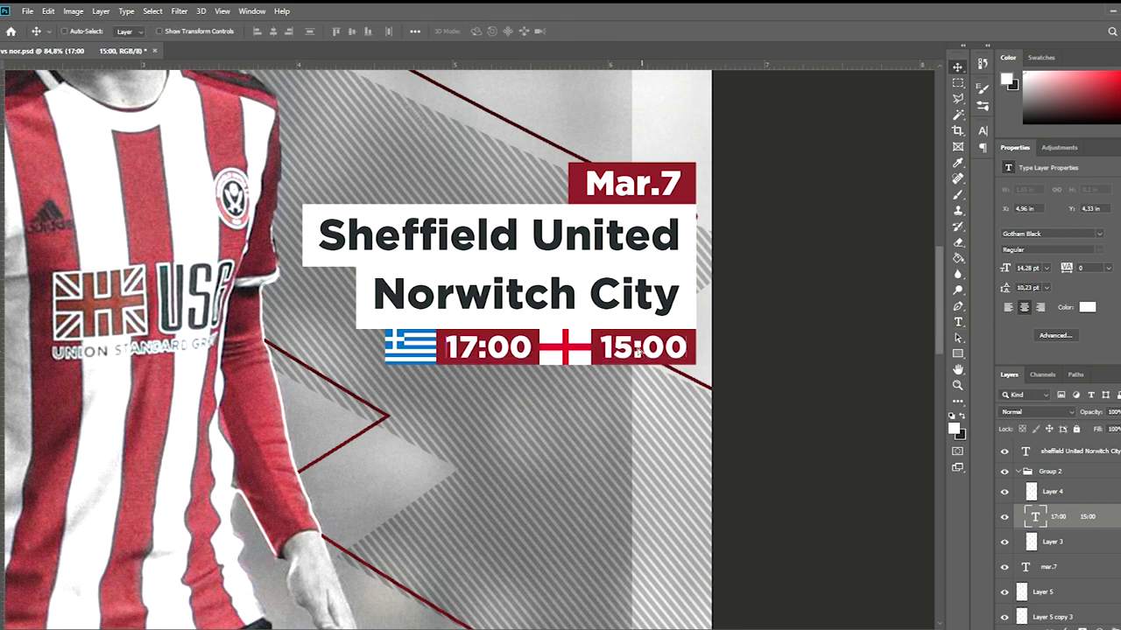
Step: Turn on Auto-Select in the Move tool options
scroll(634, 305, "down", 1)
scroll(633, 305, "down", 6)
scroll(635, 262, "down", 3)
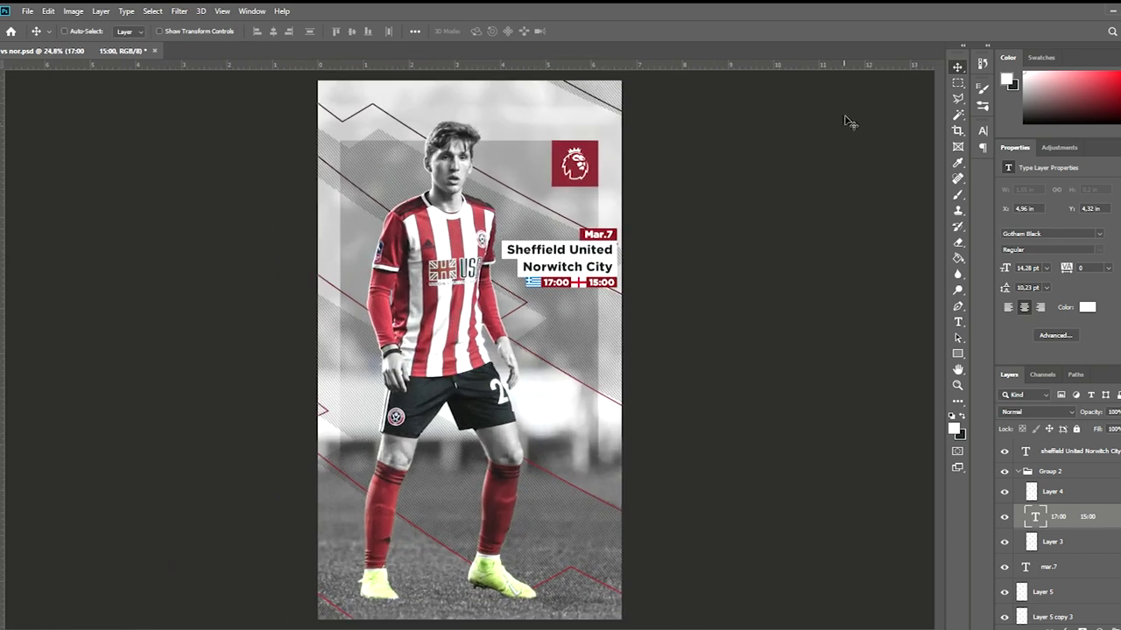
left_click(64, 31)
scroll(433, 219, "up", 4)
scroll(434, 219, "down", 2)
scroll(438, 223, "down", 2)
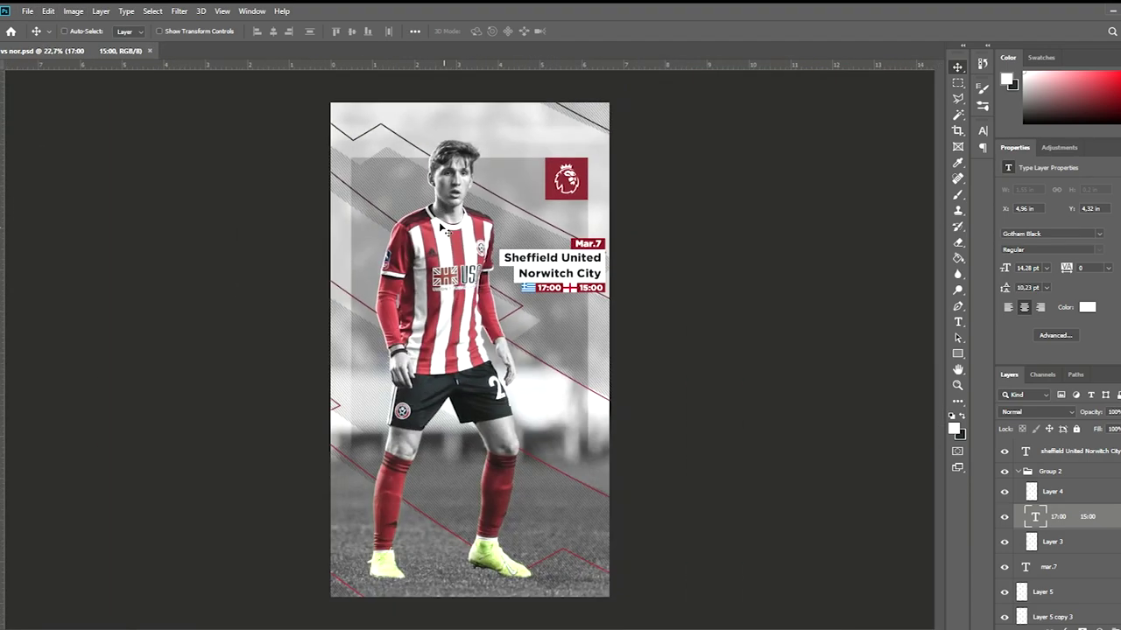
left_click(1020, 471)
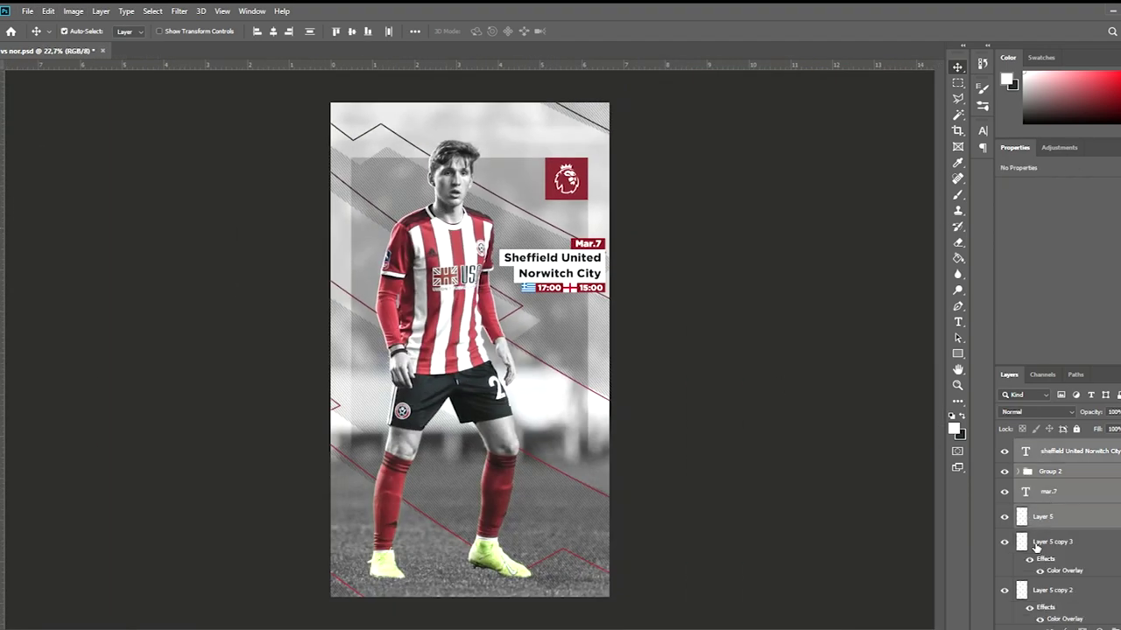
Step: Group the fixture-info layers into Group 3 and move the block lower on the poster
scroll(1051, 560, "down", 3)
left_click(1056, 589, "shift")
key("ctrl+g")
key("ctrl+t")
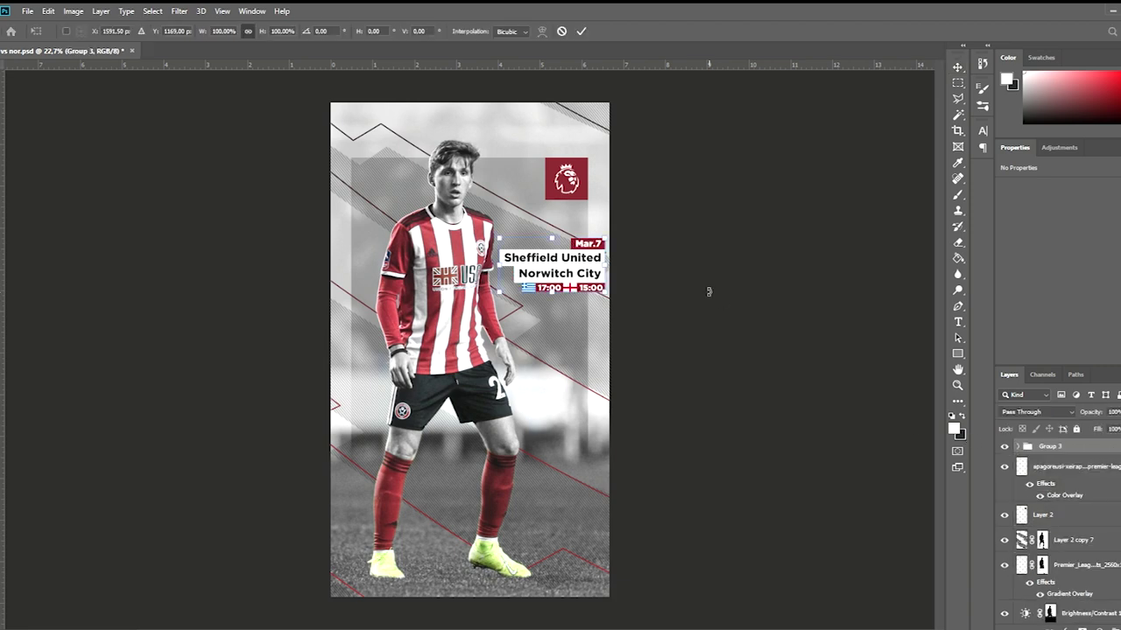
mouse_move(554, 240)
left_mouse_down()
mouse_move(550, 506)
mouse_move(567, 281)
left_mouse_up()
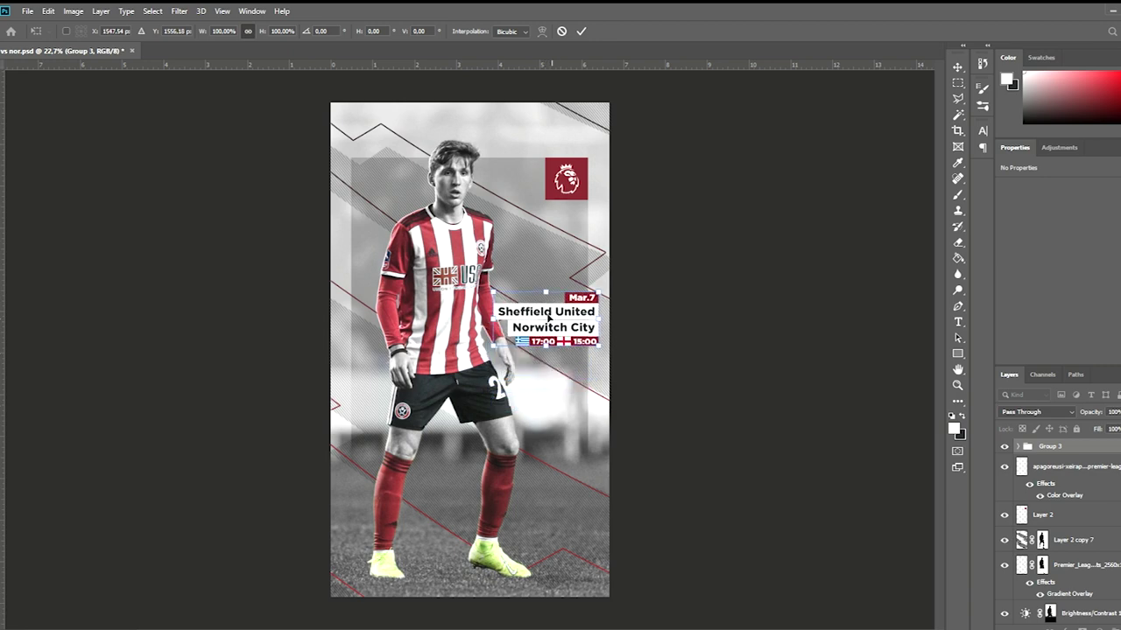
key("Return")
Step: Fit the poster in view and enlarge the fixture block slightly with Free Transform
scroll(569, 279, "up", 2)
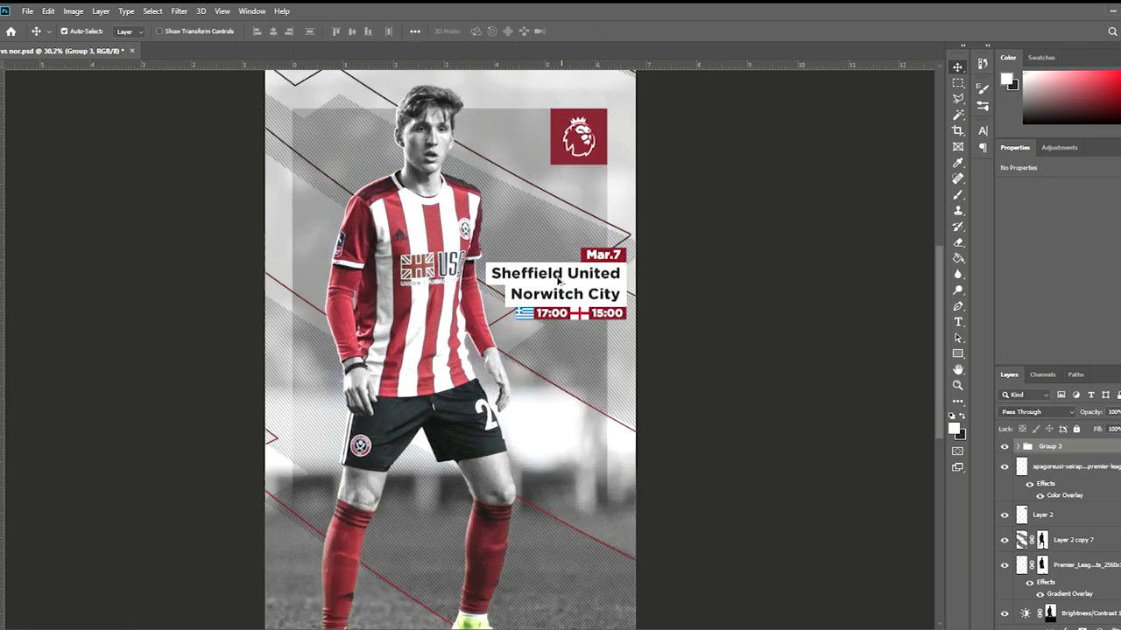
key("ctrl+0")
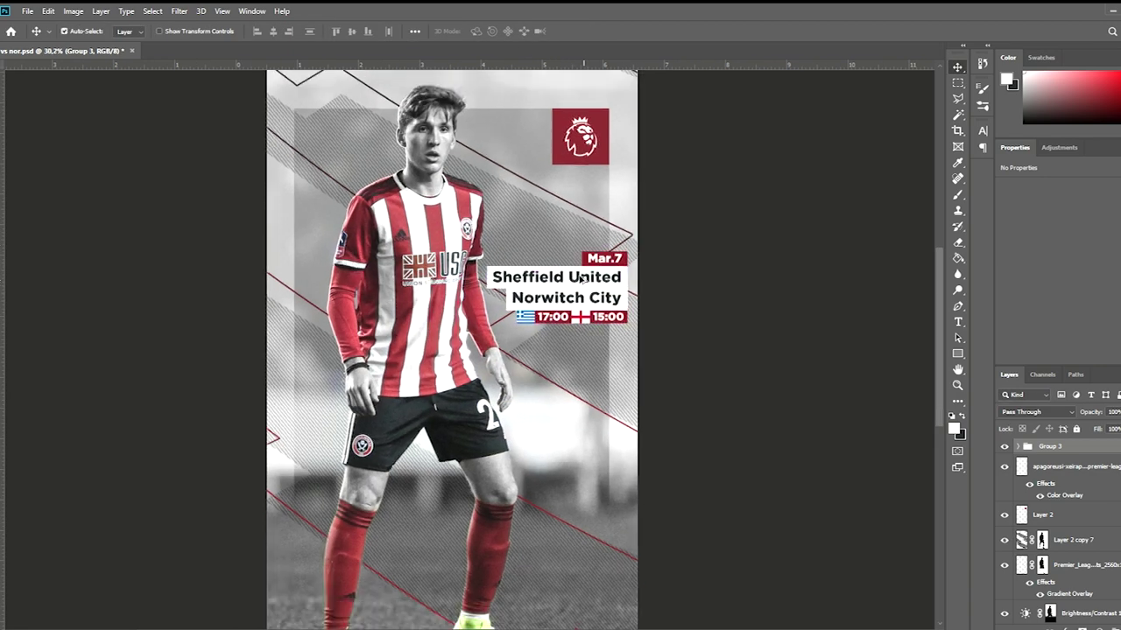
scroll(456, 243, "down", 2)
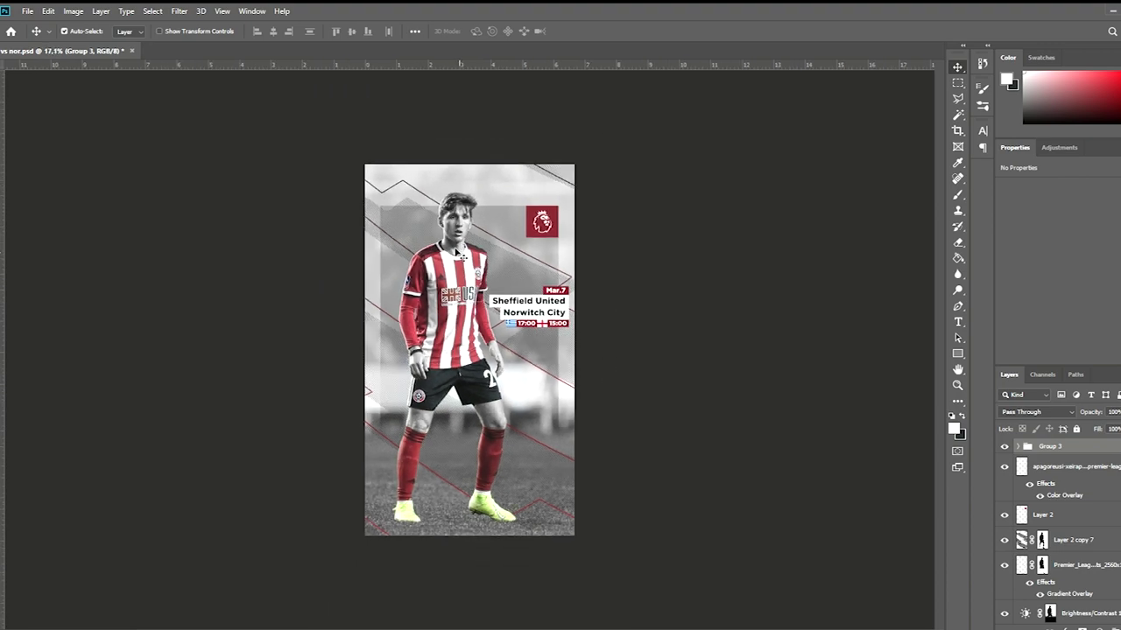
key("ctrl+t")
scroll(457, 252, "up", 3)
left_click_drag(667, 247, 655, 250)
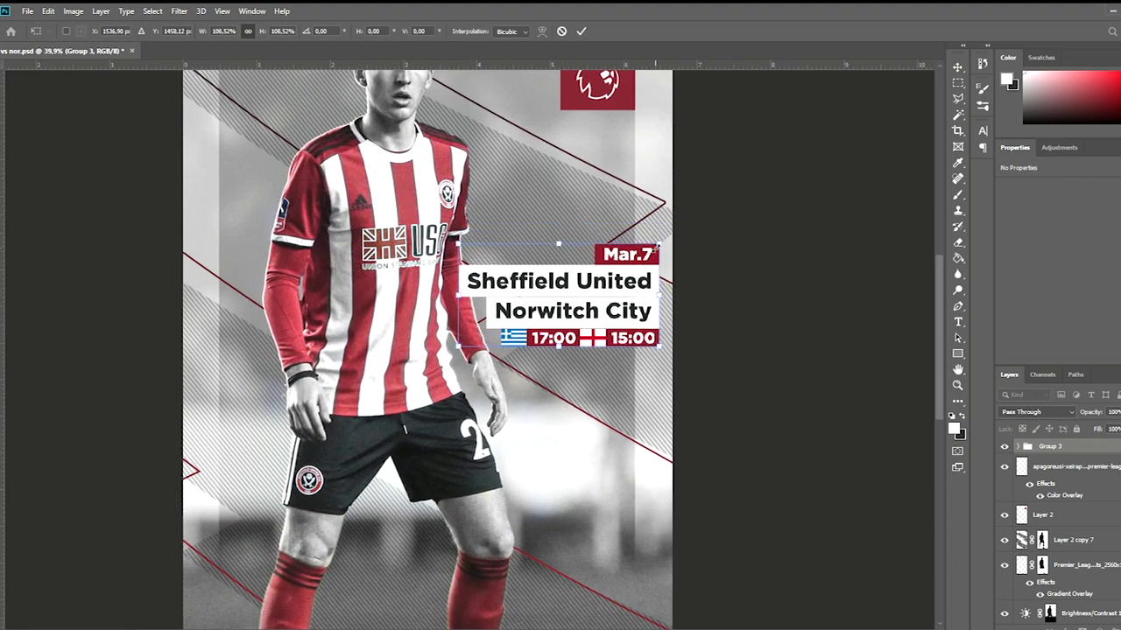
key("Return")
Step: Check the team names text without editing it, then select the Layer 5 copy layer
scroll(639, 259, "down", 3)
scroll(553, 305, "up", 5)
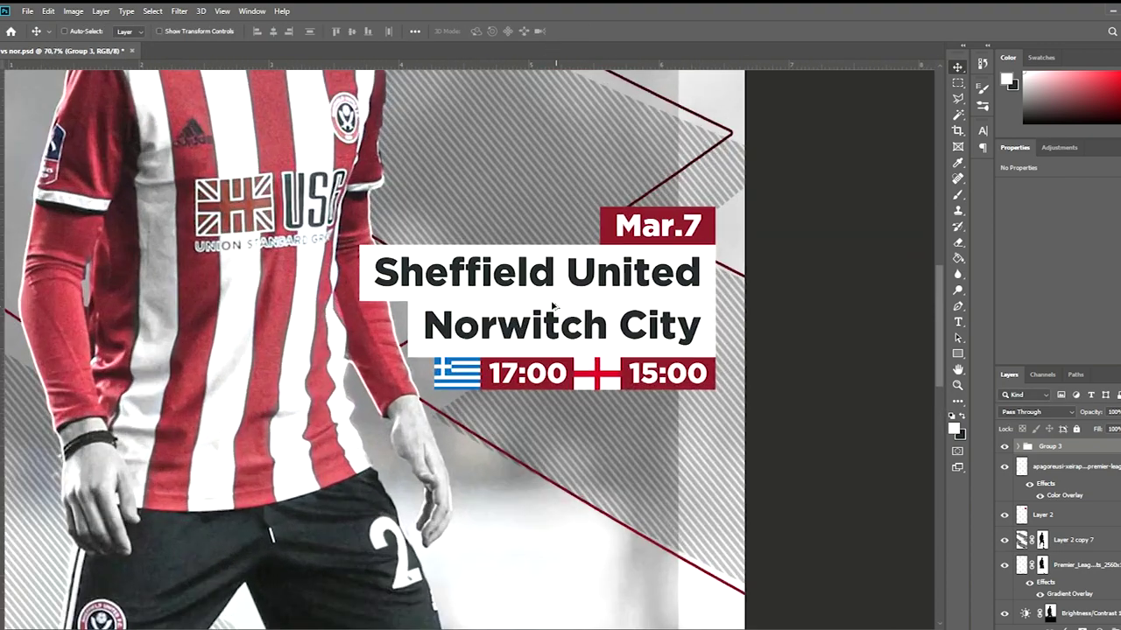
scroll(552, 306, "up", 5)
double_click(417, 301)
key("Escape")
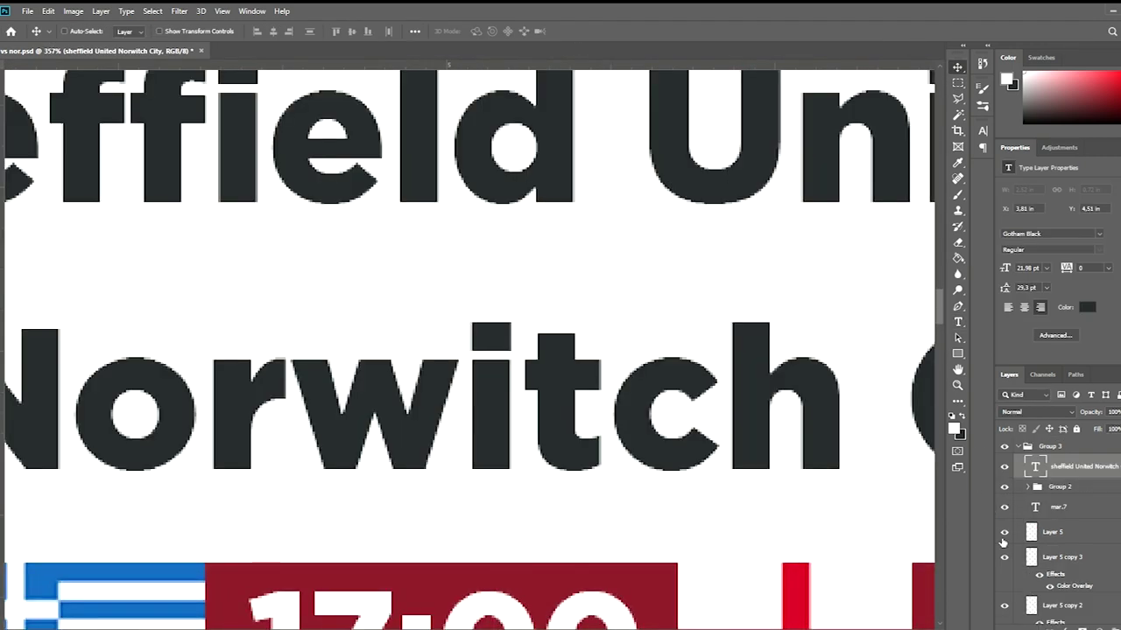
scroll(1050, 525, "down", 3)
left_click(1060, 593)
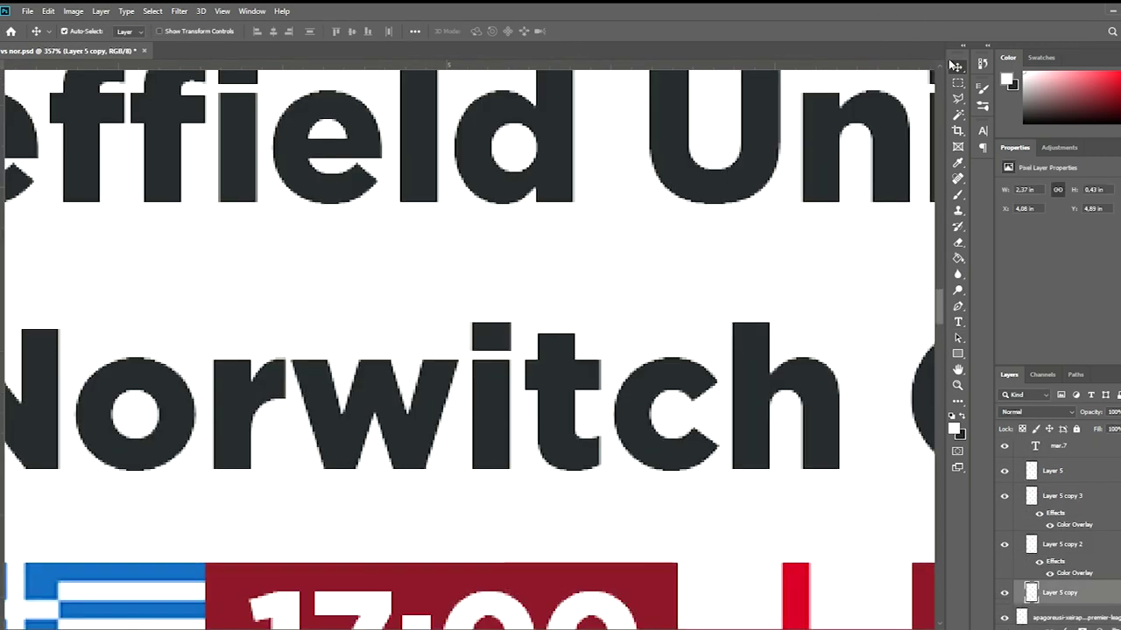
Step: Collapse and select Group 3 in the Layers panel
scroll(557, 182, "down", 4)
scroll(554, 183, "down", 4)
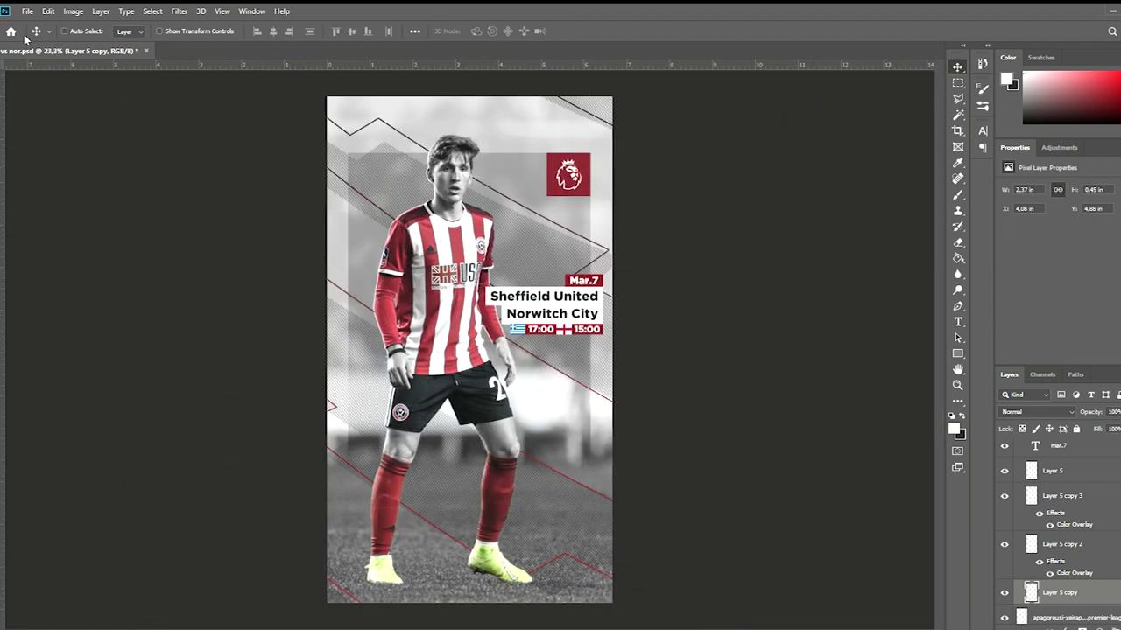
scroll(467, 353, "up", 1)
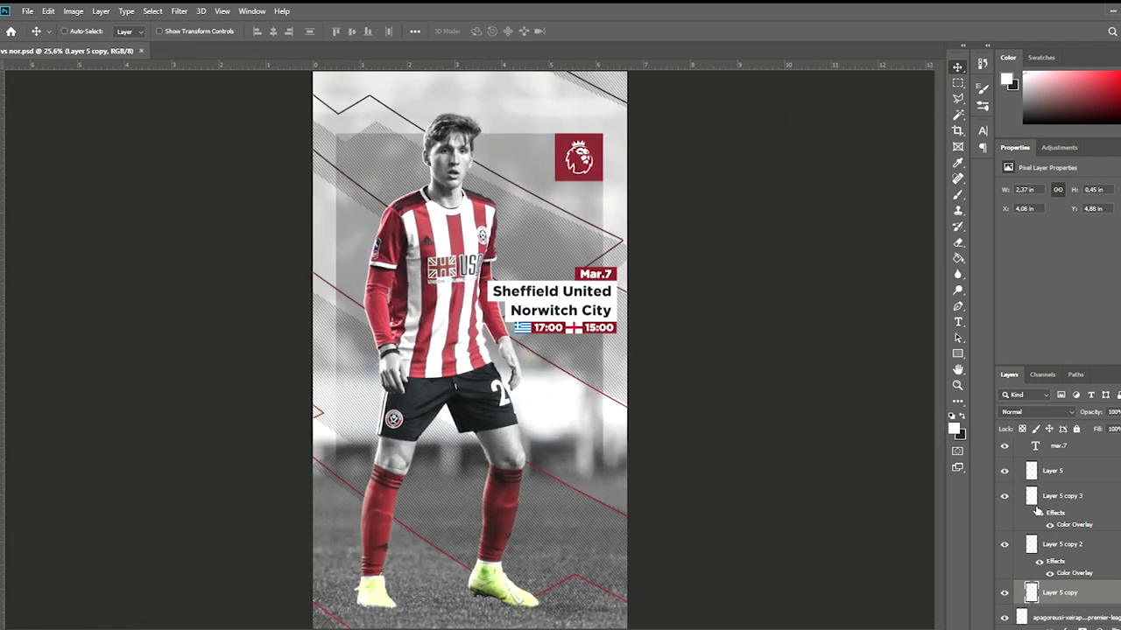
scroll(1051, 508, "up", 2)
left_click(1020, 446)
Step: Place a grey noise texture onto the poster
scroll(528, 240, "down", 2)
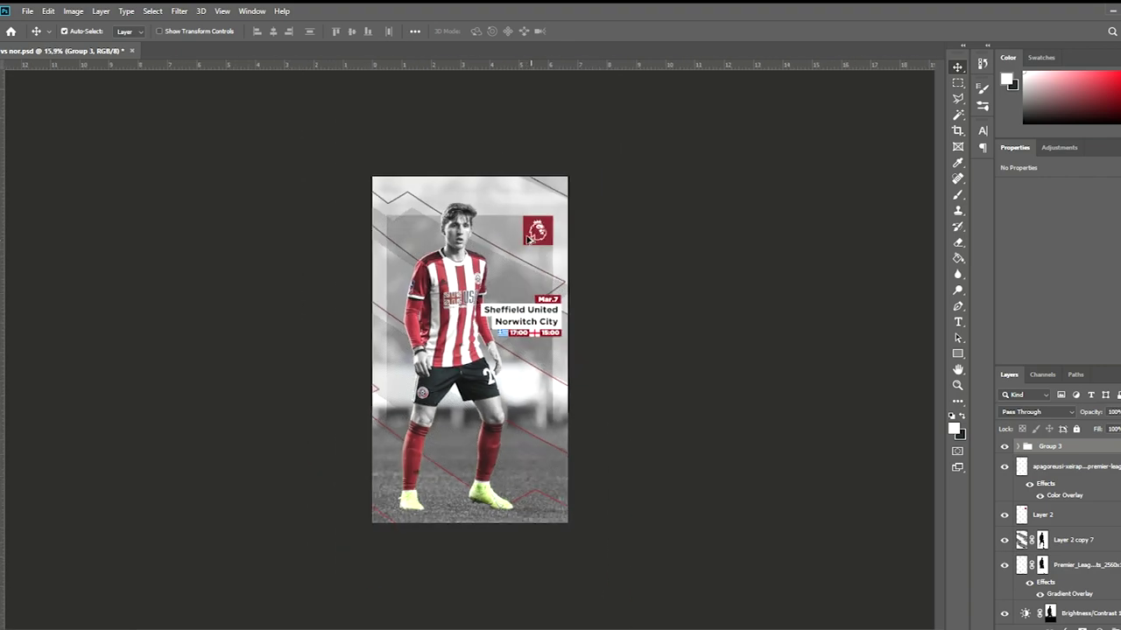
scroll(525, 241, "up", 3)
scroll(516, 249, "down", 3)
scroll(503, 262, "up", 2)
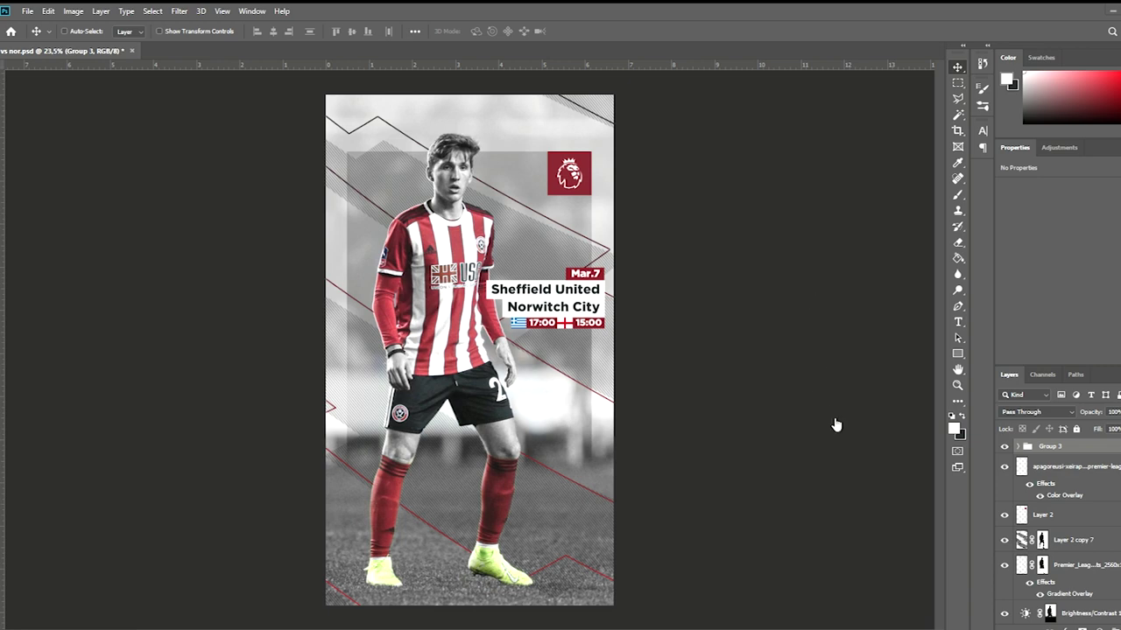
mouse_move(625, 567)
left_mouse_down()
mouse_move(542, 250)
mouse_move(613, 250)
left_mouse_up()
Step: Stretch the noise texture across the poster and set it to Screen at 20% opacity
left_click_drag(469, 405, 469, 605)
key("Return")
key("ctrl+t")
left_click_drag(613, 349, 630, 349)
left_click(580, 31)
key("shift+alt+s")
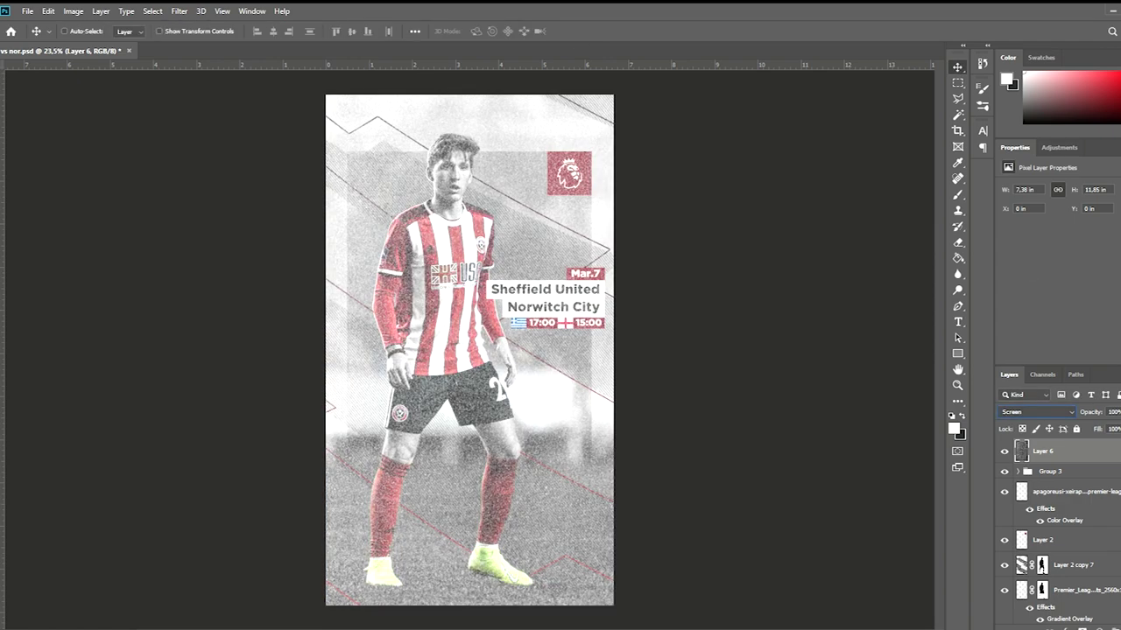
key("2")
key("2")
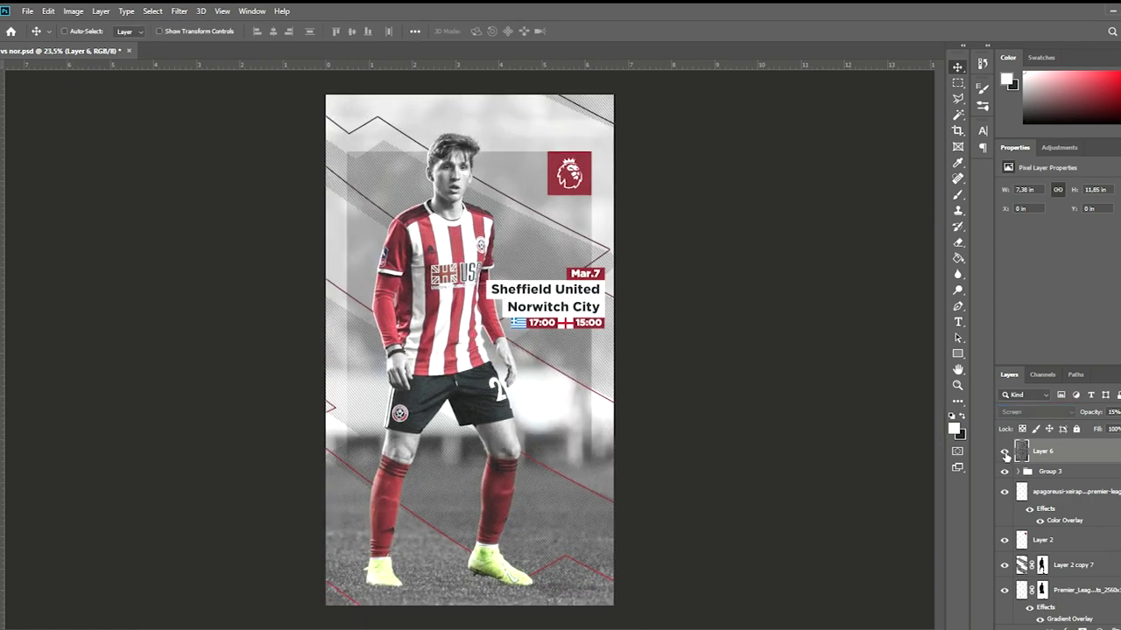
Step: Add a Levels adjustment above Group 3 with black input 12
left_click(1049, 471)
left_click(1059, 147)
left_click(1026, 175)
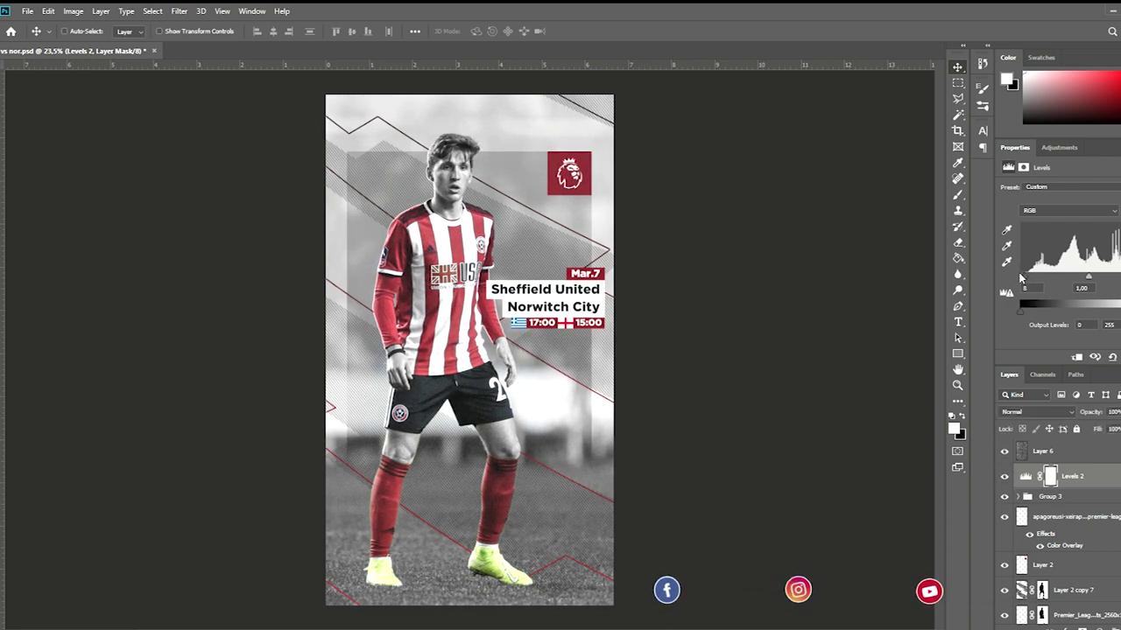
left_click_drag(1020, 279, 1023, 279)
left_click(1004, 451)
Step: Toggle the noise and Levels layers to compare, and lower the noise layer's opacity slightly
scroll(442, 372, "up", 5)
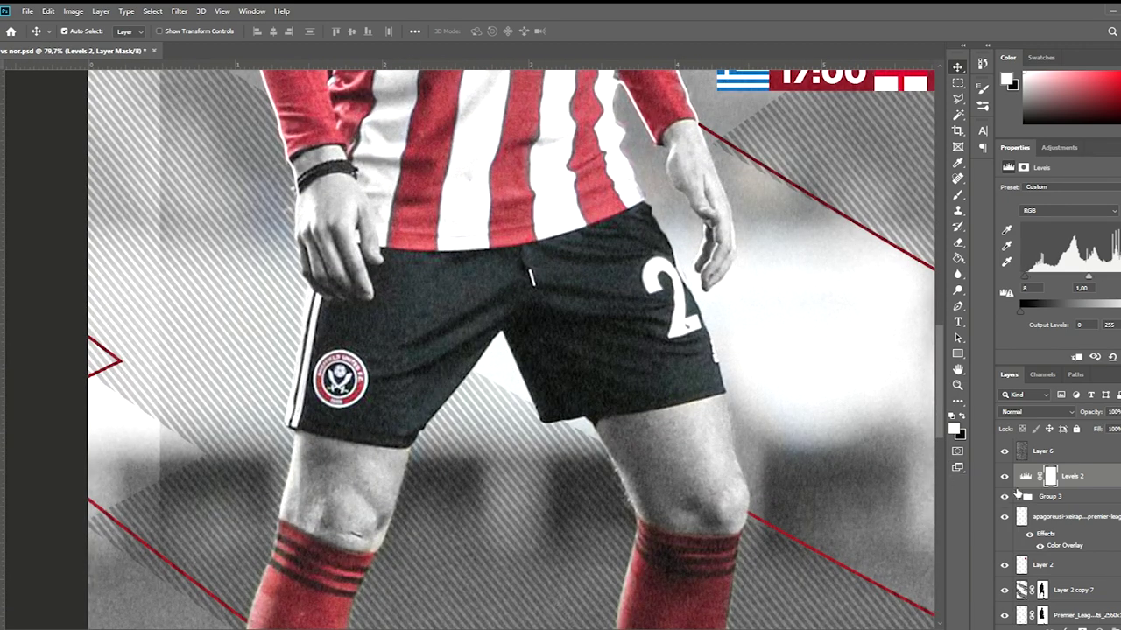
scroll(573, 320, "down", 3)
scroll(574, 321, "down", 2)
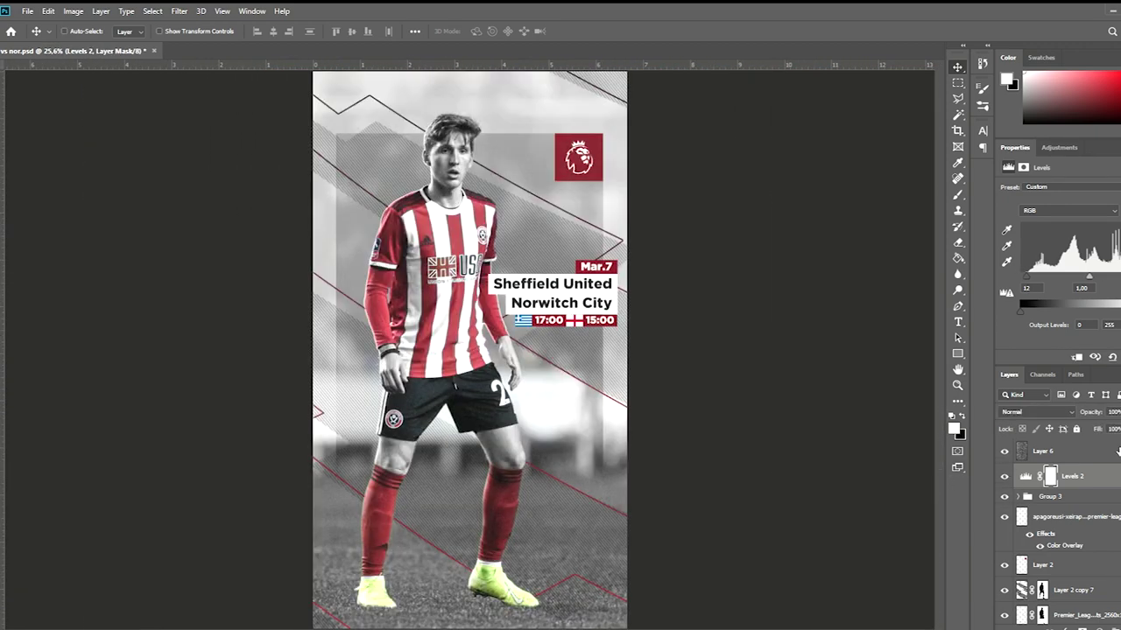
left_click(1118, 451)
left_click_drag(1004, 451, 1006, 470)
left_click_drag(1116, 426, 1109, 427)
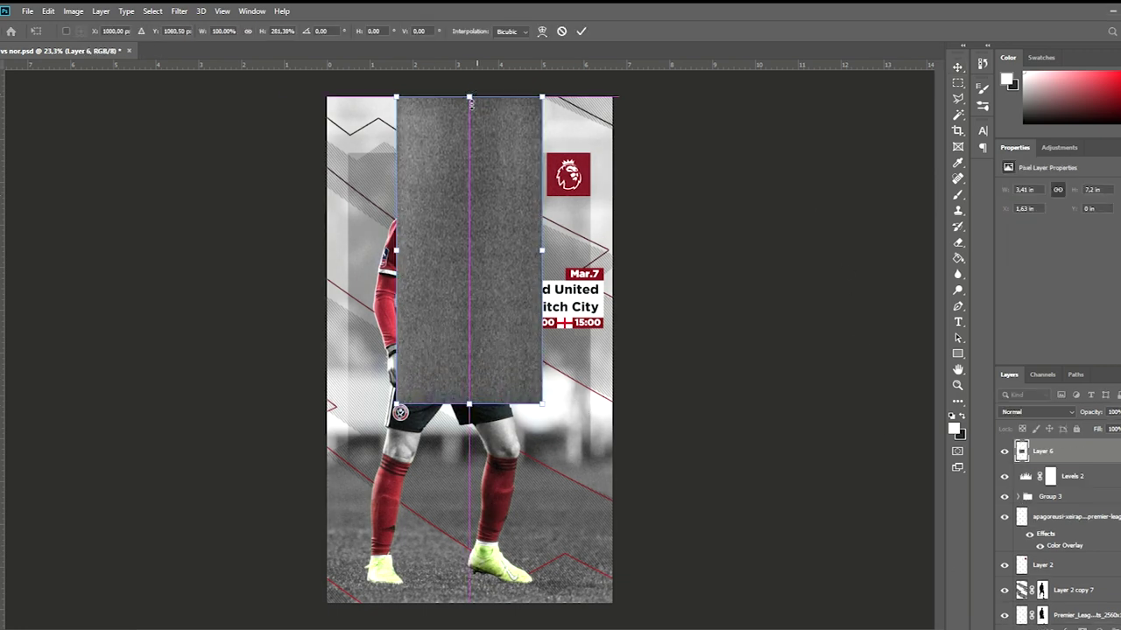
Step: Resize the noise texture to cover the poster's left, bottom and right edges
left_click_drag(396, 251, 325, 251)
left_click_drag(433, 402, 434, 602)
left_click_drag(541, 350, 623, 349)
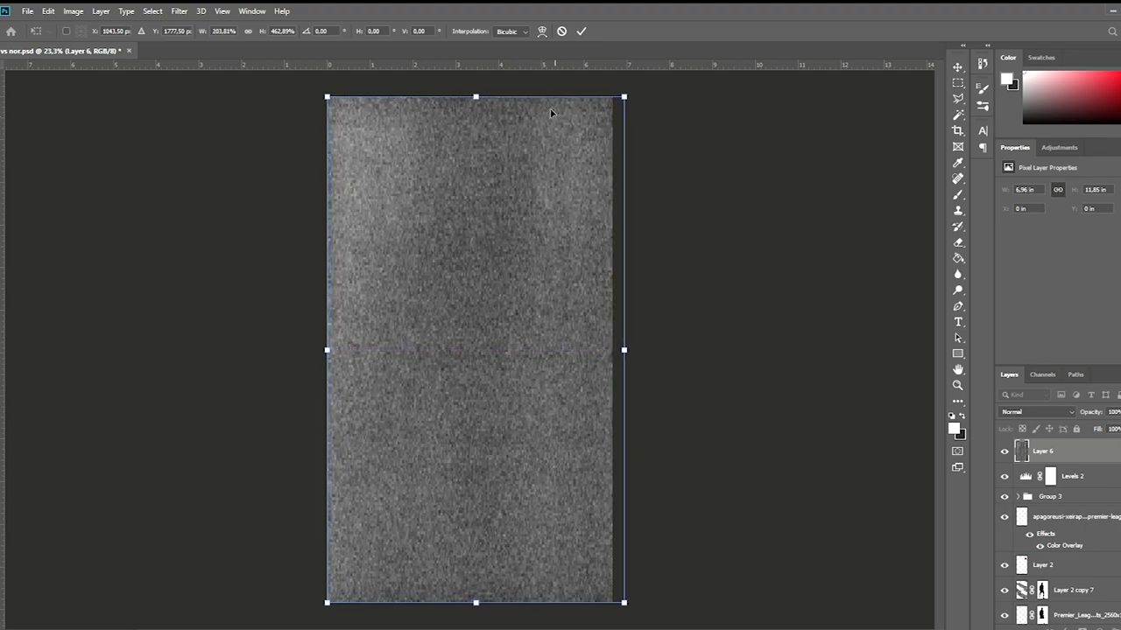
key("Return")
Step: Reapply Screen blending and 20% opacity to the noise layer
scroll(607, 405, "up", 5)
key("shift+alt+s")
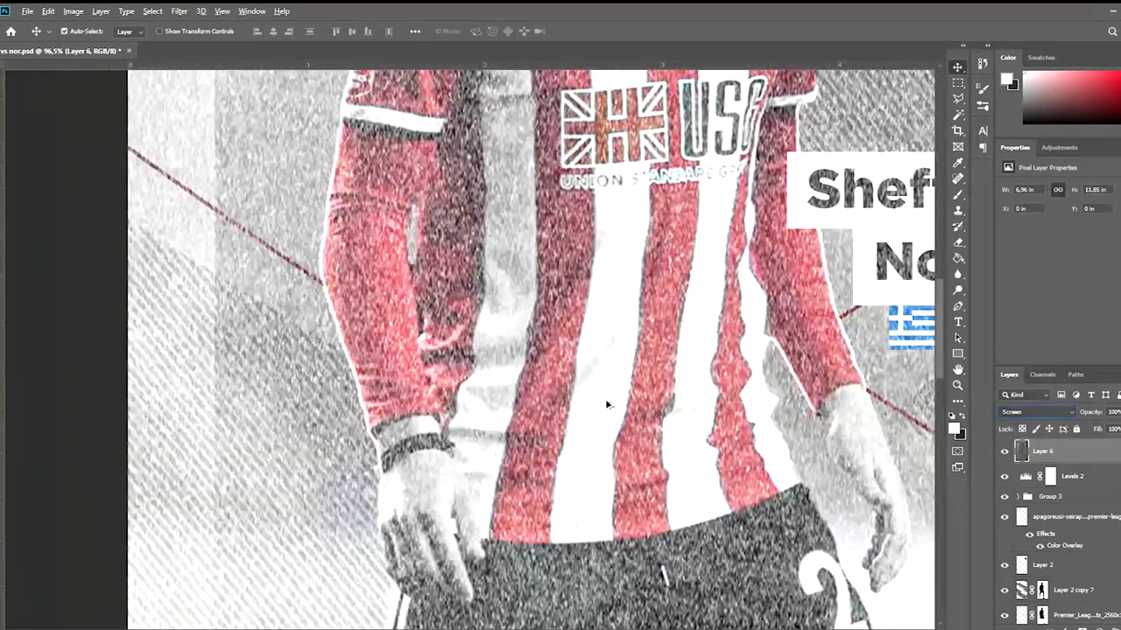
scroll(607, 404, "down", 3)
scroll(550, 395, "down", 2)
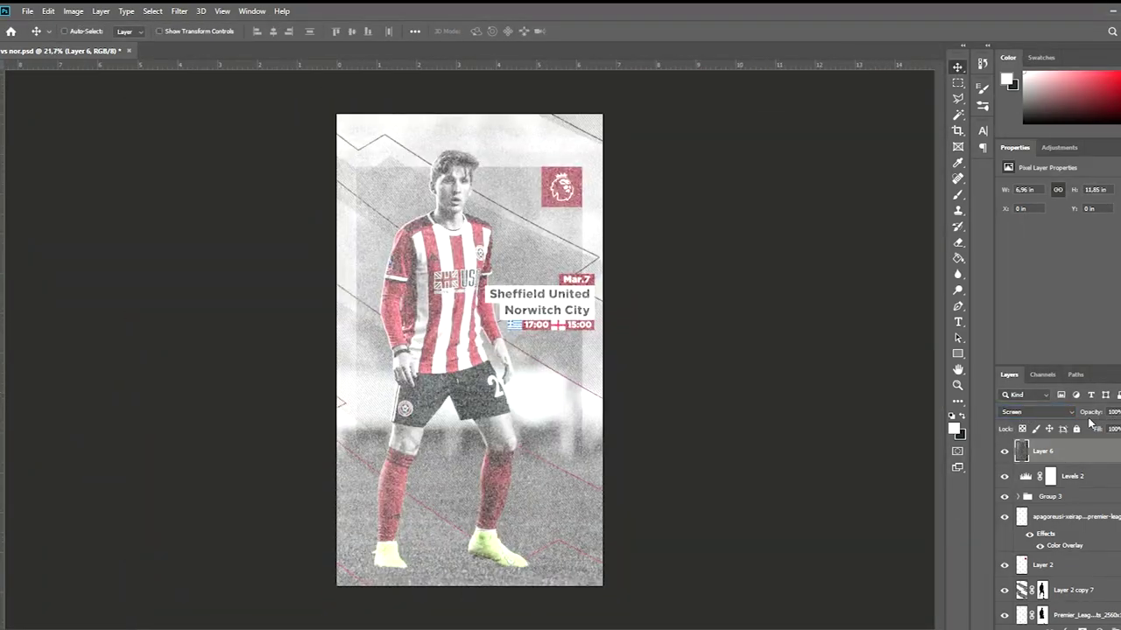
key("2")
key("2")
scroll(589, 433, "up", 3)
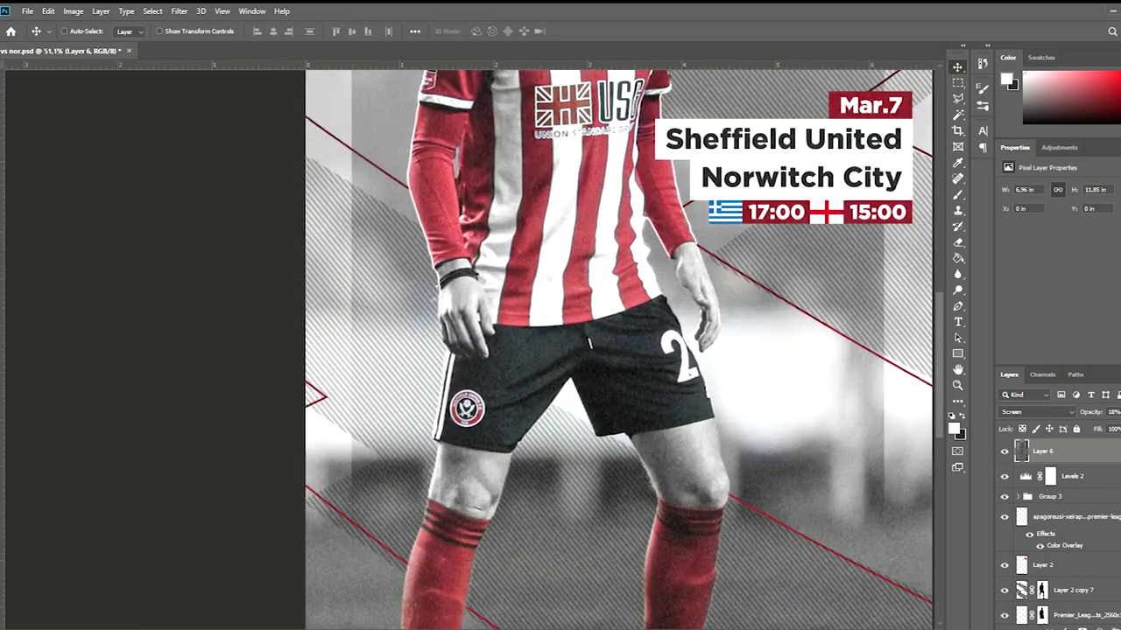
scroll(902, 456, "down", 3)
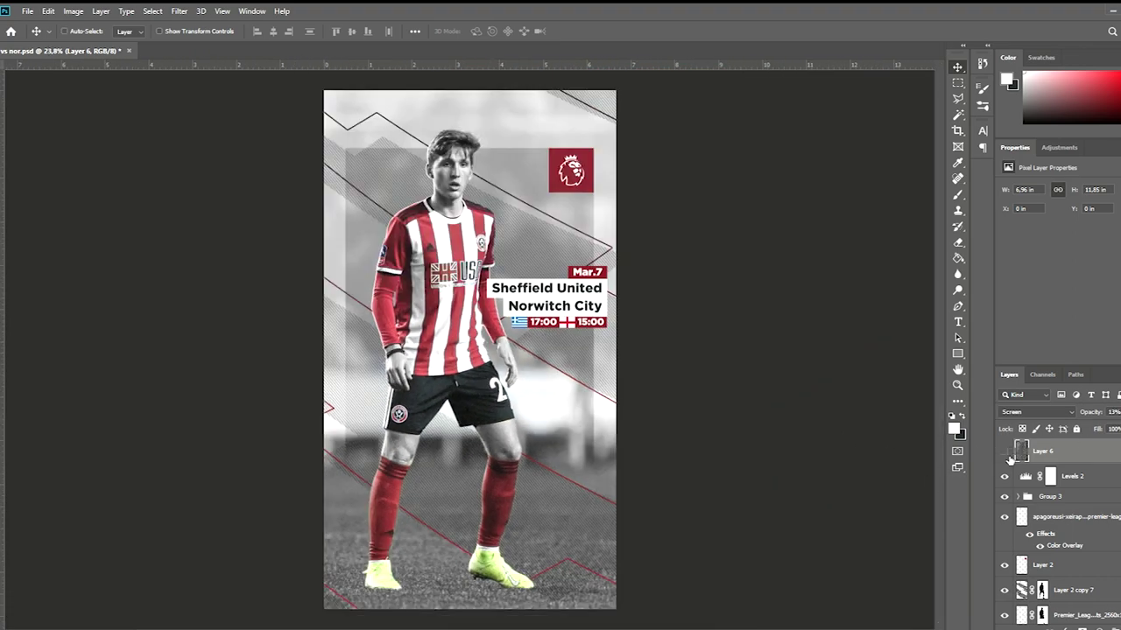
scroll(907, 468, "up", 4)
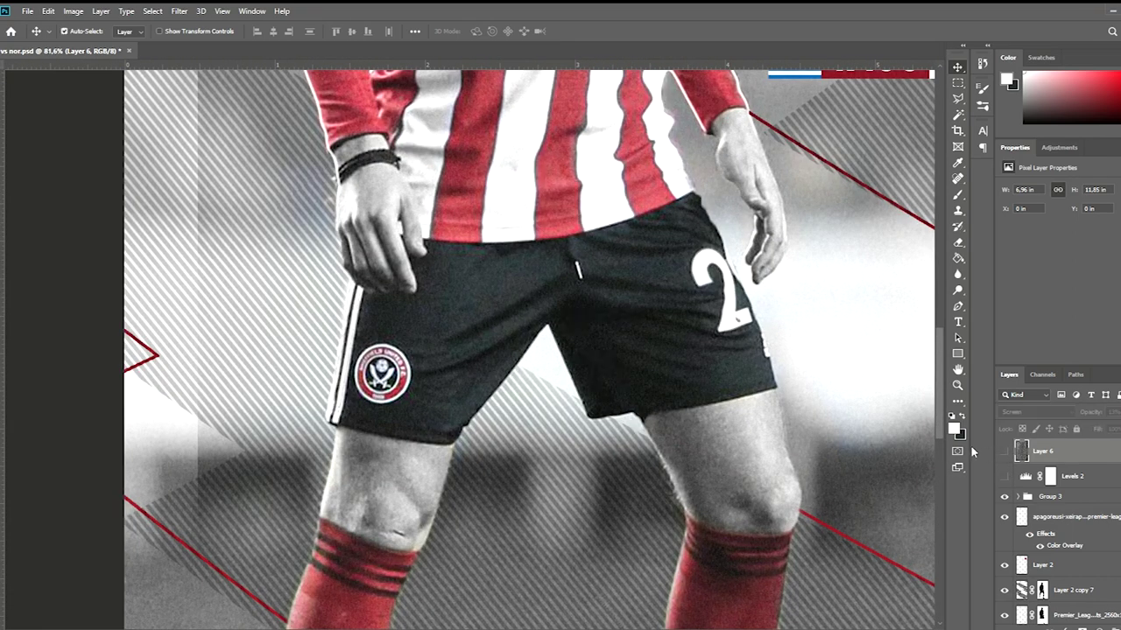
scroll(534, 352, "down", 4)
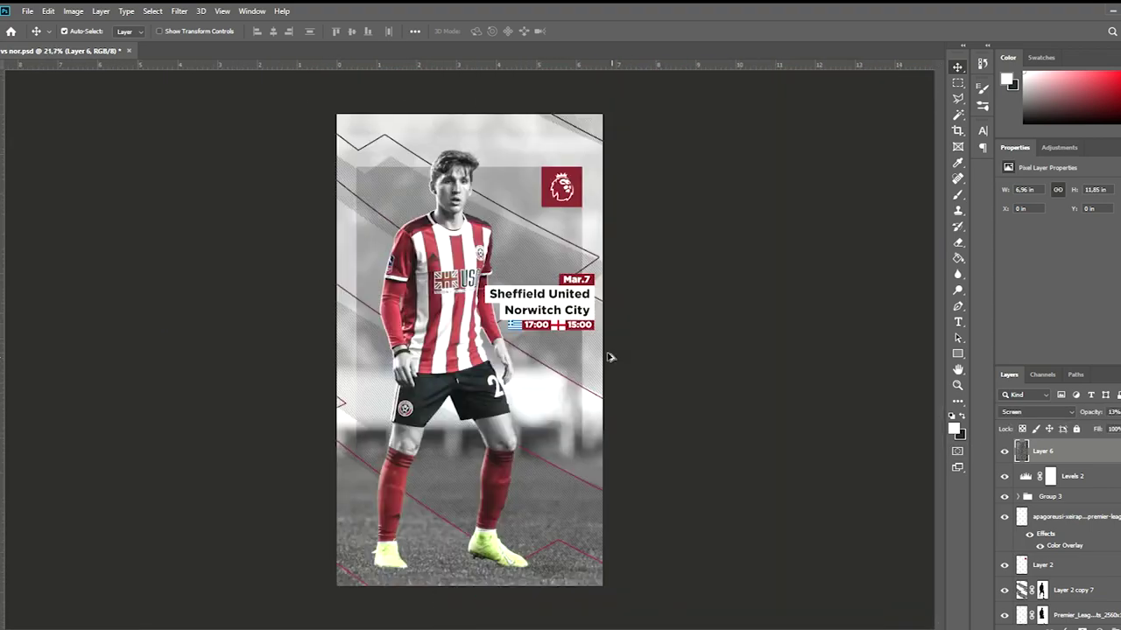
scroll(532, 352, "up", 2)
scroll(532, 352, "down", 3)
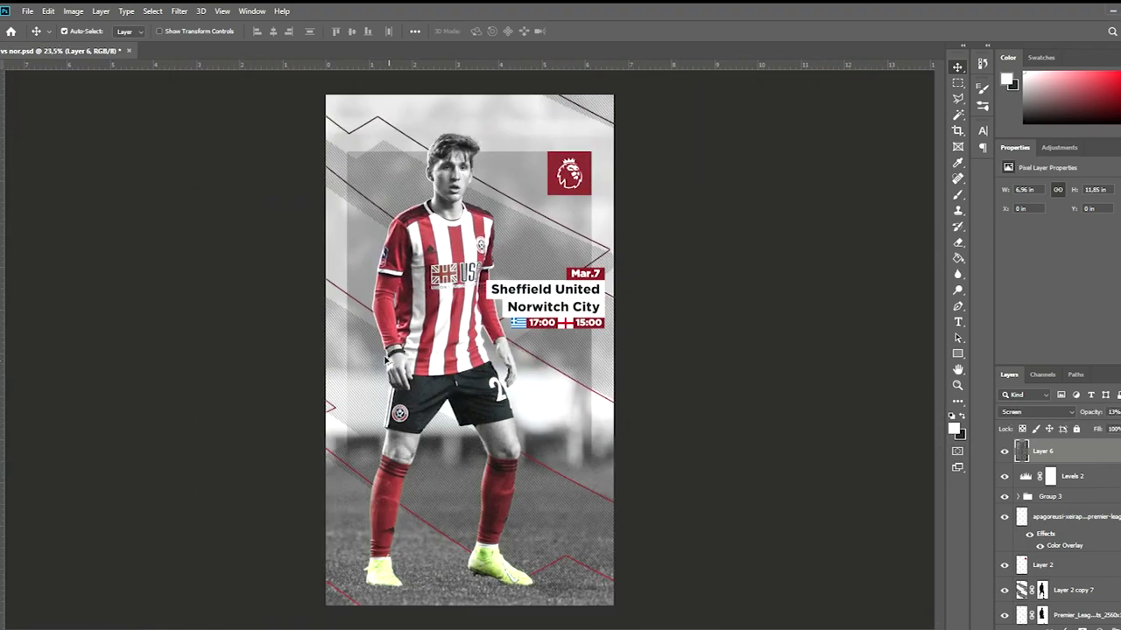
scroll(428, 324, "down", 1)
Step: Paste the dust texture, then rotate and scale it to cover the poster
key("ctrl+v")
key("ctrl+t")
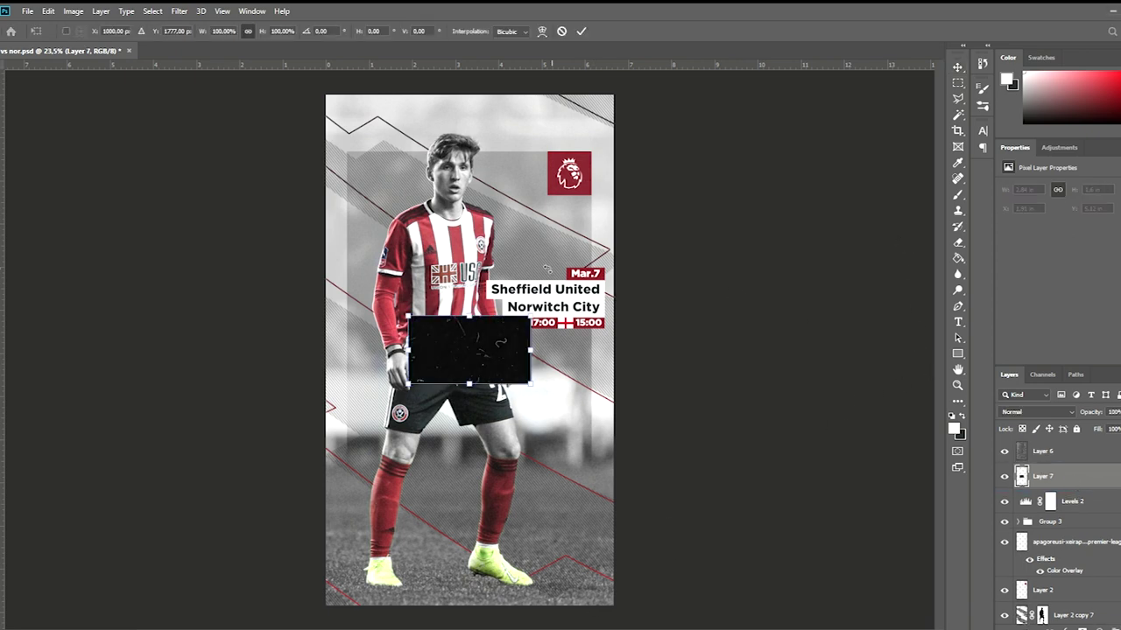
mouse_move(468, 278)
left_mouse_down()
mouse_move(448, 92)
mouse_move(382, 93)
left_mouse_up()
left_click_drag(513, 412, 614, 605)
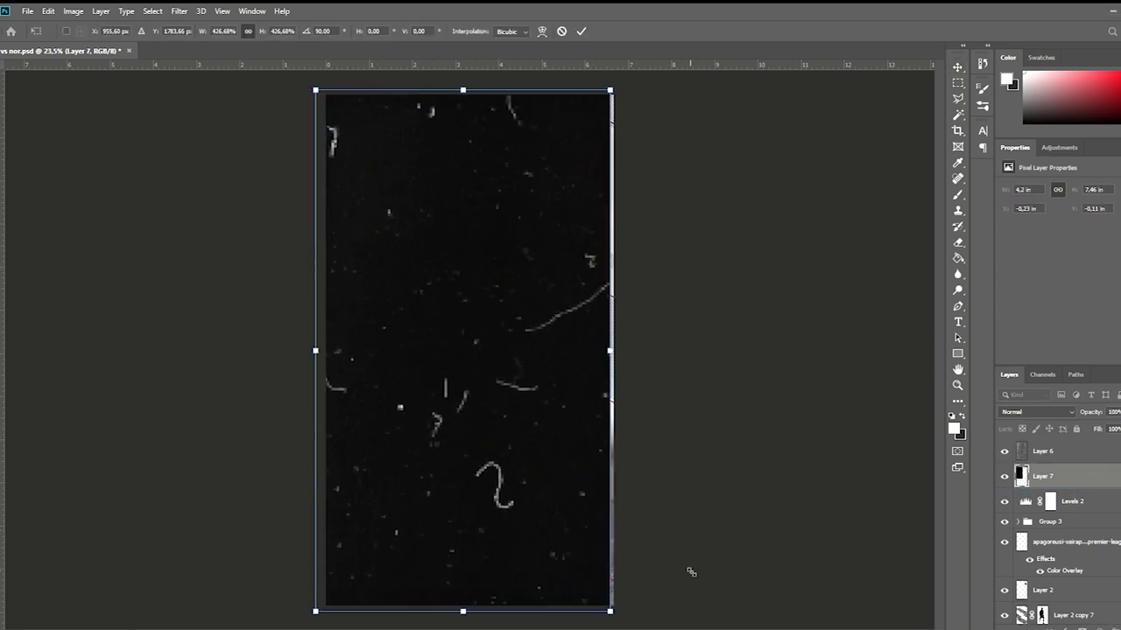
key("Return")
Step: Add an Invert adjustment above the dust layer and browse its blend modes
left_click(1059, 147)
left_click(1026, 204)
left_click(1035, 412)
scroll(1030, 427, "down", 8)
scroll(1030, 428, "down", 1)
scroll(1030, 438, "down", 1)
scroll(1028, 464, "down", 1)
scroll(1026, 503, "down", 2)
scroll(1029, 499, "up", 4)
scroll(1037, 490, "up", 4)
scroll(1051, 481, "up", 5)
Step: Discard the Invert layer, set the dust texture to 30% opacity, and save the poster
key("Delete")
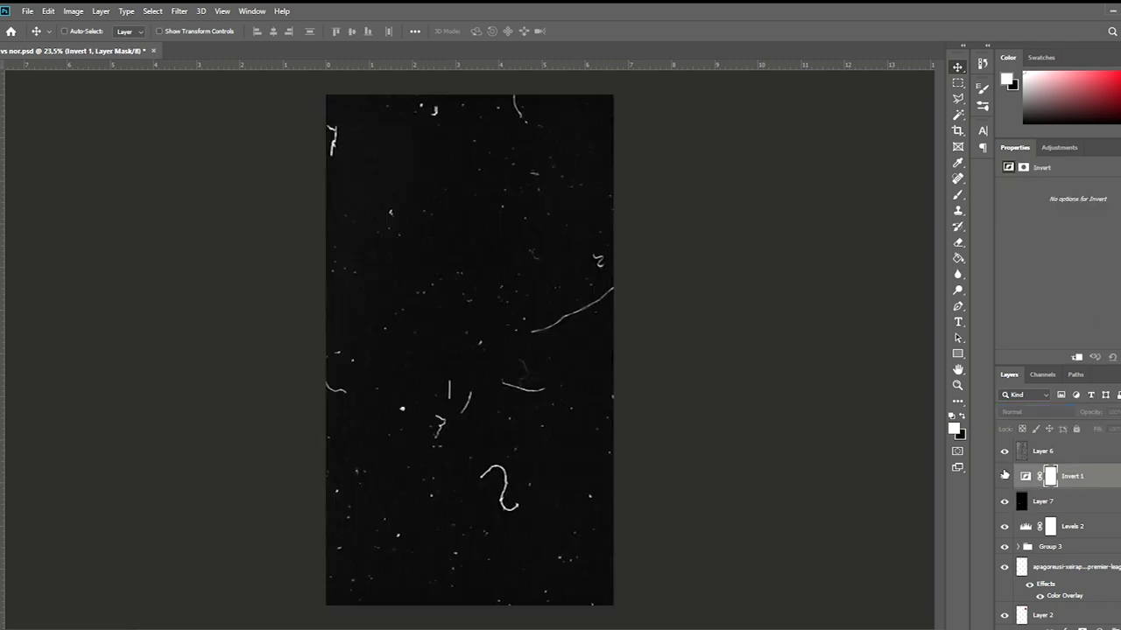
scroll(1038, 413, "down", 8)
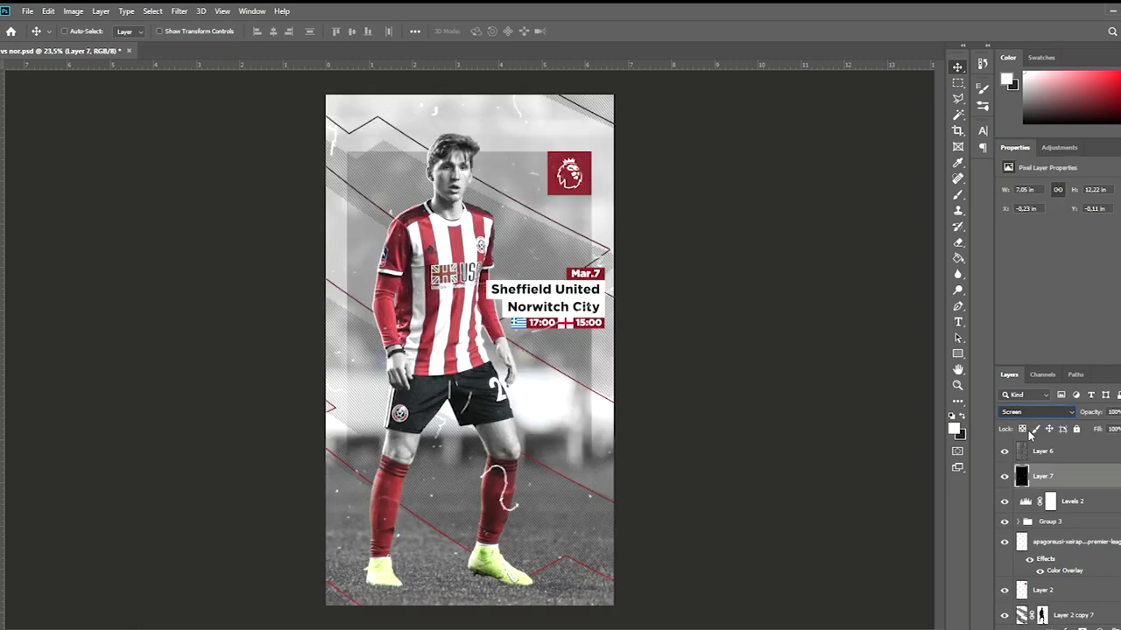
key("e")
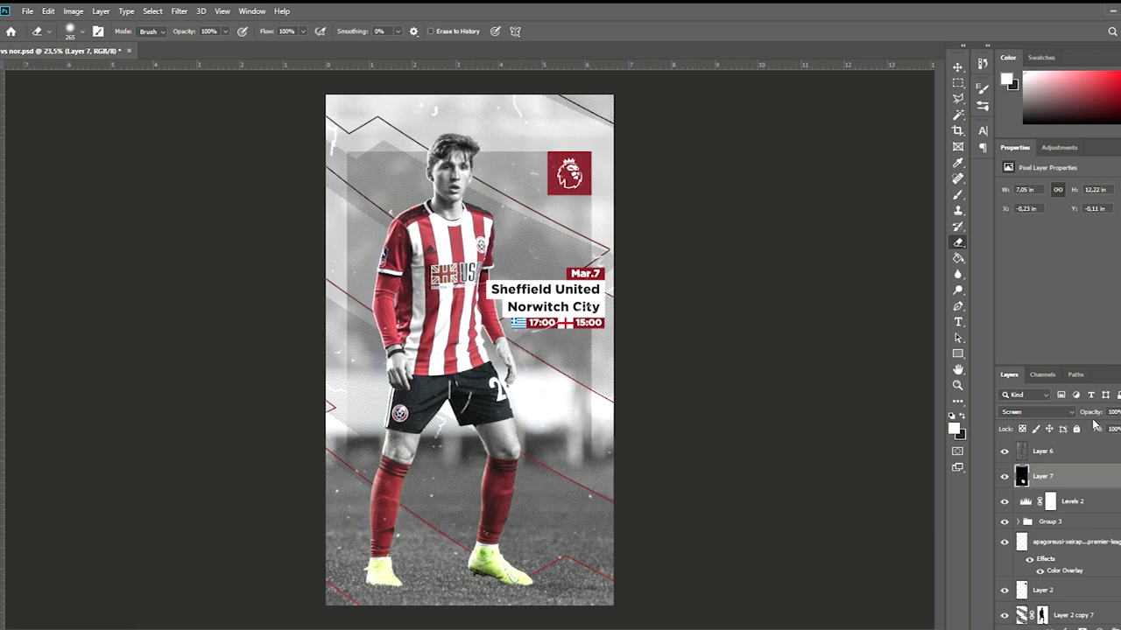
key("v")
key("3")
key("ctrl+s")
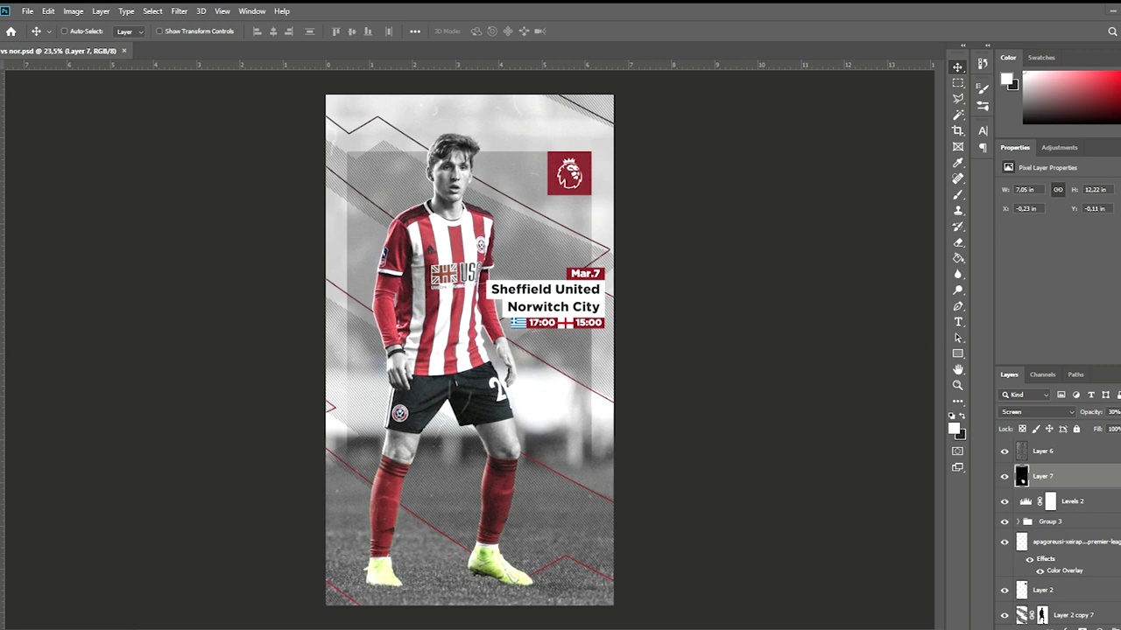
Step: Paste the scratch texture and narrow it to fit over the poster
key("ctrl+v")
key("ctrl+t")
mouse_move(798, 351)
left_mouse_down()
mouse_move(735, 345)
mouse_move(573, 362)
left_mouse_up()
left_click(577, 31)
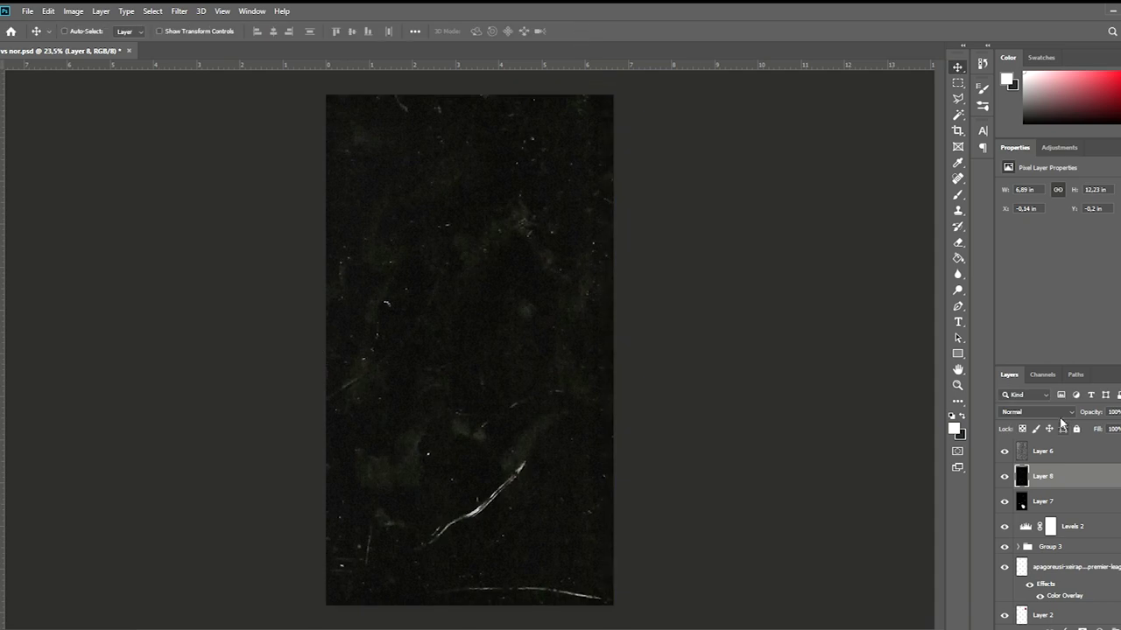
Step: Invert the scratch texture, merge the Invert into it, and blend it in Multiply
left_click(1059, 148)
left_click(1027, 208)
left_click(1059, 147)
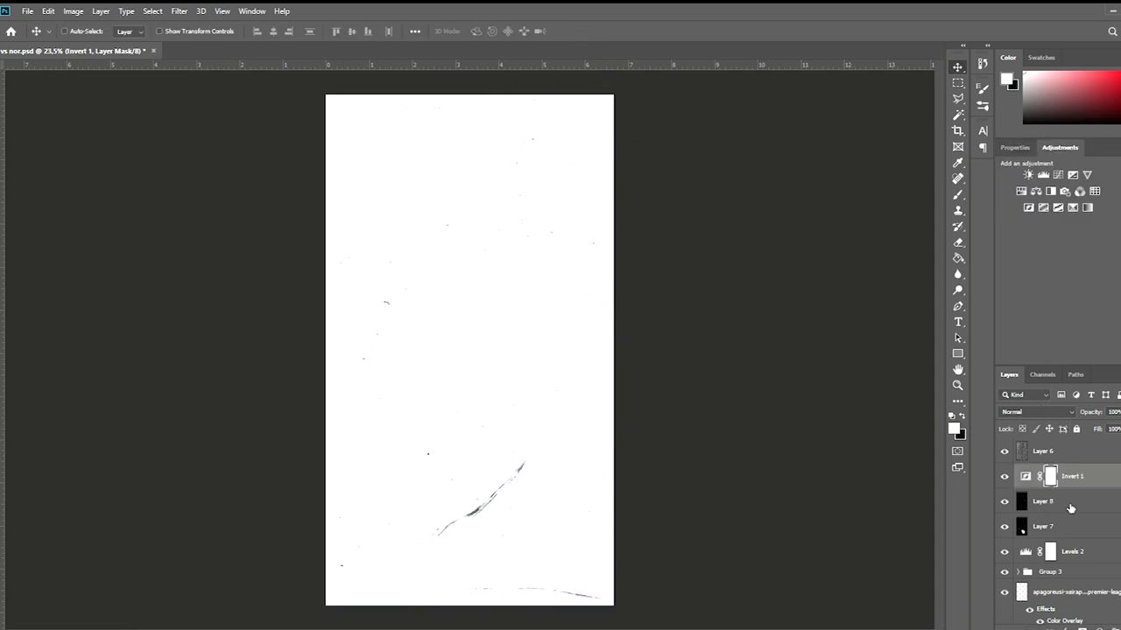
key("ctrl+e")
key("b")
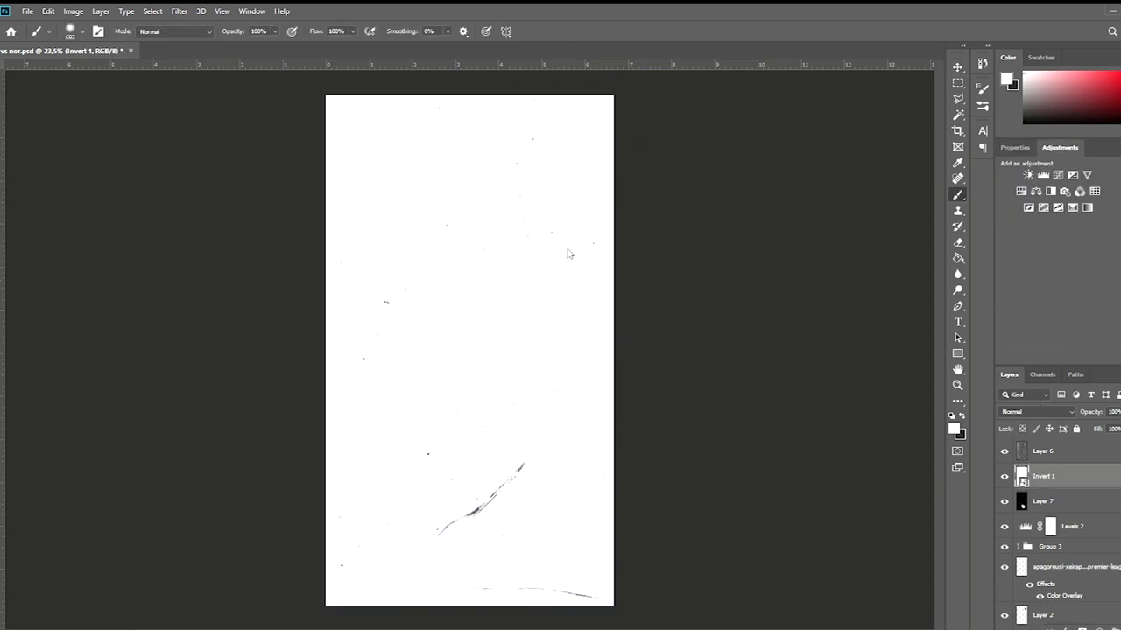
key("Down")
key("Down")
key("Down")
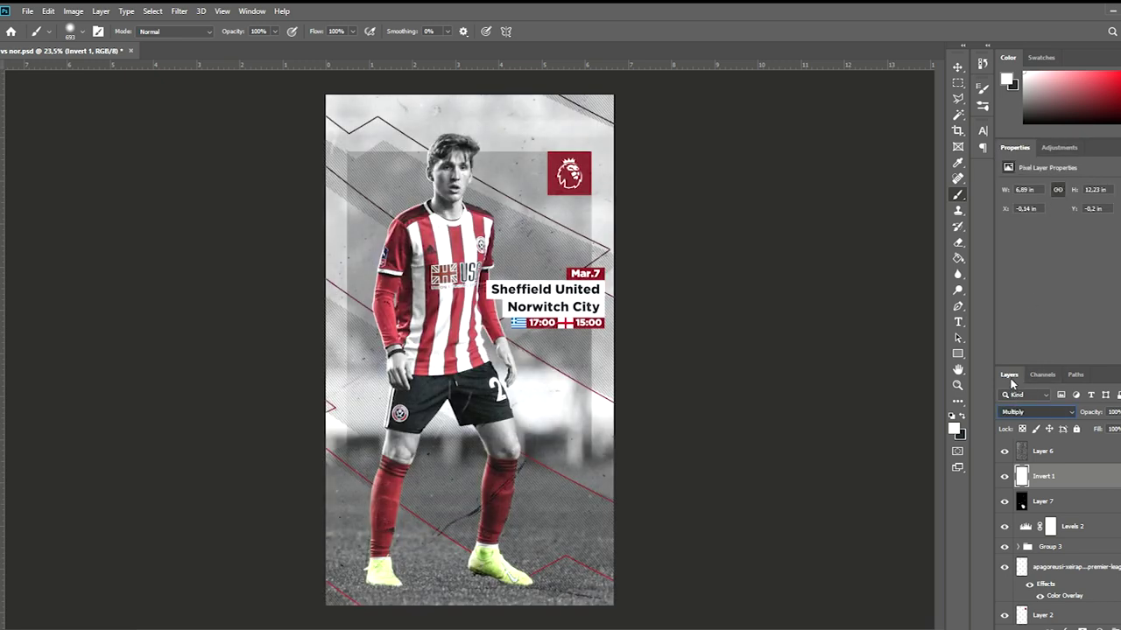
Step: Set the Eraser to size 725 and compare the poster with and without the overlays
key("e")
mouse_move(487, 415)
left_mouse_down()
mouse_move(550, 574)
mouse_move(546, 513)
left_mouse_up()
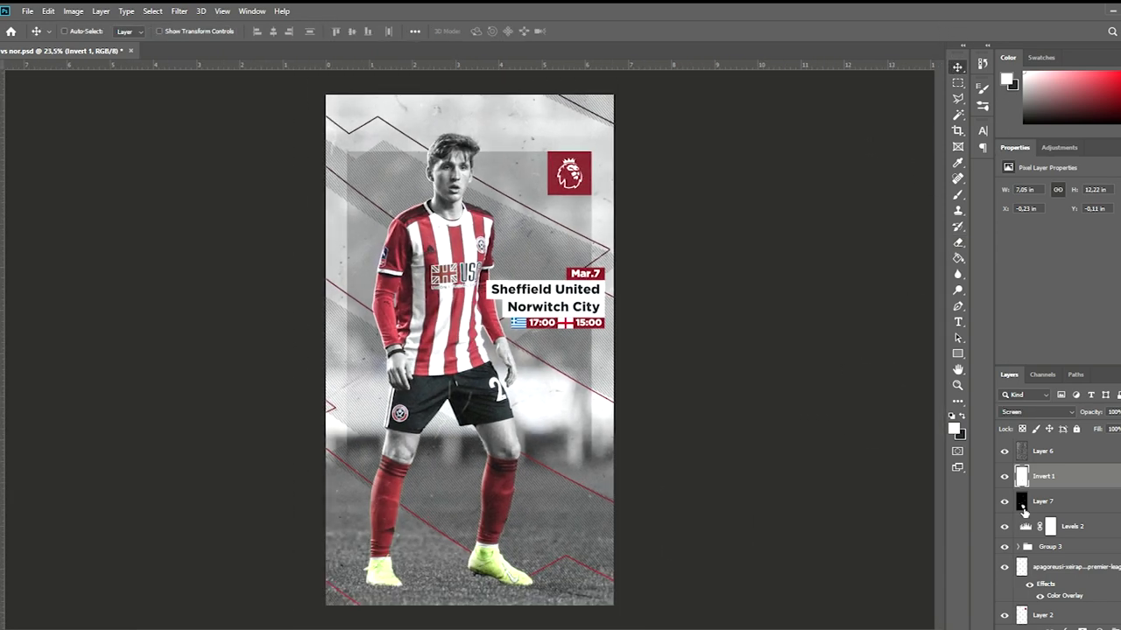
key("alt+bracketleft")
key("alt+bracketright")
key("v")
scroll(515, 201, "up", 3)
scroll(517, 206, "down", 3)
scroll(516, 207, "down", 2)
left_click(1008, 495)
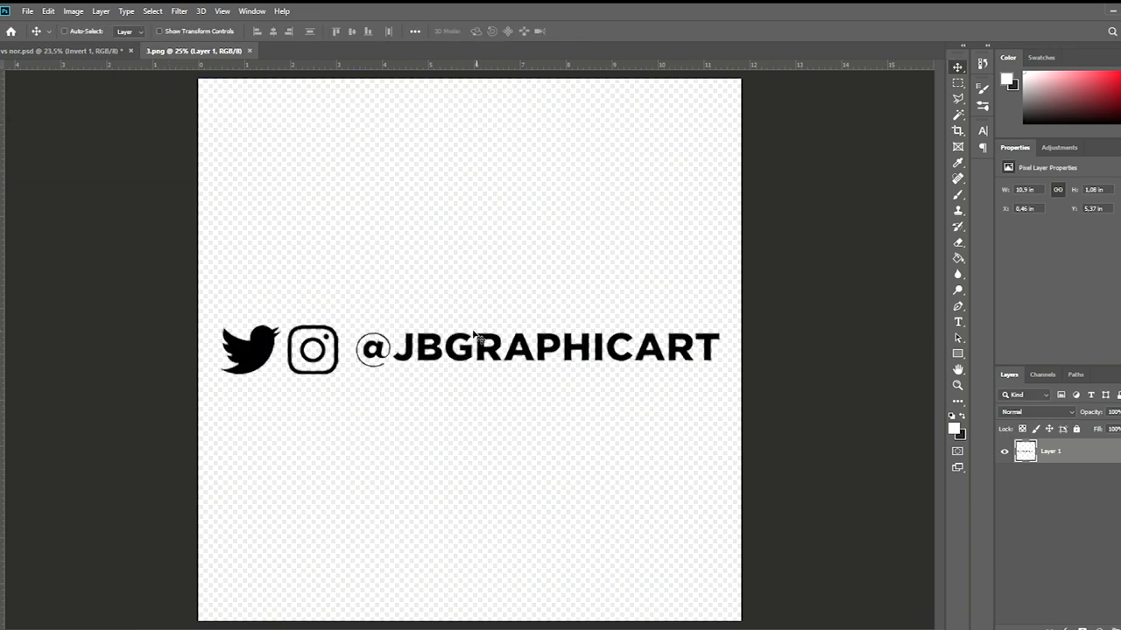
Step: Drop the social handle logo into the poster, scale it to about 14%, and place it along the right edge
mouse_move(475, 333)
left_mouse_down()
mouse_move(368, 267)
mouse_move(532, 411)
left_mouse_up()
key("ctrl+t")
mouse_move(765, 432)
left_mouse_down()
mouse_move(576, 384)
mouse_move(589, 416)
left_mouse_up()
scroll(594, 429, "up", 2)
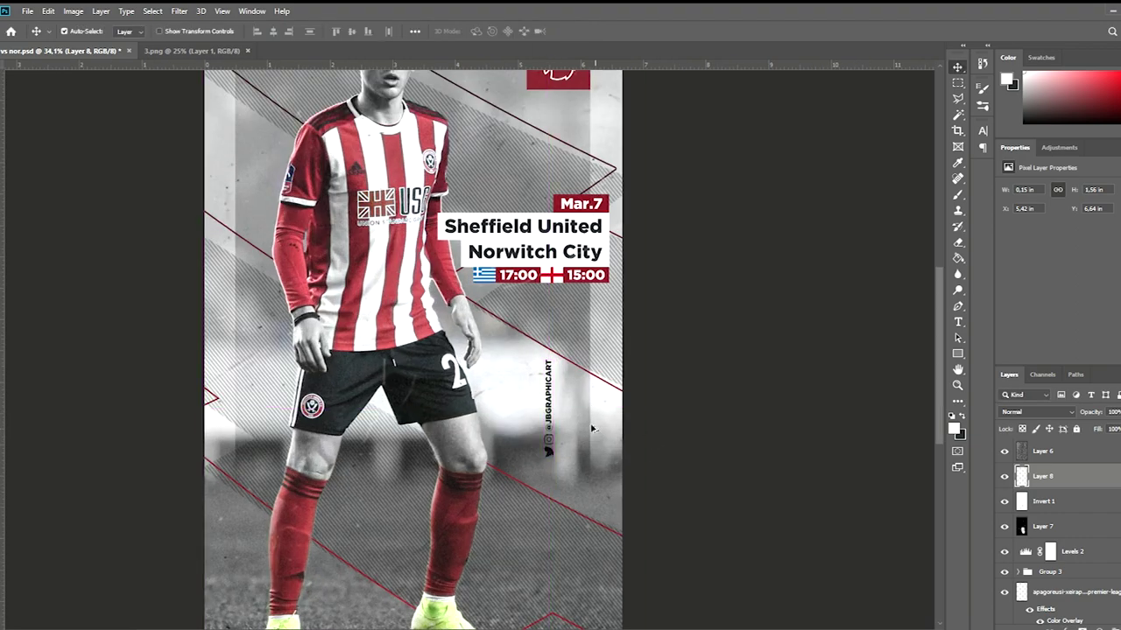
left_click_drag(558, 361, 598, 387)
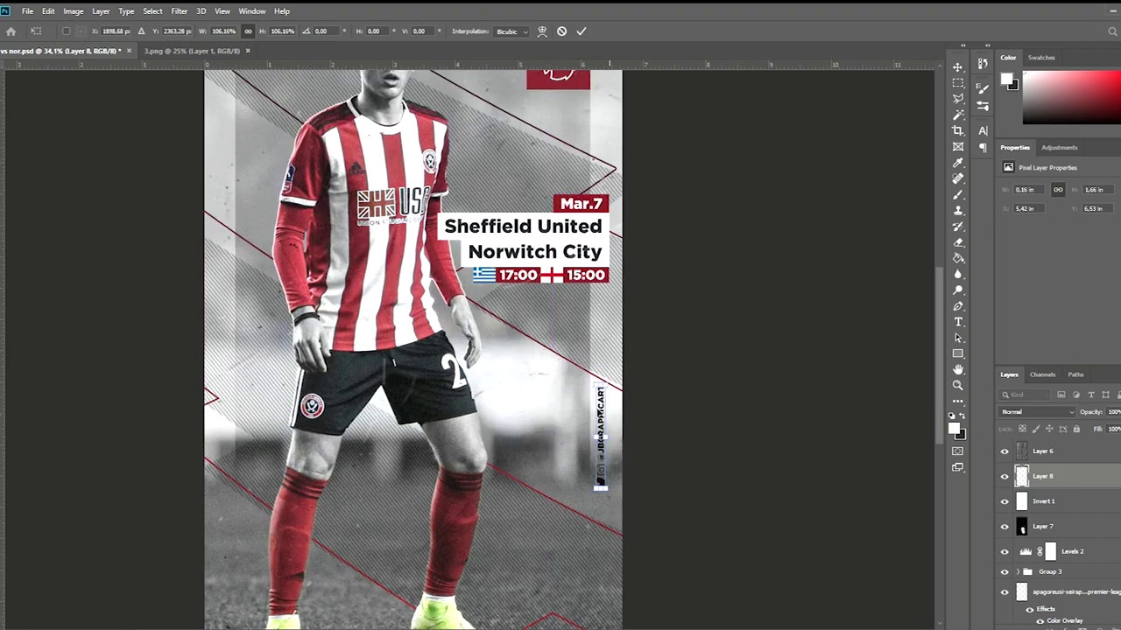
left_click_drag(602, 488, 609, 496)
scroll(621, 468, "up", 2)
left_click(581, 31)
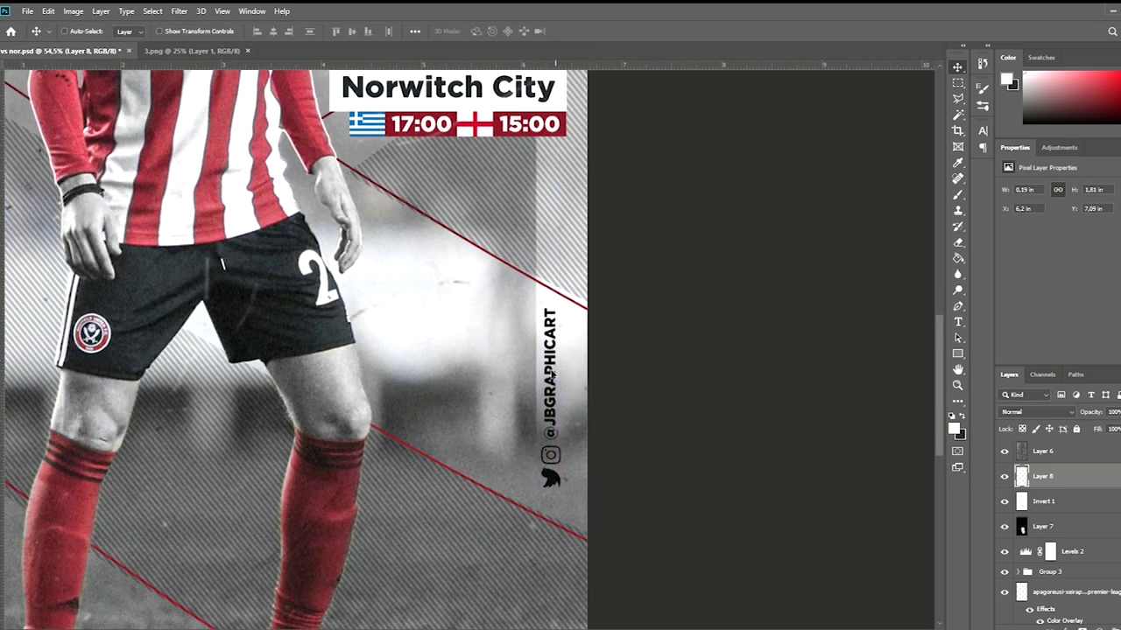
left_click_drag(550, 372, 551, 370)
scroll(538, 331, "down", 2)
scroll(538, 331, "down", 2)
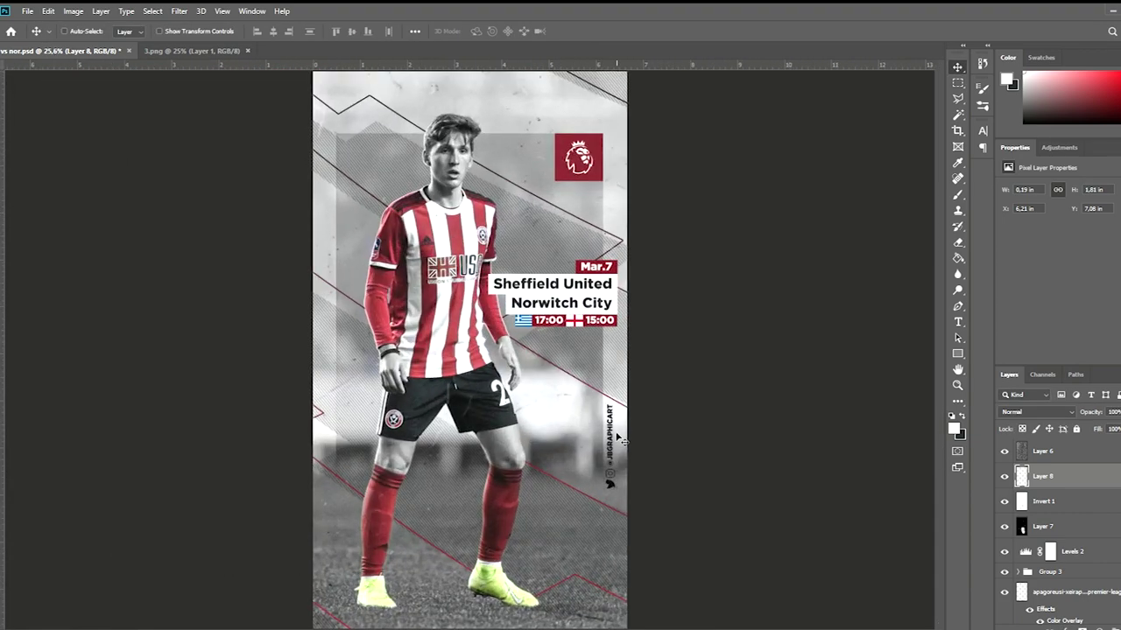